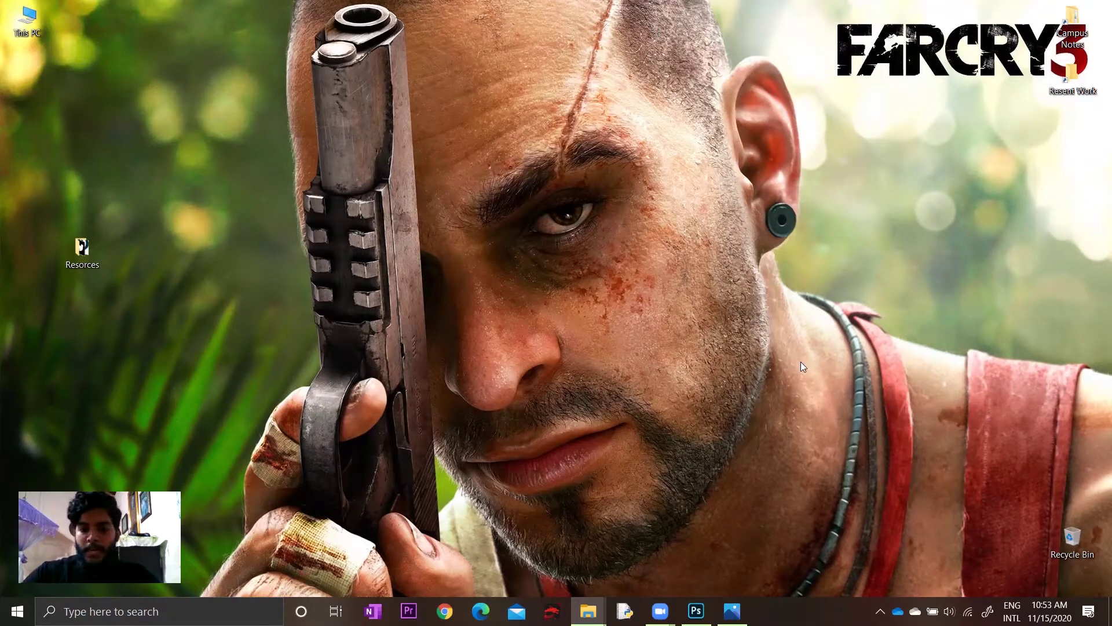
- Bring up Final.jpg, the finished pink word-collage portrait, in the Photos app
click(729, 607)
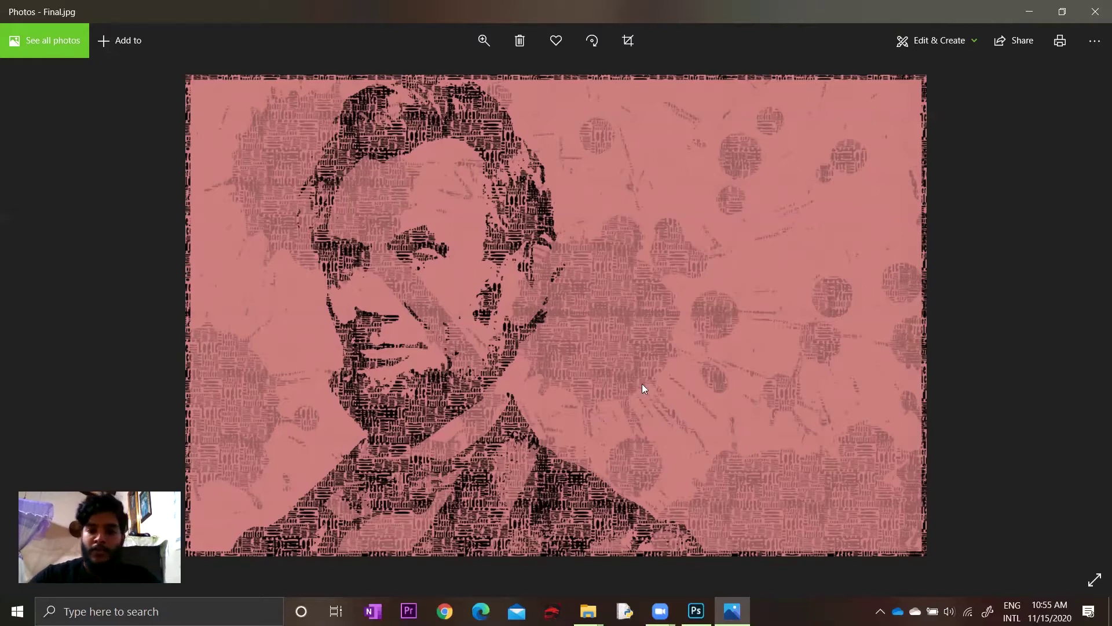
- Switch from Photos to Photoshop, where lincolnteaser-1024x665.jpg is open
key(alt+Tab)
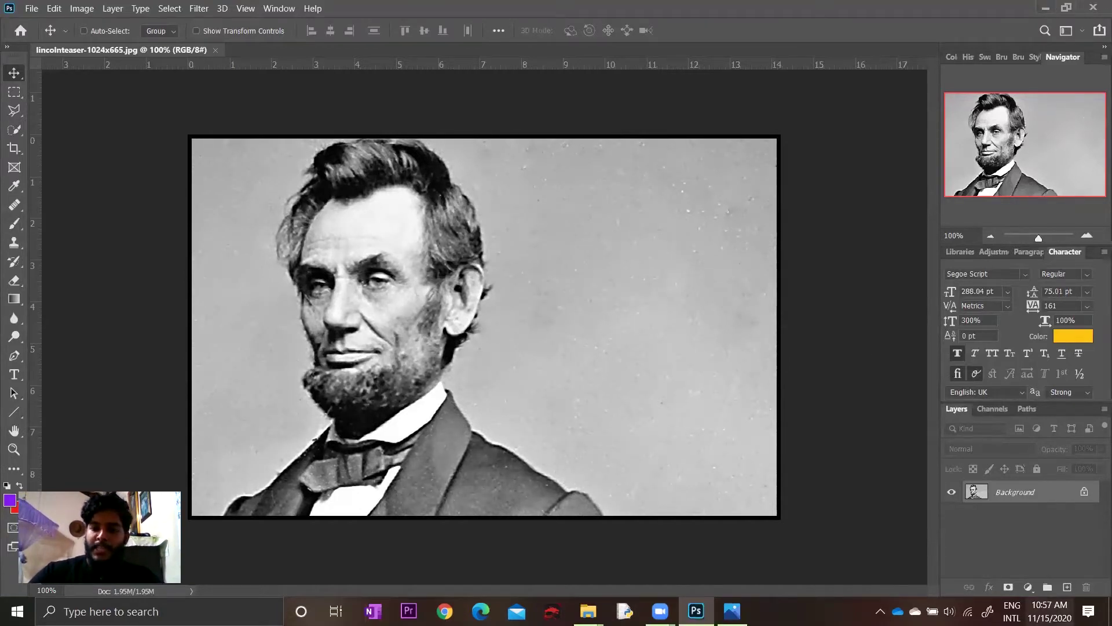
- Add a Threshold adjustment layer at level 143 to the Lincoln portrait
click(1027, 588)
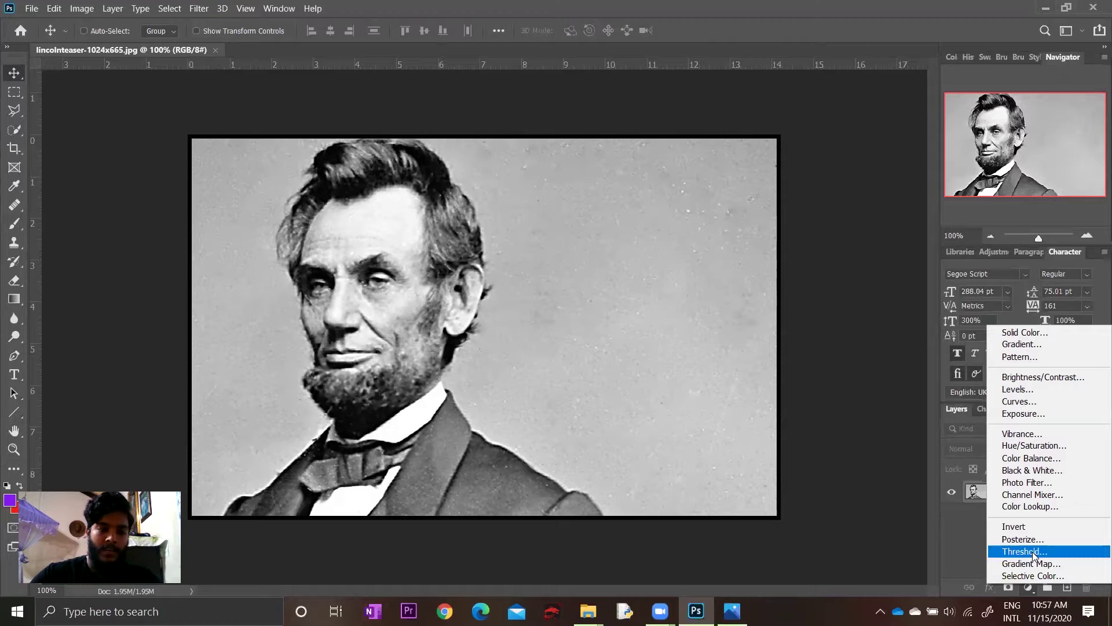
click(1034, 551)
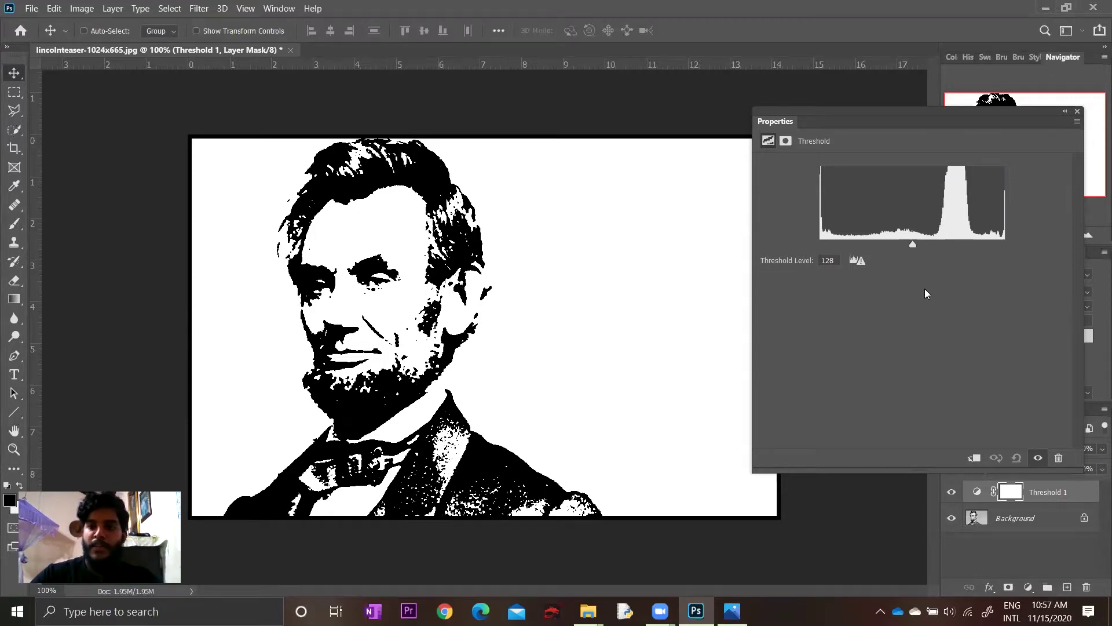
drag(910, 246, 925, 247)
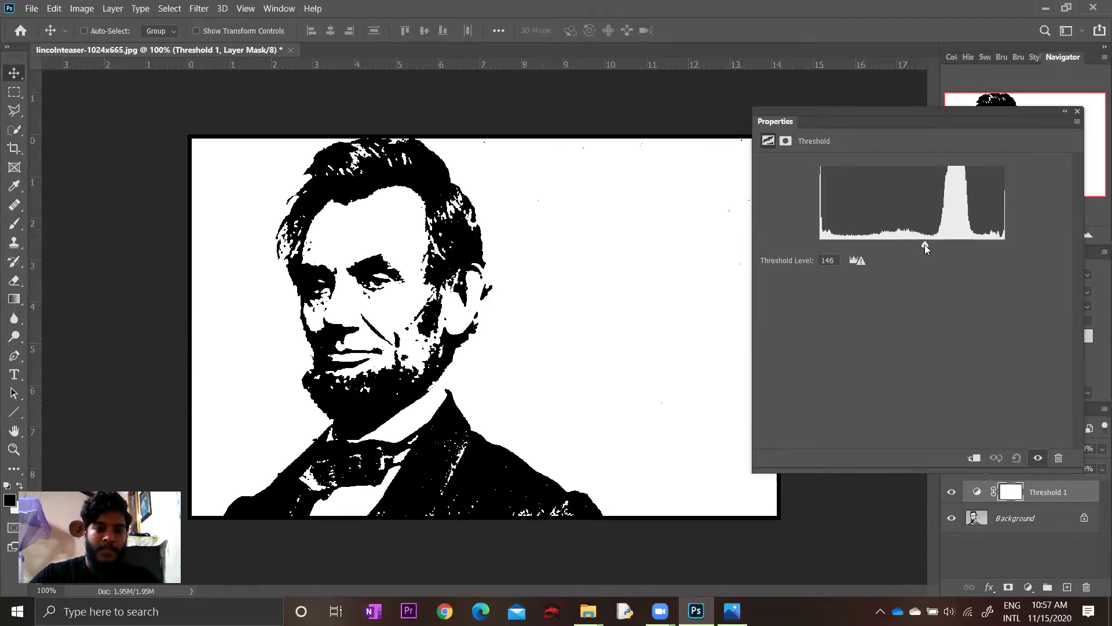
drag(925, 245, 923, 245)
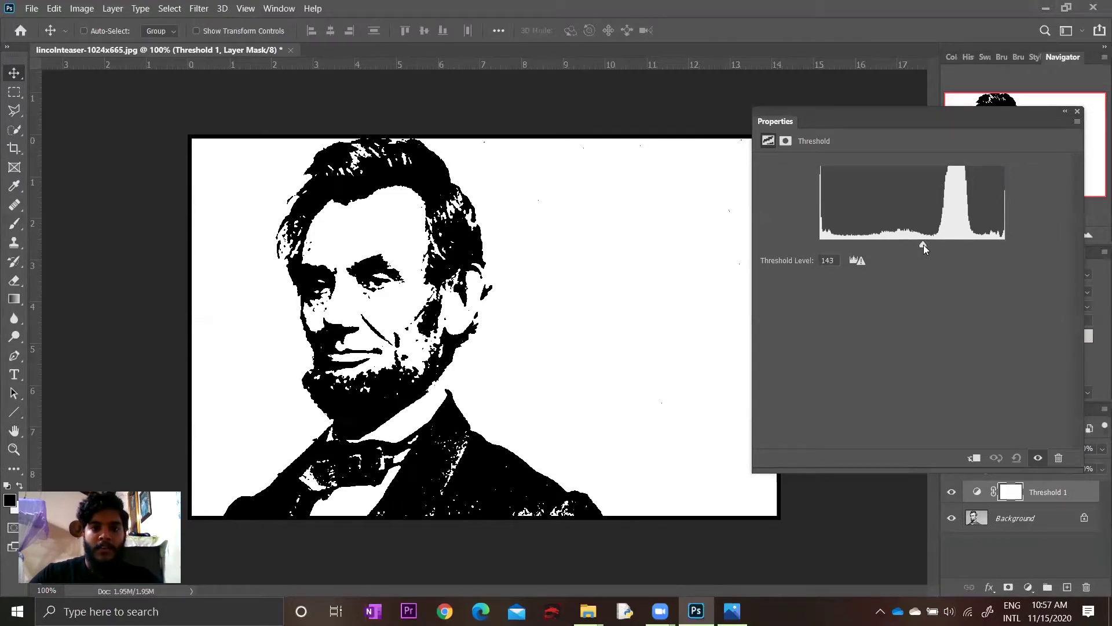
click(1077, 112)
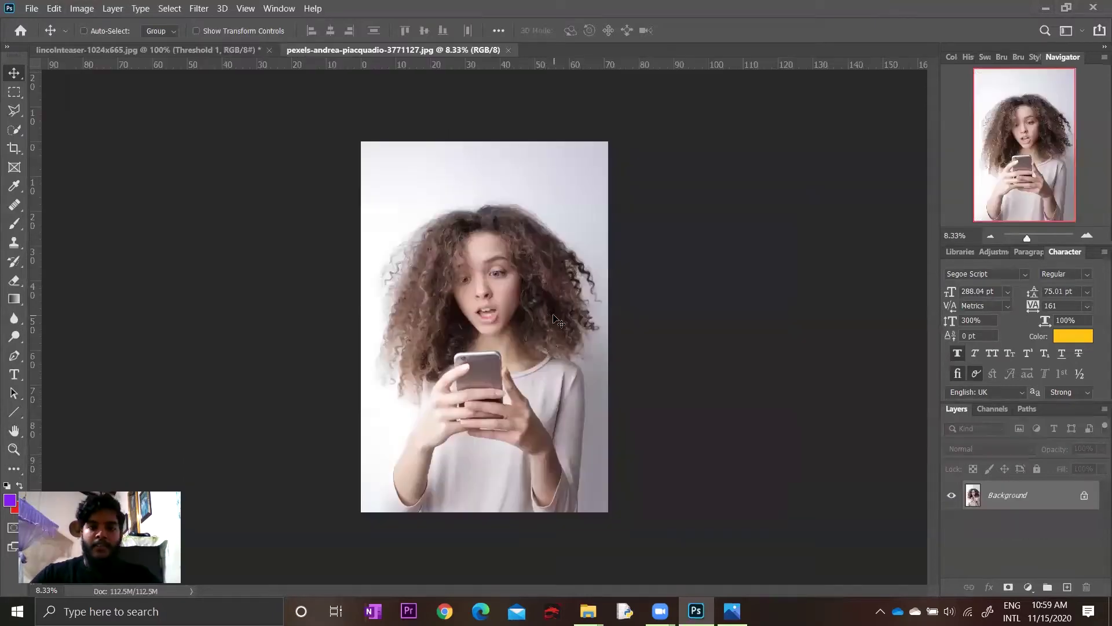
- Unlock the phone photo into Layer 0, add a Threshold layer at 128, and show the Resorces folder
scroll(548, 339, down, 2)
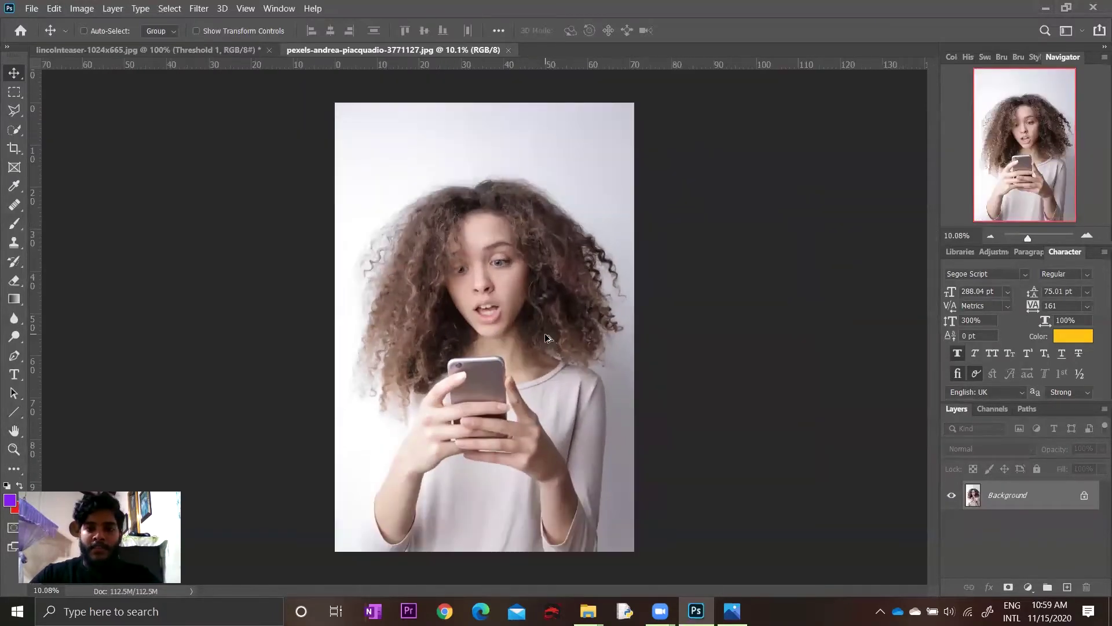
scroll(548, 338, up, 1)
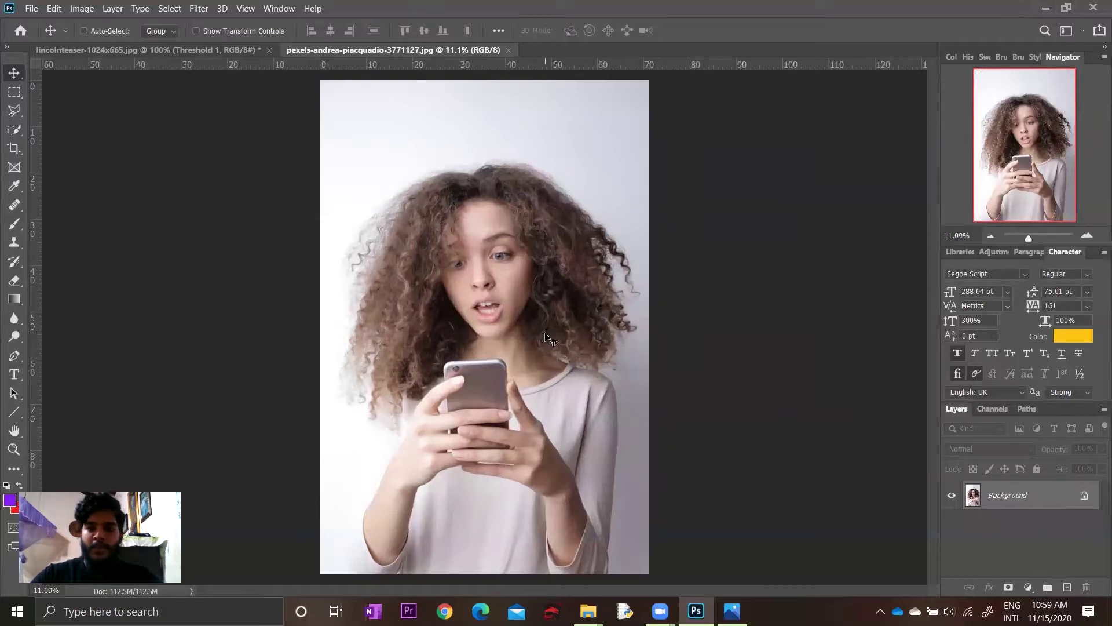
click(1084, 495)
click(1039, 586)
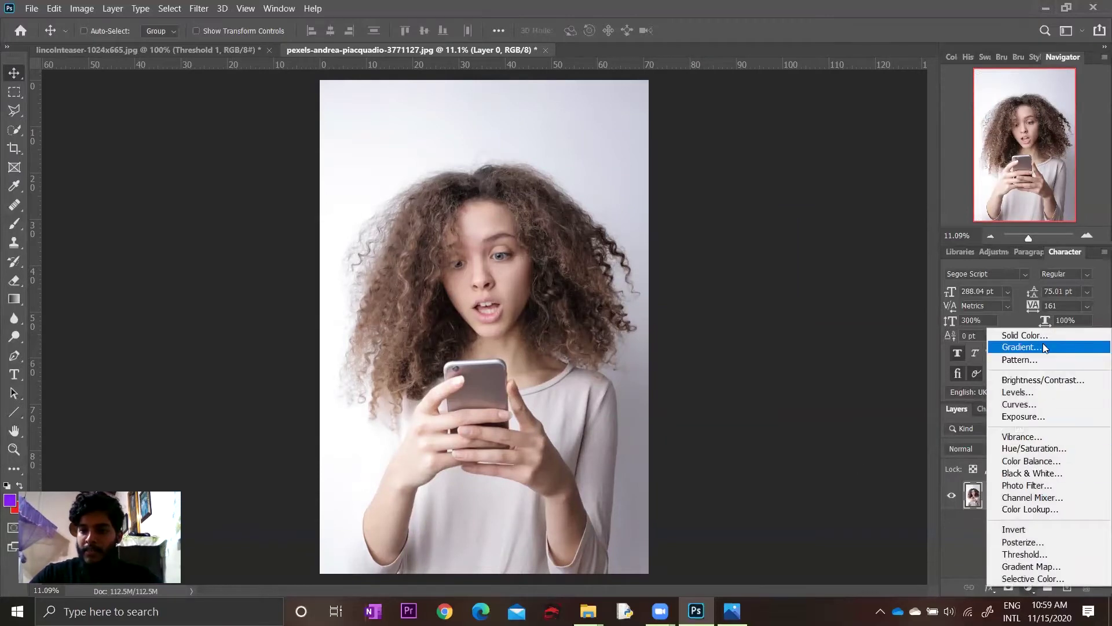
click(1025, 554)
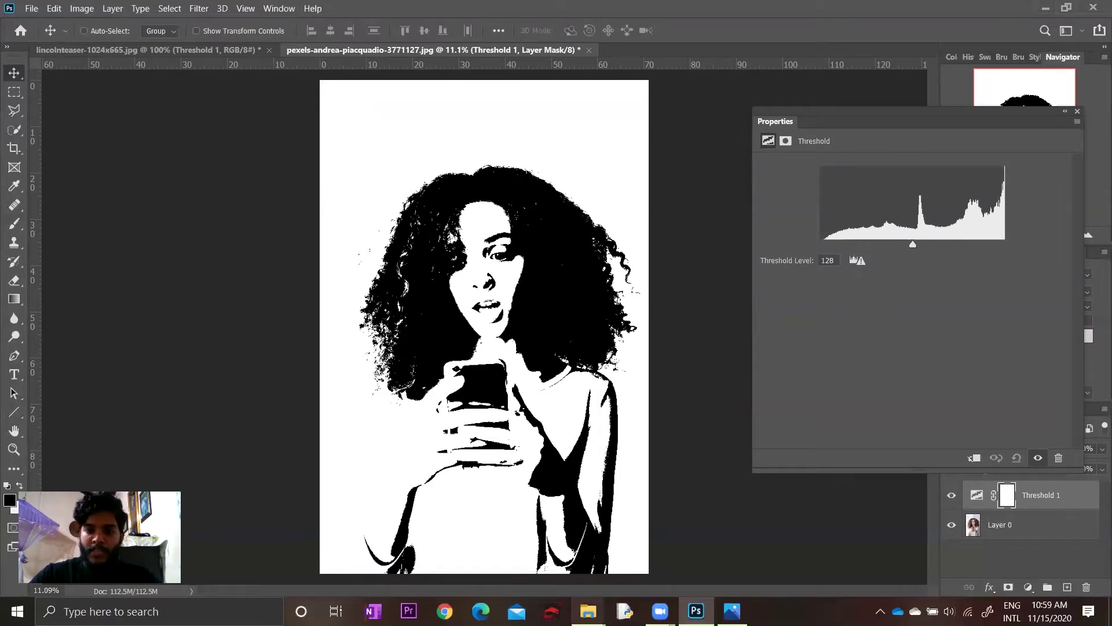
mouse_move(587, 610)
click(637, 571)
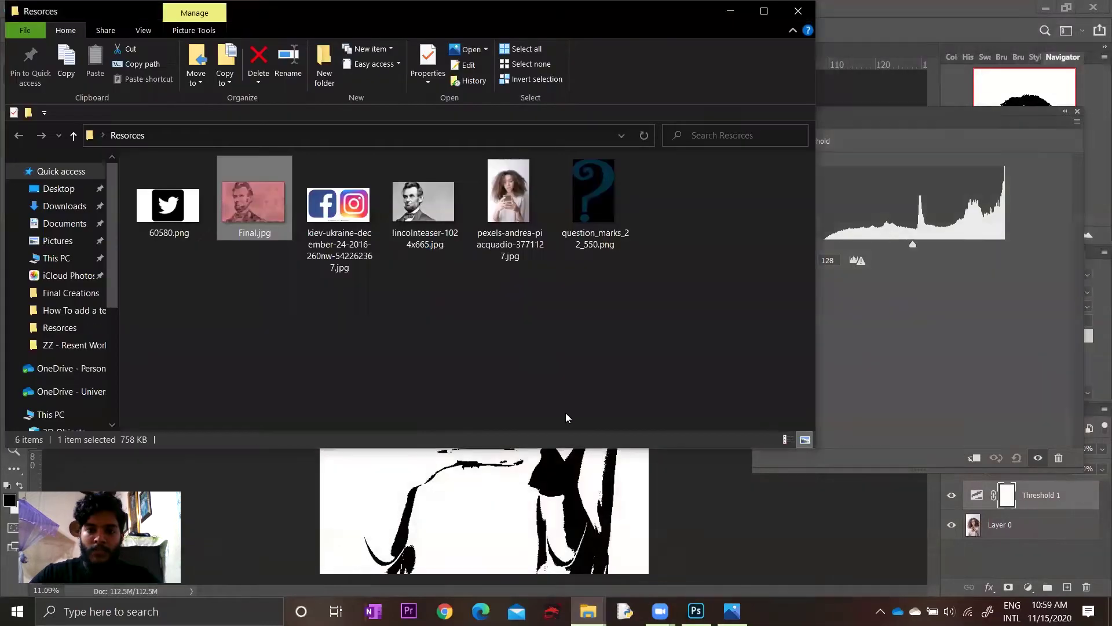
- Open the original colour phone photo in Photos, snapped beside Photoshop, and dismiss the threshold settings
double_click(527, 224)
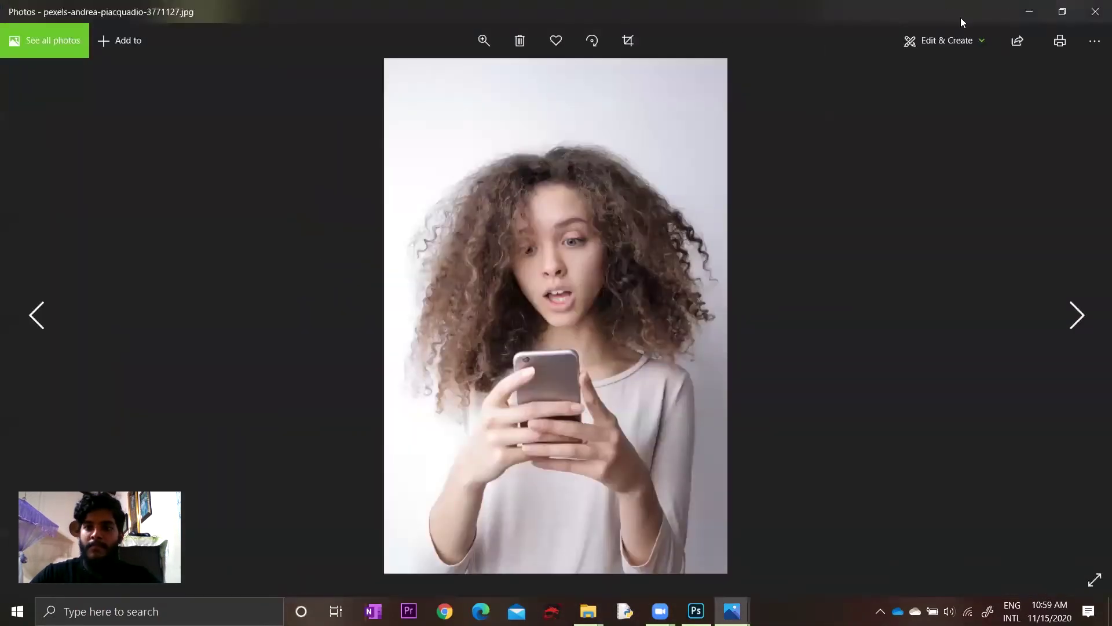
key(super+Right)
click(412, 134)
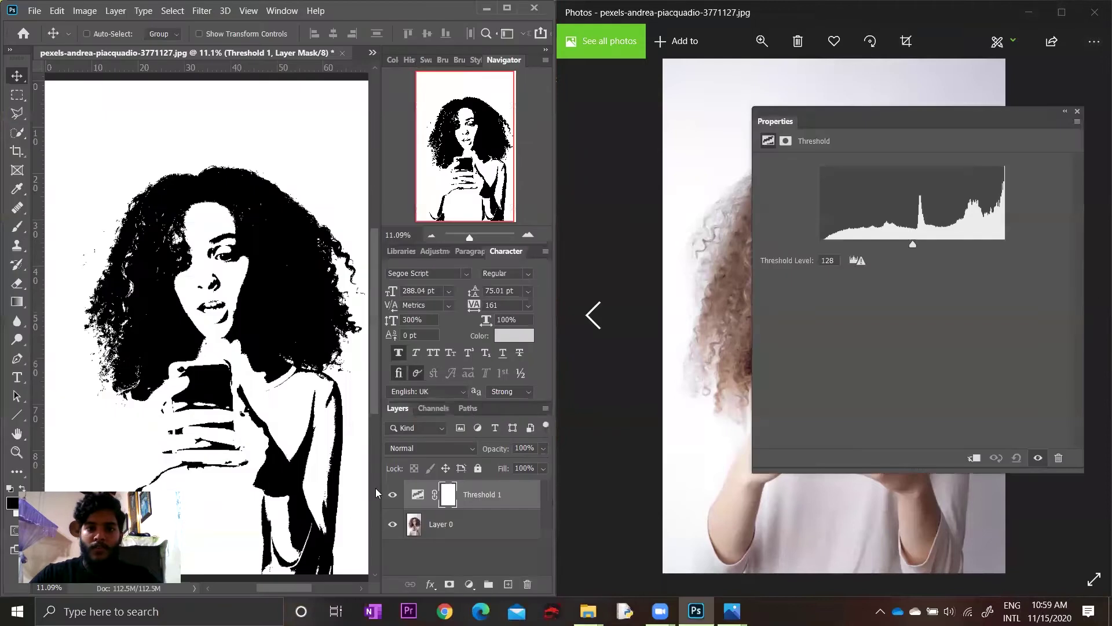
mouse_move(1026, 117)
mouse_down()
mouse_move(968, 183)
mouse_move(719, 275)
mouse_up()
click(721, 277)
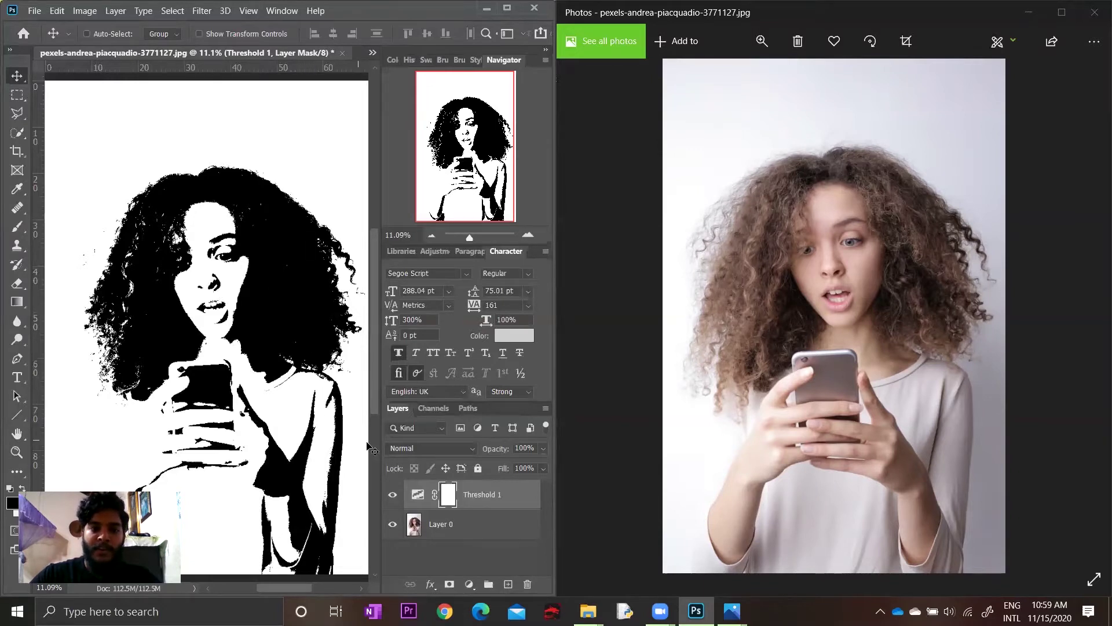
- Retune the phone photo's threshold to level 114, then hide the Threshold 1 layer
double_click(417, 493)
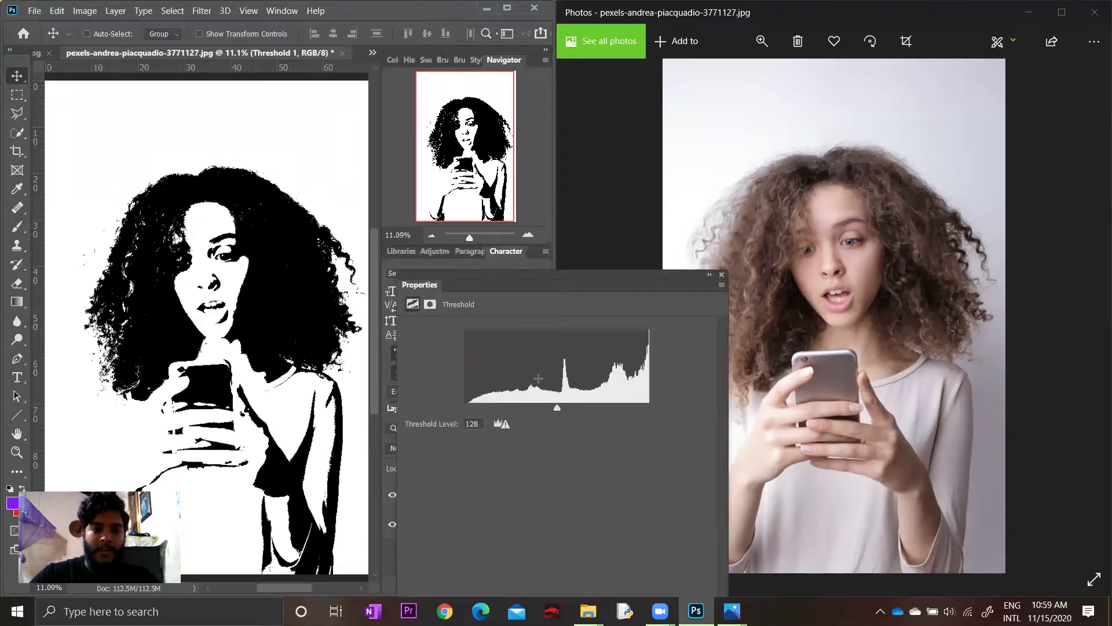
drag(556, 412, 538, 407)
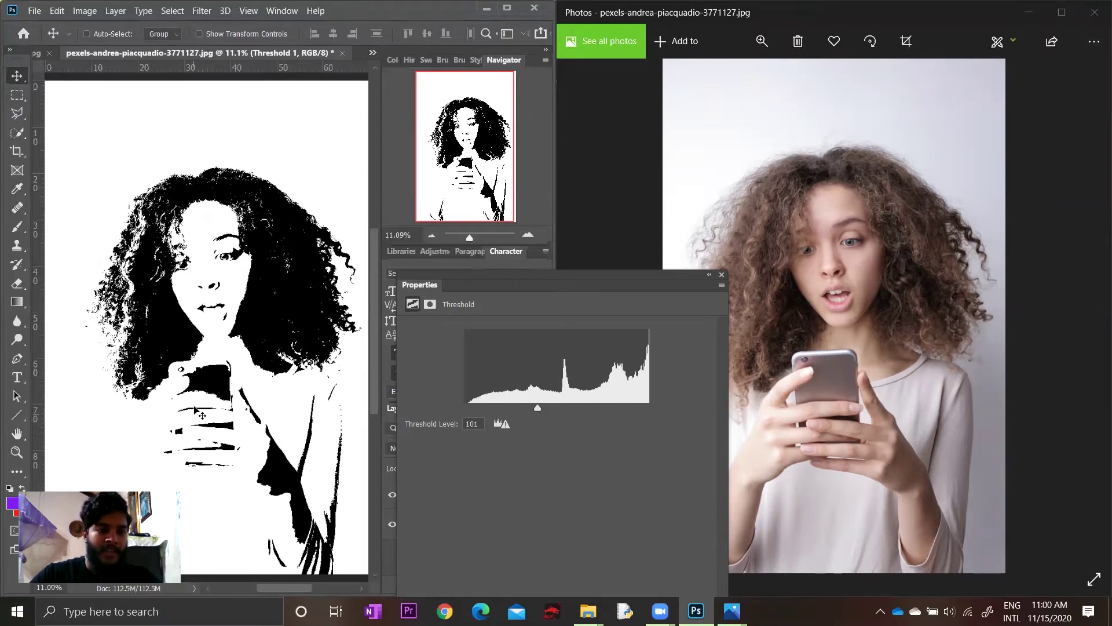
drag(536, 408, 554, 415)
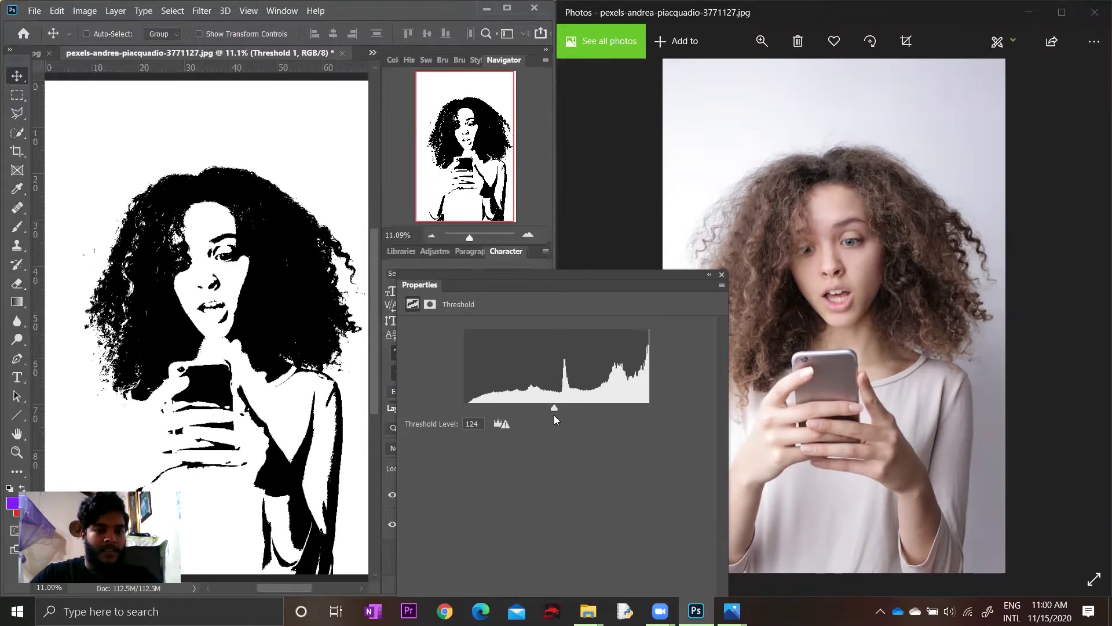
drag(554, 415, 573, 418)
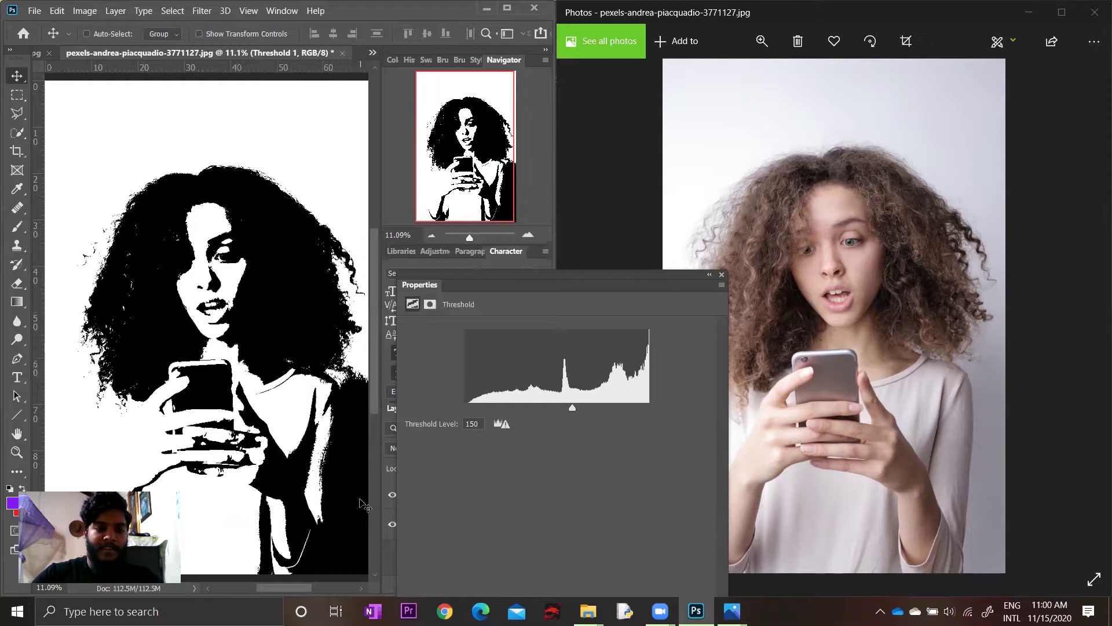
drag(571, 410, 548, 404)
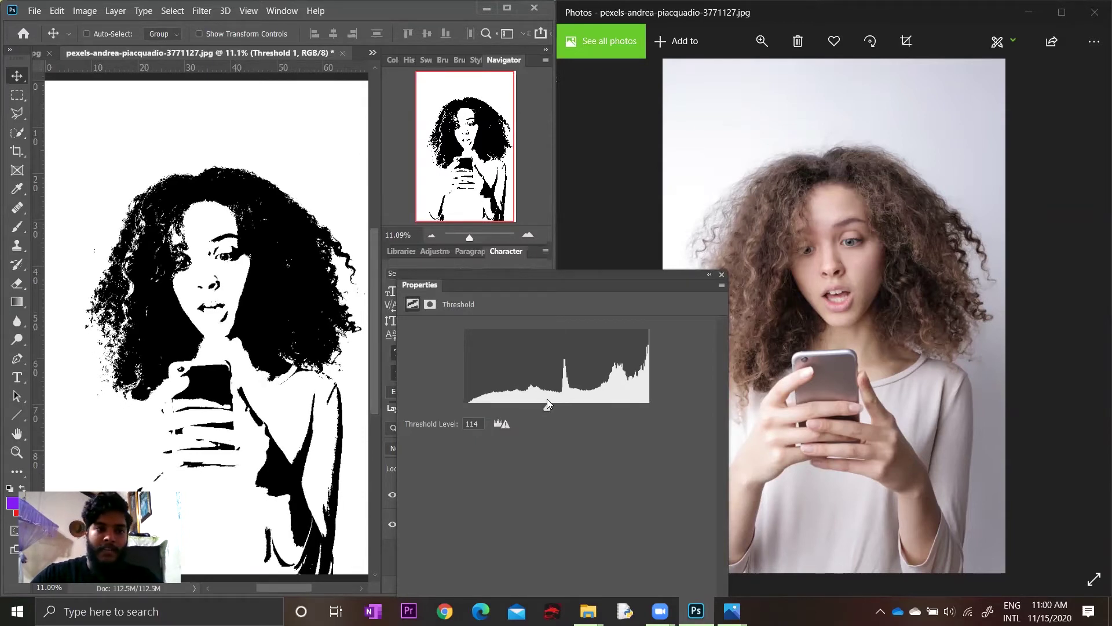
click(721, 275)
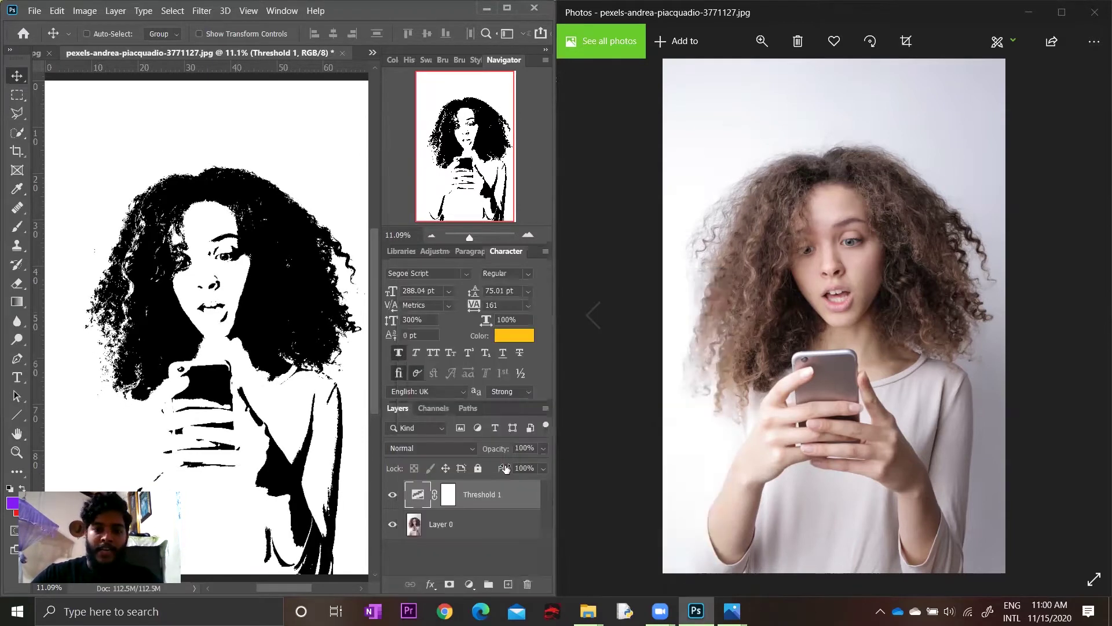
click(393, 494)
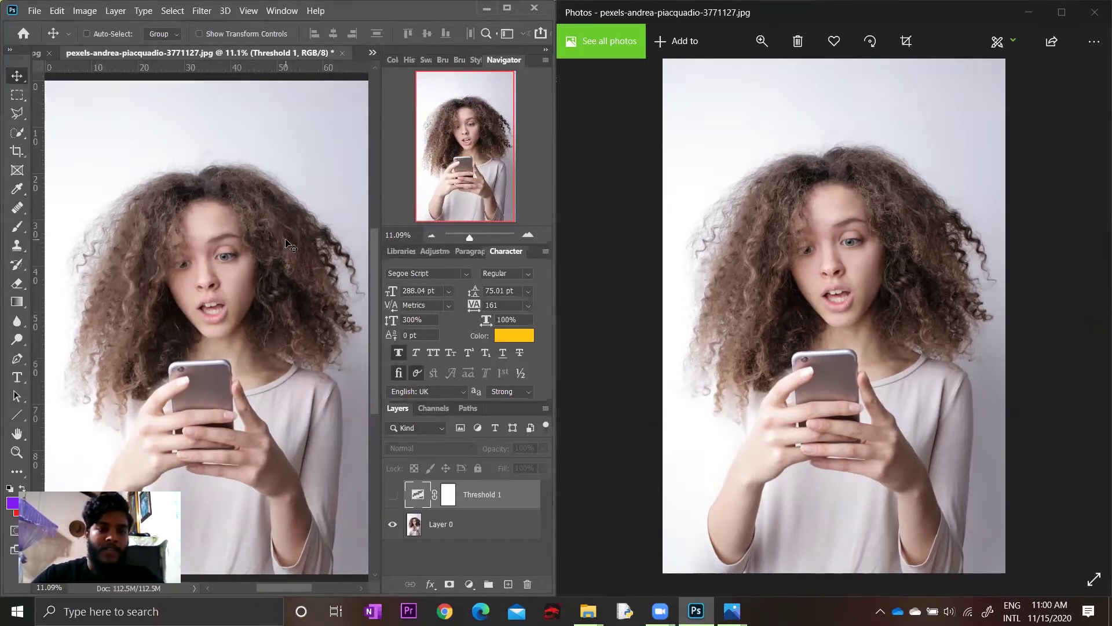
- Maximize Photoshop and toggle Threshold 1 visibility, leaving it visible
drag(516, 13, 544, 39)
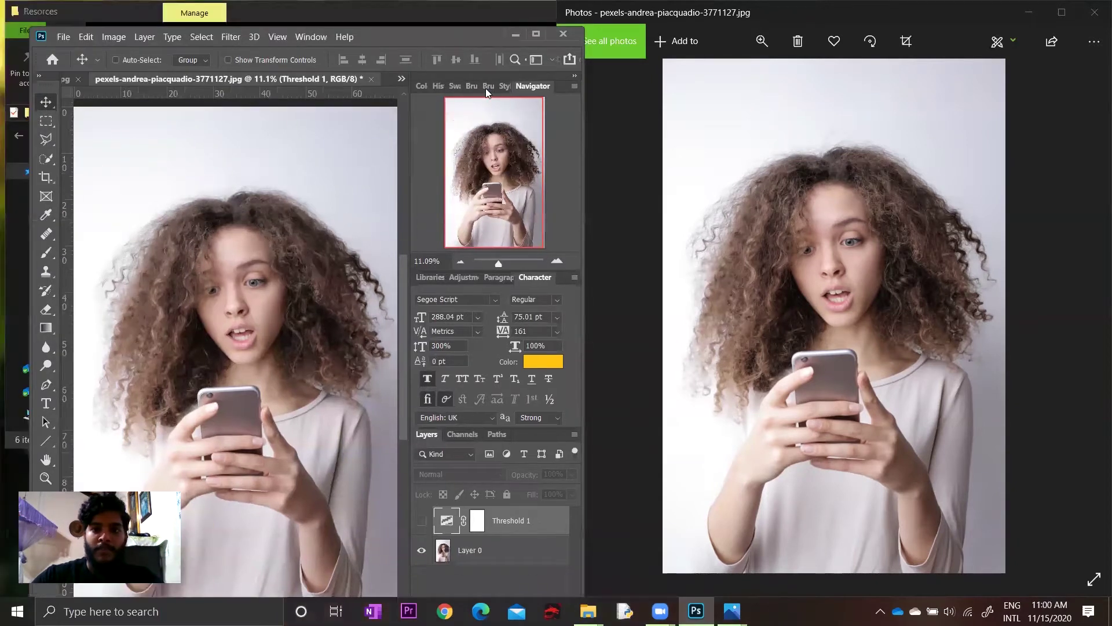
key(super+Up)
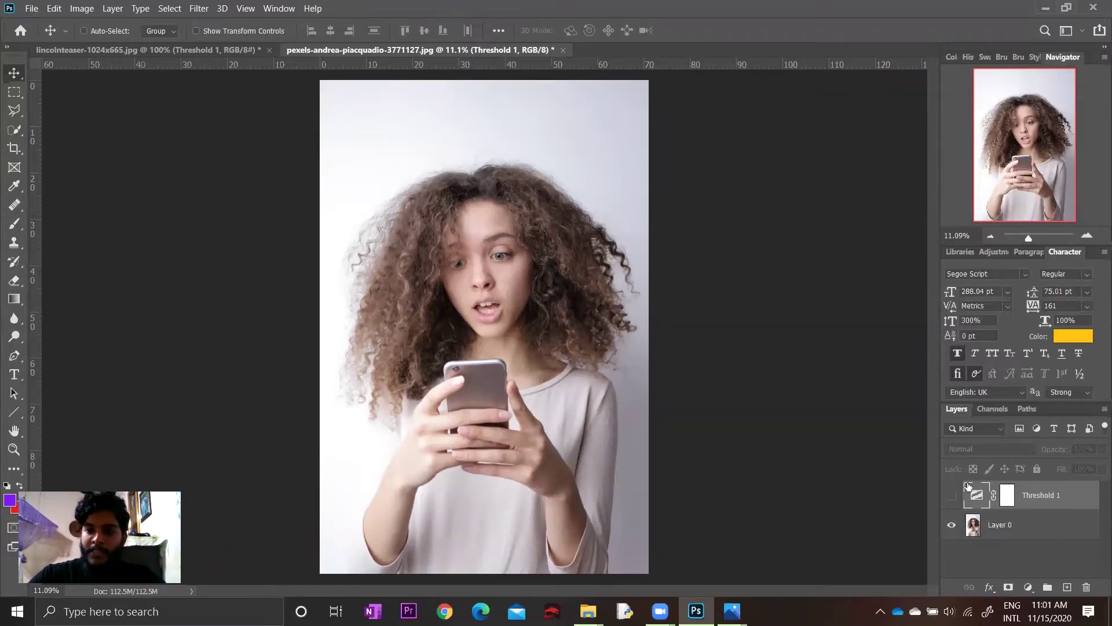
click(951, 495)
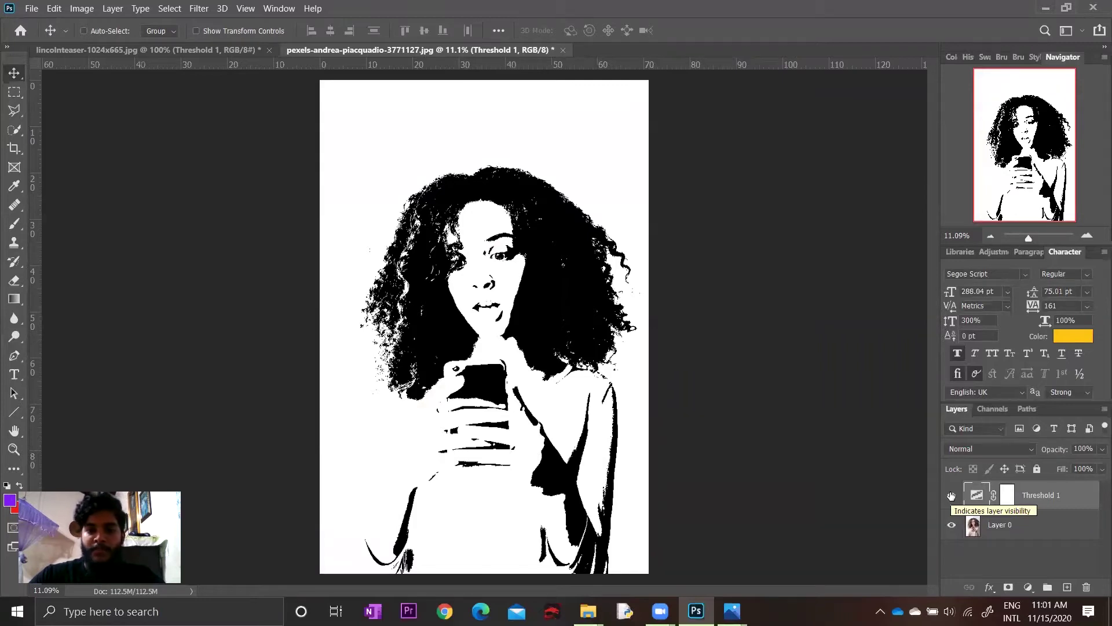
click(951, 496)
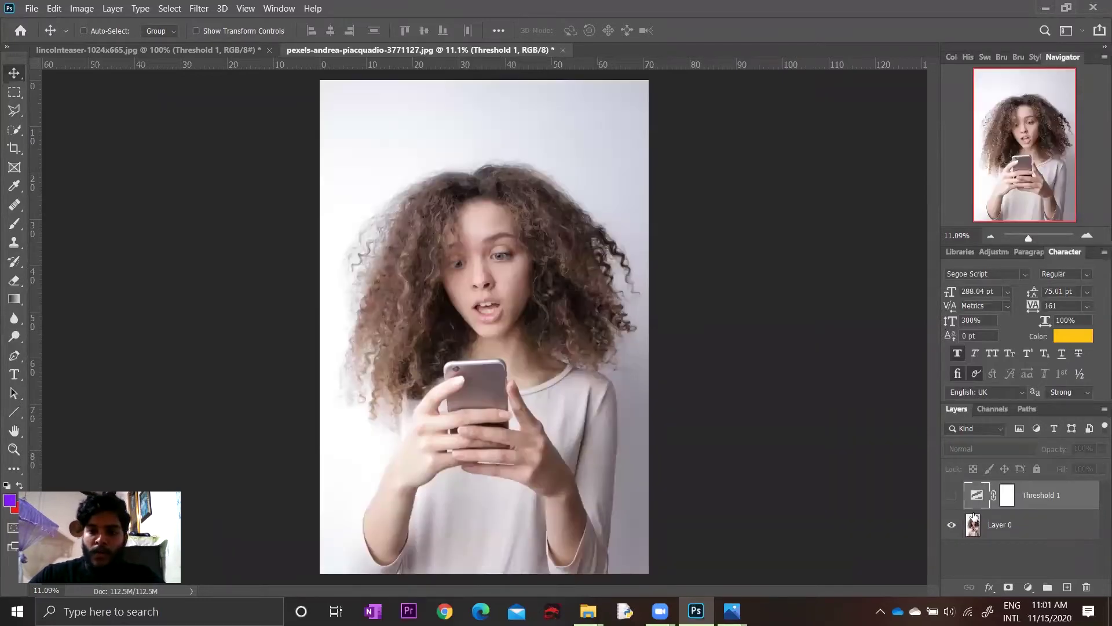
click(951, 495)
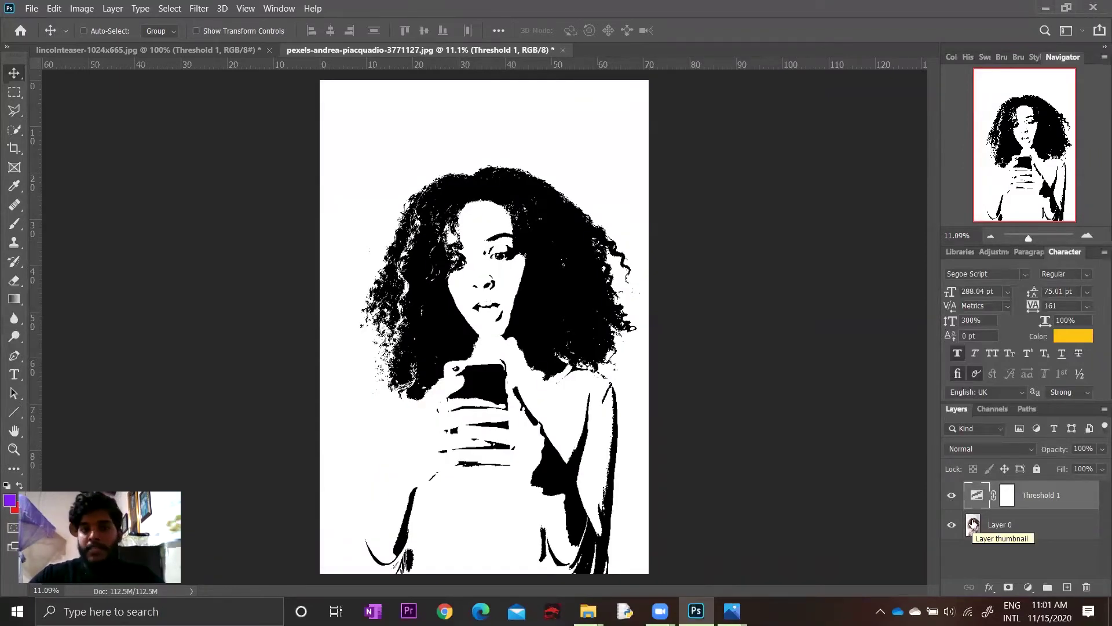
- Add a Black & White adjustment above Layer 0 and hide Threshold 1 to preview grayscale
click(973, 525)
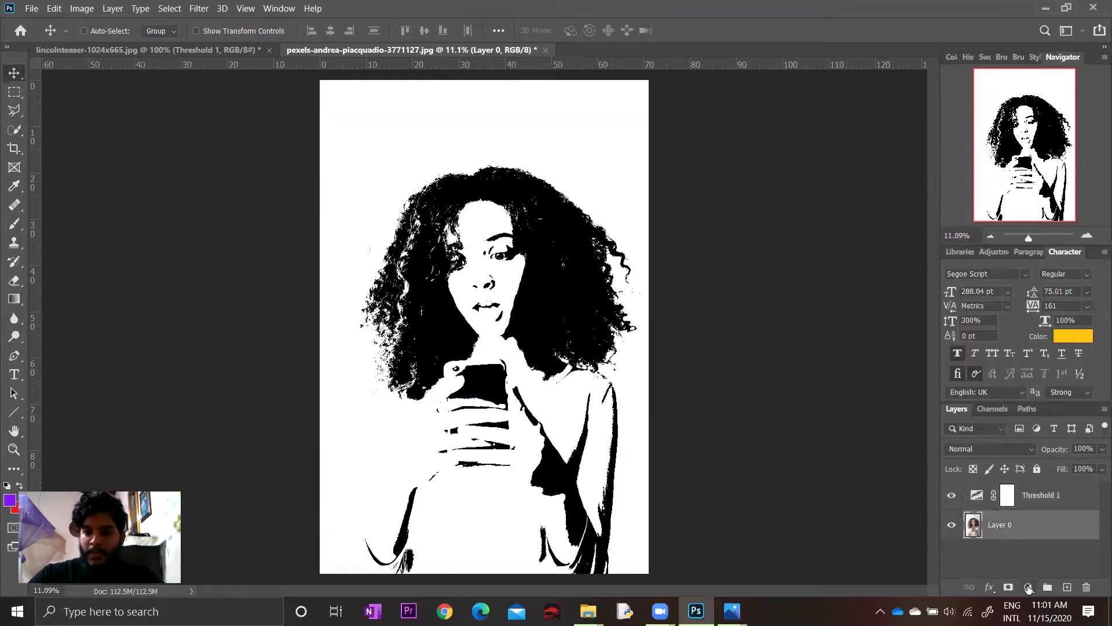
click(1028, 587)
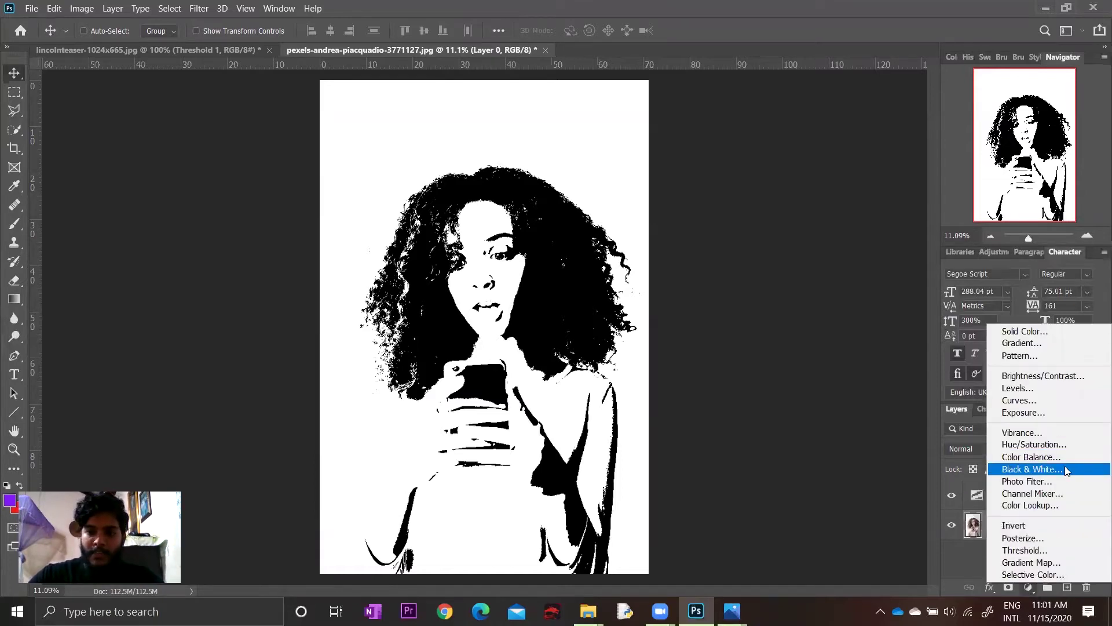
click(1031, 469)
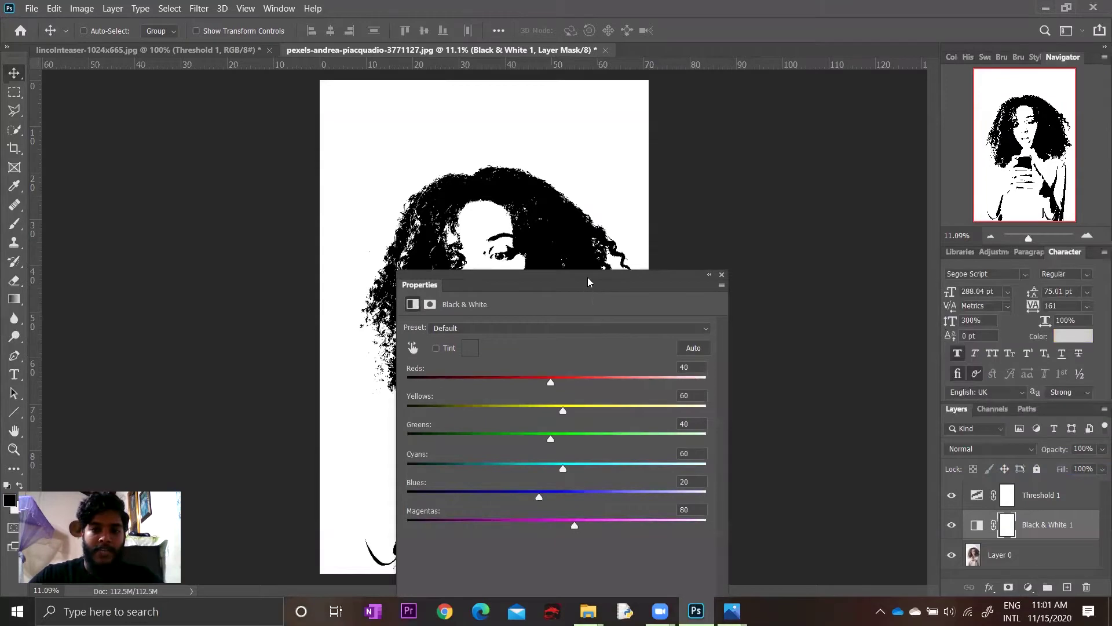
drag(588, 282, 888, 101)
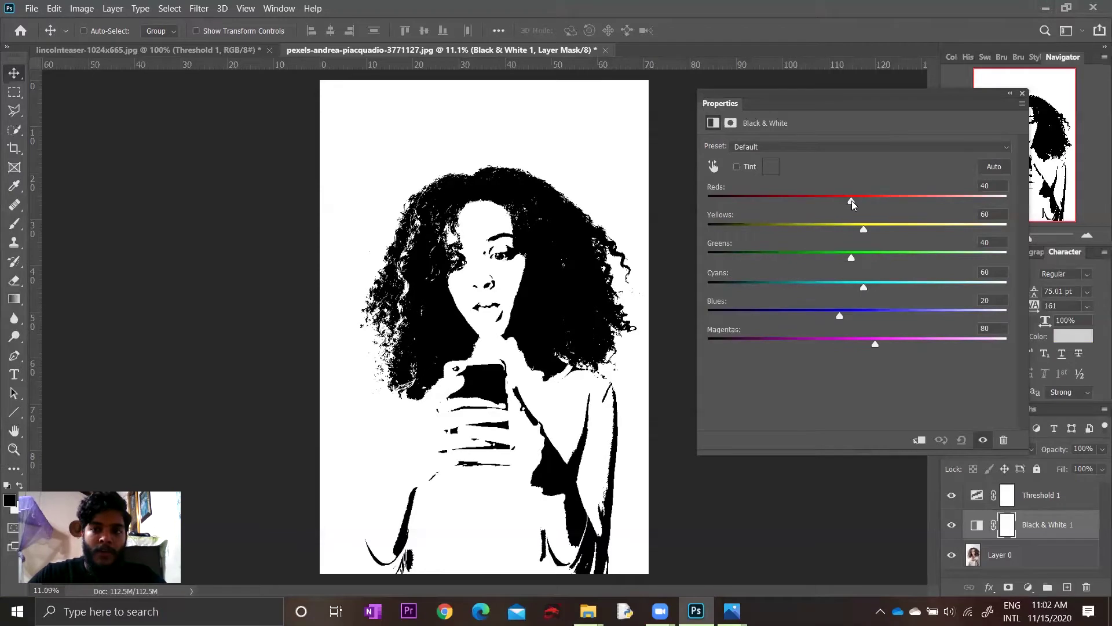
click(951, 495)
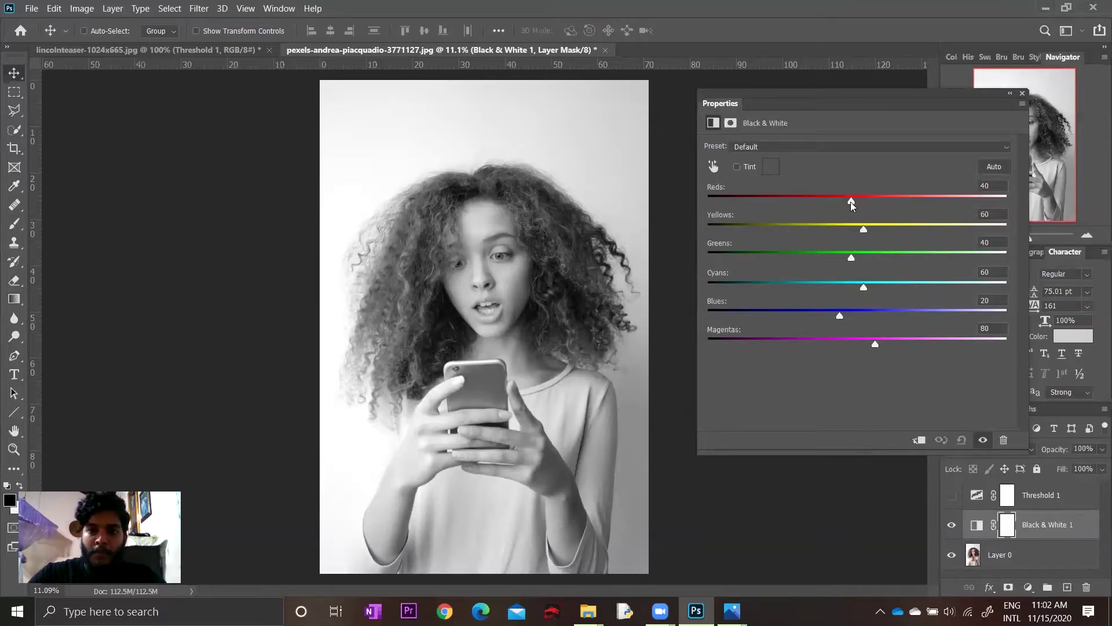
- Test the Reds slider, then reset the Black & White mix to its defaults
drag(851, 200, 1008, 207)
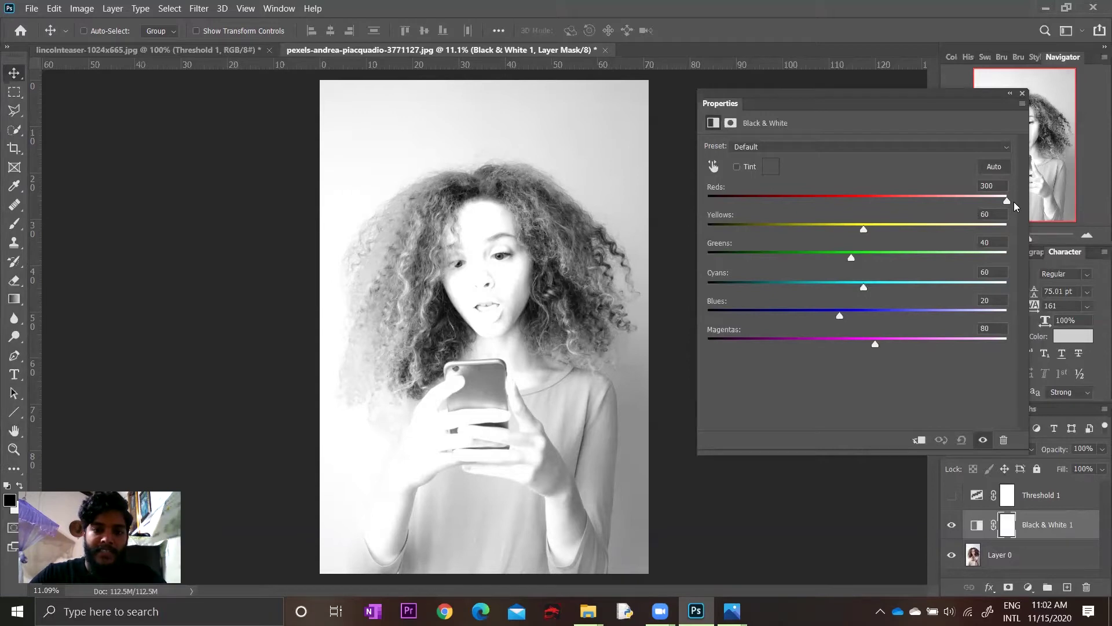
mouse_move(1014, 201)
mouse_down()
mouse_move(963, 194)
mouse_move(703, 214)
mouse_up()
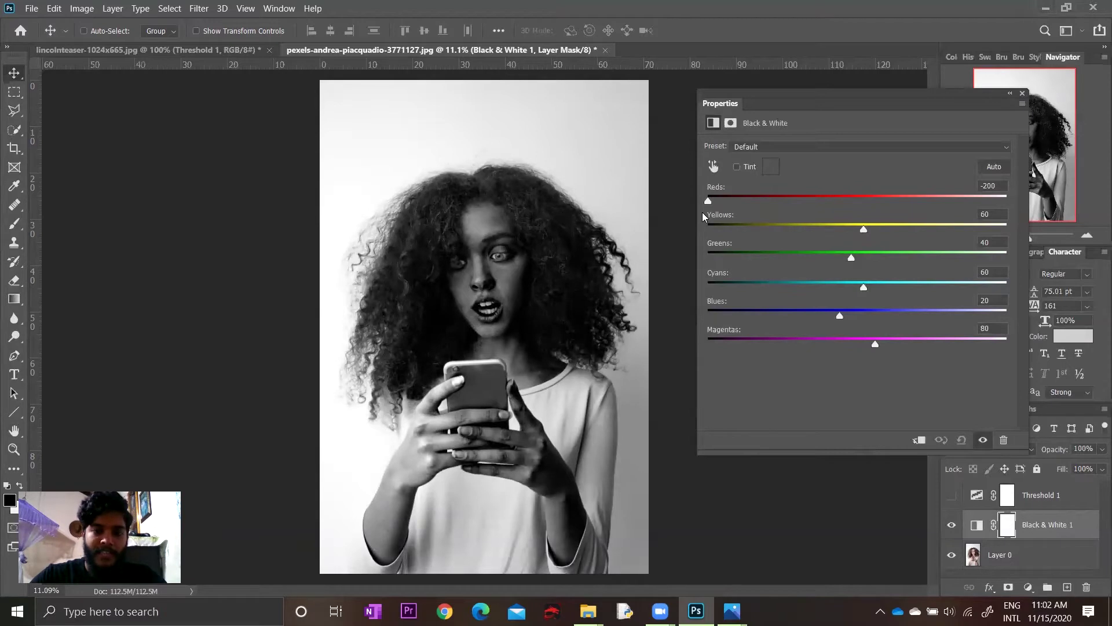
drag(708, 201, 876, 200)
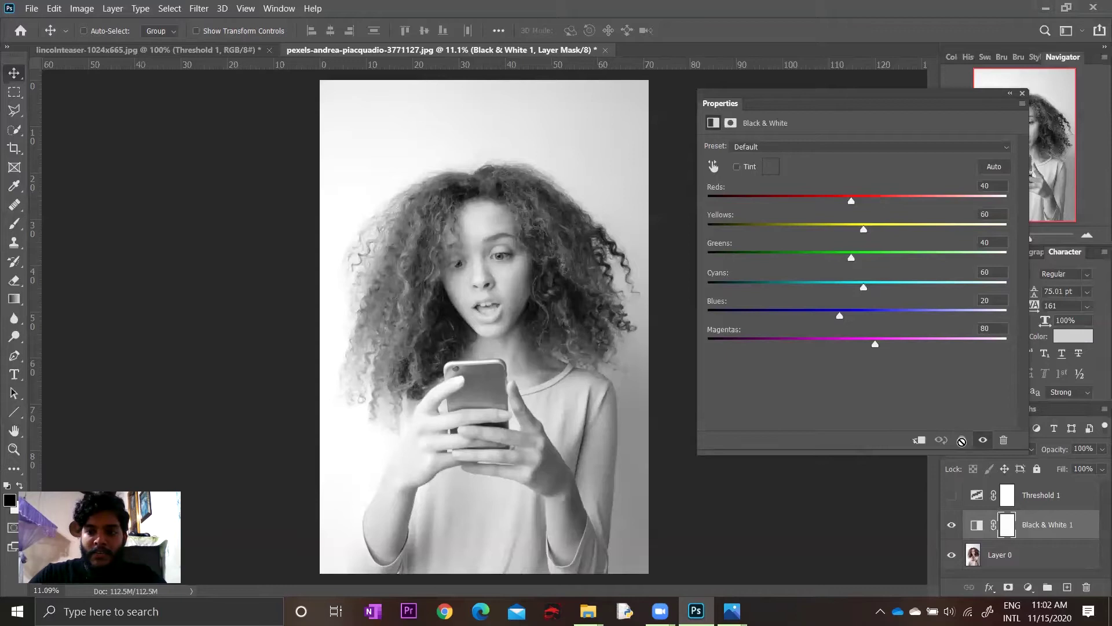
click(962, 440)
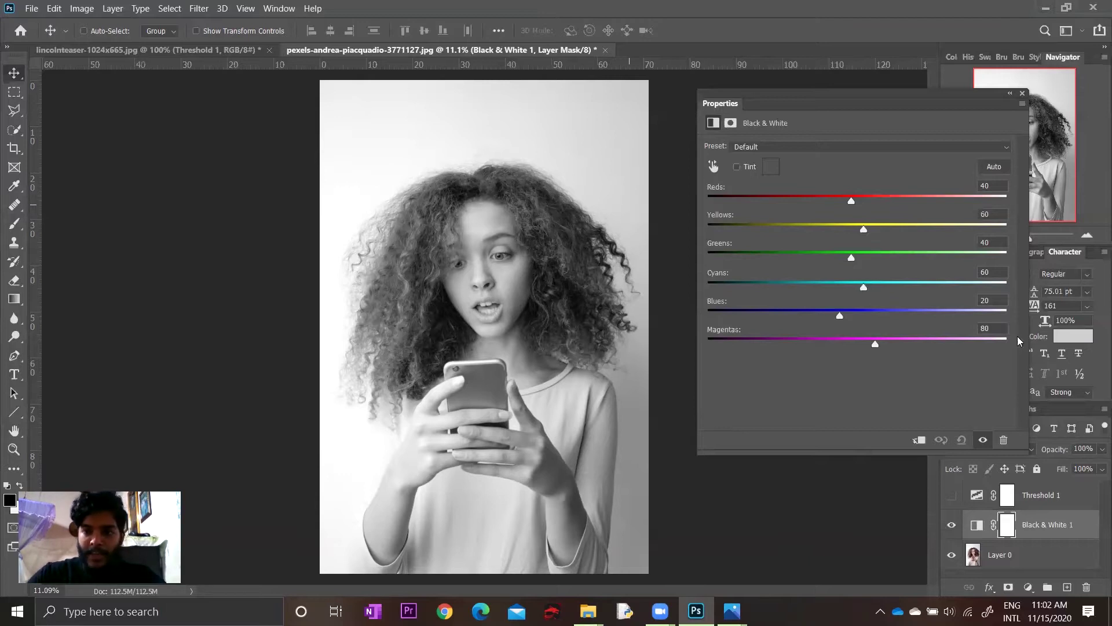
- Show Threshold 1 and set the Black & White mix: Reds -43, Yellows 124, Cyans 86, Magentas -47
click(950, 496)
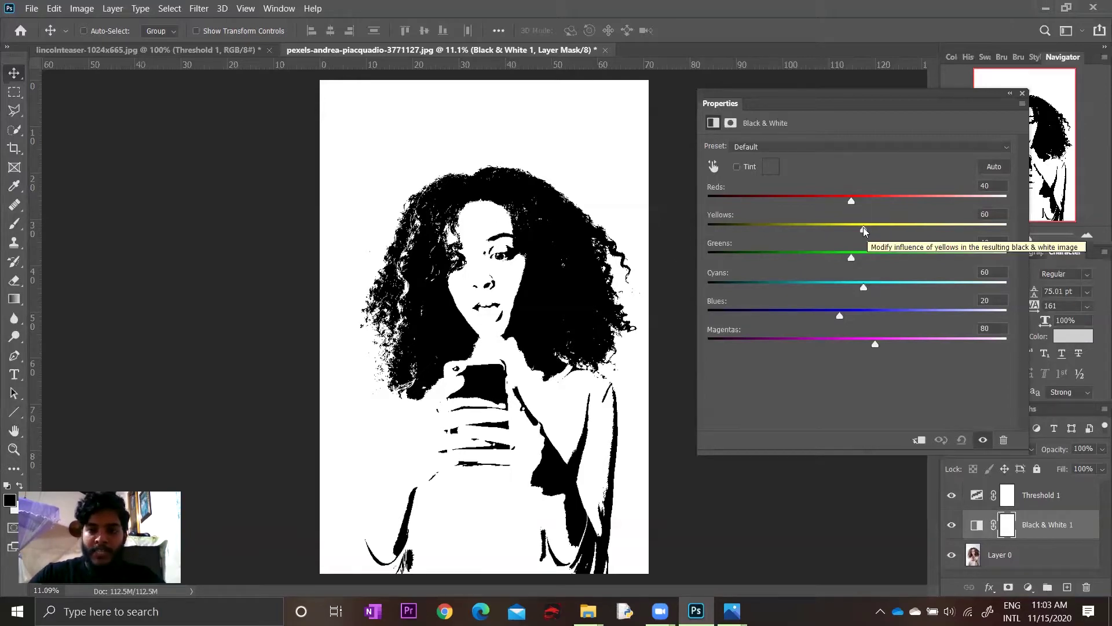
click(952, 525)
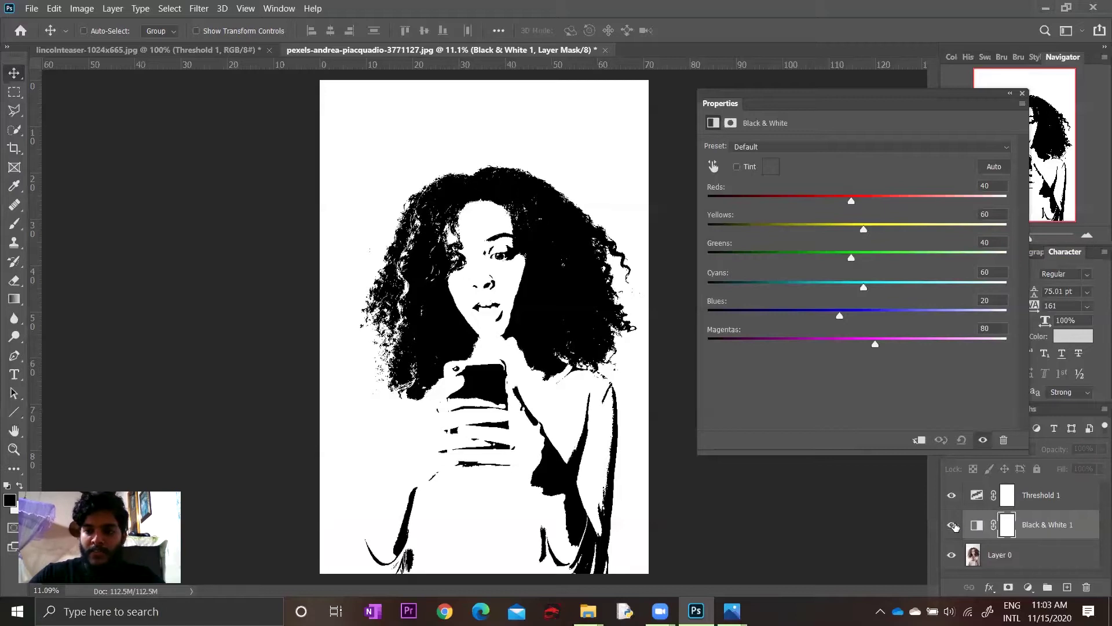
mouse_move(863, 228)
mouse_down()
mouse_move(707, 234)
mouse_move(876, 243)
mouse_move(882, 273)
mouse_move(860, 272)
mouse_up()
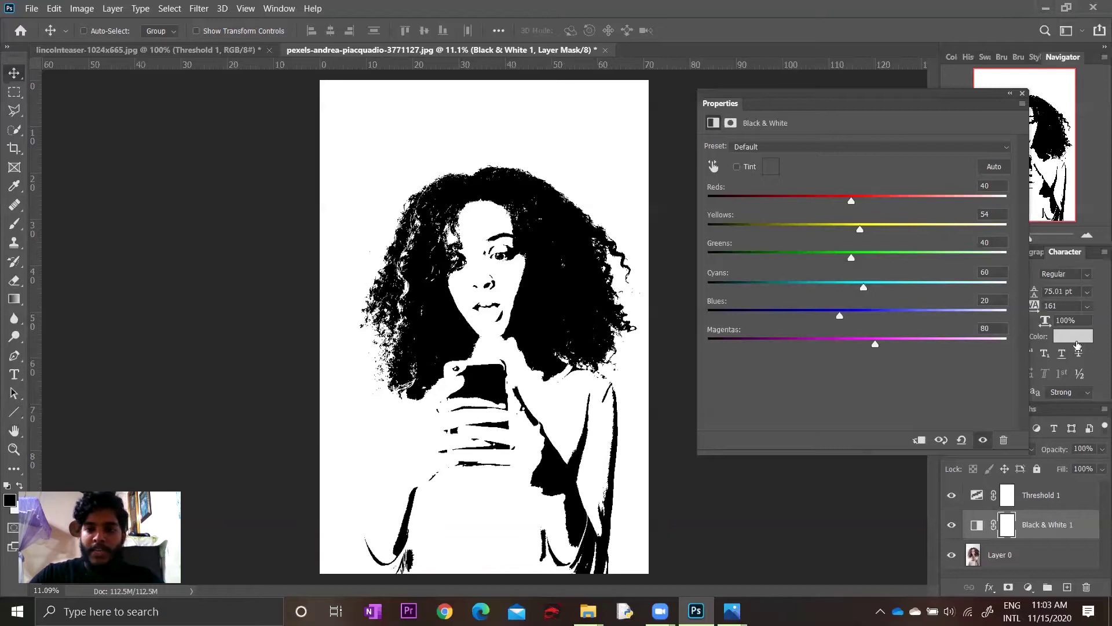
mouse_move(877, 346)
mouse_down()
mouse_move(912, 344)
mouse_move(703, 361)
mouse_move(668, 375)
mouse_up()
mouse_move(707, 345)
mouse_down()
mouse_move(799, 344)
mouse_move(866, 316)
mouse_move(752, 332)
mouse_move(856, 317)
mouse_move(803, 296)
mouse_move(880, 293)
mouse_up()
mouse_move(851, 201)
mouse_down()
mouse_move(926, 203)
mouse_move(775, 230)
mouse_move(926, 228)
mouse_move(902, 232)
mouse_up()
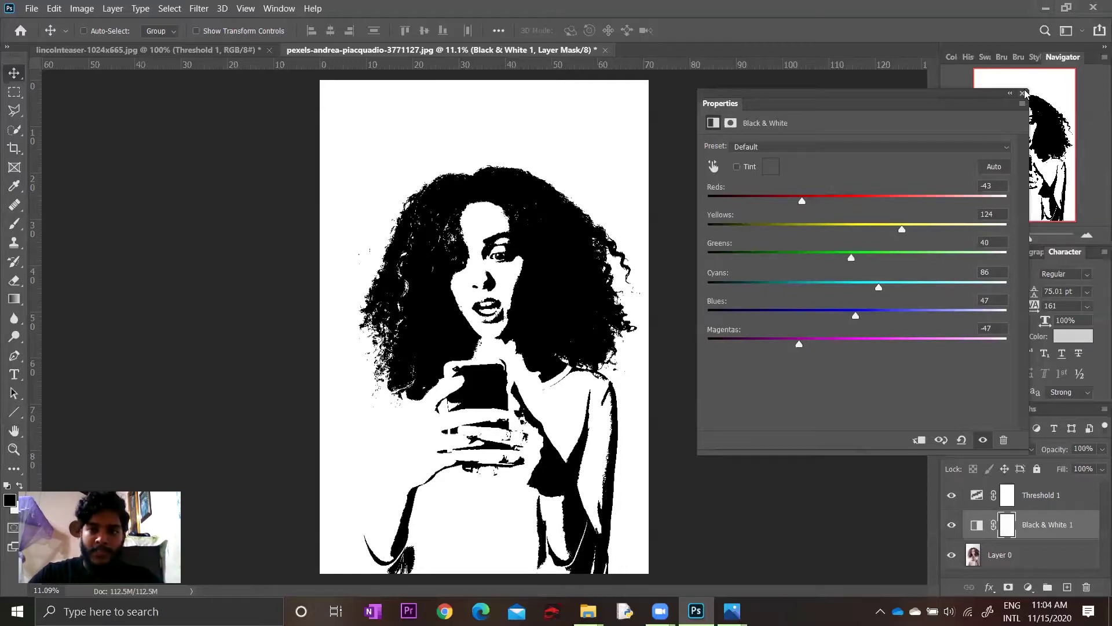
click(1023, 93)
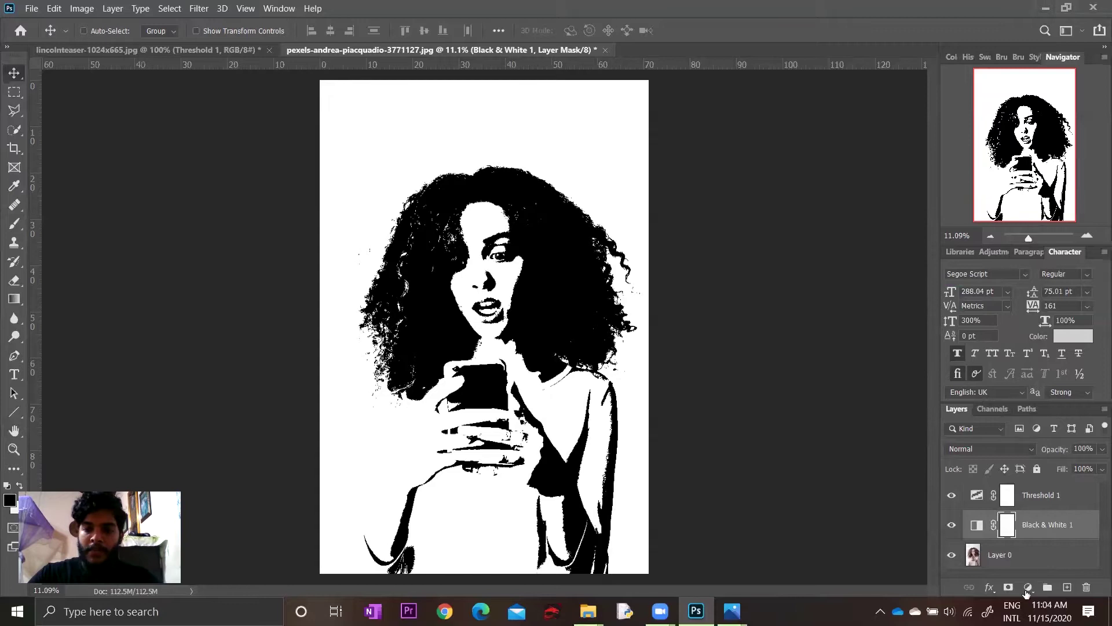
- Add a Hue/Saturation layer with Colorize on, Hue 65 and Saturation 25
click(1026, 591)
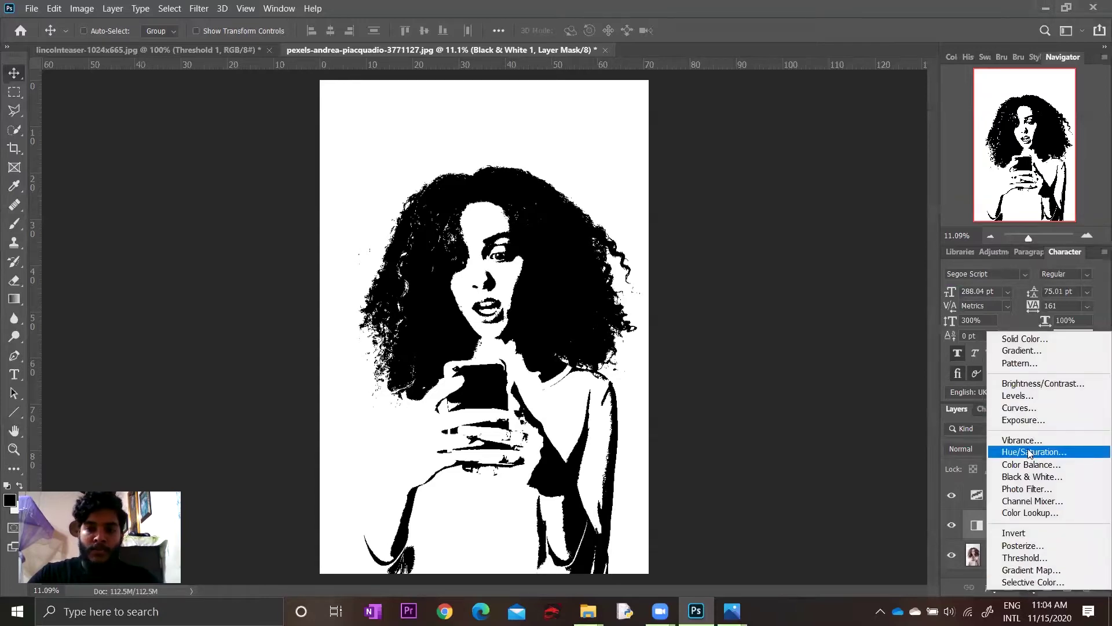
click(1029, 453)
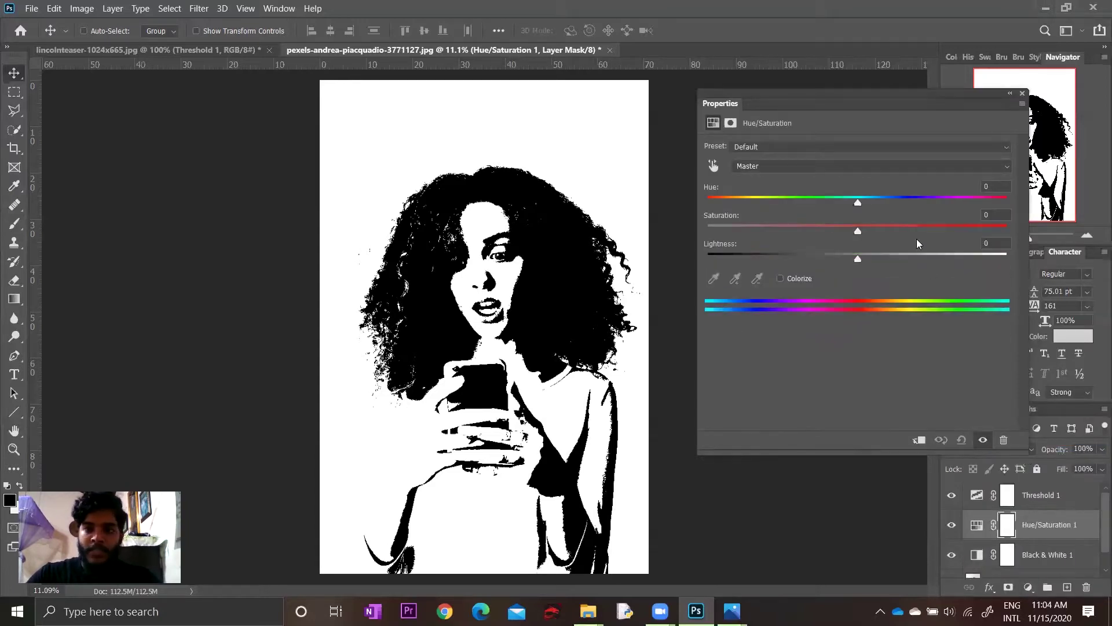
mouse_move(856, 200)
mouse_down()
mouse_move(834, 200)
mouse_move(858, 194)
mouse_up()
click(780, 278)
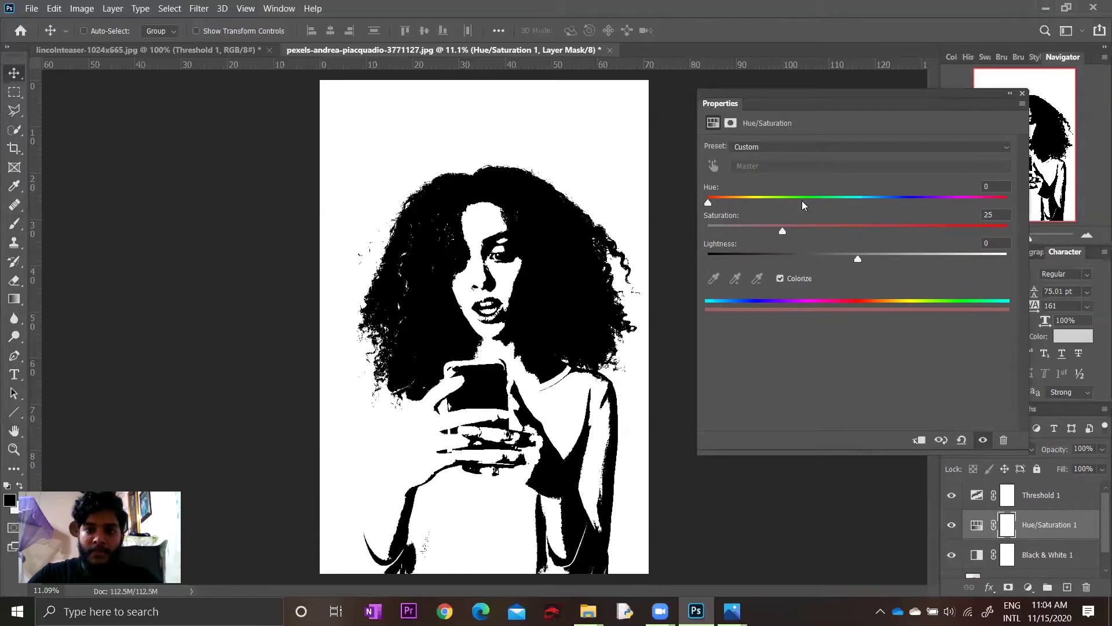
drag(708, 203, 755, 201)
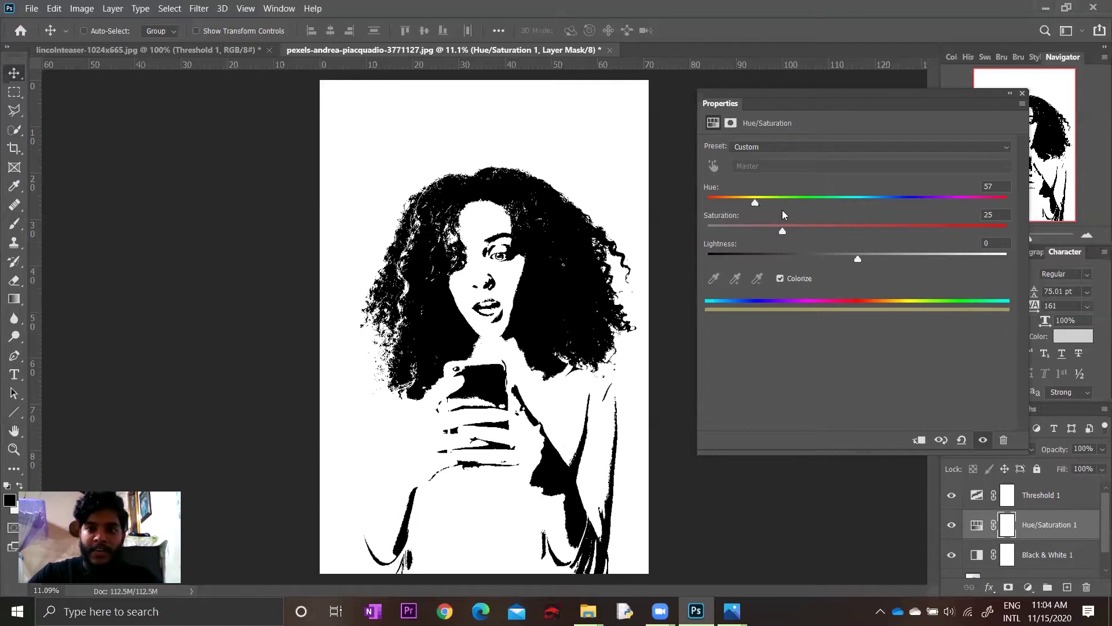
drag(755, 200, 762, 202)
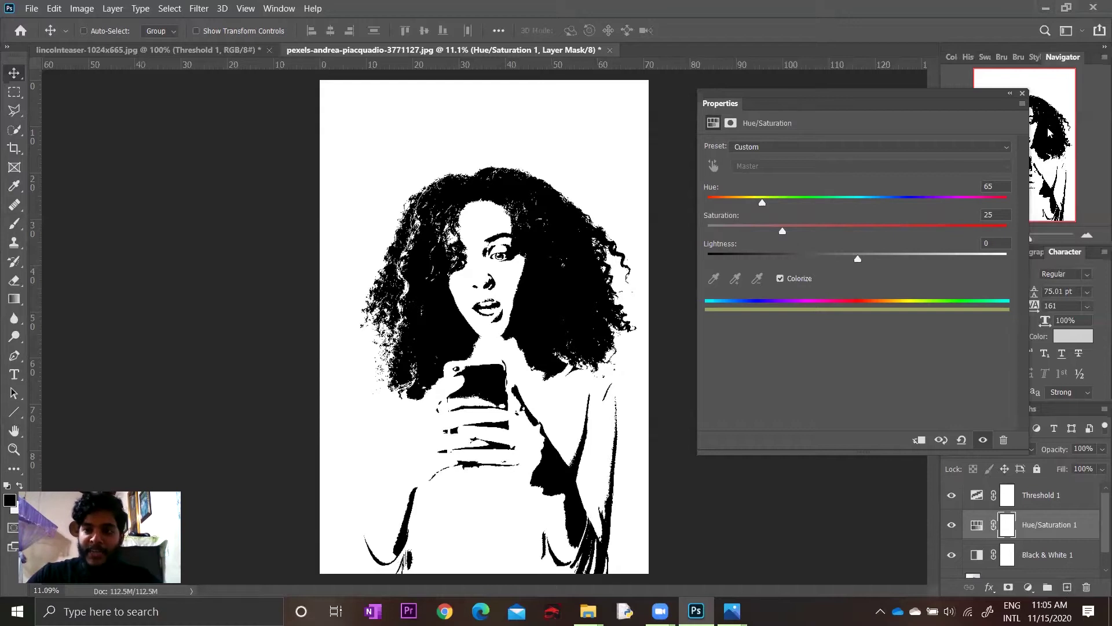
- Reopen the Black & White 1 settings and toggle Hue/Saturation 1 off and on to compare
click(1023, 93)
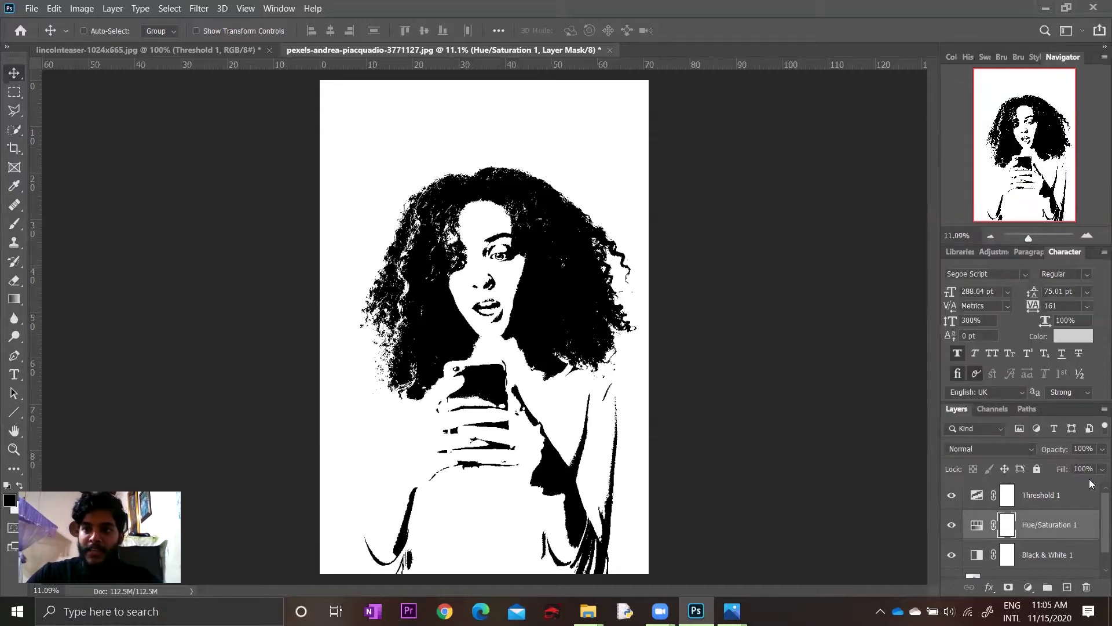
double_click(976, 554)
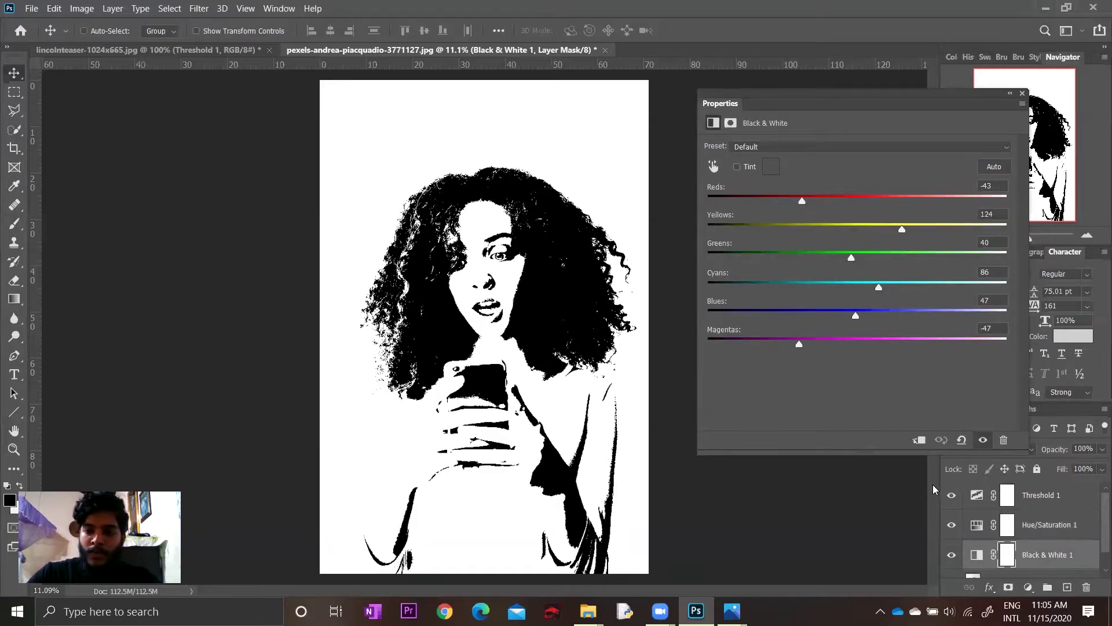
click(951, 524)
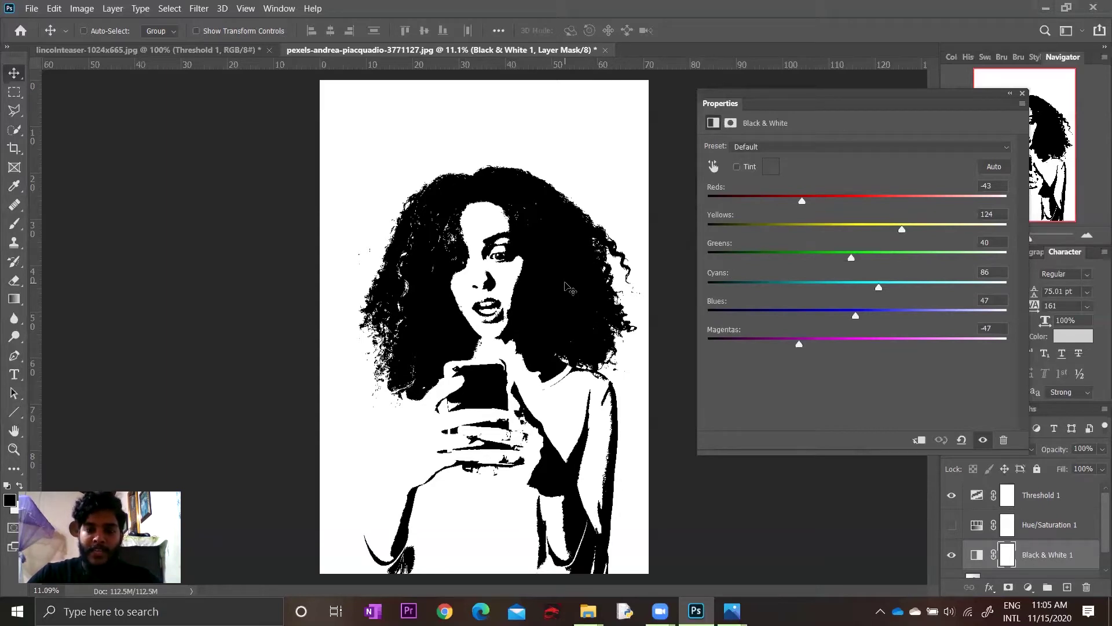
click(951, 525)
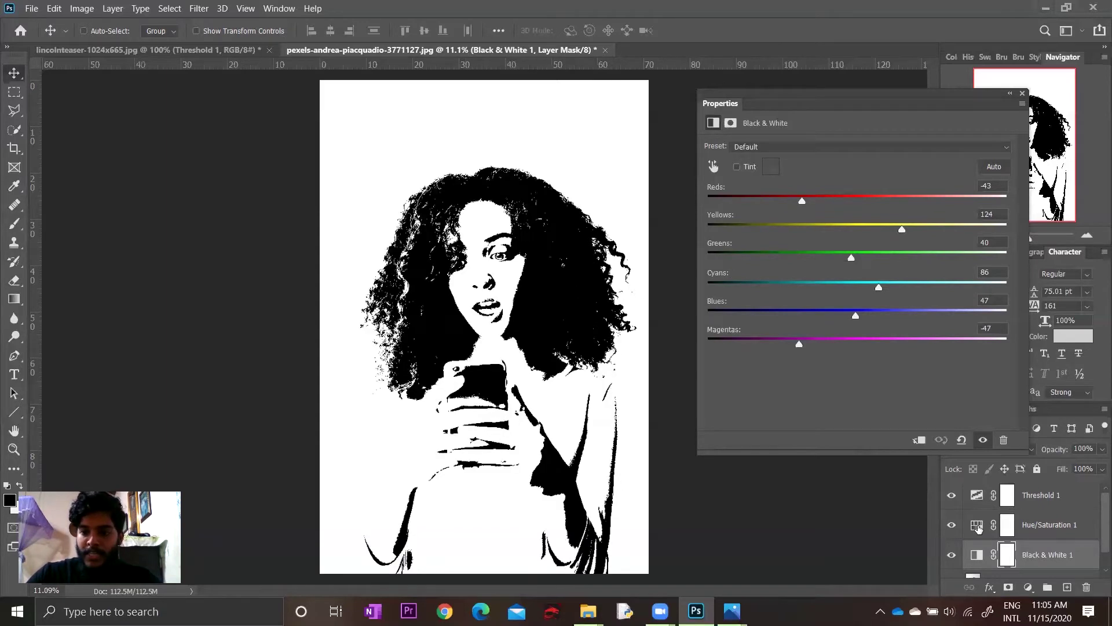
- Test Hue/Saturation 1 hue shifts, then settle Saturation near 19 and nudge Lightness up
click(977, 526)
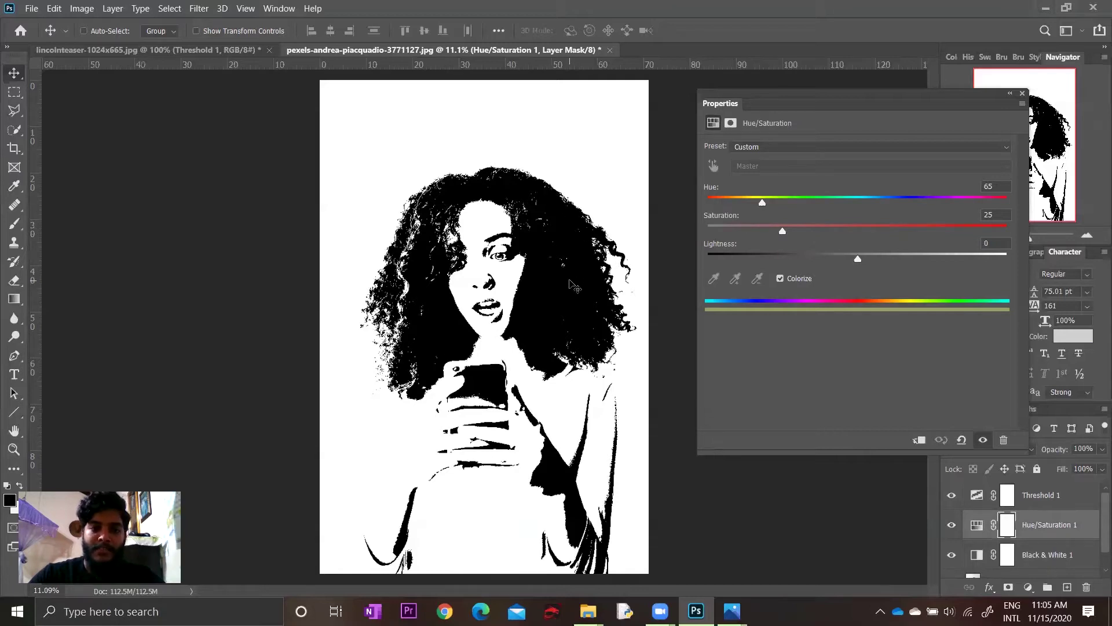
mouse_move(783, 231)
mouse_down()
mouse_move(821, 232)
mouse_move(775, 233)
mouse_up()
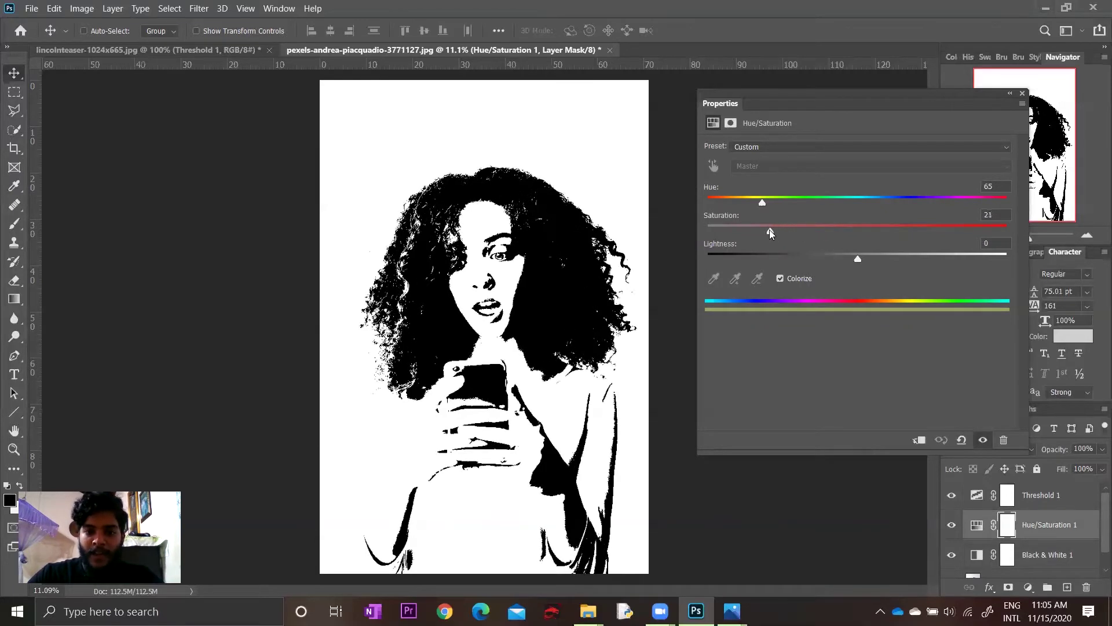
drag(774, 233, 782, 232)
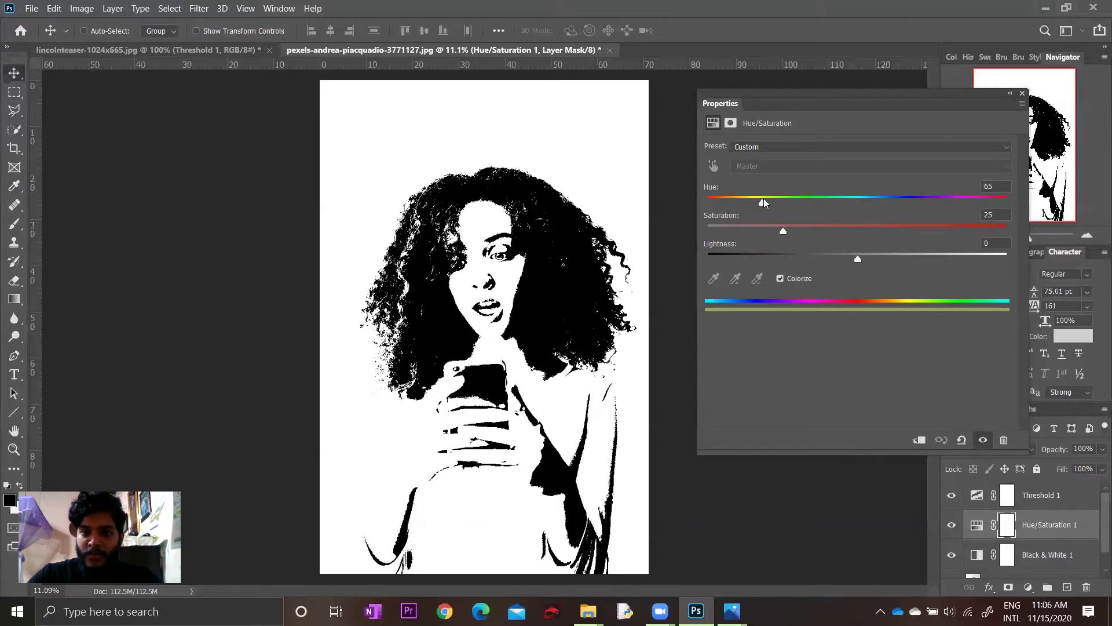
drag(763, 202, 939, 212)
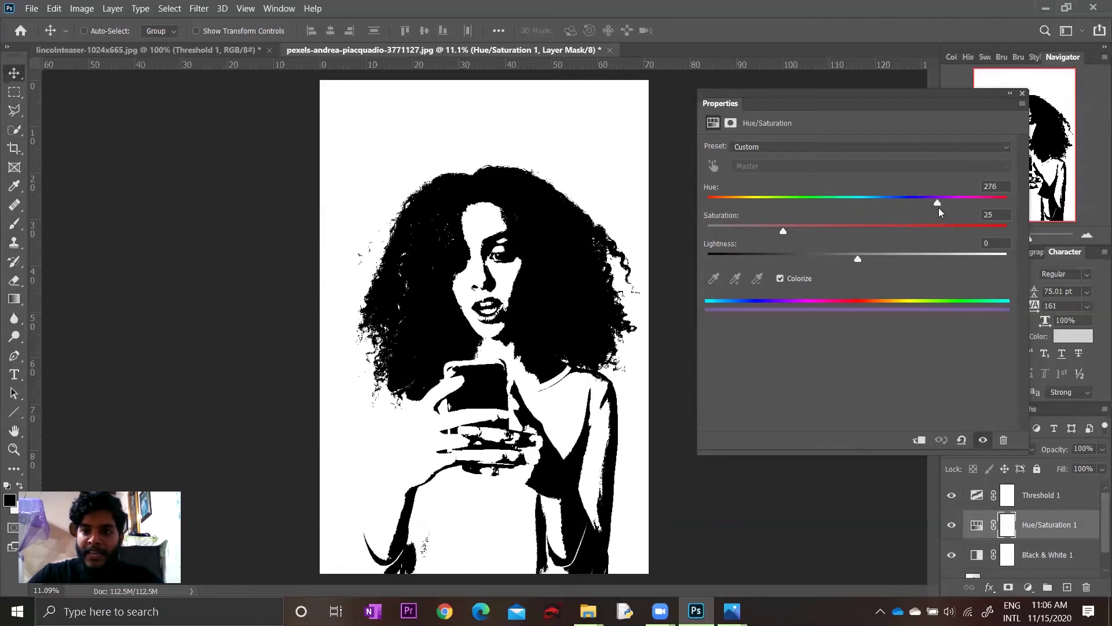
mouse_move(939, 211)
mouse_down()
mouse_move(957, 201)
mouse_move(708, 207)
mouse_move(780, 212)
mouse_move(762, 203)
mouse_up()
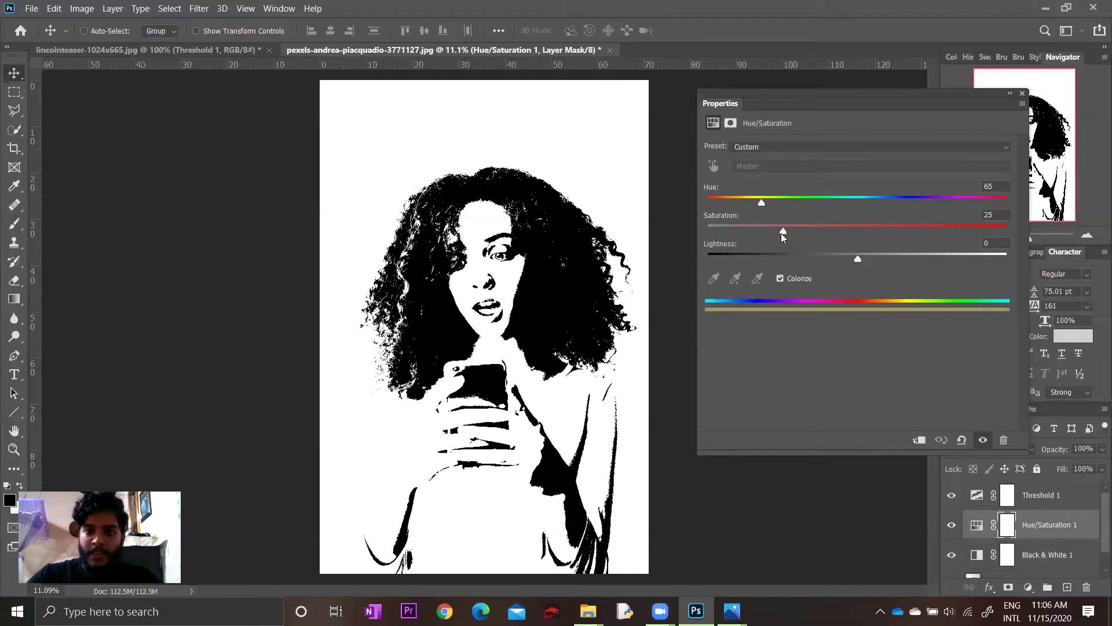
mouse_move(782, 232)
mouse_down()
mouse_move(771, 232)
mouse_move(824, 237)
mouse_move(766, 235)
mouse_up()
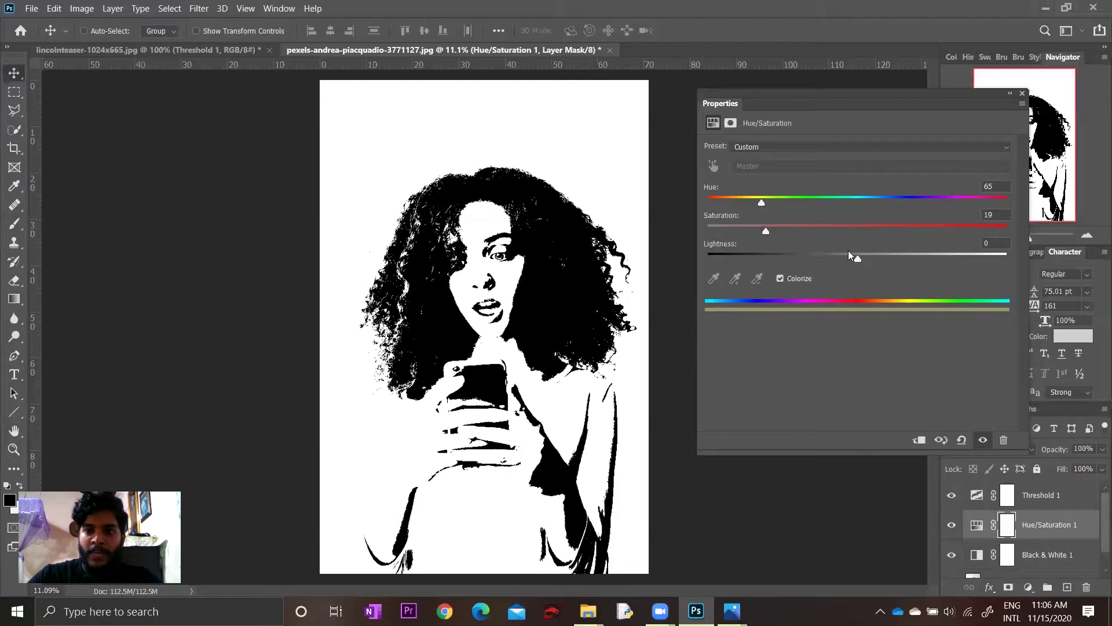
mouse_move(859, 257)
mouse_down()
mouse_move(868, 261)
mouse_move(854, 256)
mouse_up()
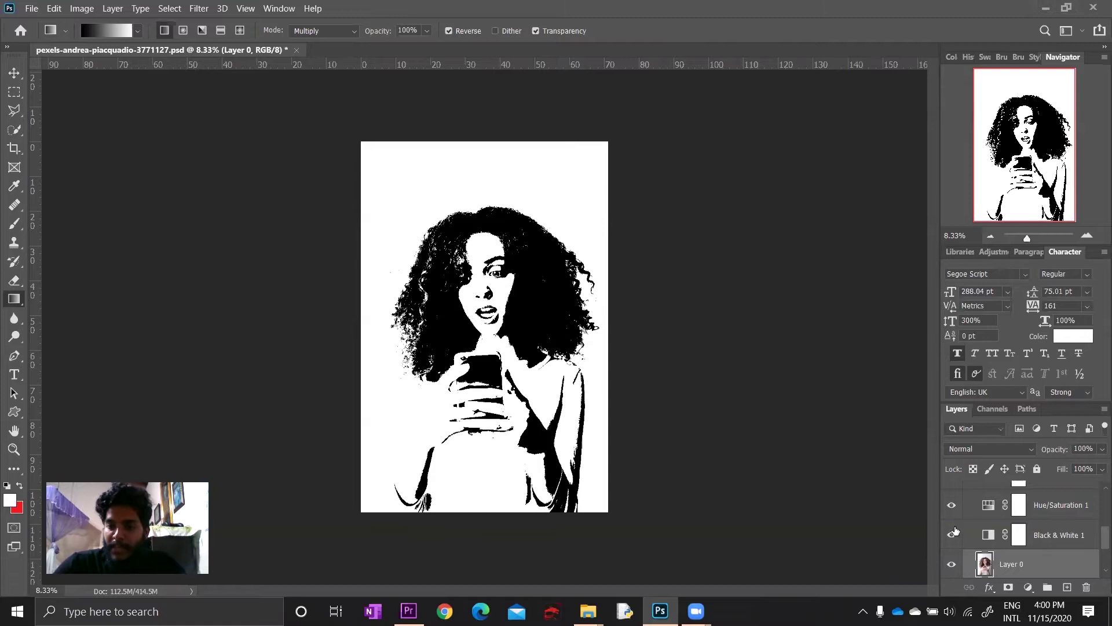
- Hide the Hue/Saturation, Black & White and Threshold adjustments to reveal the colour photo
click(952, 534)
click(952, 504)
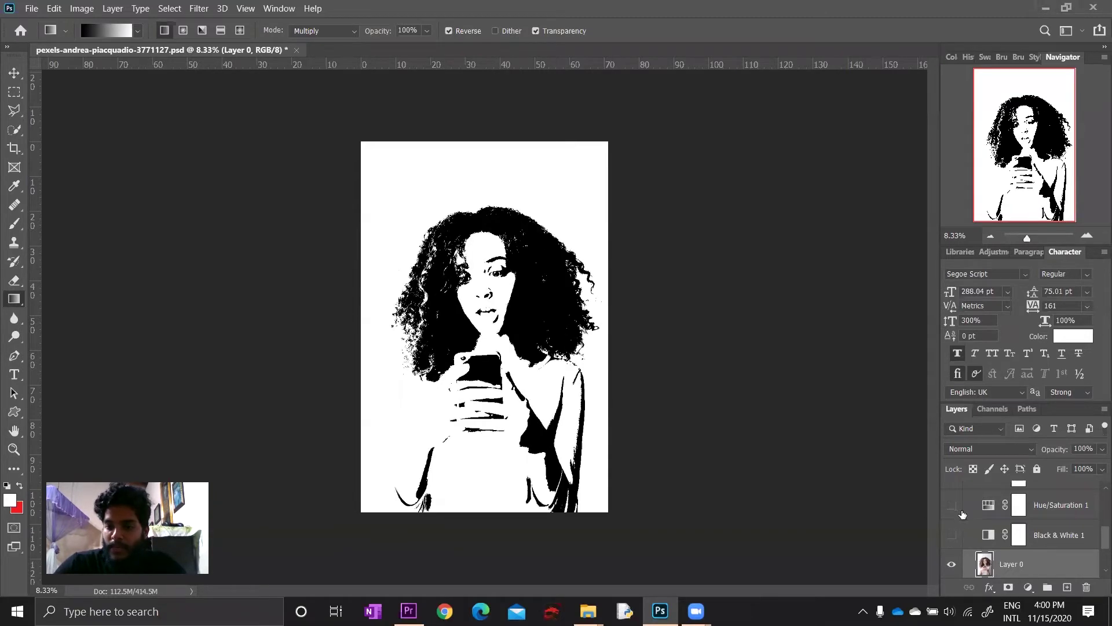
scroll(955, 510, up, 1)
click(954, 494)
- Zoom in and pan around the colour photo to inspect the hair detail
scroll(959, 504, up, 1)
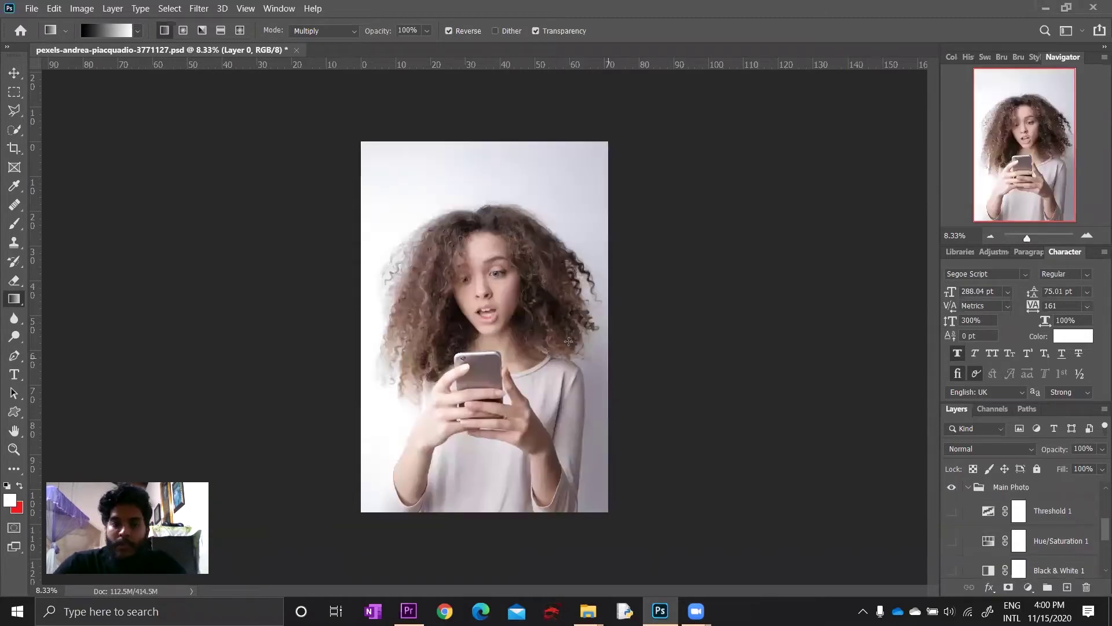
scroll(440, 323, up, 1)
scroll(446, 313, up, 1)
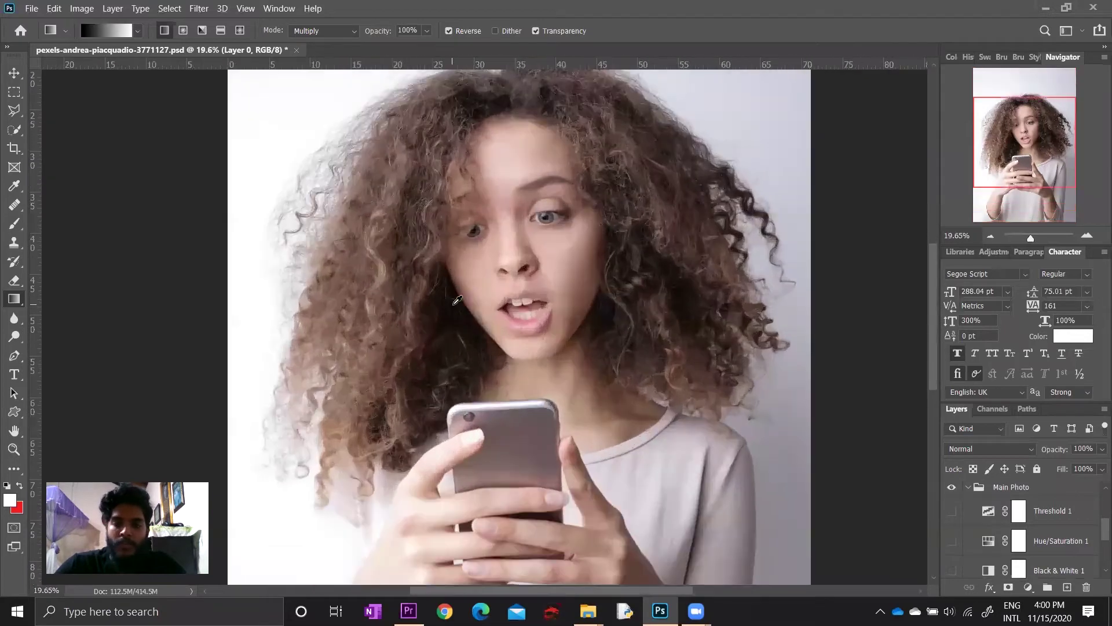
scroll(453, 302, up, 1)
scroll(400, 238, up, 2)
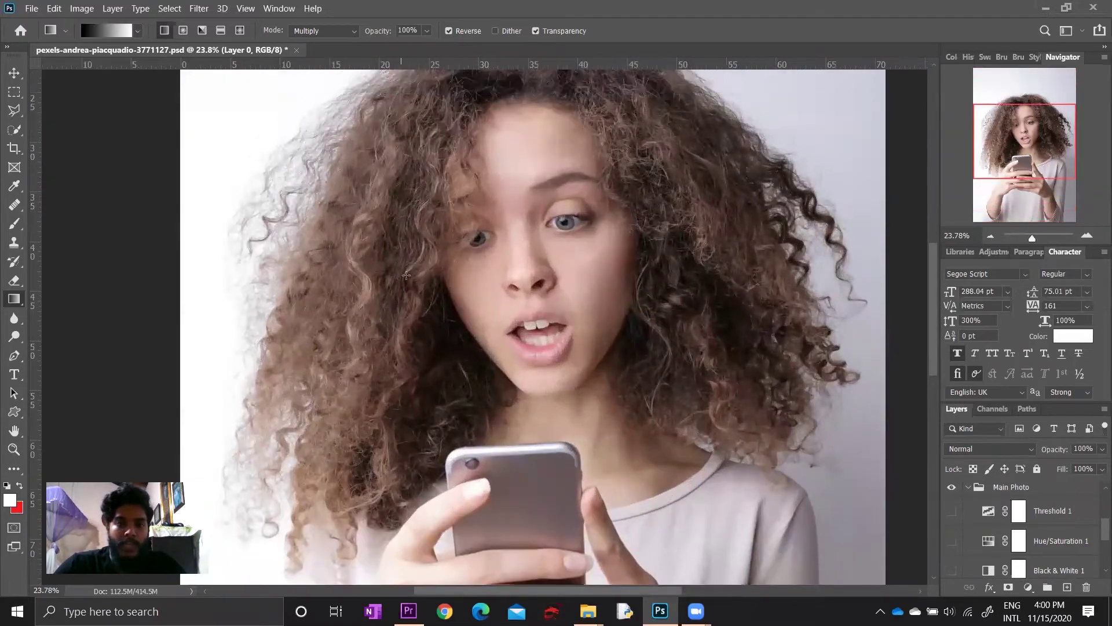
scroll(409, 267, up, 1)
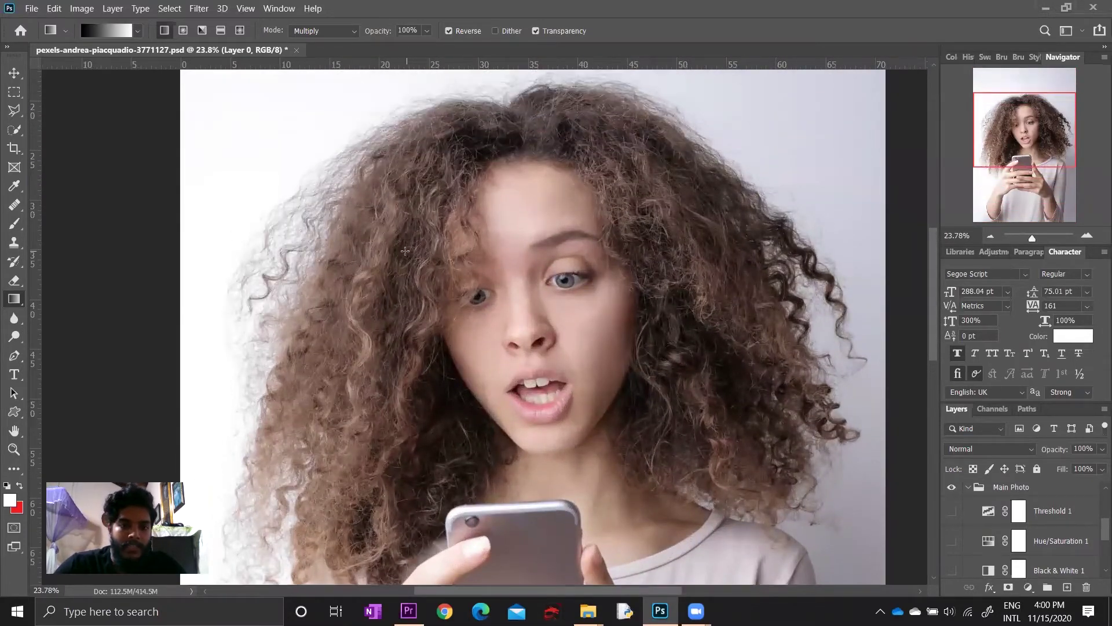
scroll(405, 250, up, 1)
scroll(399, 278, up, 1)
scroll(390, 328, up, 2)
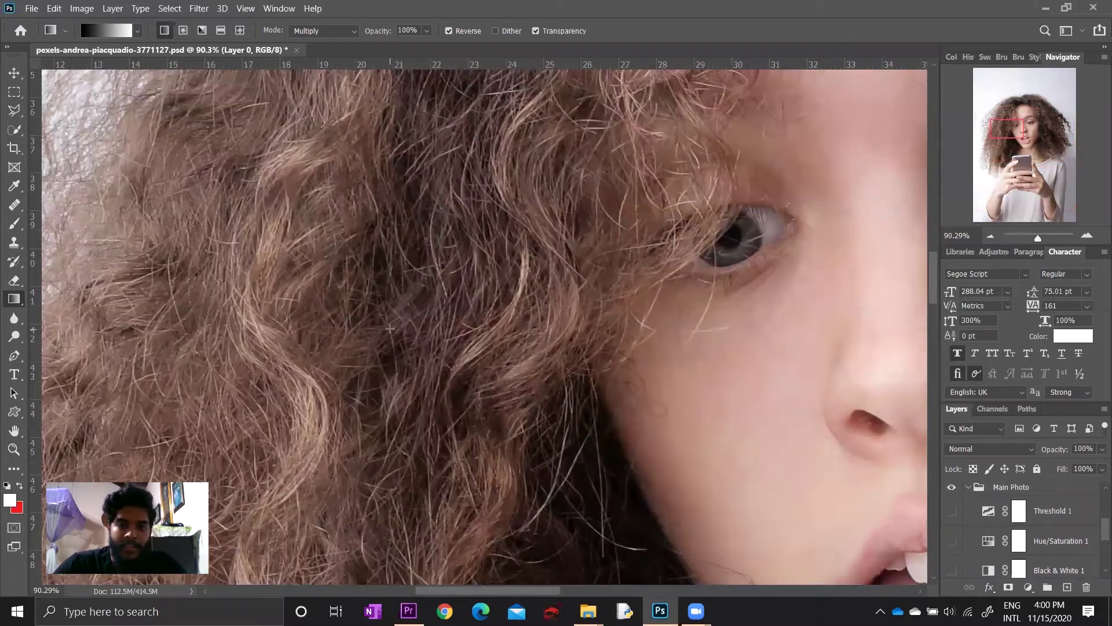
scroll(390, 329, down, 2)
scroll(387, 327, down, 2)
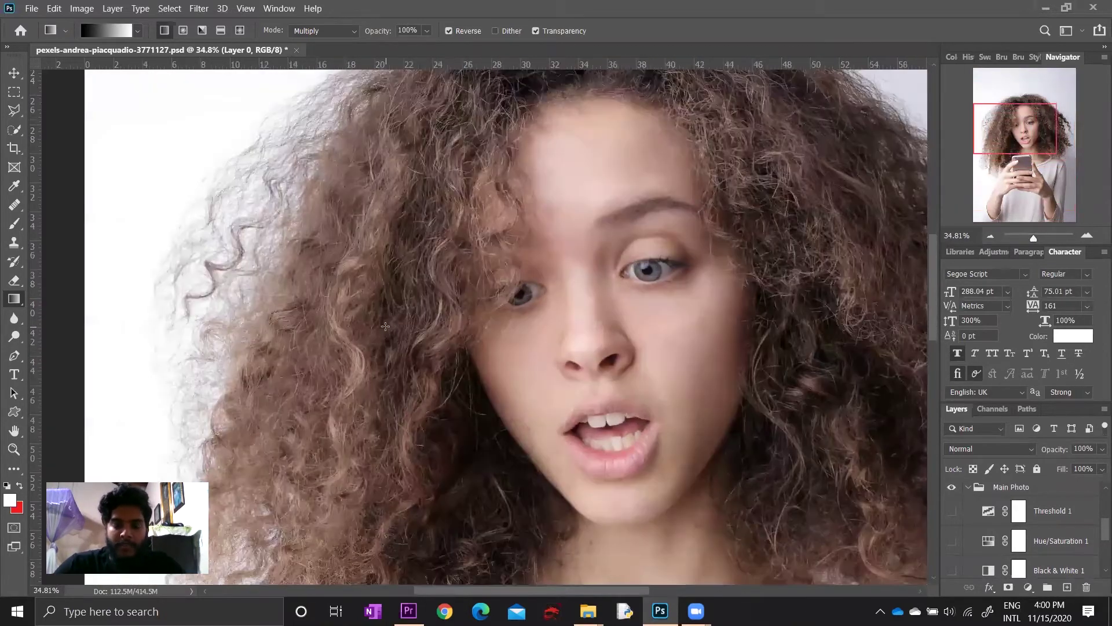
scroll(387, 327, down, 1)
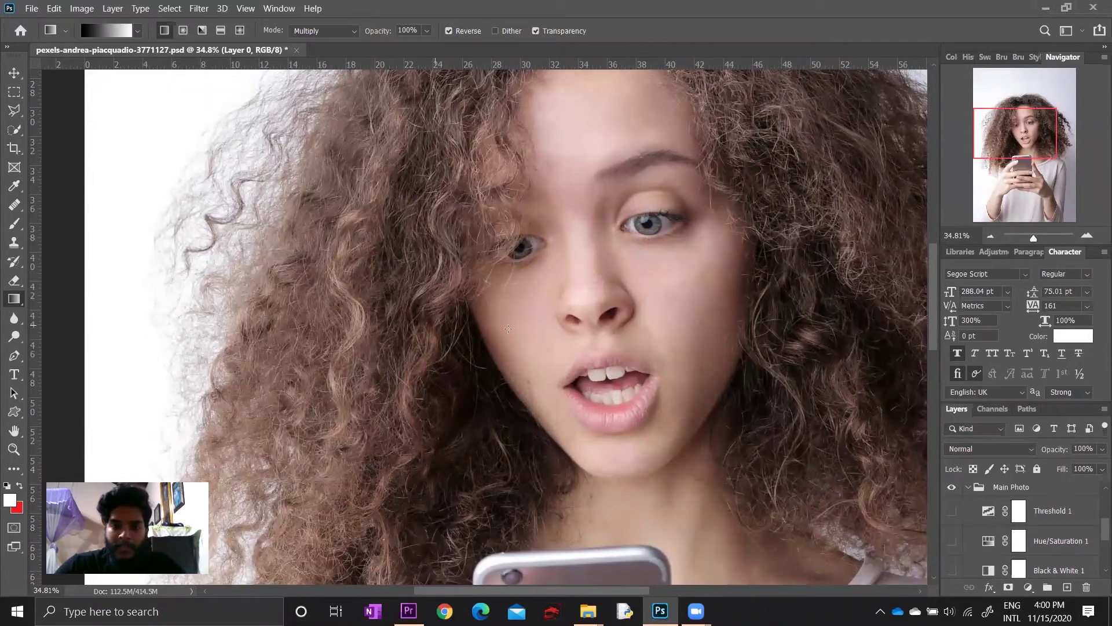
scroll(392, 318, up, 2)
scroll(453, 307, up, 1)
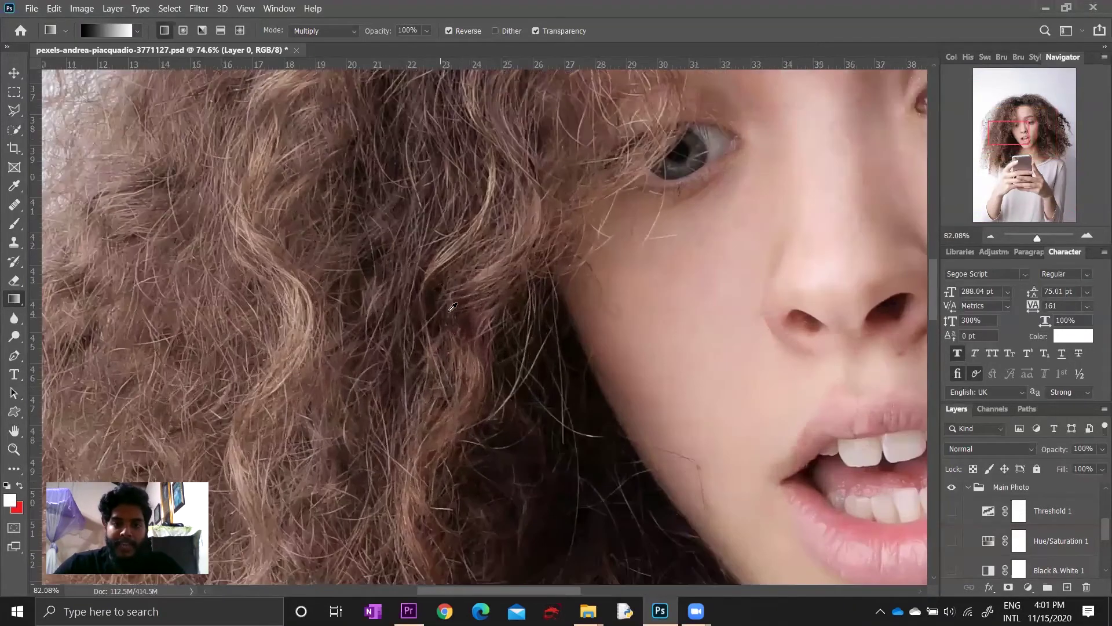
scroll(596, 355, down, 2)
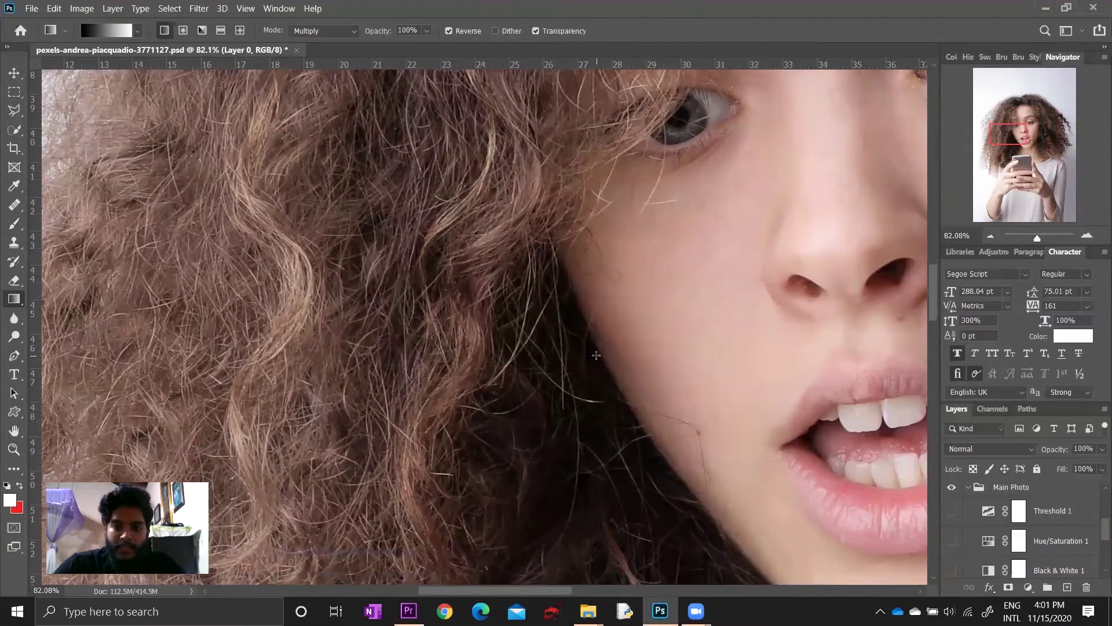
scroll(604, 345, down, 2)
scroll(588, 338, down, 2)
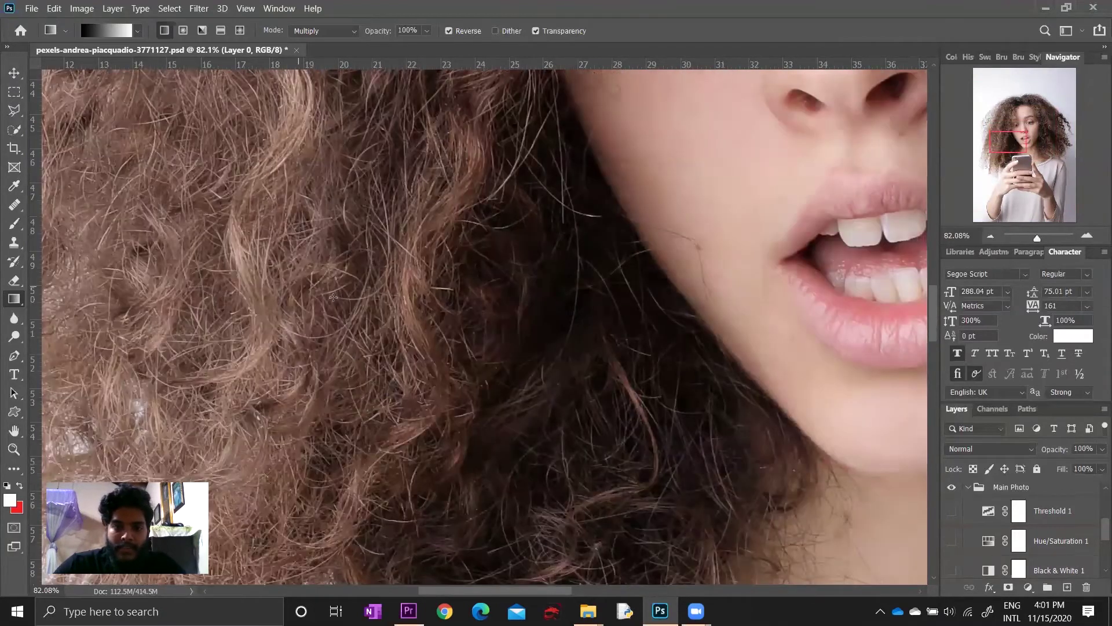
scroll(327, 308, up, 3)
scroll(348, 333, left, 4)
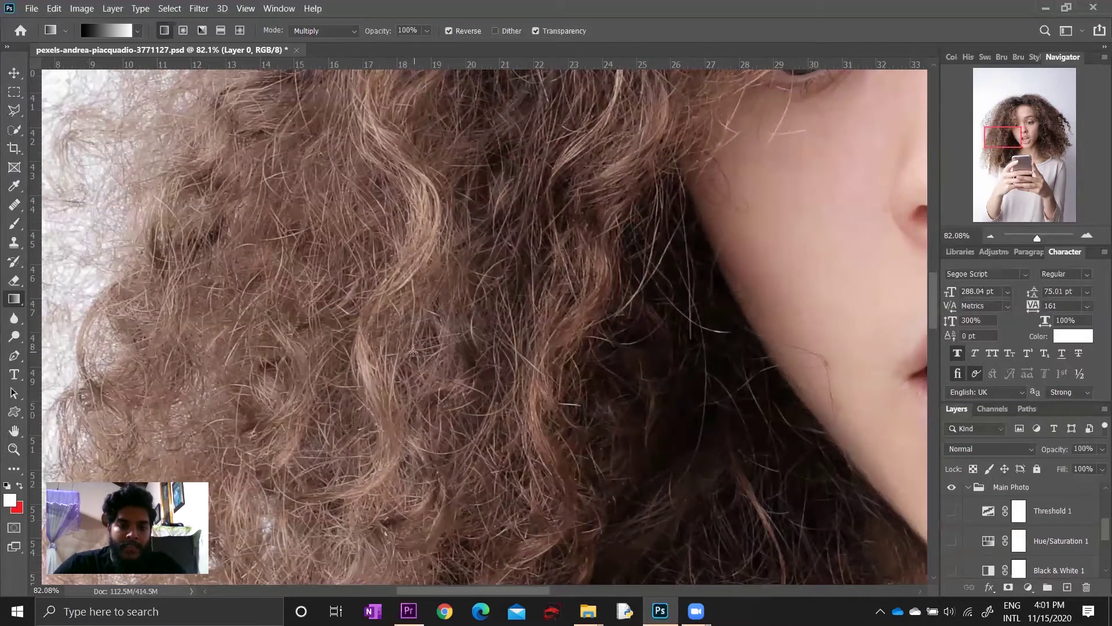
scroll(413, 351, up, 3)
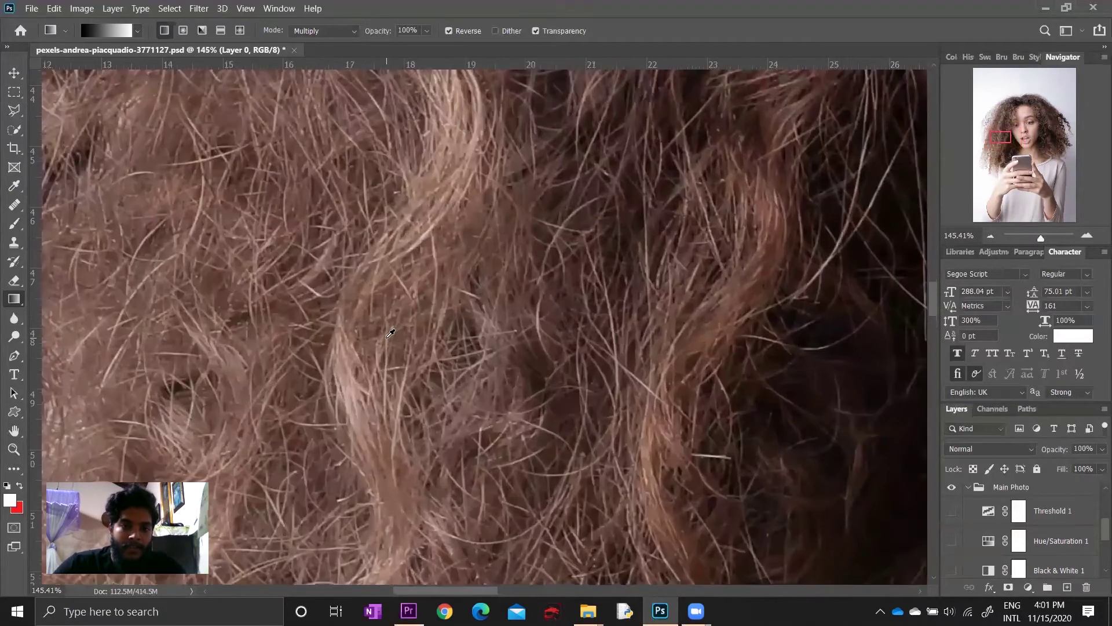
scroll(383, 343, up, 1)
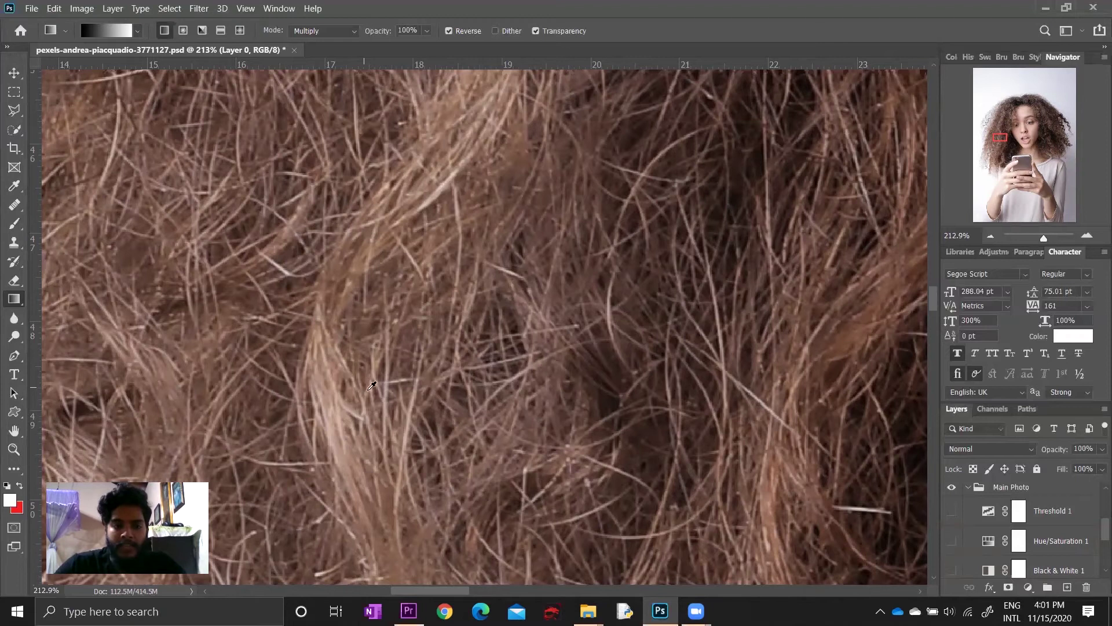
scroll(372, 385, down, 2)
scroll(373, 390, down, 1)
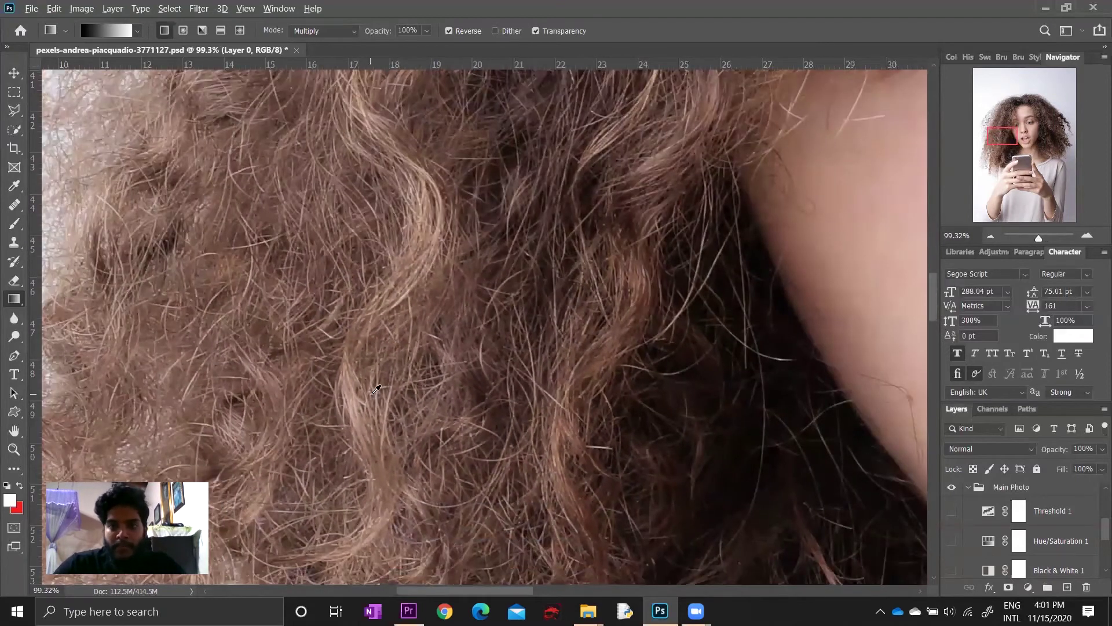
scroll(377, 387, down, 2)
scroll(377, 389, down, 2)
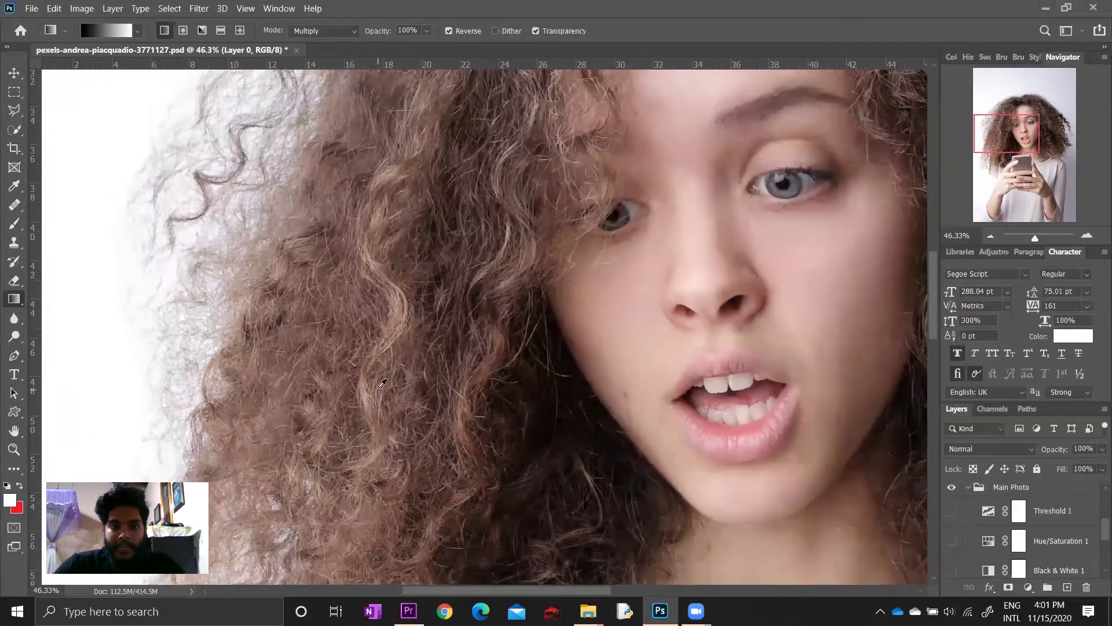
scroll(378, 388, down, 2)
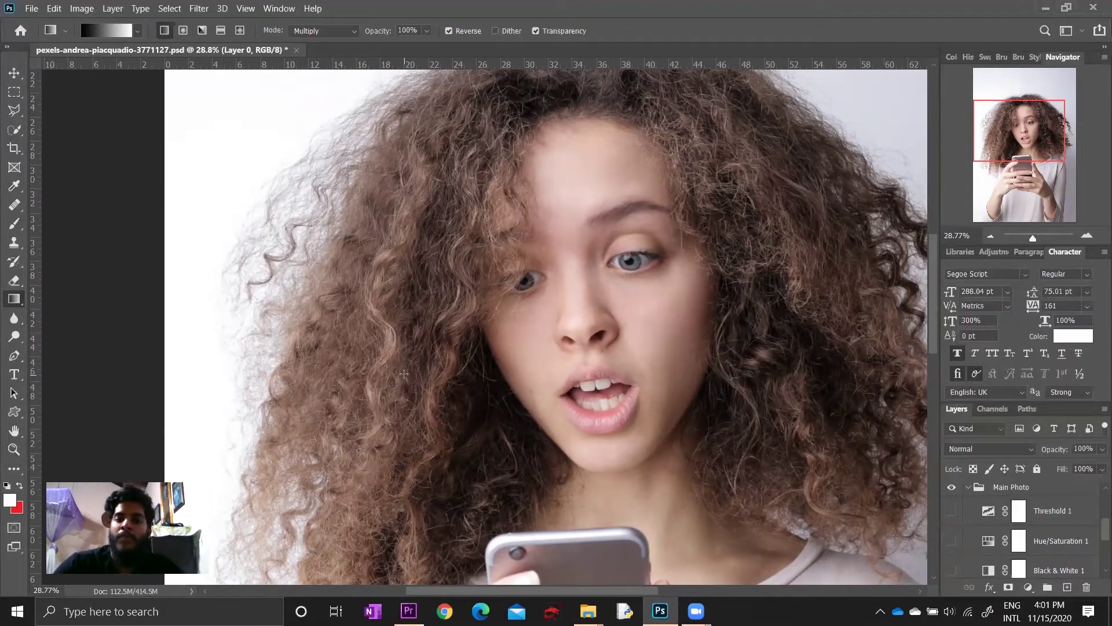
scroll(404, 374, up, 3)
scroll(412, 359, up, 3)
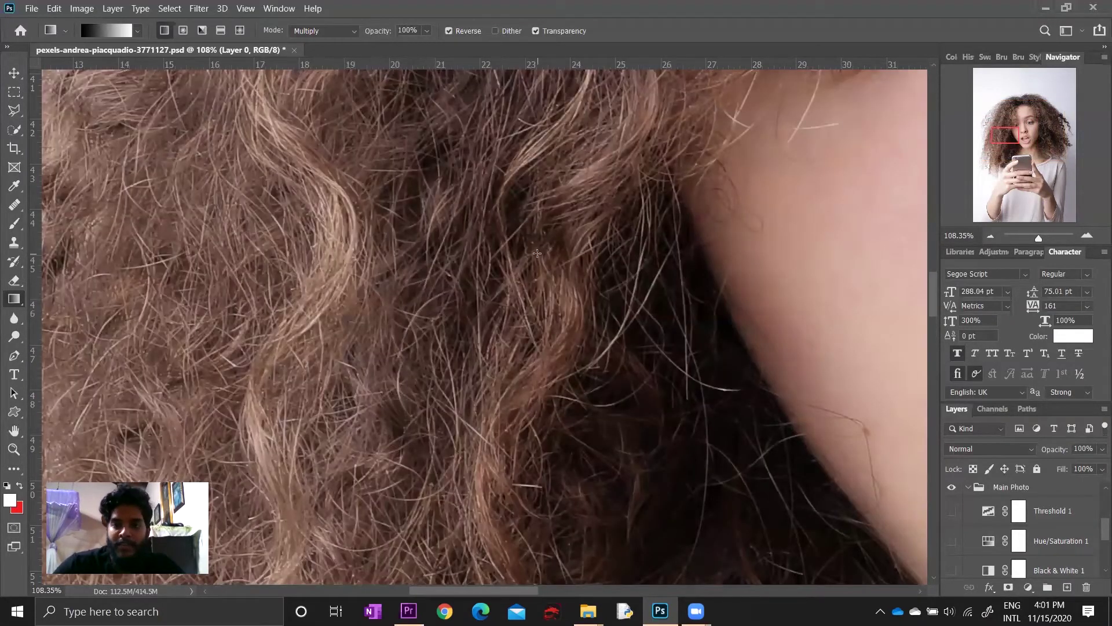
scroll(537, 254, down, 4)
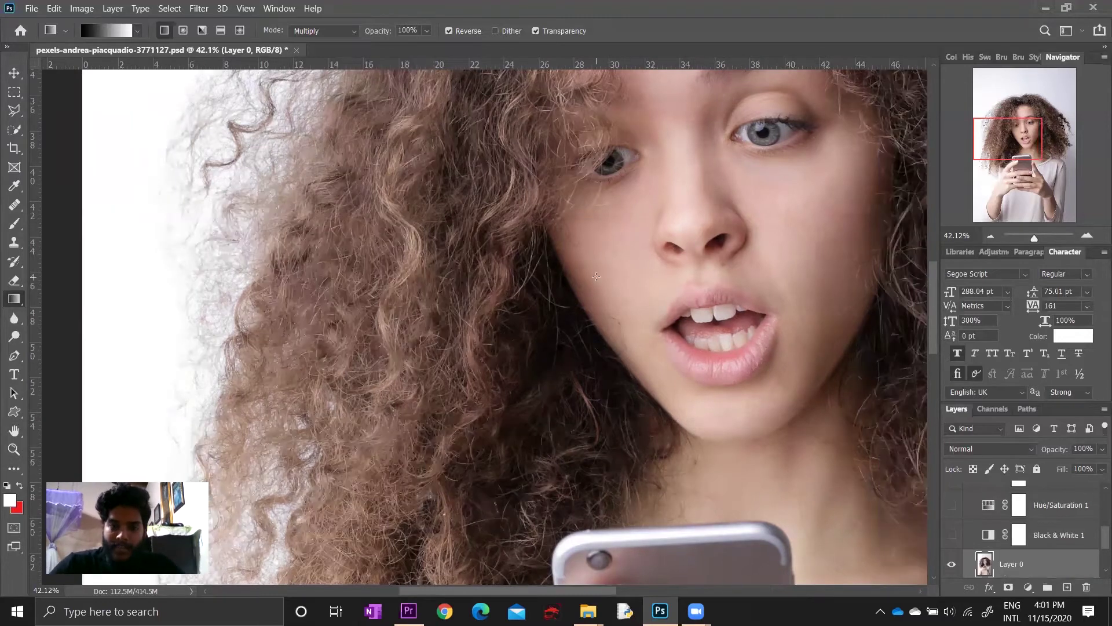
scroll(596, 276, down, 3)
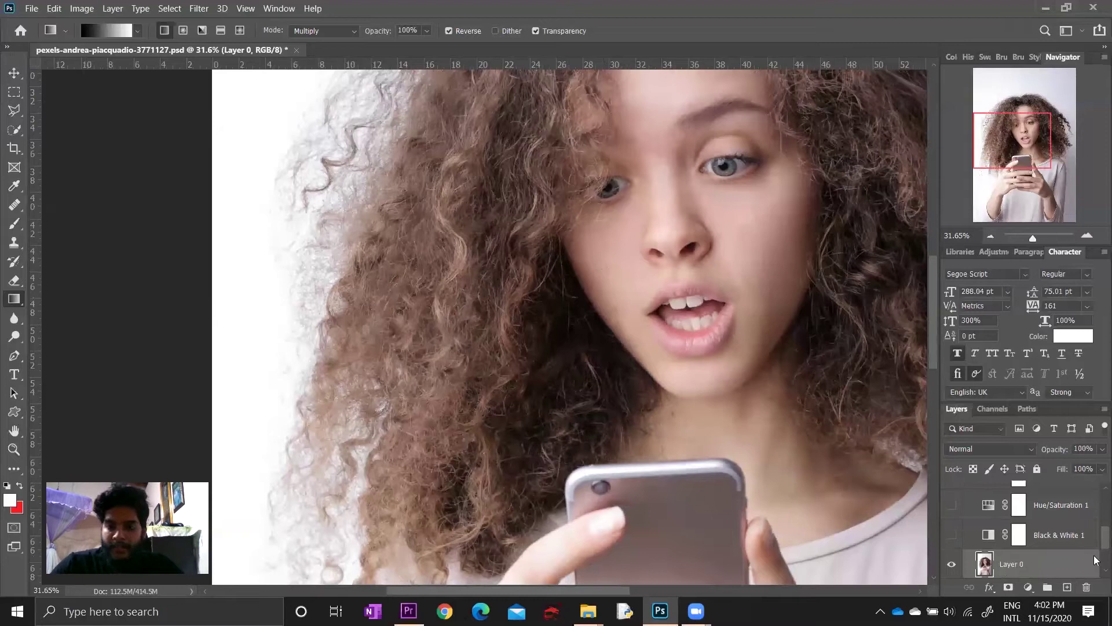
- Duplicate Layer 0 with Ctrl+J to create Layer 0 copy 2 and bring up its layer options
key(ctrl+j)
key(ctrl+j)
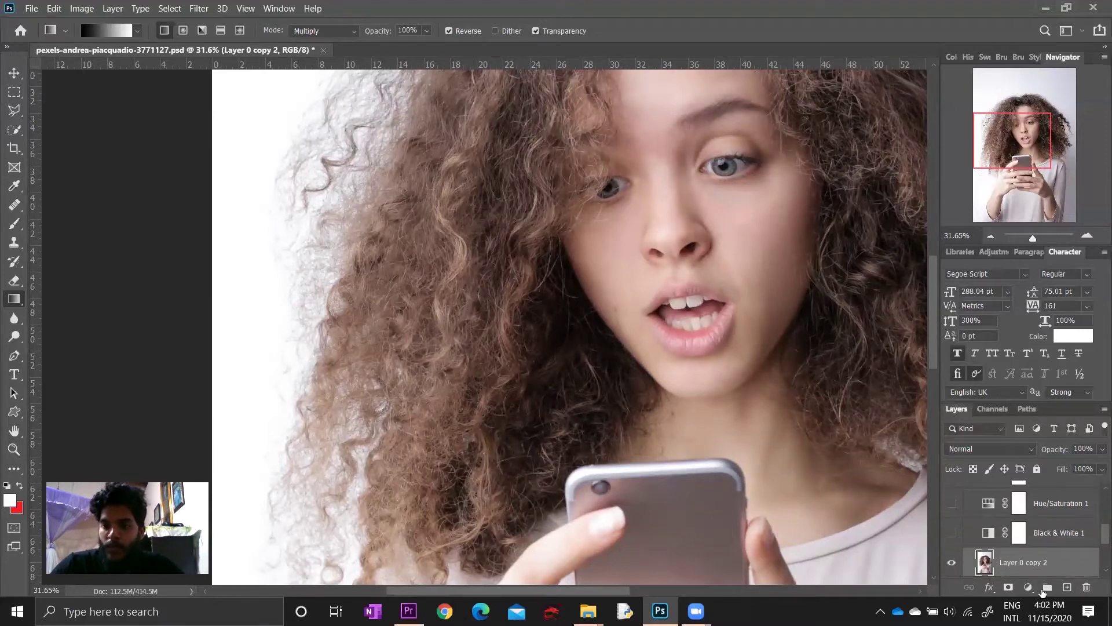
scroll(1027, 573, down, 1)
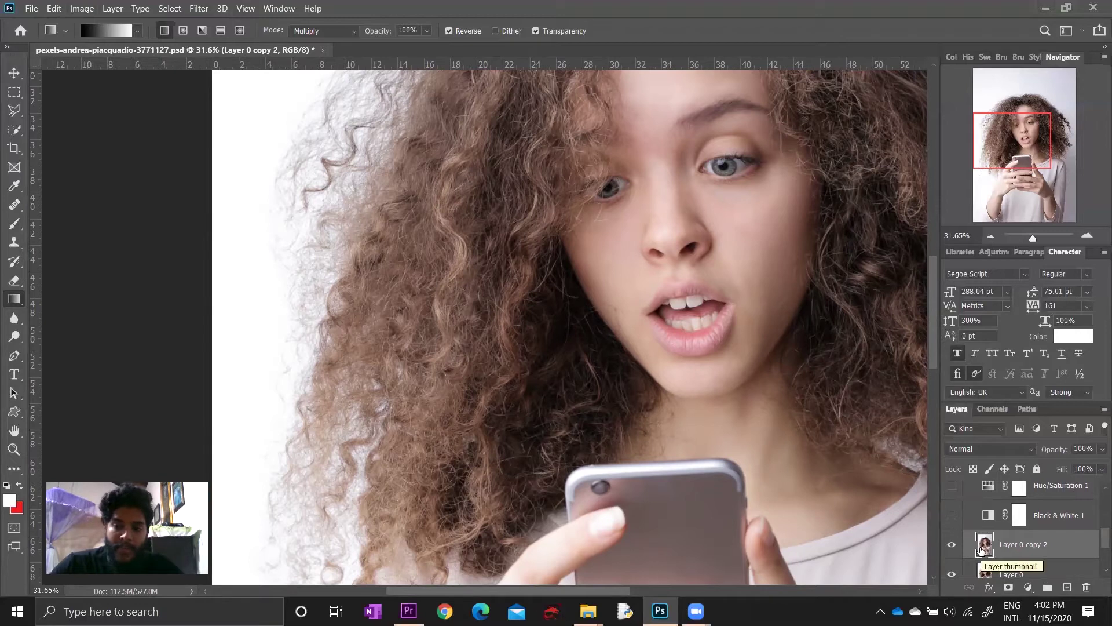
right_click(980, 549)
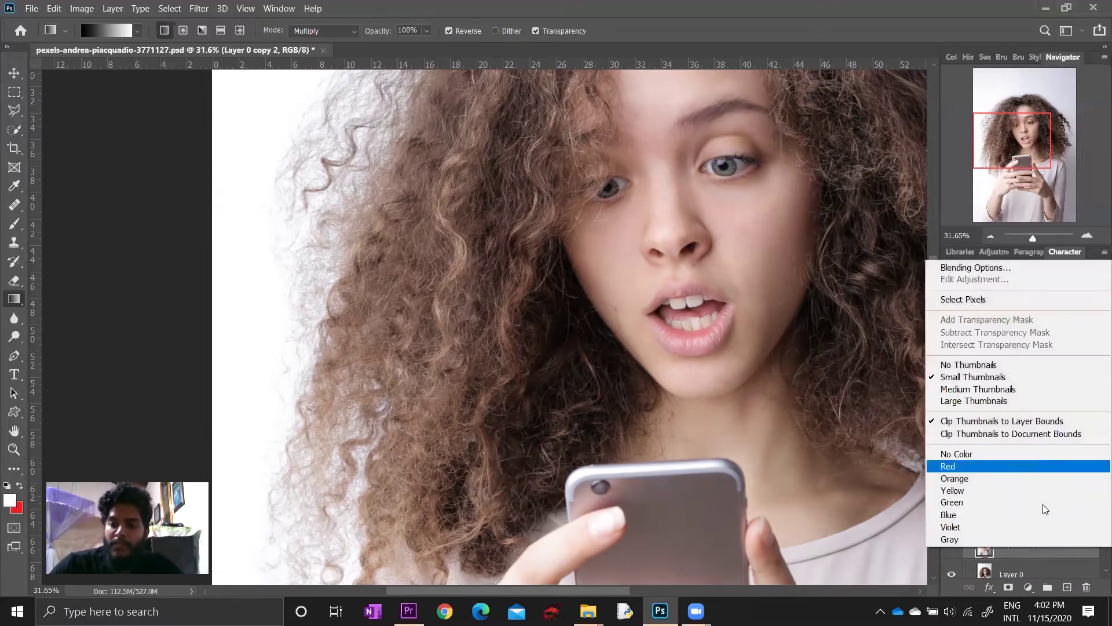
- Convert Layer 0 copy 2 into a smart object
key(Escape)
right_click(1027, 547)
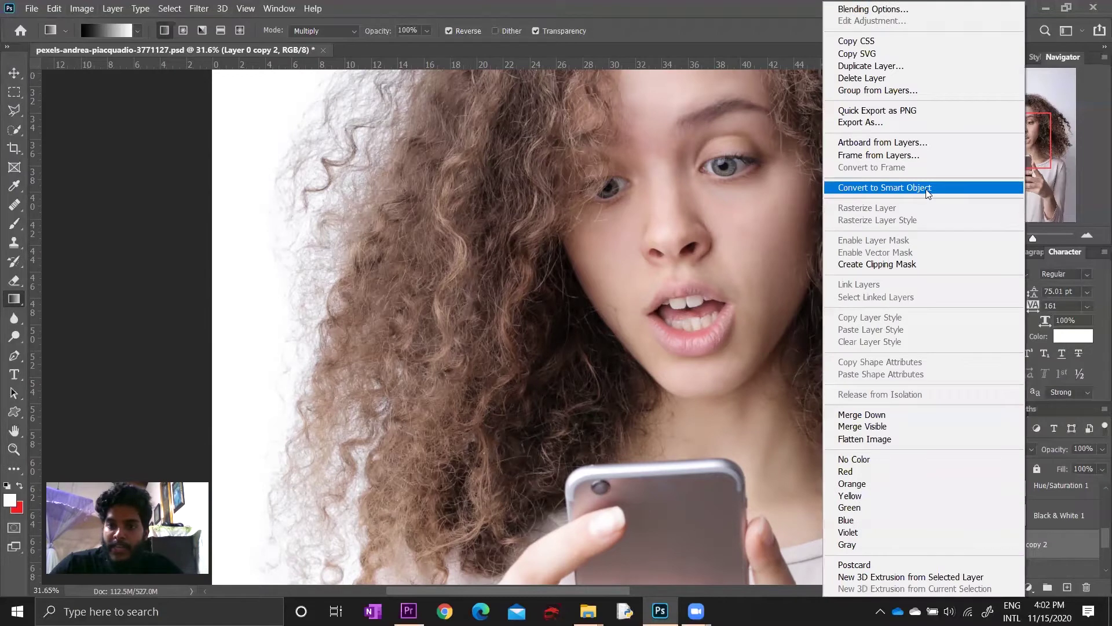
click(927, 188)
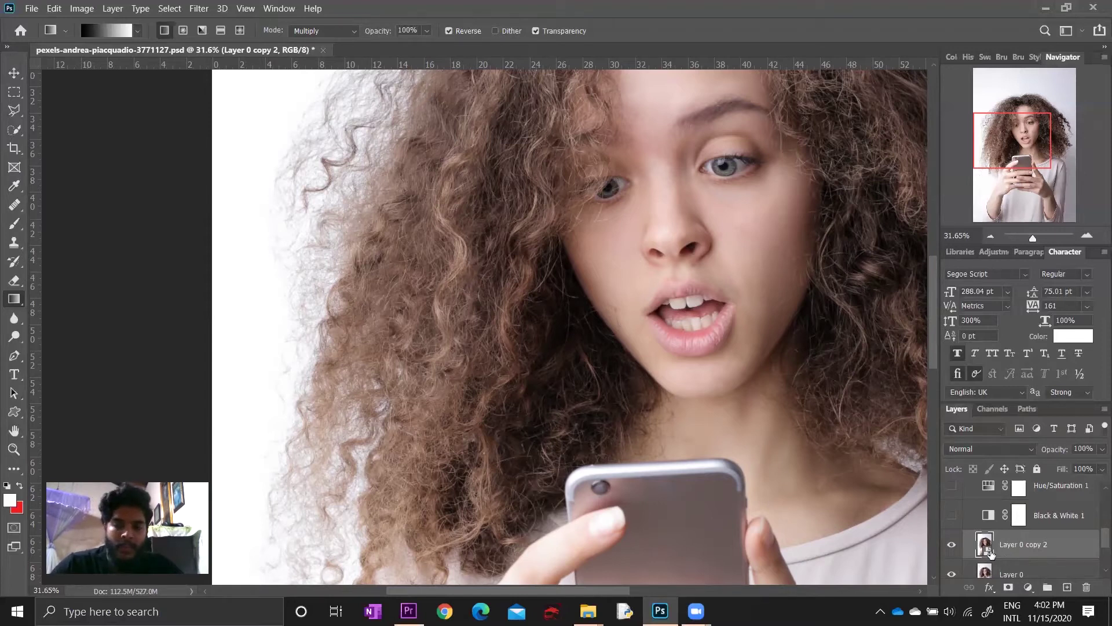
click(198, 7)
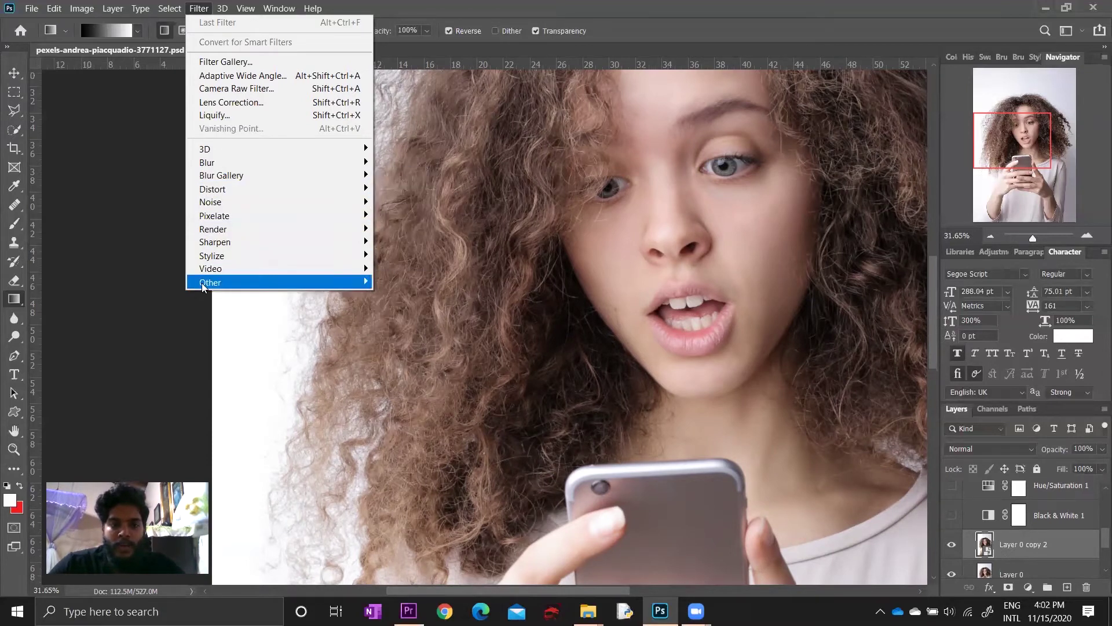
mouse_move(210, 283)
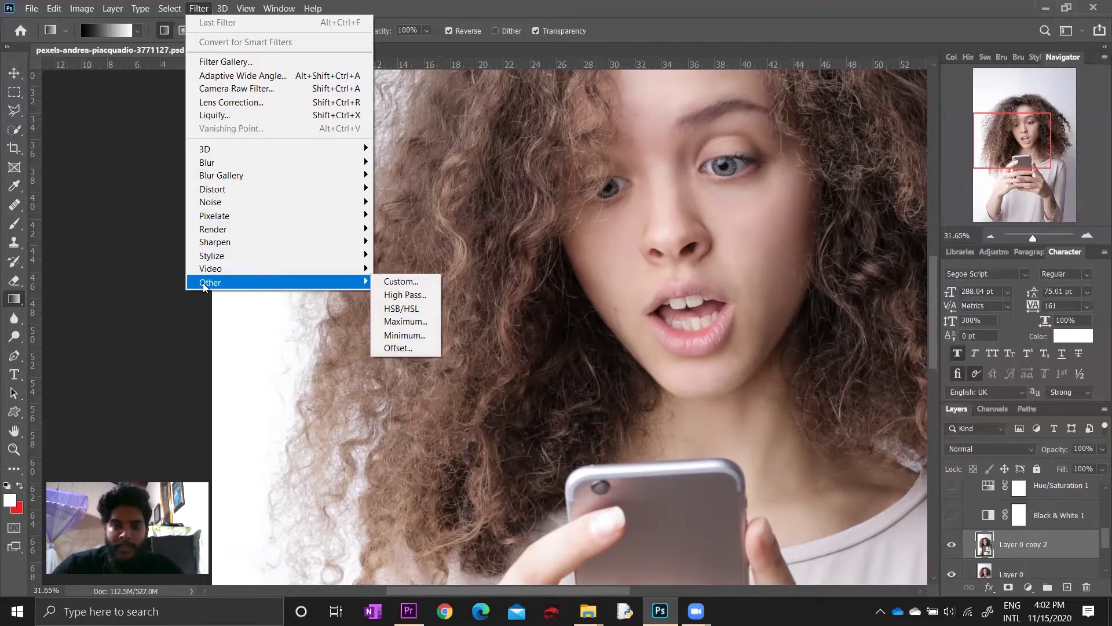
click(405, 295)
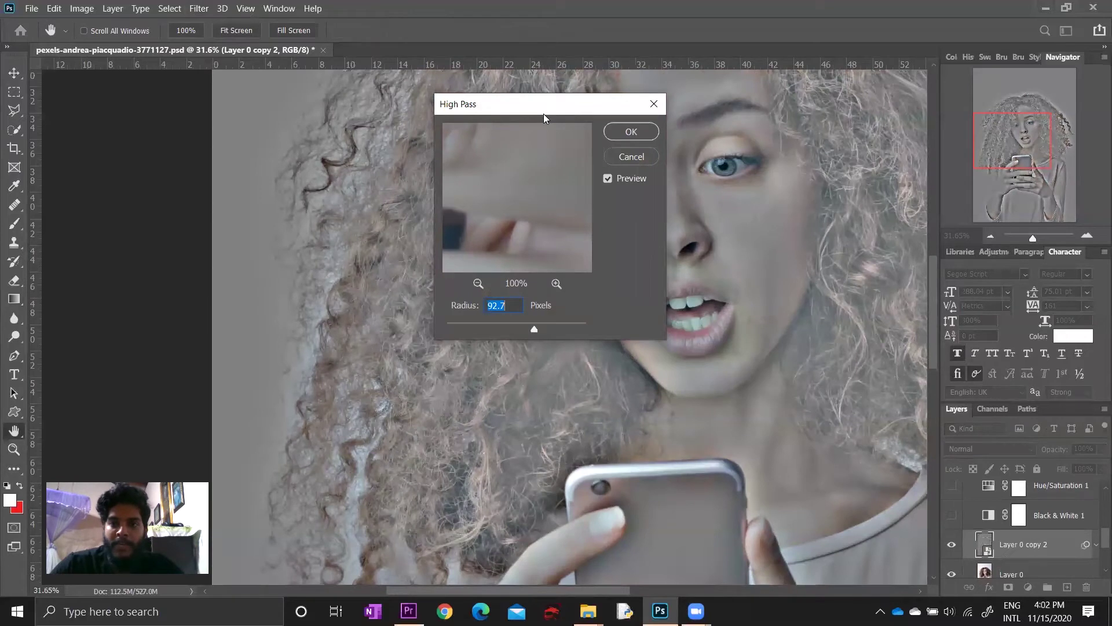
drag(544, 118, 803, 151)
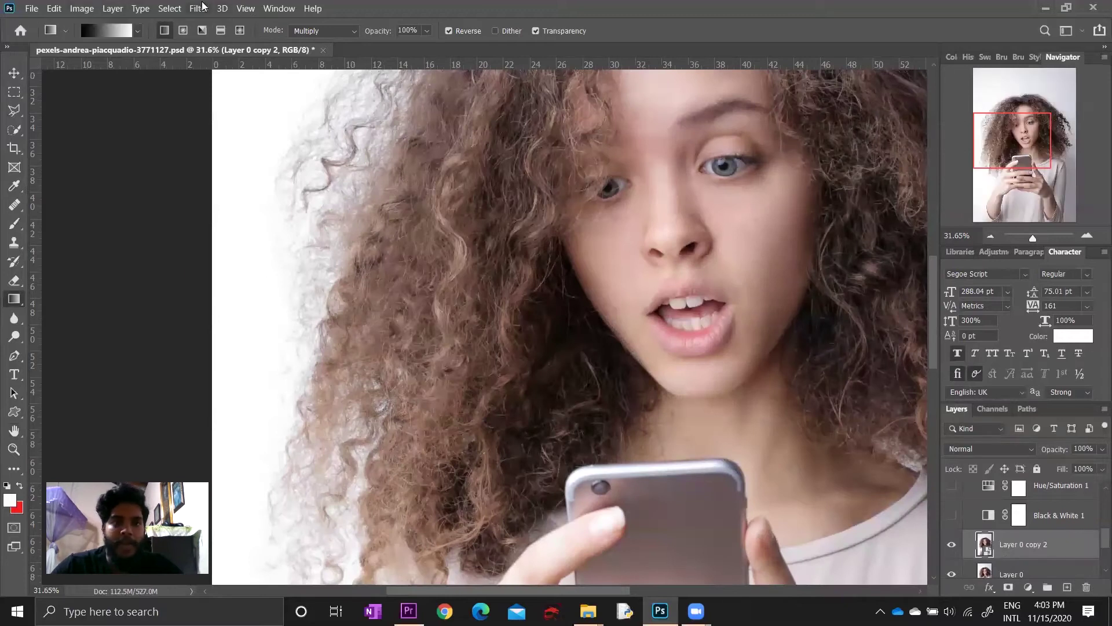
click(200, 8)
mouse_move(260, 281)
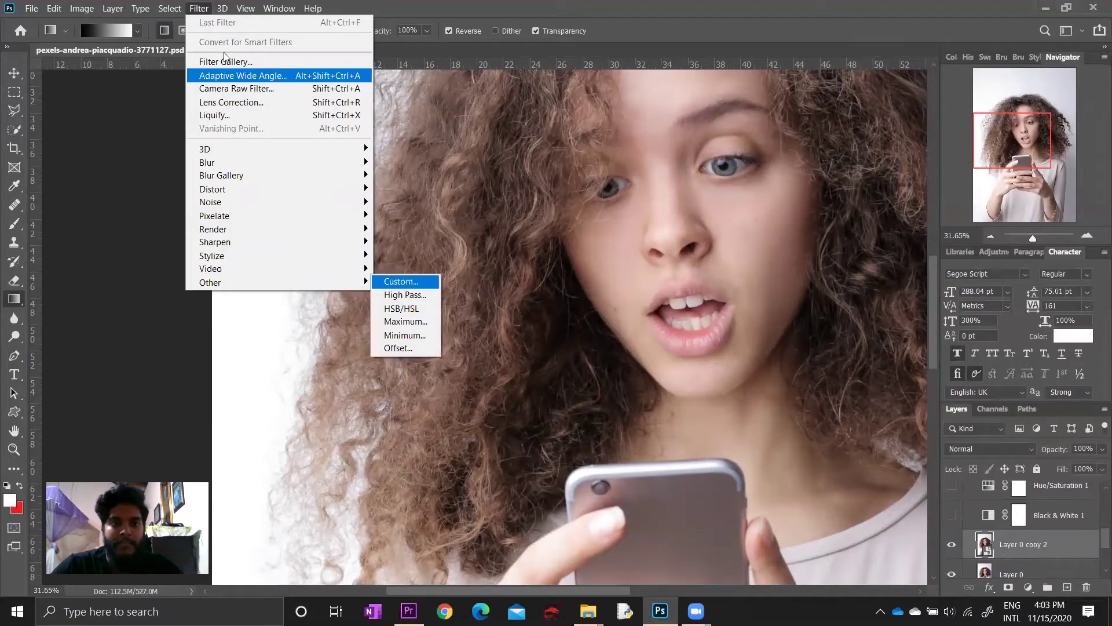
- Reopen High Pass, zoom out to the whole photo and adjust the Radius slider
click(399, 293)
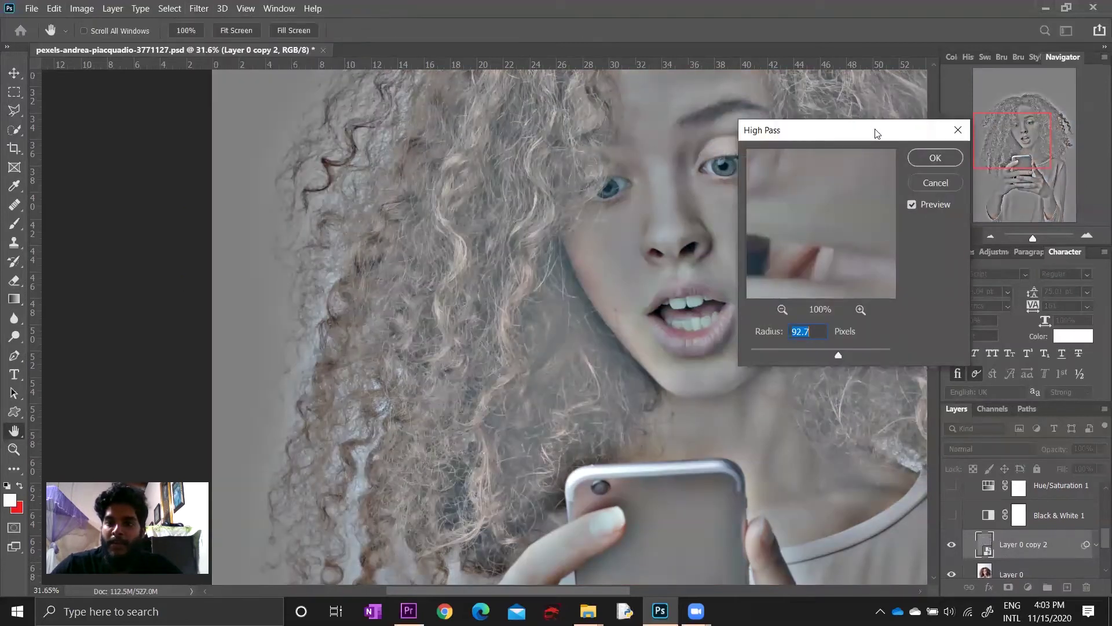
key(alt)
alt+click(580, 315)
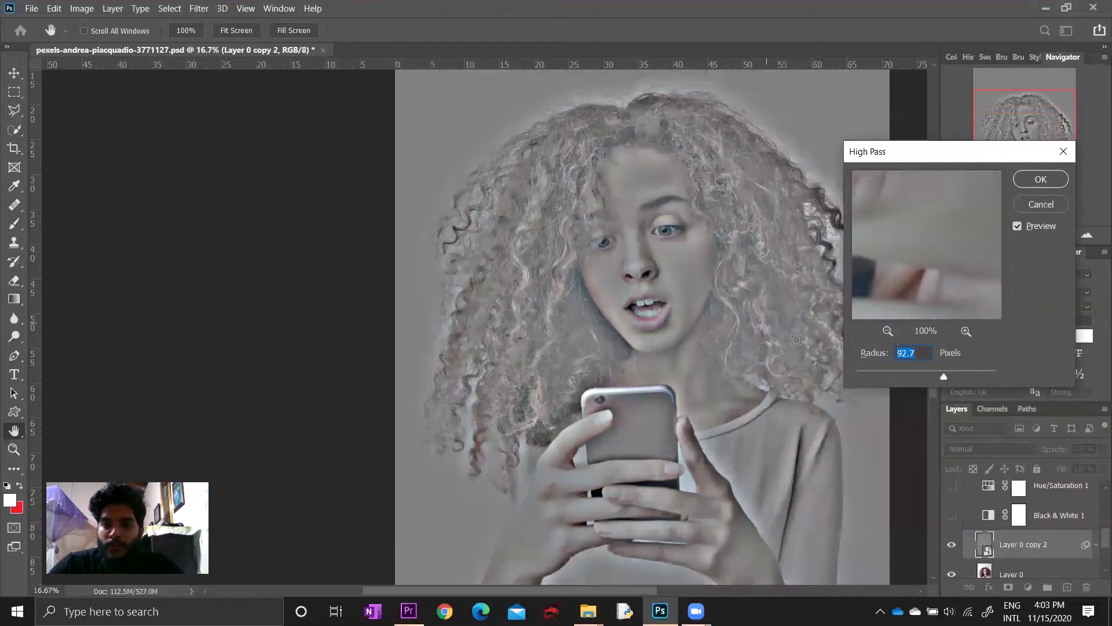
drag(942, 377, 913, 374)
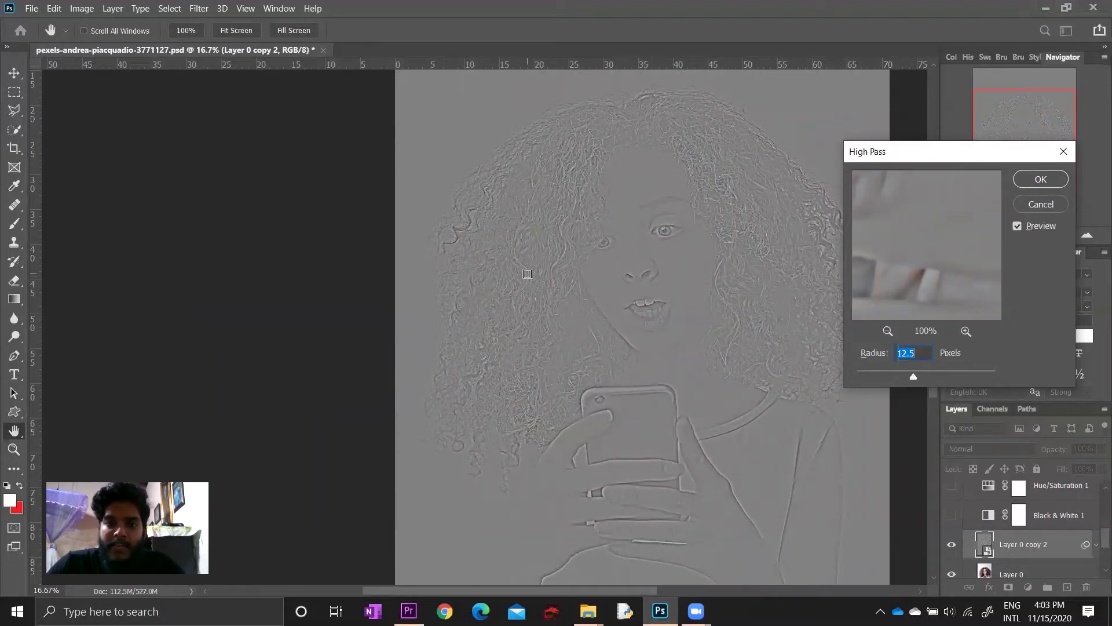
- Zoom into the hair, cheek and eye areas to check the High Pass detail
ctrl+click(534, 263)
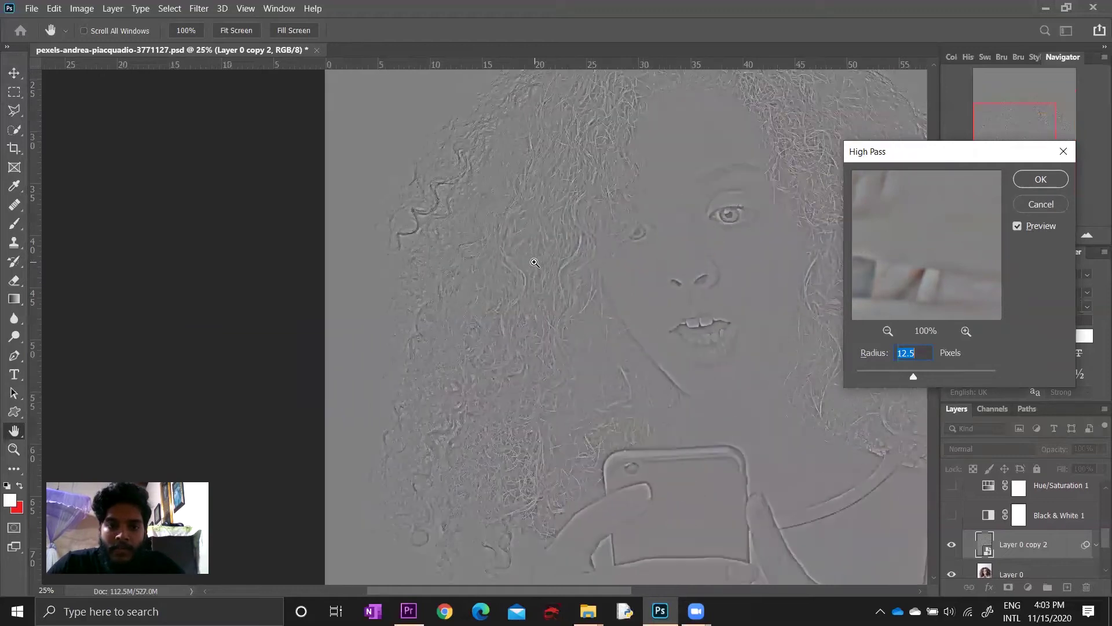
ctrl+click(534, 263)
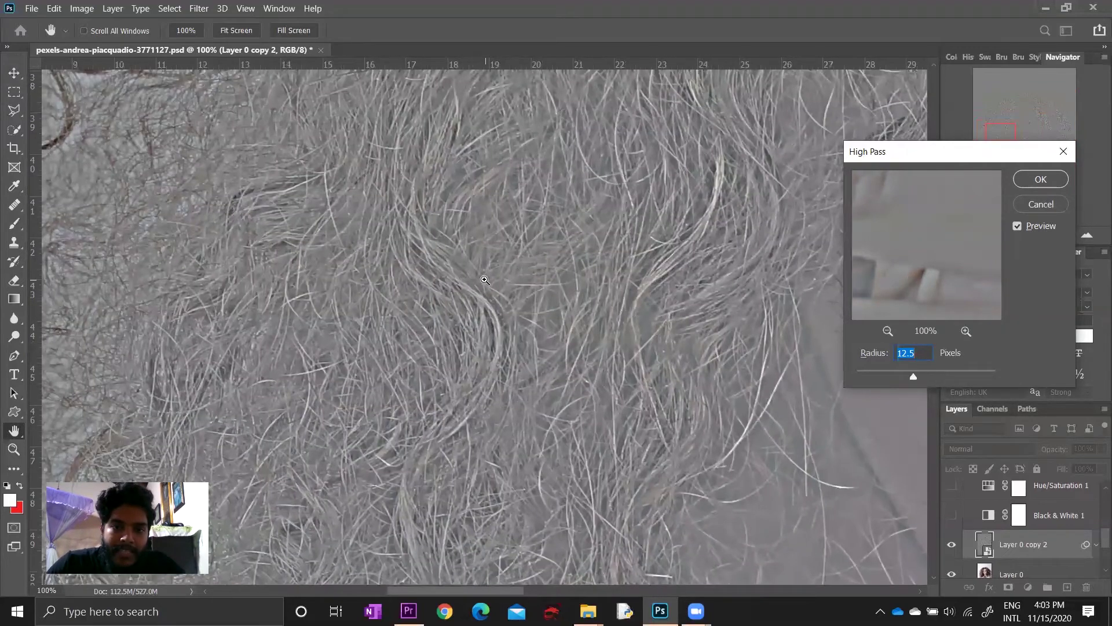
ctrl+click(467, 276)
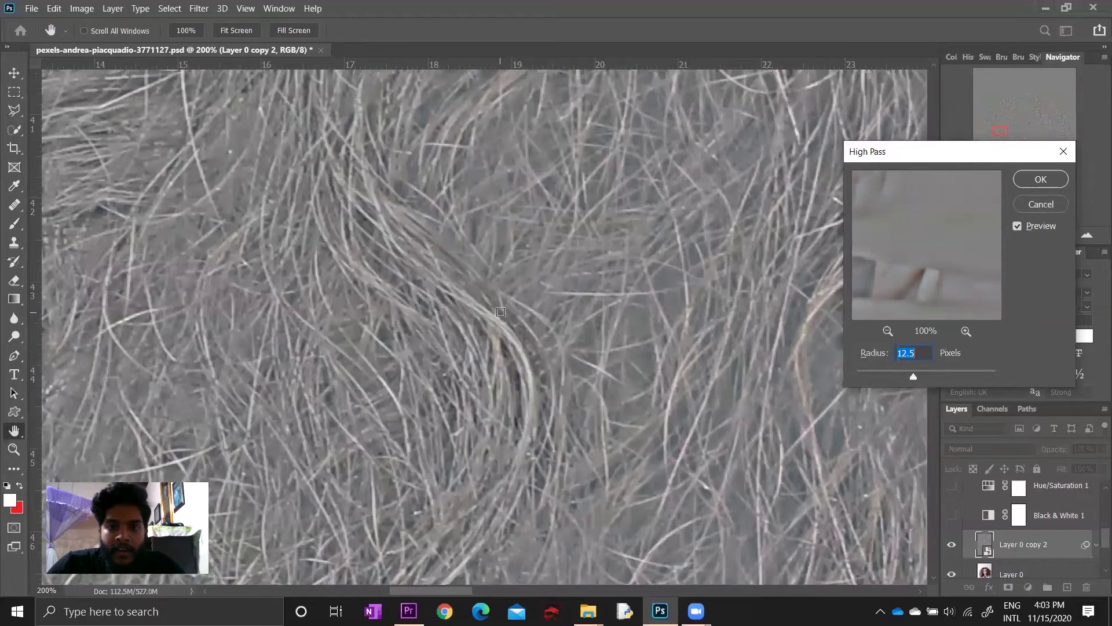
ctrl+alt+click(396, 237)
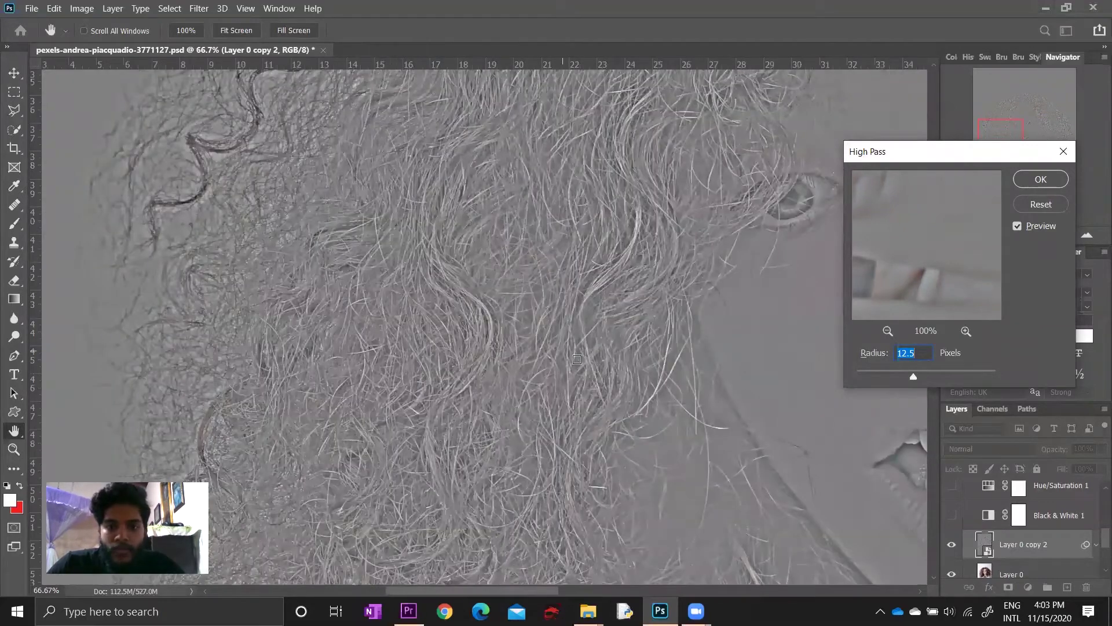
click(742, 326)
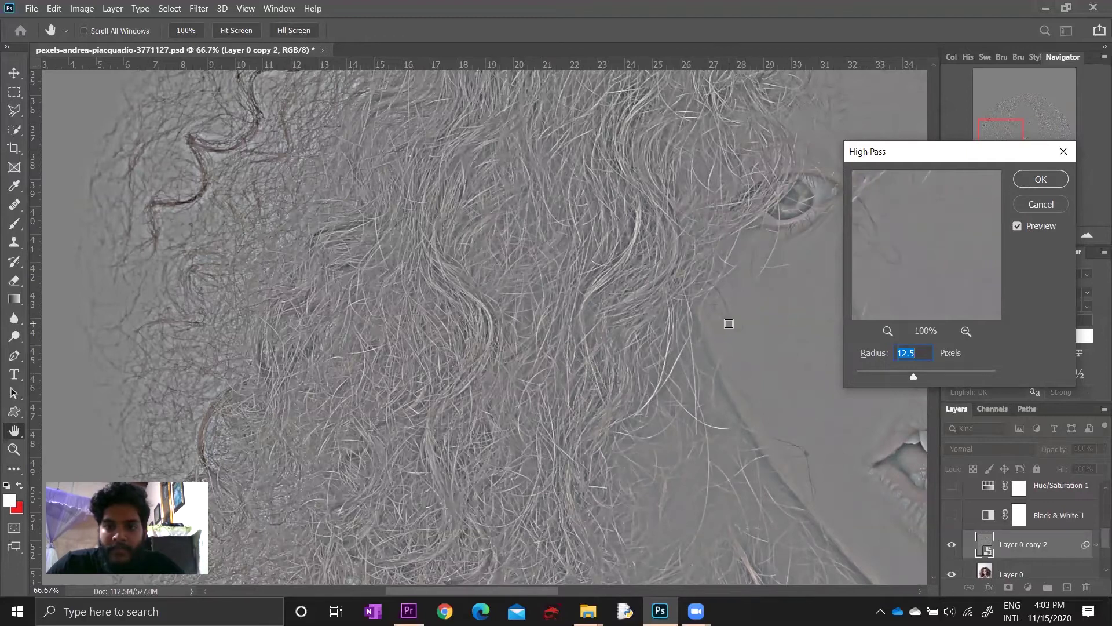
click(783, 202)
mouse_move(760, 255)
mouse_down()
mouse_move(545, 303)
mouse_move(335, 303)
mouse_up()
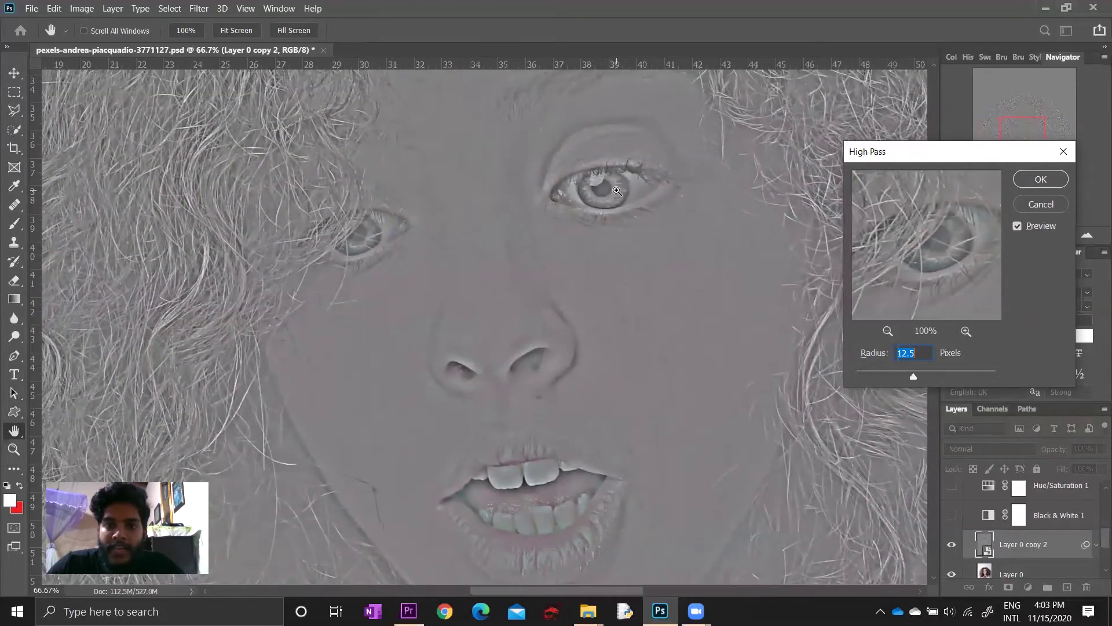
- Review the eye, face and mouth in the preview, then apply High Pass at radius 12.5
ctrl+click(616, 191)
alt+click(617, 190)
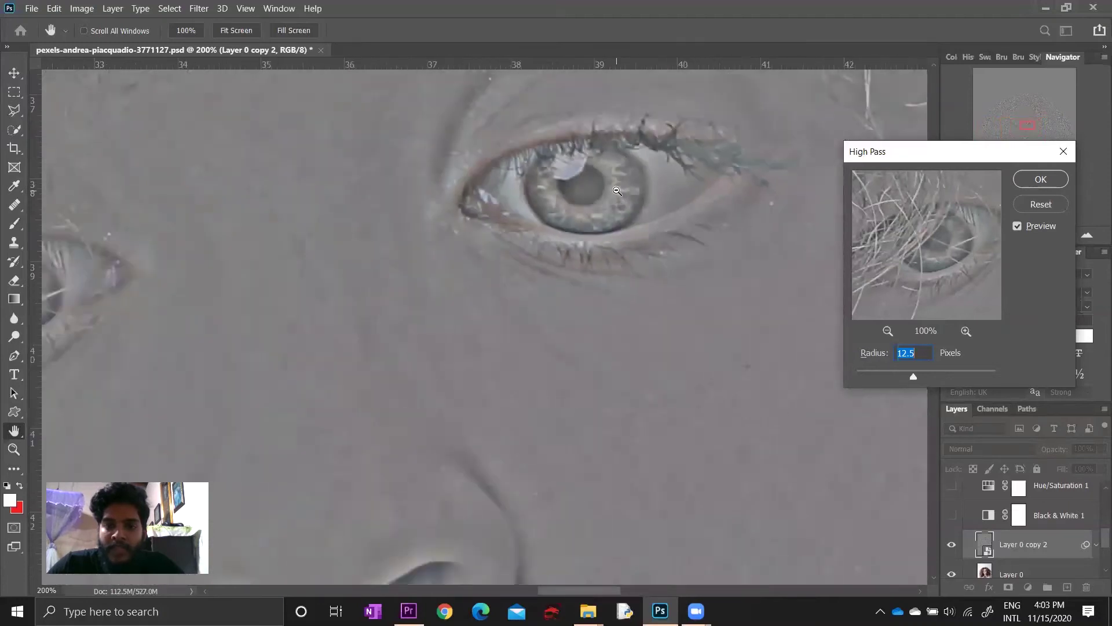
alt+click(616, 190)
alt+click(617, 191)
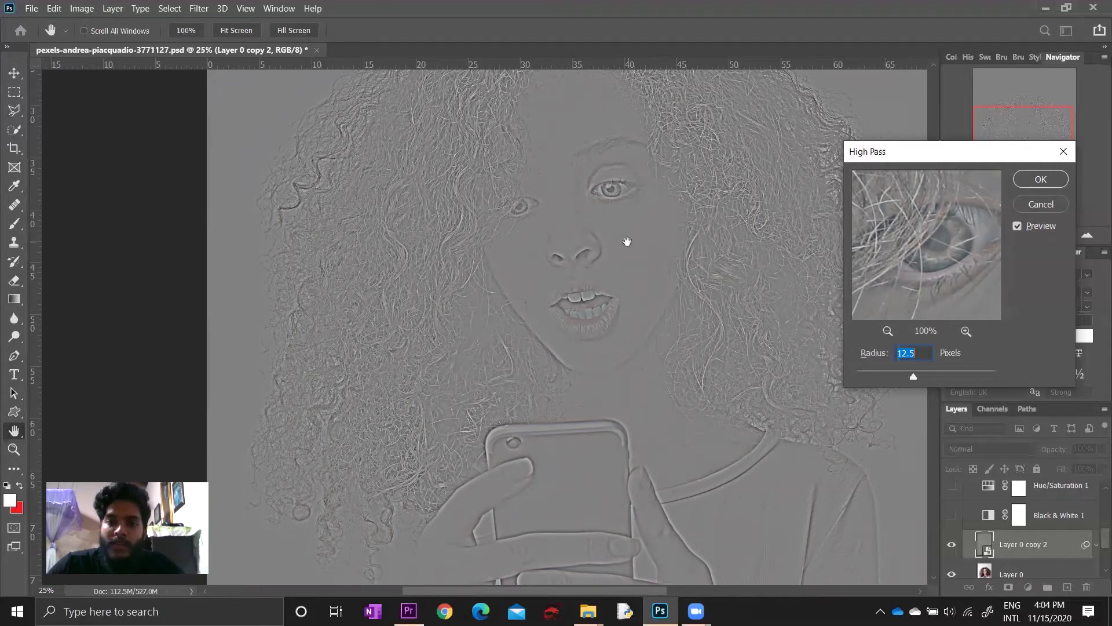
drag(627, 241, 513, 330)
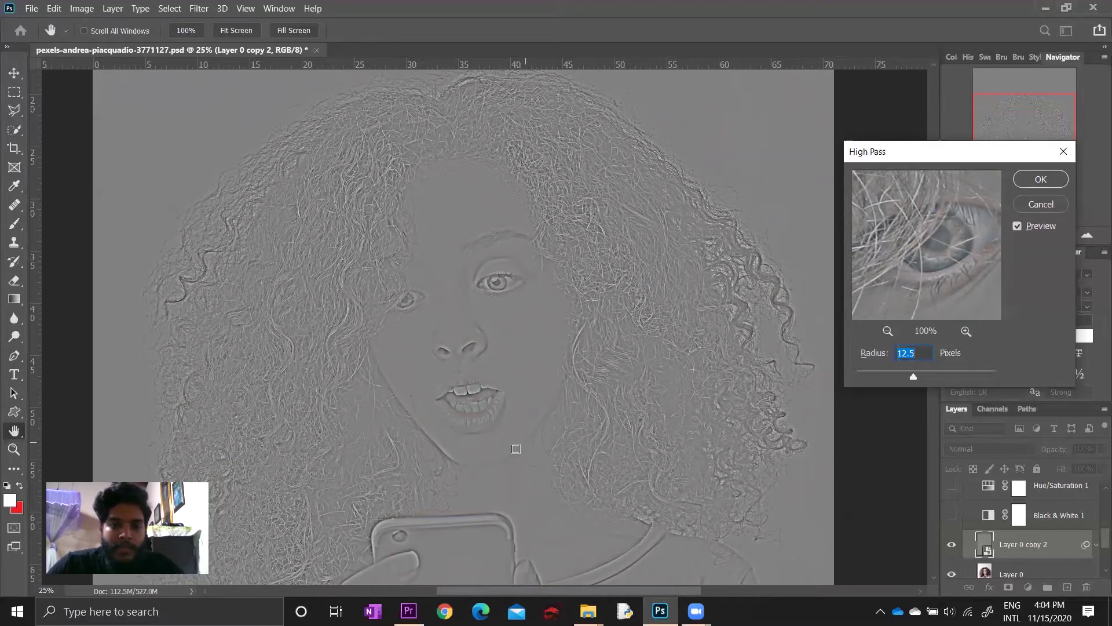
drag(499, 476, 504, 344)
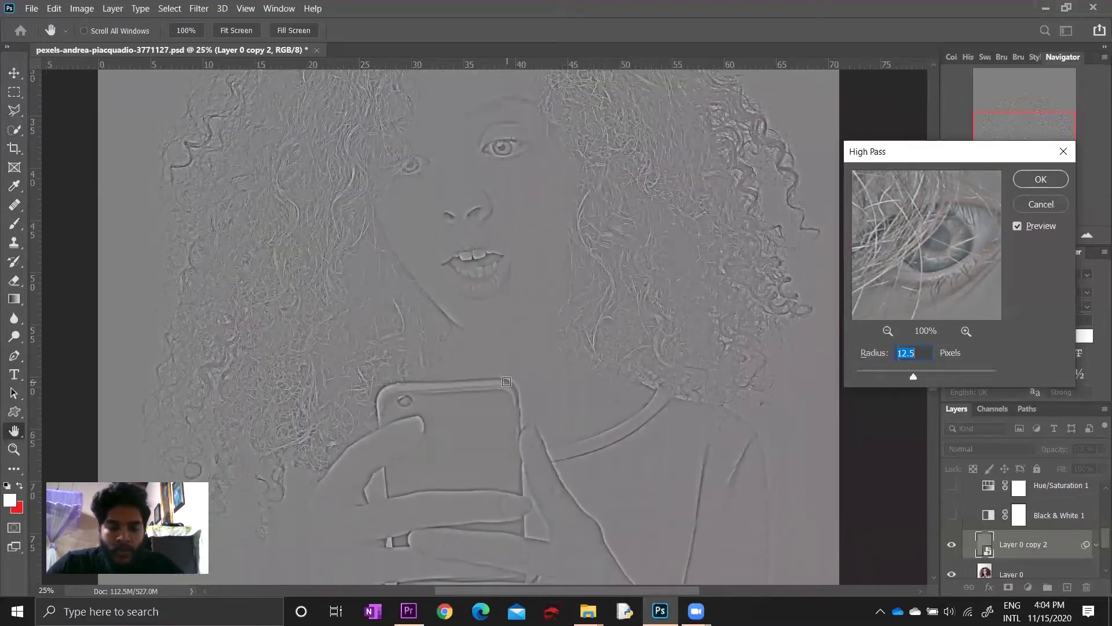
scroll(510, 383, down, 1)
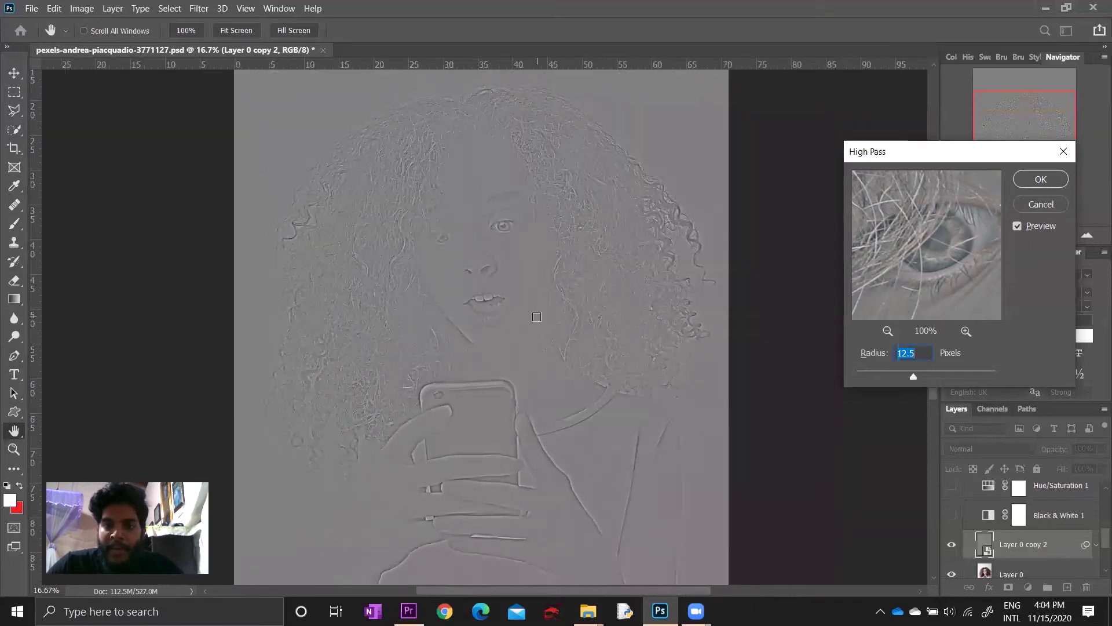
click(1041, 178)
scroll(1020, 530, down, 2)
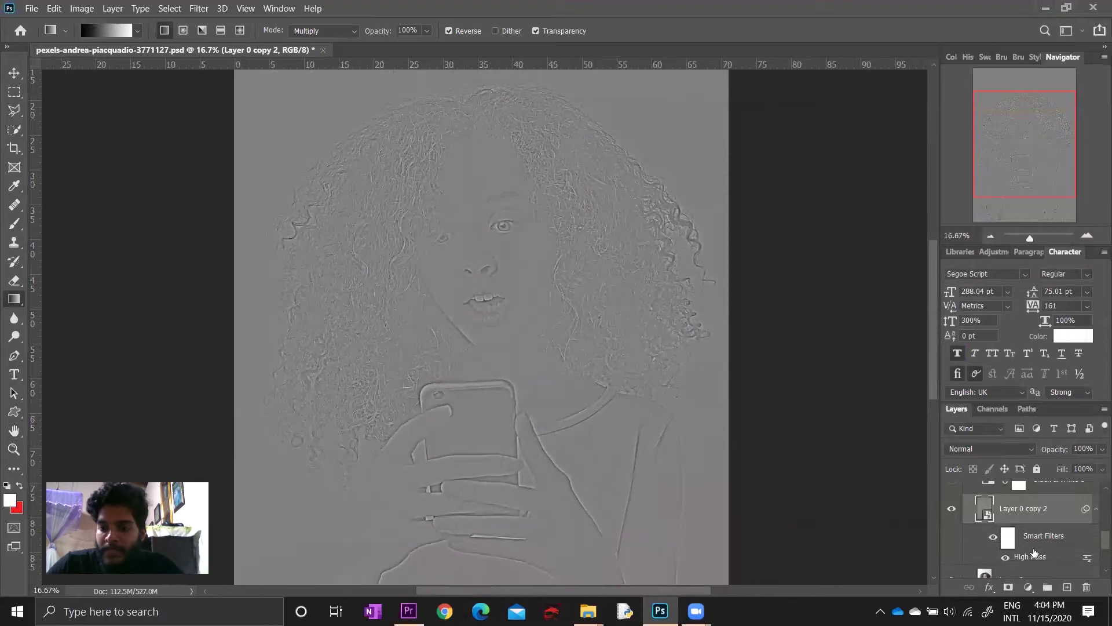
double_click(1024, 557)
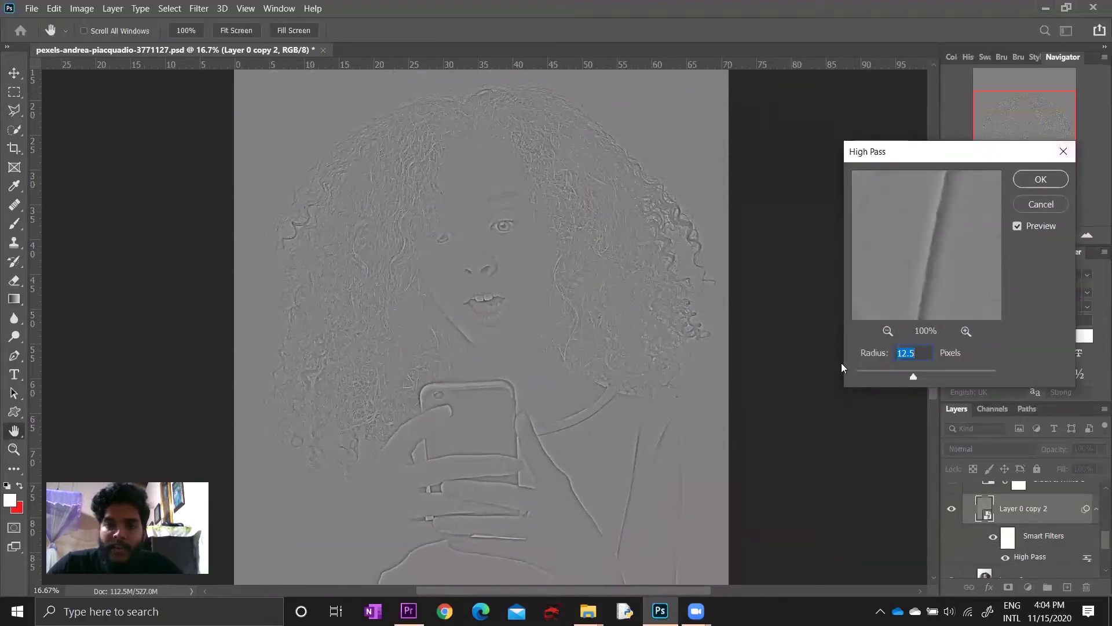
click(1064, 151)
scroll(992, 556, up, 1)
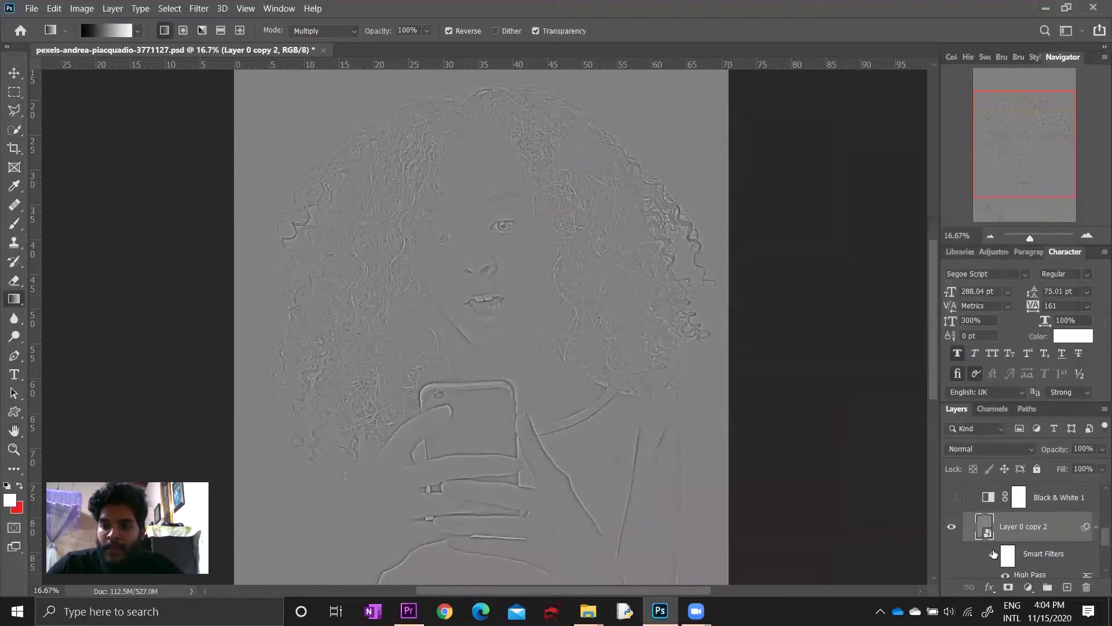
scroll(991, 556, up, 1)
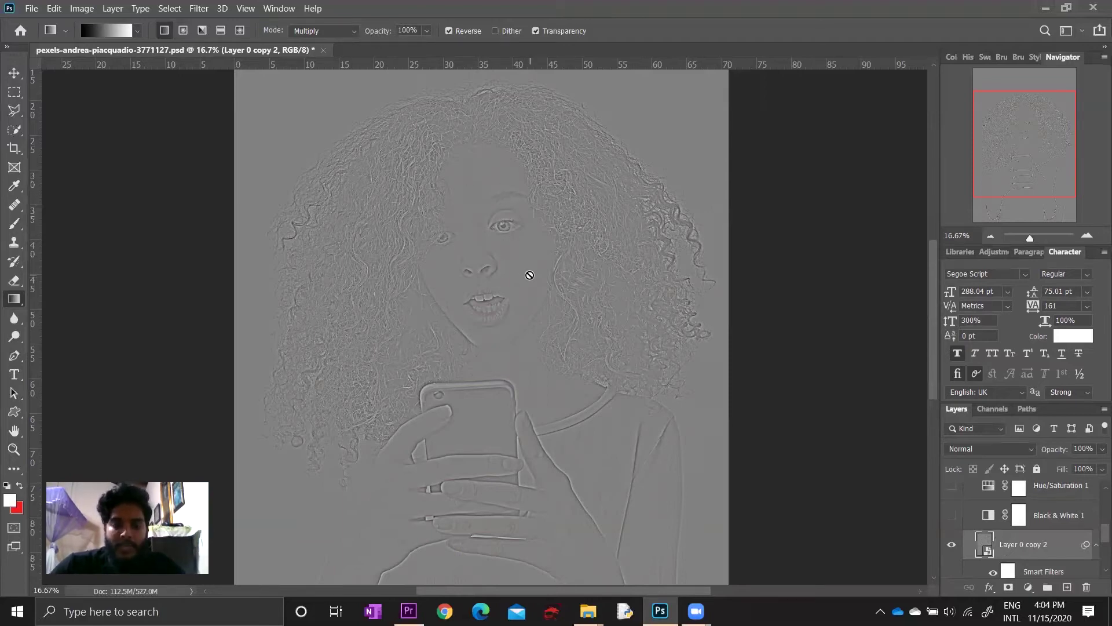
scroll(1025, 530, down, 2)
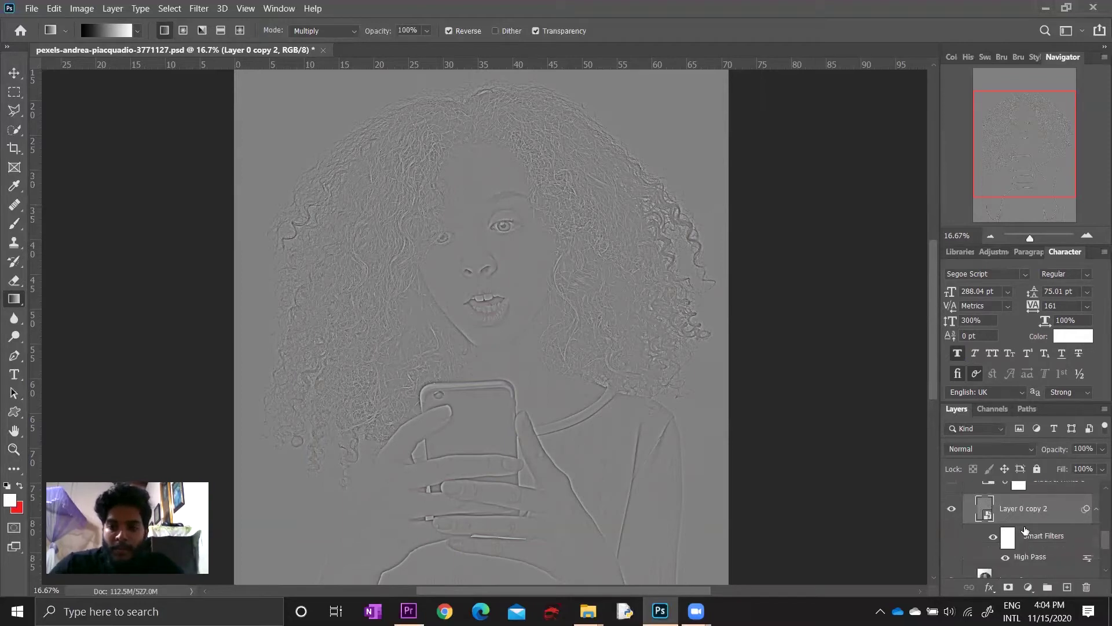
scroll(984, 562, down, 1)
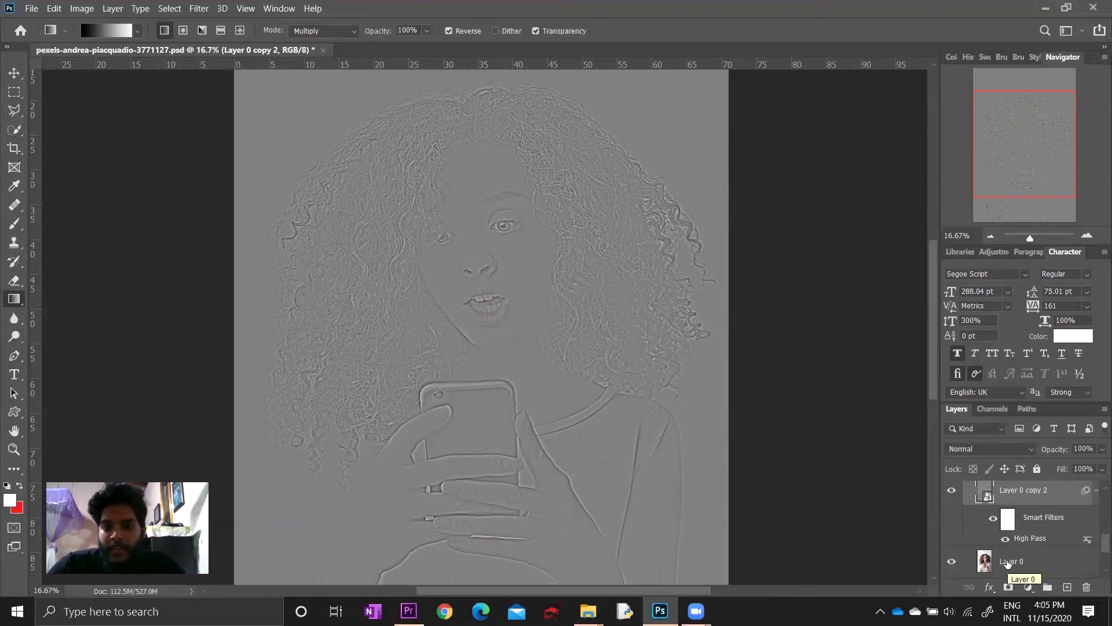
scroll(1008, 563, up, 1)
scroll(1007, 563, up, 2)
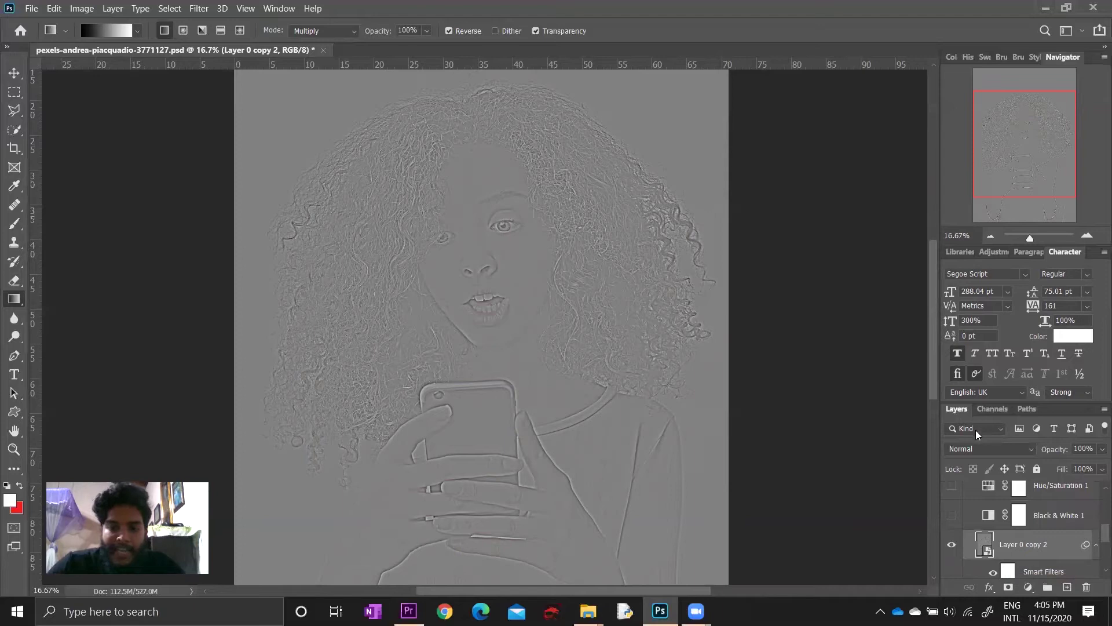
- Set Layer 0 copy 2's blend mode to Overlay, undoing once to compare before reapplying
click(979, 449)
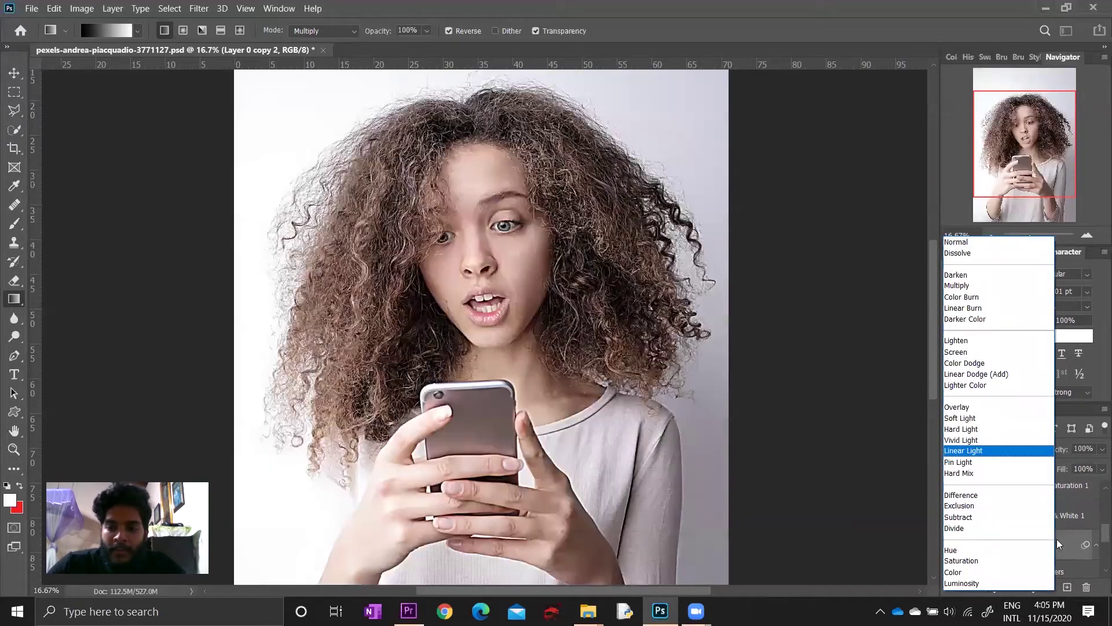
key(Escape)
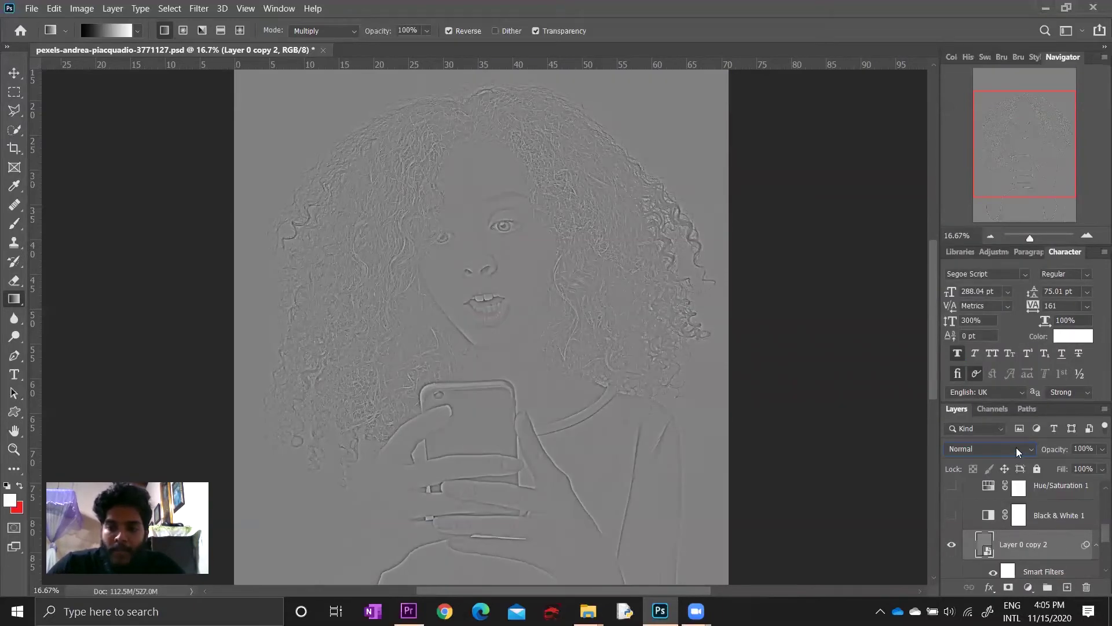
click(1016, 448)
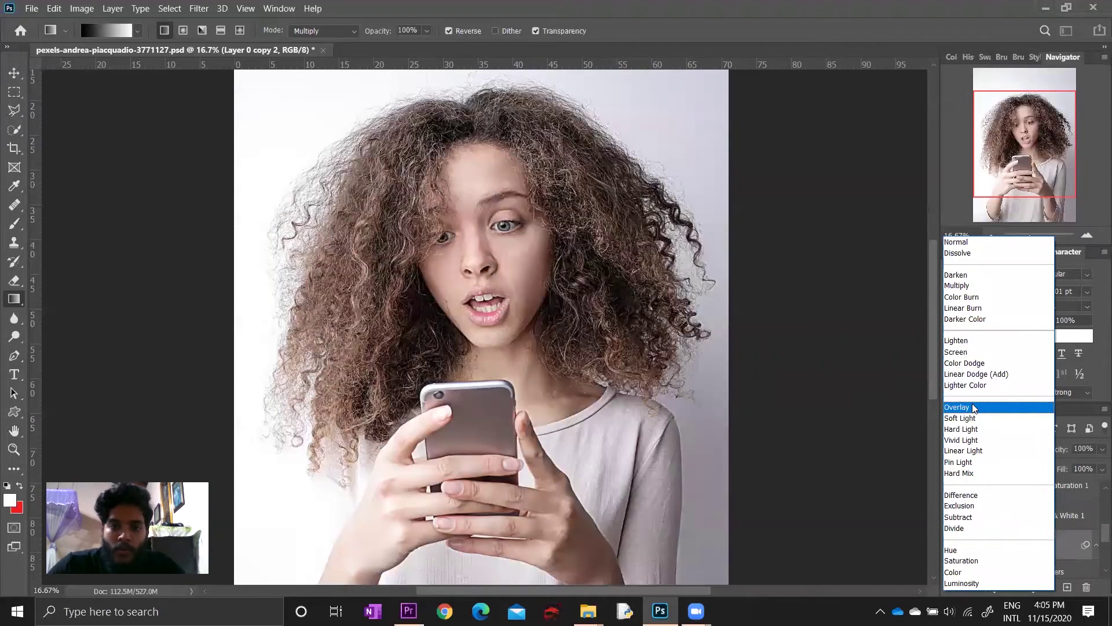
click(973, 408)
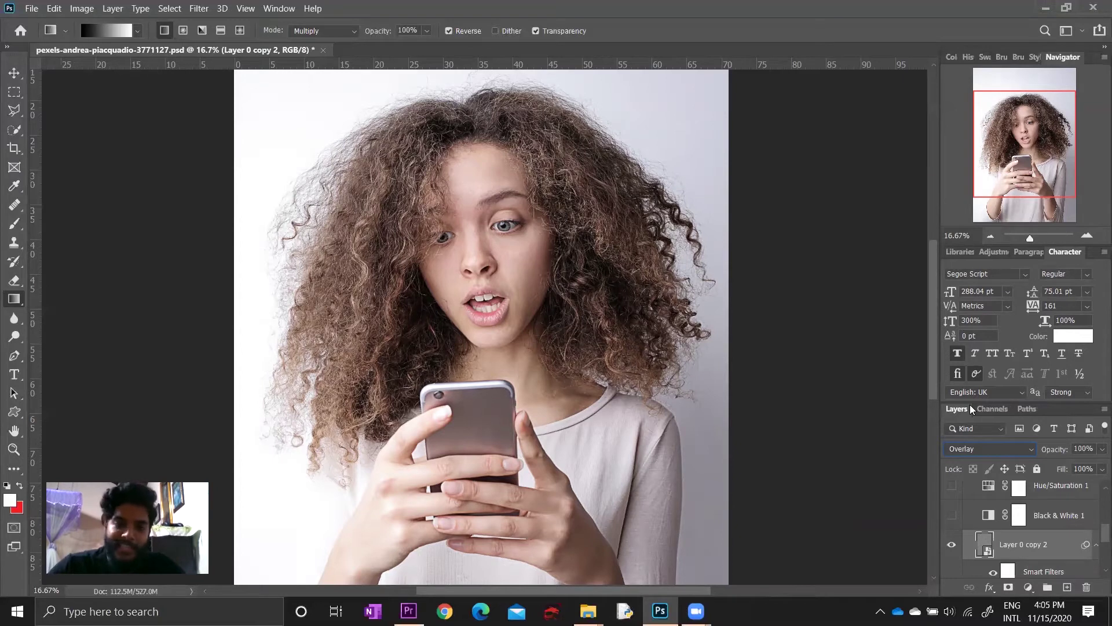
key(ctrl+z)
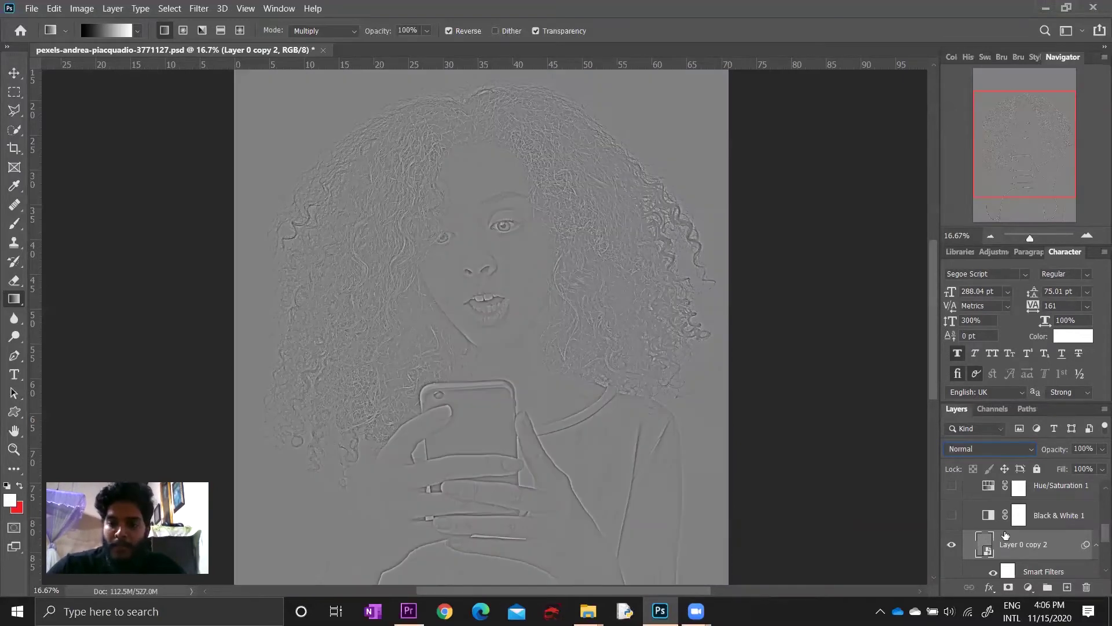
click(1008, 449)
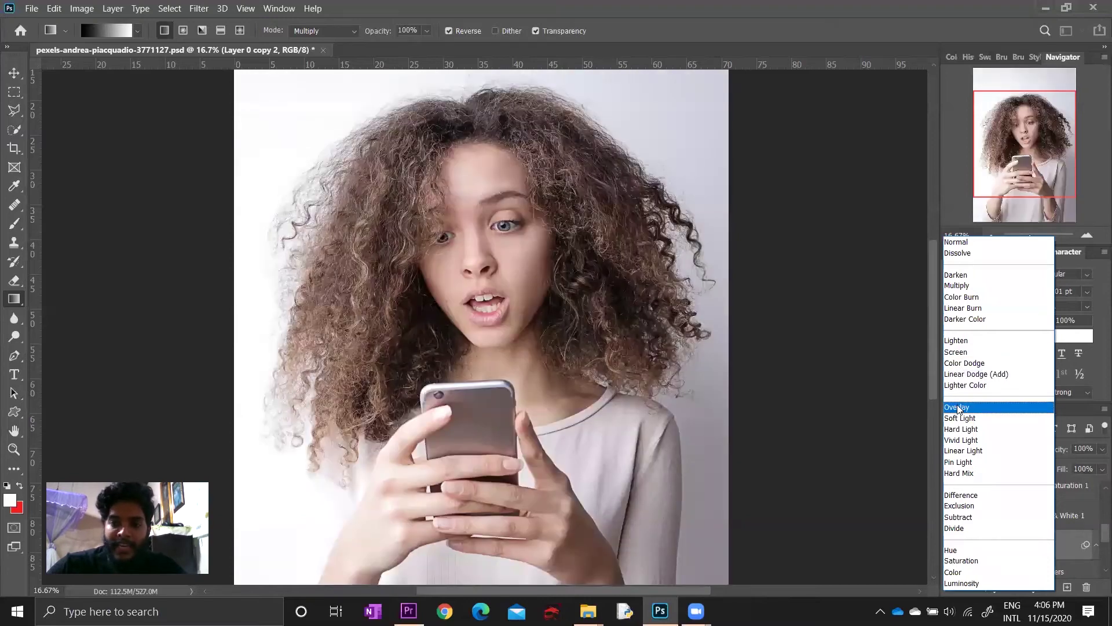
click(962, 407)
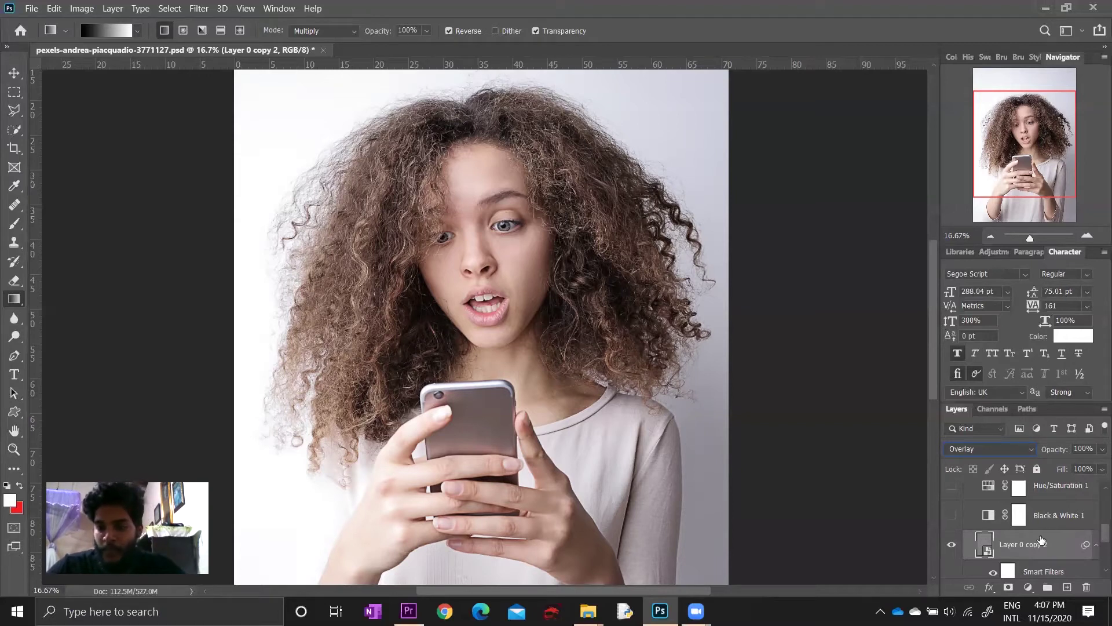
- Turn the Hue/Saturation 1 and Threshold 1 adjustments back on
scroll(1015, 530, down, 1)
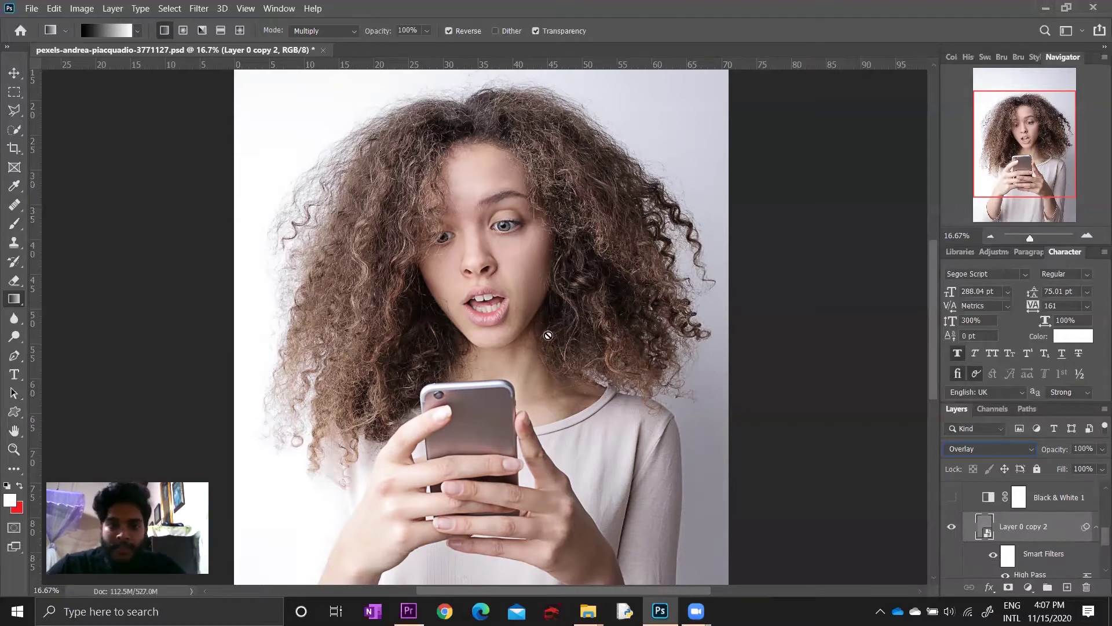
scroll(1000, 540, up, 1)
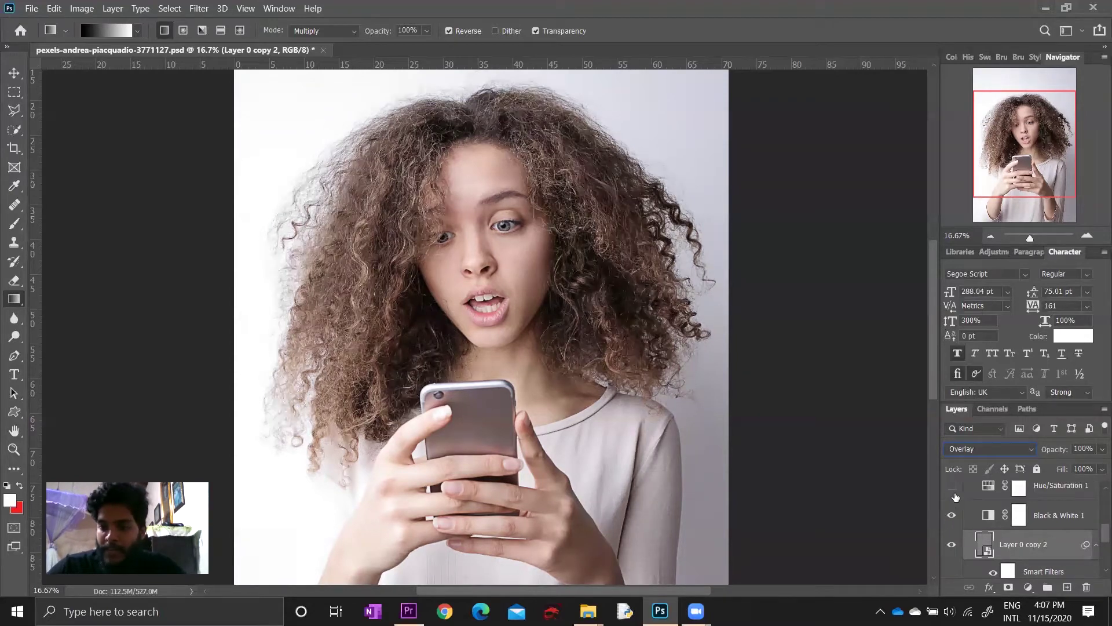
click(953, 492)
scroll(951, 524, up, 3)
click(952, 511)
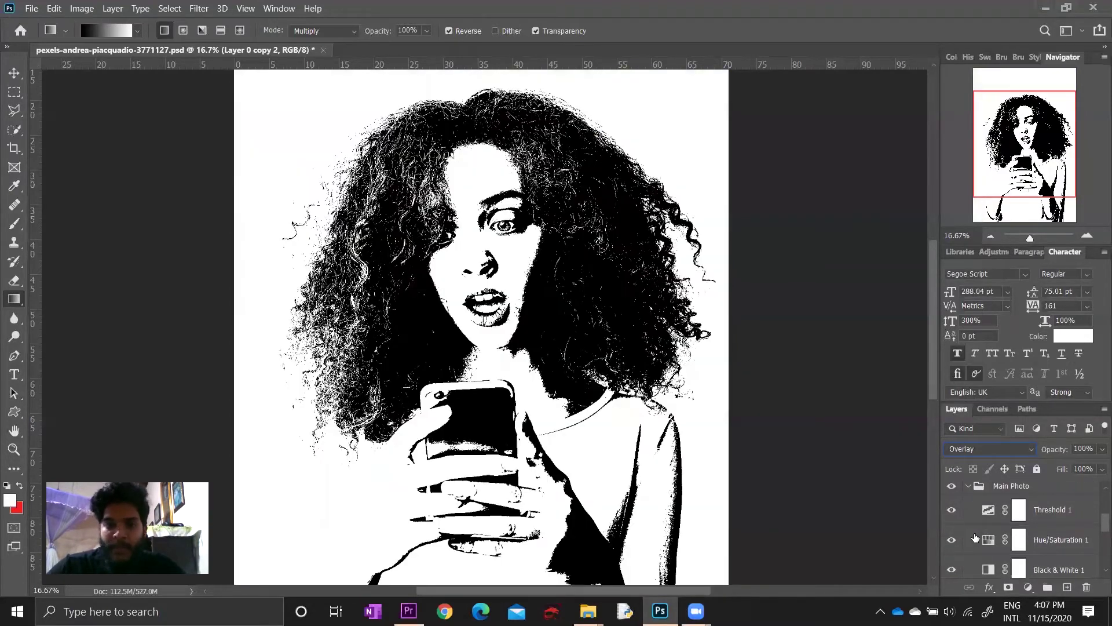
- Toggle Layer 0 copy 2 off and on twice to compare the high-pass hair detail
scroll(952, 538, down, 2)
click(951, 563)
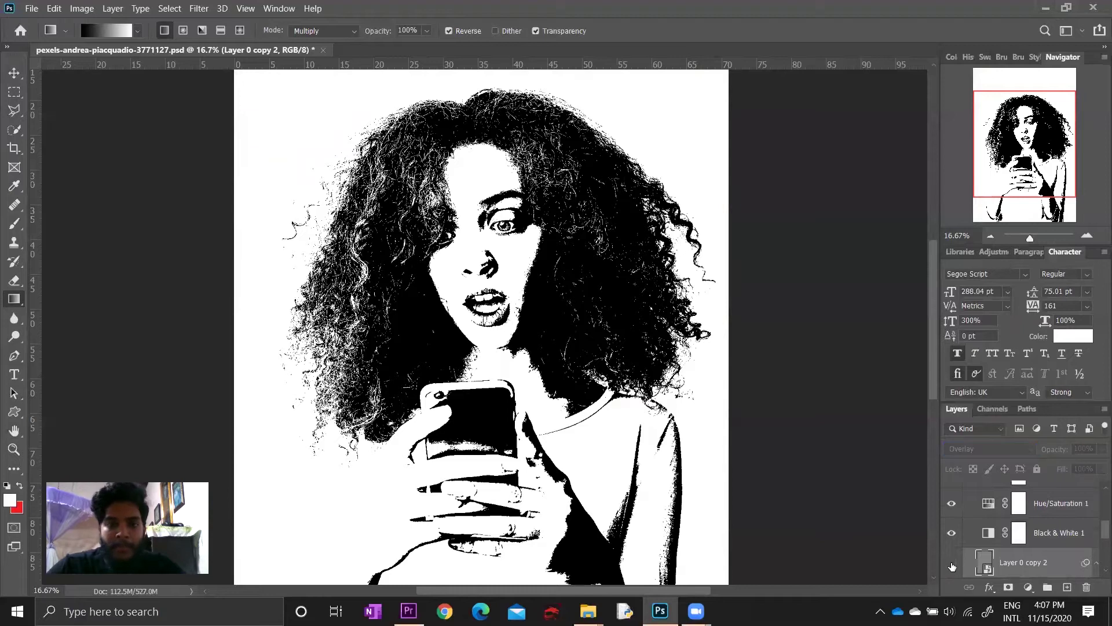
click(952, 565)
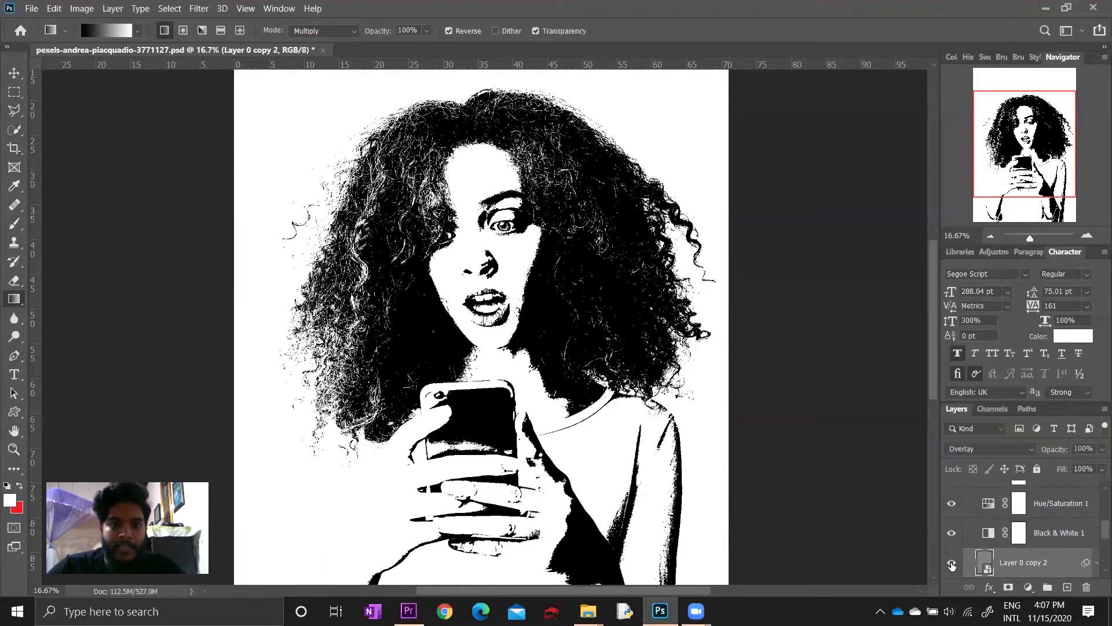
click(952, 565)
click(952, 565)
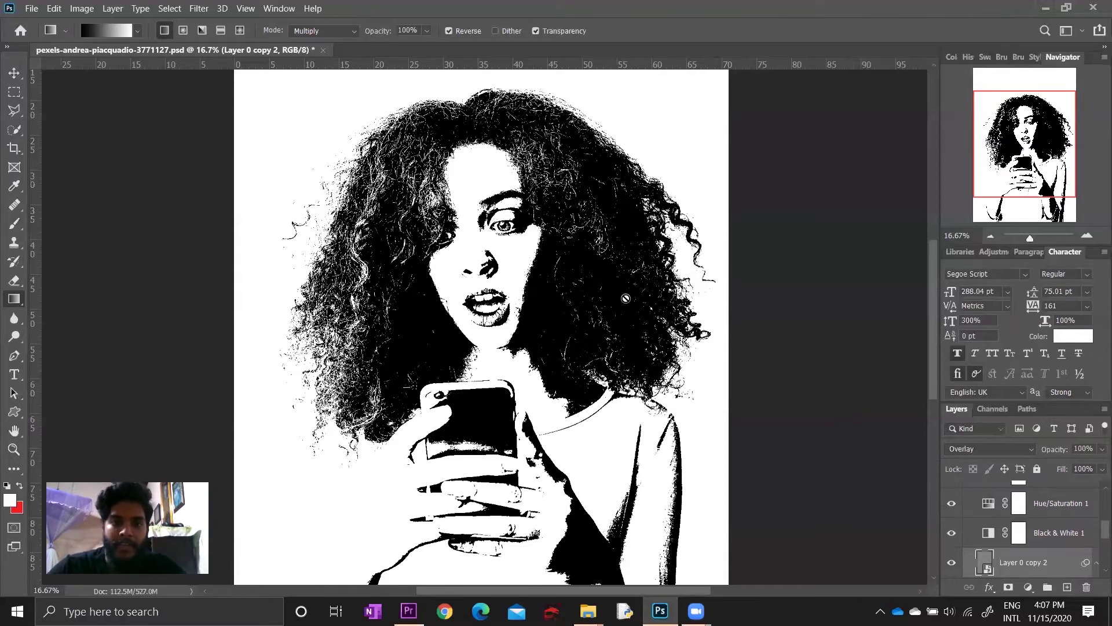
- Fit the canvas and set Layer 0 copy 2's High Pass radius to 72.6
key(ctrl+0)
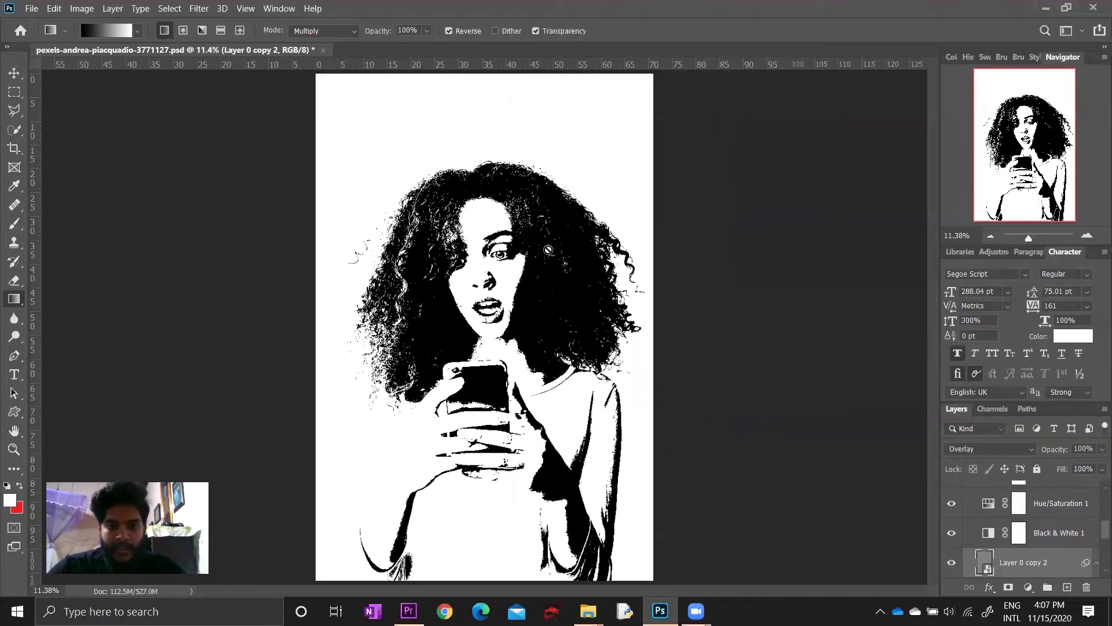
scroll(1069, 568, down, 1)
scroll(1030, 561, down, 1)
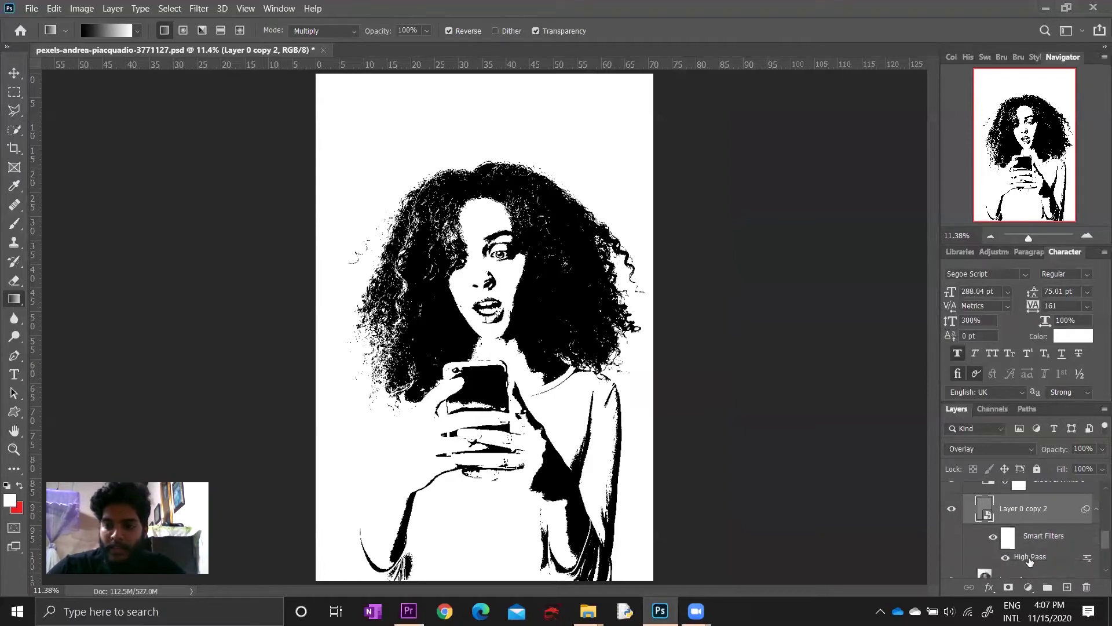
double_click(1029, 558)
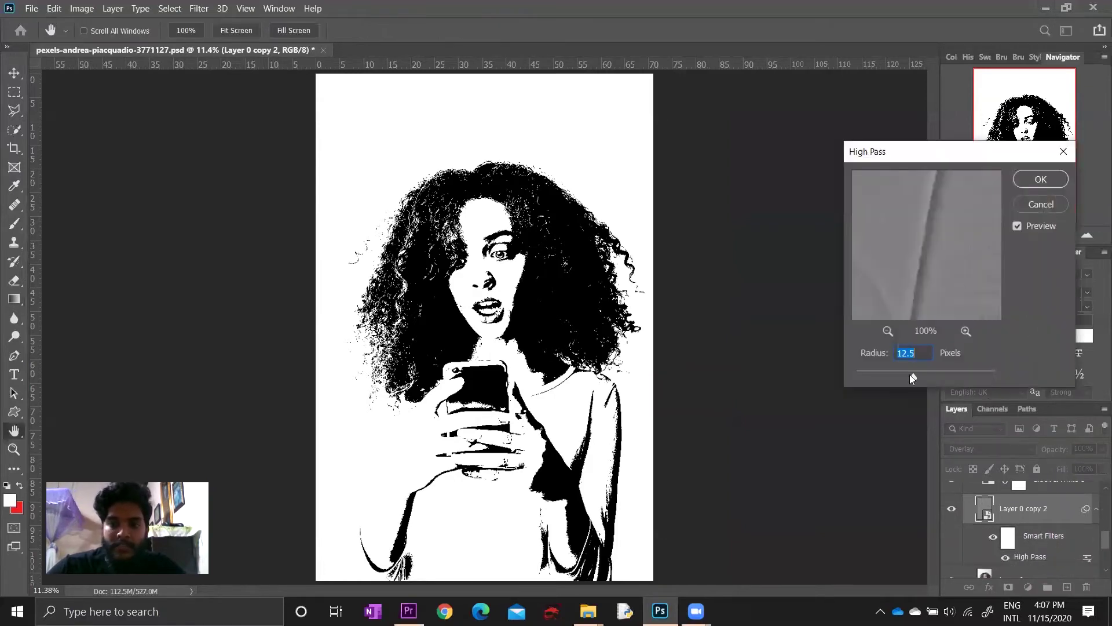
click(939, 377)
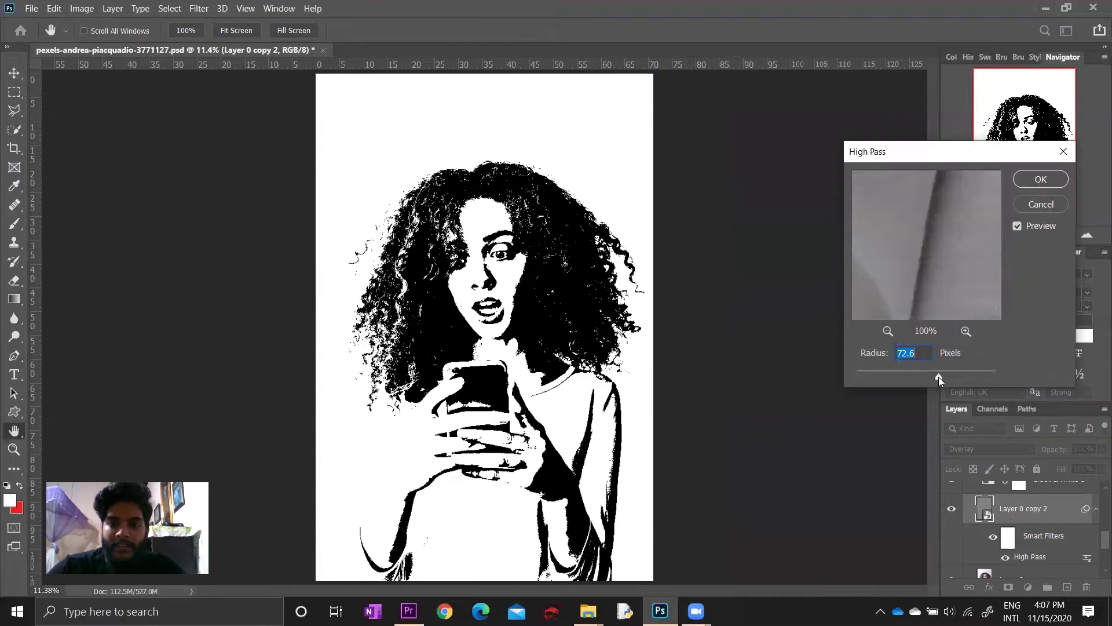
drag(939, 376, 949, 378)
drag(949, 378, 938, 377)
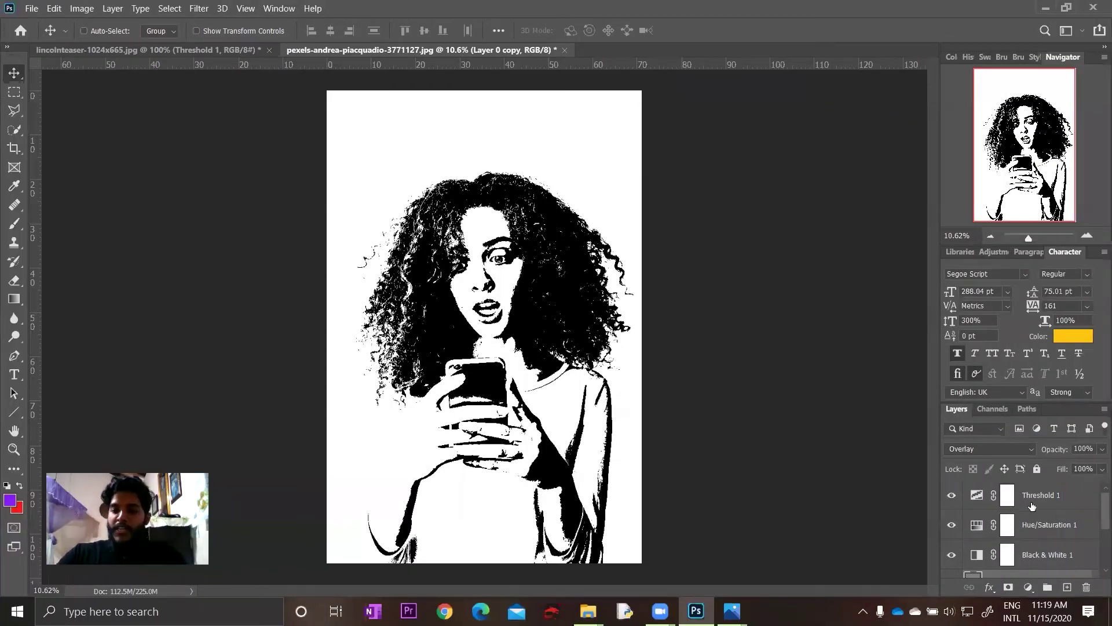
- Reopen Layer 0 copy's High Pass filter and raise its radius from 48.4 to about 58.2
scroll(1032, 506, down, 1)
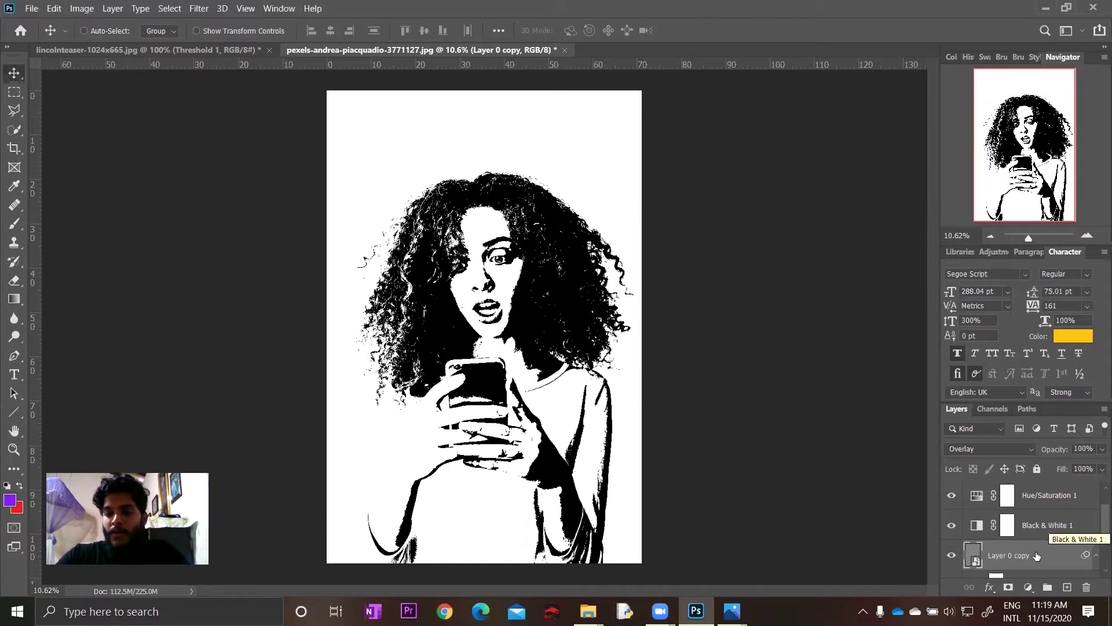
scroll(1038, 560, down, 1)
scroll(1017, 566, down, 1)
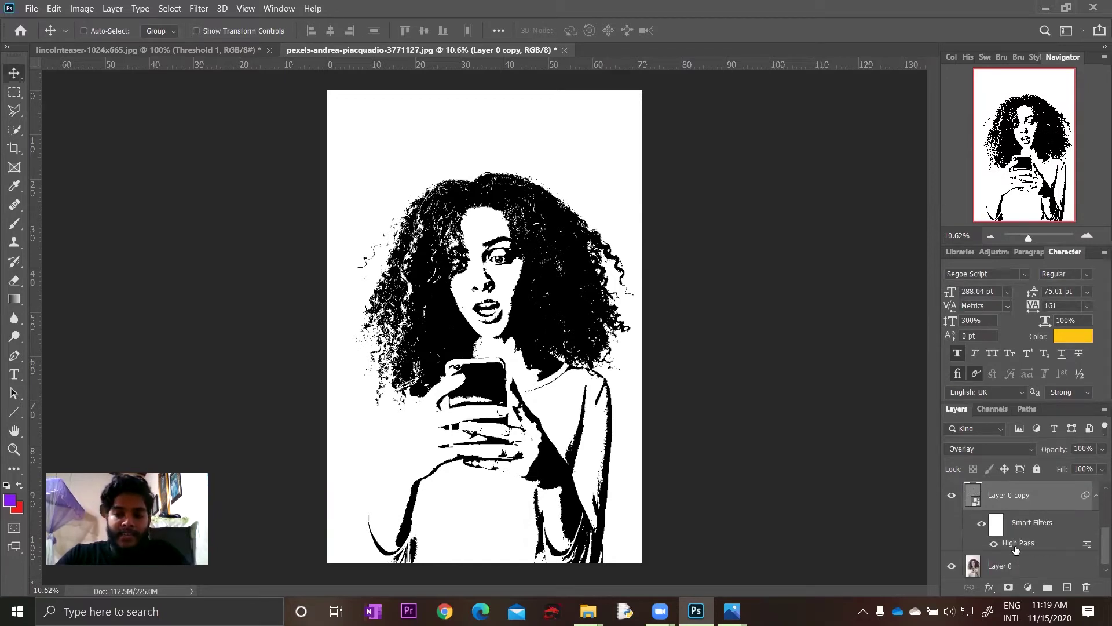
double_click(1011, 543)
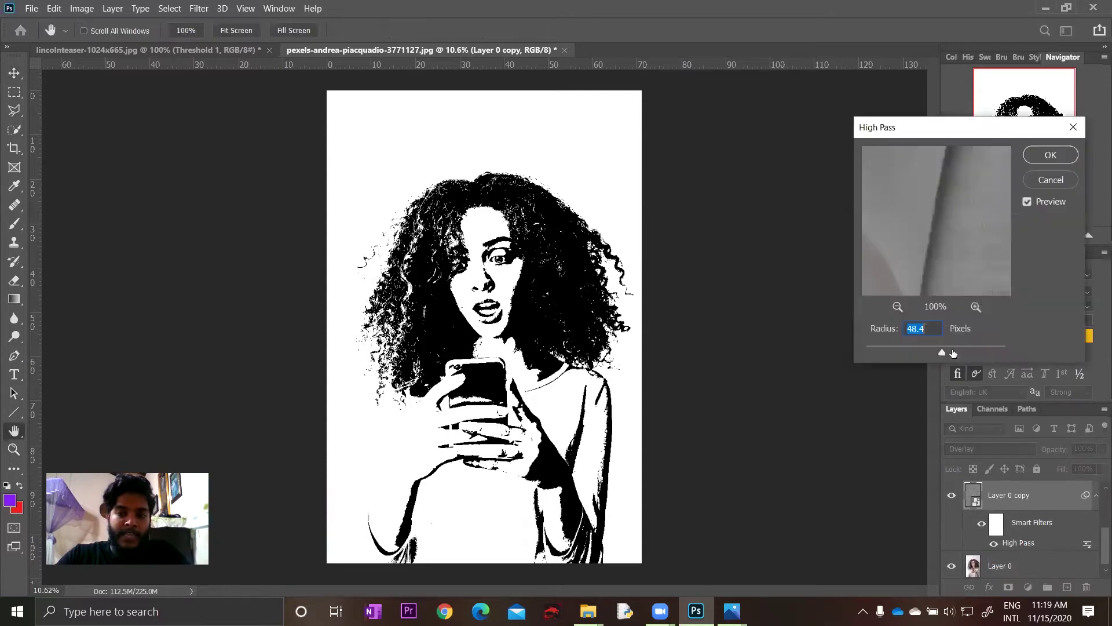
mouse_move(942, 352)
mouse_down()
mouse_move(962, 353)
mouse_move(935, 351)
mouse_up()
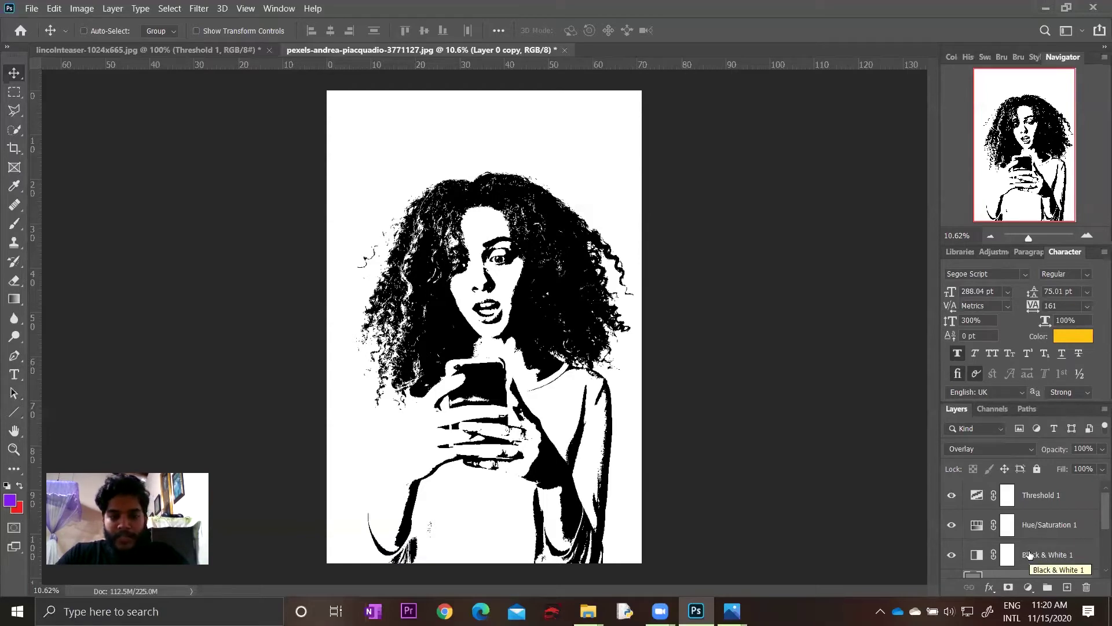
scroll(1029, 554, down, 1)
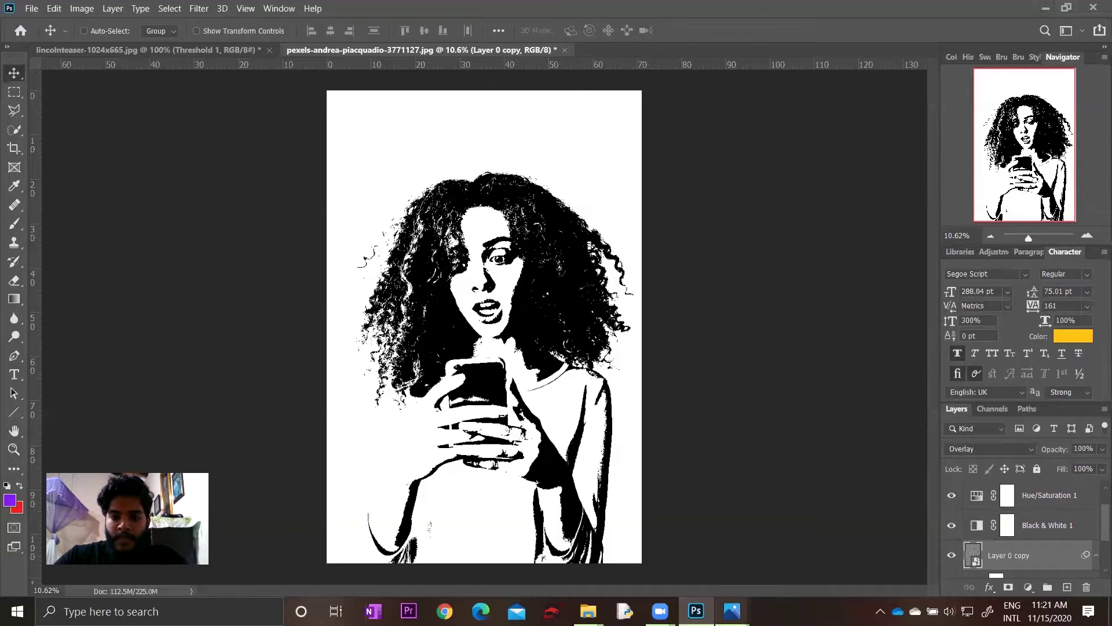
mouse_move(732, 611)
click(763, 531)
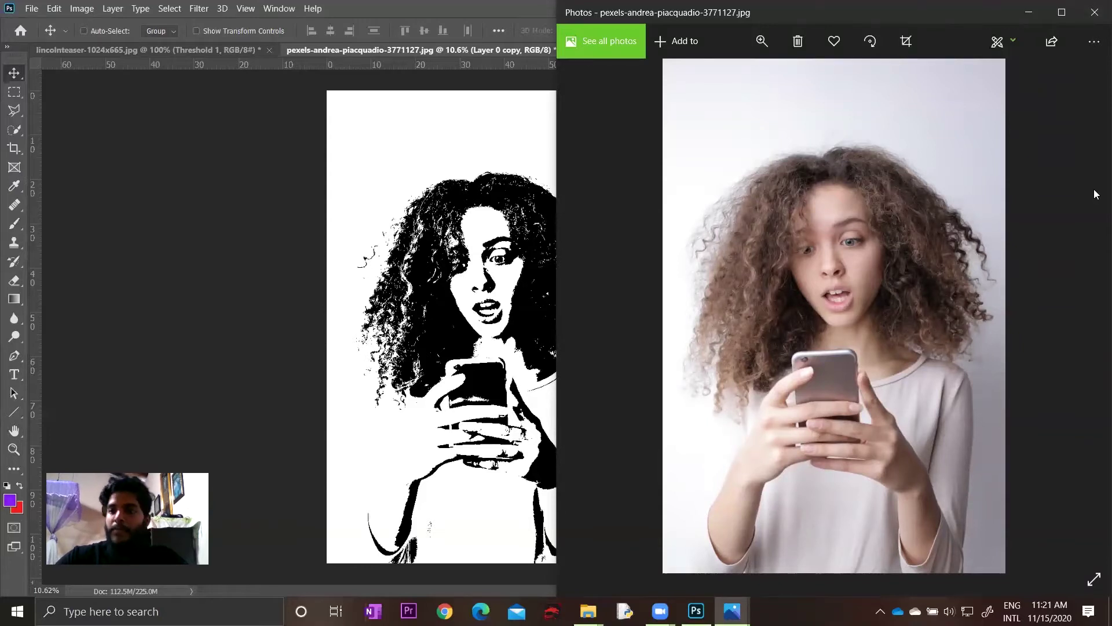
click(1094, 13)
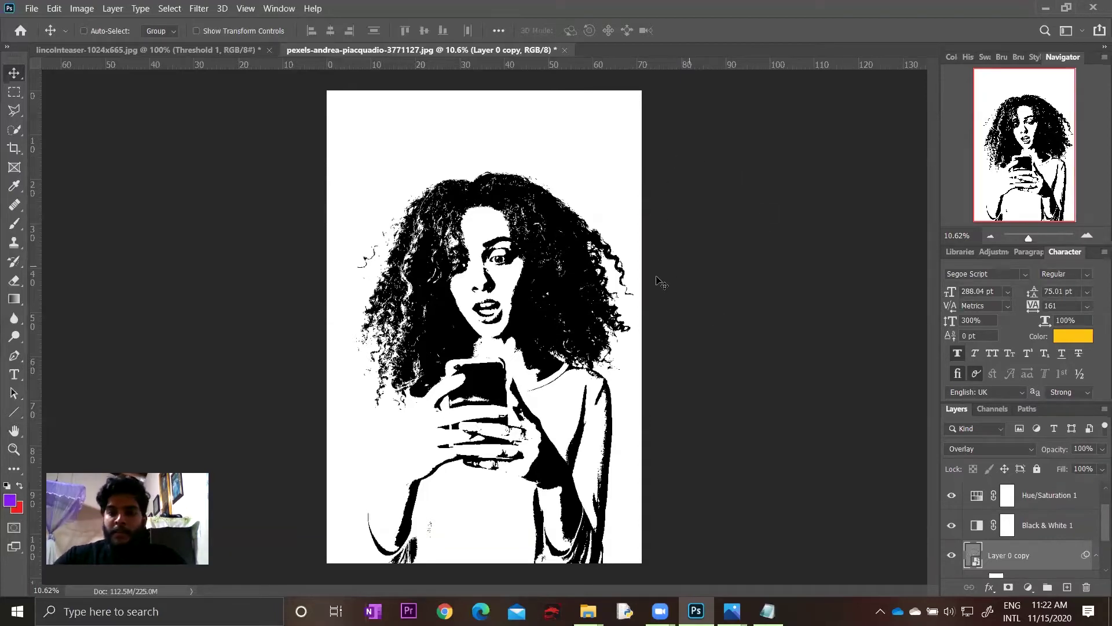
- Select Layer 0 through Threshold 1 and group them with Ctrl+G
scroll(1065, 529, down, 1)
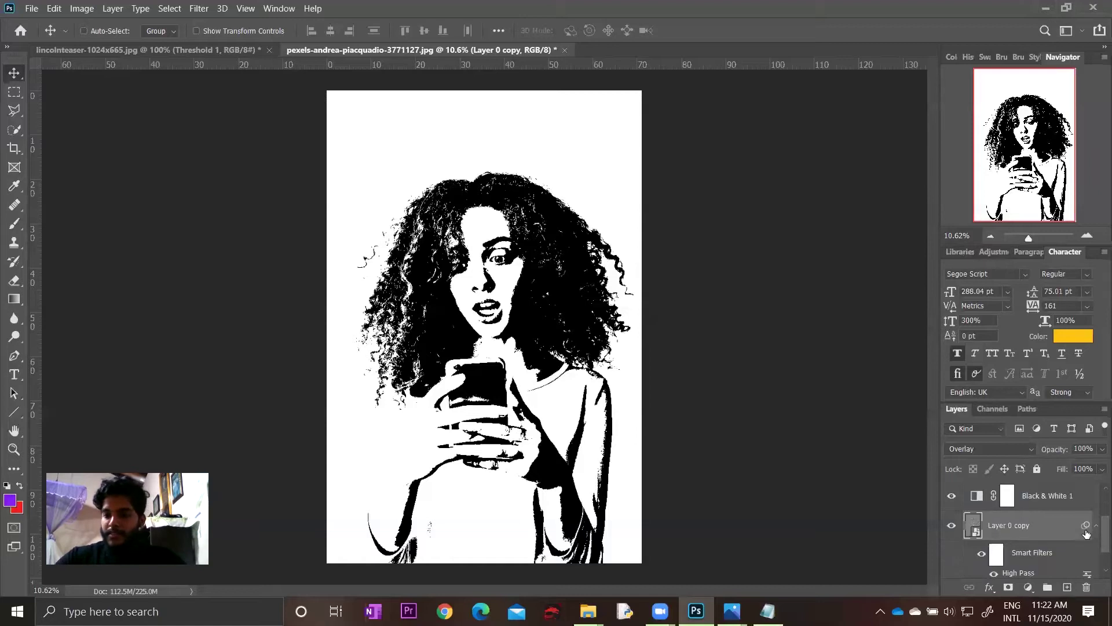
scroll(1064, 530, down, 1)
click(1040, 561)
scroll(1046, 554, up, 3)
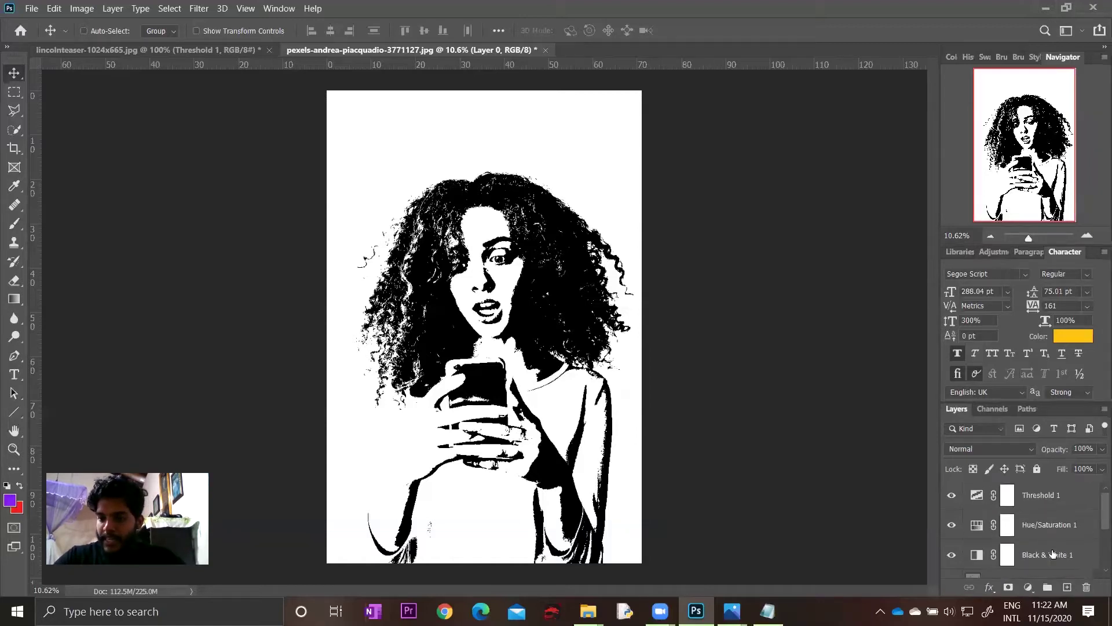
shift+click(1060, 499)
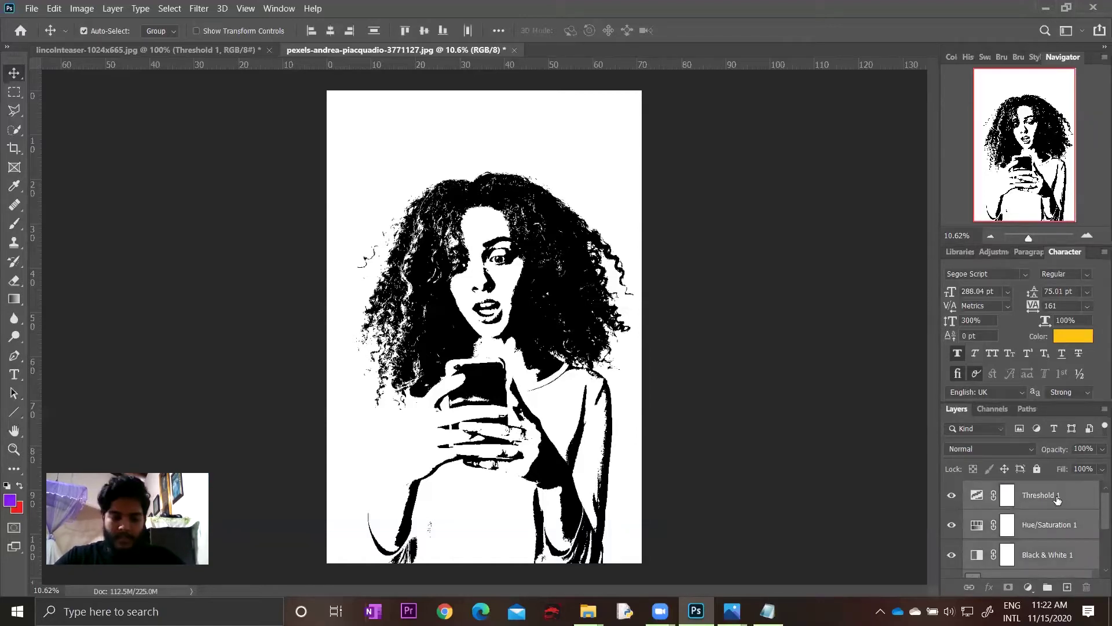
key(ctrl+g)
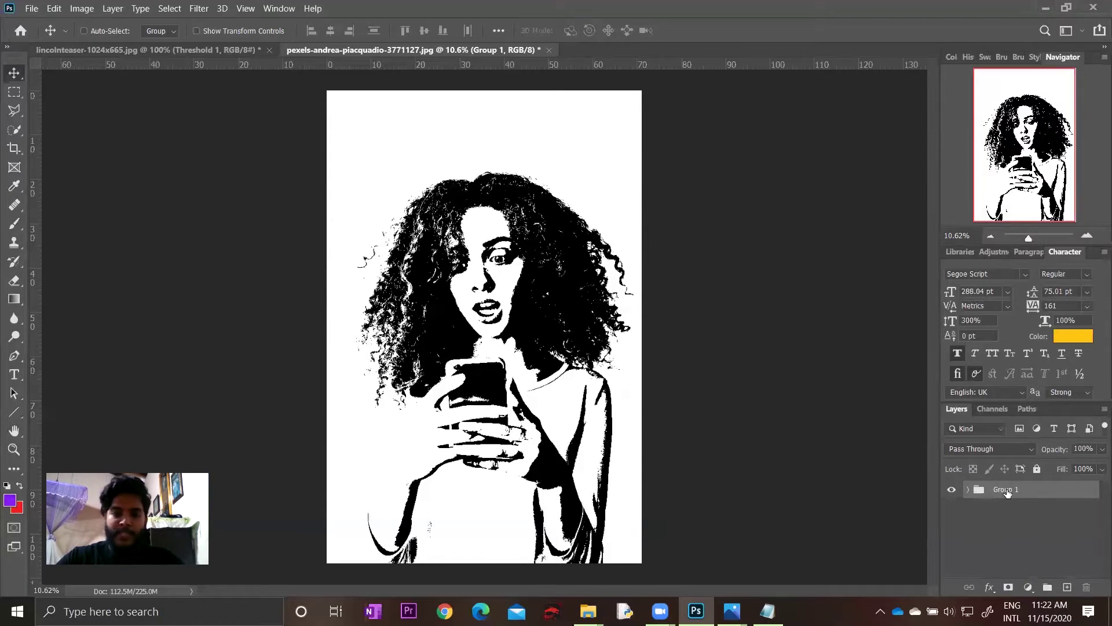
- Rename Group 1 to 'Main Photo'
double_click(1007, 490)
drag(1020, 490, 983, 497)
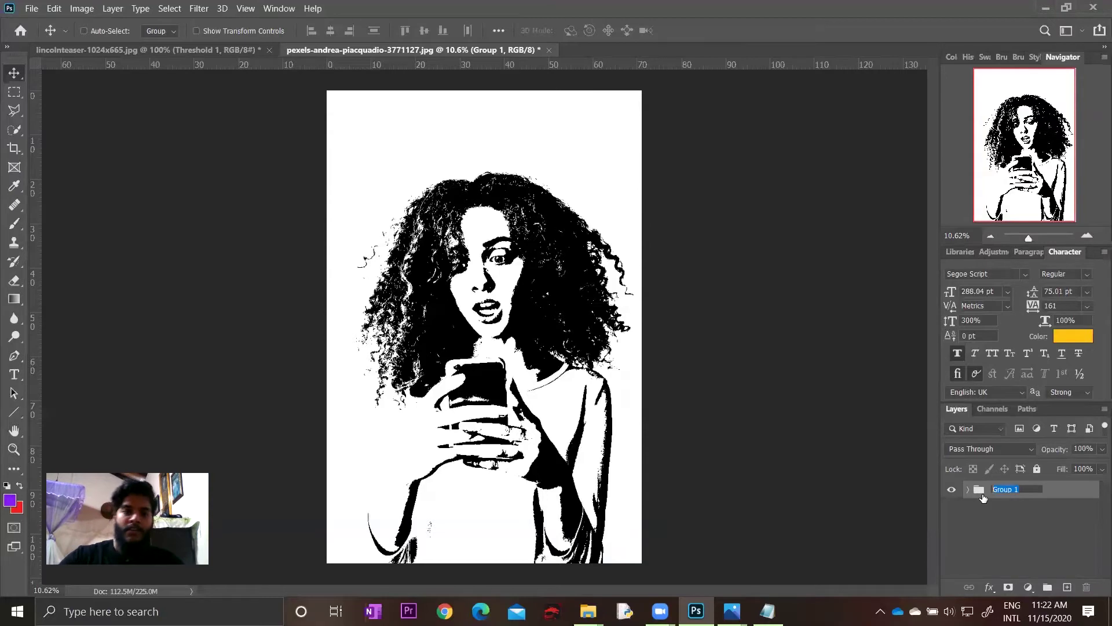
text(Main)
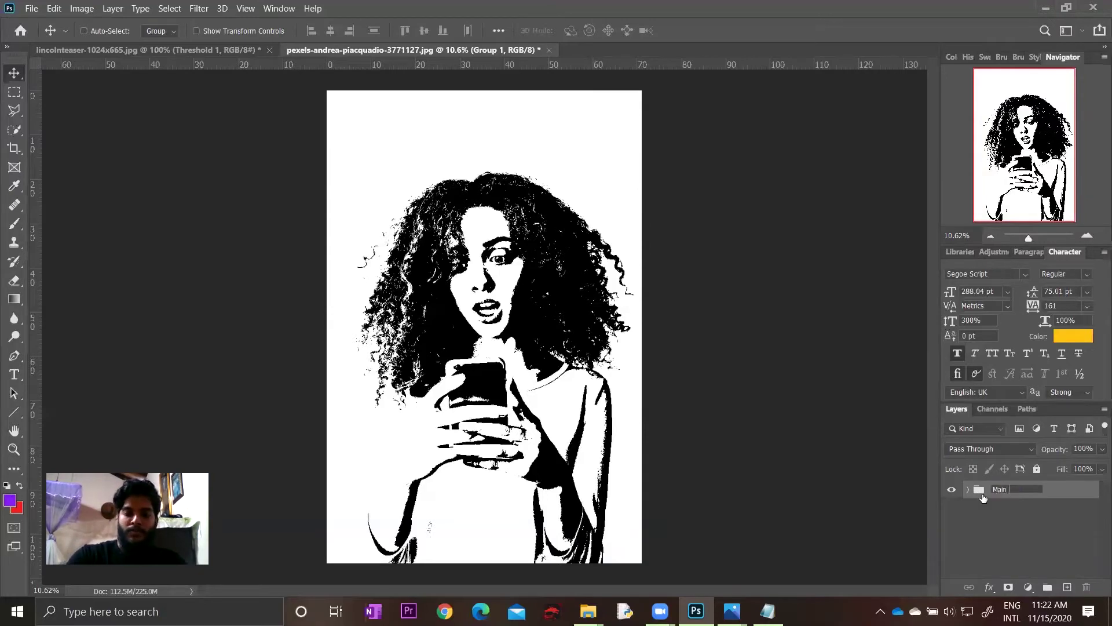
key(Return)
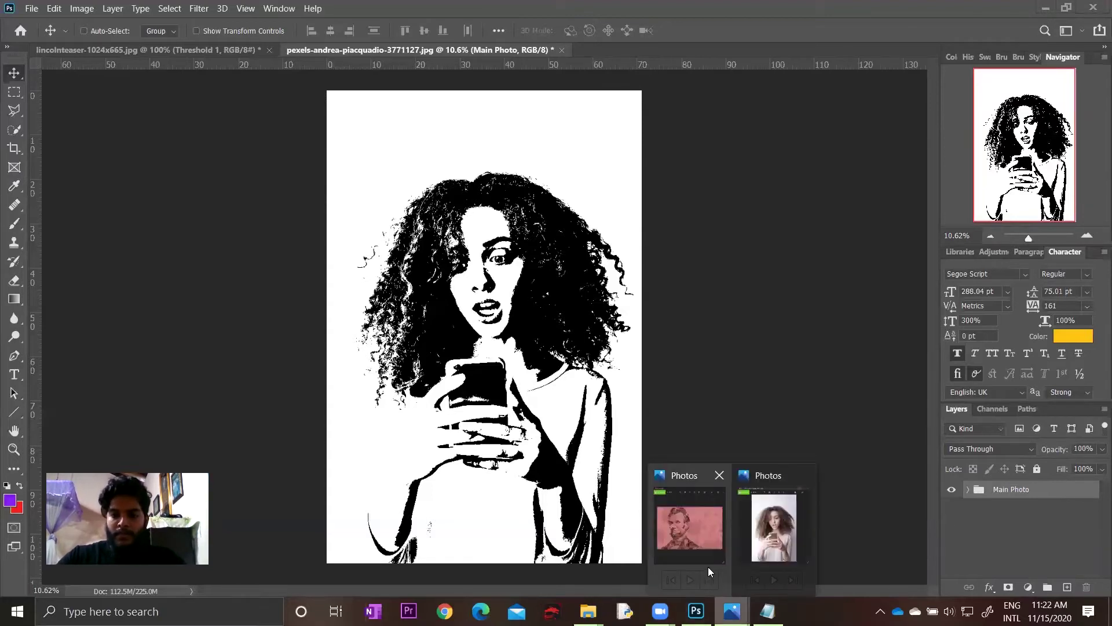
click(708, 567)
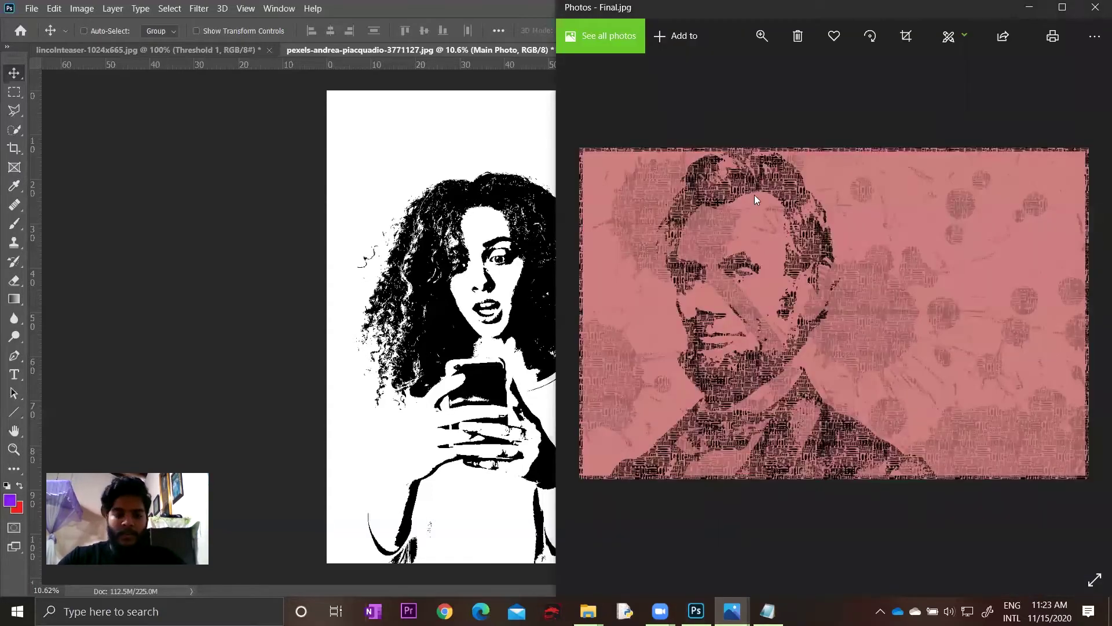
scroll(759, 194, down, 1)
scroll(778, 212, up, 1)
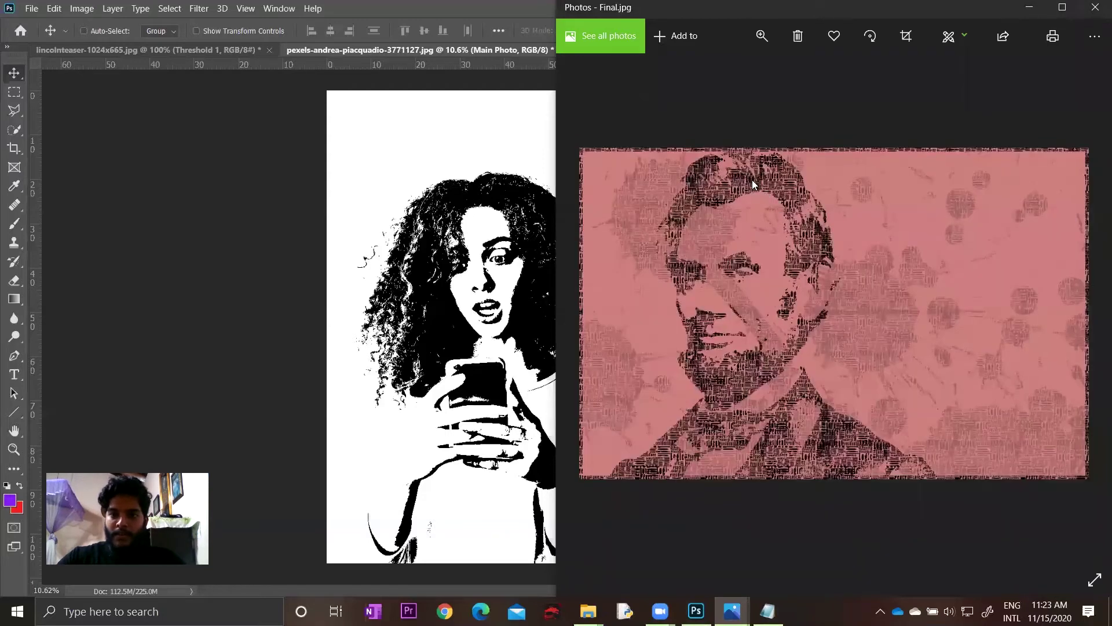
scroll(735, 183, up, 2)
scroll(739, 173, up, 2)
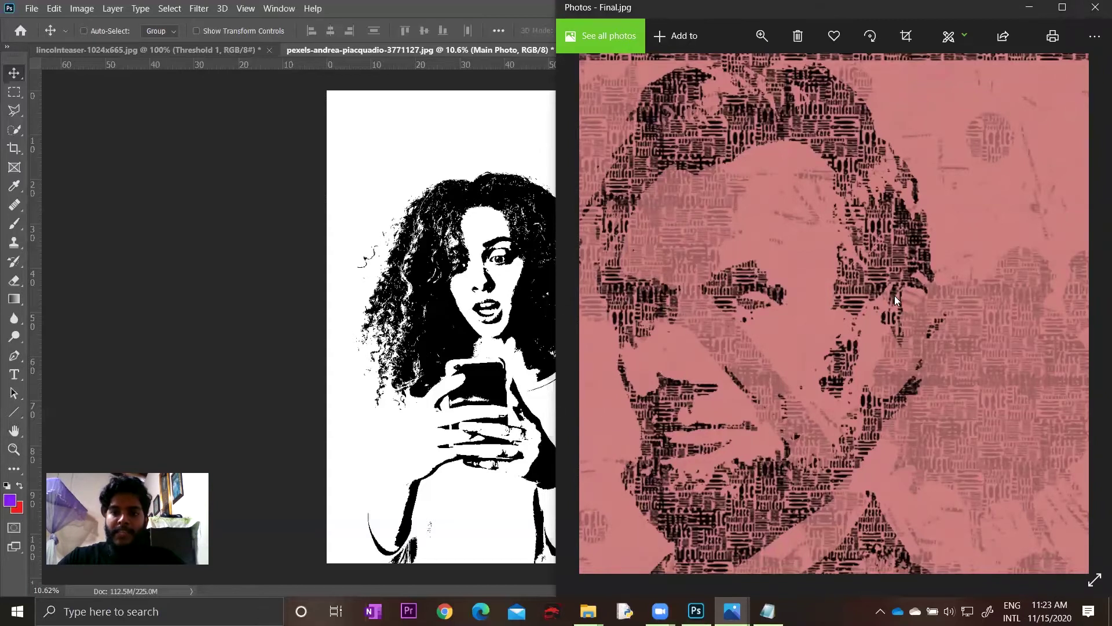
scroll(859, 293, down, 4)
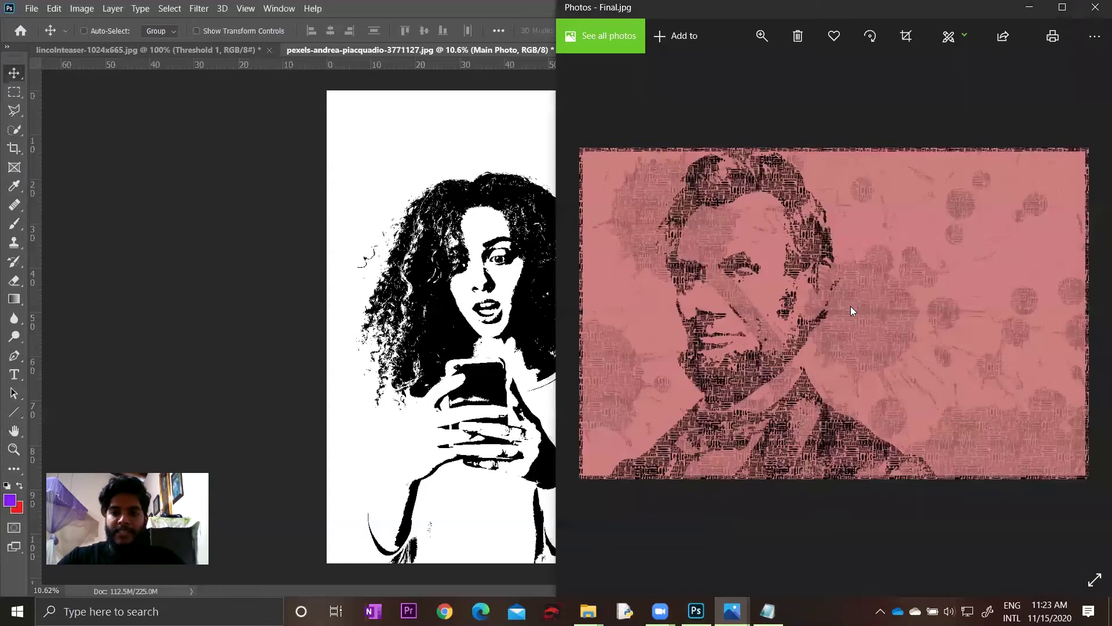
click(1030, 8)
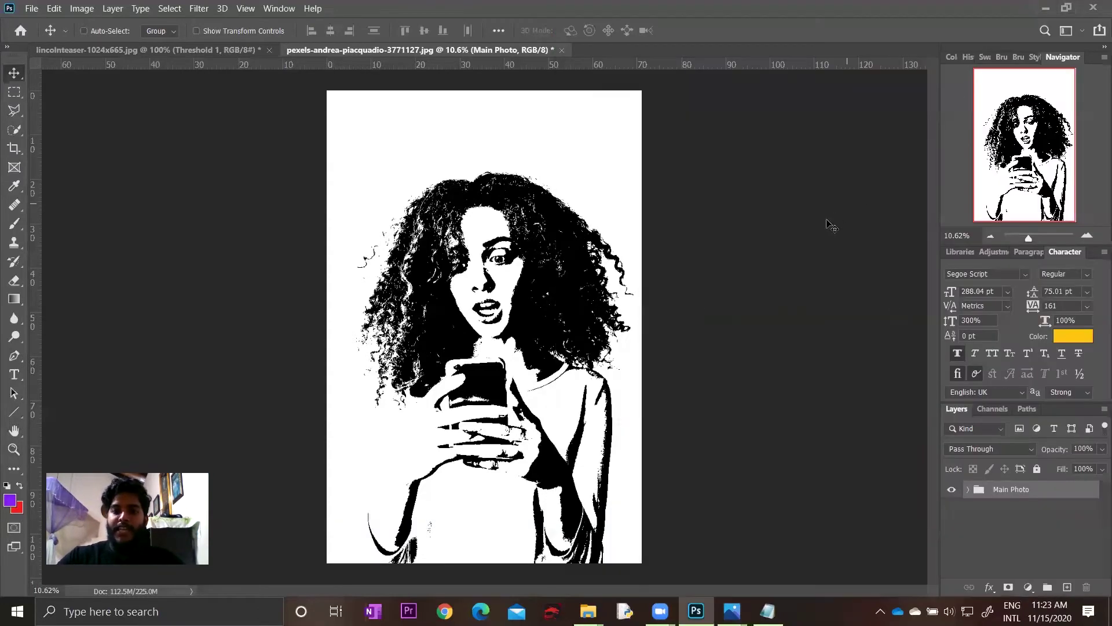
- Hide the Main Photo group and add a Bowlby One SC text layer near the poster top
click(952, 492)
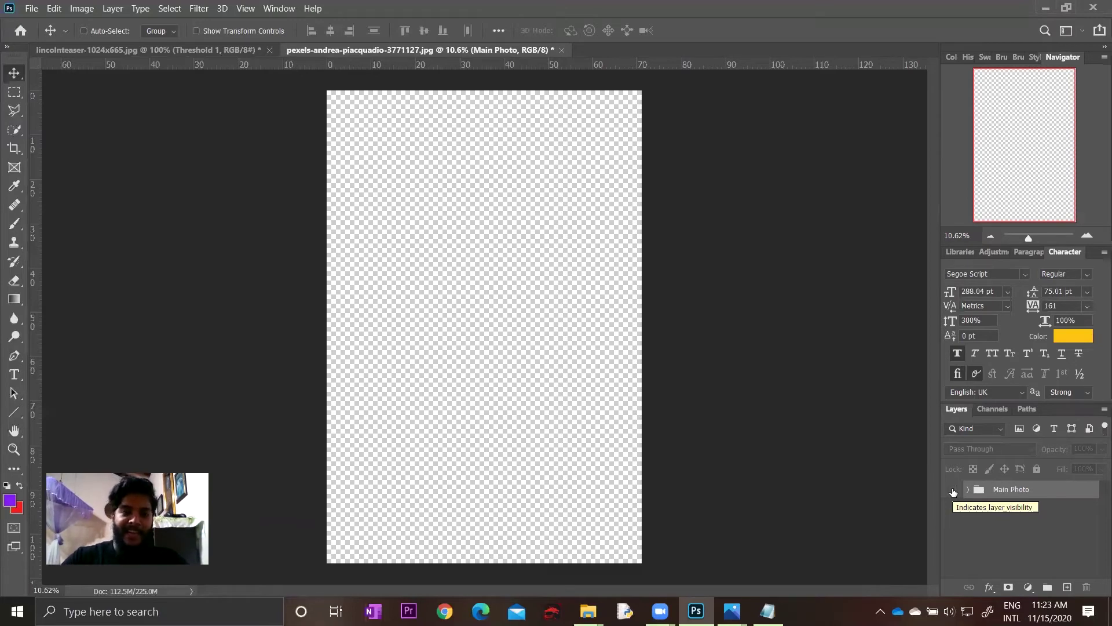
click(13, 373)
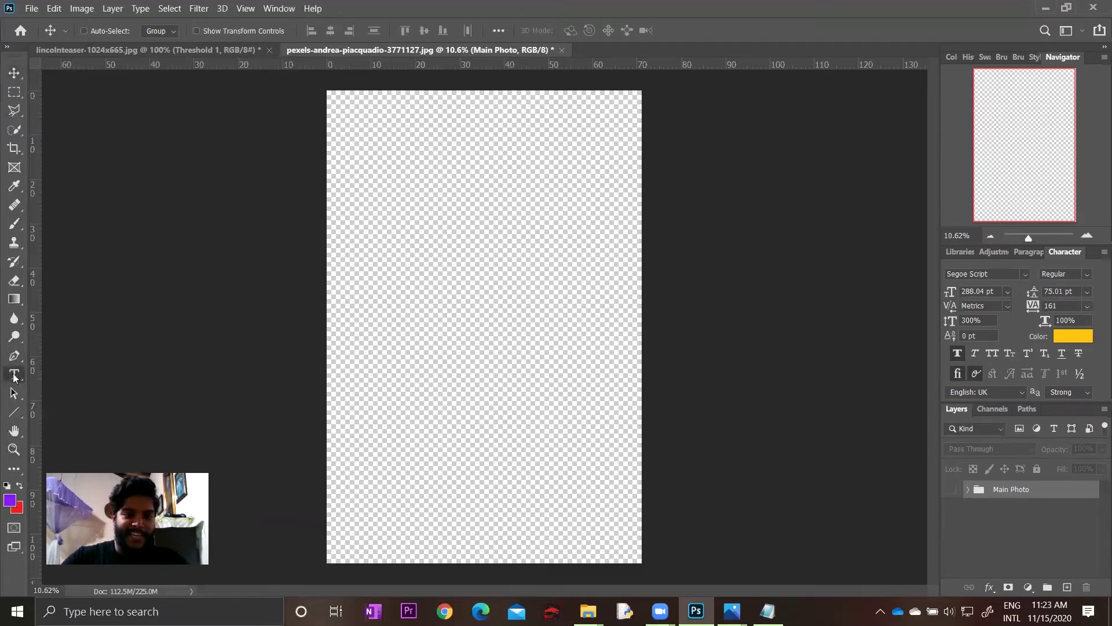
click(401, 149)
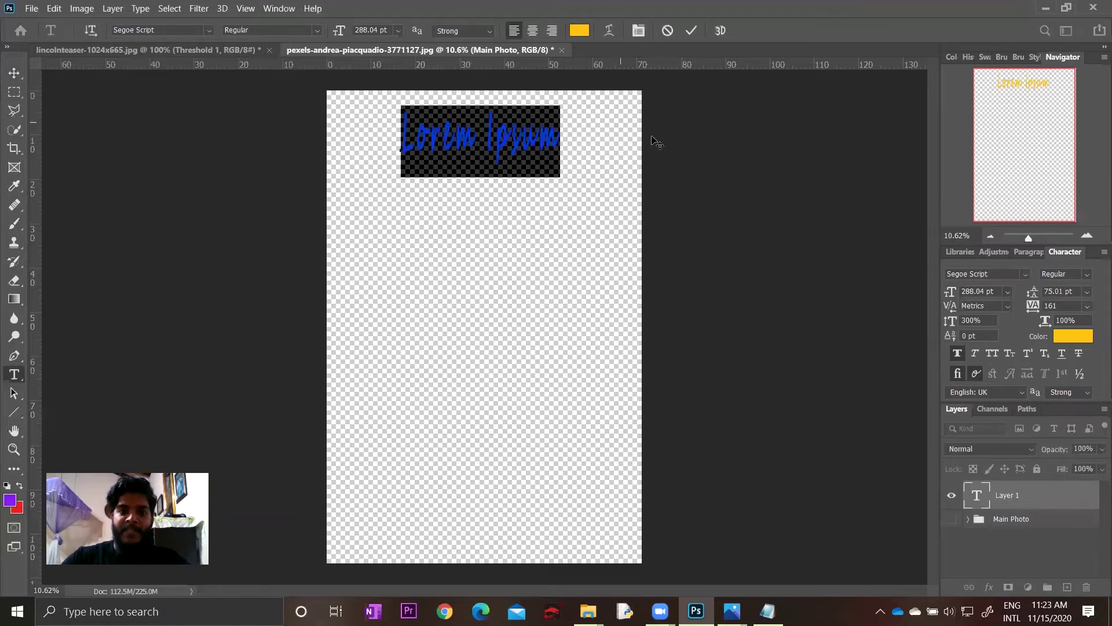
click(209, 30)
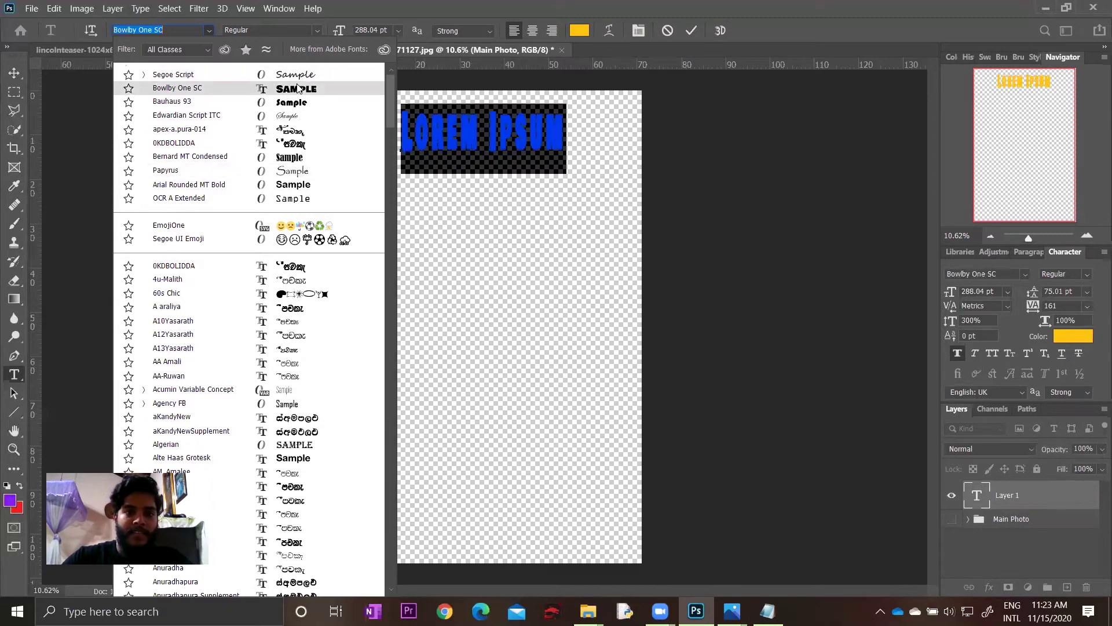
click(298, 88)
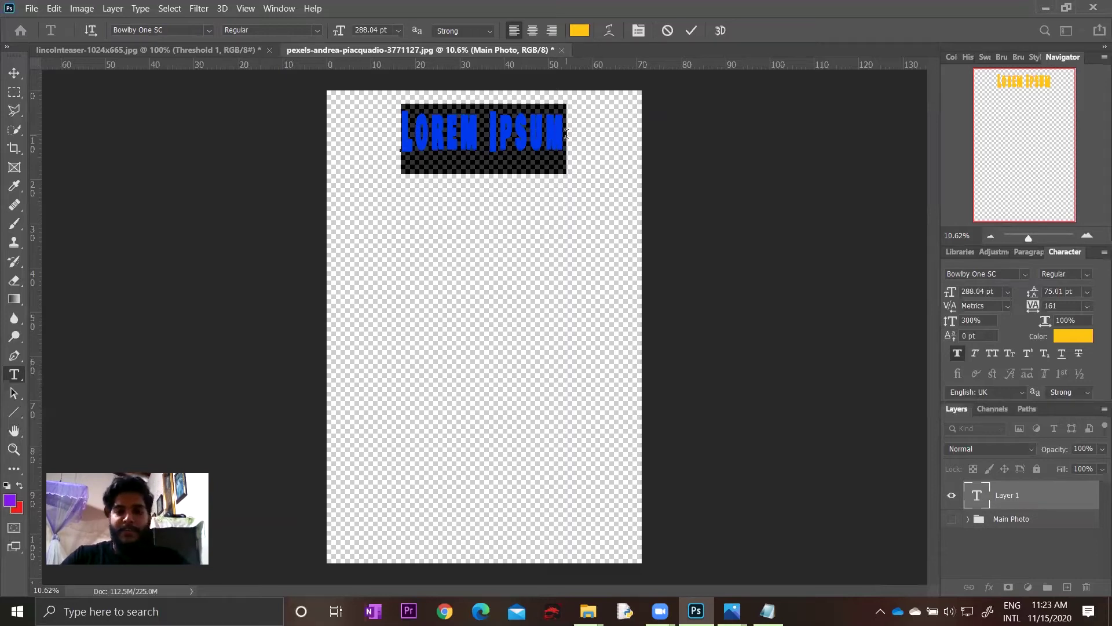
- Select all of the LOREM IPSUM text and set its colour to black
drag(564, 134, 384, 134)
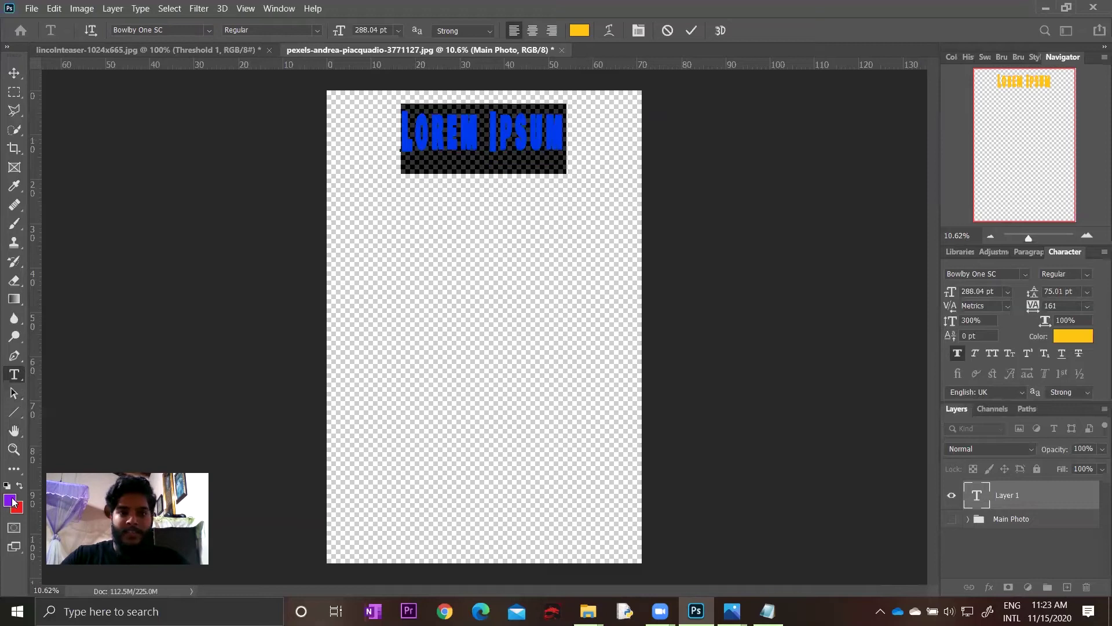
click(1072, 336)
drag(724, 359, 615, 446)
click(978, 231)
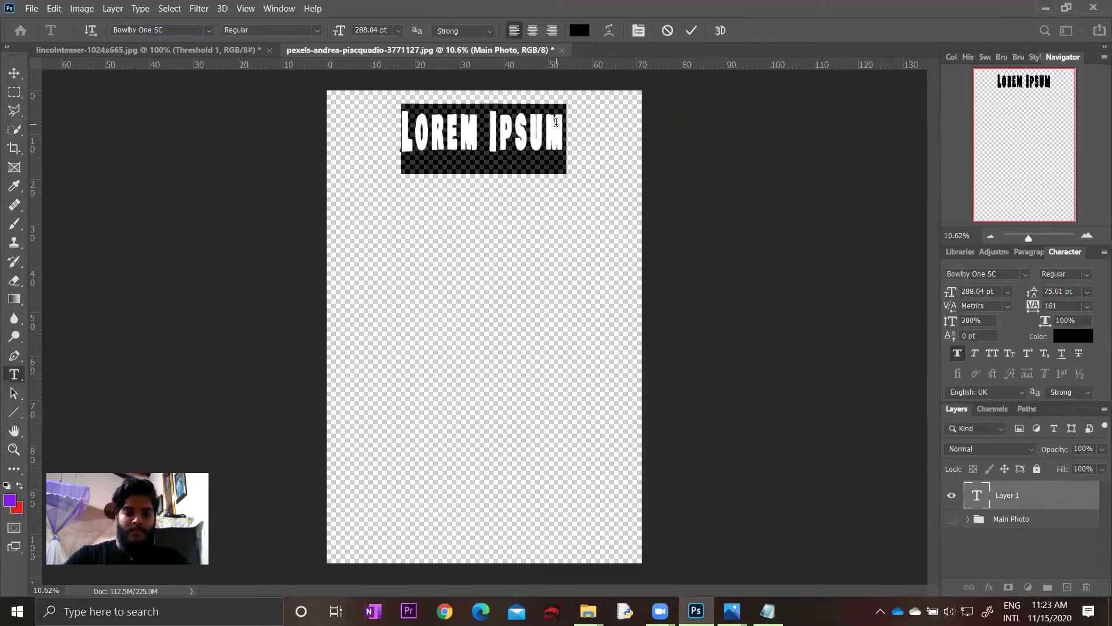
- Replace the placeholder with TEEN and stretch it to span the poster's top edge
text(Teen)
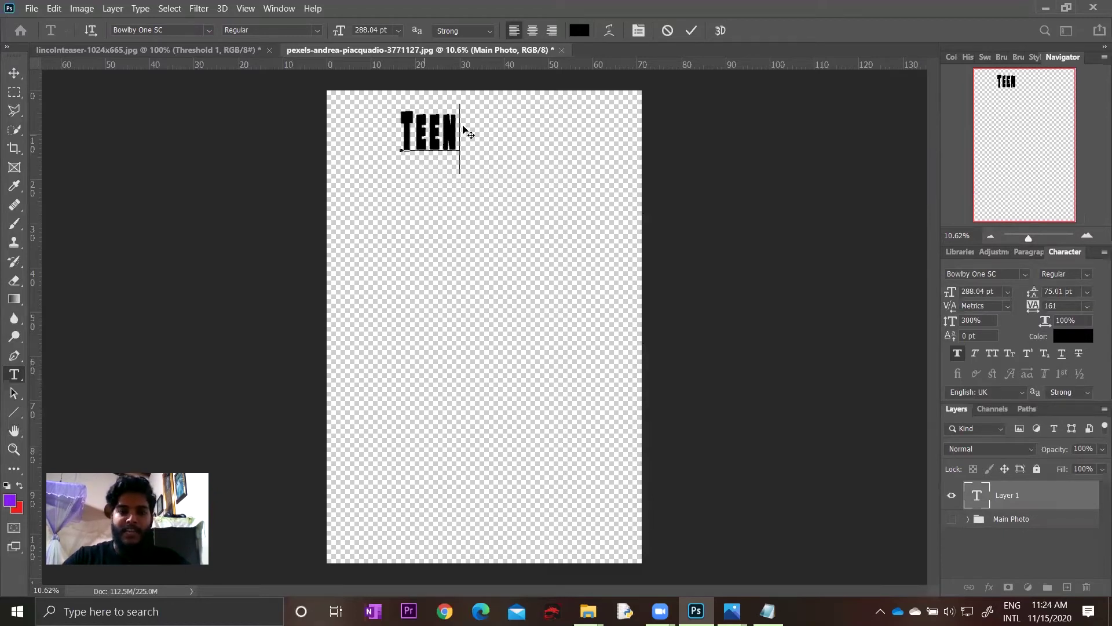
key(ctrl+t)
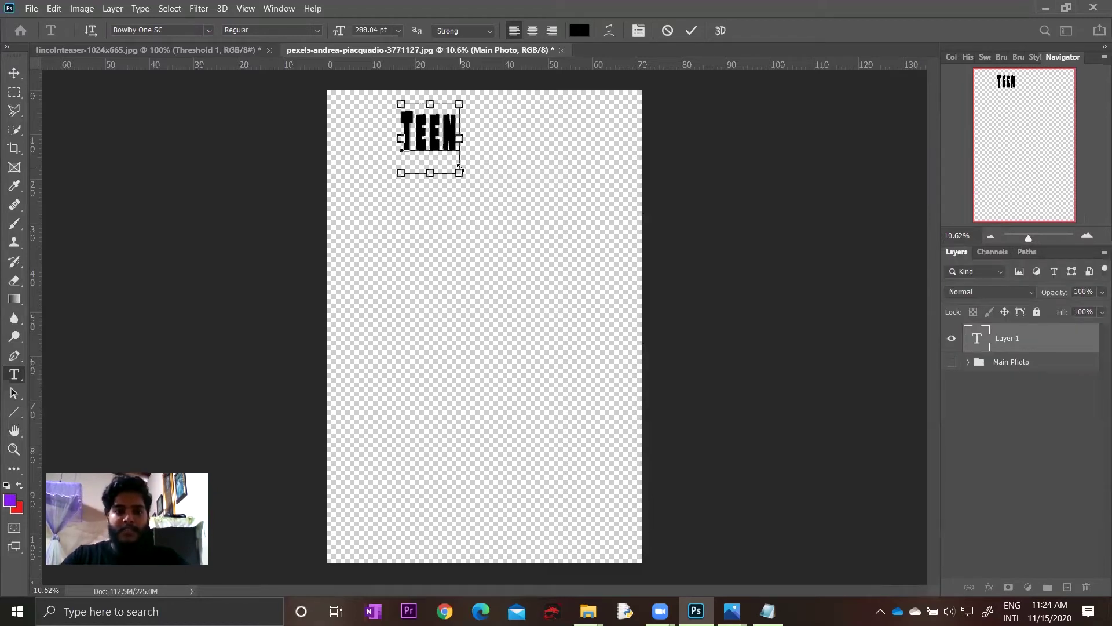
drag(459, 173, 638, 177)
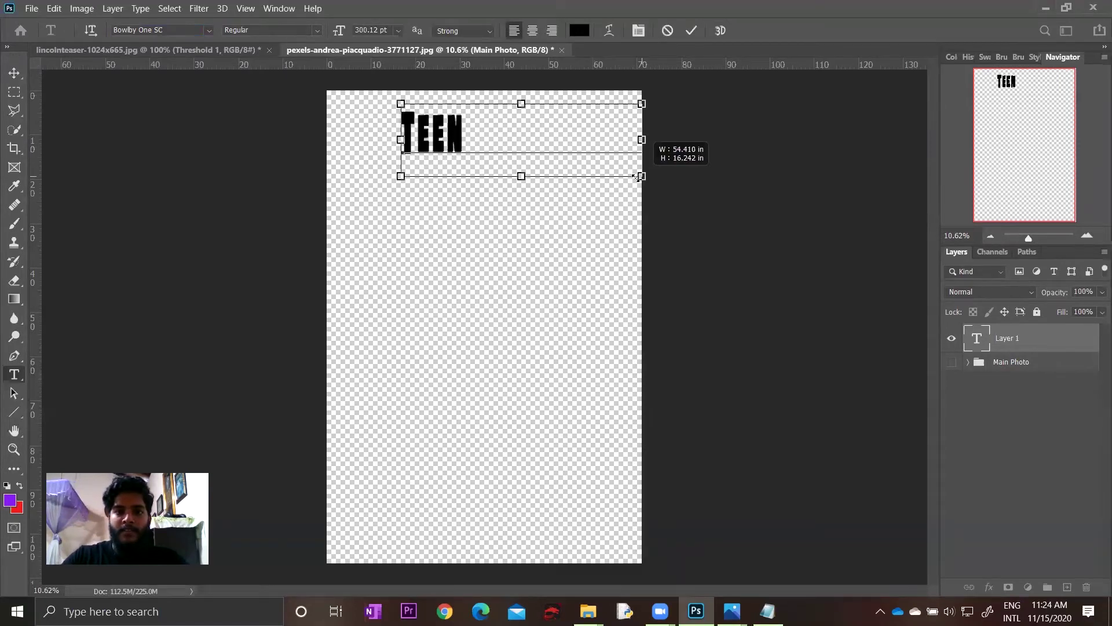
drag(637, 177, 637, 179)
drag(400, 179, 329, 181)
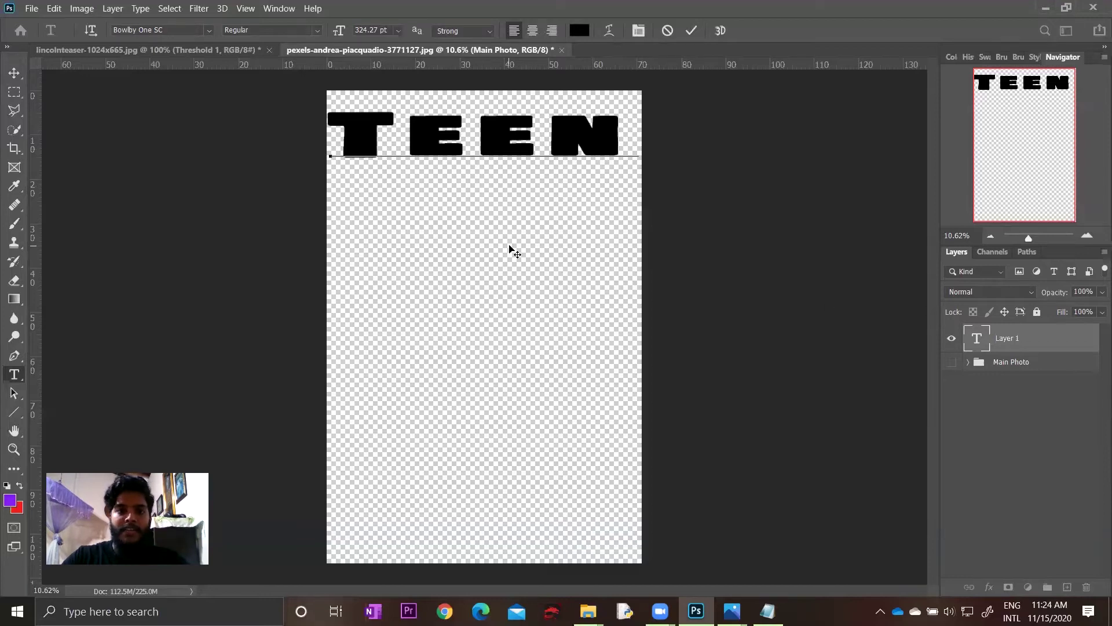
click(510, 251)
key(ctrl+t)
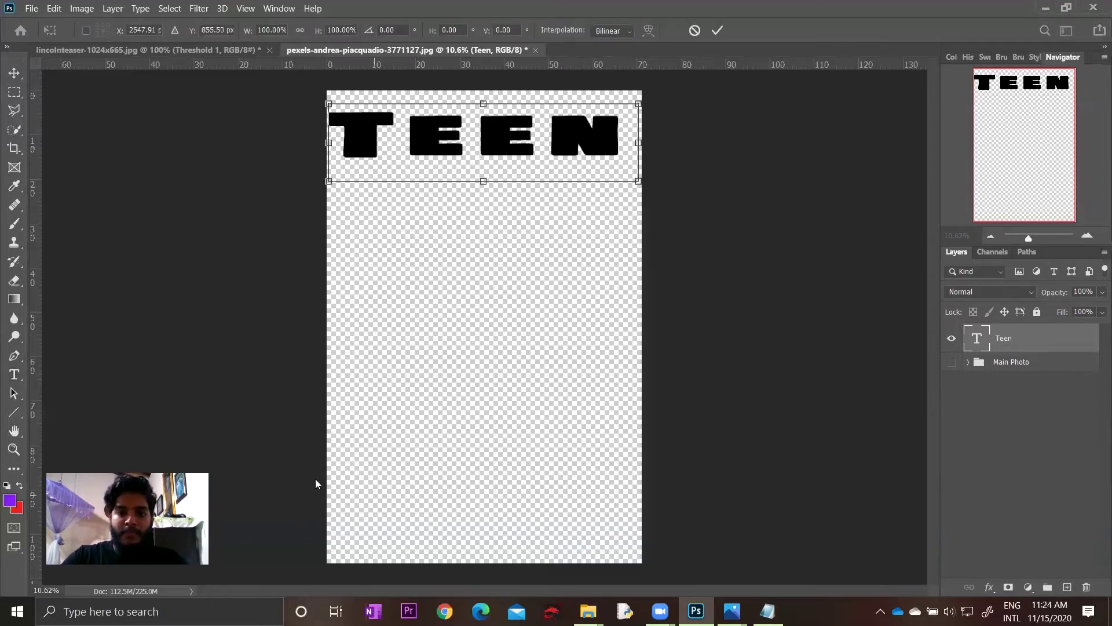
drag(484, 104, 483, 83)
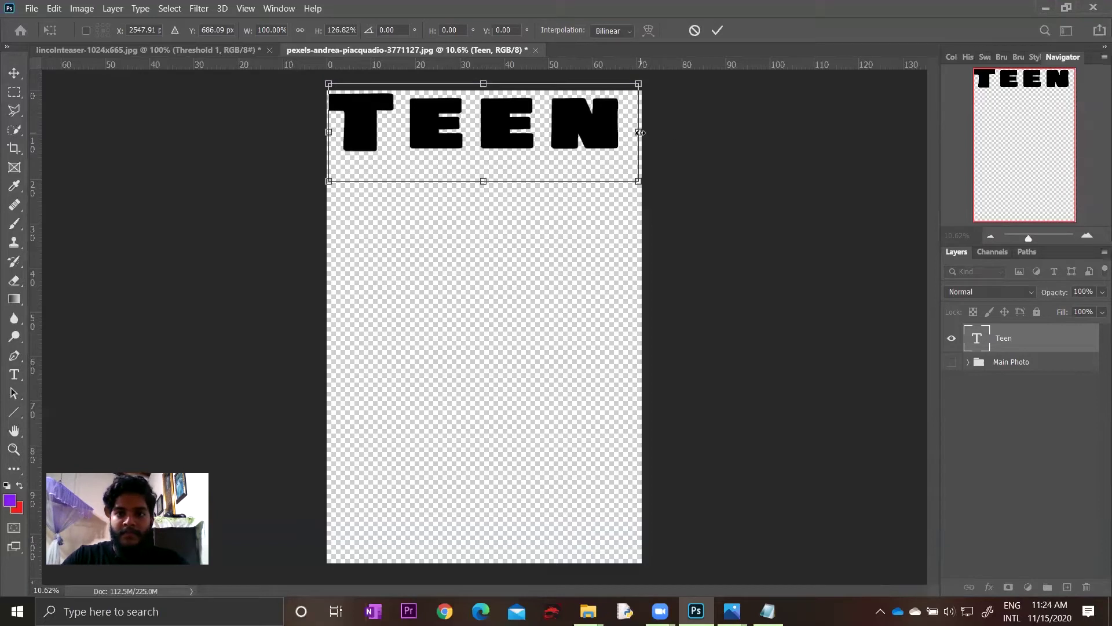
drag(639, 132, 659, 133)
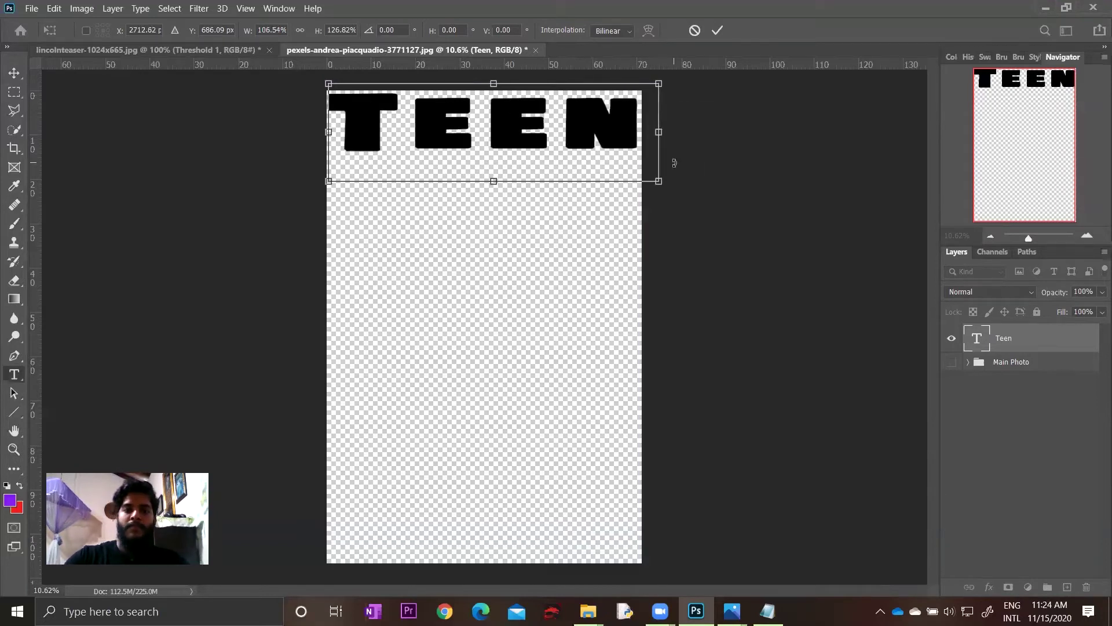
key(Return)
- Add the word HAIR below TEEN and begin rotating it
click(423, 210)
text(HAIR)
key(ctrl+Return)
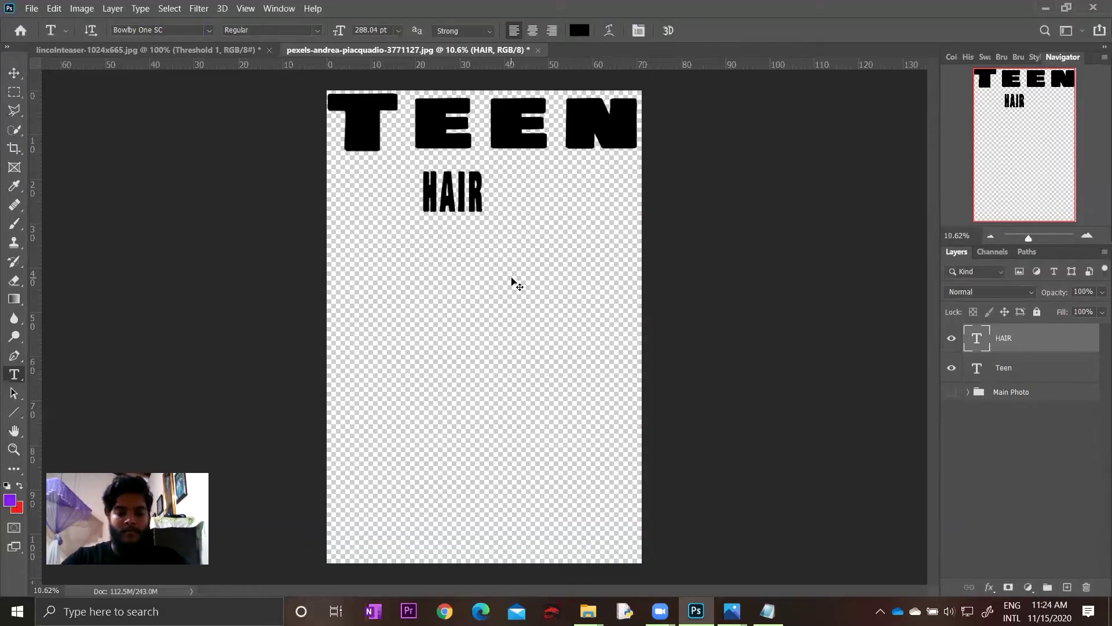
key(ctrl+t)
mouse_move(492, 242)
mouse_down()
mouse_move(415, 270)
mouse_move(519, 251)
mouse_up()
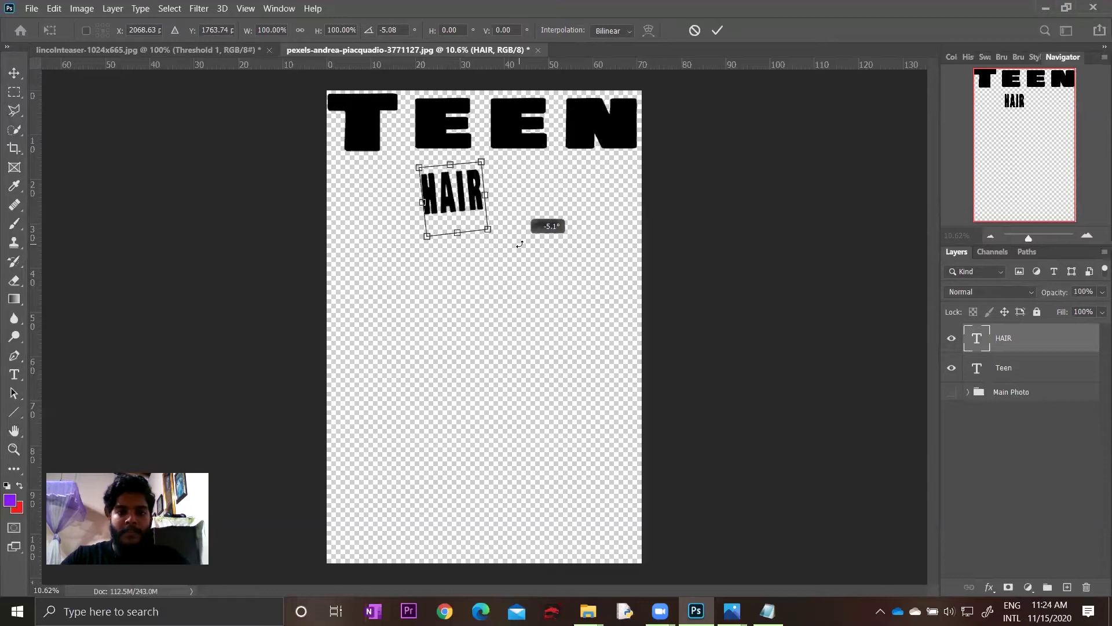
- Rotate HAIR a quarter turn so it runs vertically
mouse_move(518, 252)
mouse_down()
mouse_move(491, 285)
mouse_move(402, 273)
mouse_up()
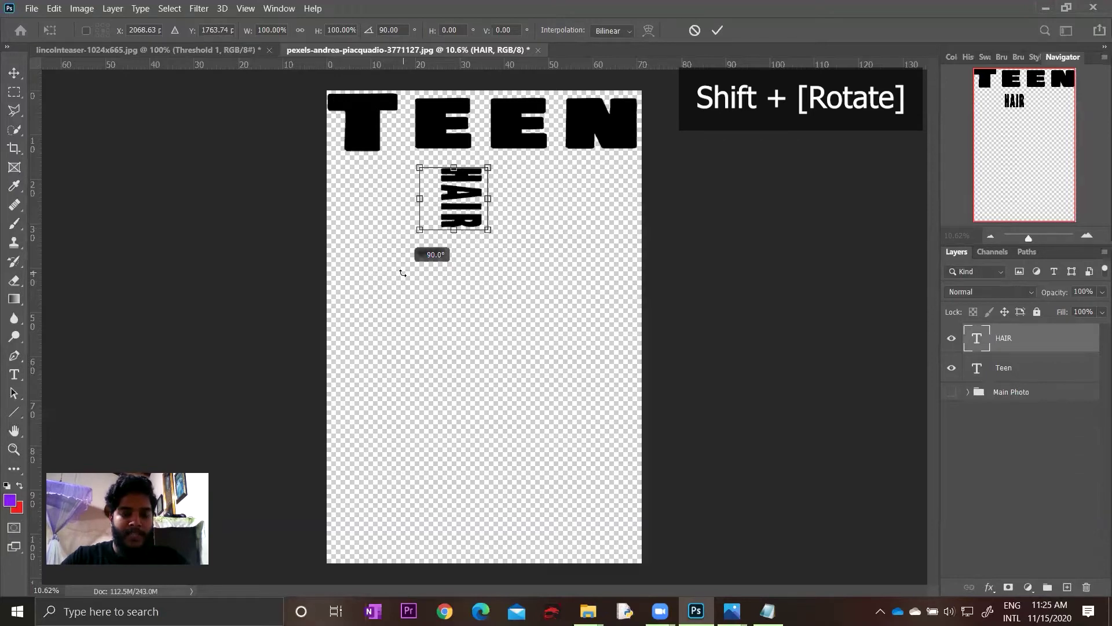
mouse_move(403, 272)
mouse_down()
mouse_move(497, 239)
mouse_move(445, 172)
mouse_move(472, 254)
mouse_move(522, 245)
mouse_up()
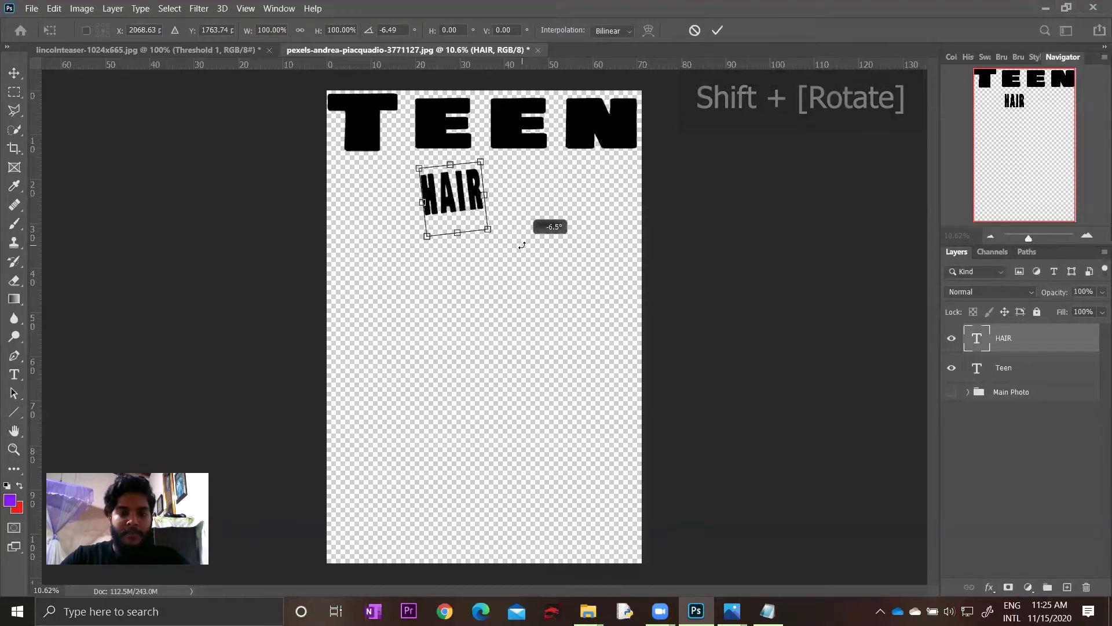
key(ctrl+z)
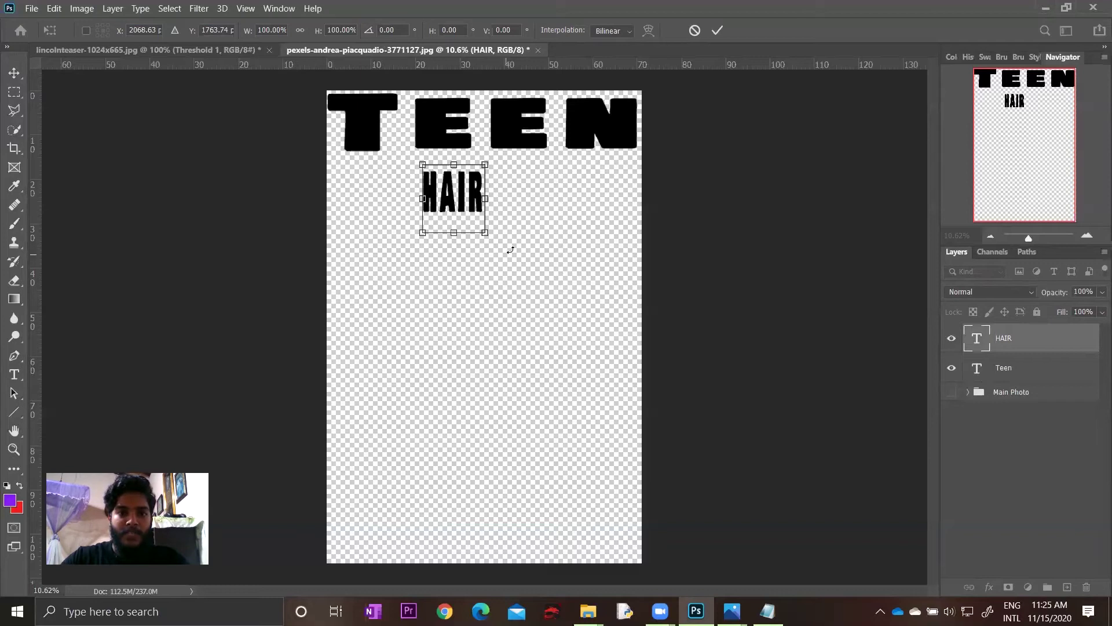
mouse_move(511, 251)
mouse_down()
mouse_move(441, 279)
mouse_move(401, 275)
mouse_up()
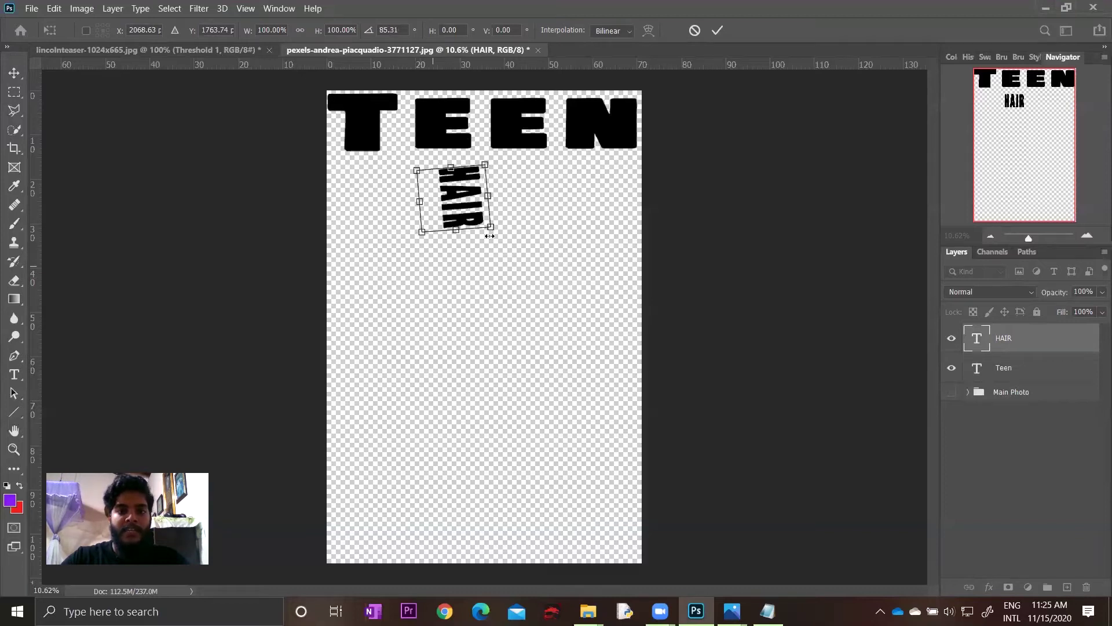
mouse_move(467, 253)
mouse_down()
mouse_move(483, 264)
mouse_move(394, 278)
mouse_up()
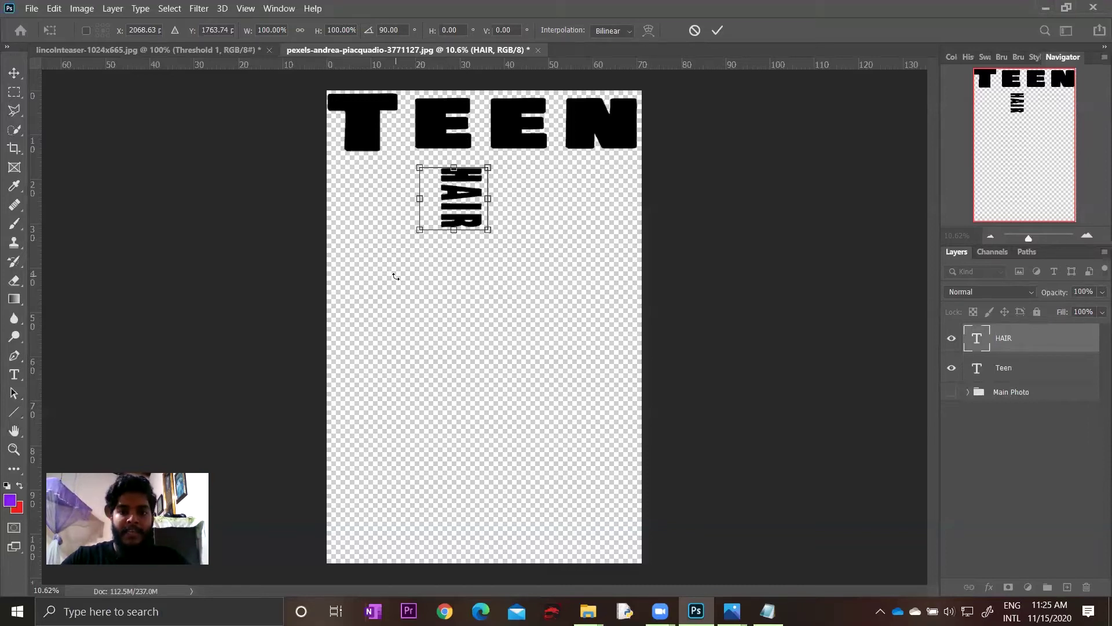
key(Return)
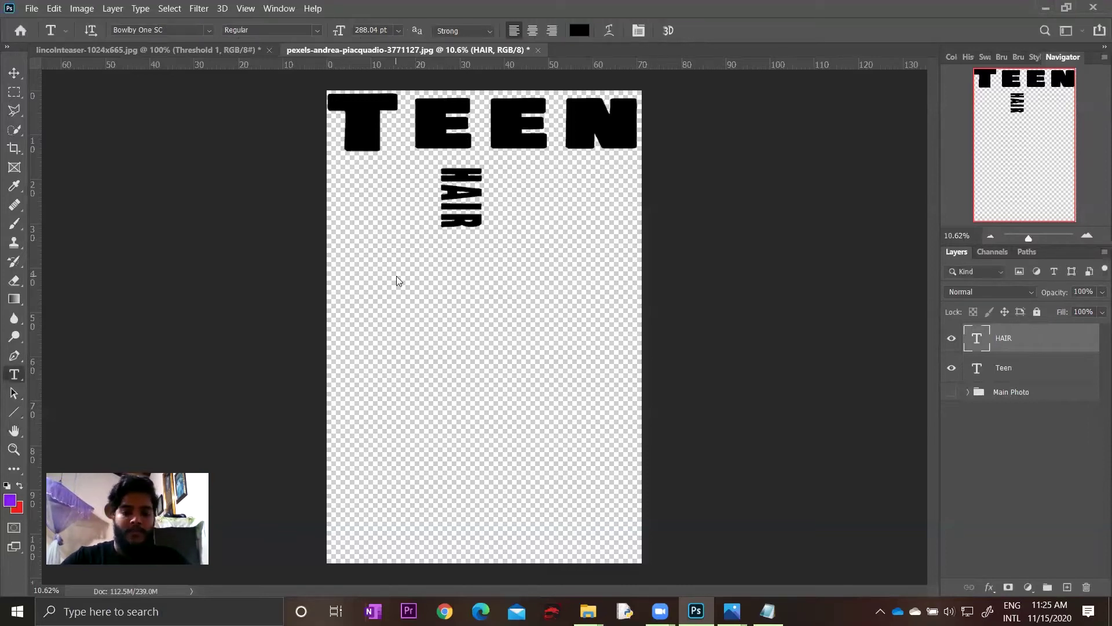
- Move HAIR to the left edge under TEEN and stretch it taller
key(v)
mouse_move(469, 193)
mouse_down()
mouse_move(356, 185)
mouse_move(340, 288)
mouse_up()
key(ctrl+t)
key(Return)
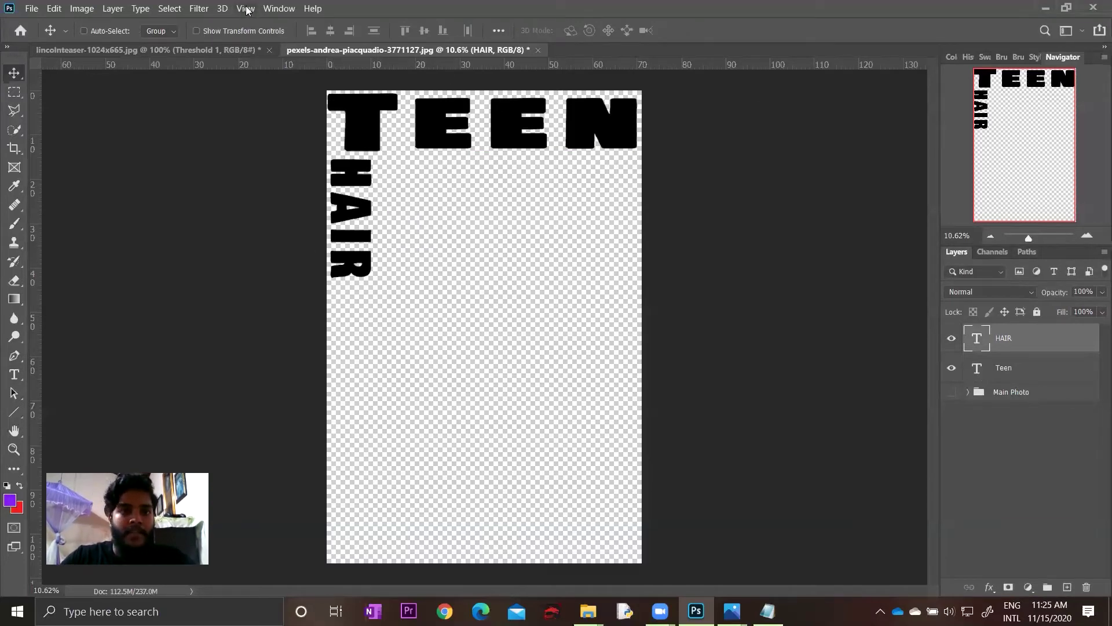
- Use the Character panel to tighten HAIR's tracking to 81
click(279, 8)
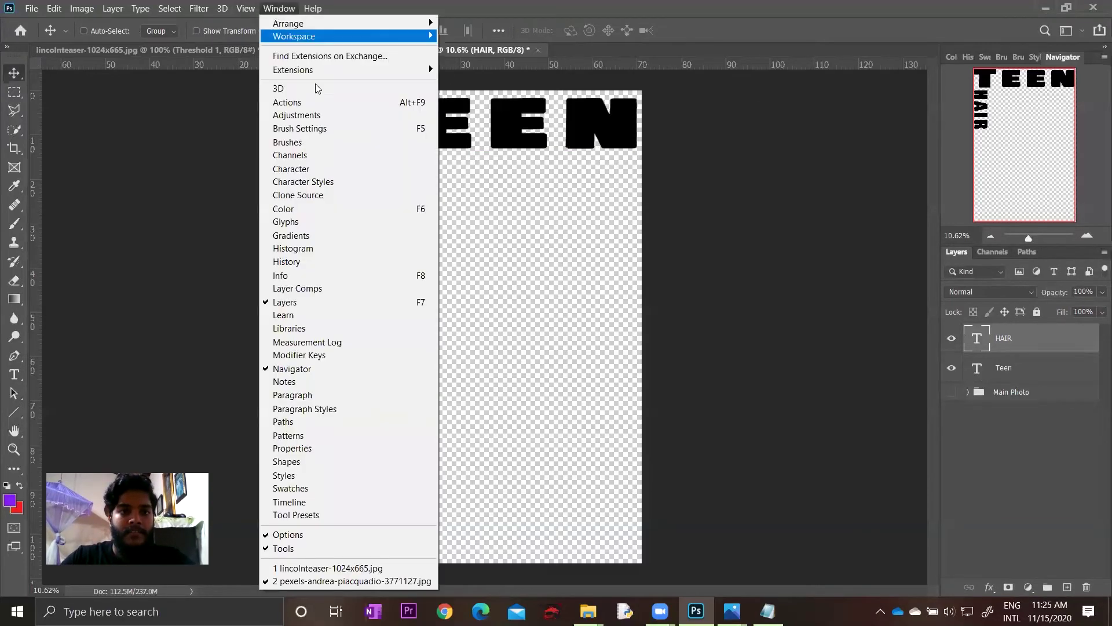
click(316, 173)
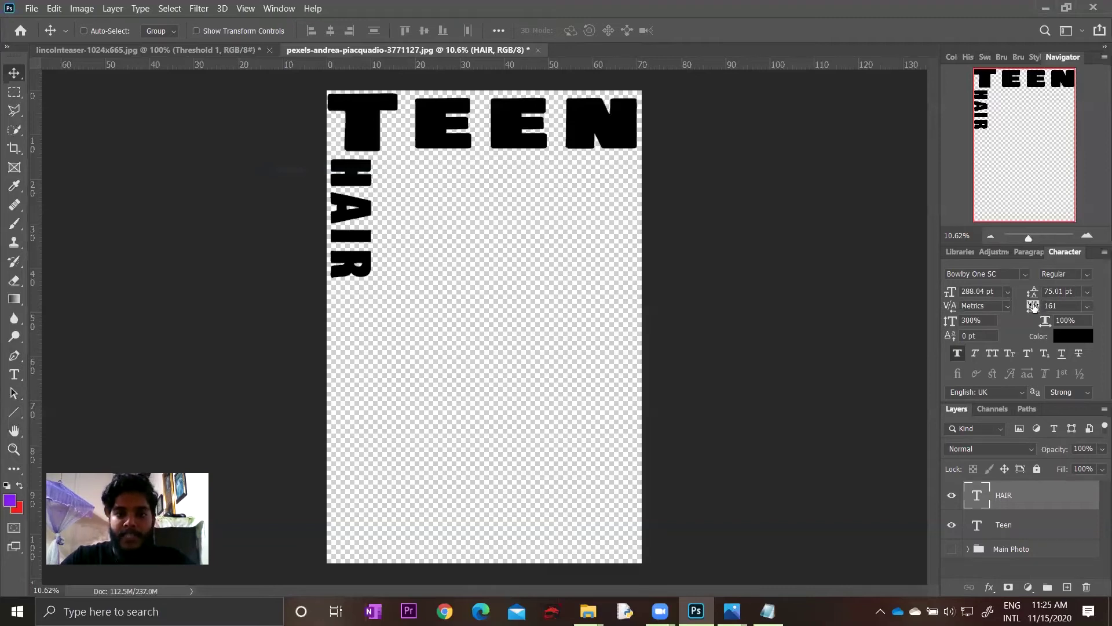
drag(1034, 307, 1026, 320)
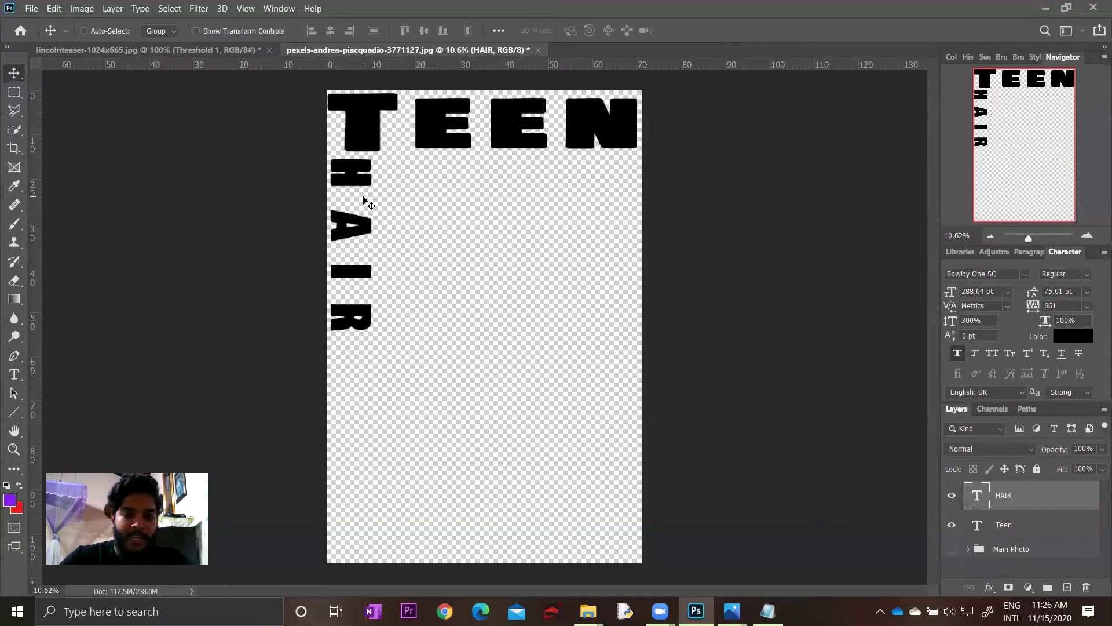
drag(1032, 306, 1015, 290)
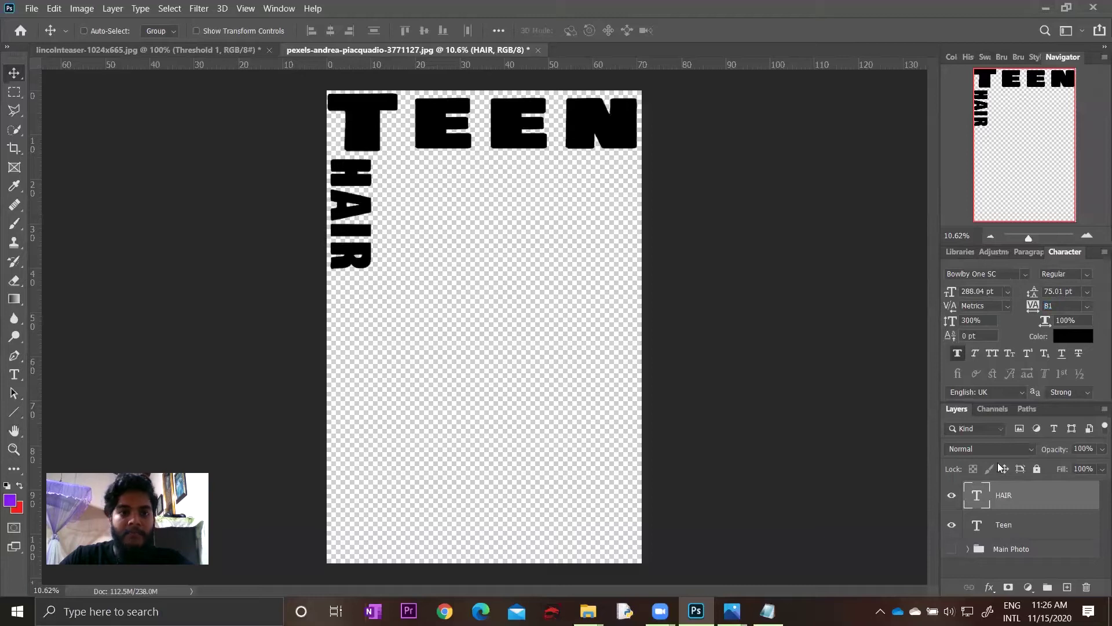
- Type the words STUDY and SOCIAL mid-poster, fixing the SOCIAL misspelling
key(t)
click(399, 353)
text(STUDY)
click(440, 390)
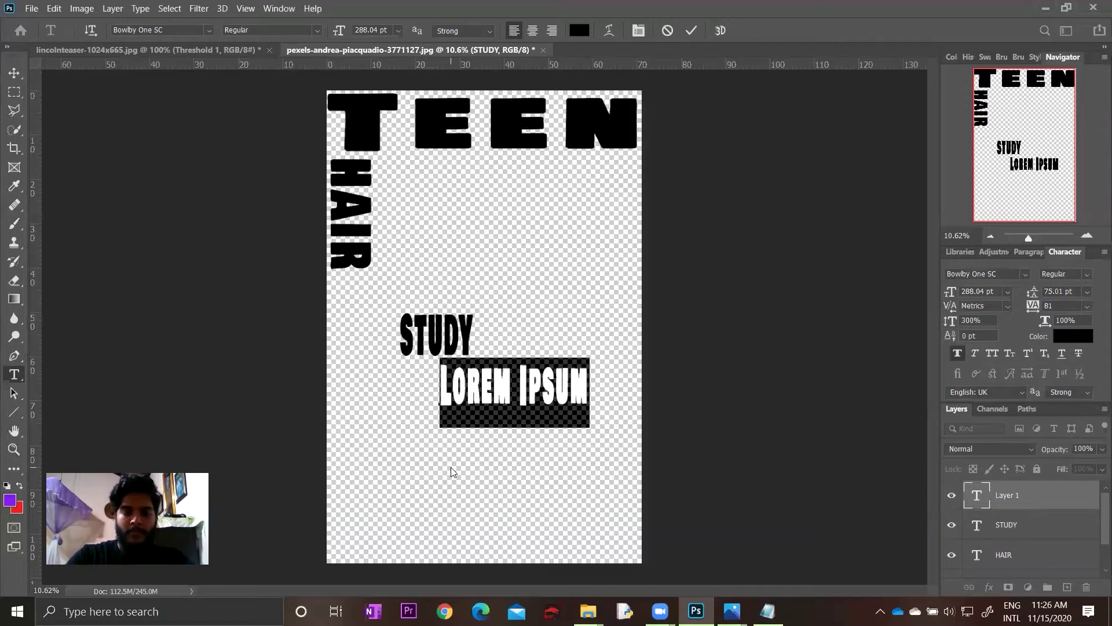
text(SOCIEL)
key(BackSpace)
key(BackSpace)
text(ALT)
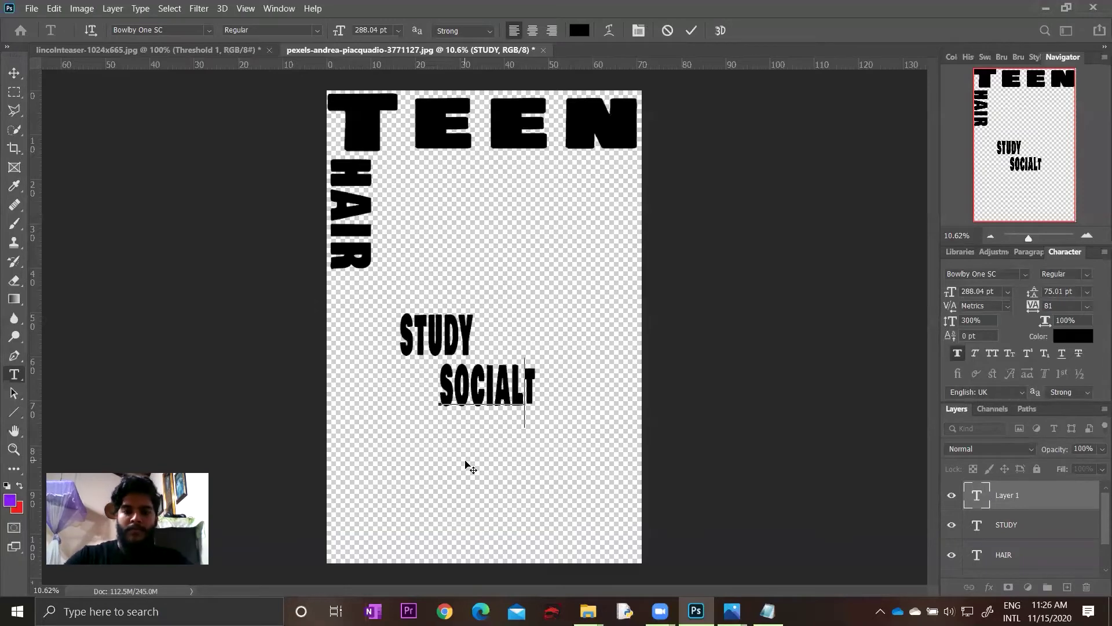
click(466, 461)
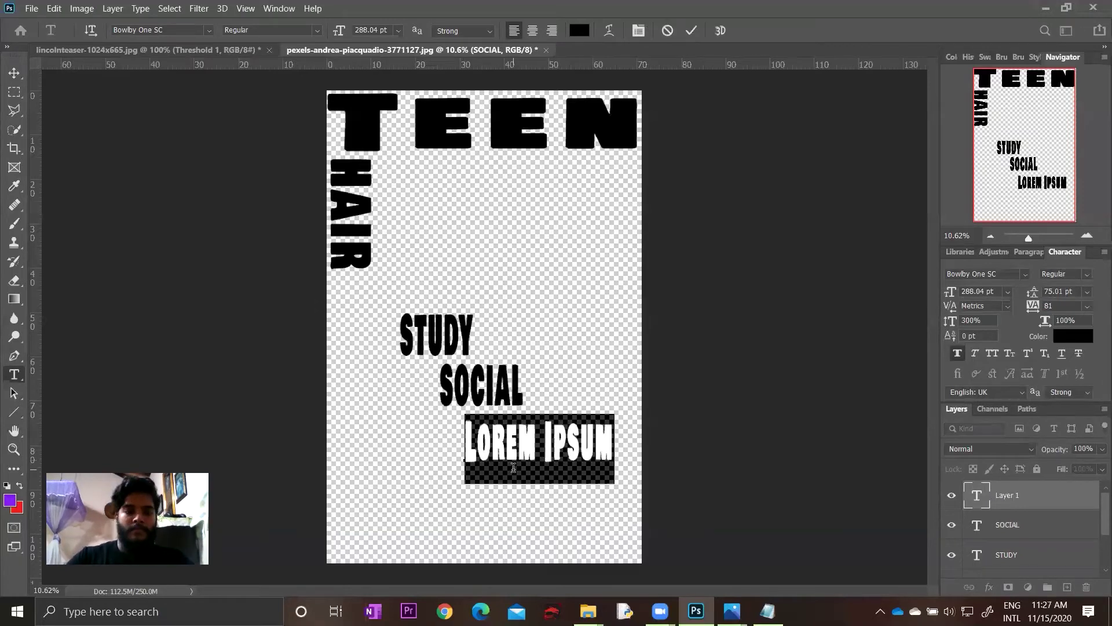
- Add the words FACEBOOK, MIDEA and FRIENDS to the poster
text(FACEBOOKt)
key(BackSpace)
click(460, 491)
text(MIDEA)
click(460, 536)
click(511, 284)
text(FRIENDS)
click(359, 451)
- Add the words MONEY, BEST and LOVE to the poster
text(MONEY)
click(390, 521)
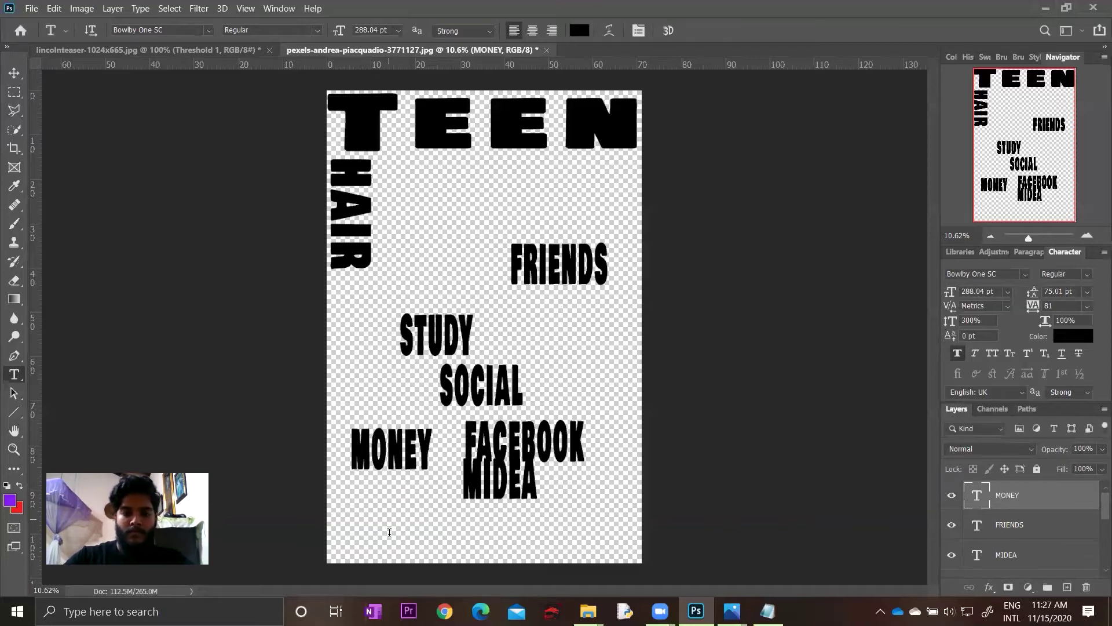
text(BEST)
click(521, 530)
text(LOVE)
click(542, 326)
- Add MOBILE and move it up beside HAIR near the top
text(MO)
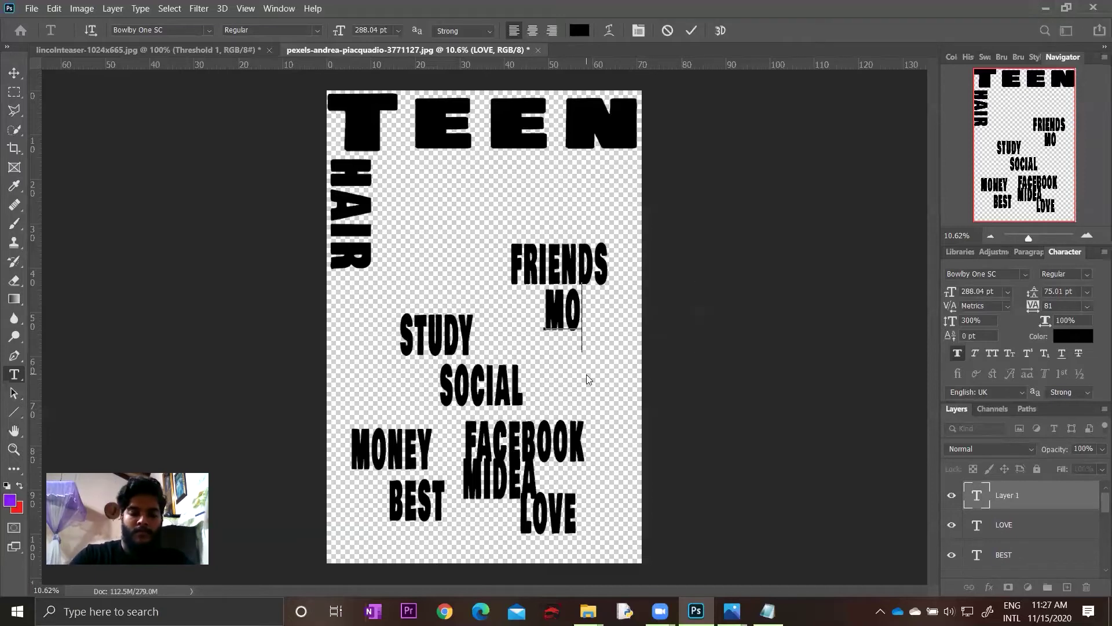
text(BILE)
key(ctrl+Return)
key(v)
drag(594, 368, 413, 181)
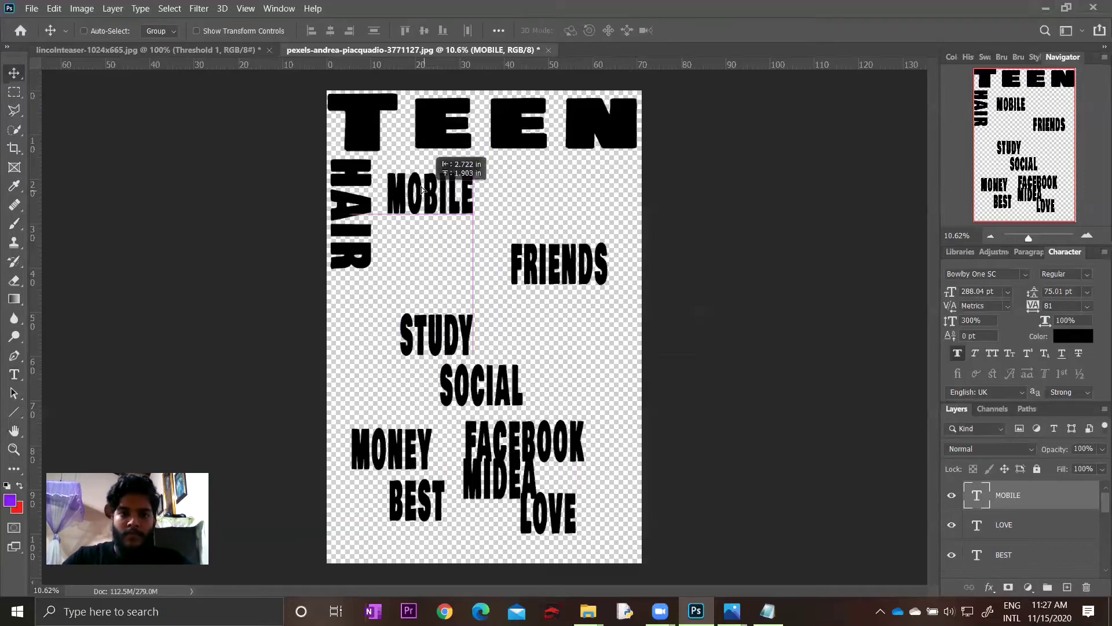
- Shrink MOBILE and shift FRIENDS, STUDY and SOCIAL to new positions
key(ctrl+t)
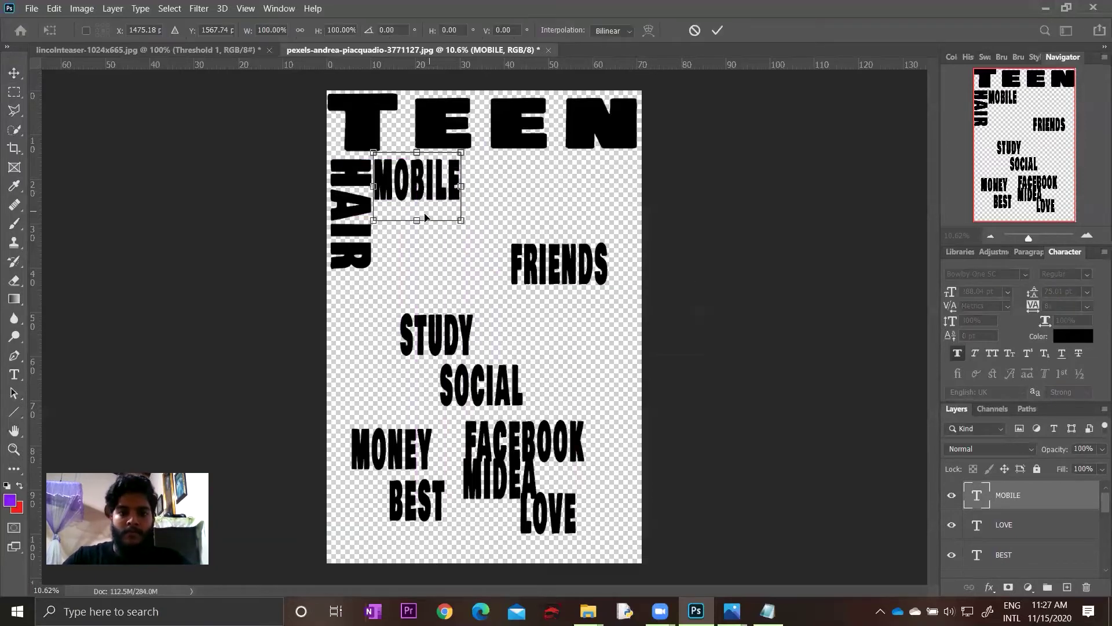
drag(461, 221, 438, 201)
key(Return)
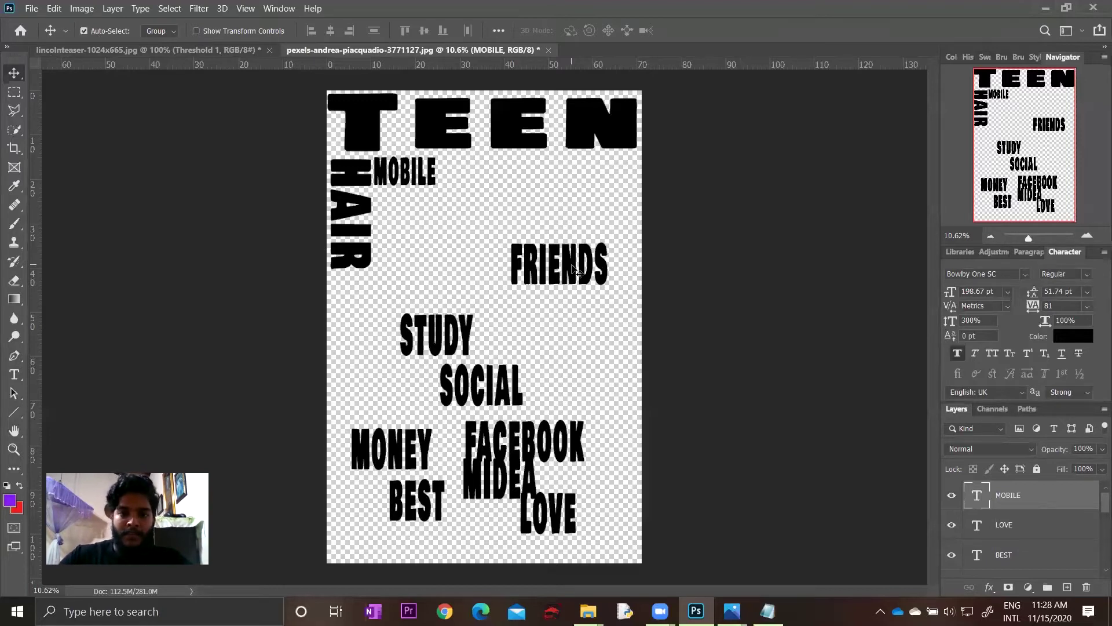
drag(575, 270, 521, 243)
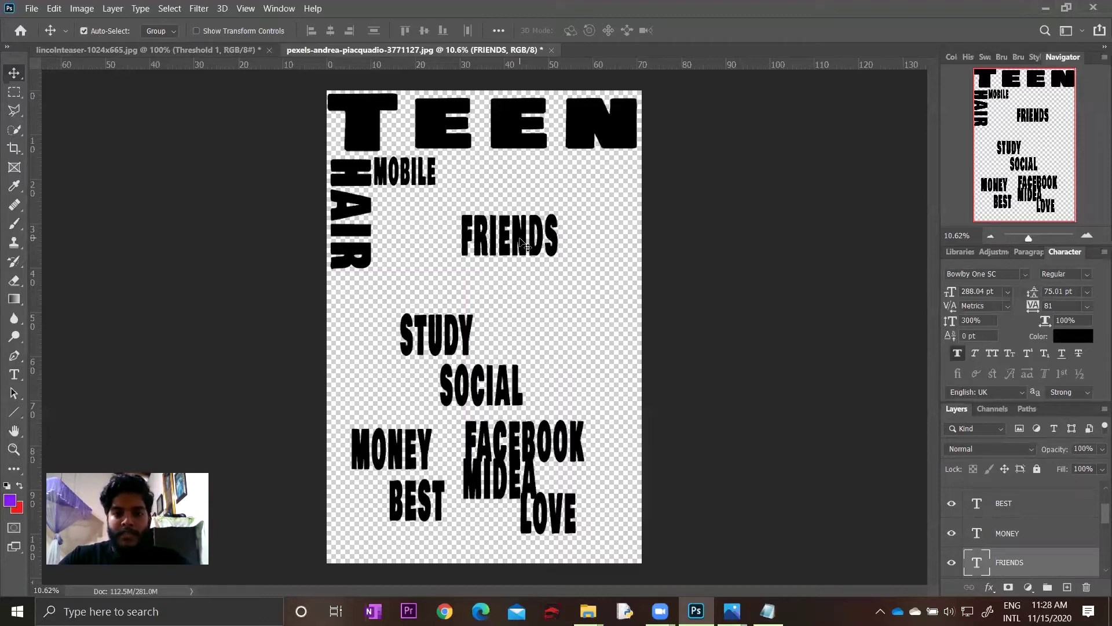
drag(436, 339, 536, 310)
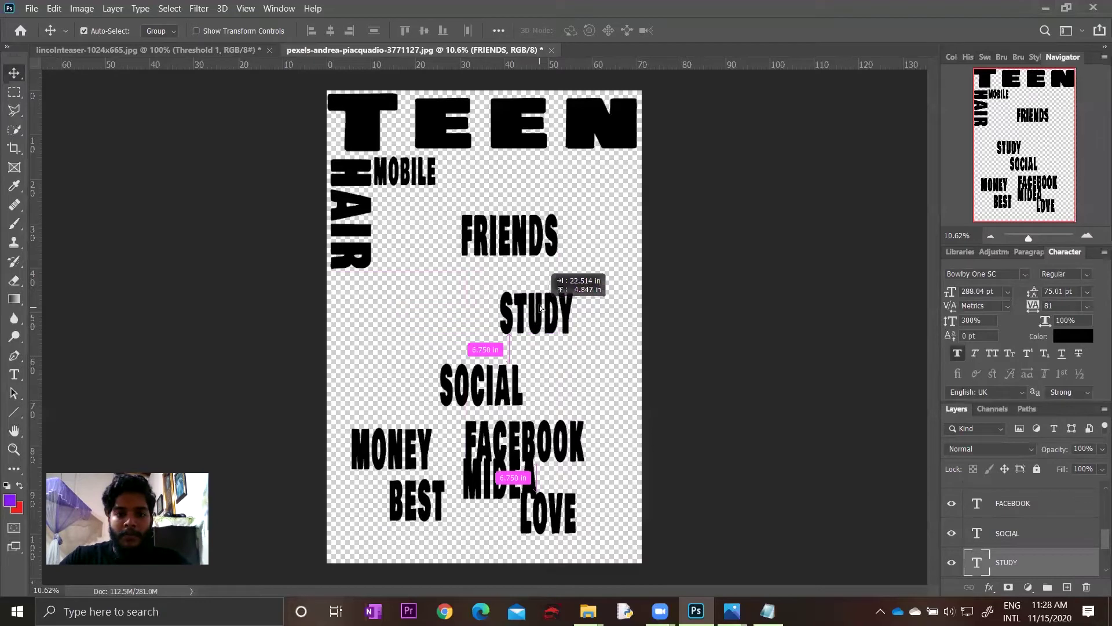
drag(460, 381, 385, 338)
- Stand FRIENDS vertically beside HAIR and bring LOVE up next to MOBILE
mouse_move(491, 237)
mouse_down()
mouse_move(503, 209)
mouse_move(512, 223)
mouse_up()
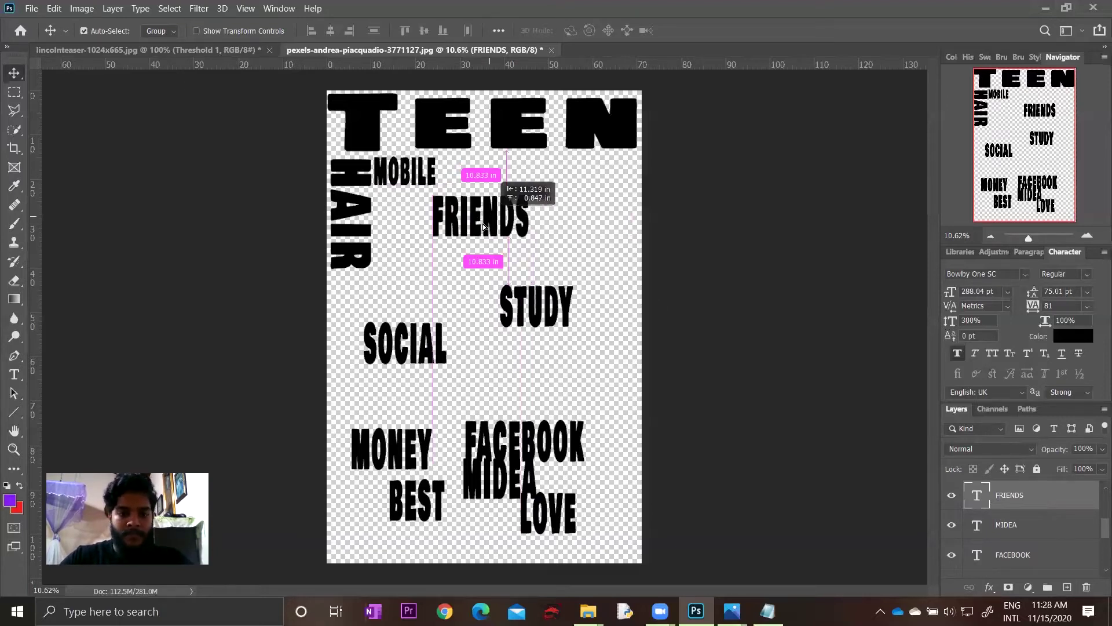
drag(538, 223, 480, 223)
key(ctrl+t)
mouse_move(535, 274)
mouse_down()
mouse_move(506, 279)
mouse_move(491, 249)
mouse_move(398, 255)
mouse_move(398, 269)
mouse_up()
mouse_move(559, 517)
mouse_down()
mouse_move(451, 213)
mouse_move(477, 180)
mouse_up()
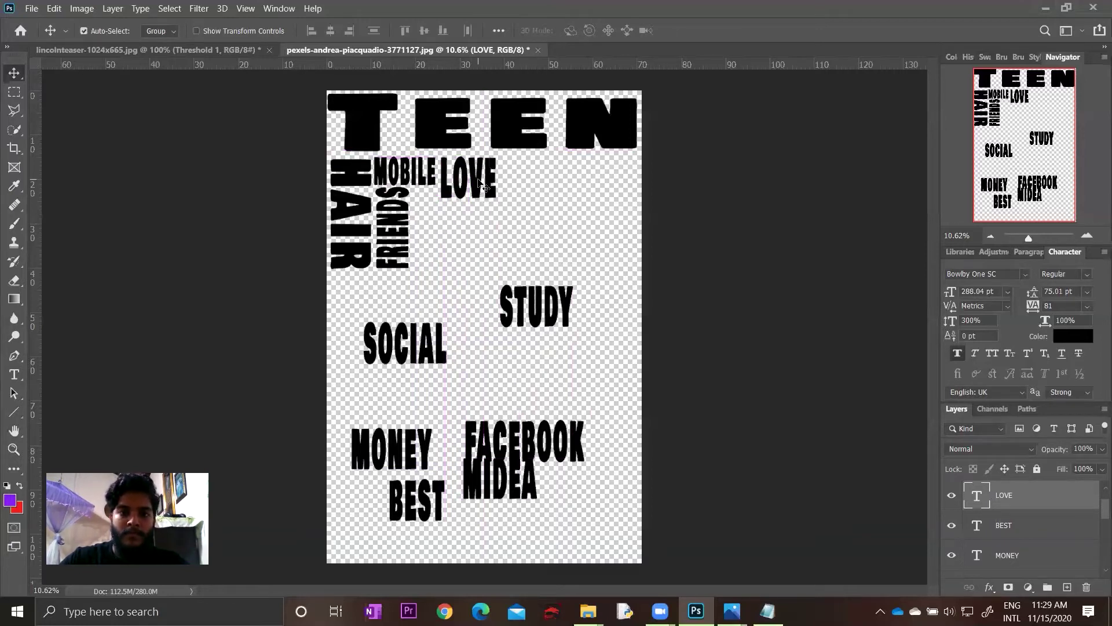
- Add $$$$$ and rotate and stretch it vertically beside FRIENDS
key(t)
click(473, 260)
text($$$)
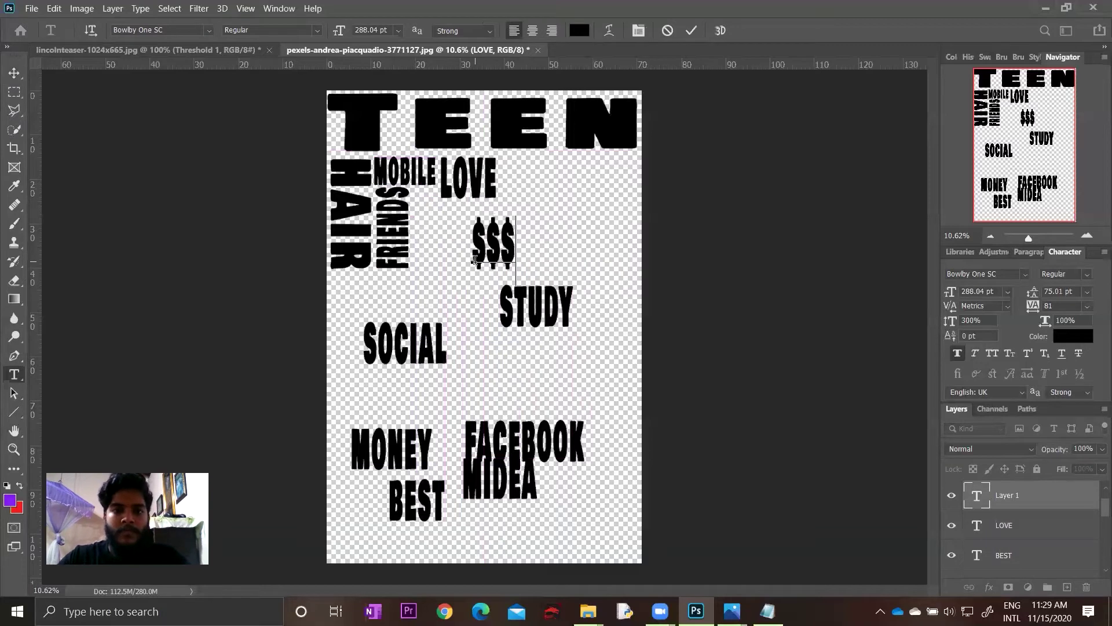
text($$)
key(ctrl+Return)
key(ctrl+t)
mouse_move(545, 286)
mouse_down()
mouse_move(539, 213)
mouse_move(447, 226)
mouse_up()
drag(426, 268, 427, 273)
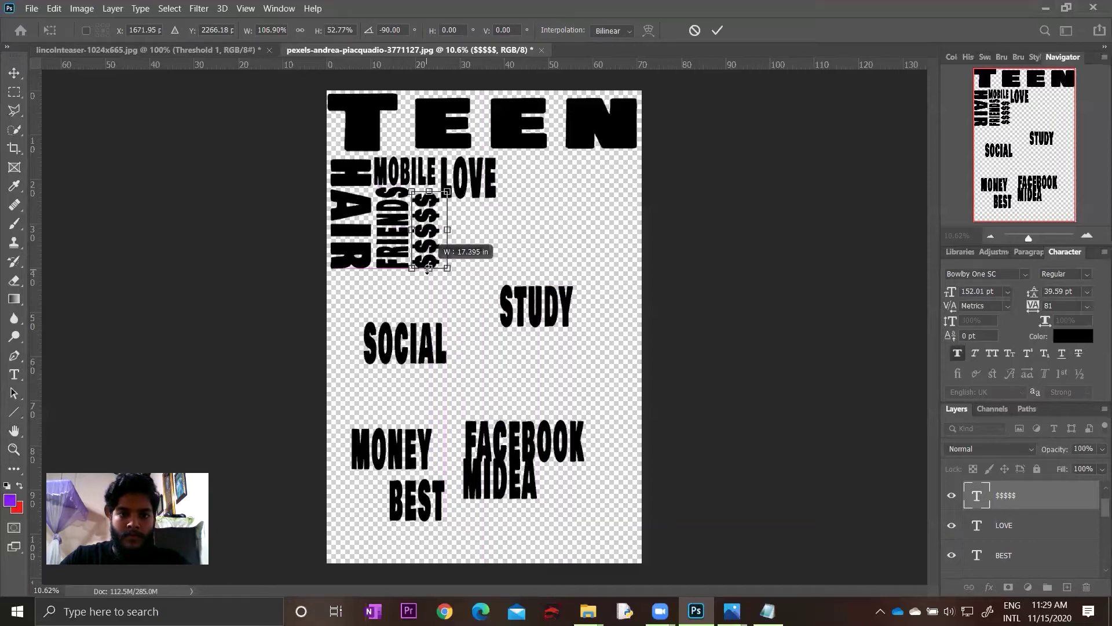
drag(429, 192, 482, 176)
key(Return)
- Move STUDY beside $$$$$, enlarge it and nudge it up under LOVE
mouse_move(539, 327)
mouse_down()
mouse_move(485, 246)
mouse_move(631, 269)
mouse_move(608, 261)
mouse_move(641, 250)
mouse_up()
key(ctrl+t)
drag(586, 286, 584, 285)
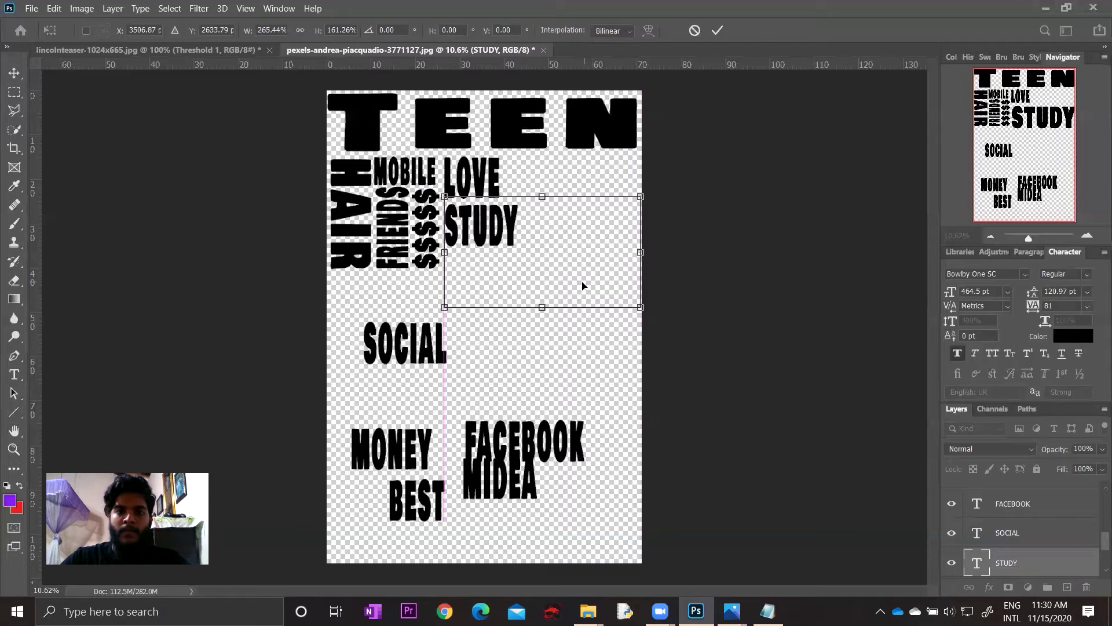
key(shift+Up)
key(shift+Up)
key(shift+Up)
key(shift+Up)
key(shift+Up)
key(Up)
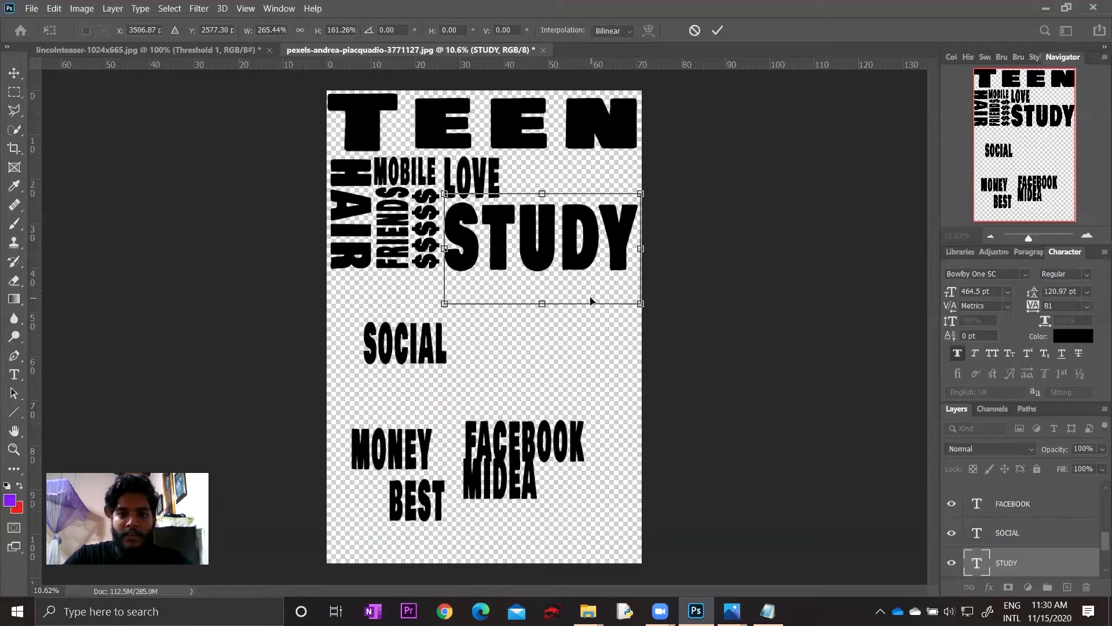
key(Up)
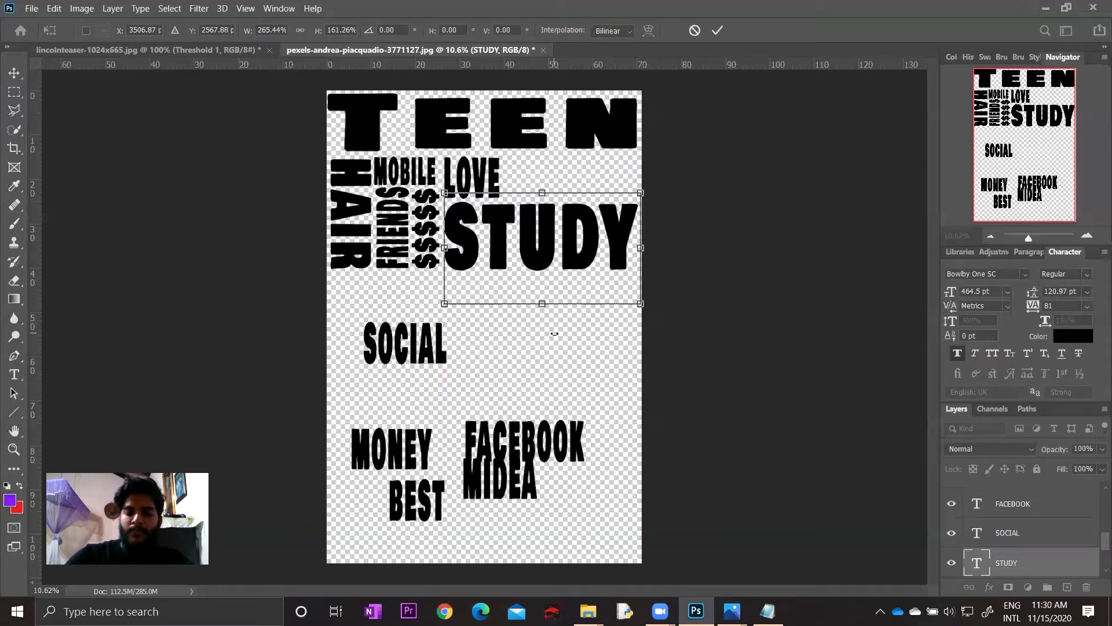
key(Return)
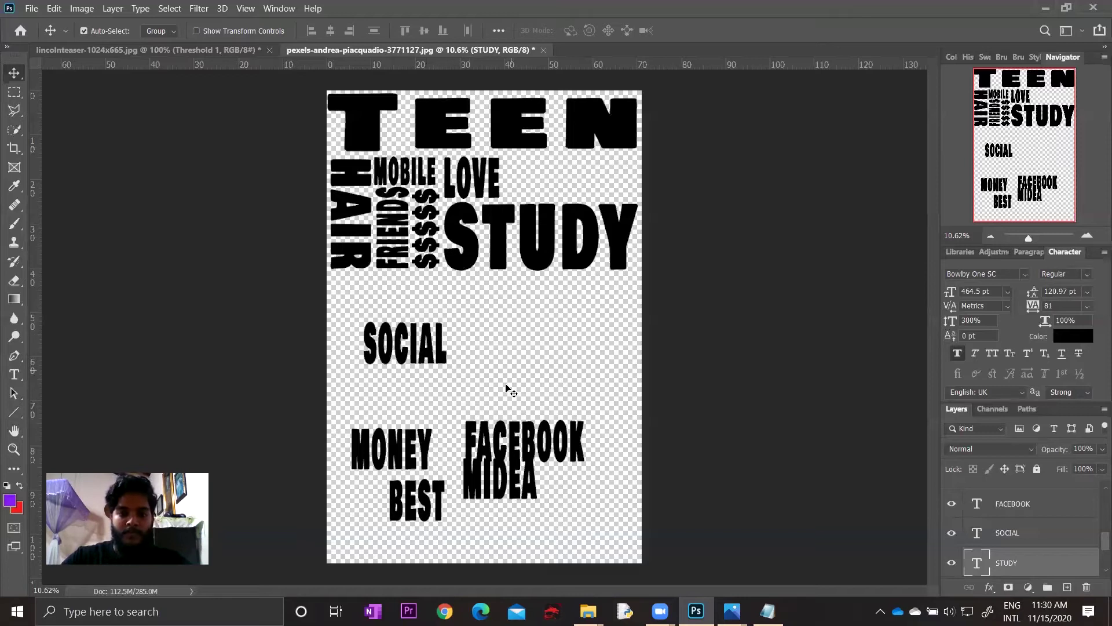
- Place BEST beside LOVE, rotated vertical, and widen MONEY beside it to the poster edge
mouse_move(429, 494)
mouse_down()
mouse_move(545, 165)
mouse_move(547, 213)
mouse_move(518, 179)
mouse_up()
key(ctrl+t)
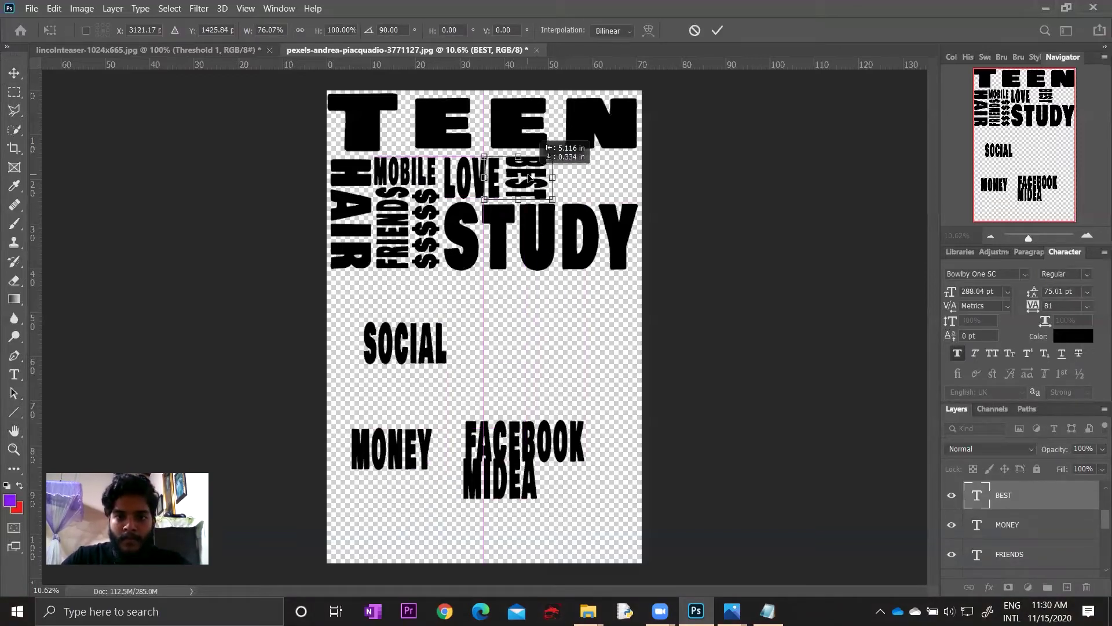
key(Return)
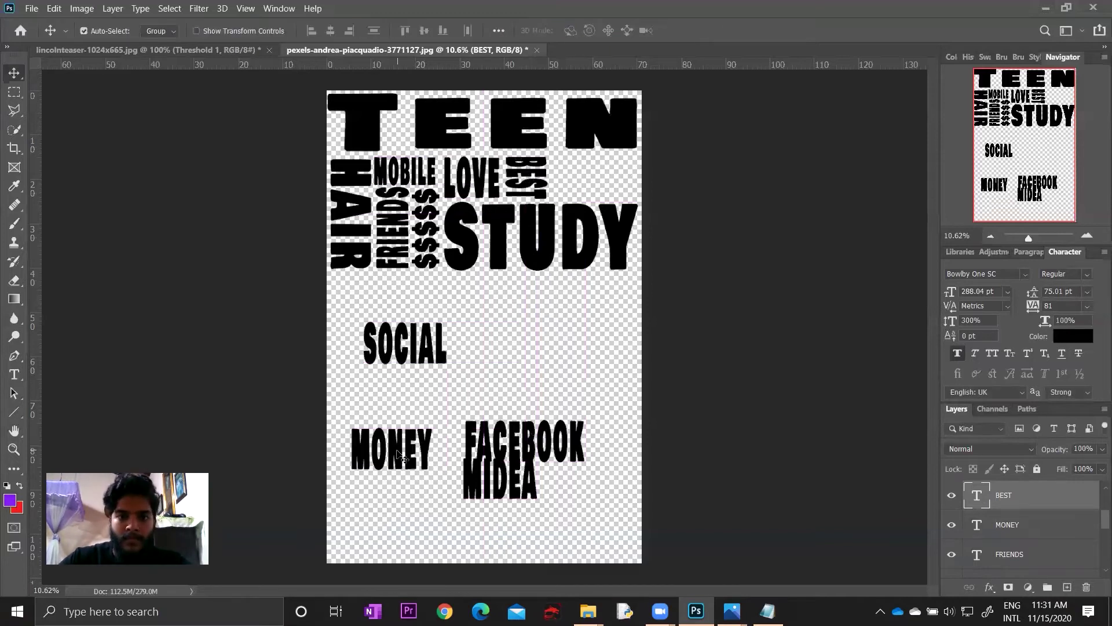
drag(396, 448, 599, 177)
key(ctrl+t)
drag(633, 218, 641, 220)
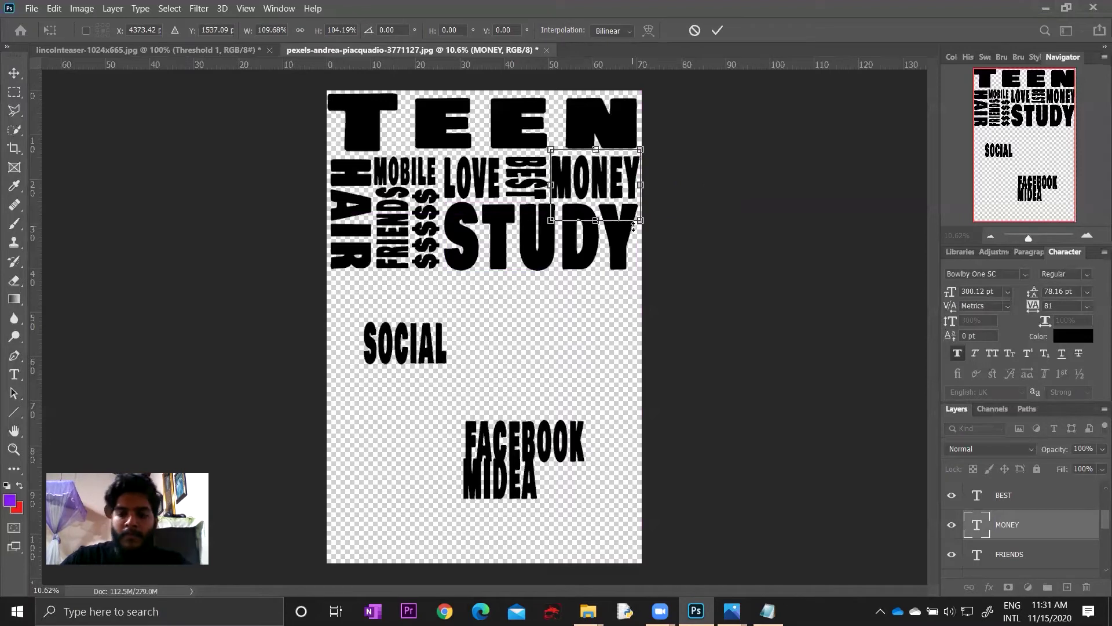
key(Return)
- Fit SOCIAL under HAIR, enlarged much taller and narrowed to fill the gap
drag(413, 350, 371, 300)
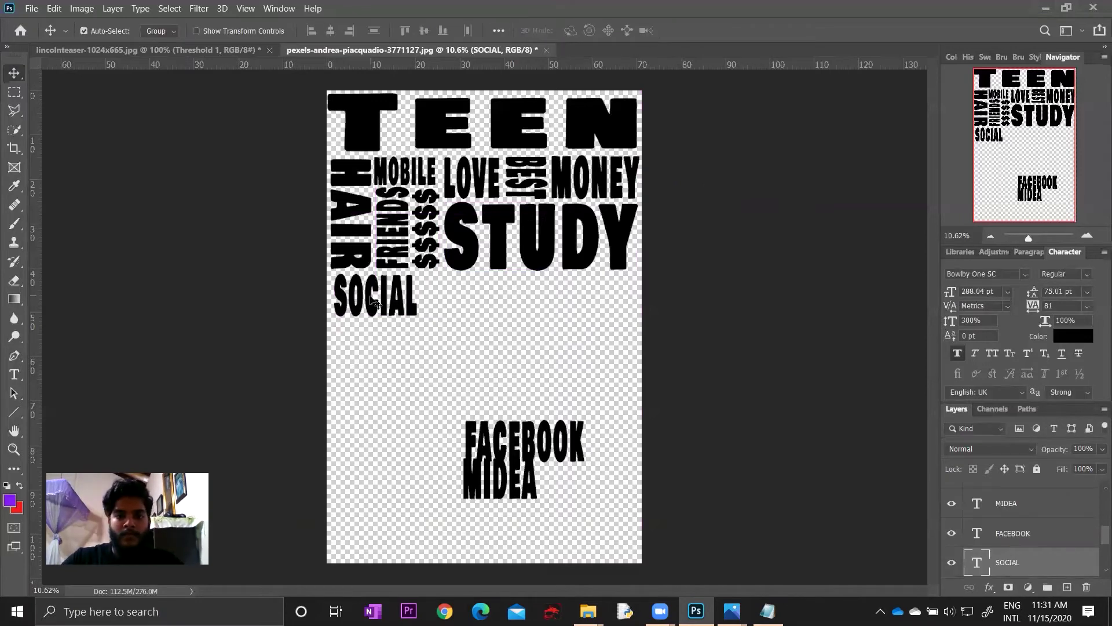
key(ctrl+t)
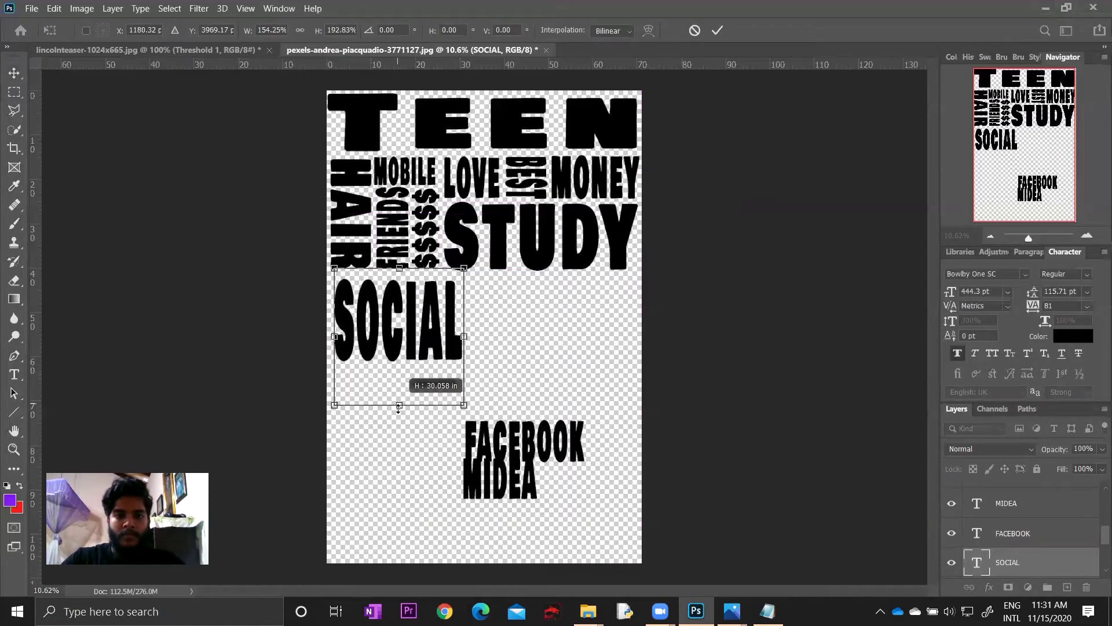
drag(375, 316, 399, 429)
drag(467, 354, 449, 351)
drag(389, 311, 385, 301)
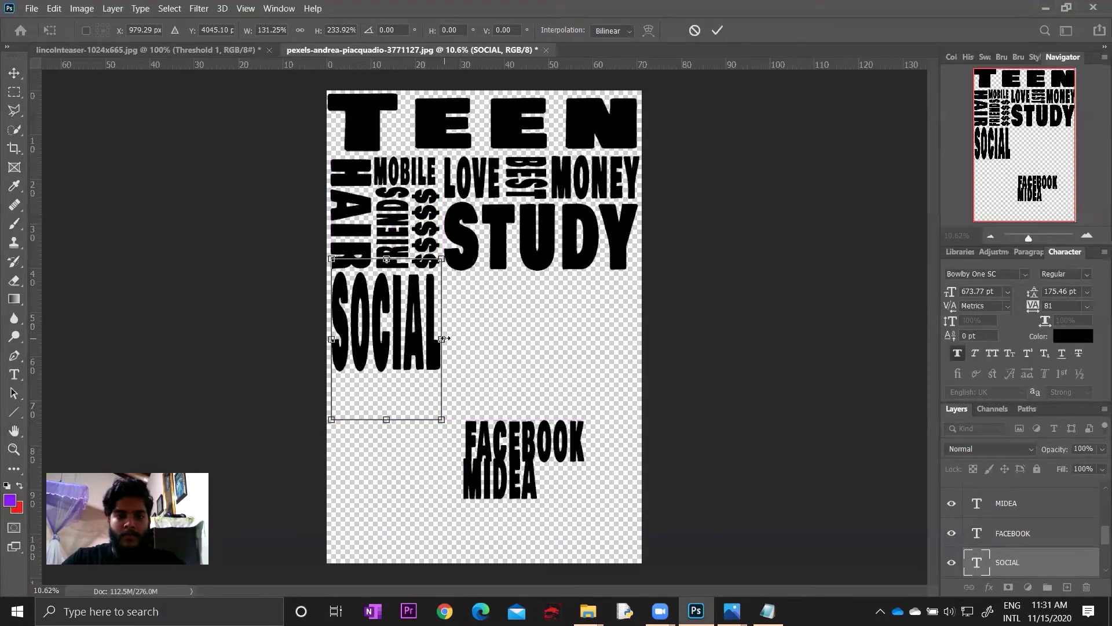
key(Return)
- Set FACEBOOK beside SOCIAL and MIDEA vertical at 90° beside FACEBOOK, down to SOCIAL's baseline
mouse_move(506, 433)
mouse_down()
mouse_move(372, 392)
mouse_move(488, 288)
mouse_up()
drag(507, 472, 553, 393)
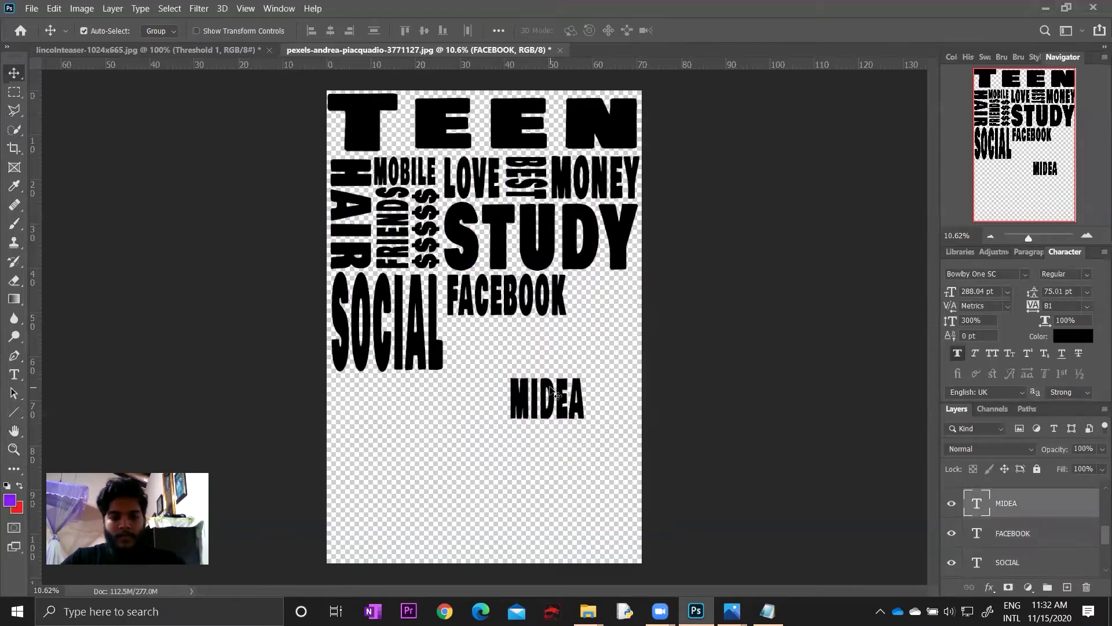
key(ctrl+t)
drag(591, 425, 510, 443)
drag(374, 35, 361, 38)
drag(553, 384, 591, 293)
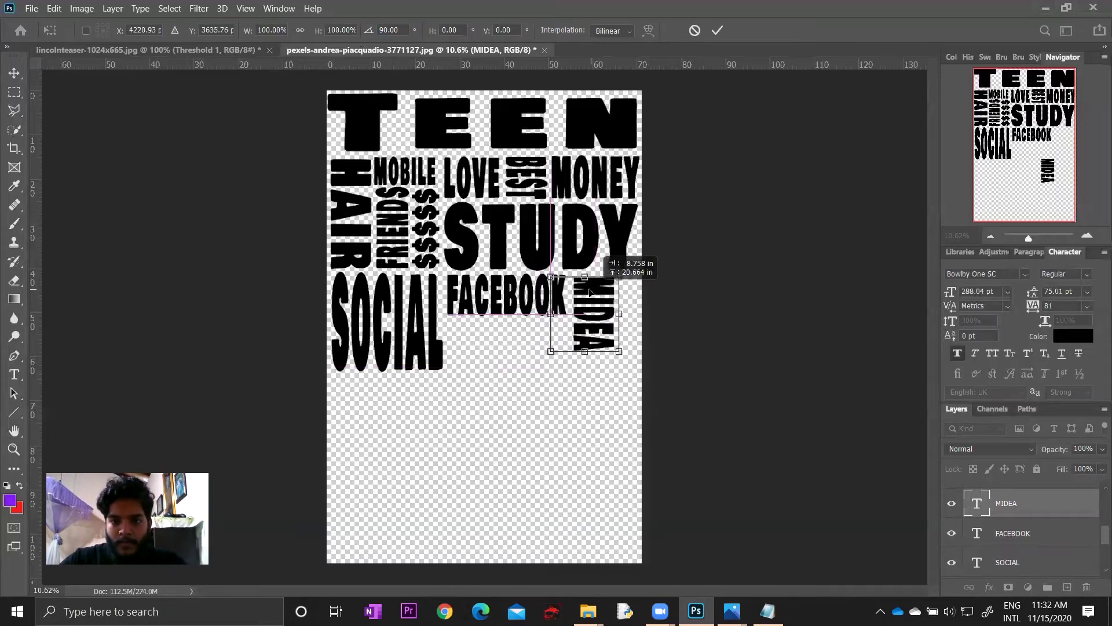
mouse_move(619, 351)
mouse_down()
mouse_move(649, 362)
mouse_move(613, 372)
mouse_up()
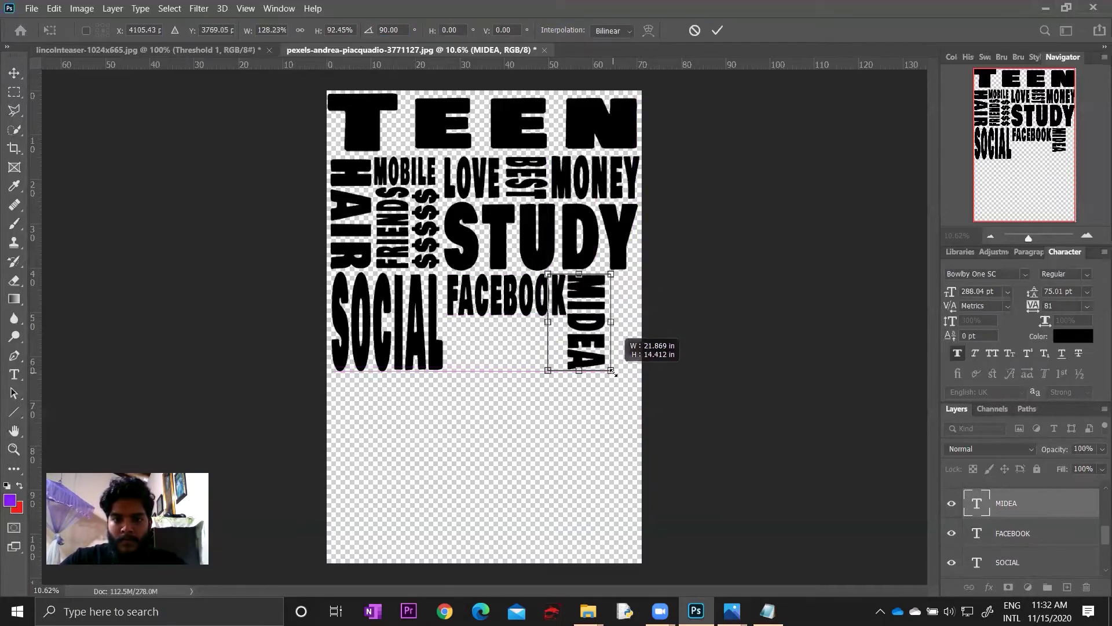
key(Return)
- Add the word CARE, rotated vertical and stretched under SOCIAL at the left edge
key(t)
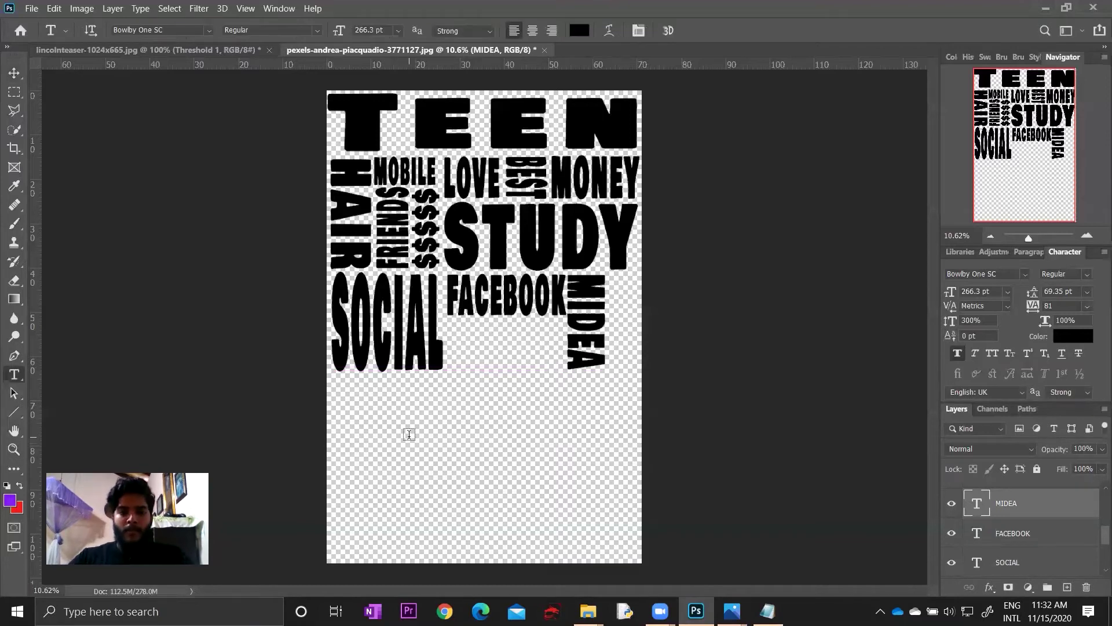
click(409, 434)
text(CARE)
key(ctrl+Return)
key(v)
mouse_move(432, 417)
mouse_down()
mouse_move(535, 364)
mouse_move(502, 365)
mouse_up()
key(ctrl+t)
drag(576, 387, 490, 400)
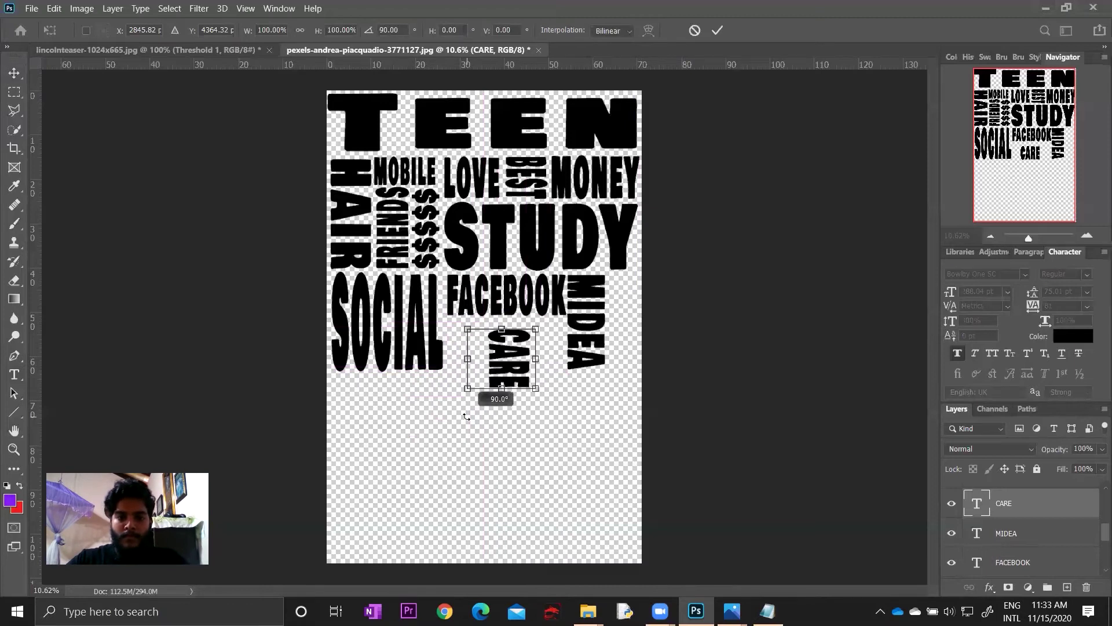
mouse_move(508, 362)
mouse_down()
mouse_move(475, 349)
mouse_move(378, 407)
mouse_move(415, 419)
mouse_move(362, 376)
mouse_move(361, 463)
mouse_up()
drag(361, 382, 362, 374)
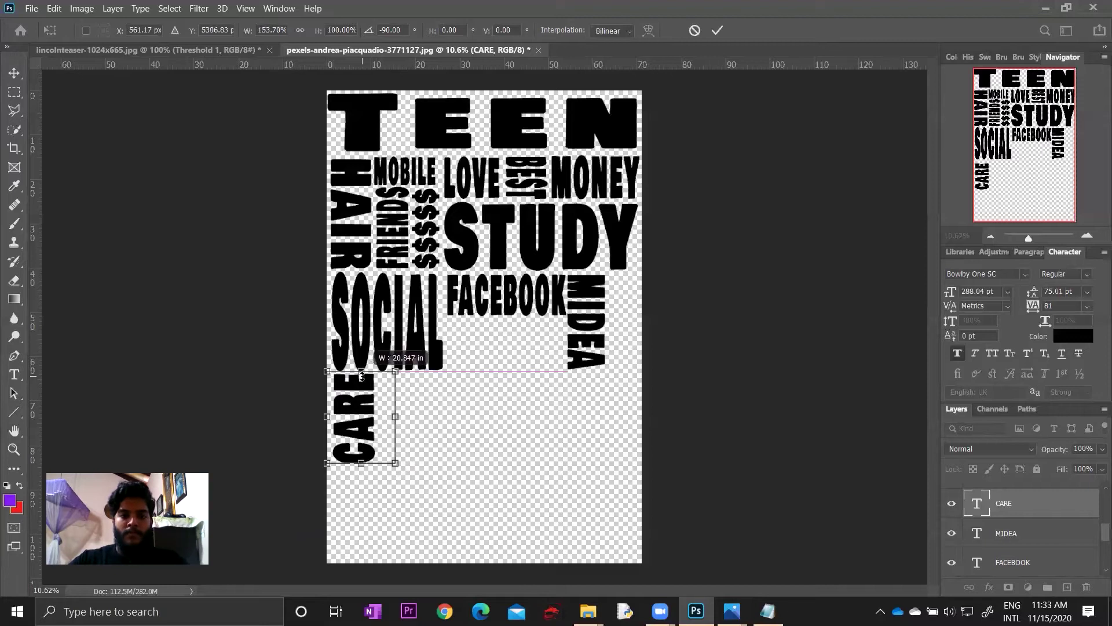
key(Return)
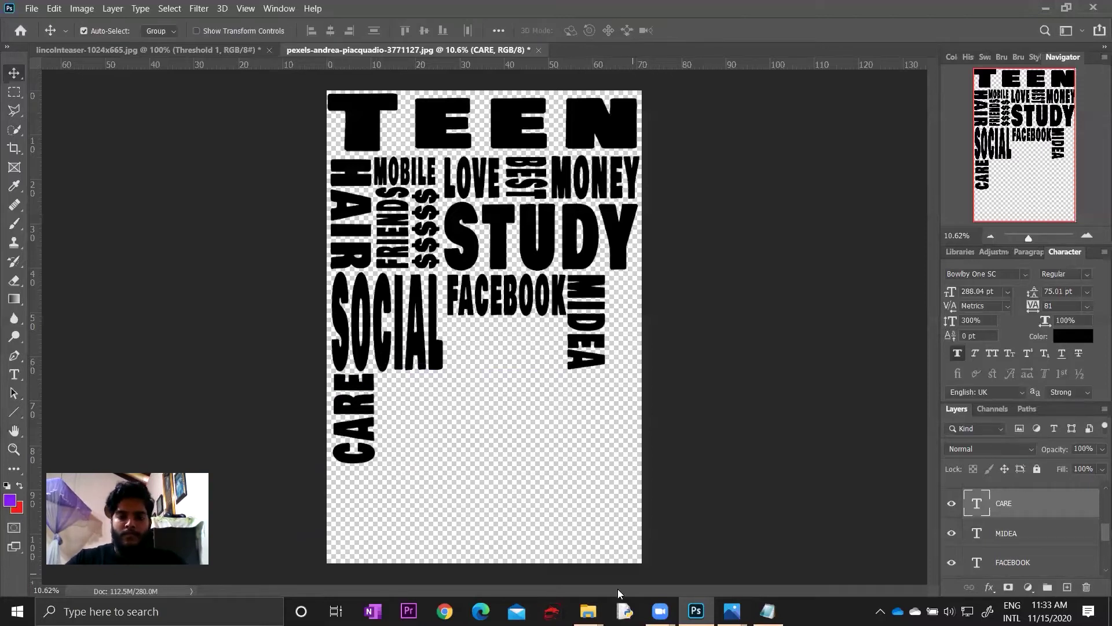
- Add a vertical SCHOOL beside MIDEA, stretched up to meet STUDY
key(t)
click(459, 445)
text(SCHOOL)
key(ctrl+Return)
key(v)
mouse_move(534, 429)
mouse_down()
mouse_move(572, 407)
mouse_move(574, 336)
mouse_up()
key(ctrl+t)
mouse_move(558, 389)
mouse_down()
mouse_move(647, 299)
mouse_move(658, 320)
mouse_up()
drag(636, 364, 630, 370)
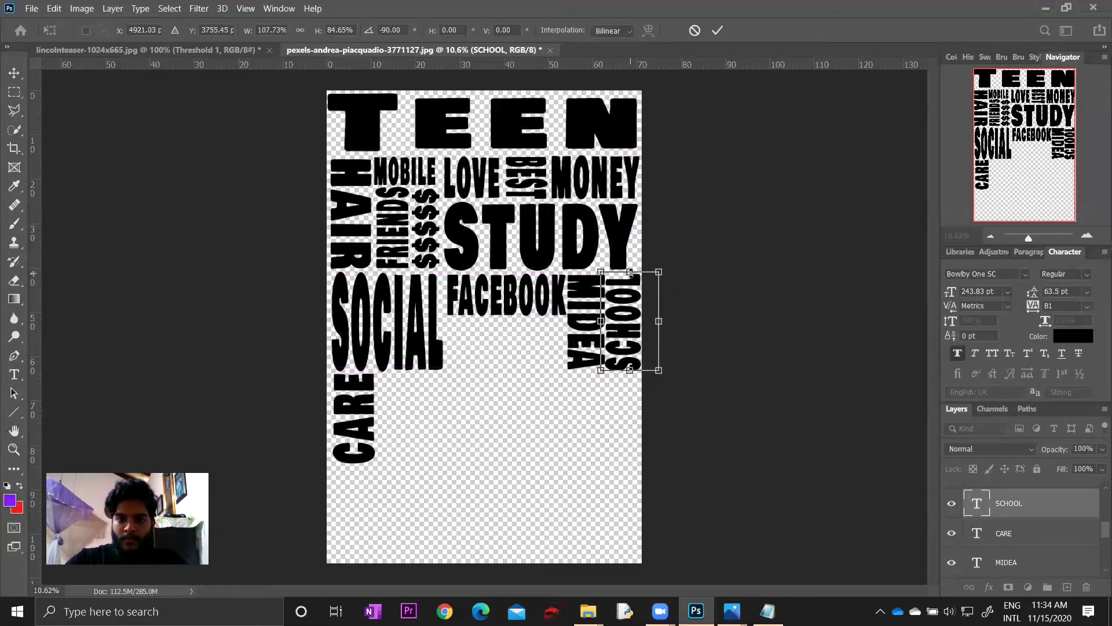
drag(631, 272, 630, 268)
key(Return)
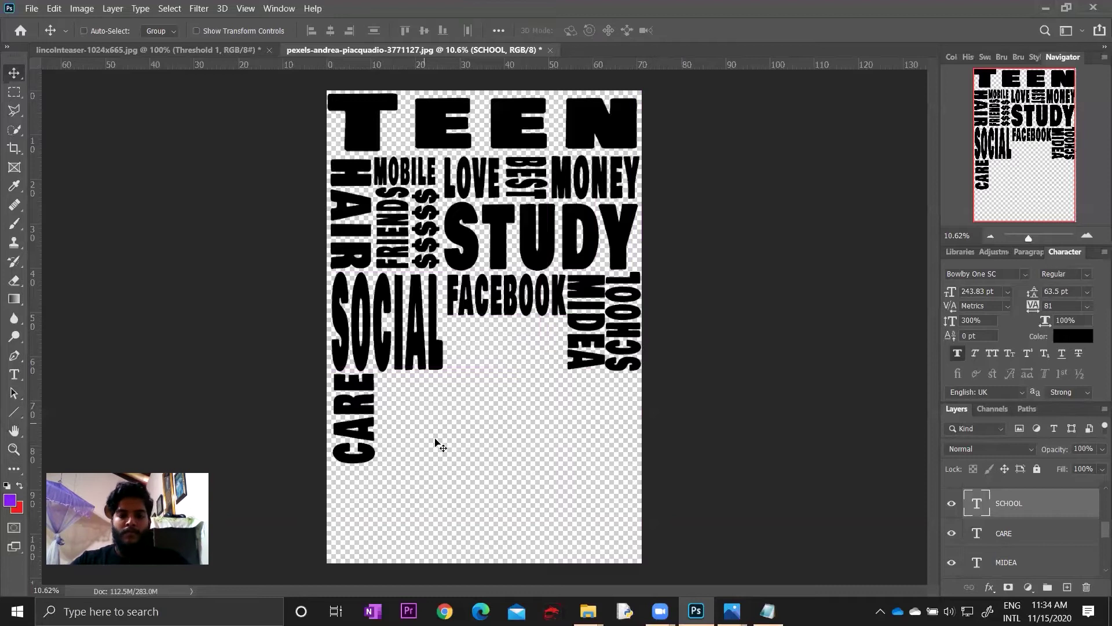
- Add the word ONLINE and turn it vertical beside SOCIAL
key(t)
click(447, 439)
text(ONLINE)
key(ctrl+Return)
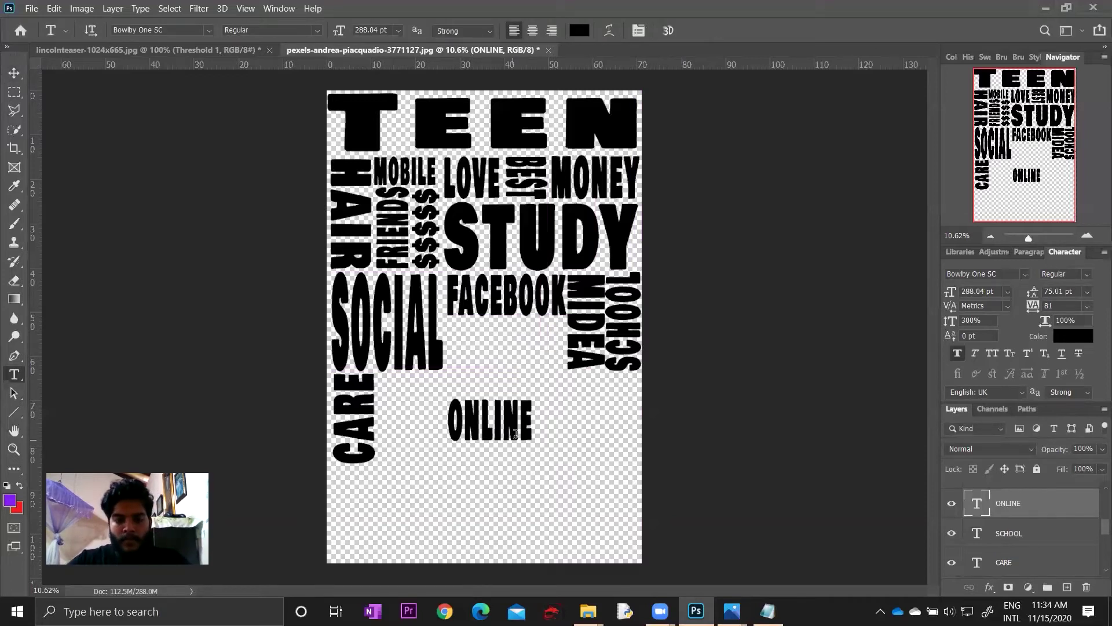
key(ctrl+t)
mouse_move(561, 466)
mouse_down()
mouse_move(471, 504)
mouse_move(451, 496)
mouse_up()
mouse_move(512, 434)
mouse_down()
mouse_move(482, 372)
mouse_move(459, 469)
mouse_up()
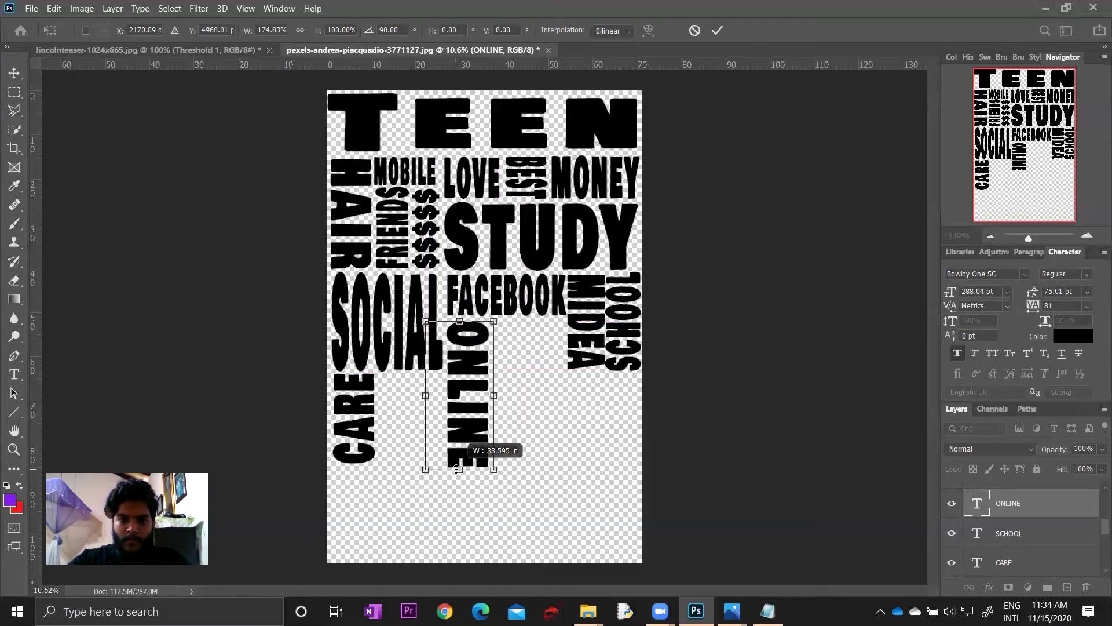
- Apply ONLINE's vertical rotation, then nudge SLEEP slightly up under AWESOME
key(Return)
key(t)
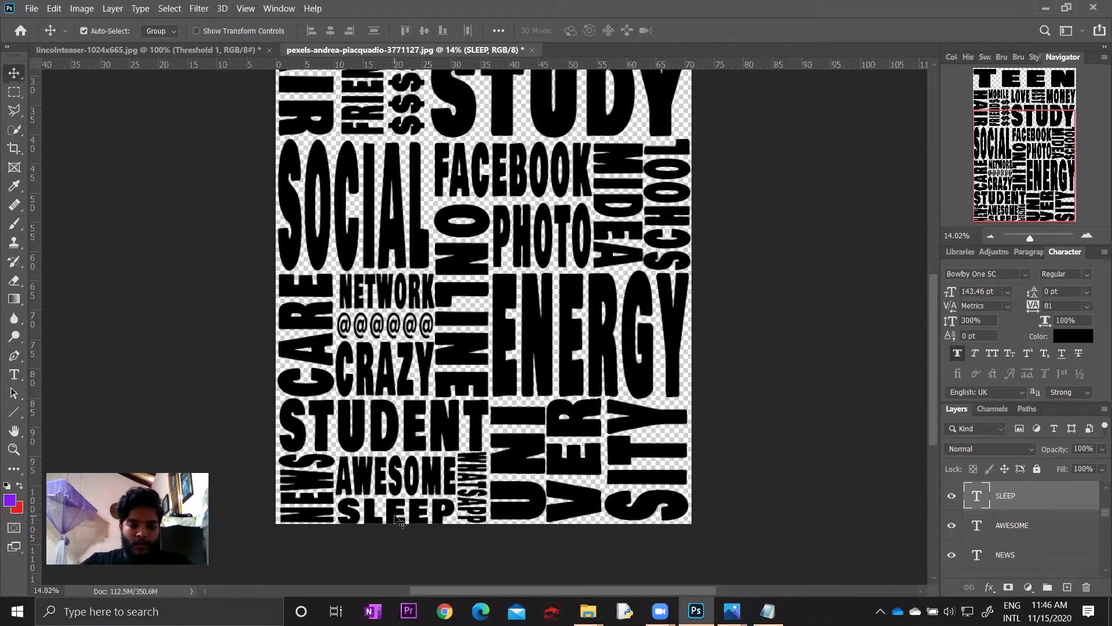
key(ctrl+t)
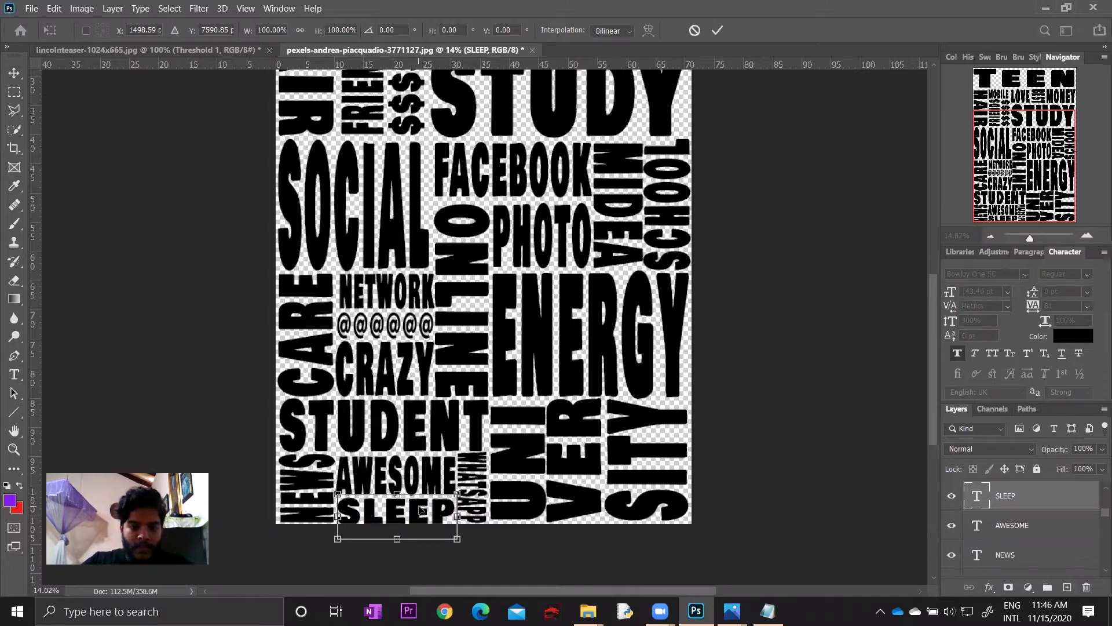
drag(421, 509, 422, 510)
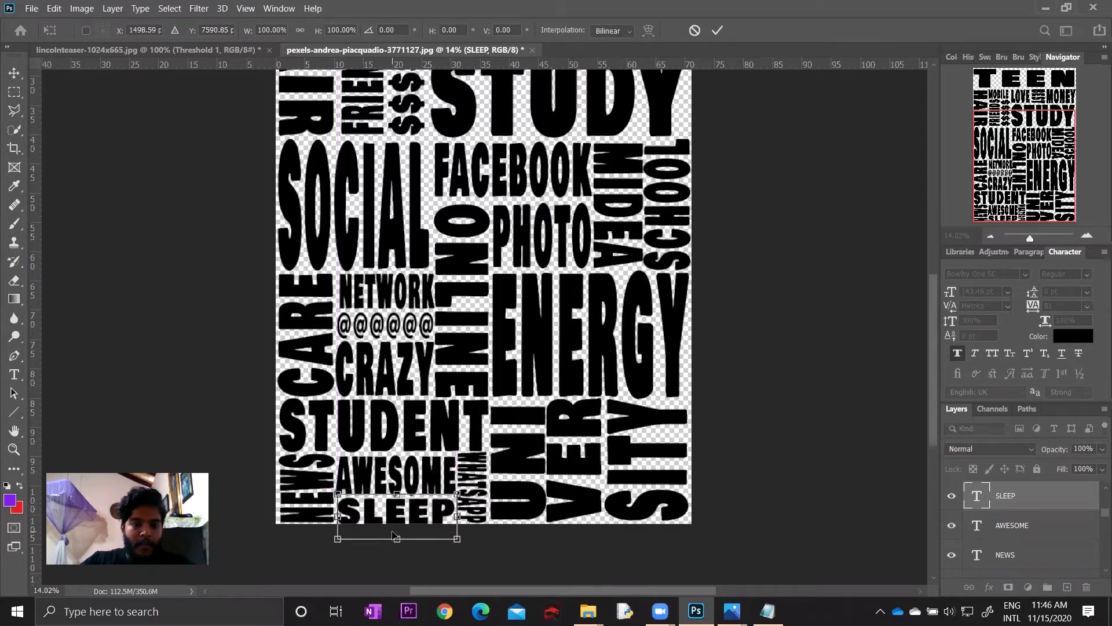
scroll(421, 509, left, 1)
scroll(435, 522, left, 1)
scroll(459, 532, up, 1)
scroll(459, 532, up, 1)
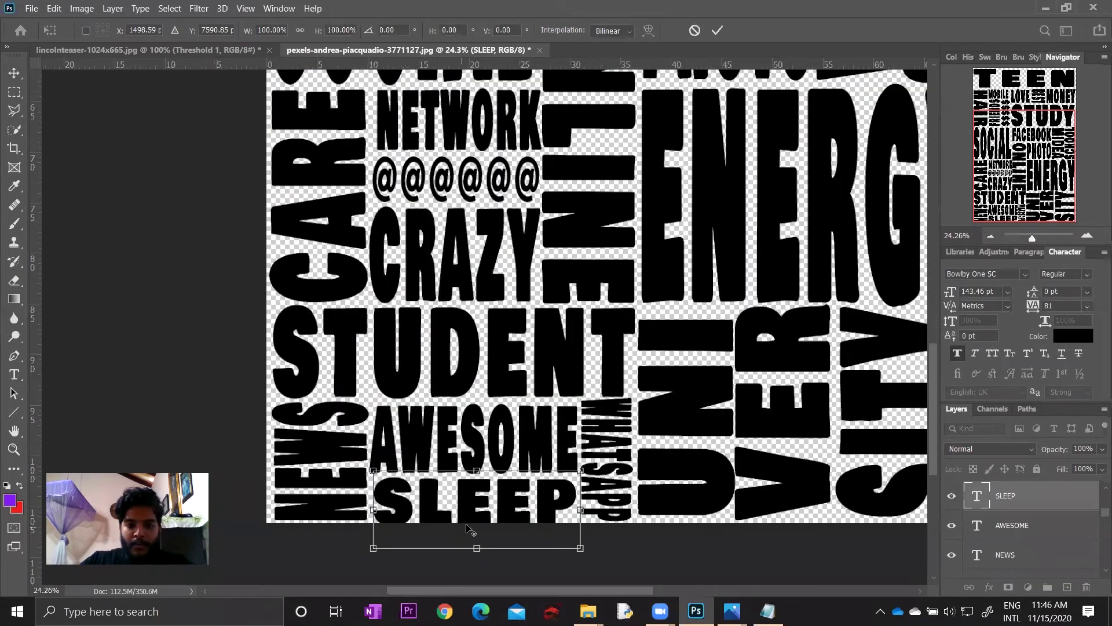
scroll(484, 513, up, 1)
scroll(490, 507, up, 1)
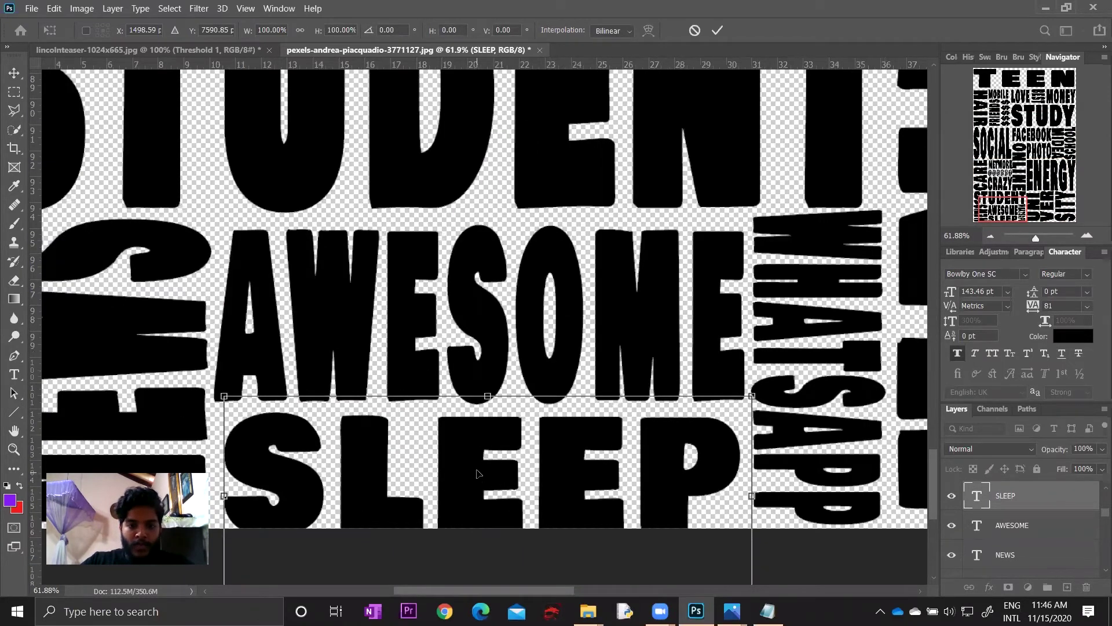
drag(477, 473, 476, 472)
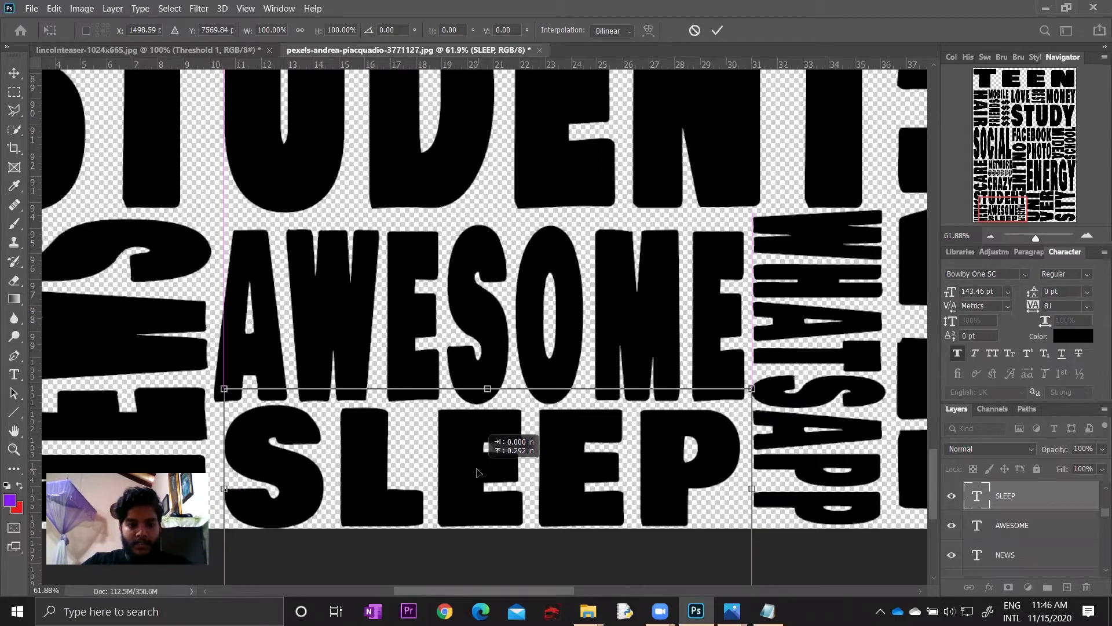
drag(476, 472, 477, 470)
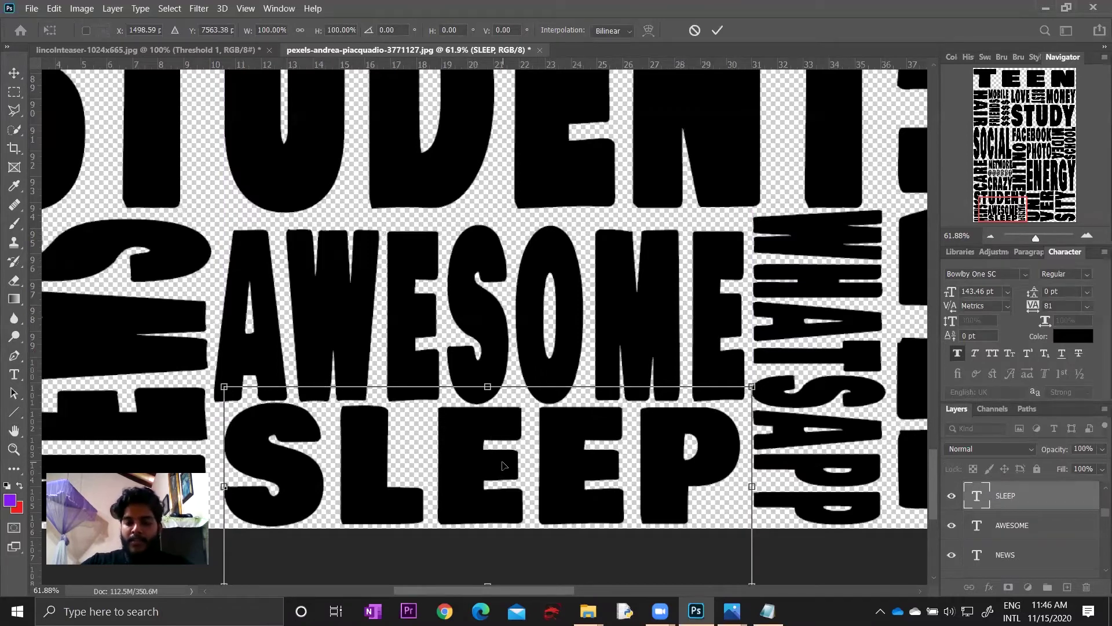
key(Return)
- Zoom in and out over the poster to review the packed lower half
scroll(507, 468, down, 2)
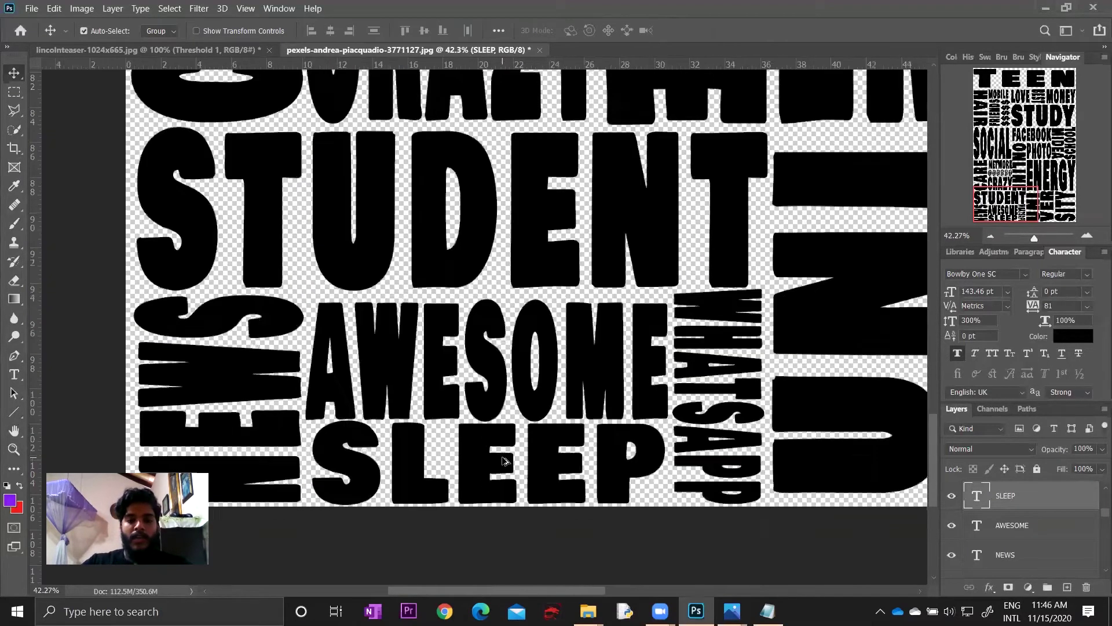
scroll(527, 440, down, 2)
scroll(545, 417, down, 1)
scroll(567, 393, down, 2)
scroll(573, 400, up, 1)
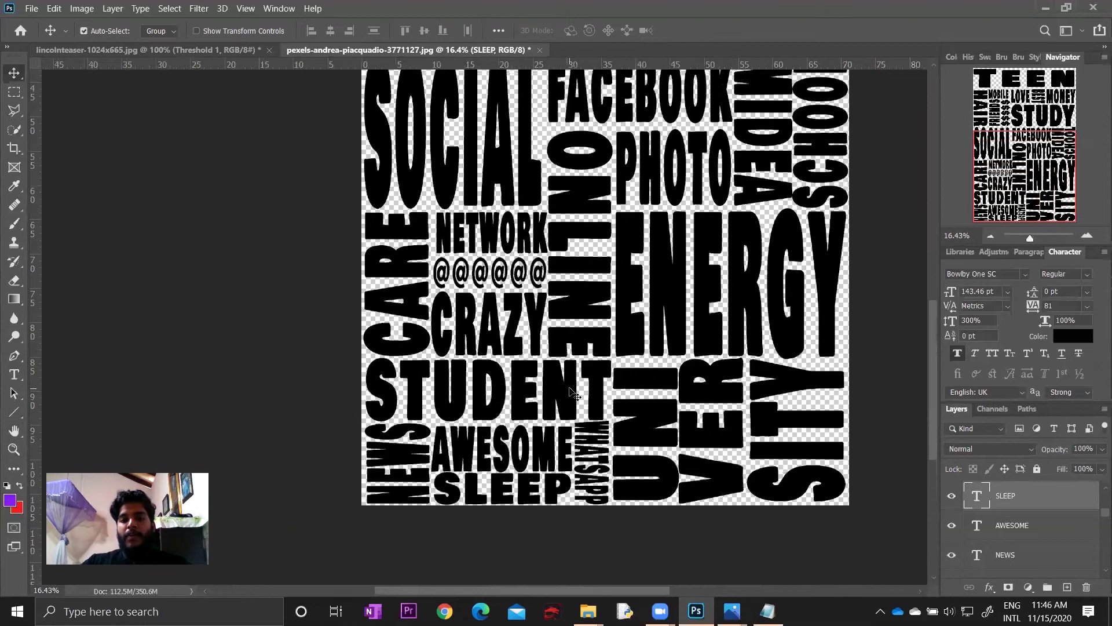
scroll(585, 408, up, 2)
scroll(597, 417, up, 1)
scroll(611, 428, up, 2)
scroll(611, 428, down, 1)
scroll(605, 422, down, 1)
scroll(600, 416, down, 1)
scroll(591, 407, down, 1)
scroll(597, 408, up, 2)
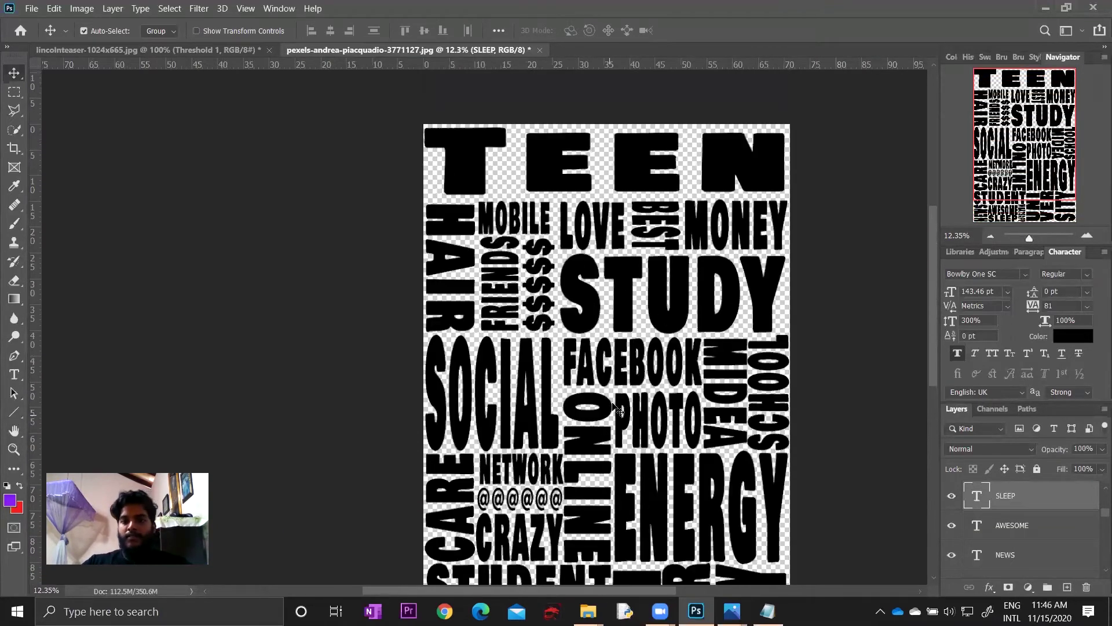
scroll(608, 414, up, 1)
scroll(623, 420, down, 1)
scroll(638, 429, down, 2)
scroll(647, 435, down, 2)
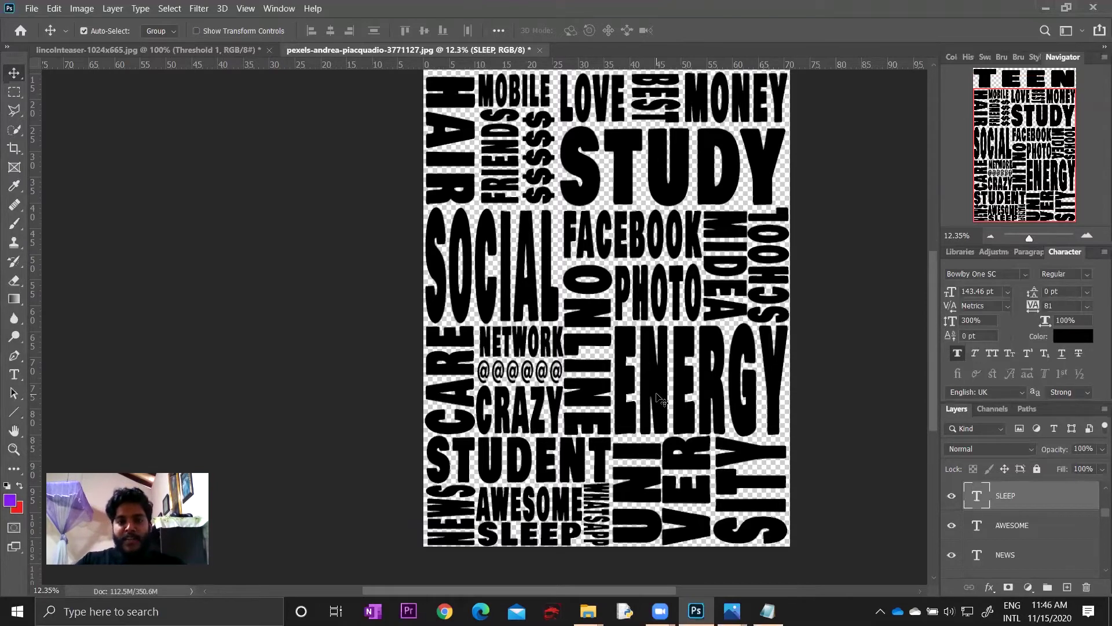
scroll(753, 355, up, 2)
scroll(754, 345, up, 2)
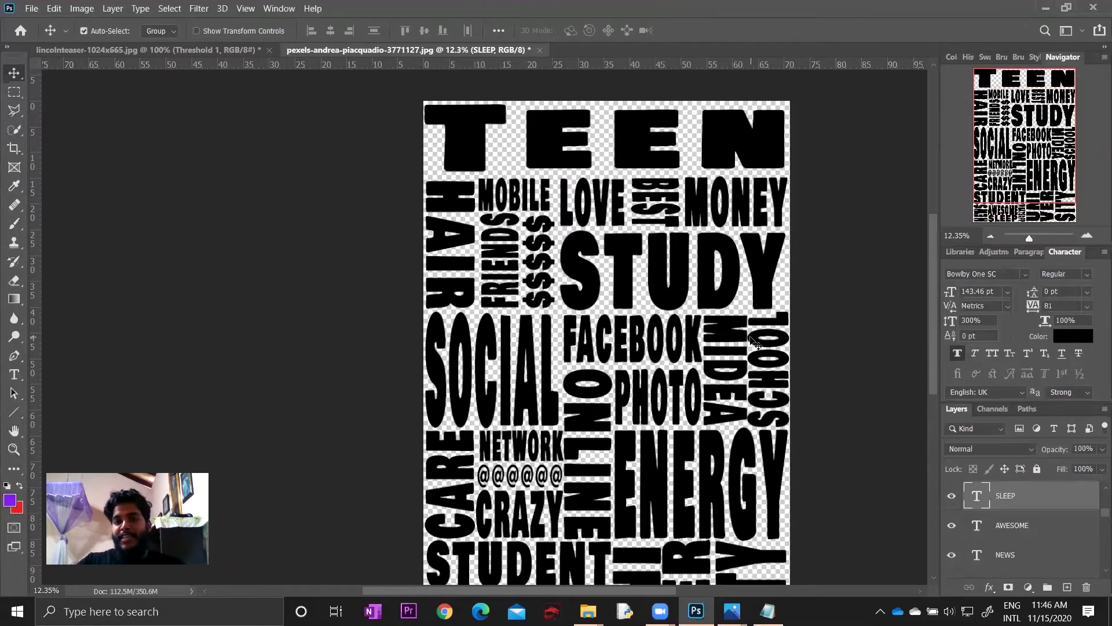
scroll(756, 340, up, 2)
scroll(782, 307, up, 2)
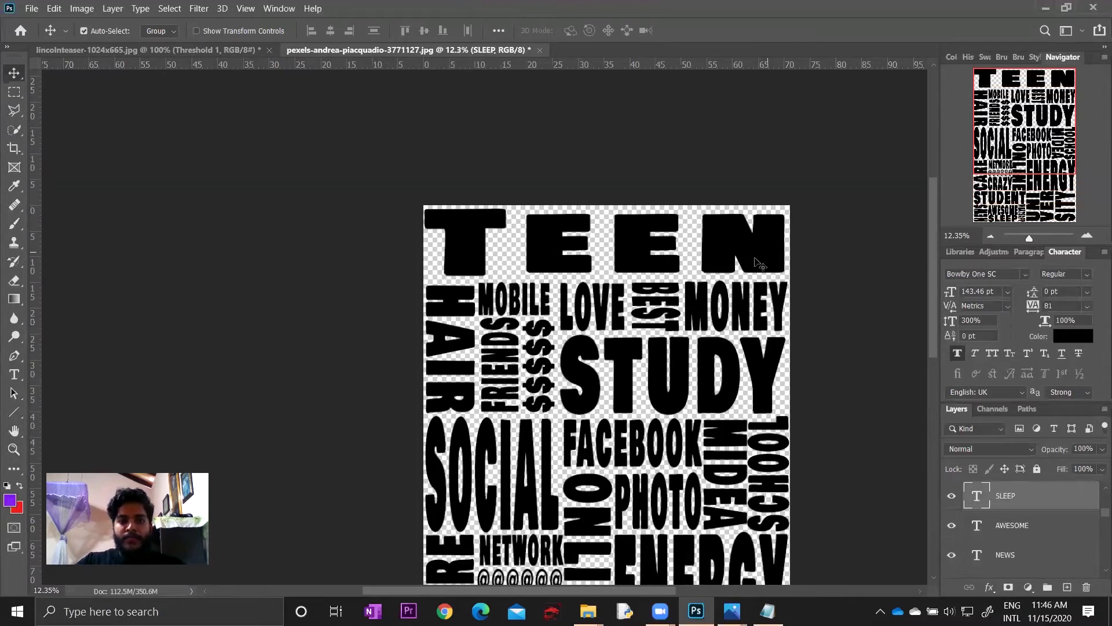
- Select all letters of TEEN and tighten their tracking in the Character panel
key(t)
click(495, 209)
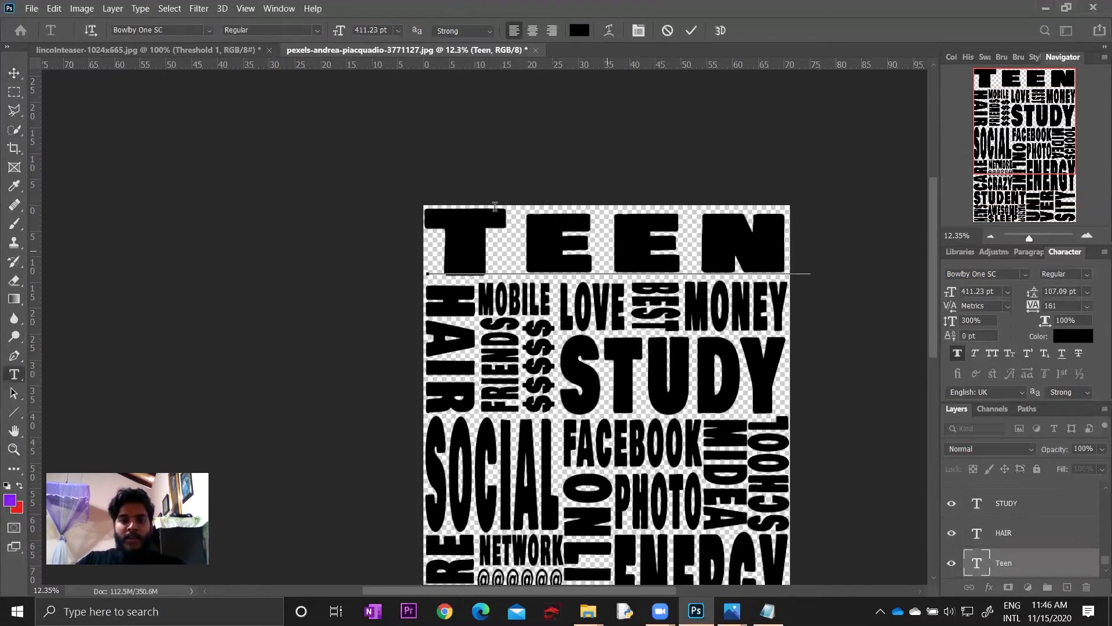
click(210, 30)
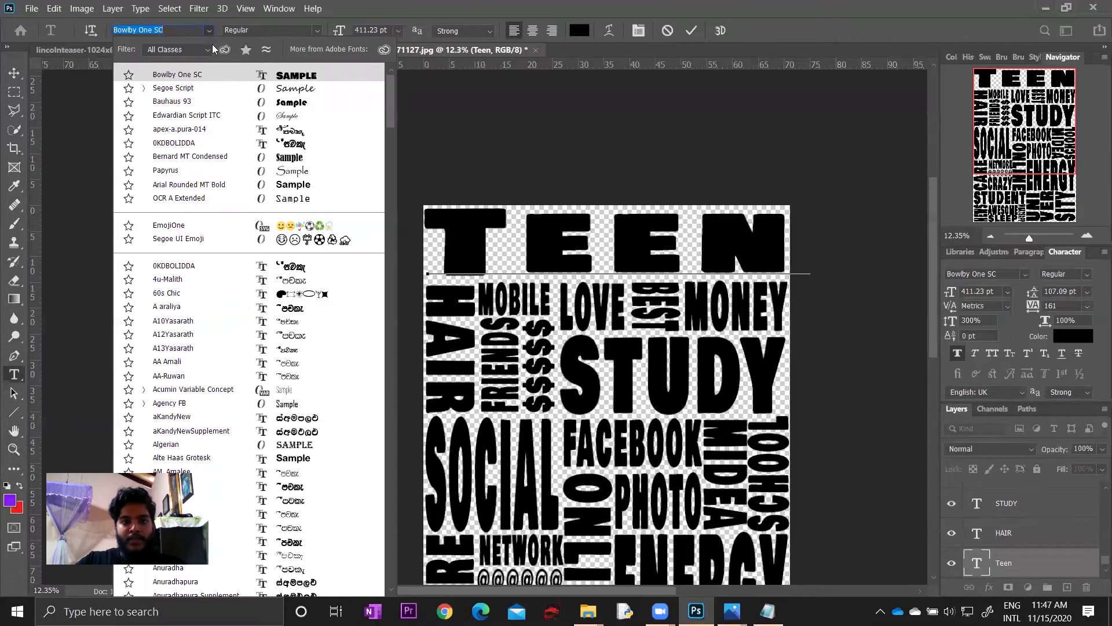
click(209, 27)
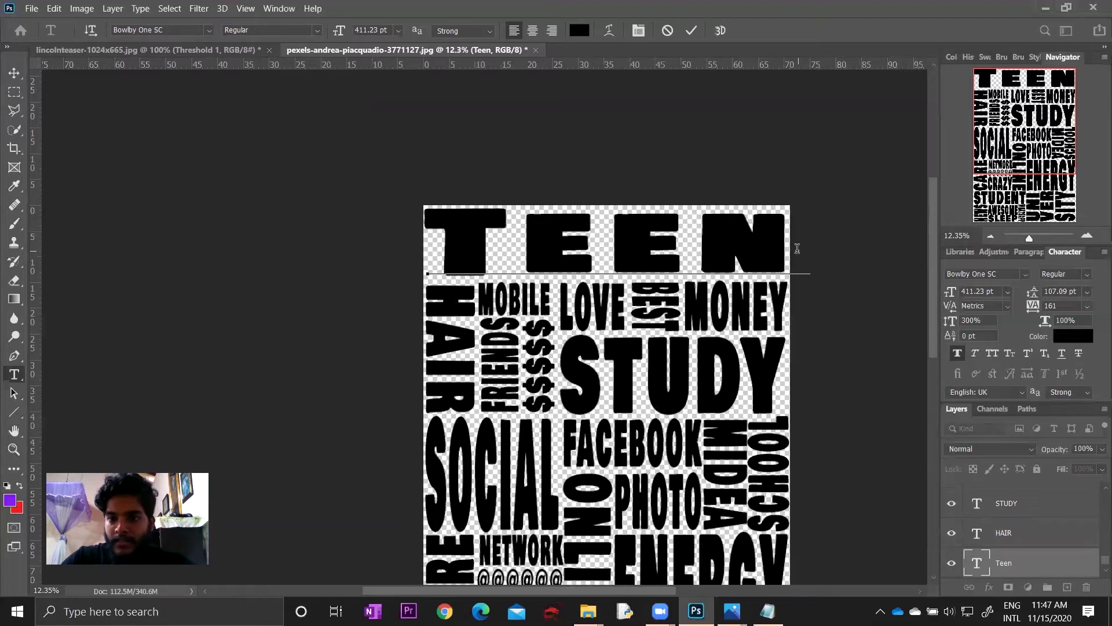
drag(797, 248, 471, 217)
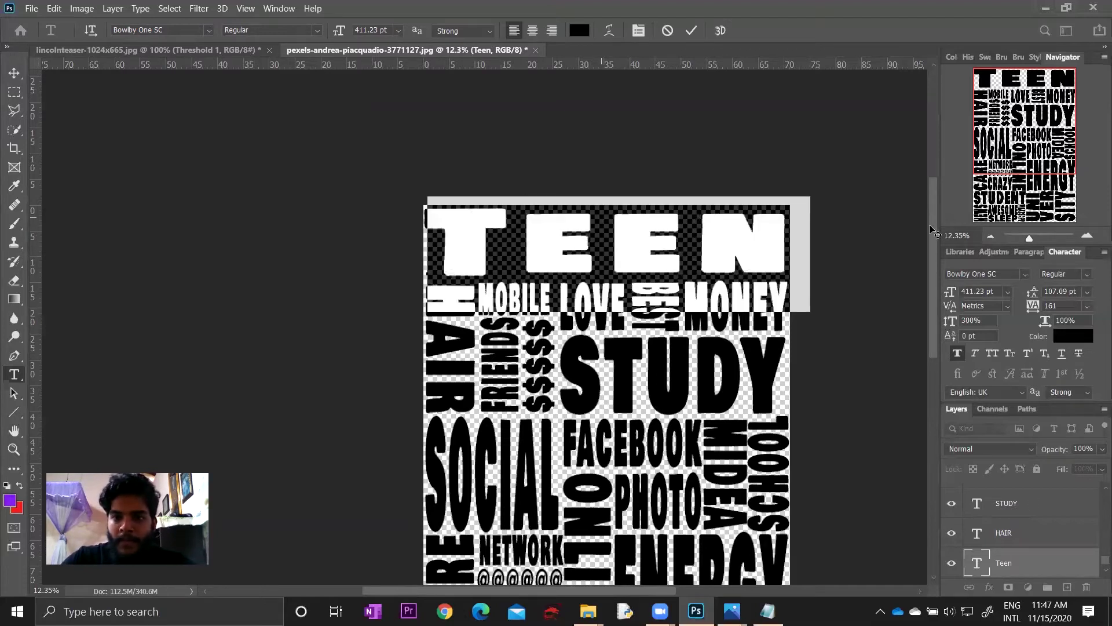
drag(1035, 305, 1032, 306)
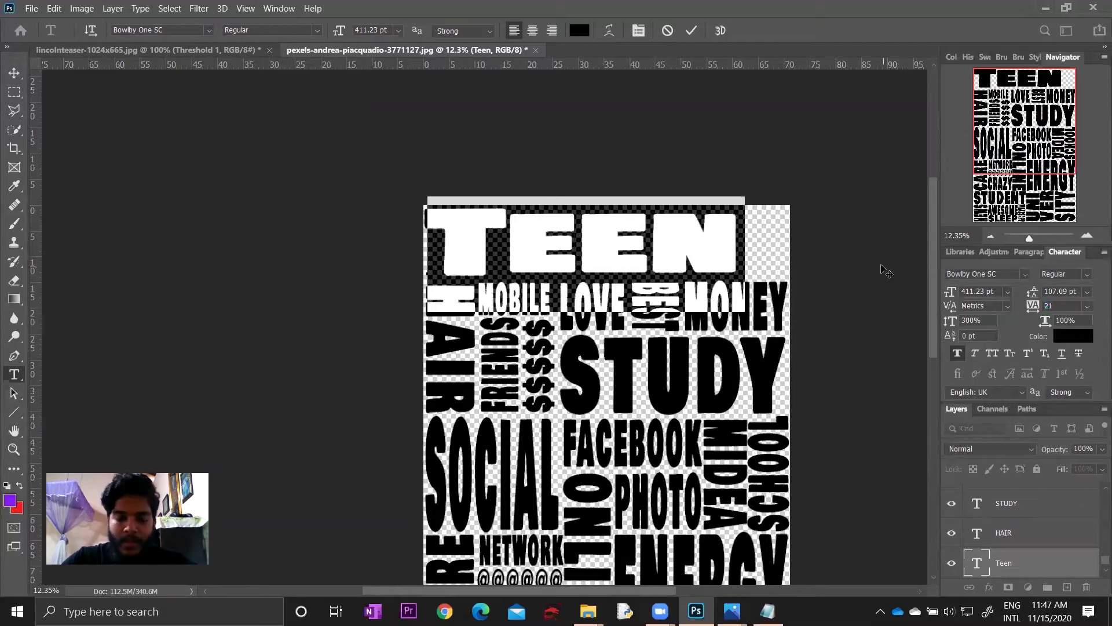
click(763, 243)
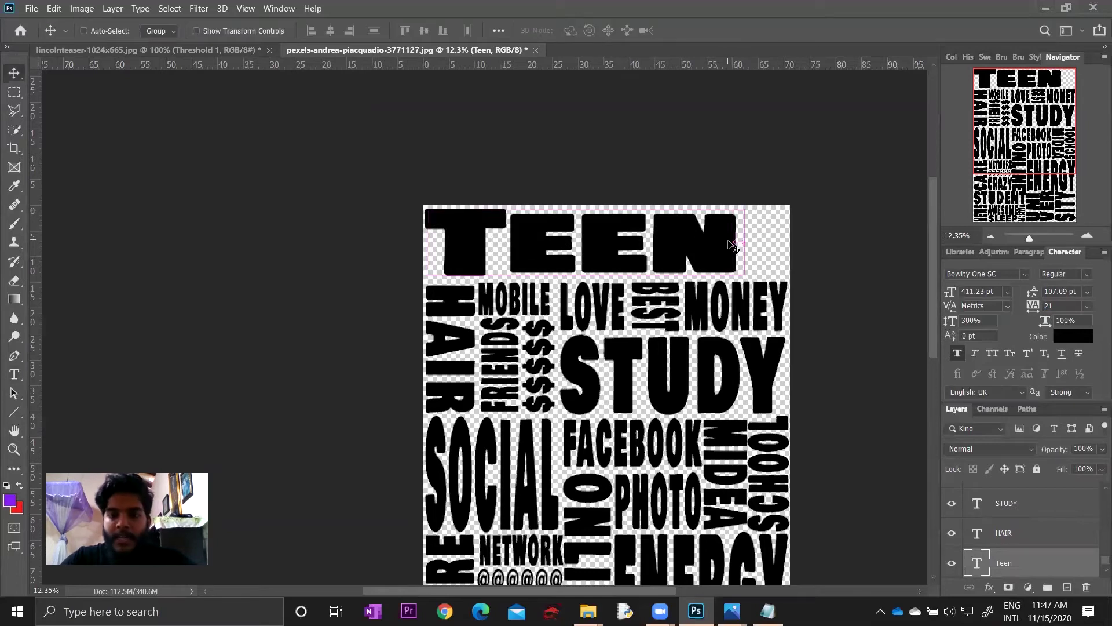
- Stretch TEEN wider to the right edge and taller across the poster top
key(ctrl+t)
drag(745, 254, 798, 254)
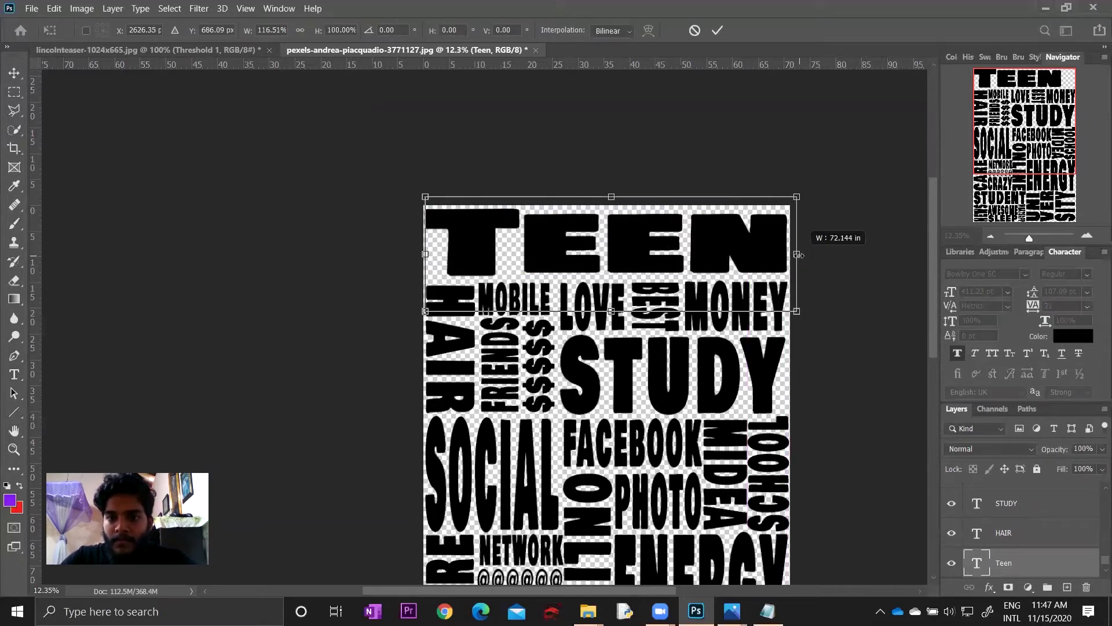
drag(612, 197, 611, 195)
drag(611, 313, 612, 319)
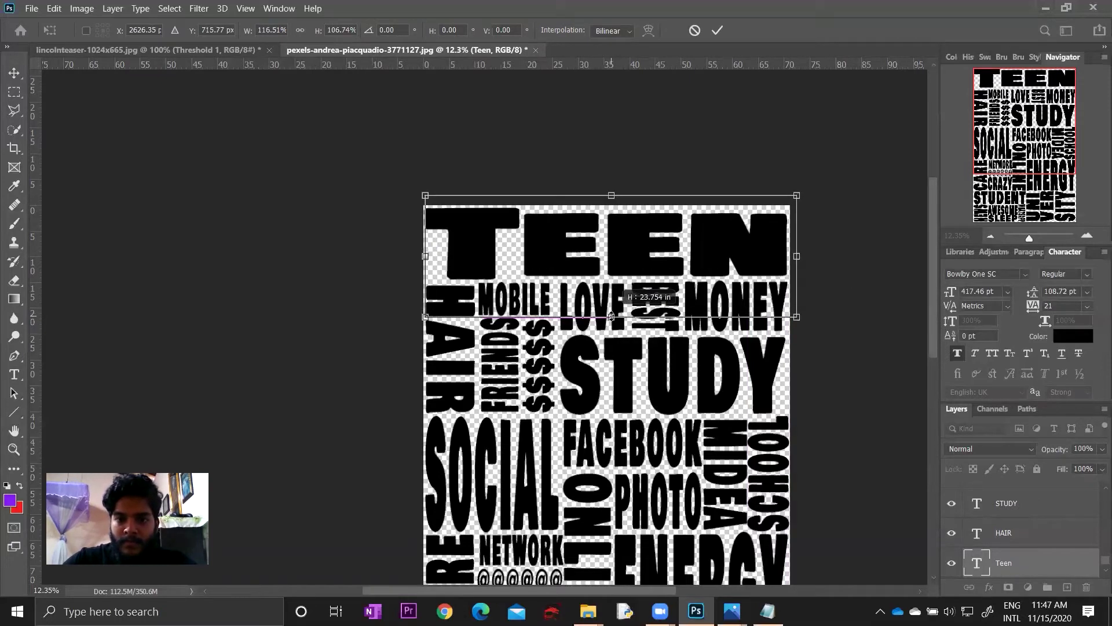
key(Return)
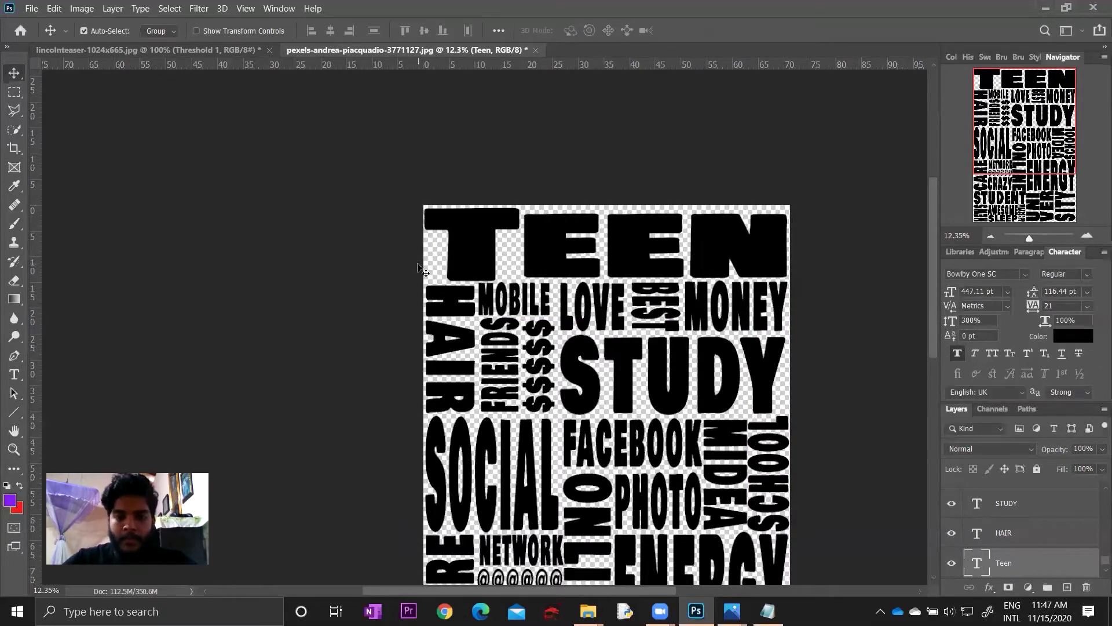
scroll(421, 269, down, 2)
- Fit the poster in view and select the layer range from MOBILE through Teen
scroll(421, 270, down, 2)
key(ctrl+0)
scroll(545, 238, down, 2)
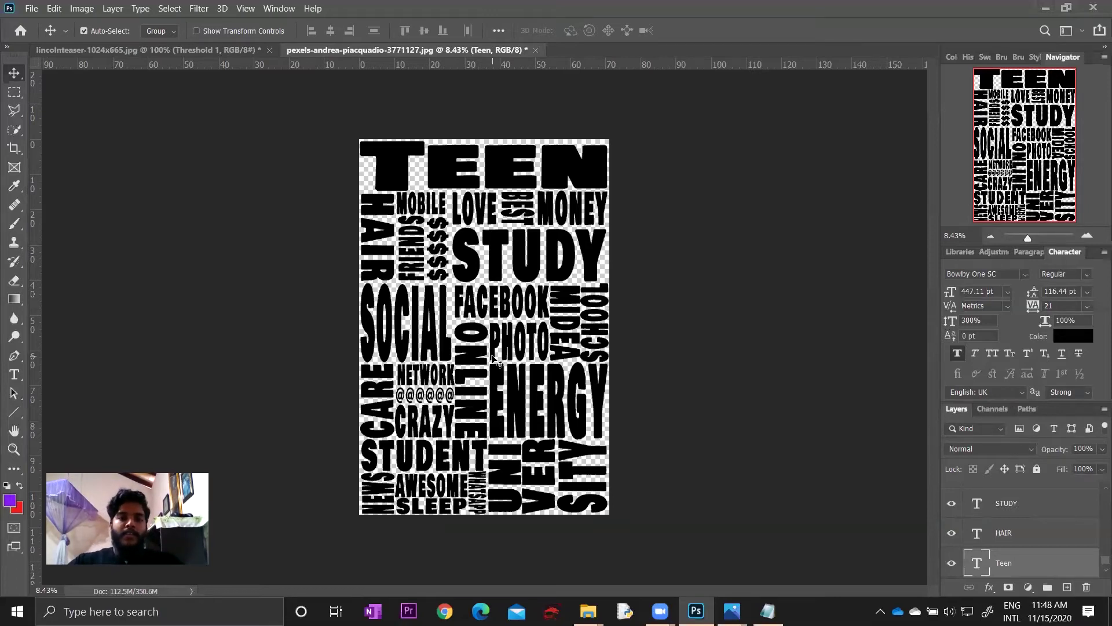
scroll(1061, 536, up, 3)
scroll(1057, 532, up, 2)
scroll(1049, 521, up, 2)
scroll(1040, 513, up, 2)
scroll(1035, 510, down, 3)
scroll(1037, 513, down, 3)
scroll(1039, 518, down, 3)
scroll(1030, 537, up, 3)
scroll(1030, 537, up, 2)
scroll(1030, 537, up, 2)
scroll(1030, 536, up, 2)
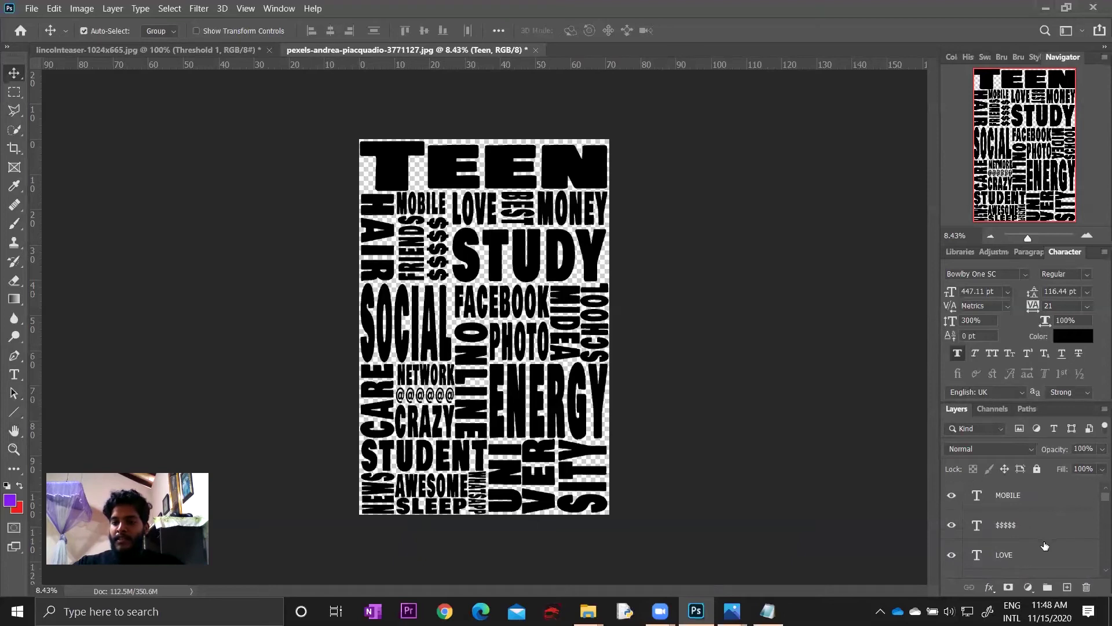
click(1046, 502)
scroll(1047, 504, down, 1)
scroll(1048, 506, down, 2)
scroll(1050, 508, down, 2)
scroll(1050, 508, down, 2)
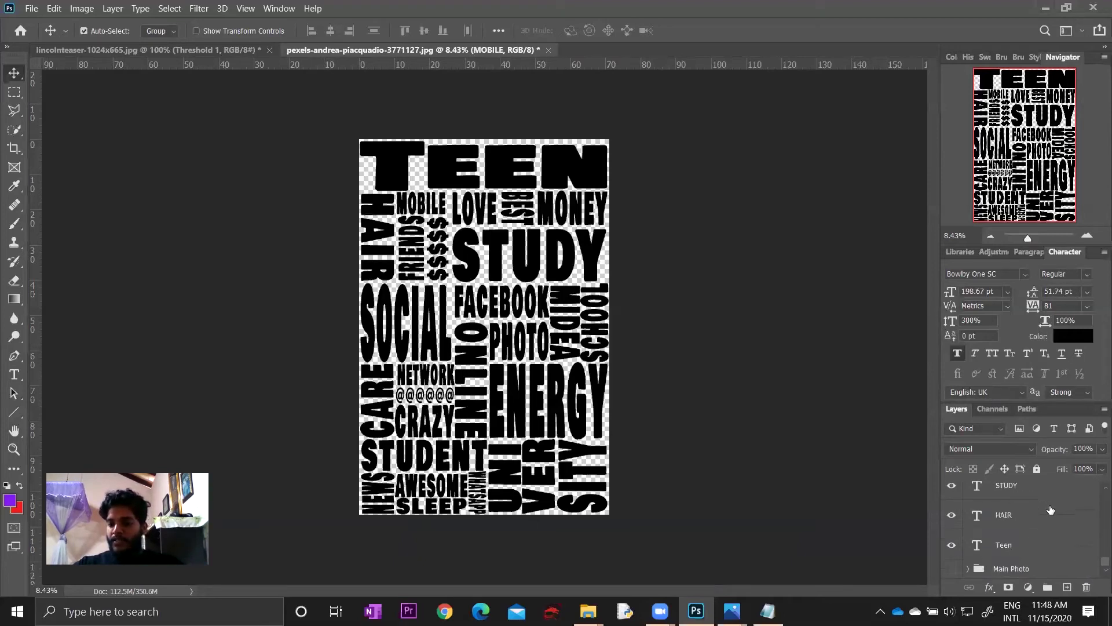
shift+click(1046, 547)
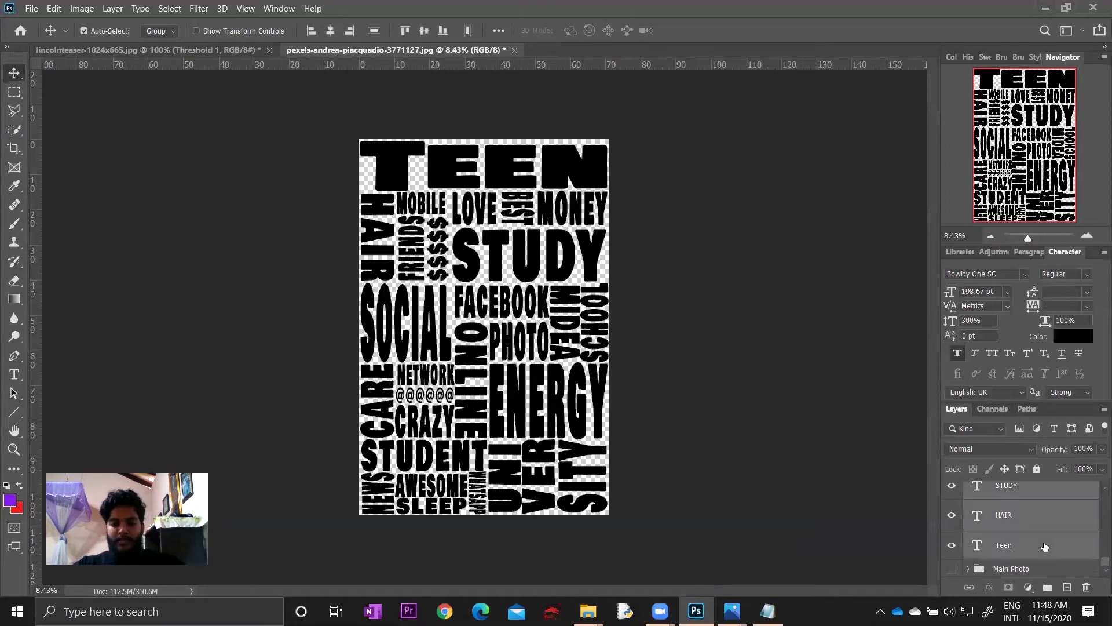
- Group the selected word layers with Ctrl+G and name the group TEXT
key(ctrl+g)
double_click(1008, 490)
text(TEXT)
key(Return)
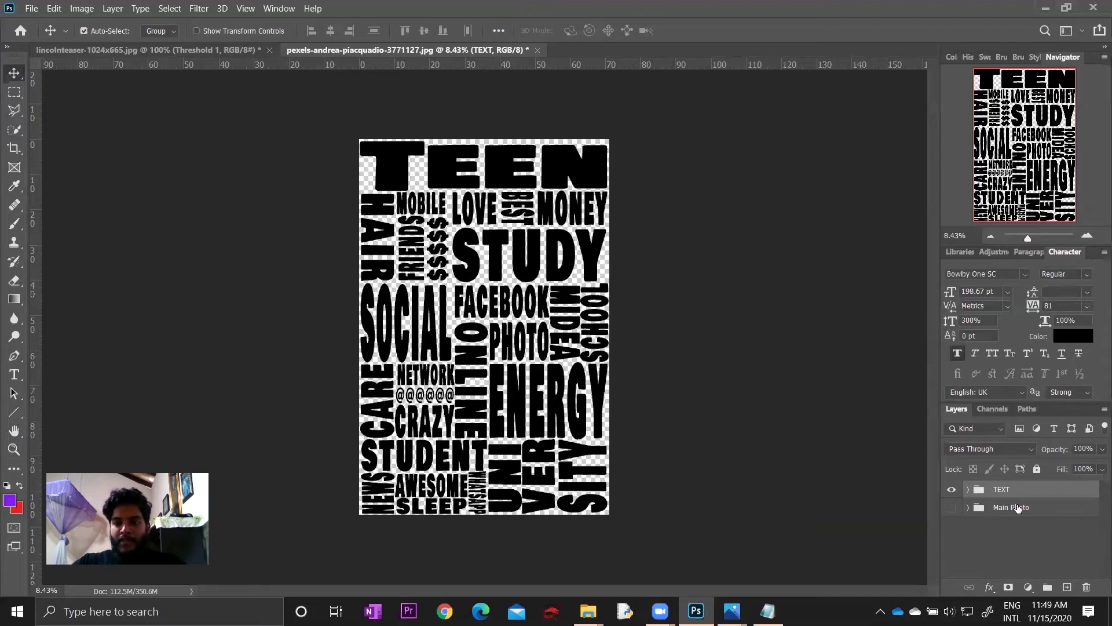
key(ctrl+t)
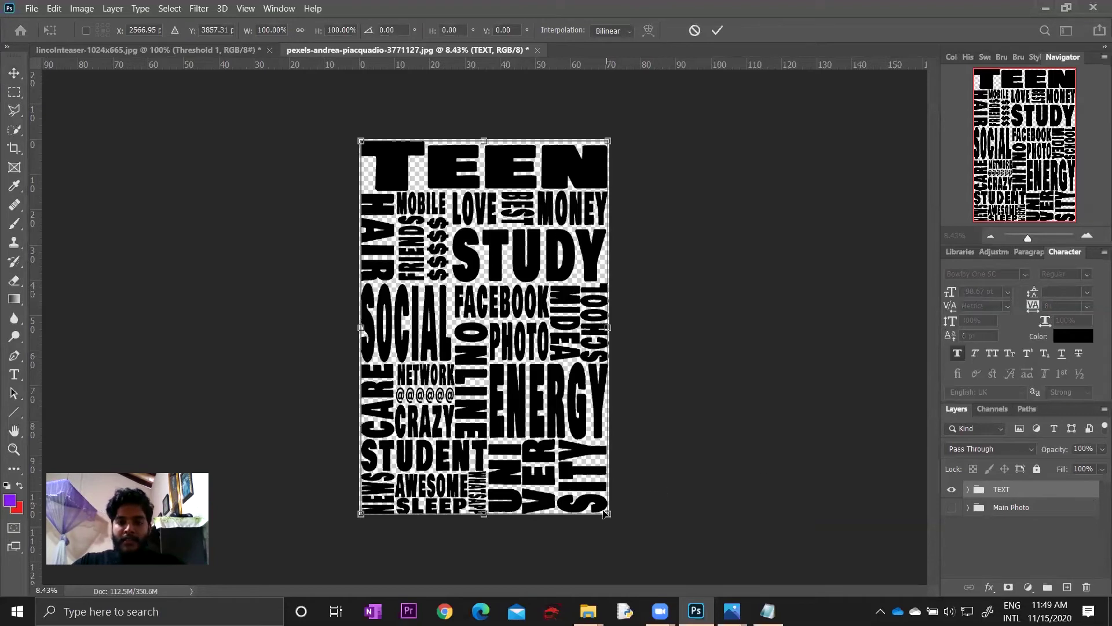
drag(608, 513, 468, 302)
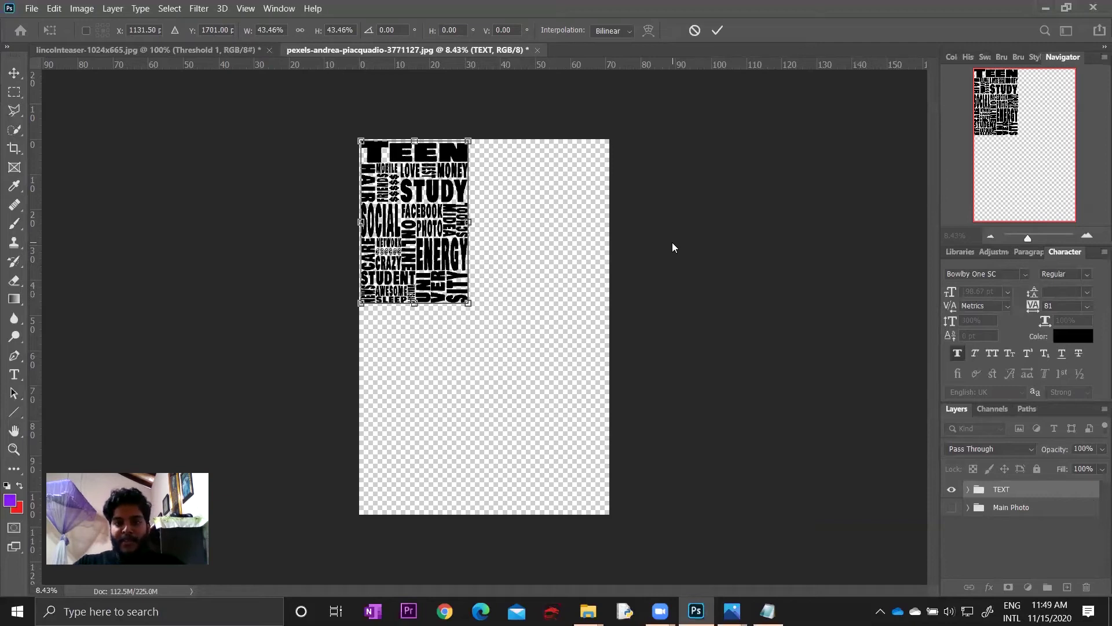
key(ctrl+z)
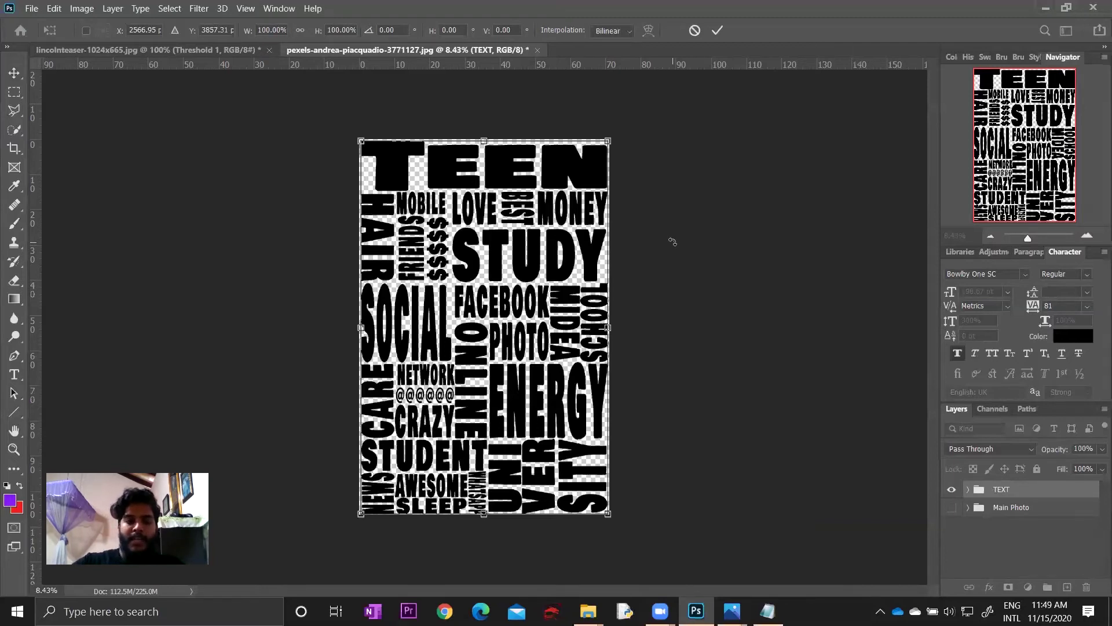
key(Return)
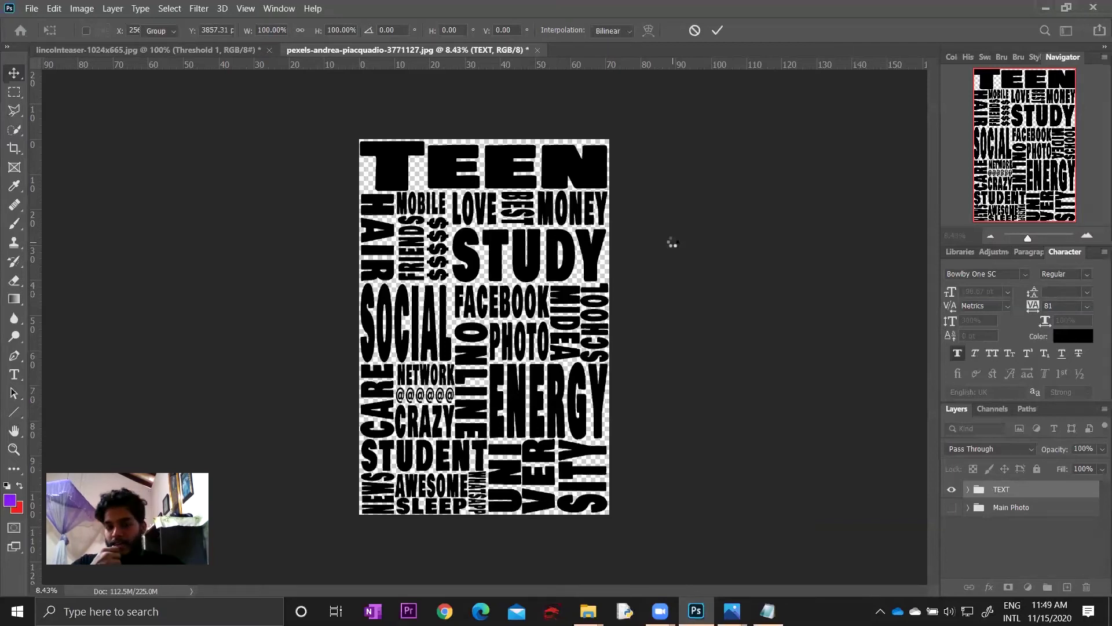
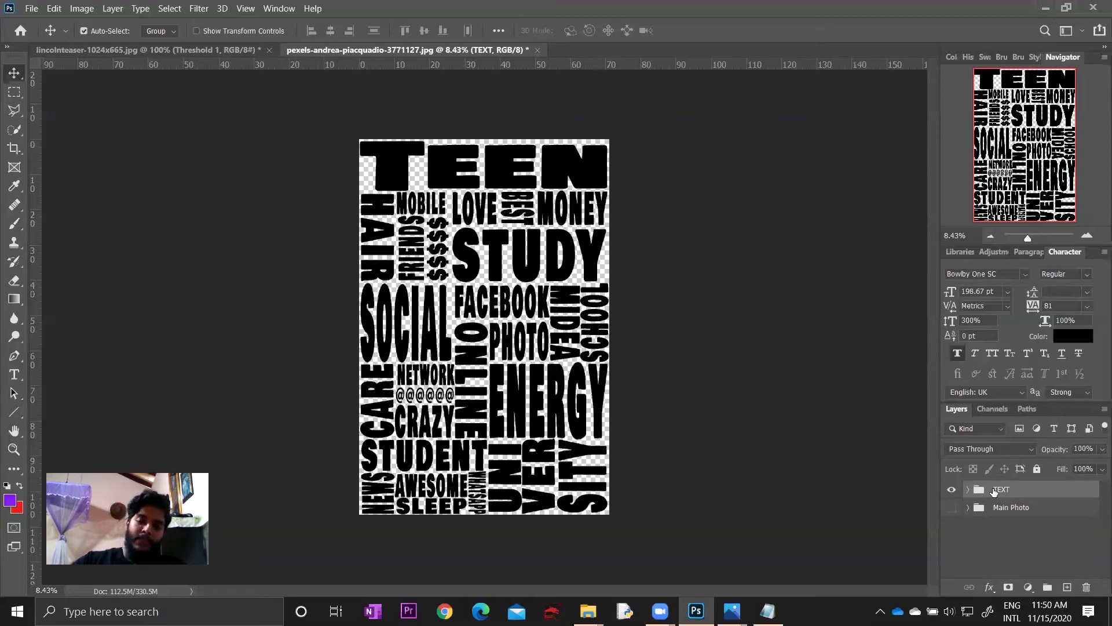
- Expand and collapse the TEXT group to check the word layers inside it
click(967, 490)
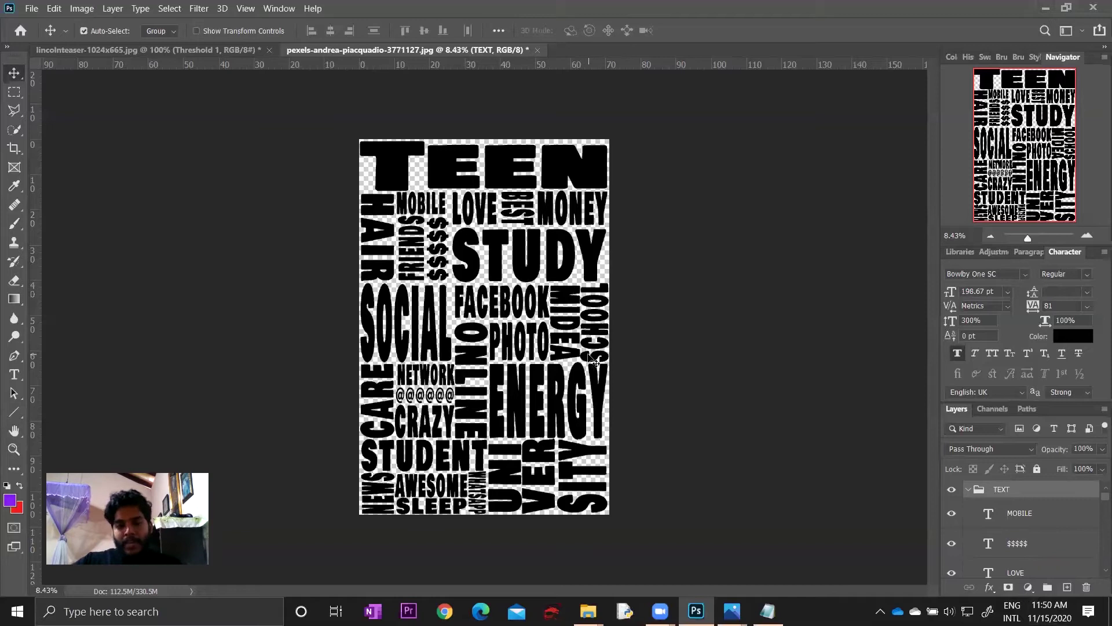
click(969, 490)
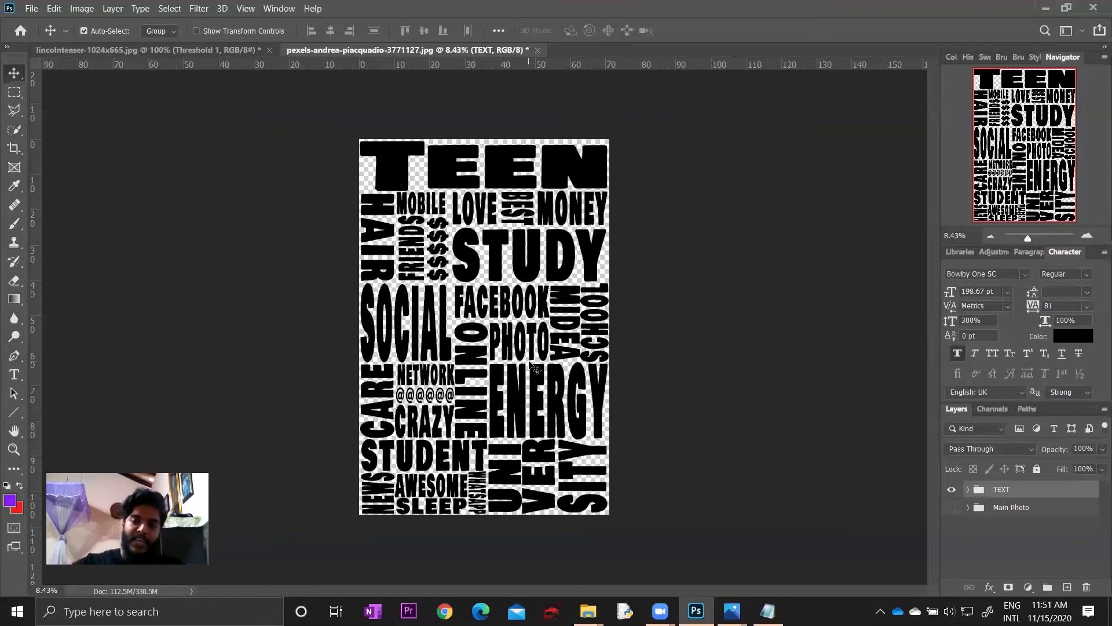
- Convert the TEXT group to a smart object and scale it to about 50% in the top-left corner
right_click(1007, 490)
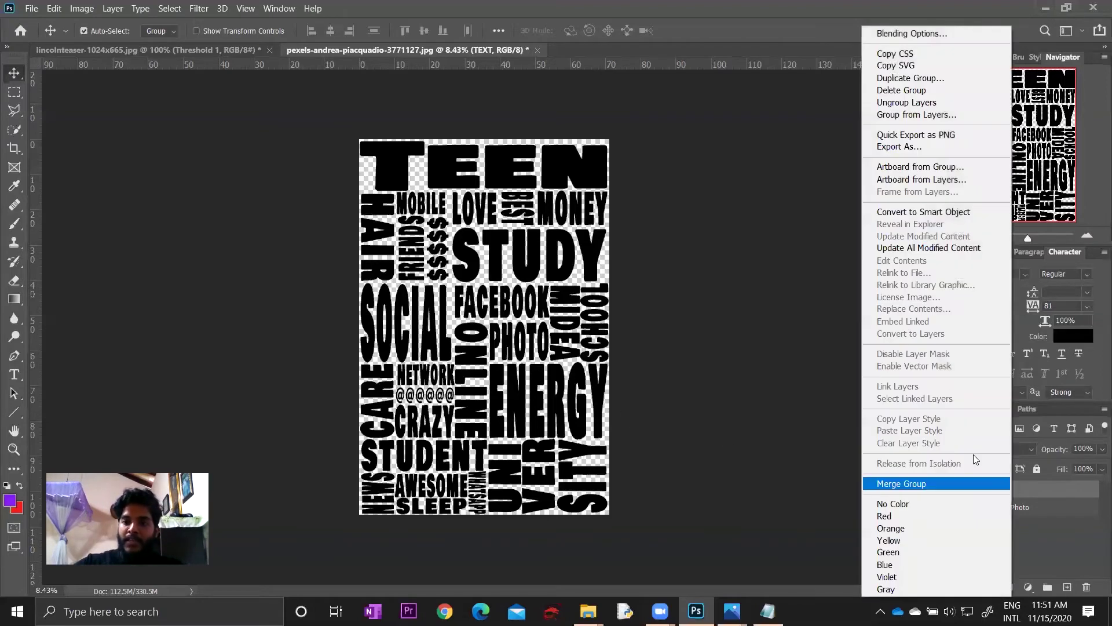
click(939, 212)
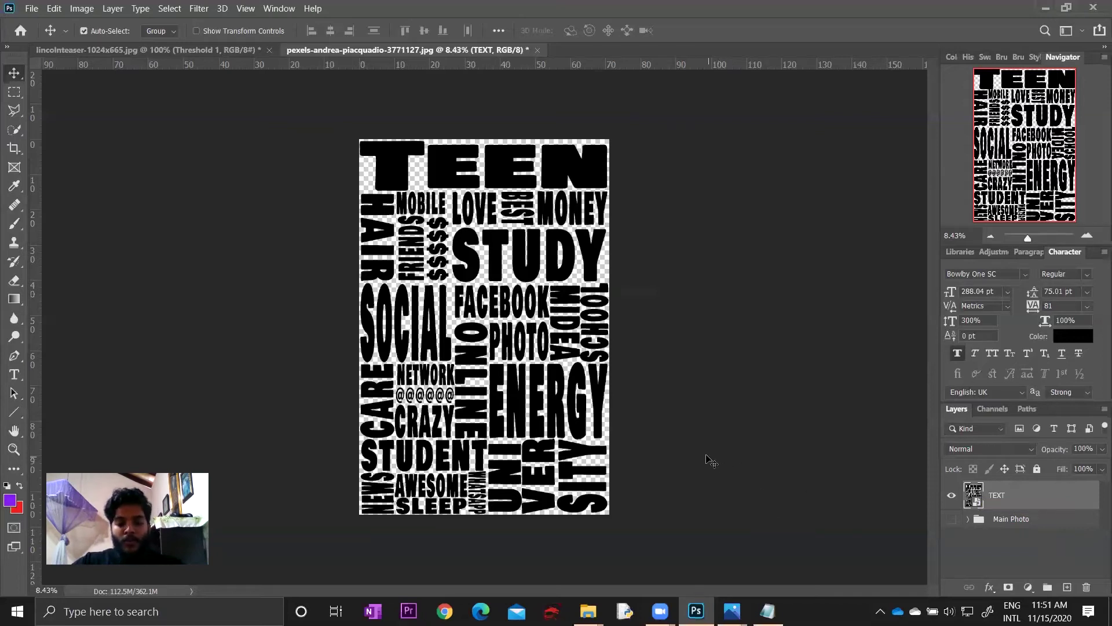
key(ctrl+t)
mouse_move(610, 514)
mouse_down()
mouse_move(463, 334)
mouse_move(485, 330)
mouse_up()
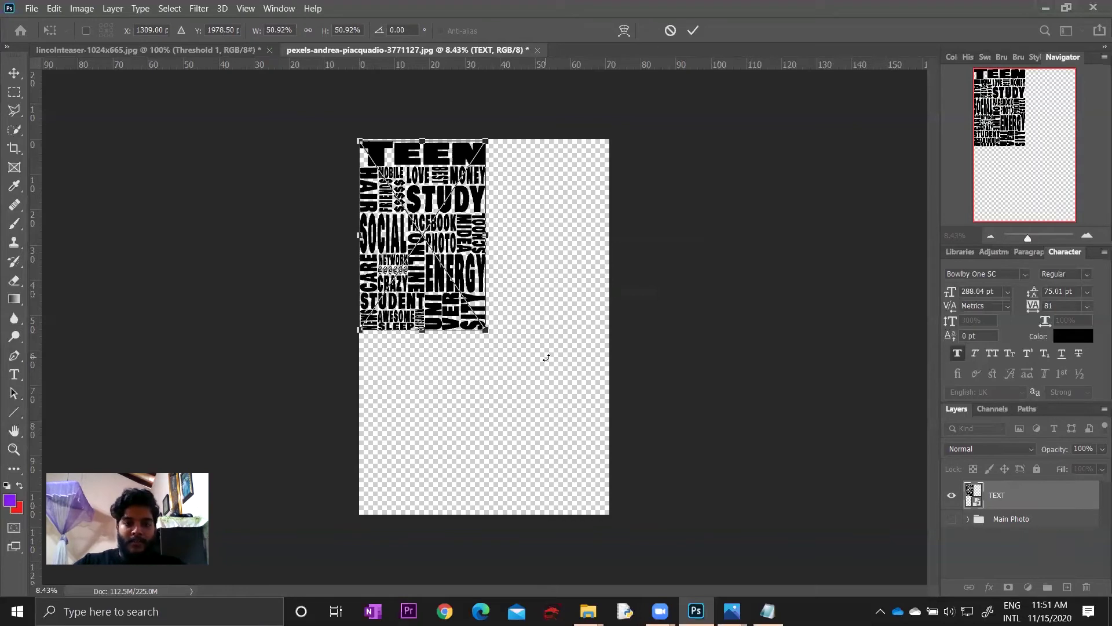
key(Return)
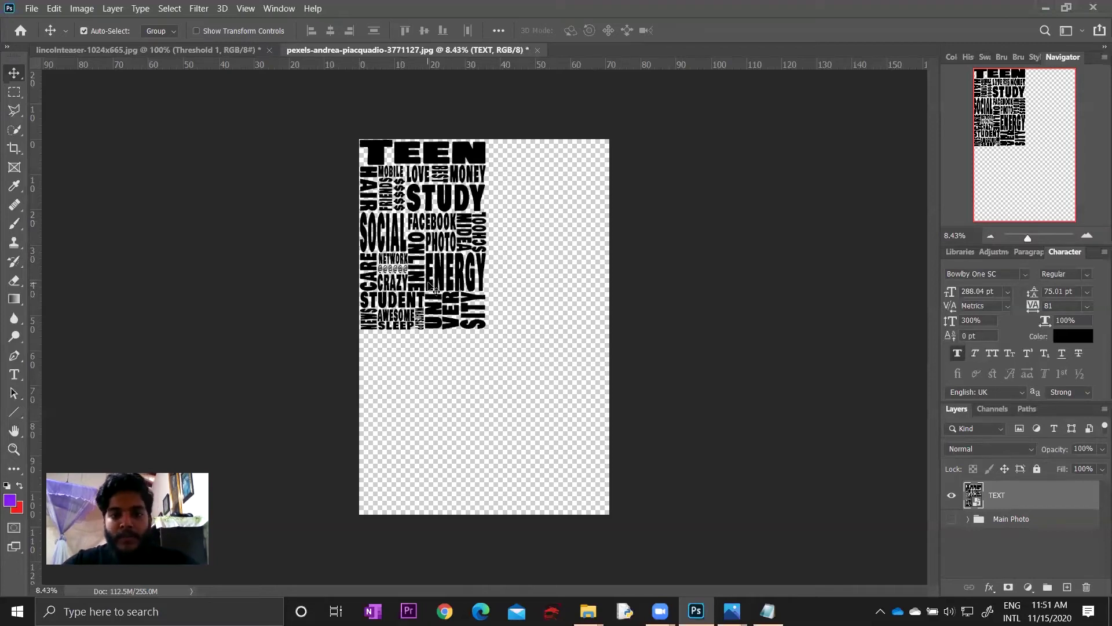
key(ctrl)
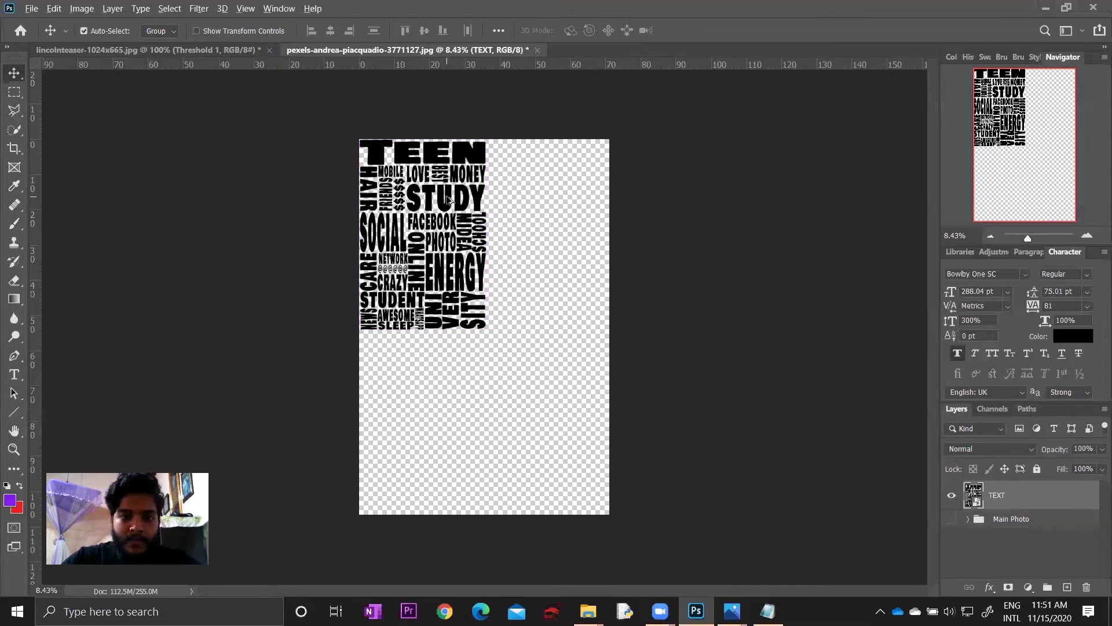
- Duplicate the word block below, rotate the copy 90° and stretch it across the bottom half
drag(451, 201, 583, 325)
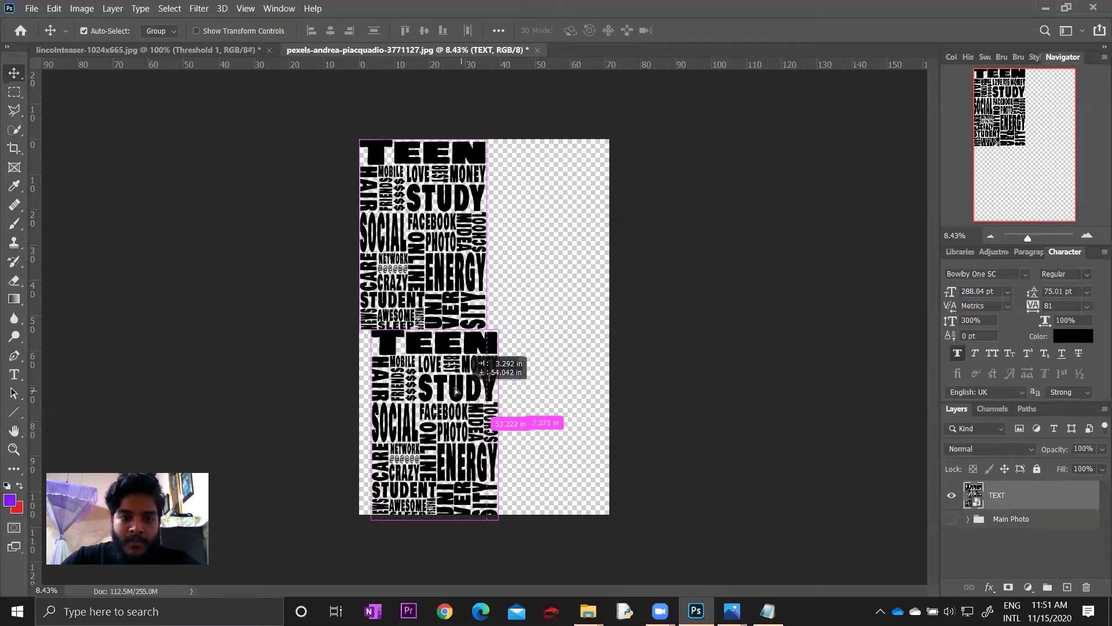
mouse_move(583, 326)
mouse_down()
mouse_move(449, 388)
mouse_move(455, 396)
mouse_up()
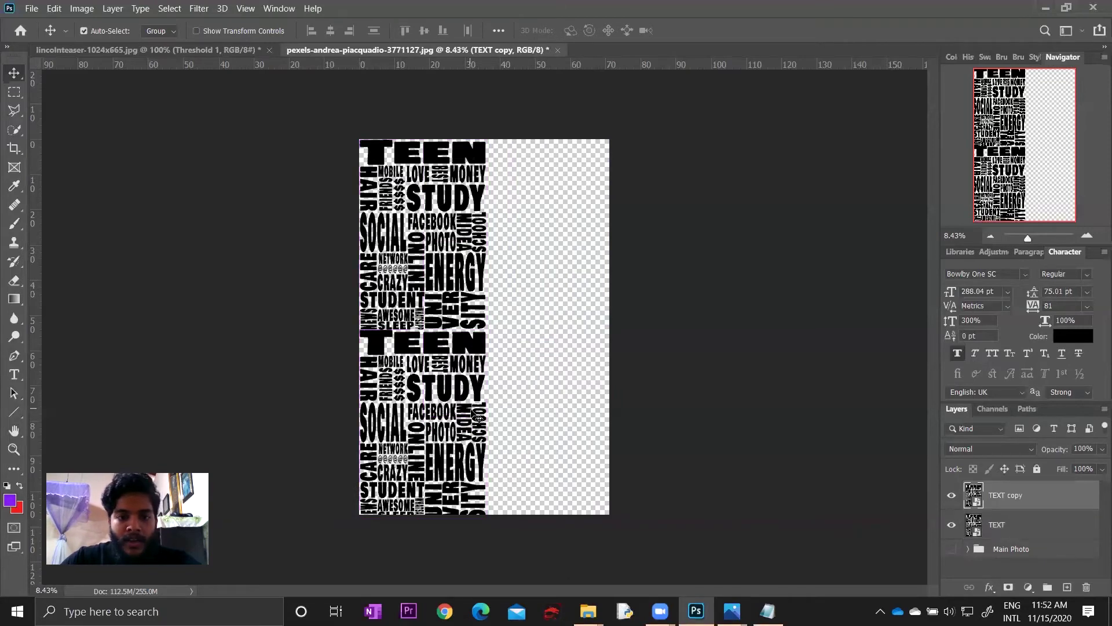
key(ctrl+t)
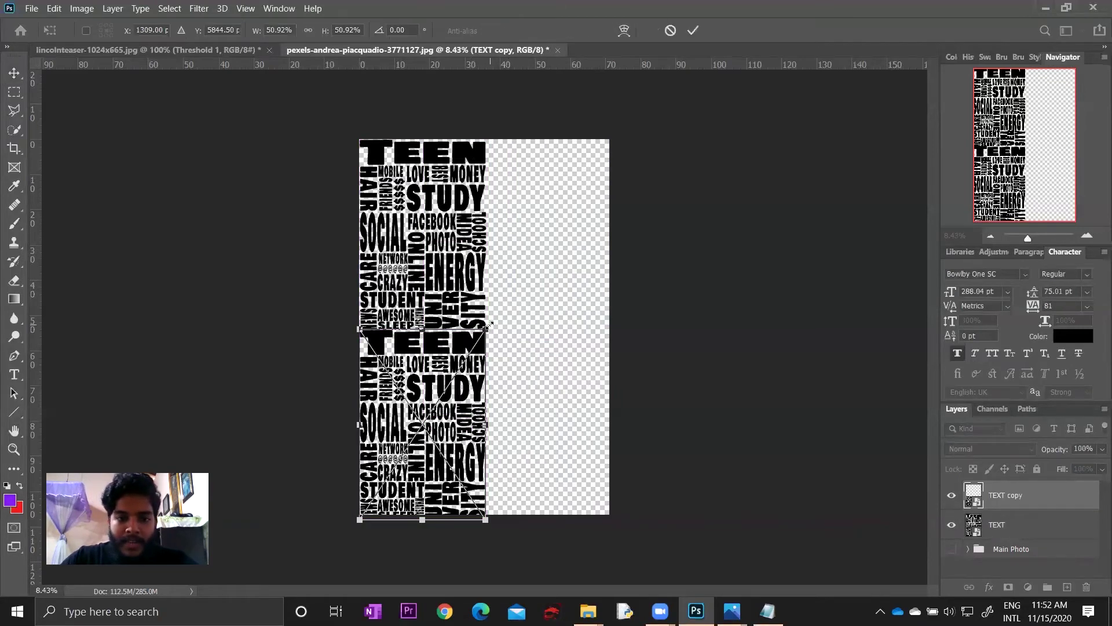
drag(490, 318, 588, 509)
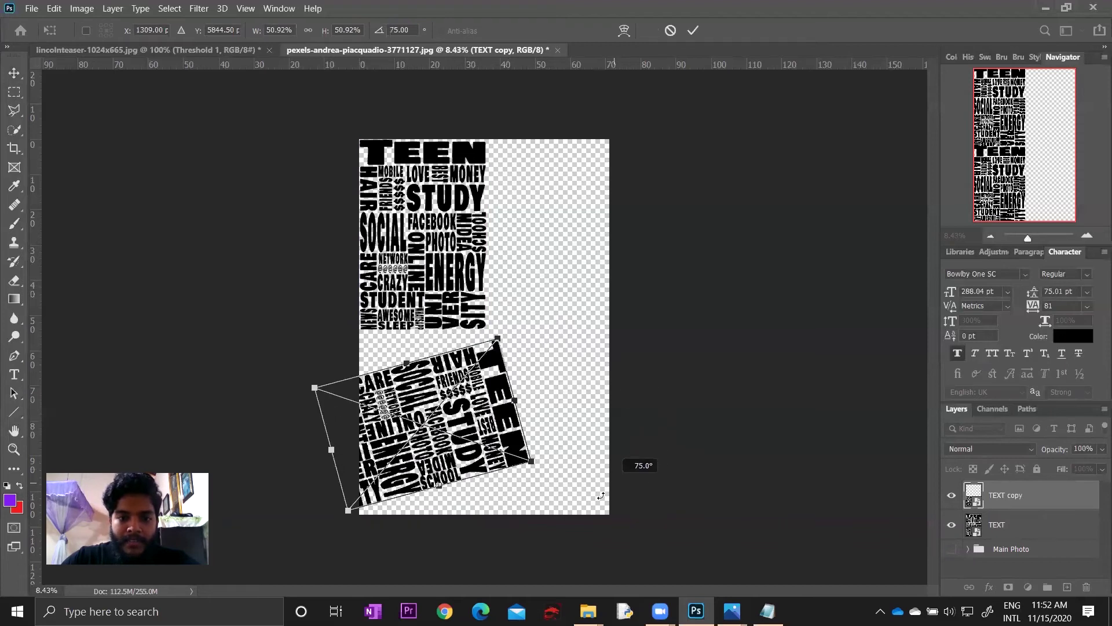
drag(588, 509, 588, 510)
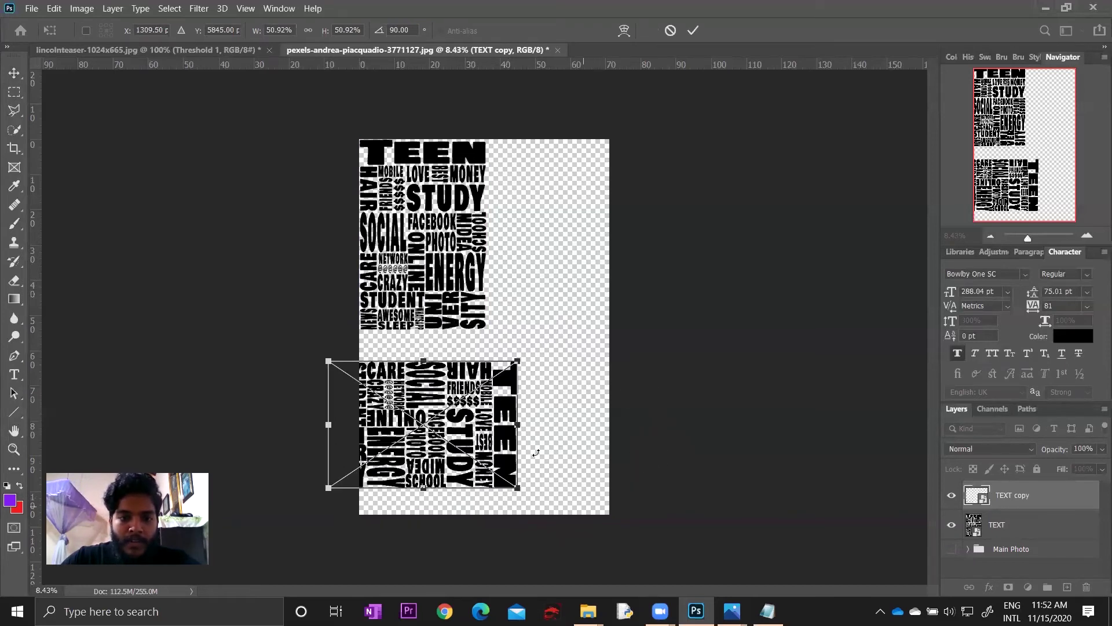
drag(492, 394, 524, 362)
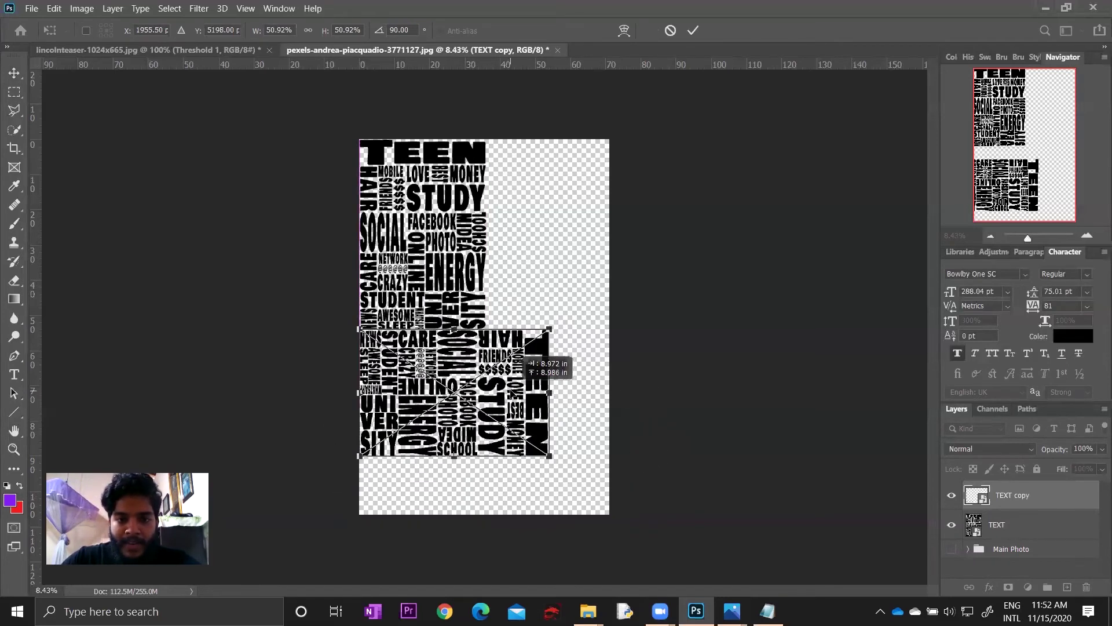
drag(552, 457, 597, 510)
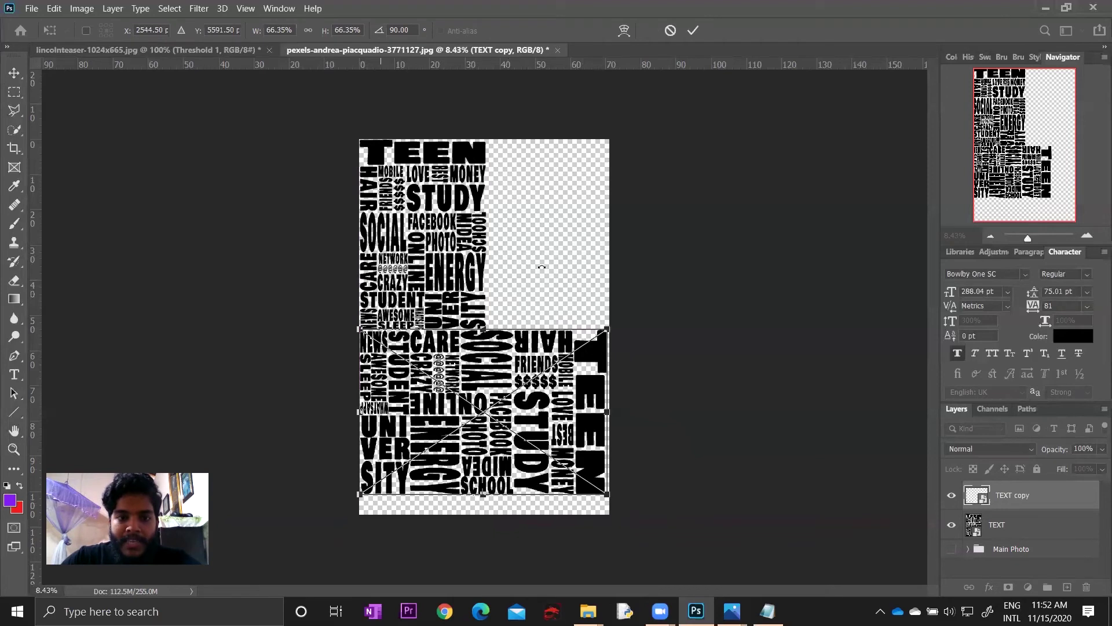
drag(484, 497, 483, 515)
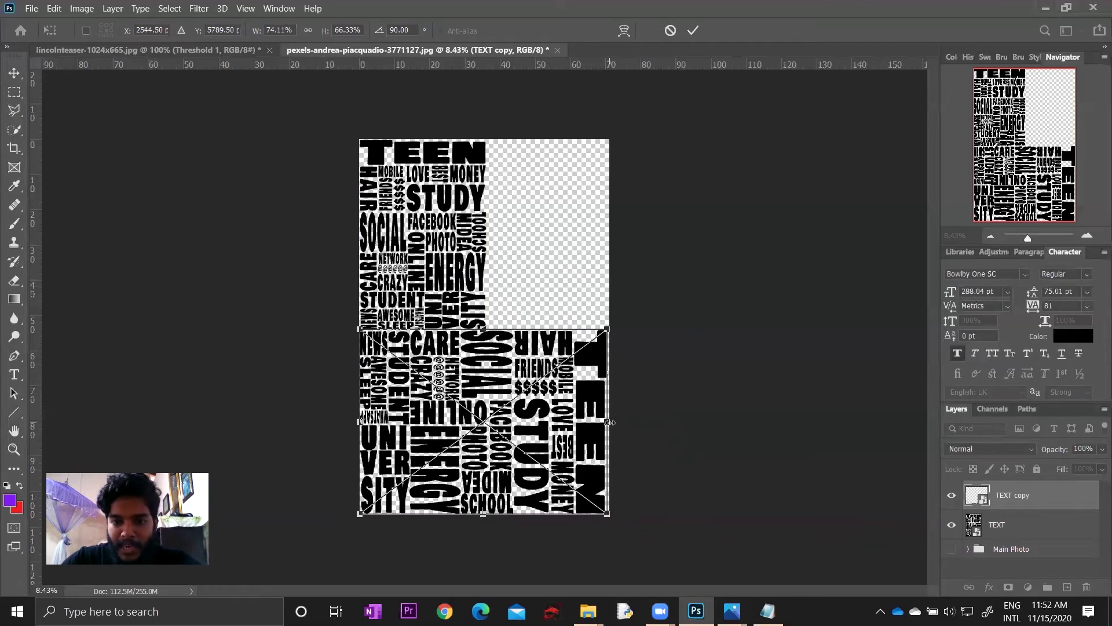
drag(610, 422, 611, 422)
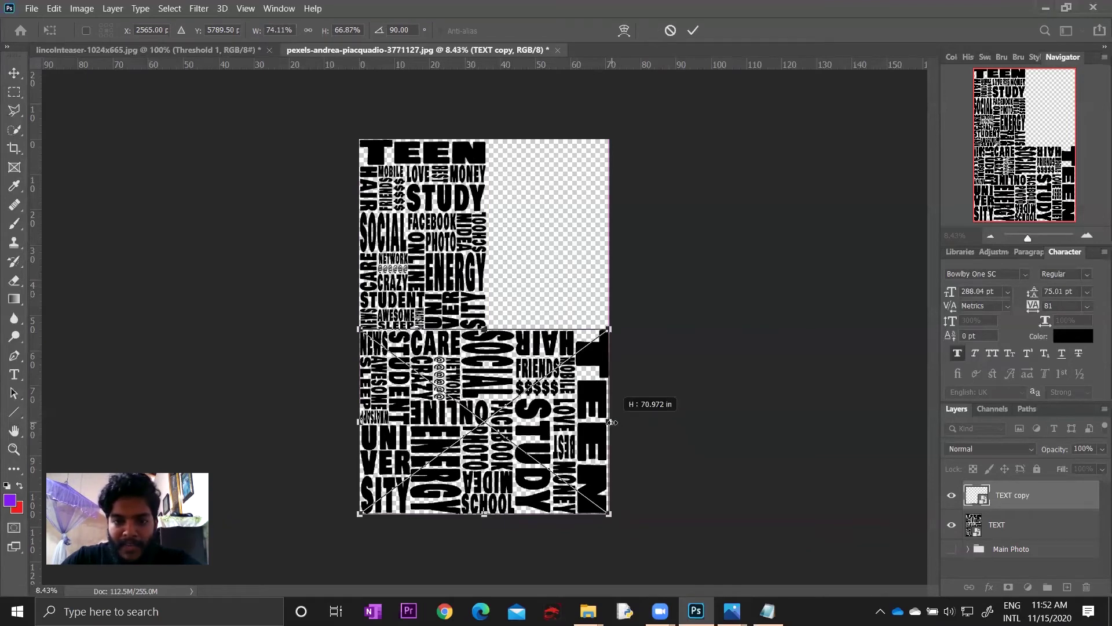
key(Return)
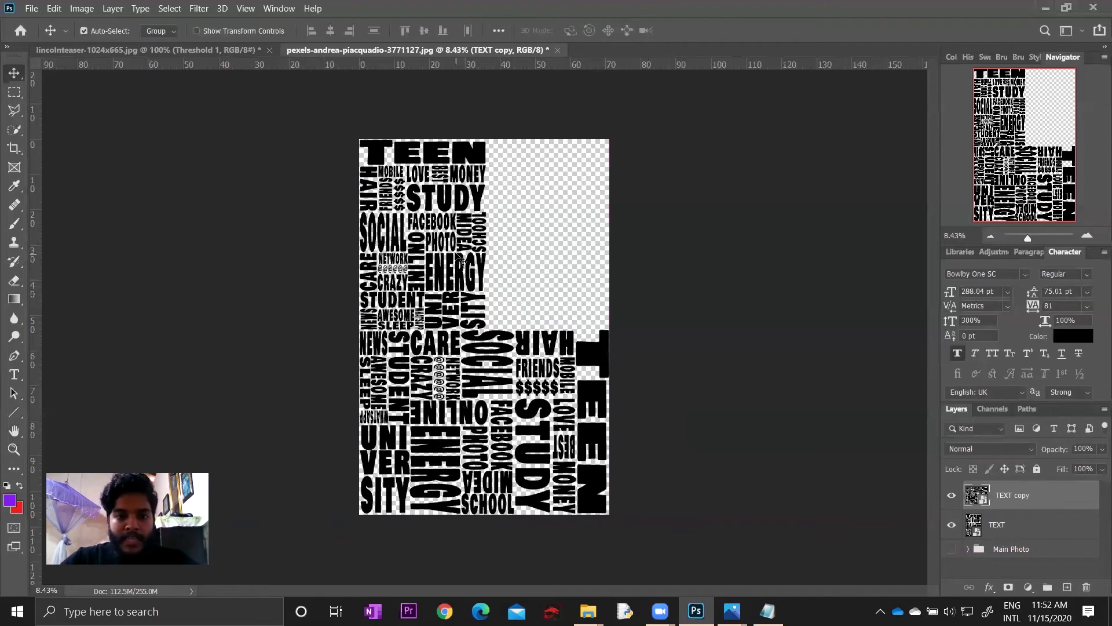
click(449, 202)
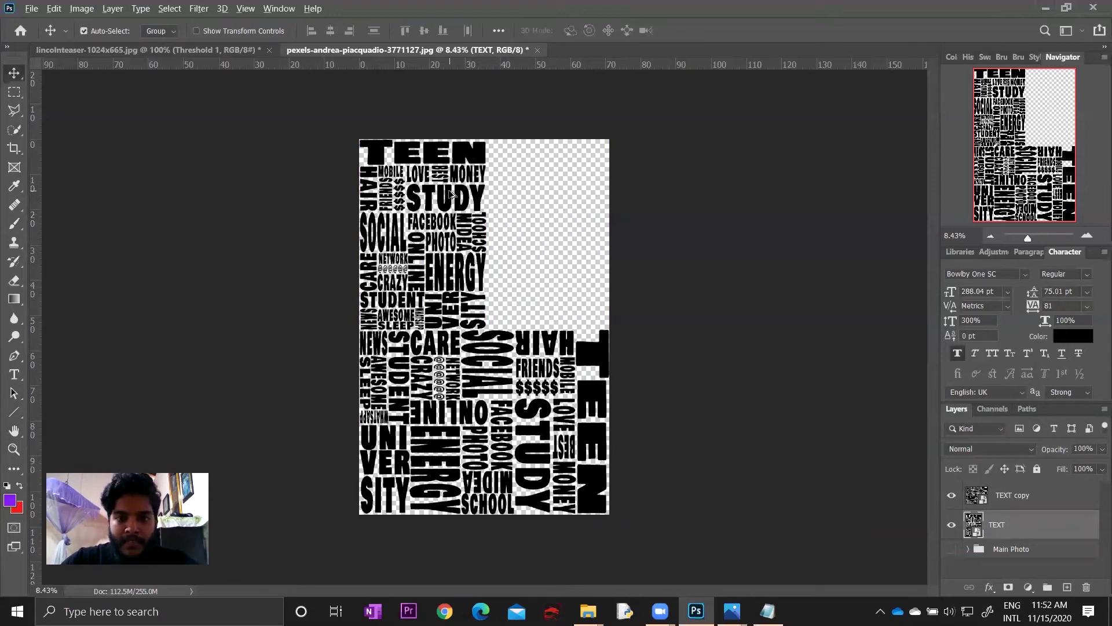
- Duplicate the word block as TEXT copy 2, rotated and fitted into the canvas's top-right area
drag(450, 195, 574, 199)
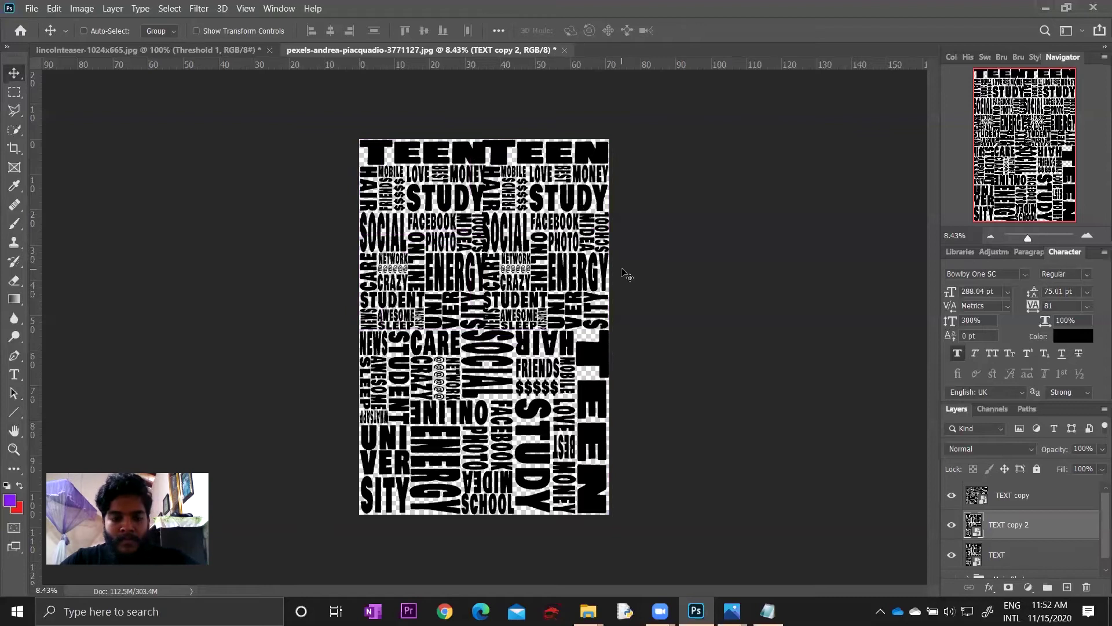
key(ctrl+t)
drag(727, 513, 605, 329)
mouse_move(635, 137)
mouse_down()
mouse_move(692, 229)
mouse_move(614, 157)
mouse_move(620, 142)
mouse_move(467, 166)
mouse_move(472, 179)
mouse_up()
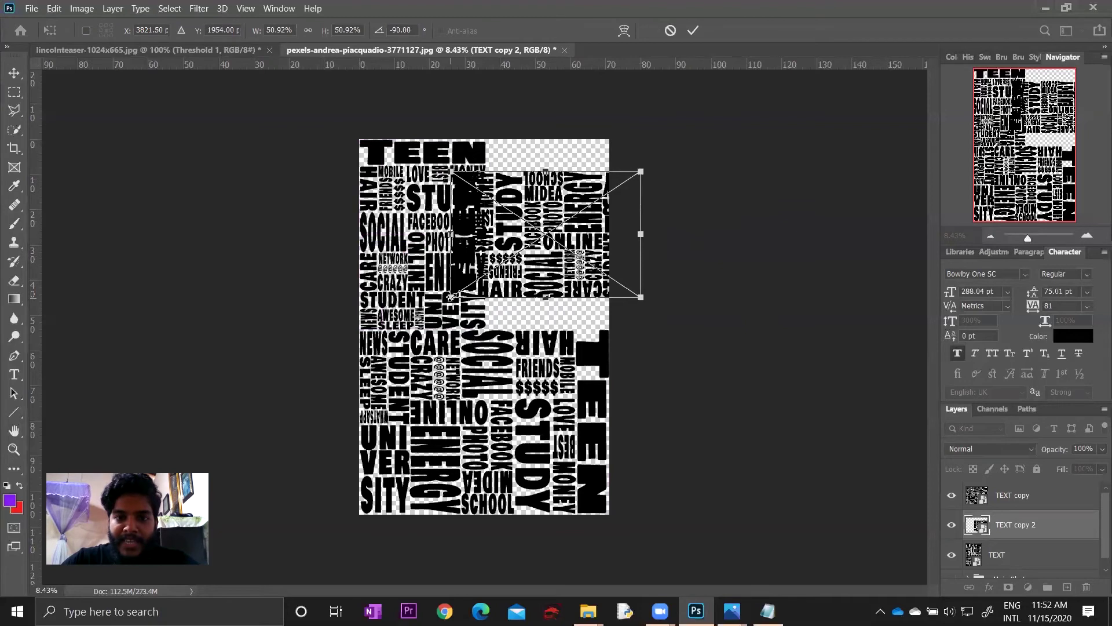
drag(451, 297, 509, 259)
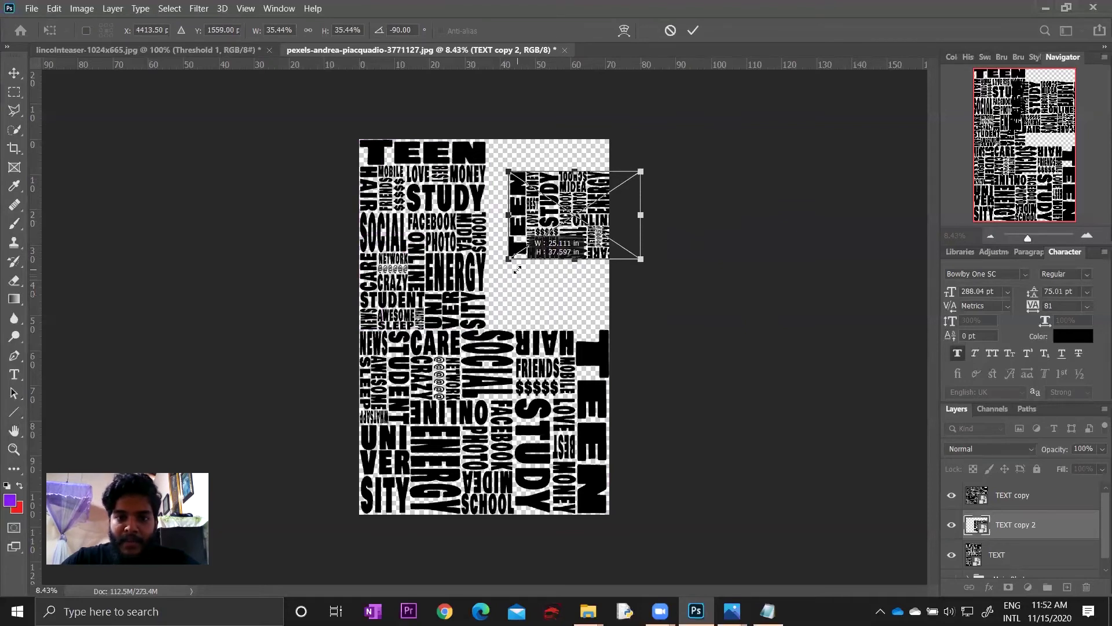
drag(578, 236, 556, 204)
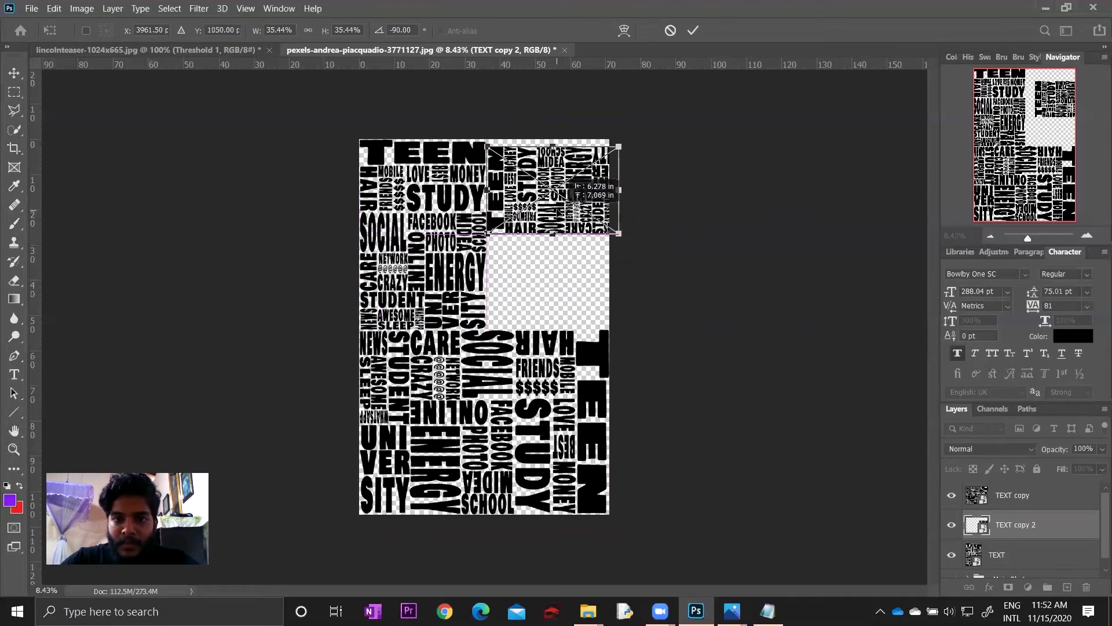
drag(619, 182, 609, 182)
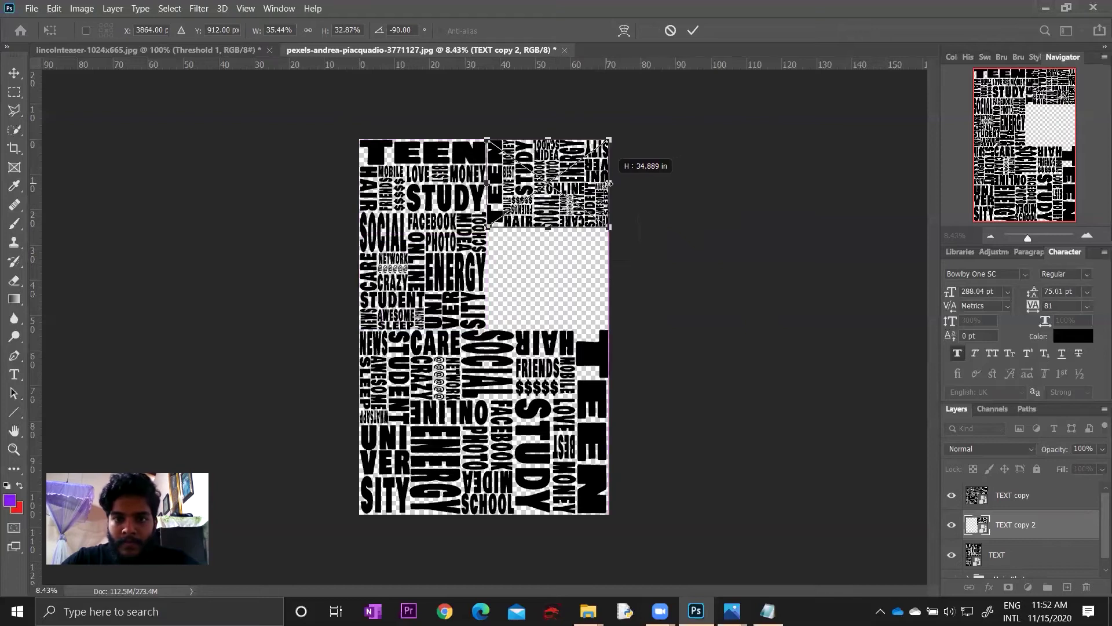
scroll(641, 214, up, 3)
scroll(707, 219, up, 1)
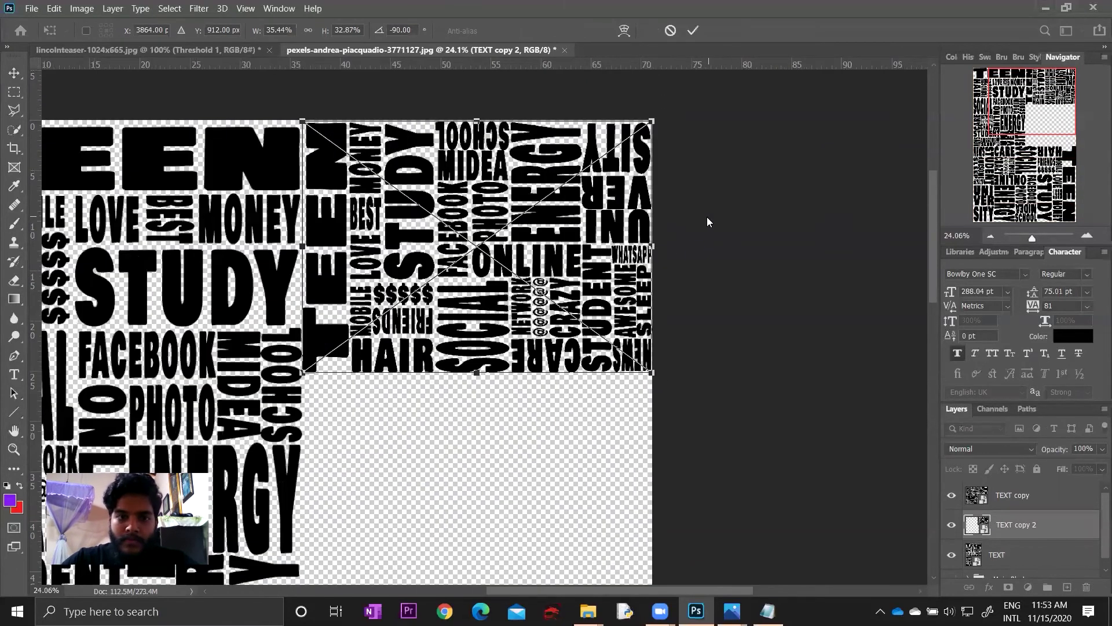
drag(647, 244, 647, 244)
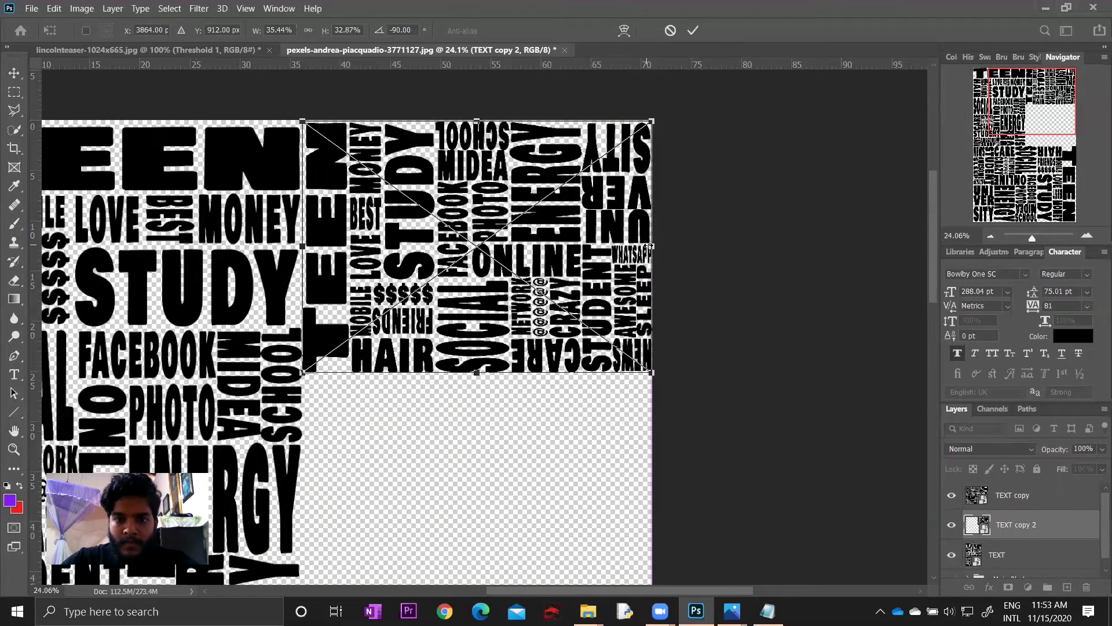
scroll(646, 245, up, 2)
scroll(643, 255, up, 2)
scroll(637, 267, up, 1)
scroll(637, 267, down, 1)
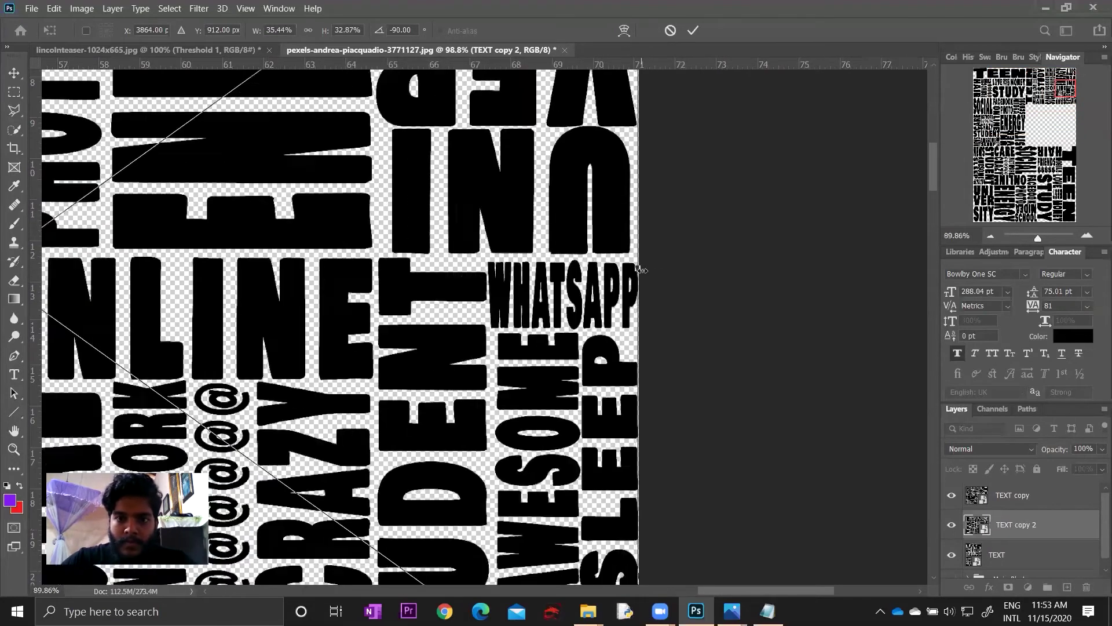
scroll(637, 267, down, 3)
key(Return)
scroll(398, 213, down, 1)
scroll(399, 214, down, 1)
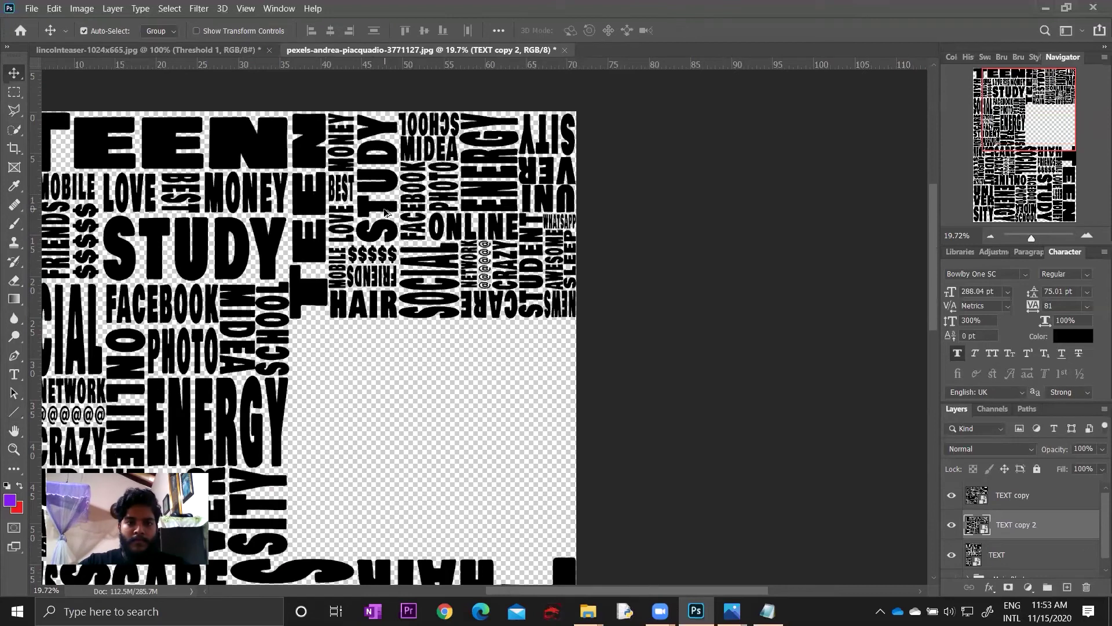
- Add TEXT copy 3 stretched into the bottom-right gap, then fit the page on screen
drag(399, 213, 389, 423)
key(ctrl+j)
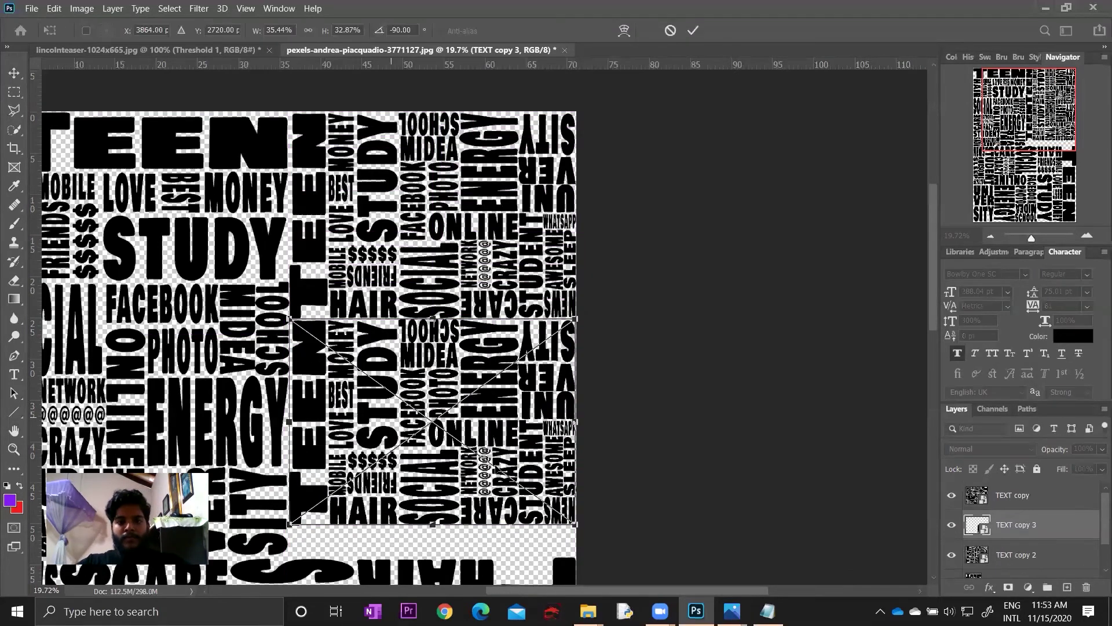
scroll(389, 423, down, 1)
key(ctrl+t)
drag(603, 405, 214, 243)
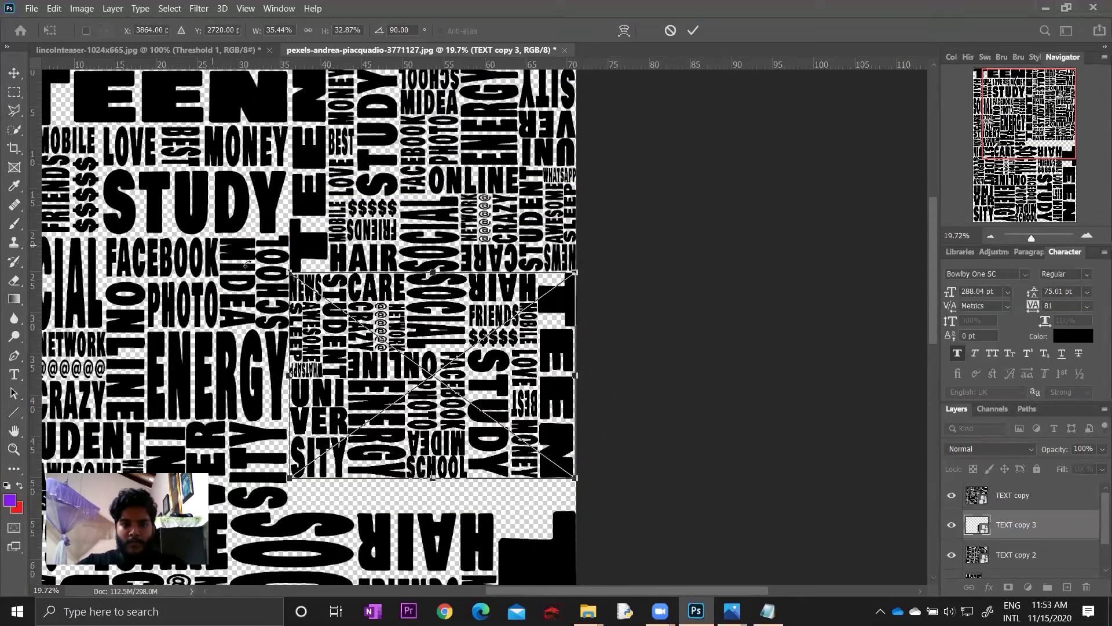
drag(434, 478, 433, 502)
mouse_move(576, 504)
mouse_down()
mouse_move(546, 247)
mouse_move(525, 272)
mouse_up()
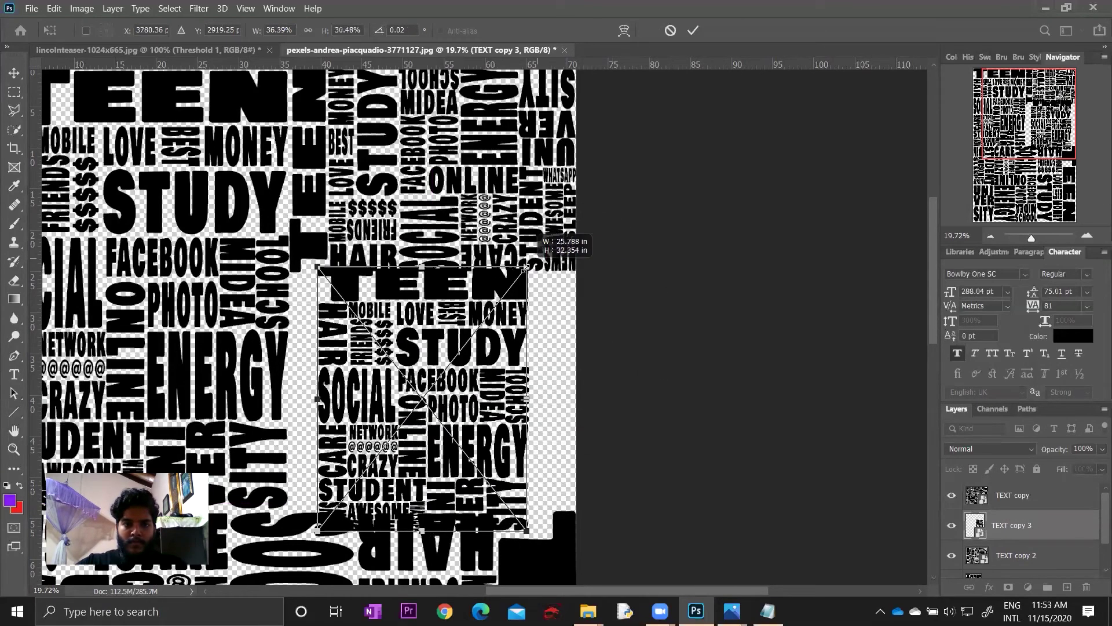
drag(318, 387, 294, 396)
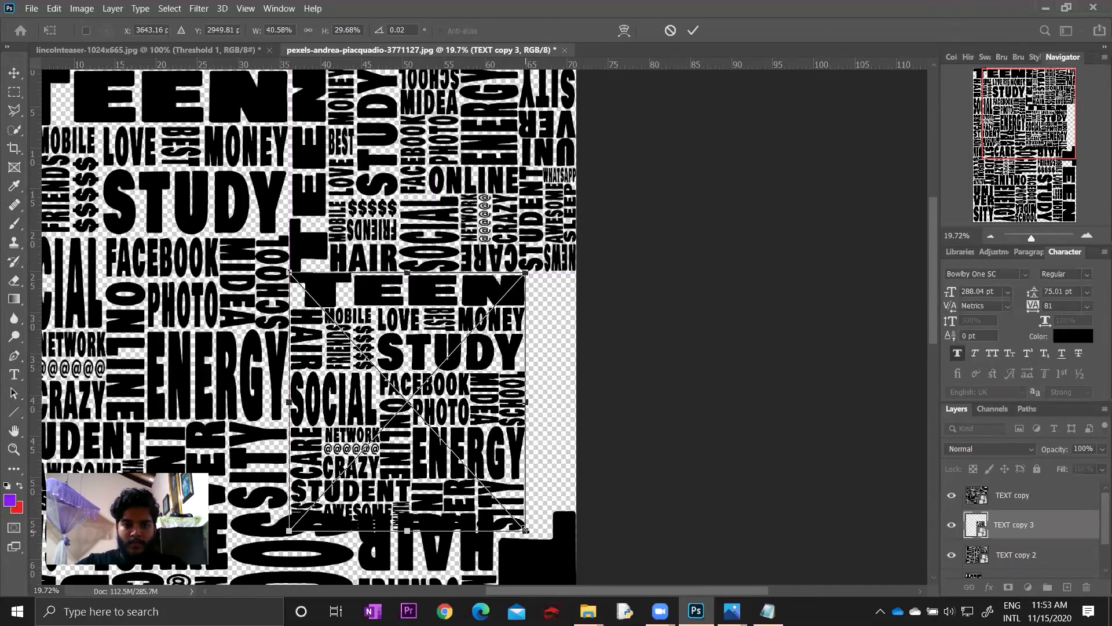
drag(525, 531, 577, 510)
key(Return)
key(ctrl+0)
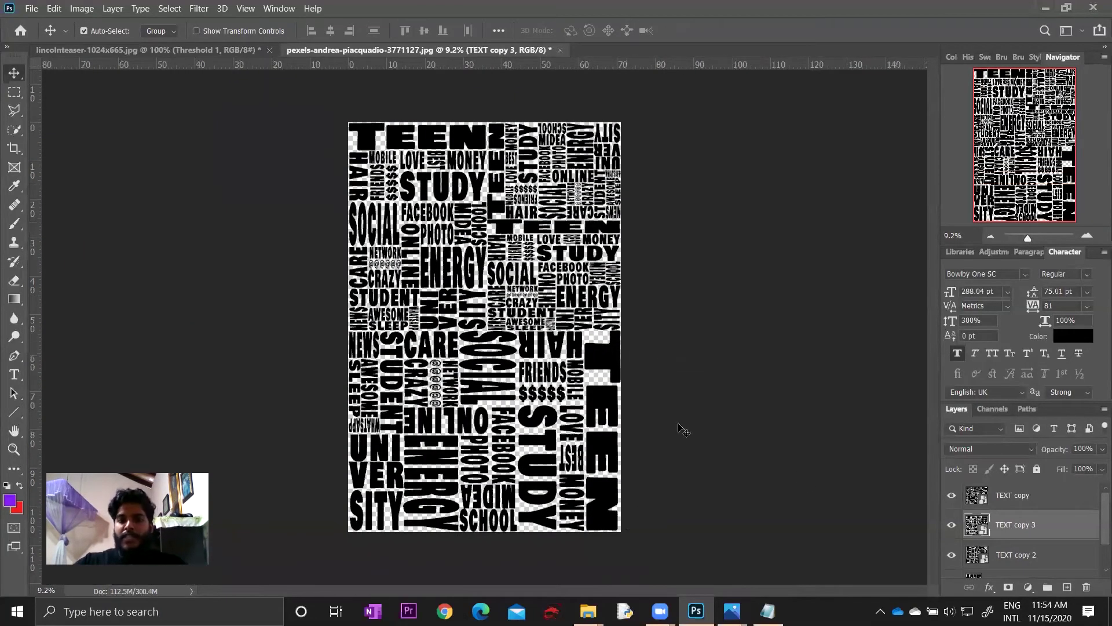
- Toggle the Main Photo visibility to compare with the collage, leaving the photo hidden
scroll(1002, 525, down, 2)
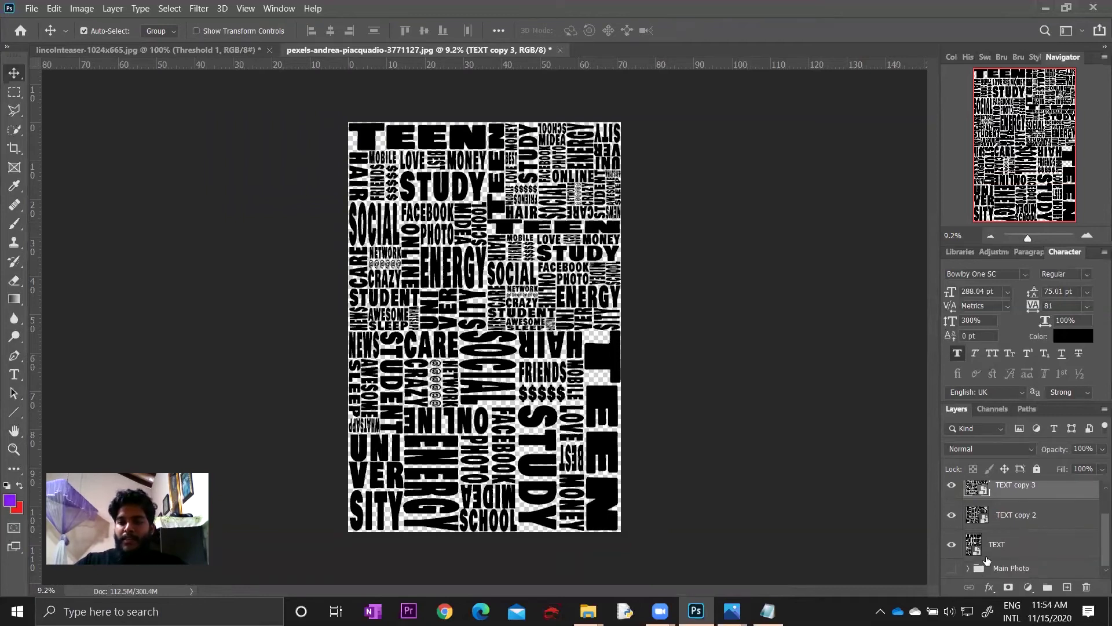
click(952, 569)
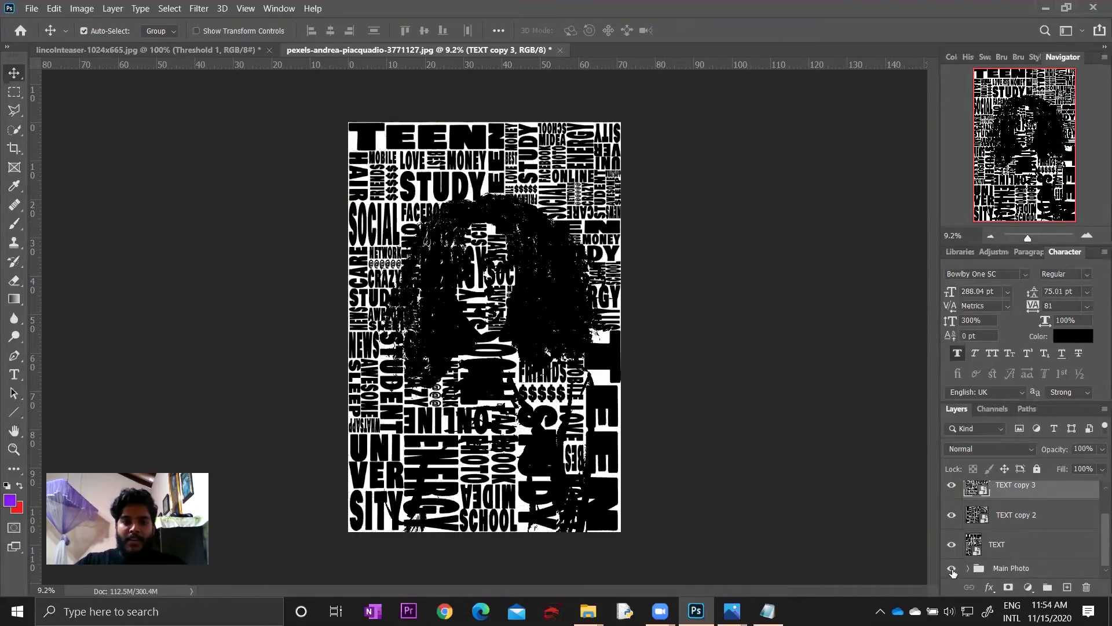
click(952, 569)
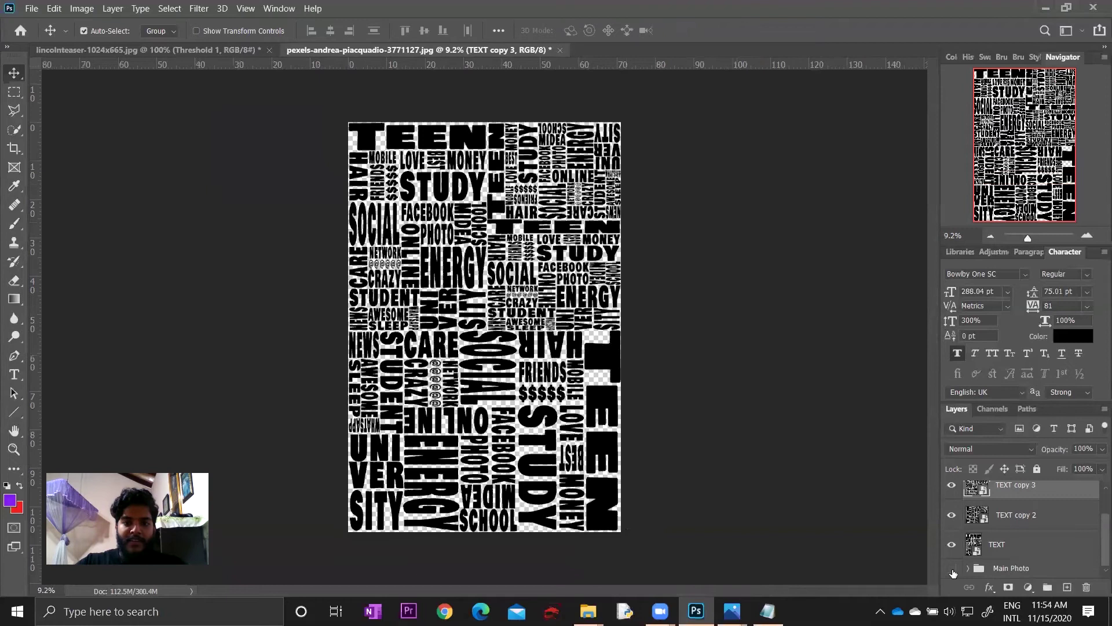
click(952, 569)
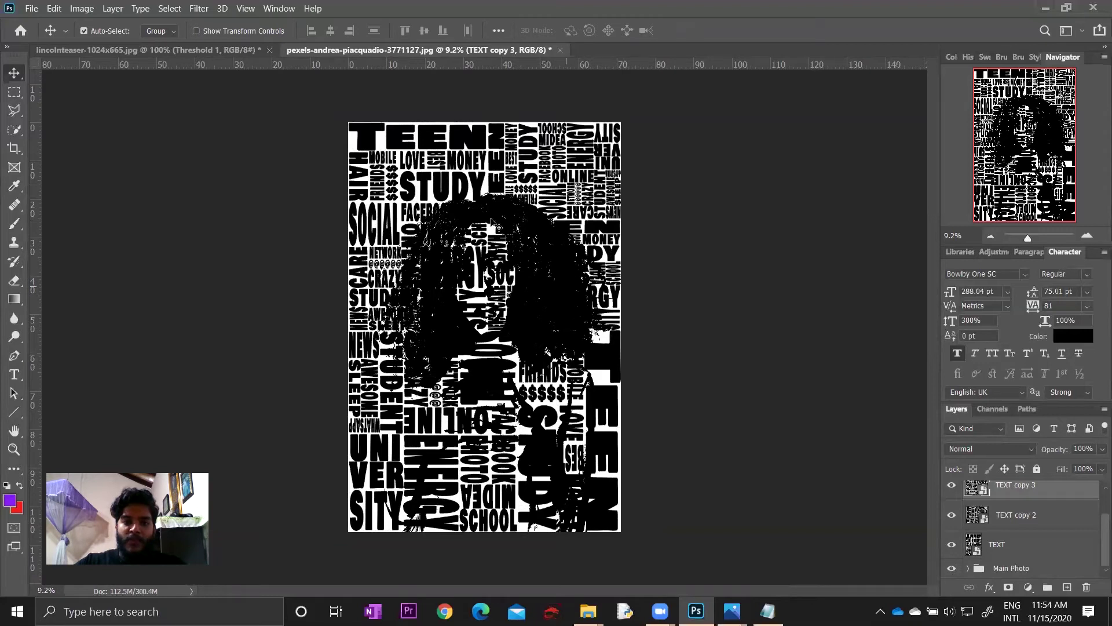
click(952, 569)
click(952, 570)
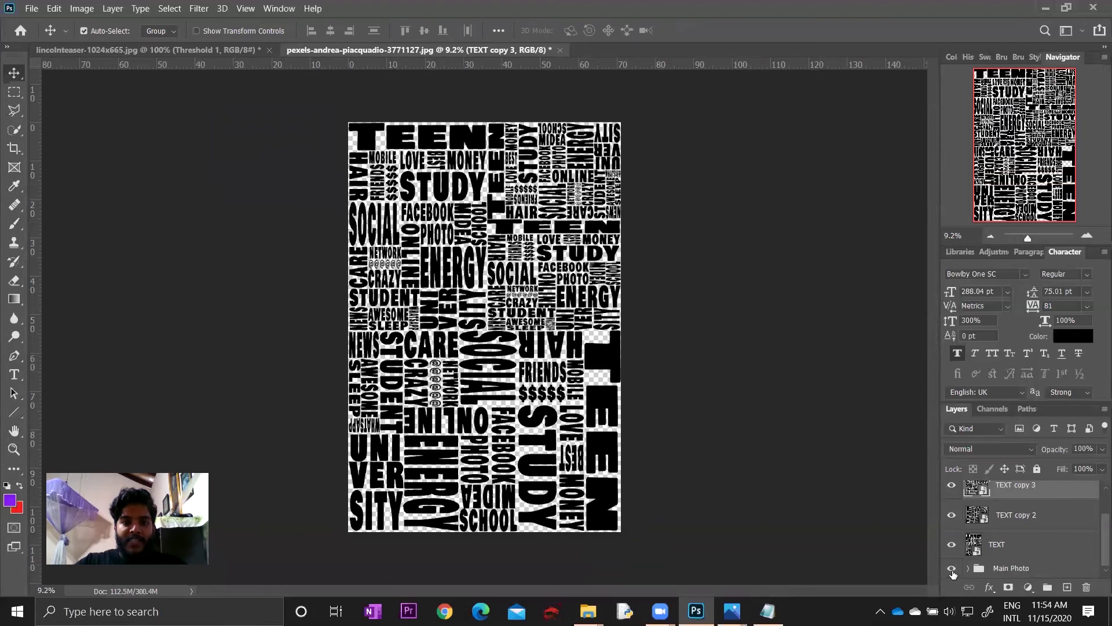
click(952, 570)
click(951, 570)
click(952, 570)
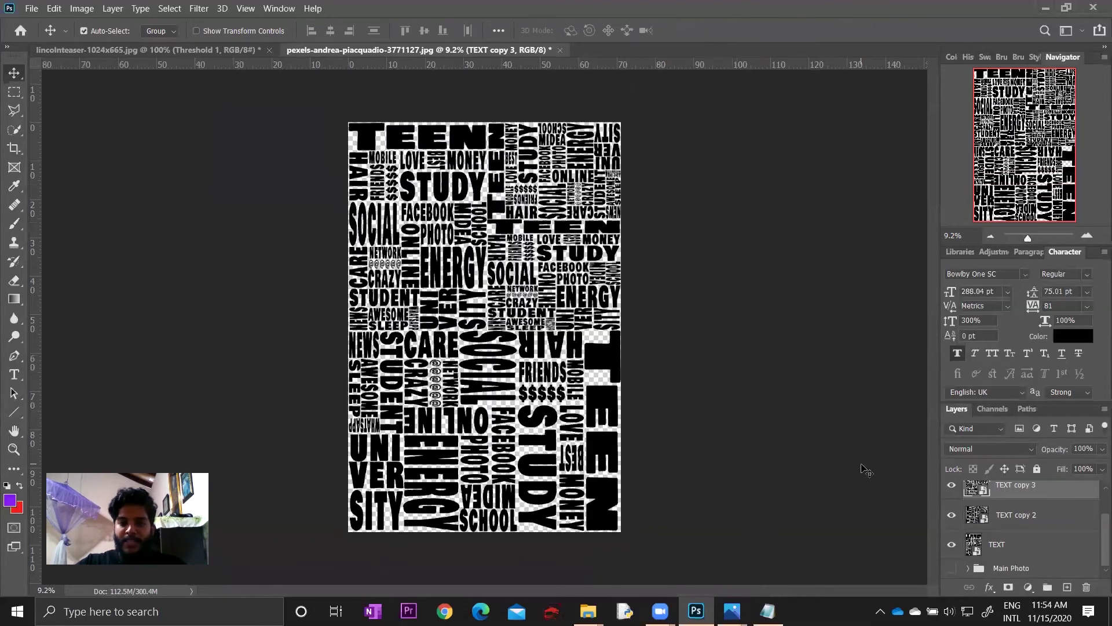
- Group all the TEXT layers as 'TEXt 2' and convert the group to a smart object
click(1020, 547)
scroll(1023, 550, up, 1)
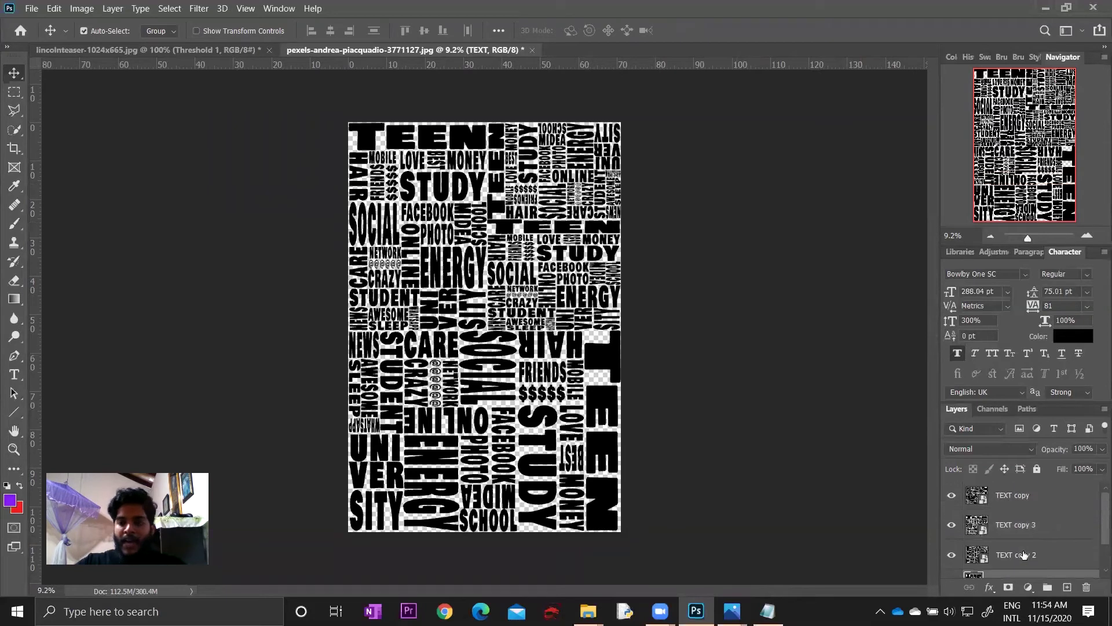
shift+click(1035, 494)
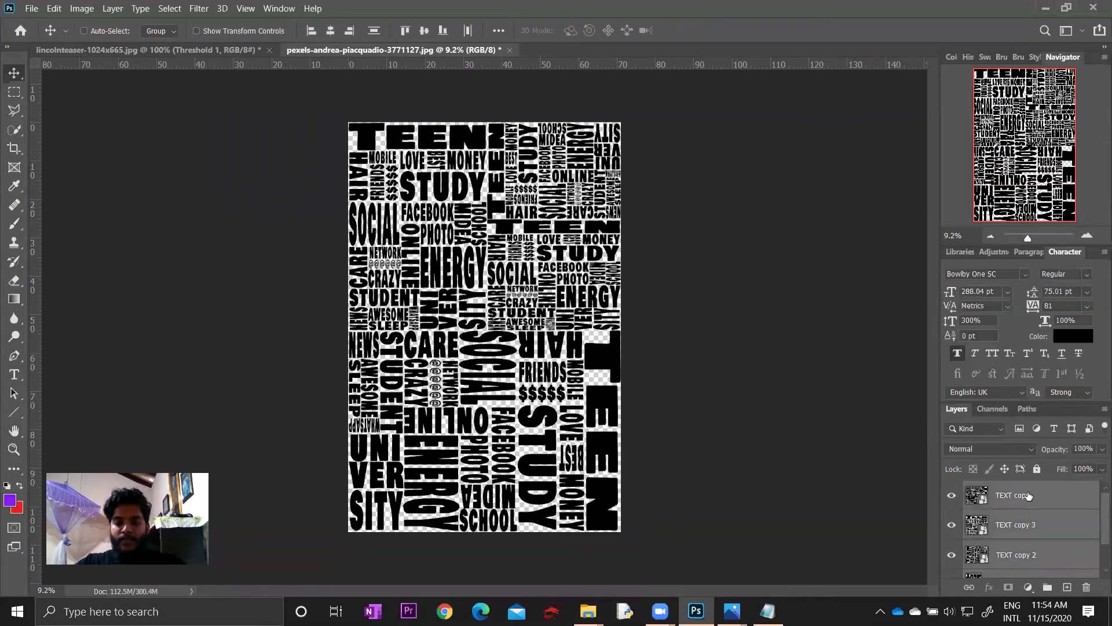
key(ctrl+g)
double_click(1011, 490)
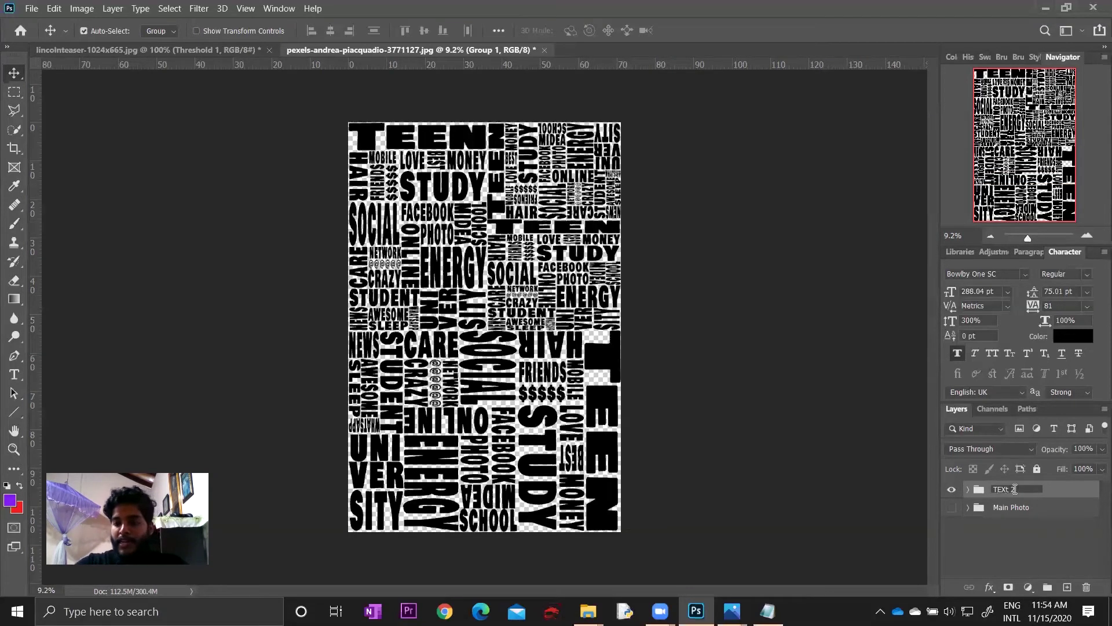
key(Return)
right_click(1004, 491)
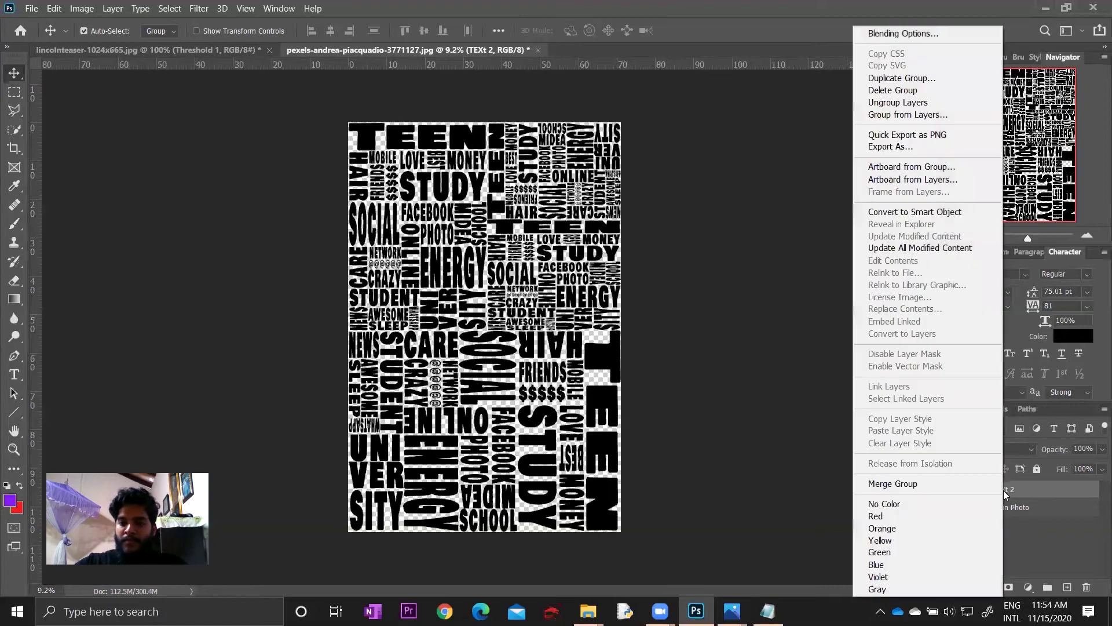
click(915, 212)
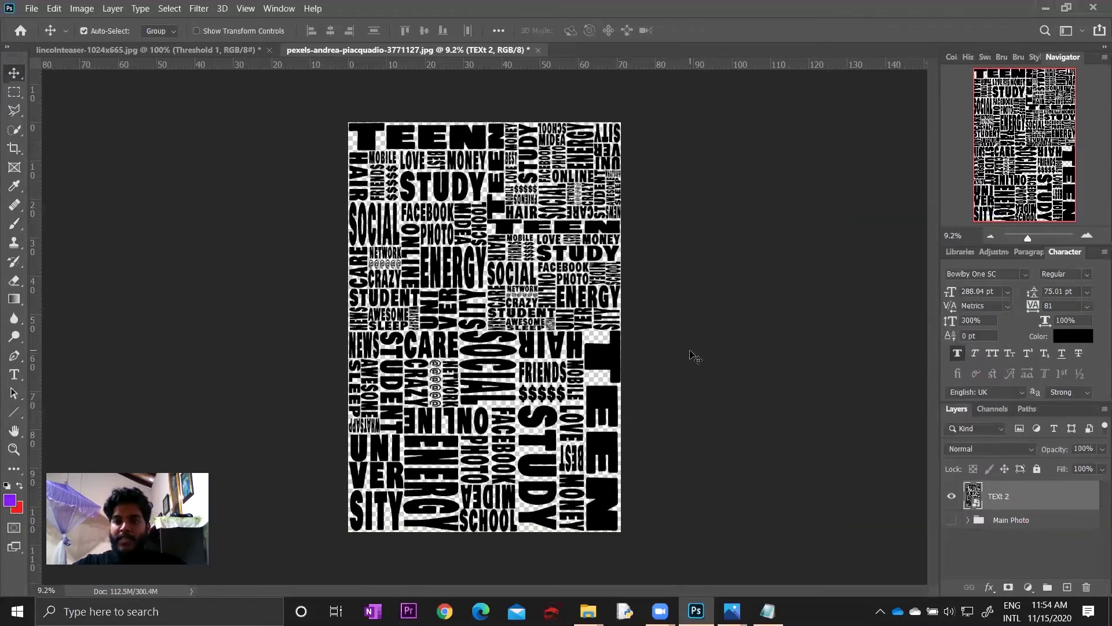
- Scale the TEXt 2 collage down to 50% into the top-left quarter
key(ctrl+t)
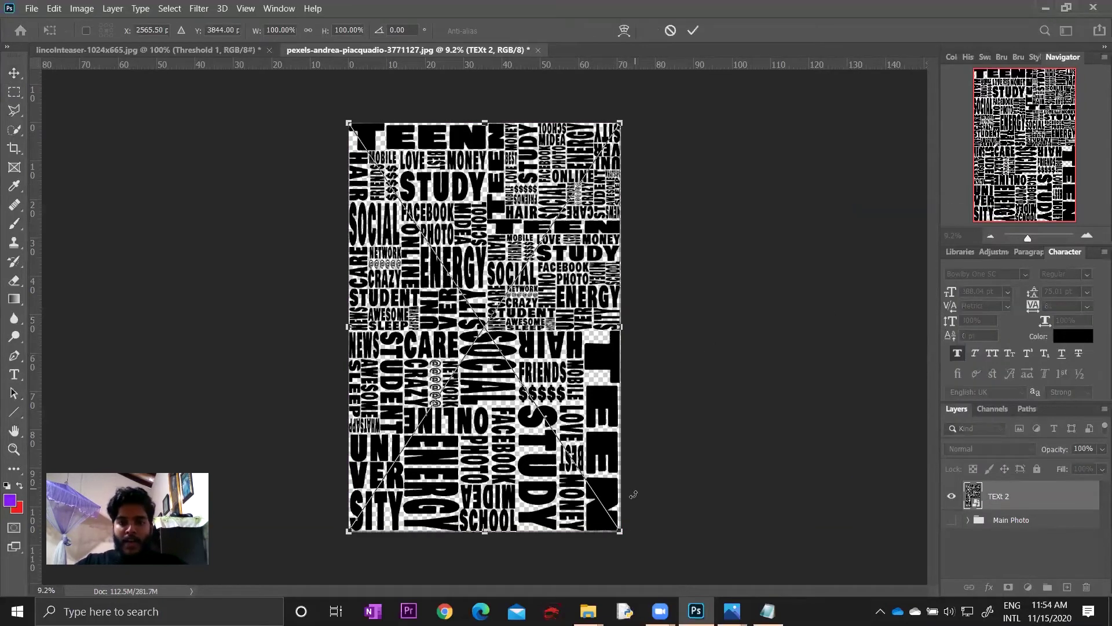
mouse_move(620, 531)
mouse_down()
mouse_move(511, 328)
mouse_move(485, 323)
mouse_up()
key(Return)
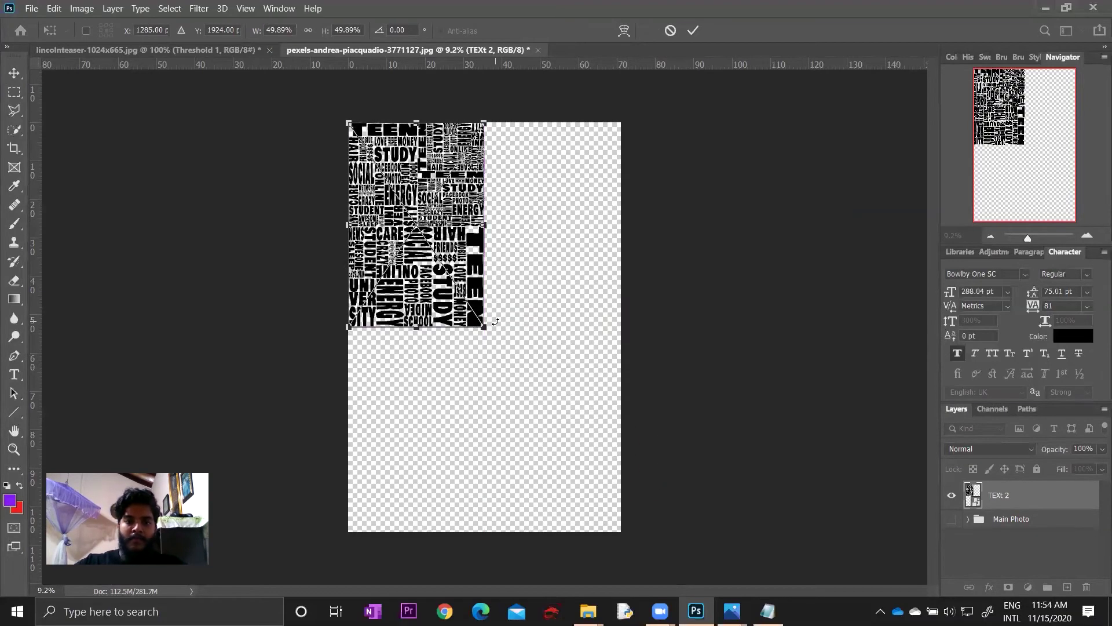
- Place copies in the top-right quarter, rotated 90°, and the bottom-left quarter, then select the tiles
mouse_move(474, 245)
mouse_down()
mouse_move(611, 444)
mouse_move(625, 233)
mouse_up()
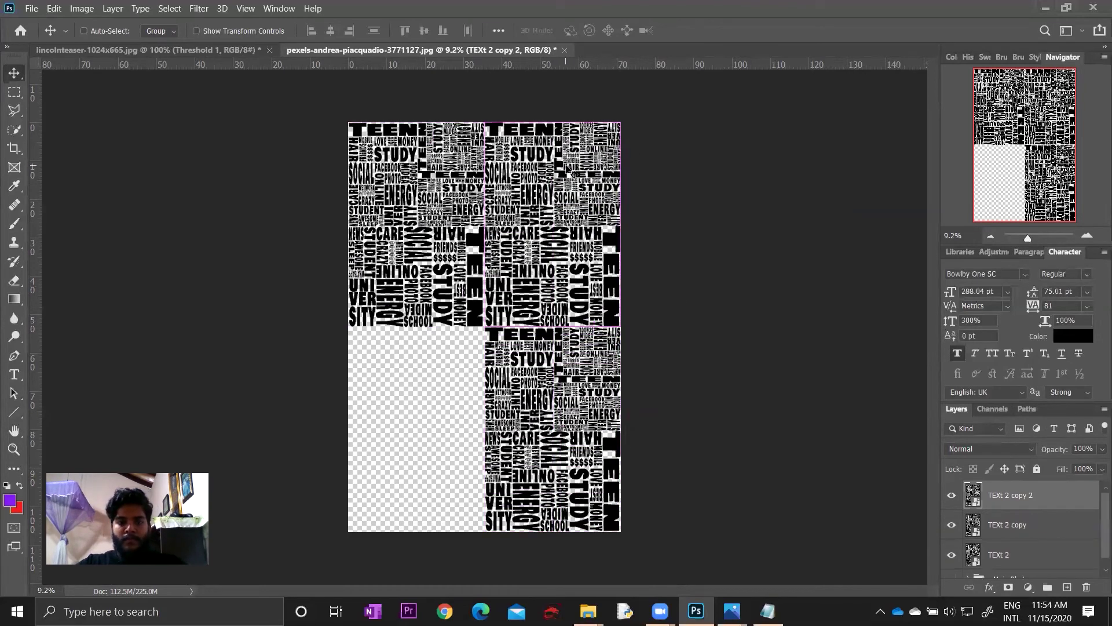
key(ctrl+t)
mouse_move(629, 339)
mouse_down()
mouse_move(443, 232)
mouse_move(429, 272)
mouse_up()
key(Return)
drag(508, 212, 371, 417)
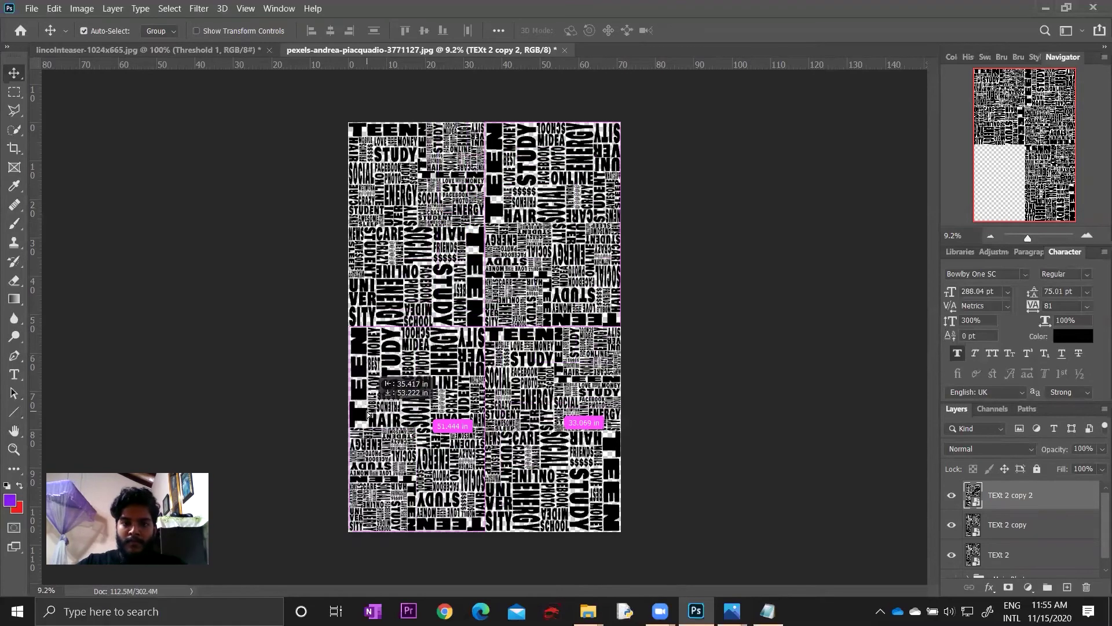
scroll(508, 441, up, 3)
scroll(610, 255, down, 2)
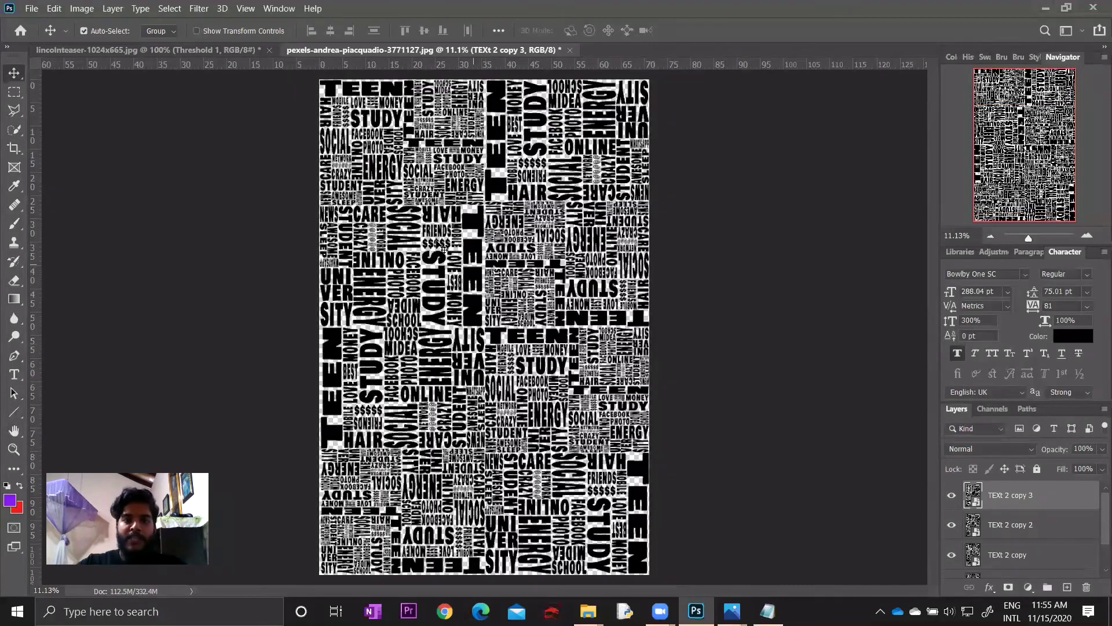
scroll(502, 382, up, 2)
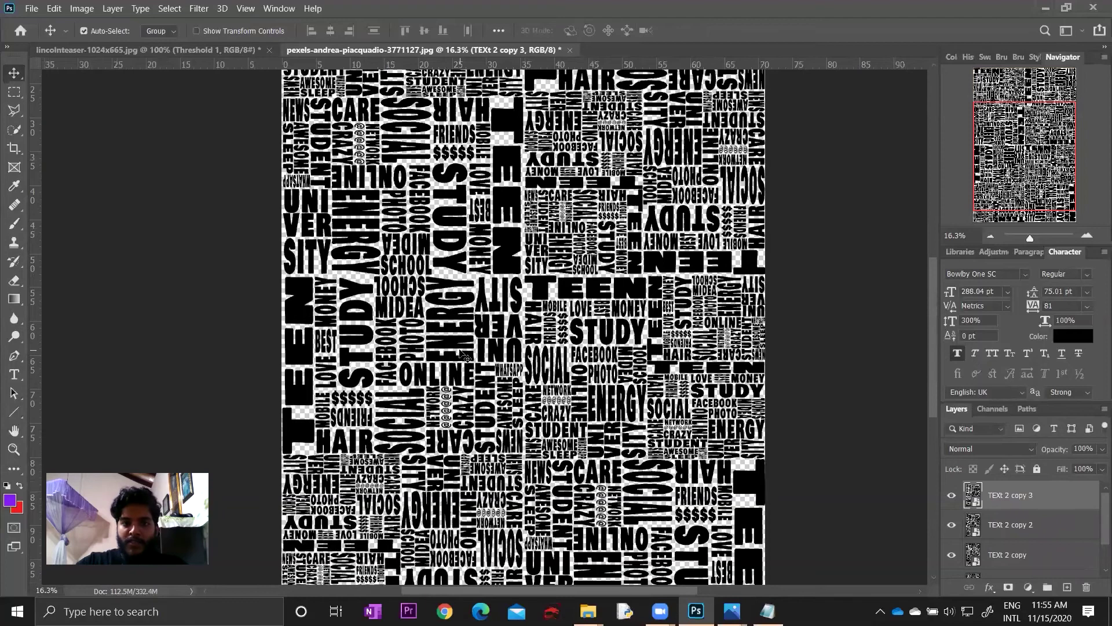
scroll(550, 342, down, 3)
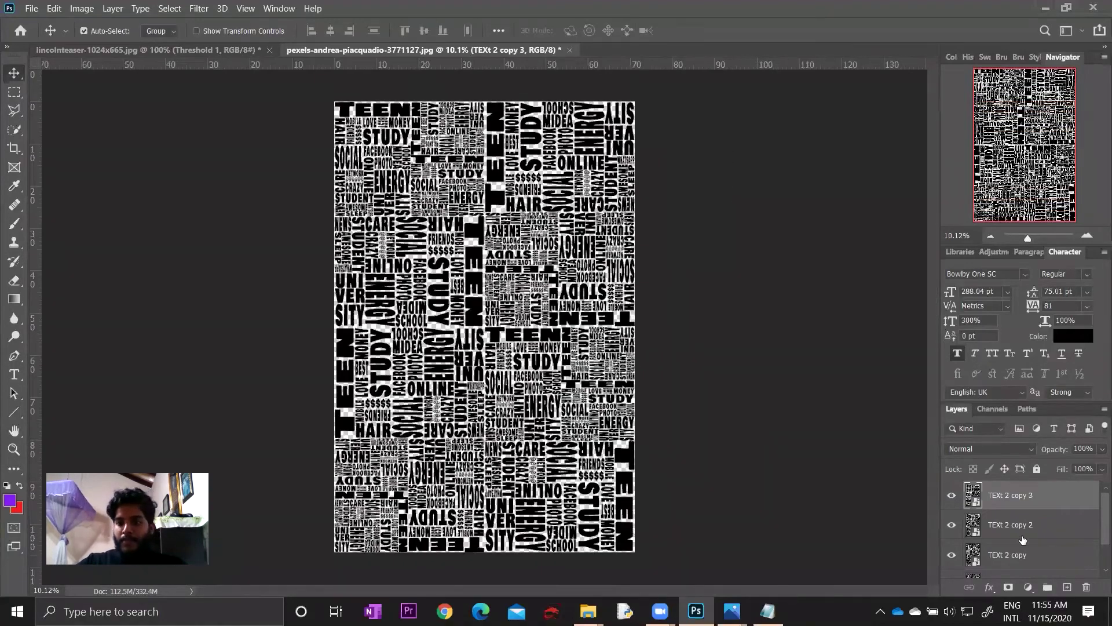
key(Delete)
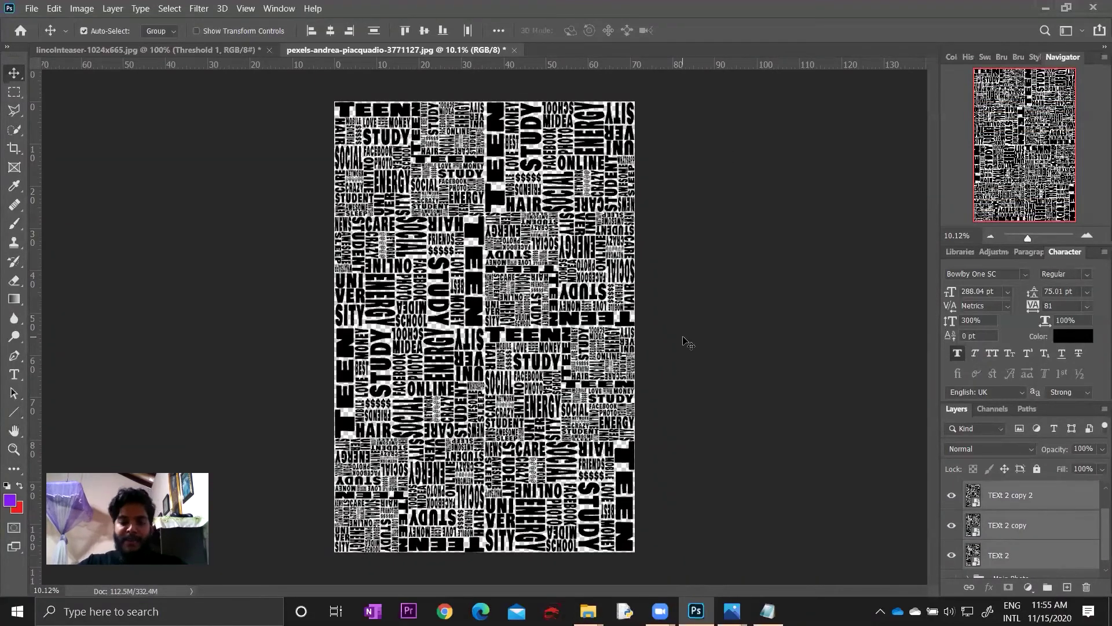
- Group the tiled word layers, convert them to a smart object and scale it to half size
key(ctrl+g)
right_click(1037, 495)
click(915, 483)
key(ctrl+t)
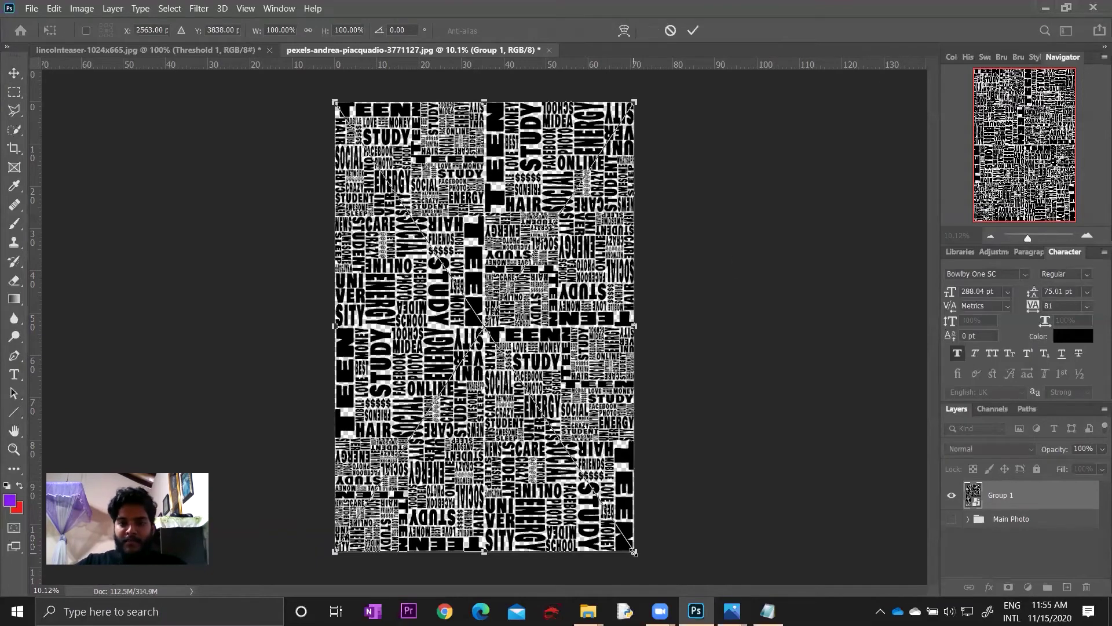
drag(634, 552, 485, 326)
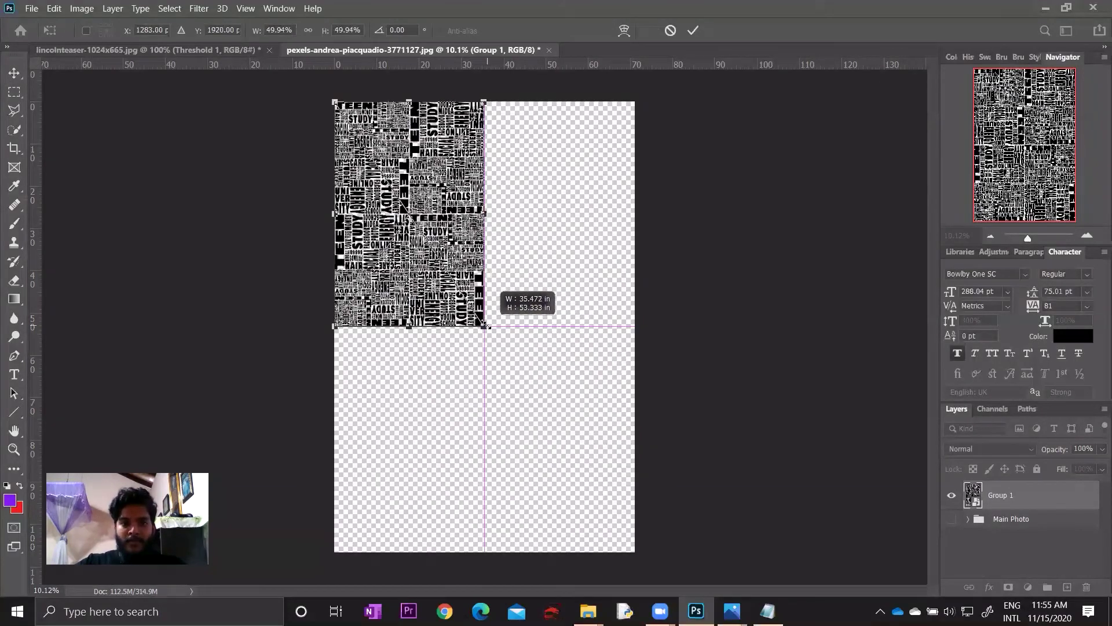
key(Return)
- Place a copy beside the original tile and nudge the lower-right tile into alignment
mouse_move(443, 214)
mouse_down()
mouse_move(593, 214)
mouse_move(420, 405)
mouse_move(563, 400)
mouse_up()
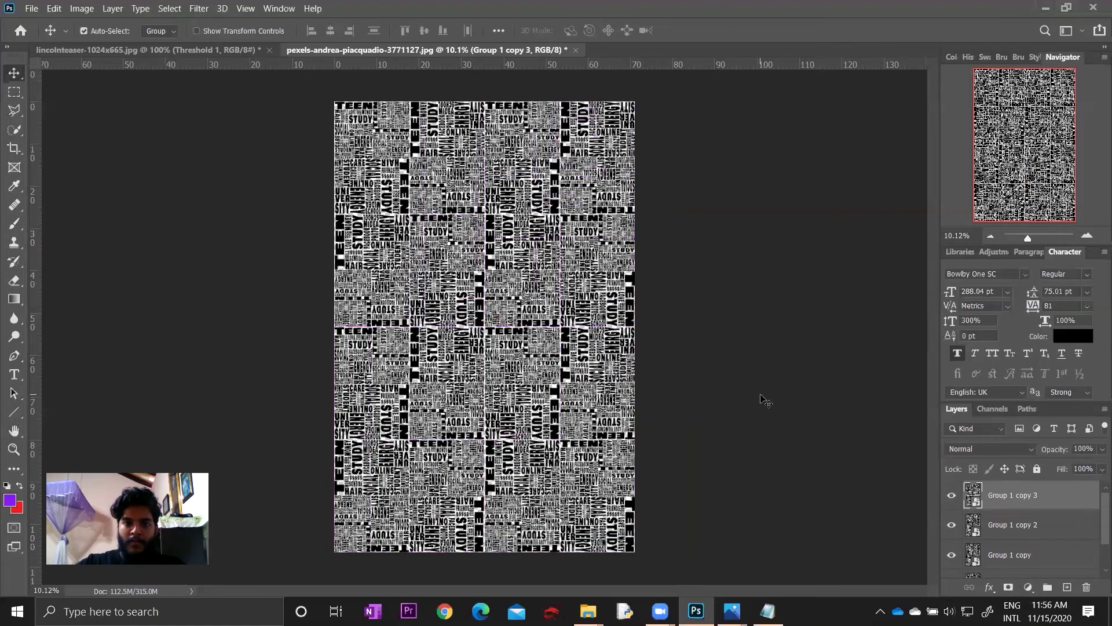
scroll(504, 371, up, 2)
scroll(504, 371, up, 1)
scroll(504, 371, up, 1)
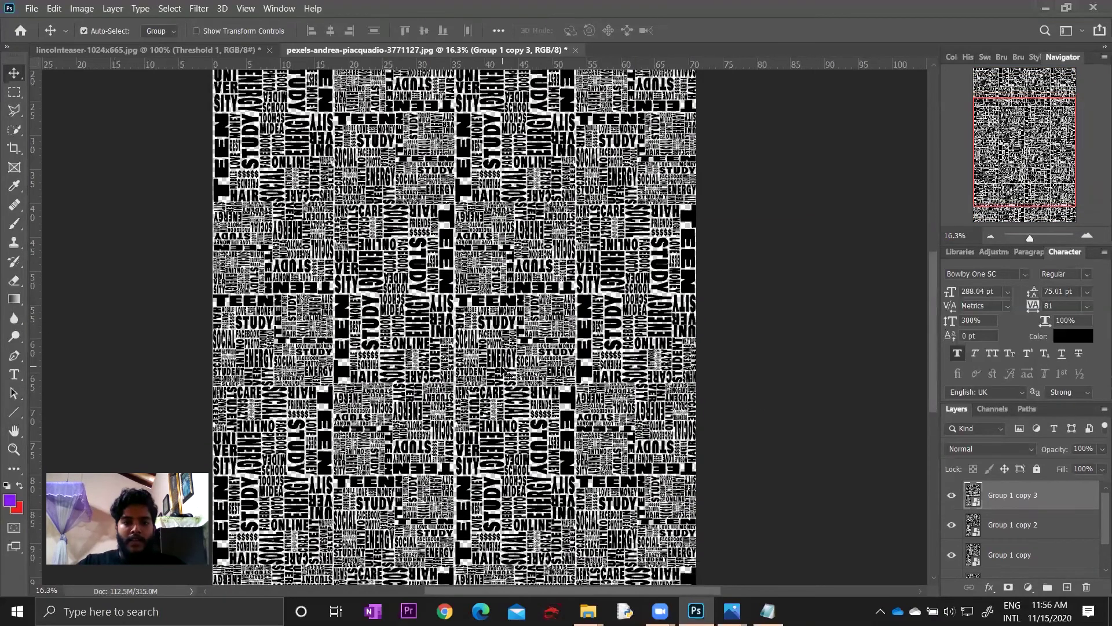
scroll(508, 374, up, 1)
scroll(493, 394, down, 2)
scroll(479, 412, down, 2)
scroll(462, 537, down, 1)
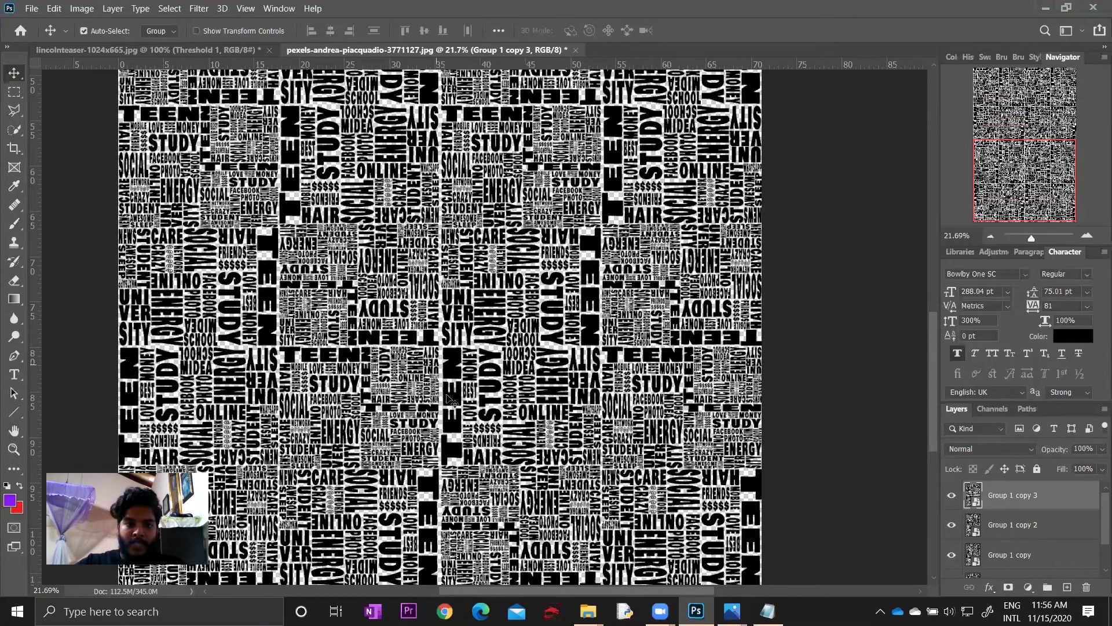
scroll(452, 510, down, 1)
scroll(452, 509, down, 1)
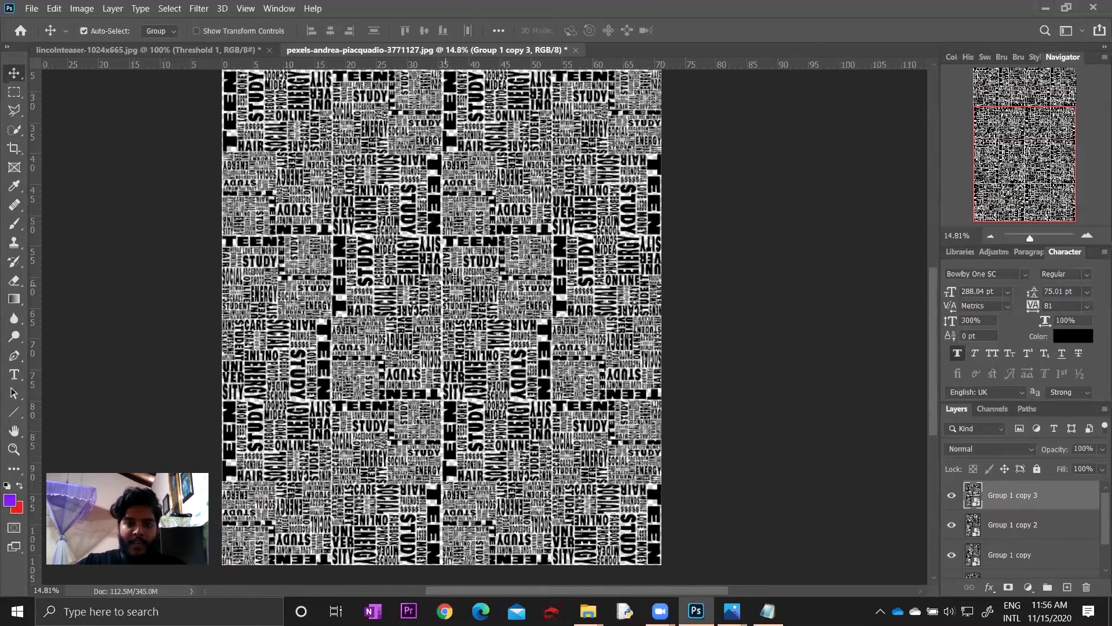
key(ctrl+z)
key(ctrl+shift+z)
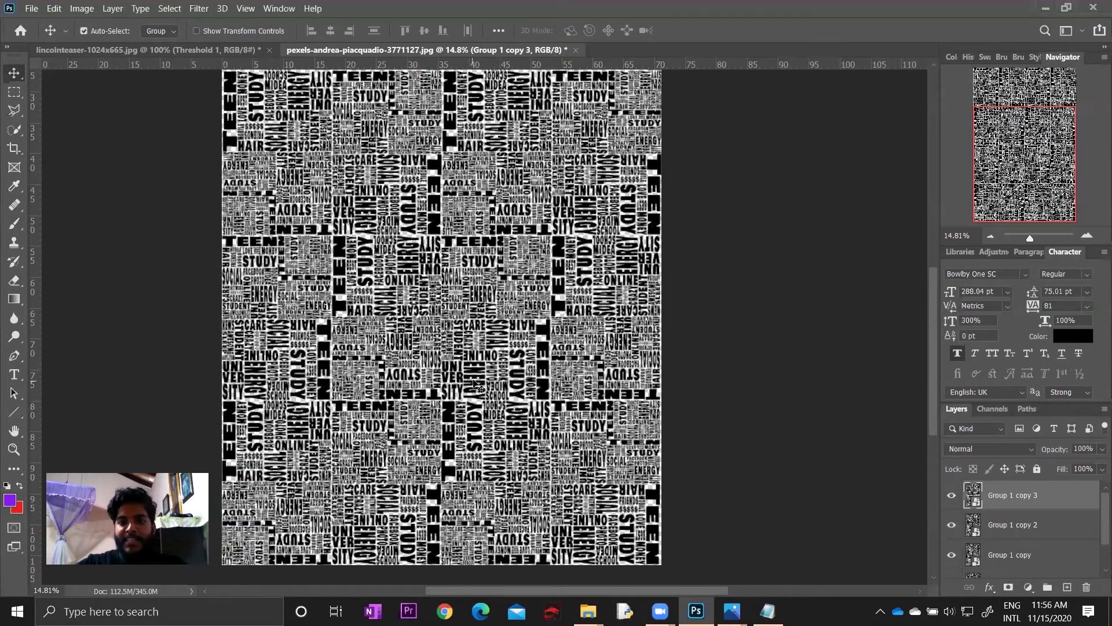
scroll(581, 303, up, 1)
key(ctrl+z)
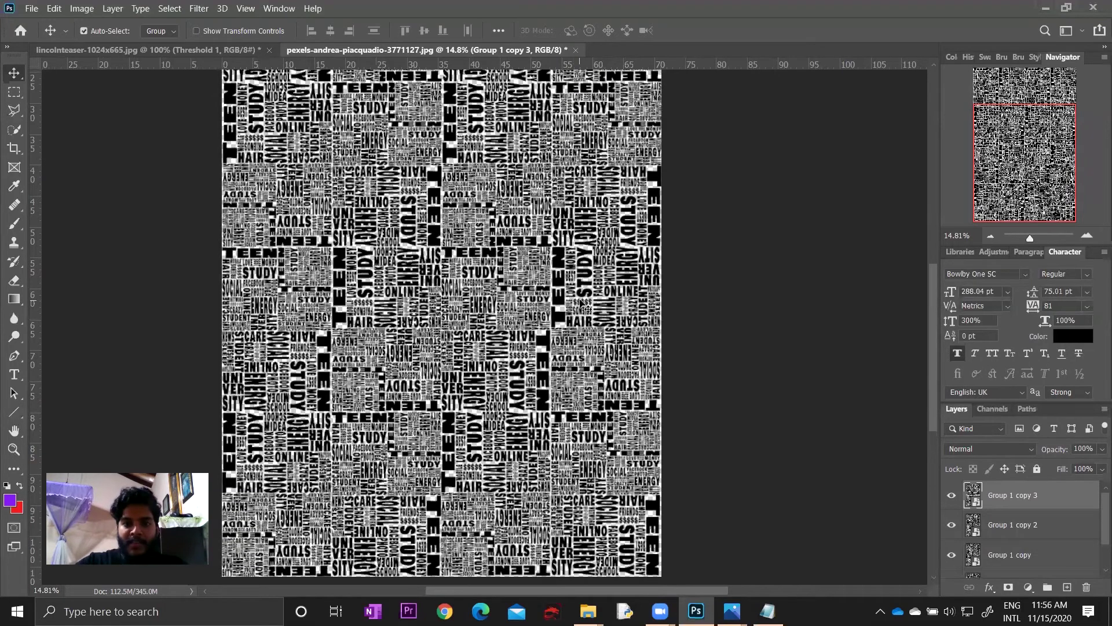
scroll(581, 303, up, 4)
scroll(556, 288, up, 4)
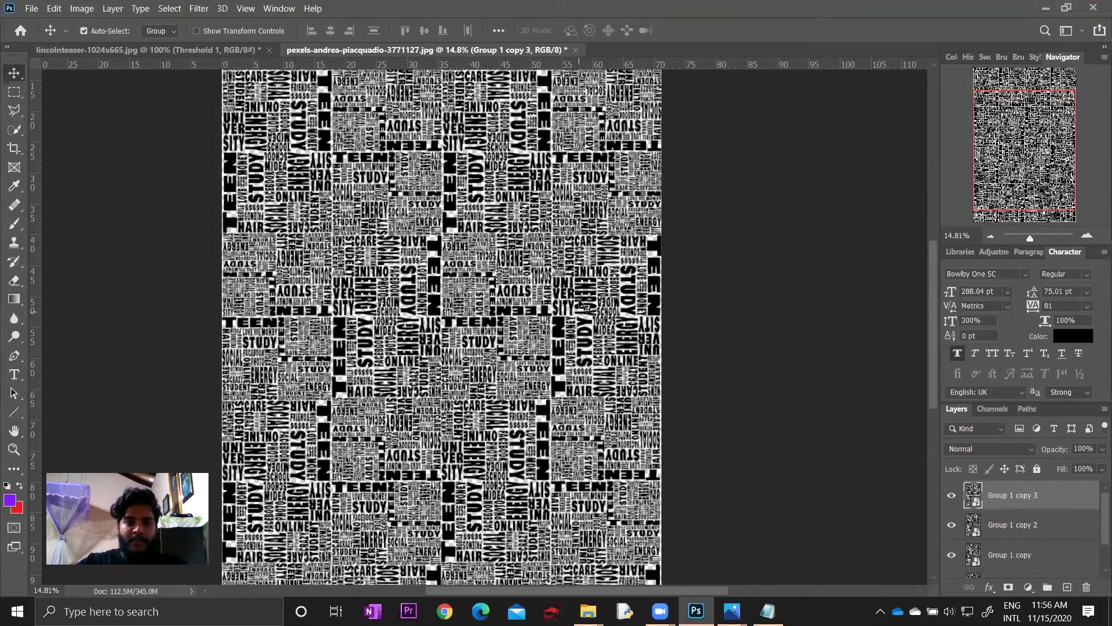
scroll(530, 272, up, 4)
scroll(480, 242, up, 3)
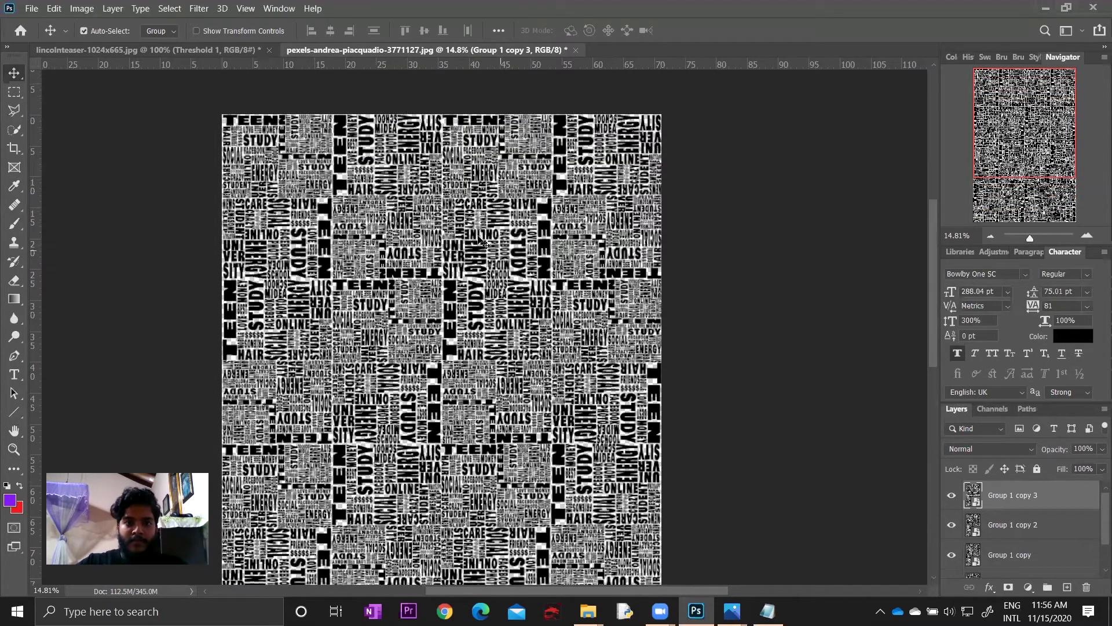
- Nudge the Group 1 tile into alignment and check the whole page's text pattern
click(436, 154)
key(ctrl+z)
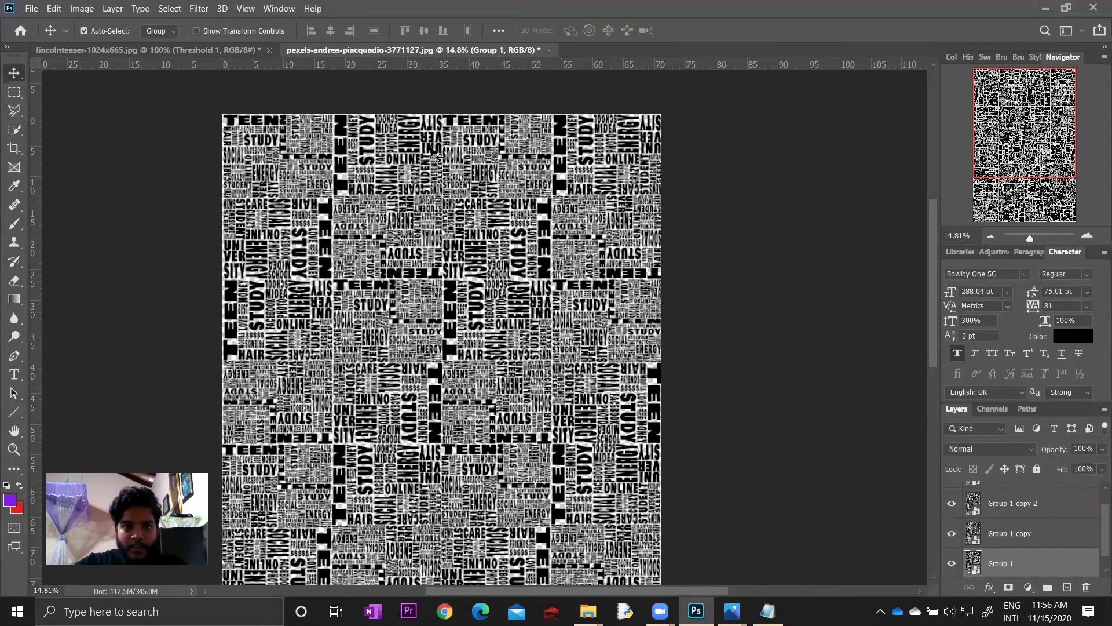
scroll(435, 154, down, 1)
scroll(436, 156, down, 2)
scroll(436, 162, down, 2)
scroll(438, 168, down, 2)
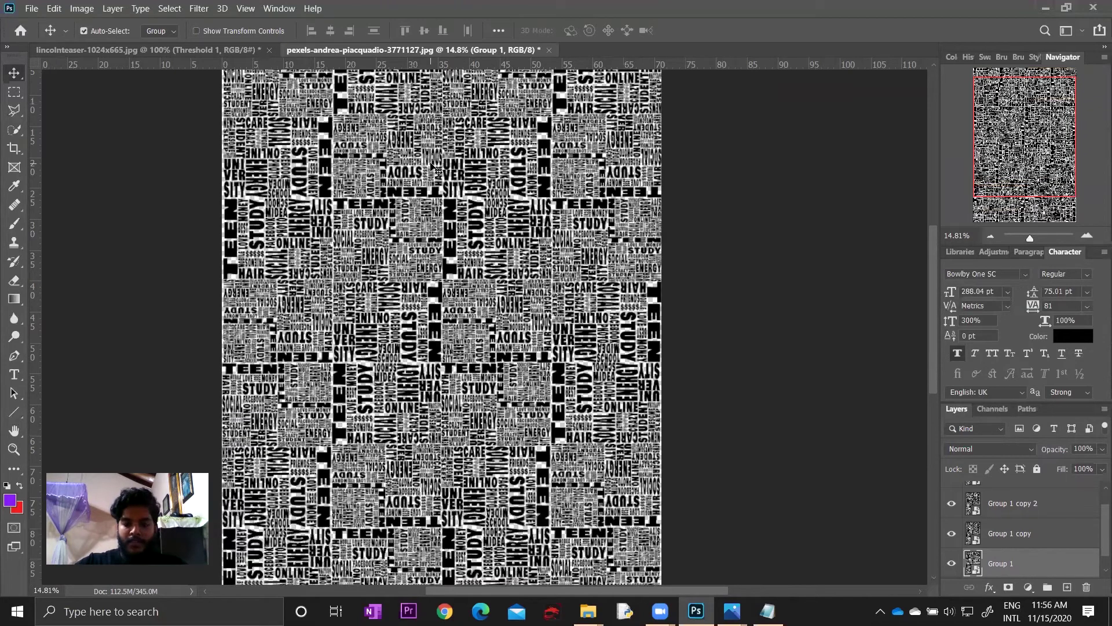
alt+scroll(449, 288, up, 3)
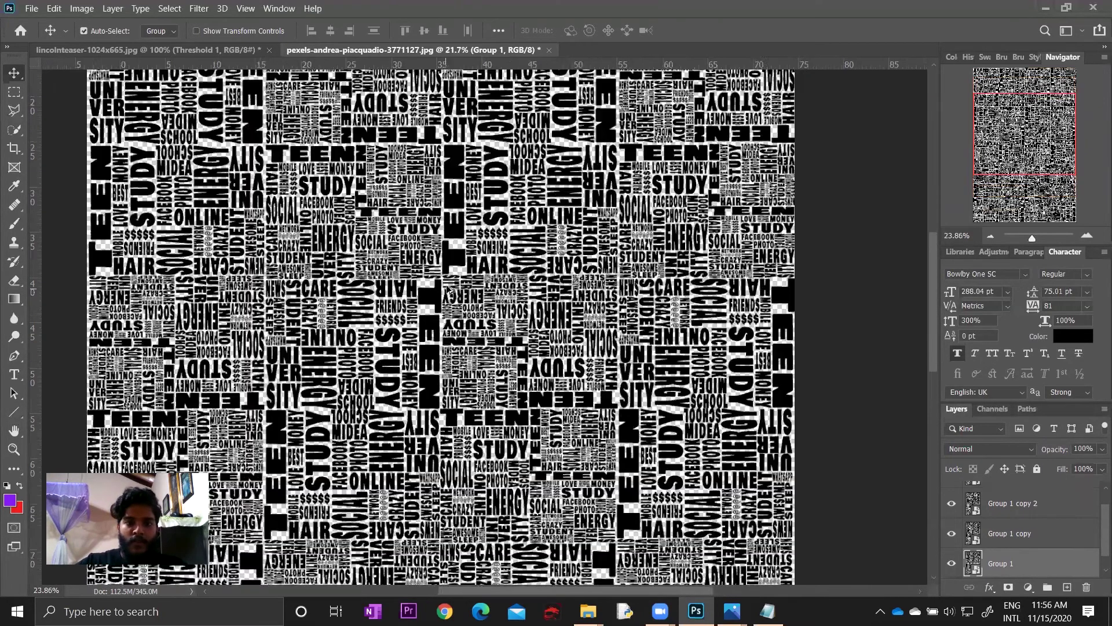
alt+scroll(449, 288, up, 1)
alt+scroll(476, 281, down, 1)
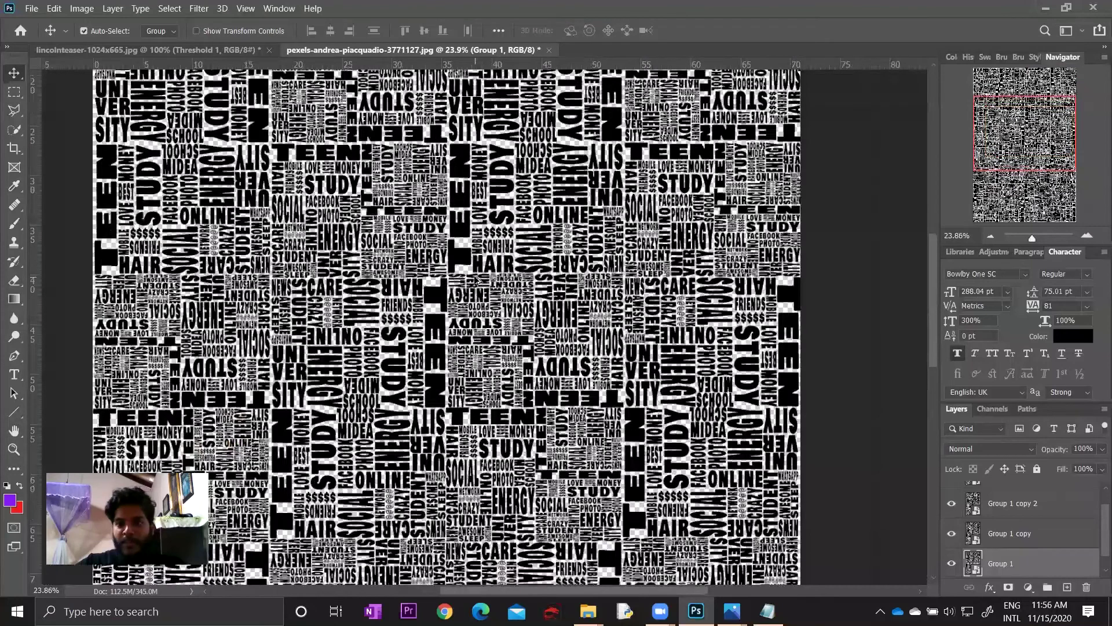
alt+scroll(476, 281, down, 2)
alt+scroll(600, 237, down, 2)
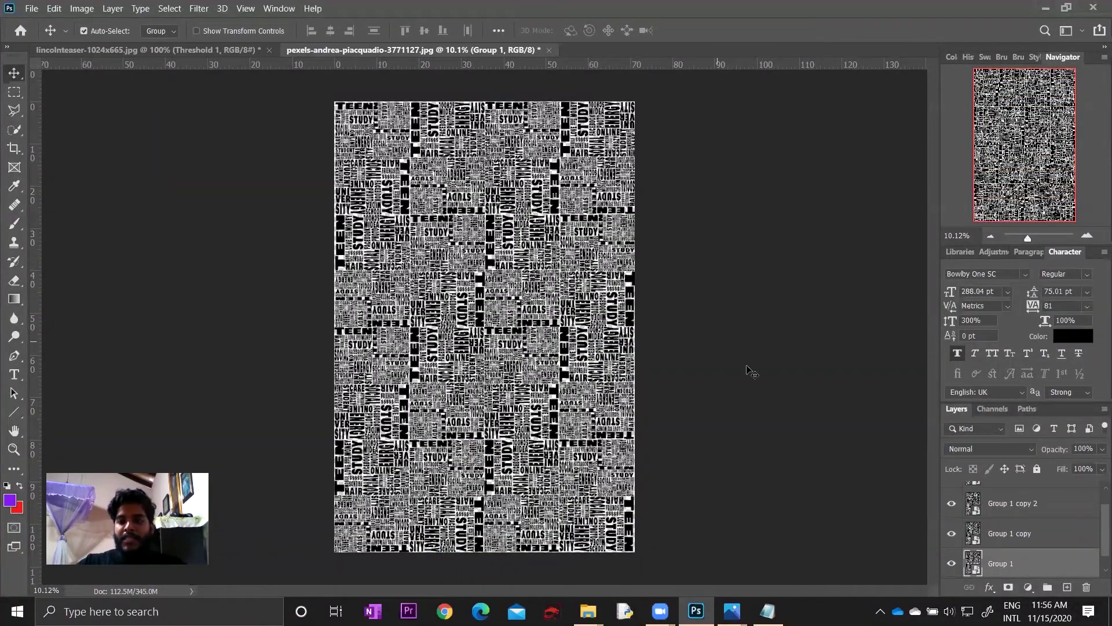
scroll(1007, 534, up, 1)
- Group the tiled text layers as 'TEXT FInal' and convert the group to a smart object
shift+click(1019, 505)
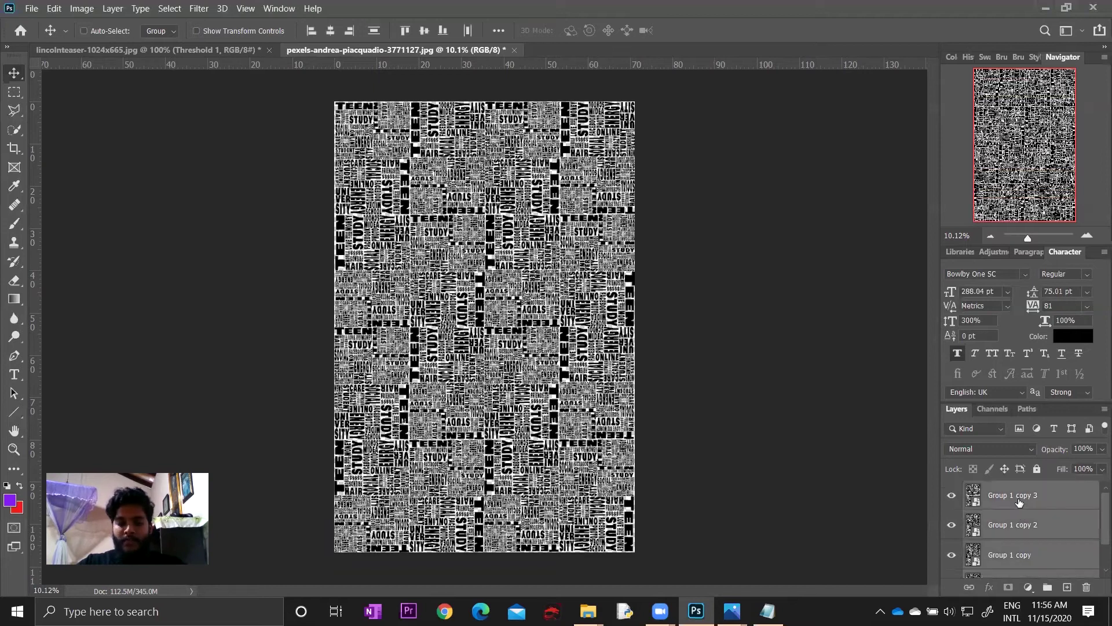
key(ctrl+g)
double_click(1004, 489)
text(TEXT FIn)
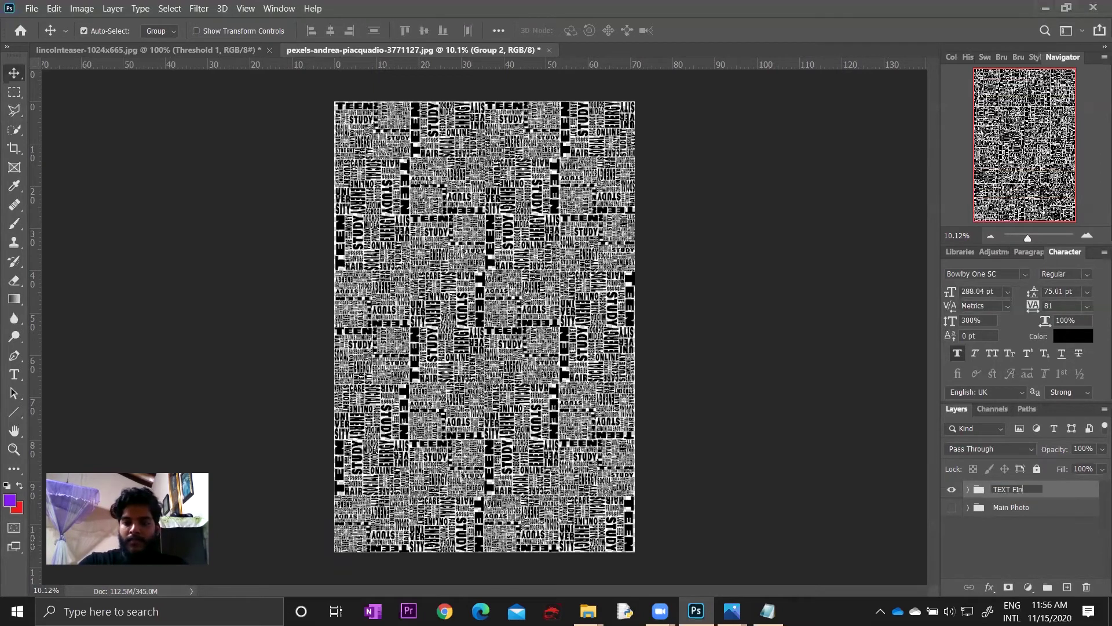
key(Return)
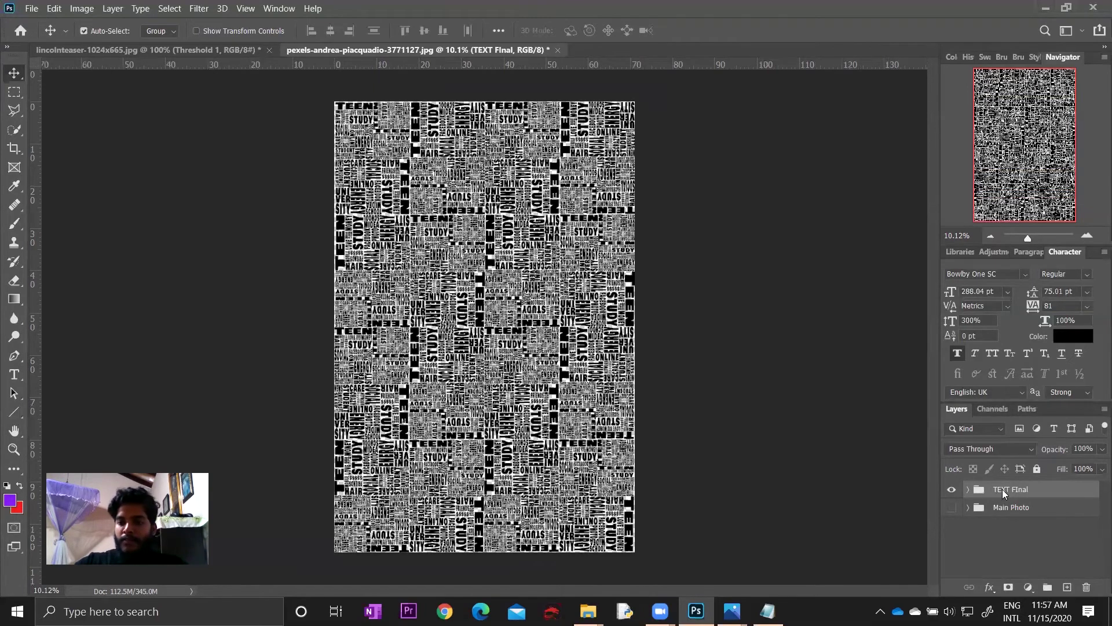
right_click(1002, 489)
click(988, 212)
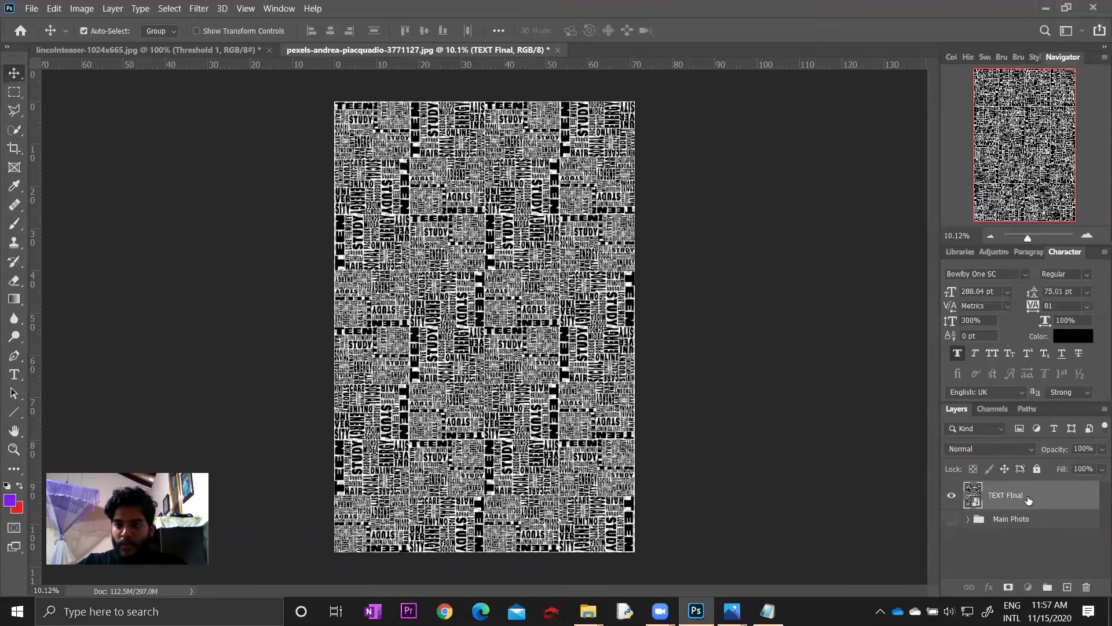
- Duplicate TEXT FInal, hide the copy, show the woman's photo and bring up Final.jpg
drag(1028, 499, 974, 519)
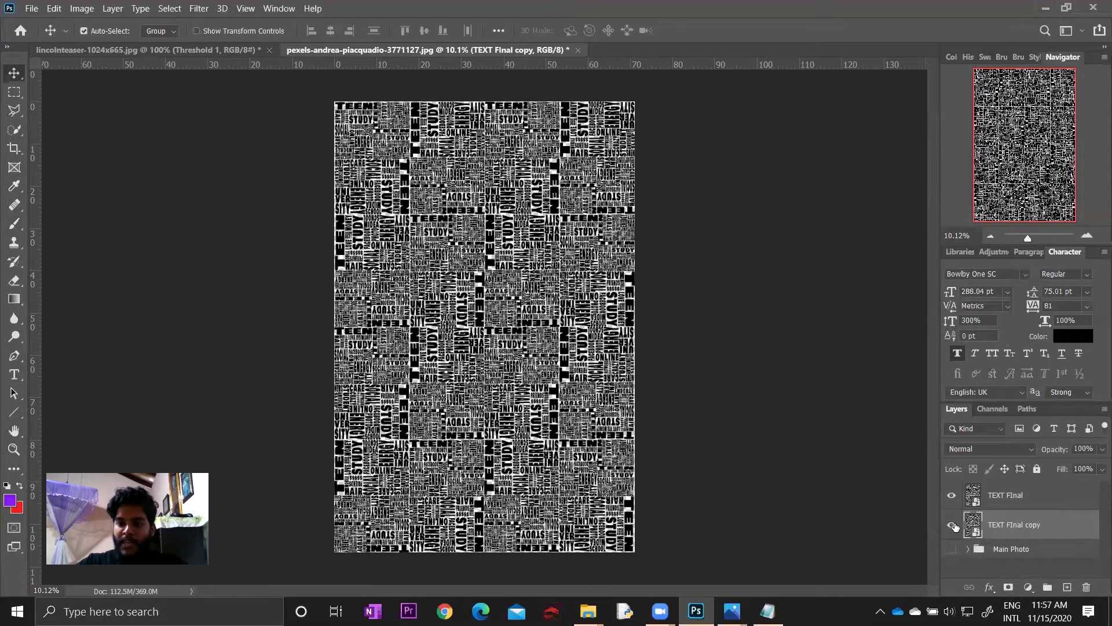
click(951, 525)
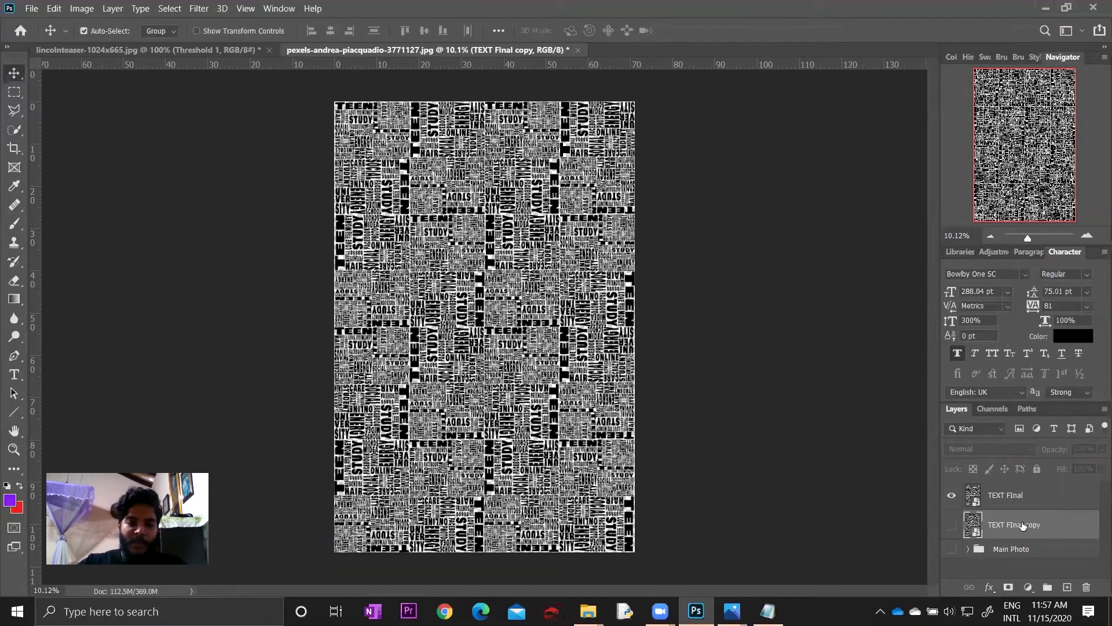
click(952, 550)
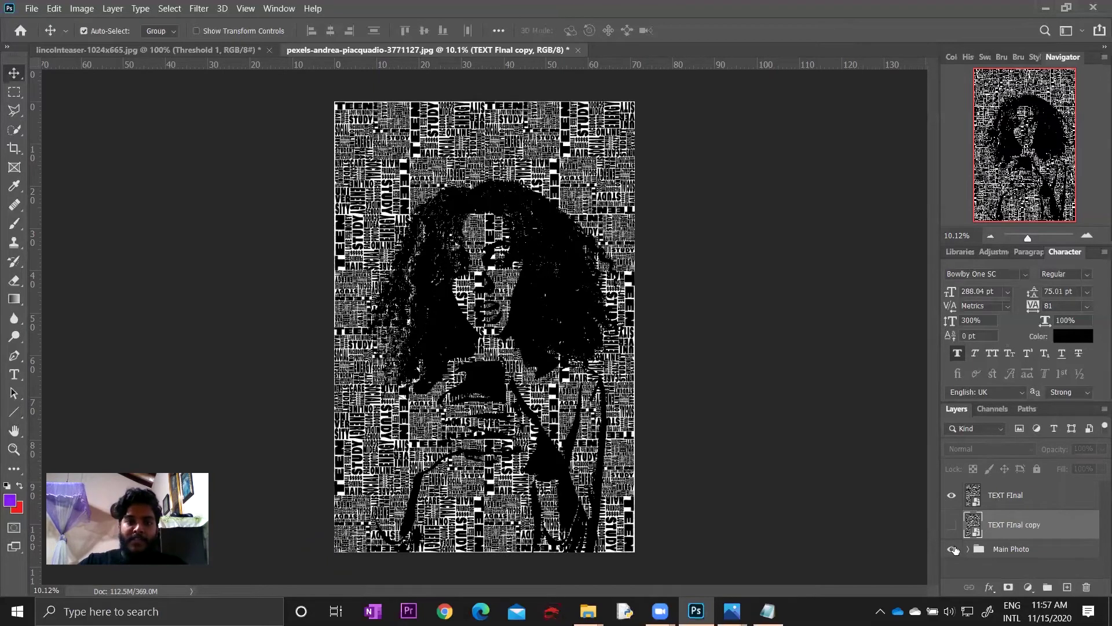
click(997, 496)
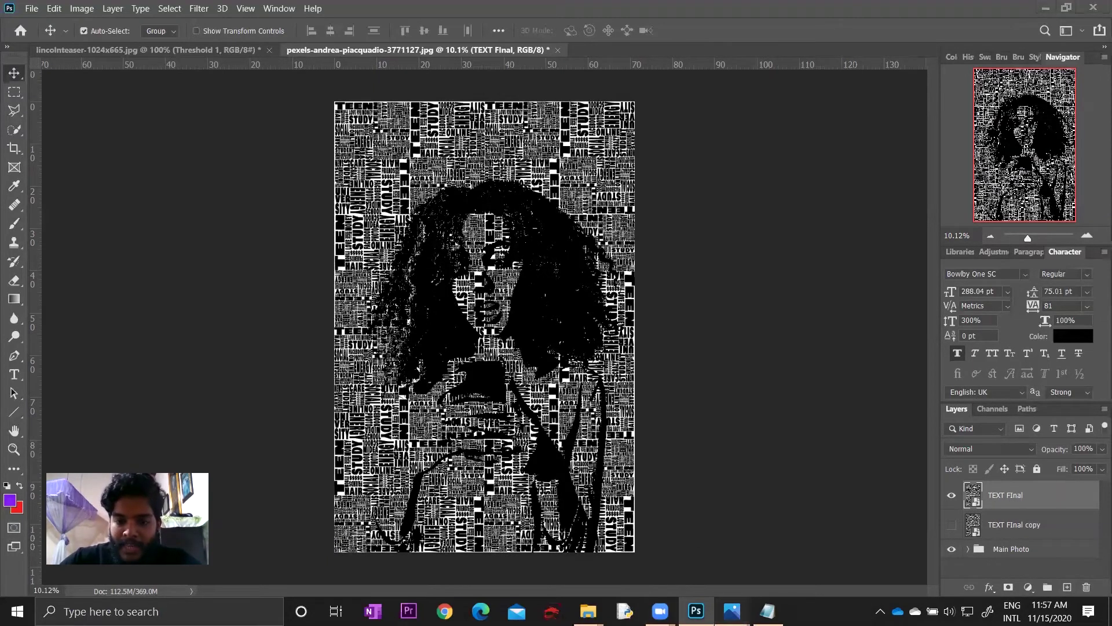
click(695, 525)
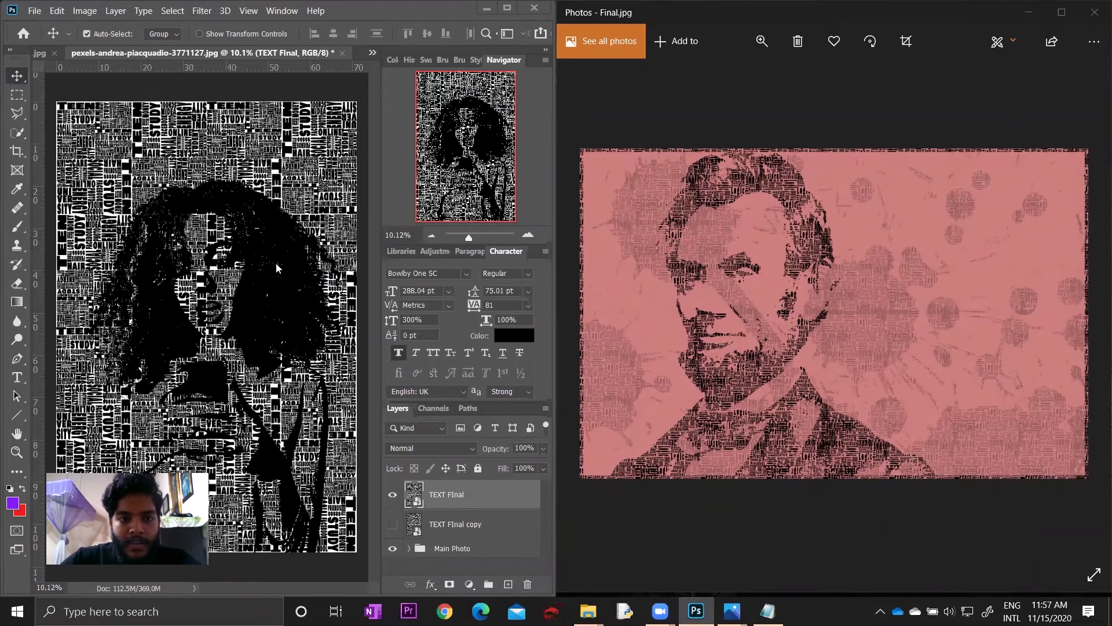
- Toggle the TEXT FInal layer on and off to compare it with Final.jpg
click(393, 497)
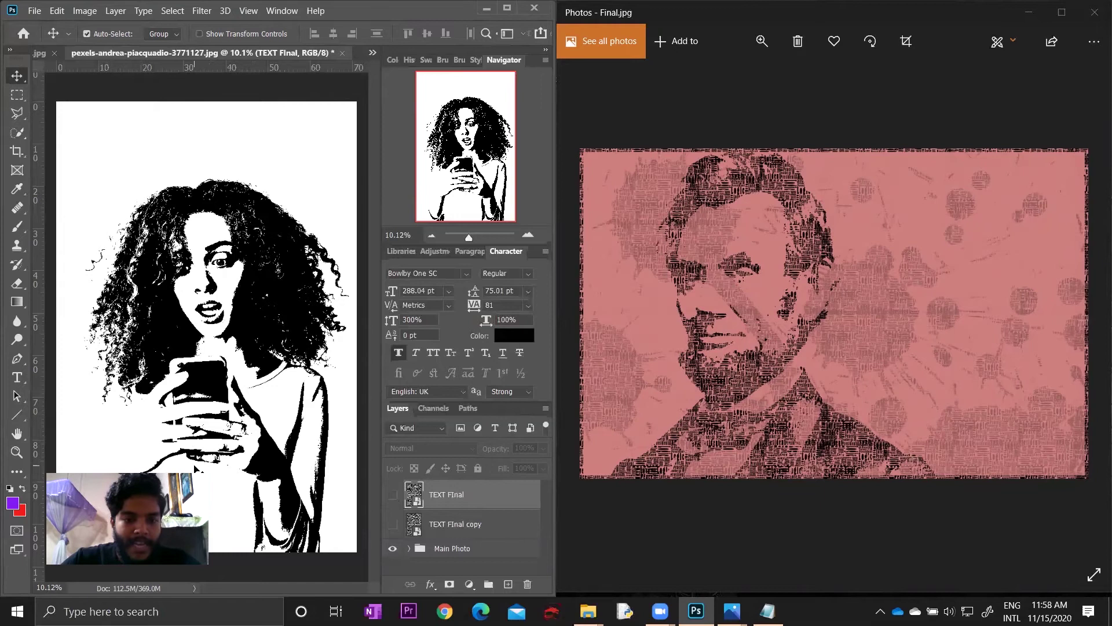
click(393, 495)
click(394, 496)
click(393, 496)
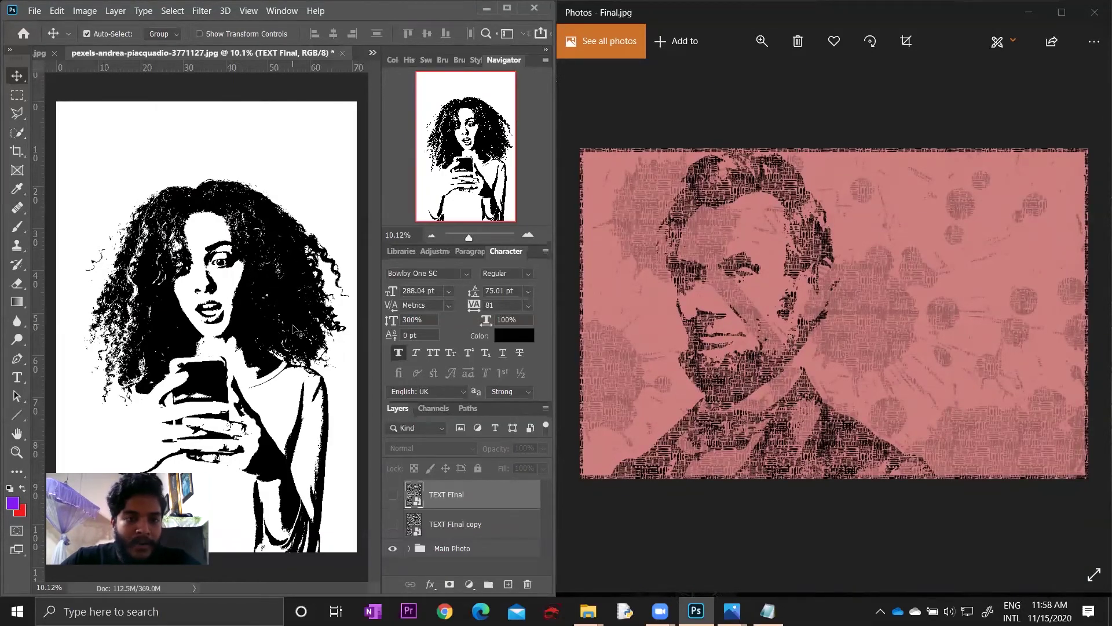
click(393, 495)
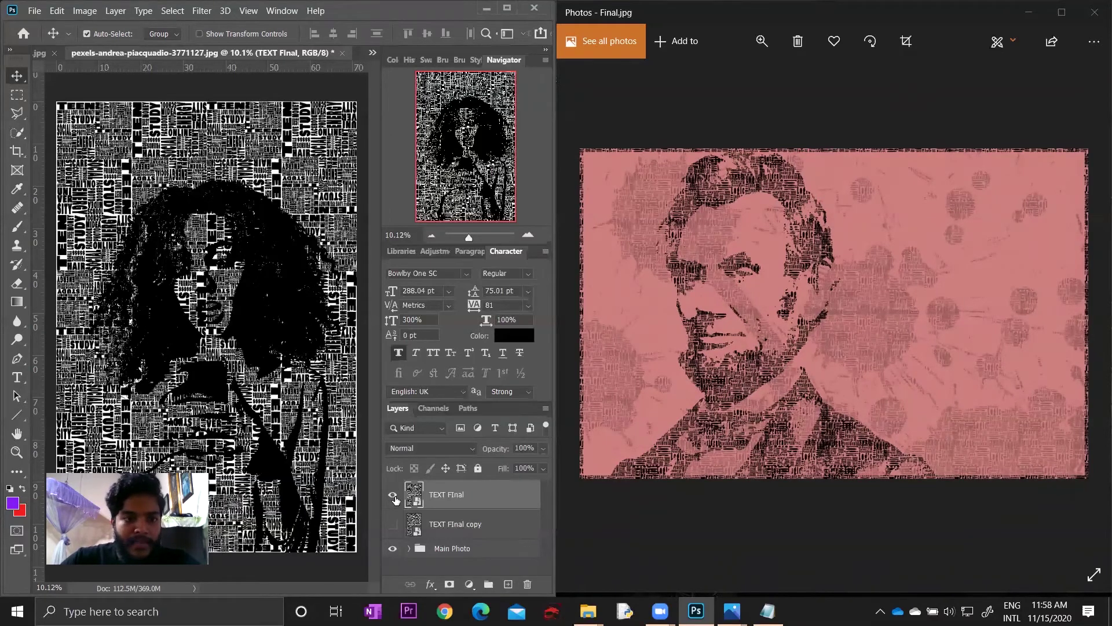
click(393, 495)
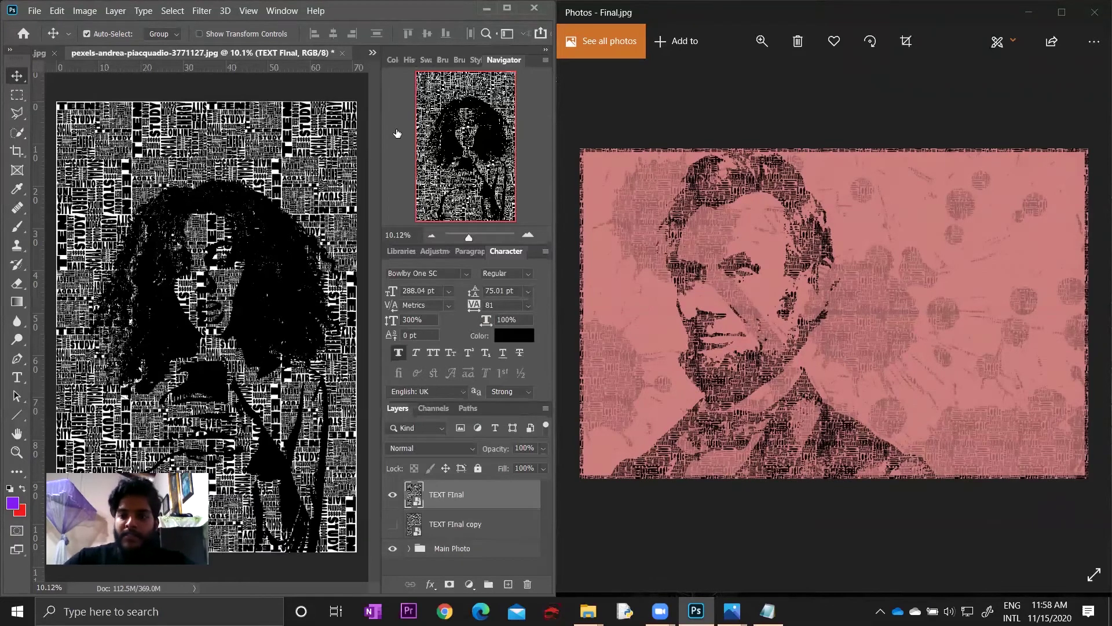
- Maximize Photoshop, hide TEXT FInal and select the Main Photo group
click(507, 8)
click(951, 495)
click(1024, 547)
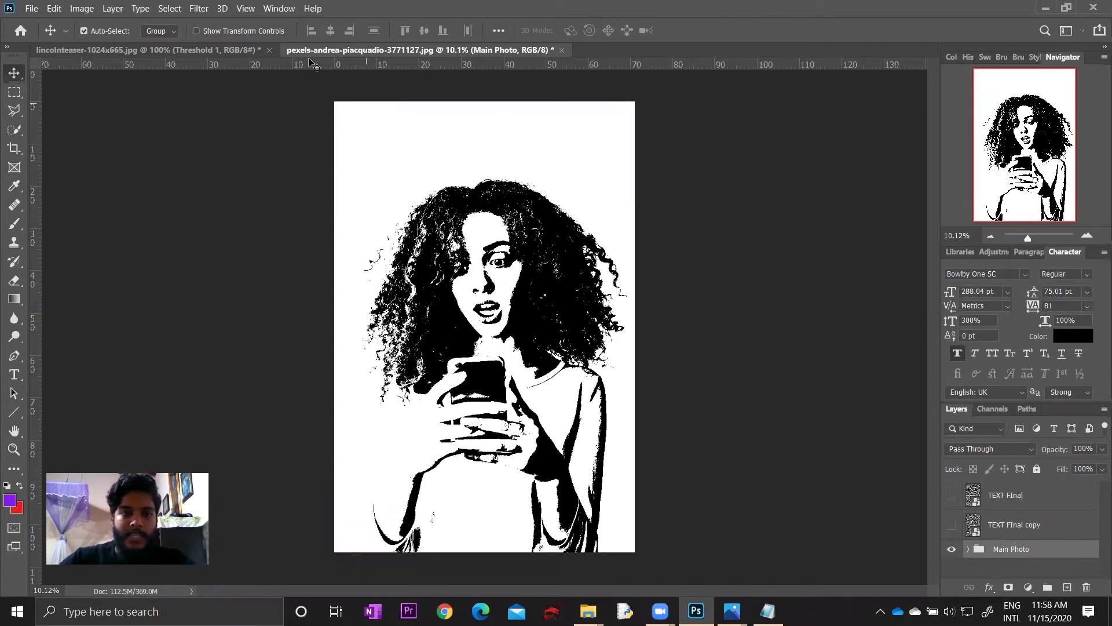
- Try a first Color Range sample of the white background, then cancel it
click(170, 8)
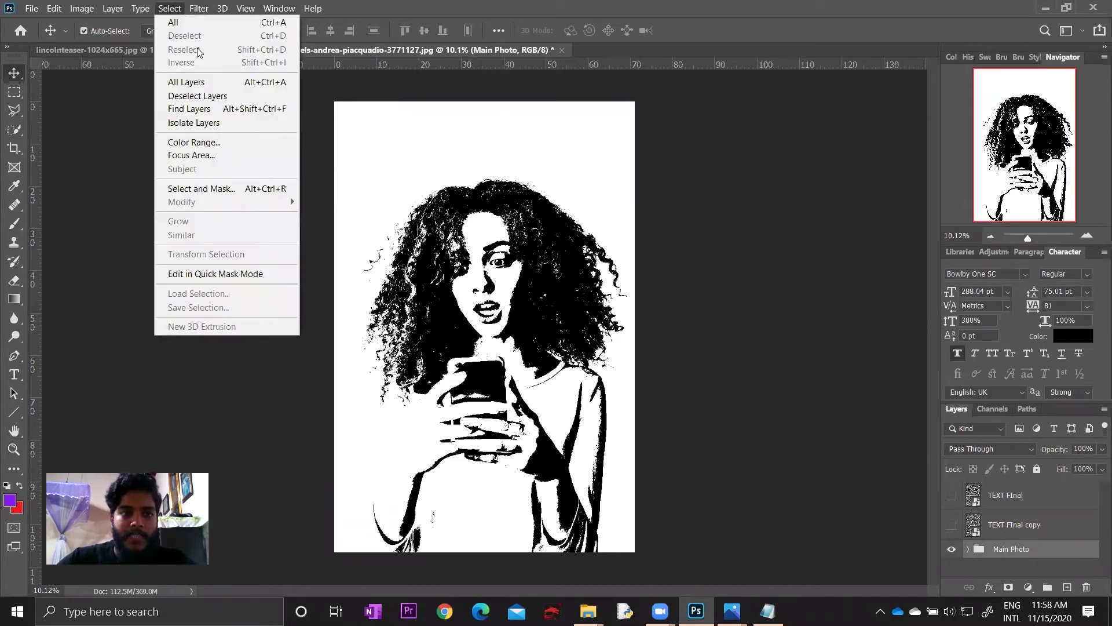
click(205, 149)
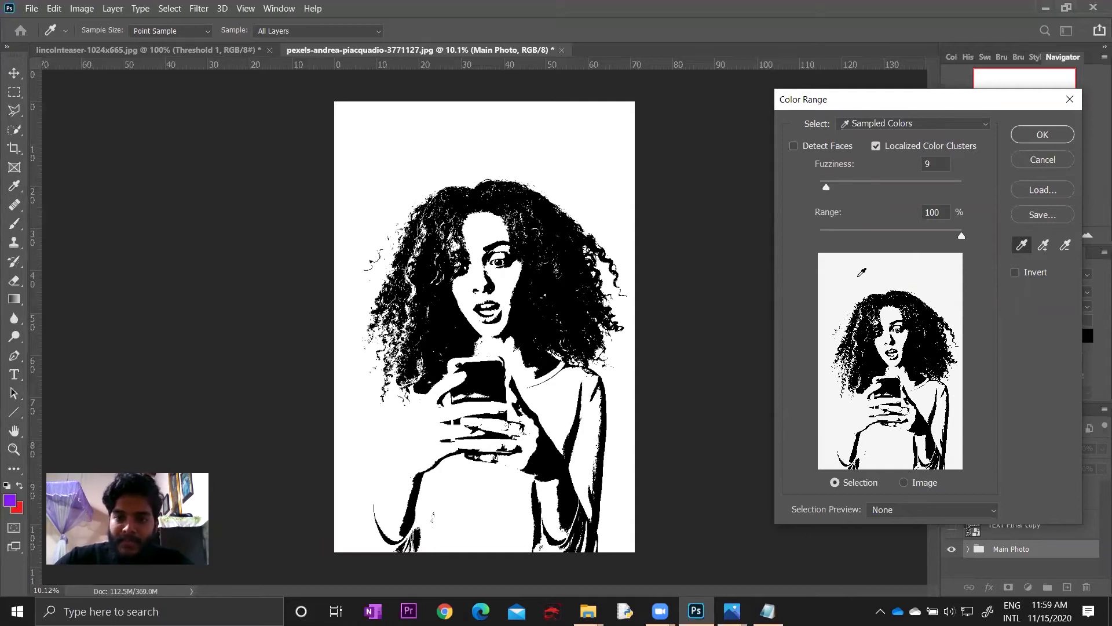
click(579, 124)
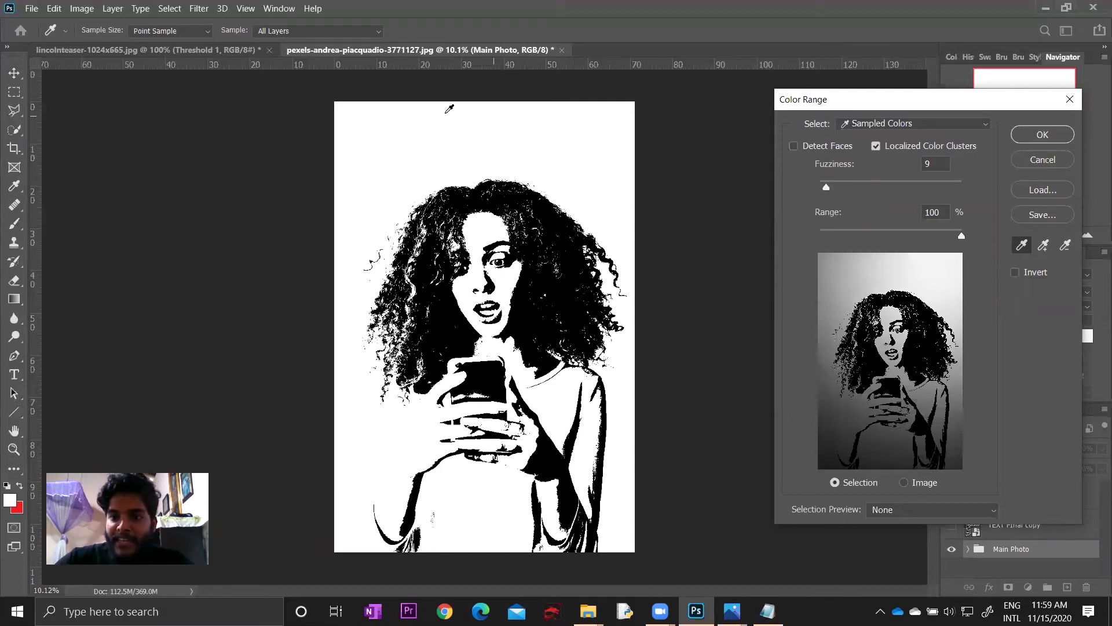
drag(446, 113, 338, 231)
mouse_move(320, 405)
mouse_down()
mouse_move(635, 403)
mouse_move(639, 185)
mouse_up()
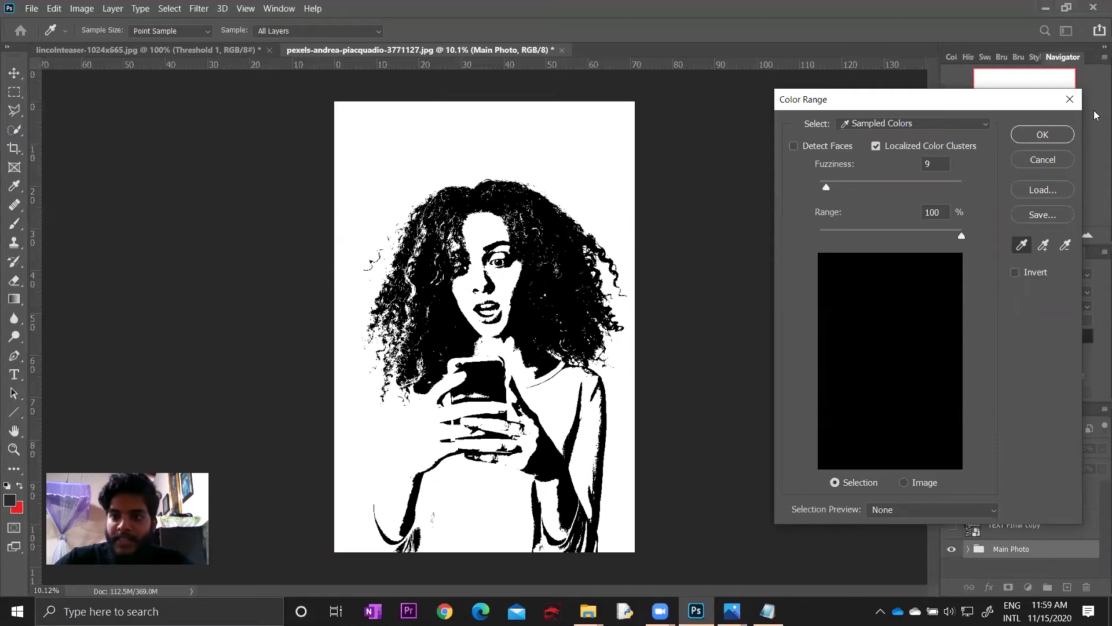
click(1042, 160)
- Resample the white areas in Color Range at Fuzziness 9 and accept the selection
click(174, 8)
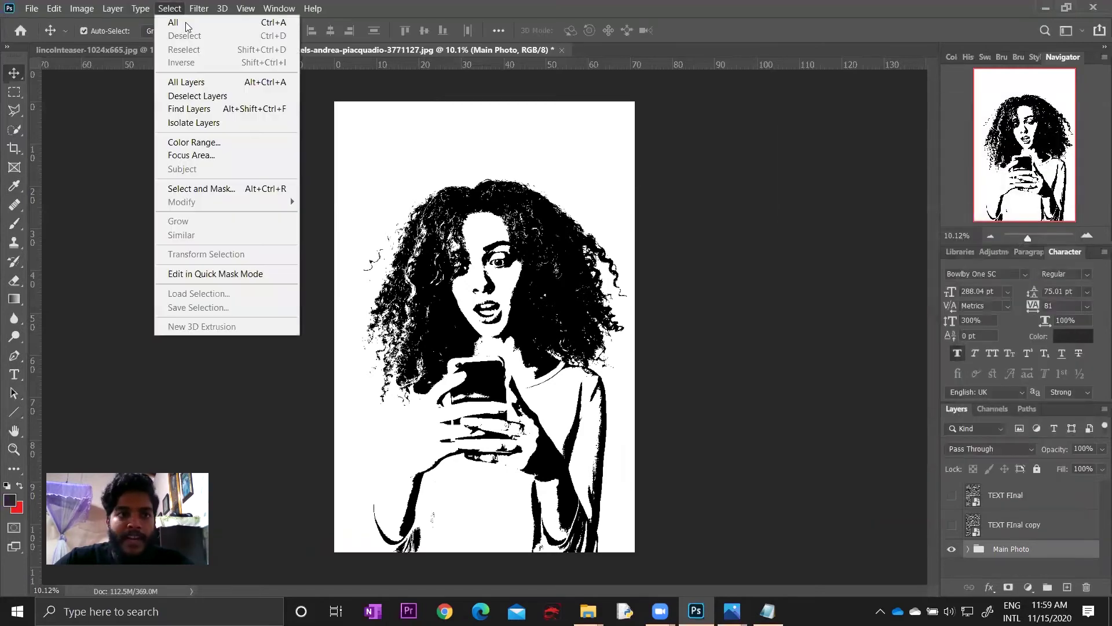
click(194, 142)
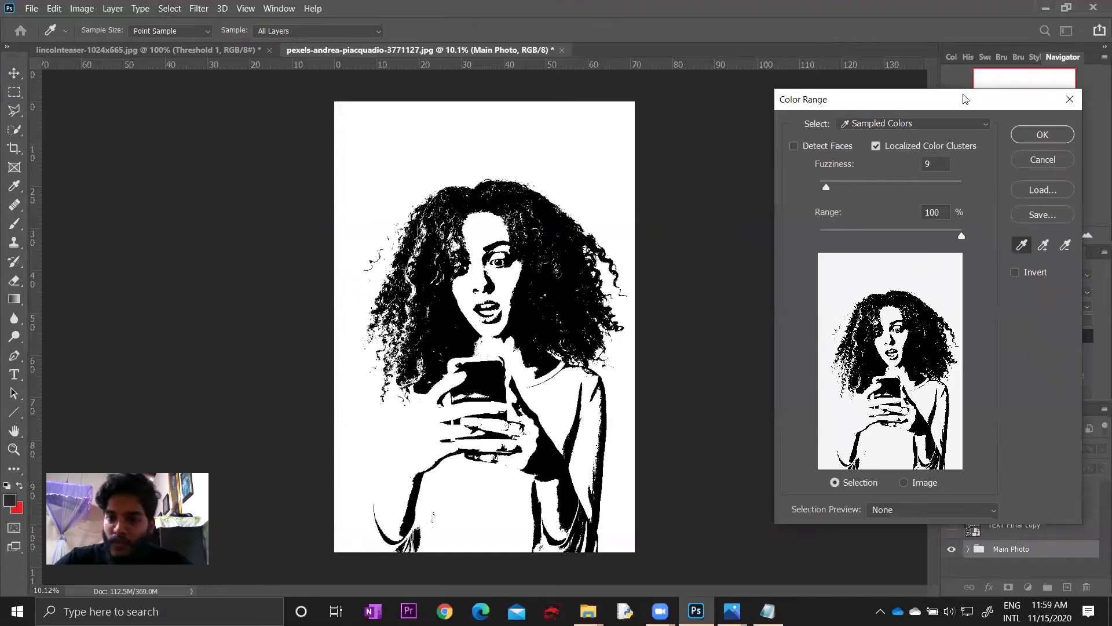
drag(963, 98, 905, 81)
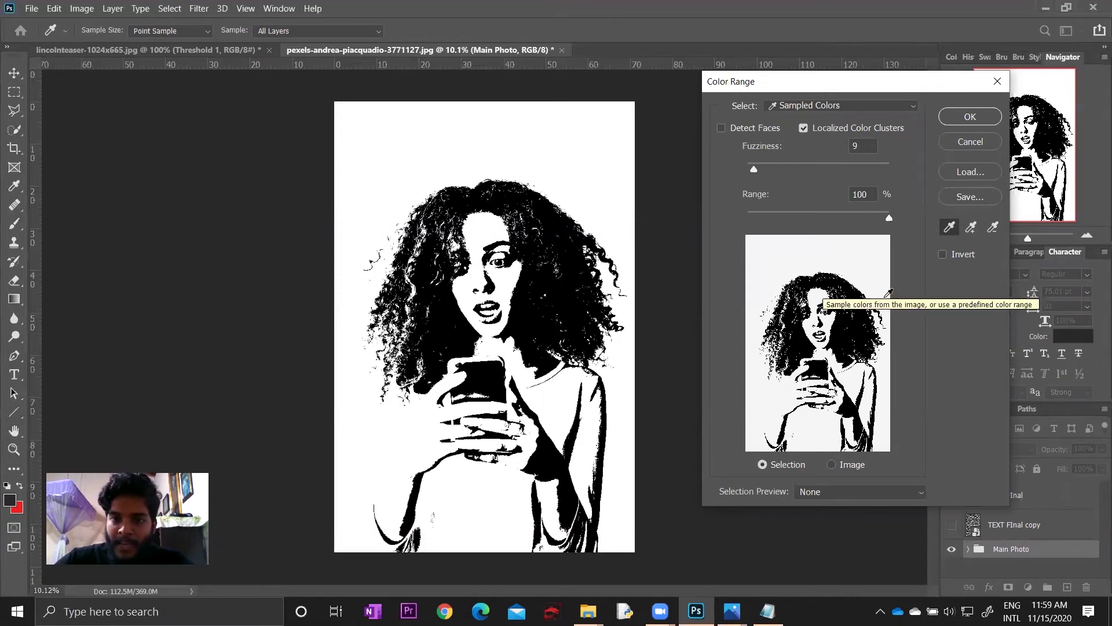
click(599, 163)
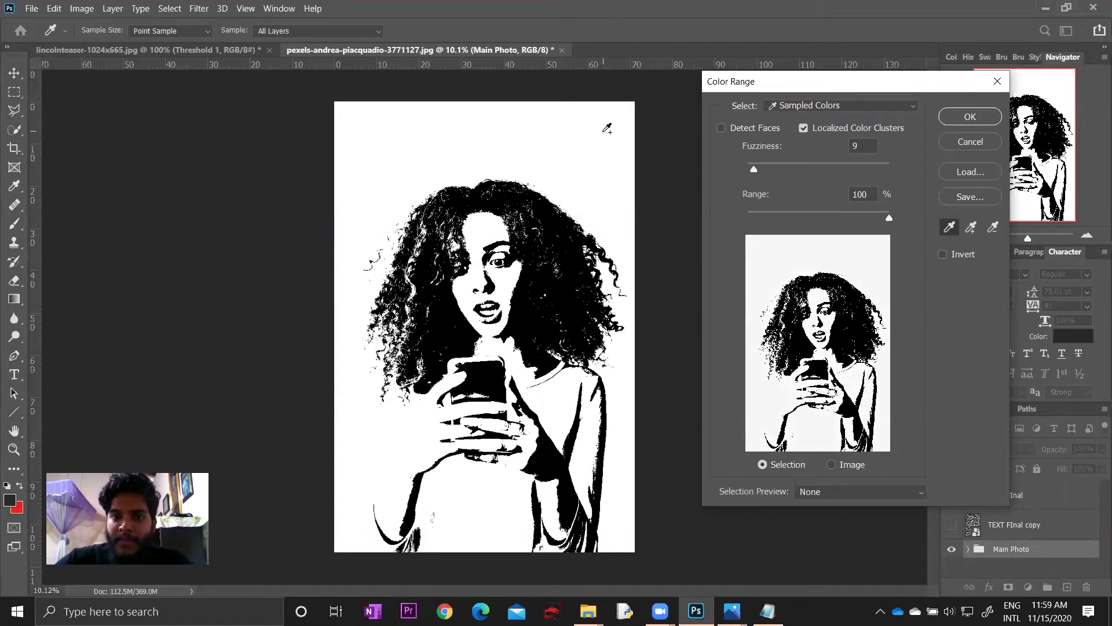
click(603, 123)
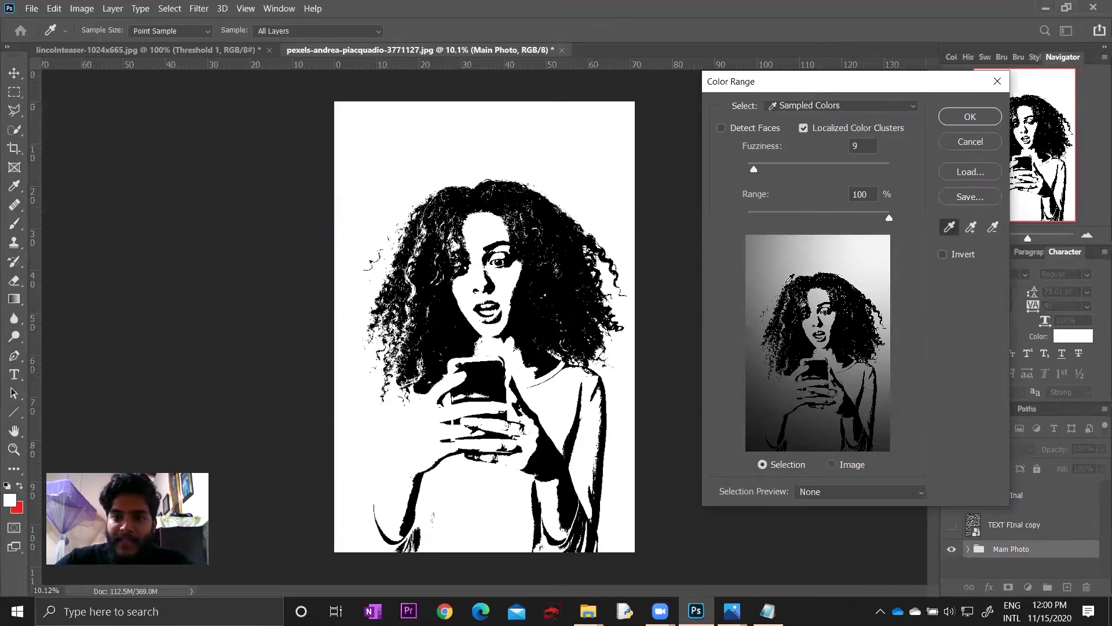
click(386, 122)
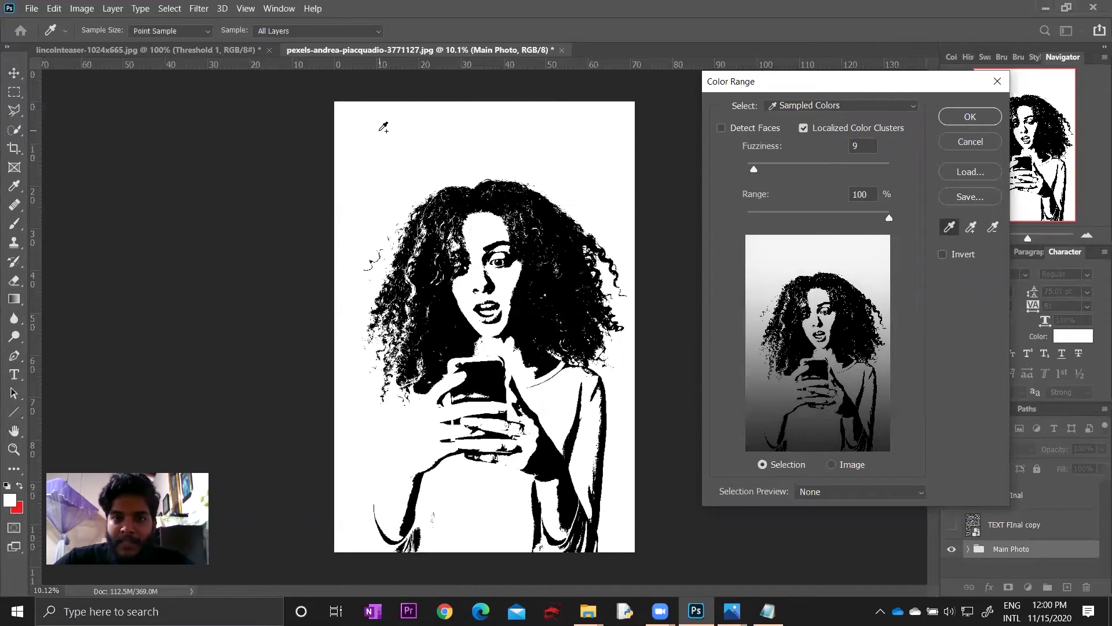
shift+click(347, 306)
shift+click(348, 400)
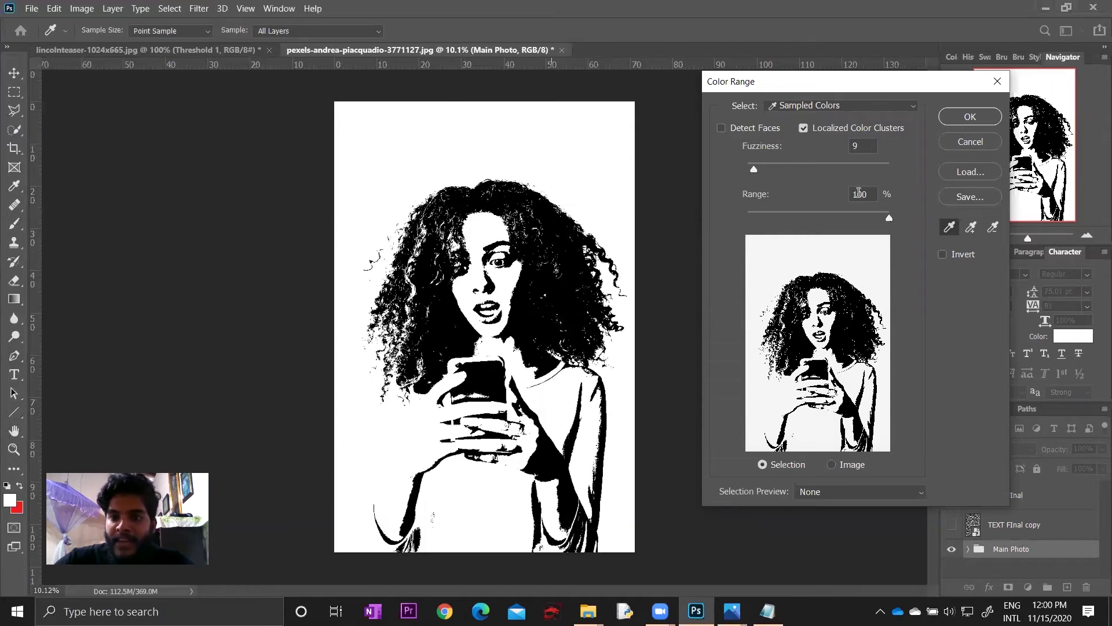
click(970, 142)
click(170, 8)
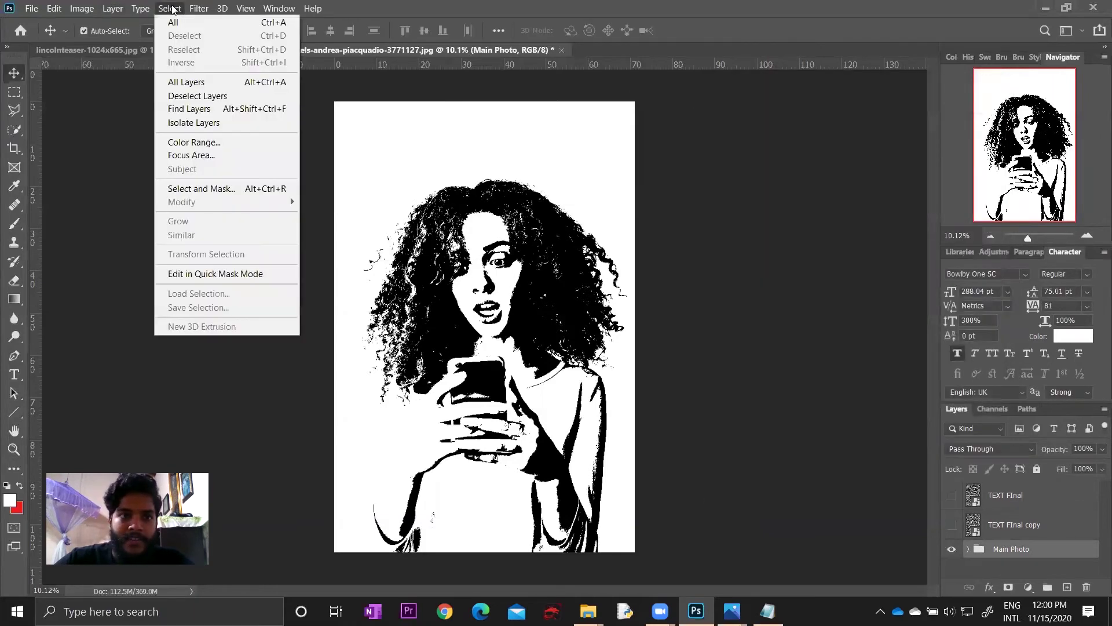
click(192, 143)
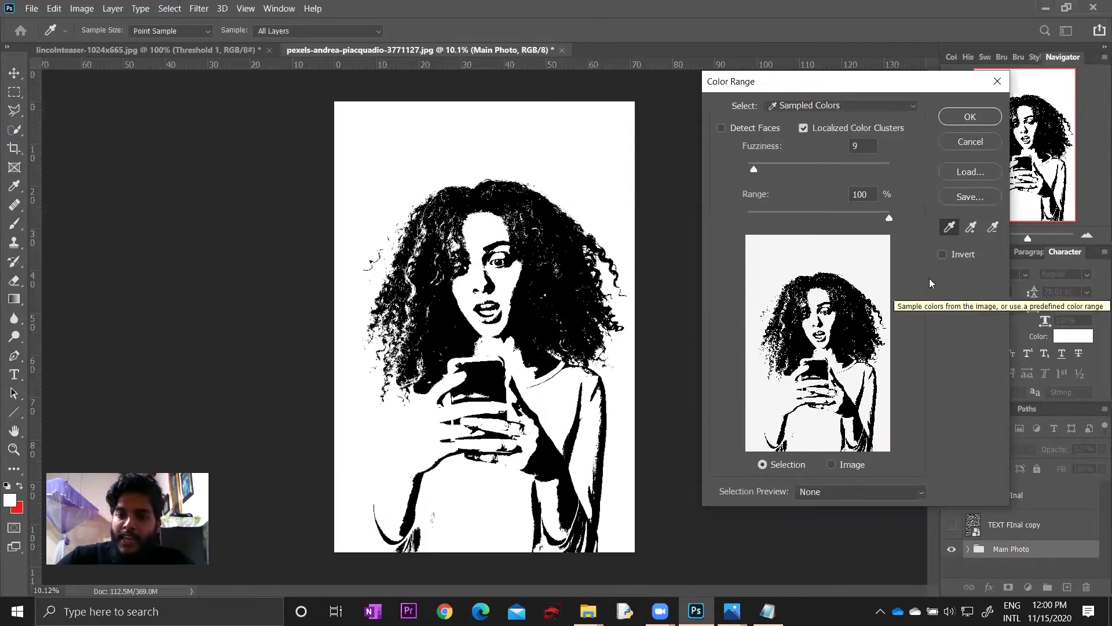
click(970, 117)
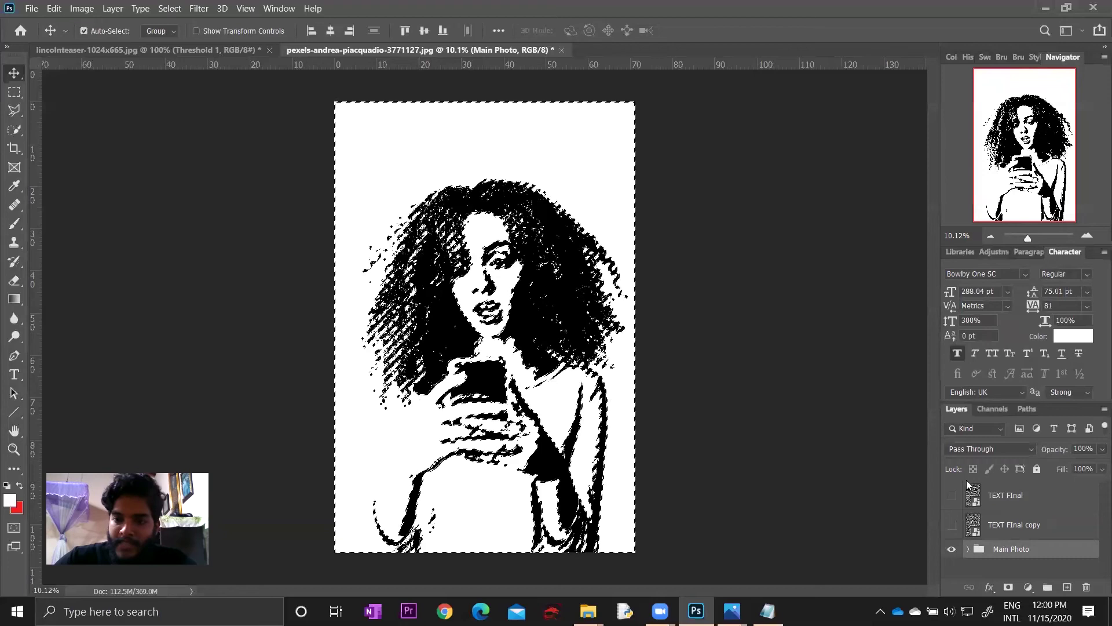
- Show TEXT FInal, add a layer mask from the selection and invert it
click(952, 495)
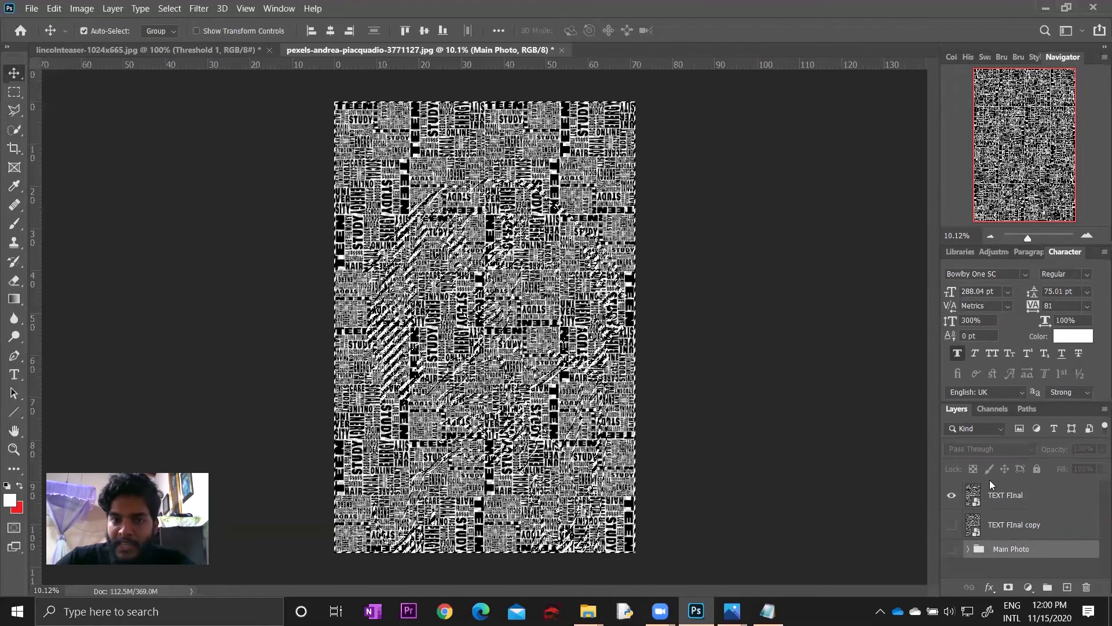
click(1020, 492)
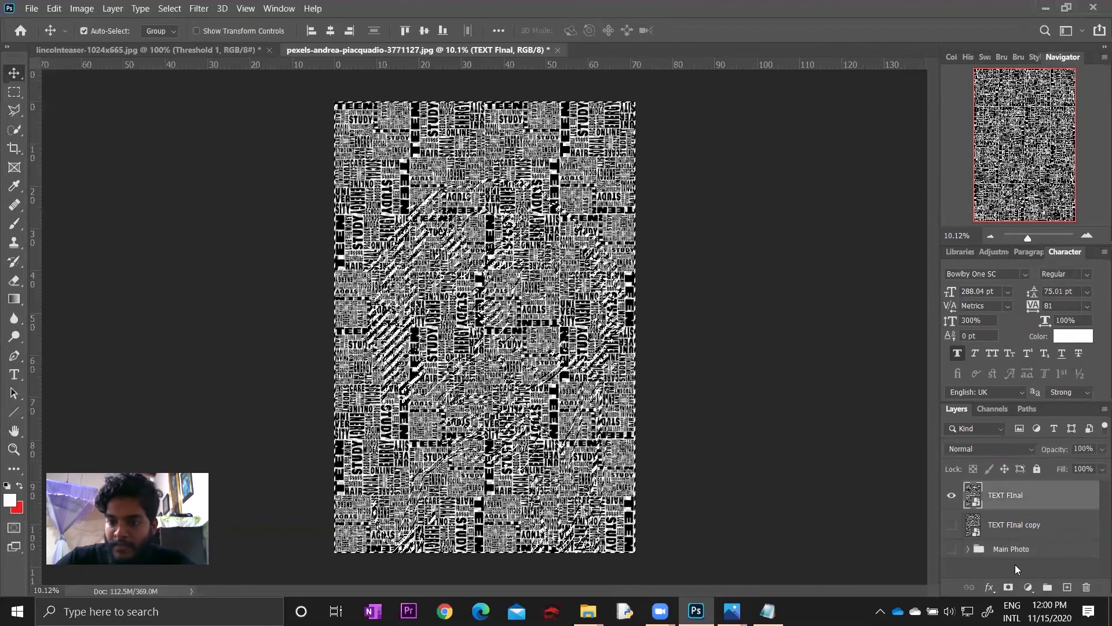
click(1008, 587)
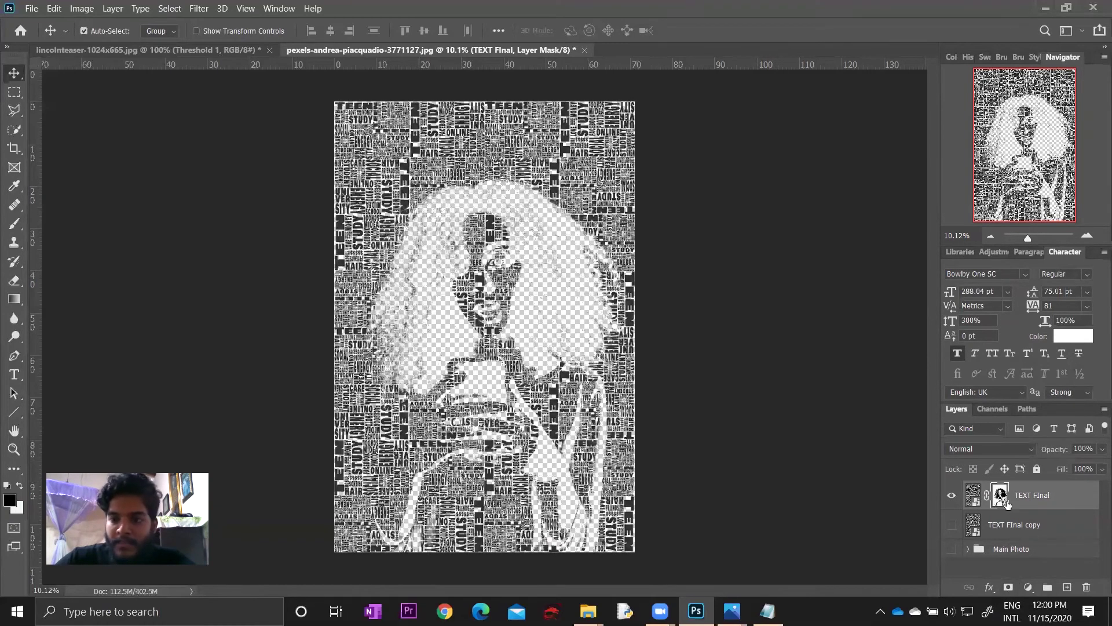
key(ctrl+i)
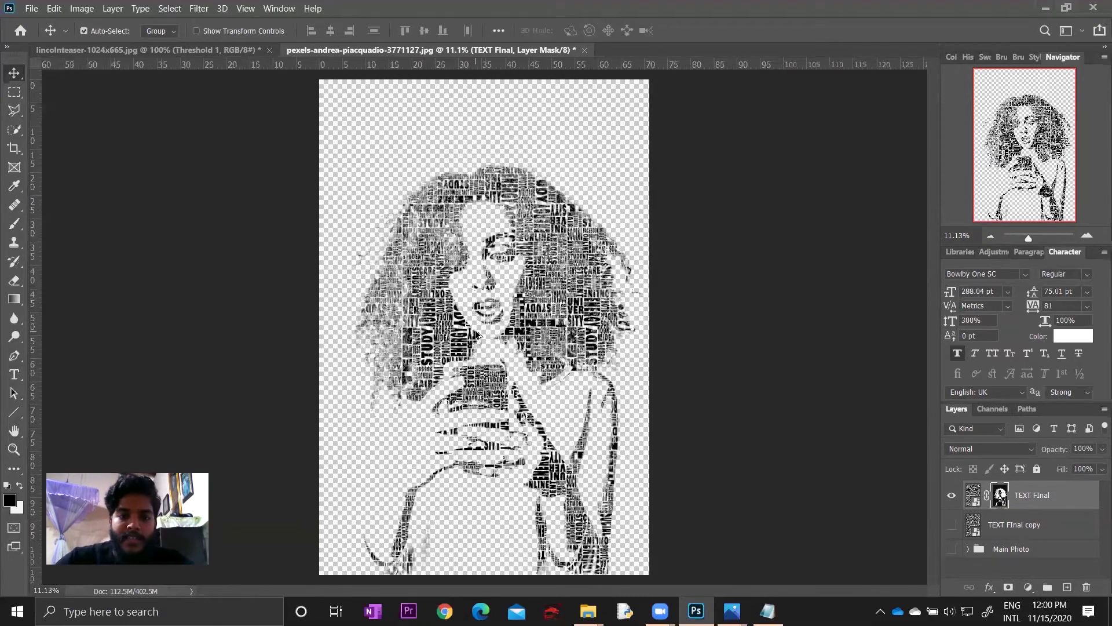
- Inspect the masked word portrait, then view the TEXT FInal mask on its own
scroll(495, 393, up, 2)
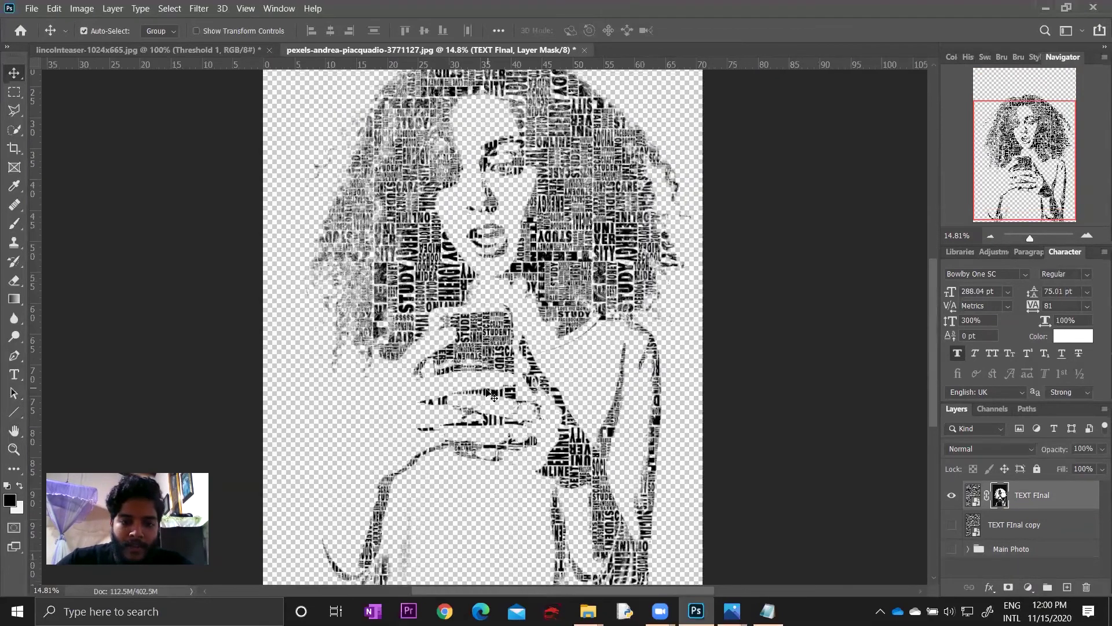
scroll(440, 246, up, 2)
scroll(486, 258, up, 1)
scroll(527, 266, up, 2)
scroll(534, 270, up, 2)
scroll(534, 269, up, 2)
scroll(538, 221, up, 2)
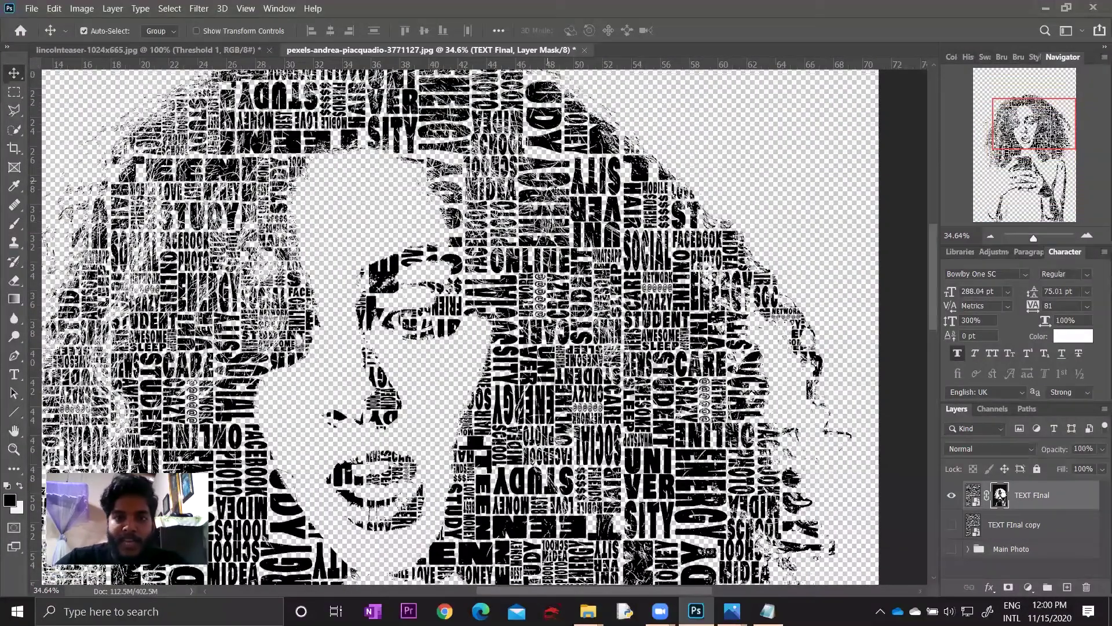
scroll(560, 211, down, 1)
scroll(560, 216, down, 1)
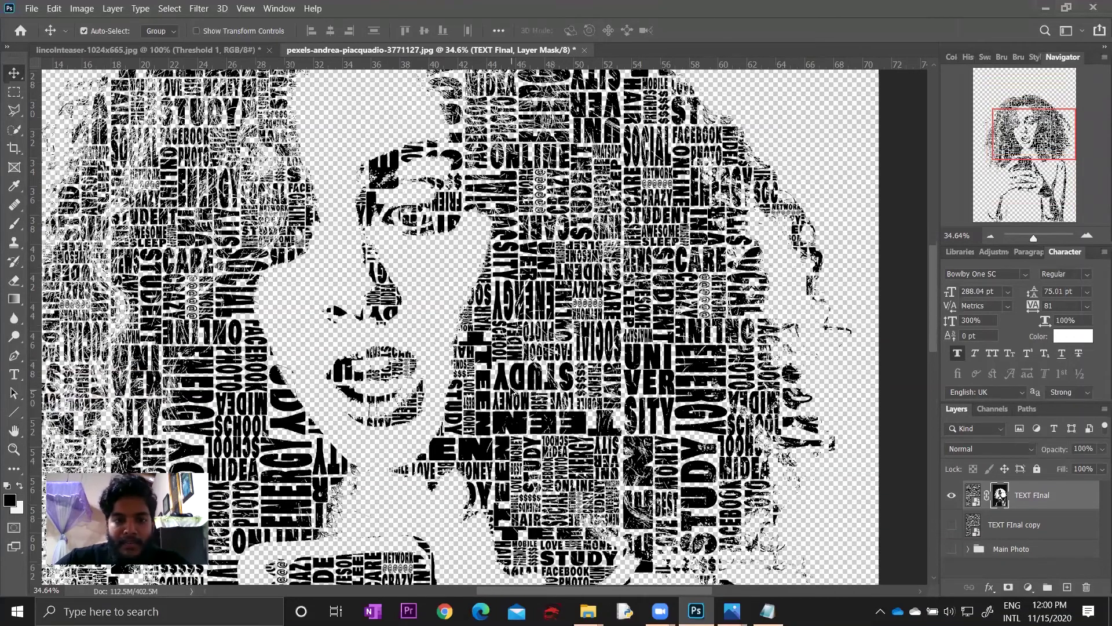
scroll(514, 393, down, 1)
scroll(514, 393, down, 1)
scroll(445, 348, down, 1)
scroll(445, 348, down, 2)
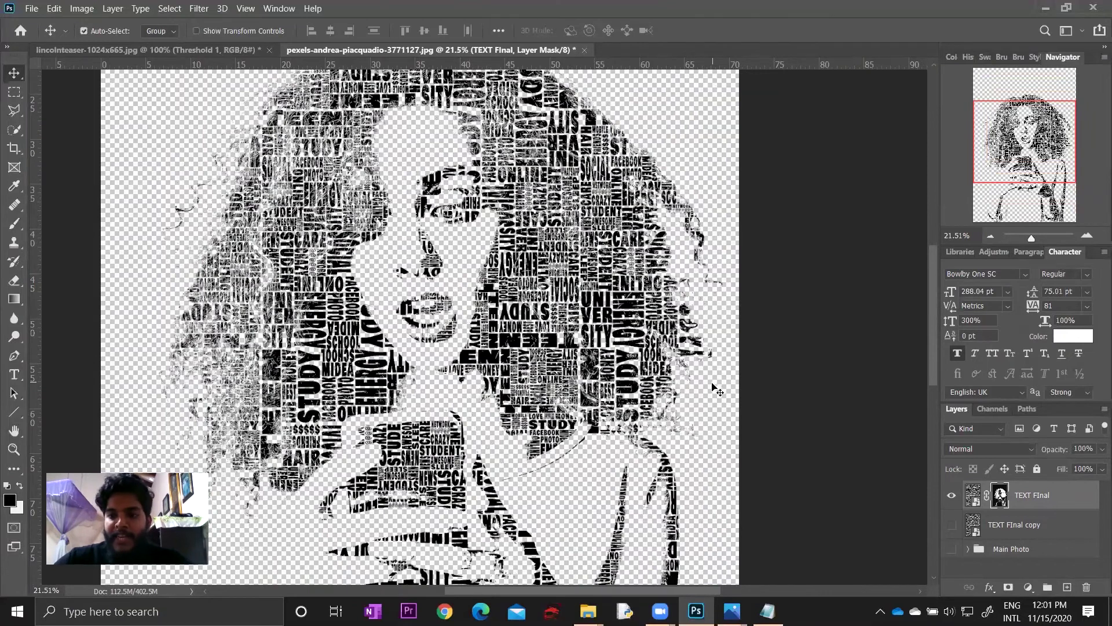
scroll(605, 369, down, 1)
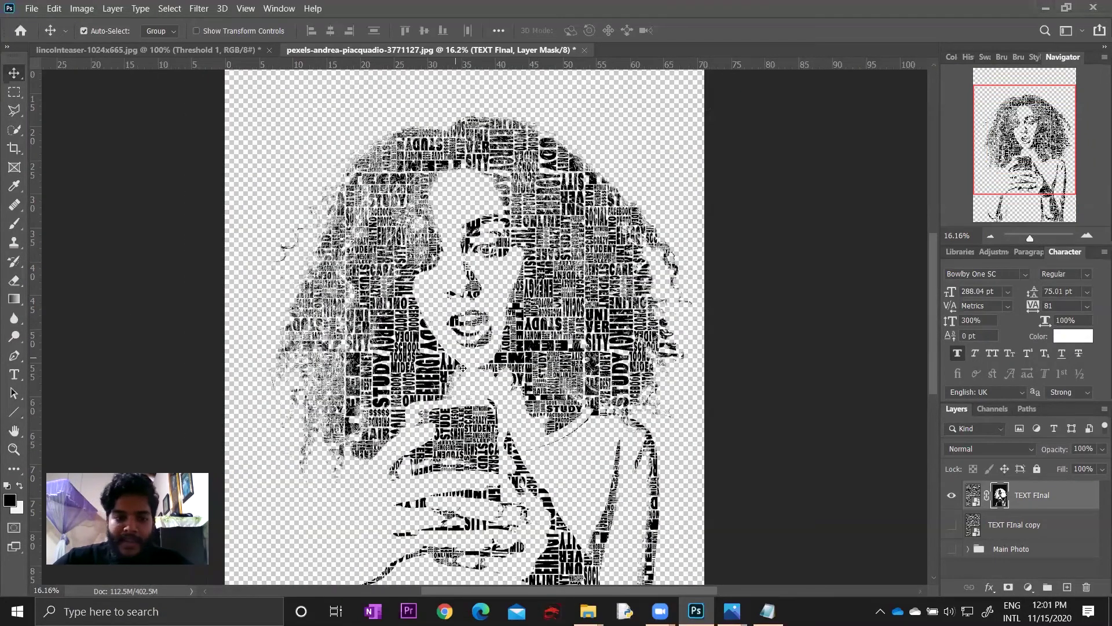
scroll(458, 365, down, 1)
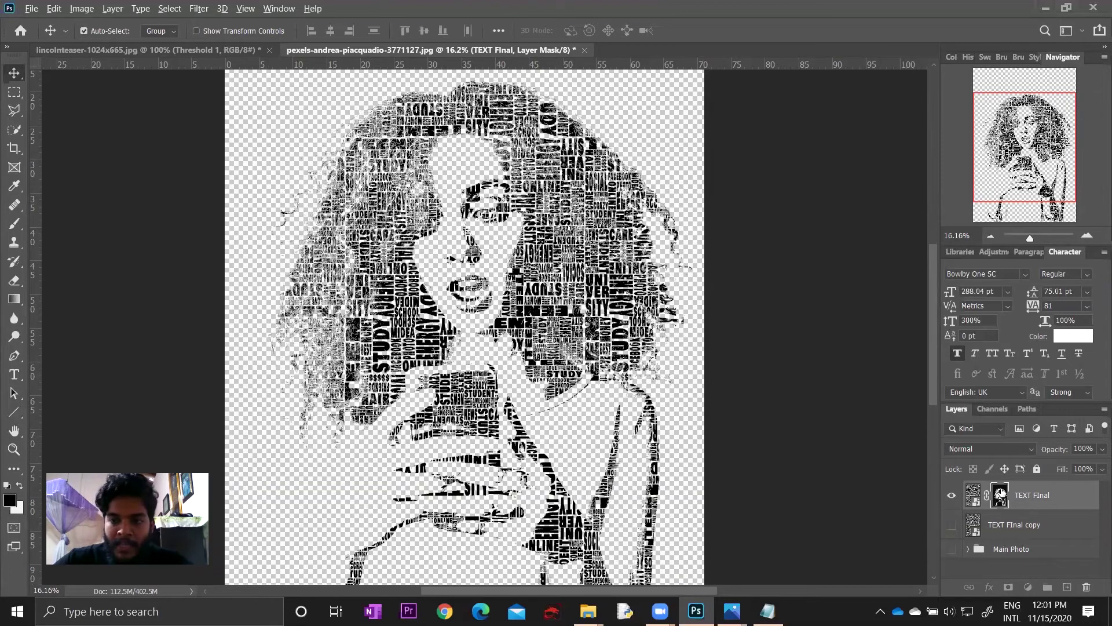
alt+click(1000, 493)
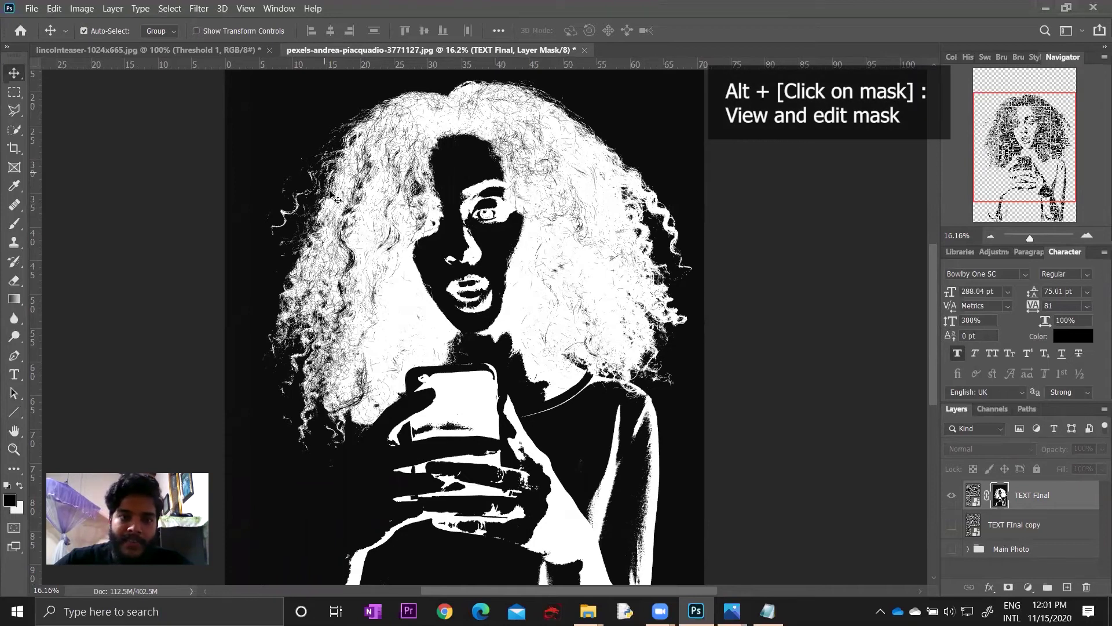
scroll(336, 243, up, 2)
scroll(339, 249, up, 3)
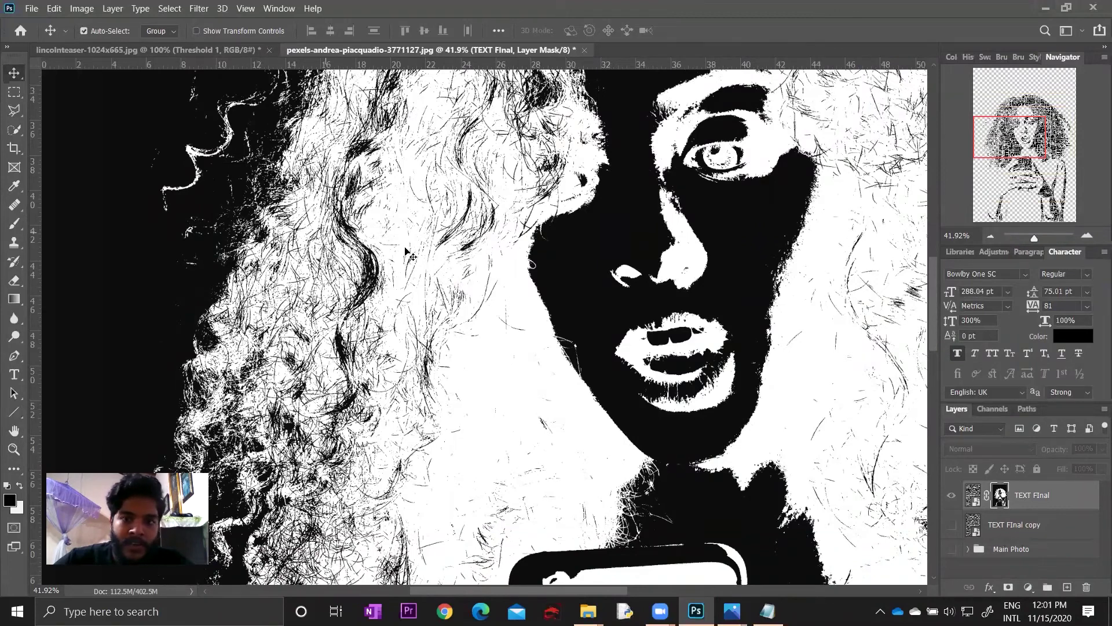
scroll(481, 213, down, 1)
scroll(504, 232, down, 2)
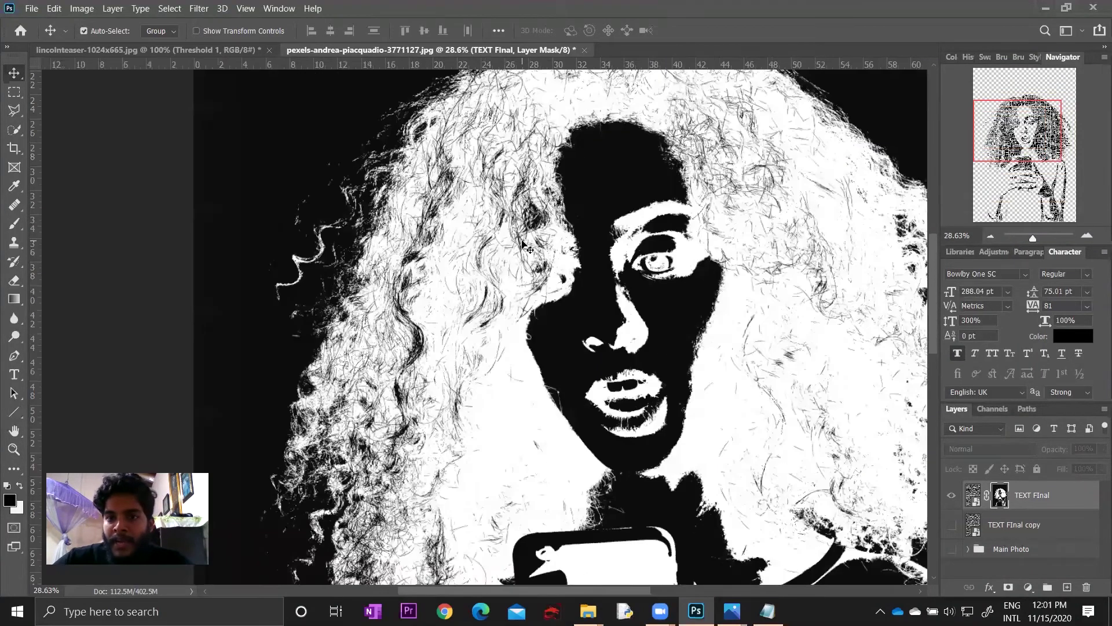
scroll(523, 249, down, 2)
scroll(776, 281, down, 4)
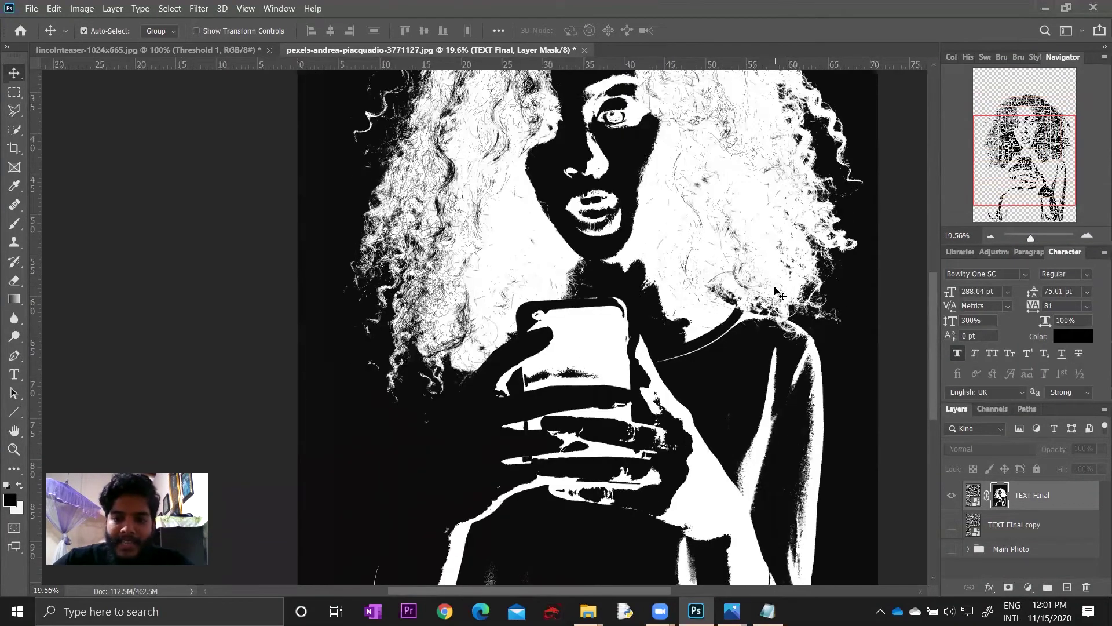
scroll(816, 430, up, 2)
scroll(806, 427, up, 3)
scroll(794, 426, up, 2)
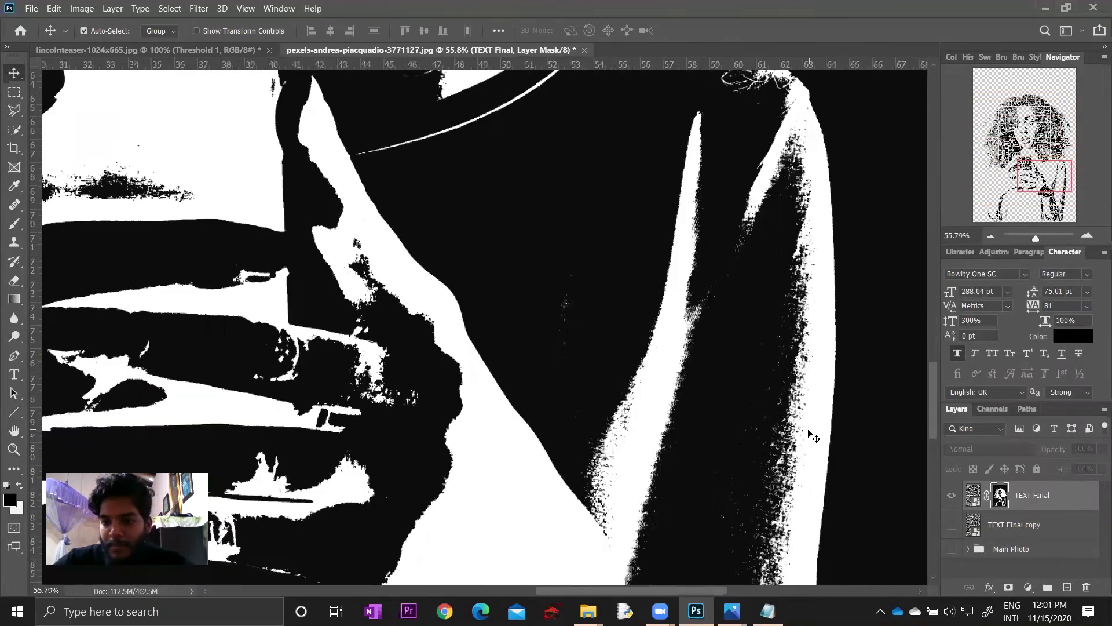
scroll(783, 440, down, 2)
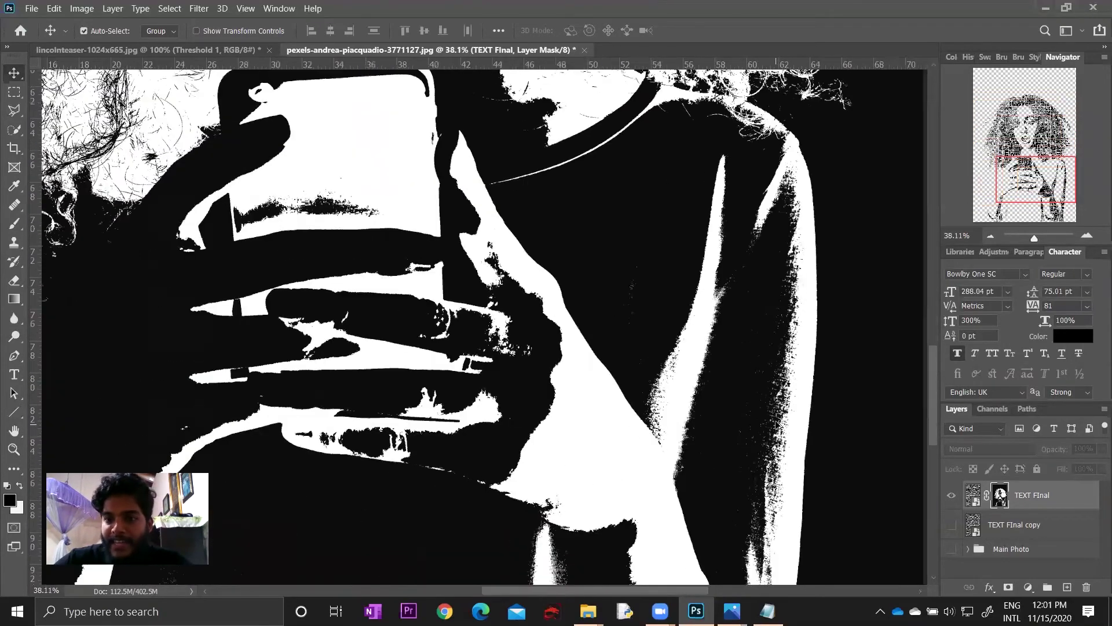
scroll(753, 417, down, 2)
scroll(707, 388, down, 2)
scroll(667, 364, up, 3)
scroll(667, 364, up, 2)
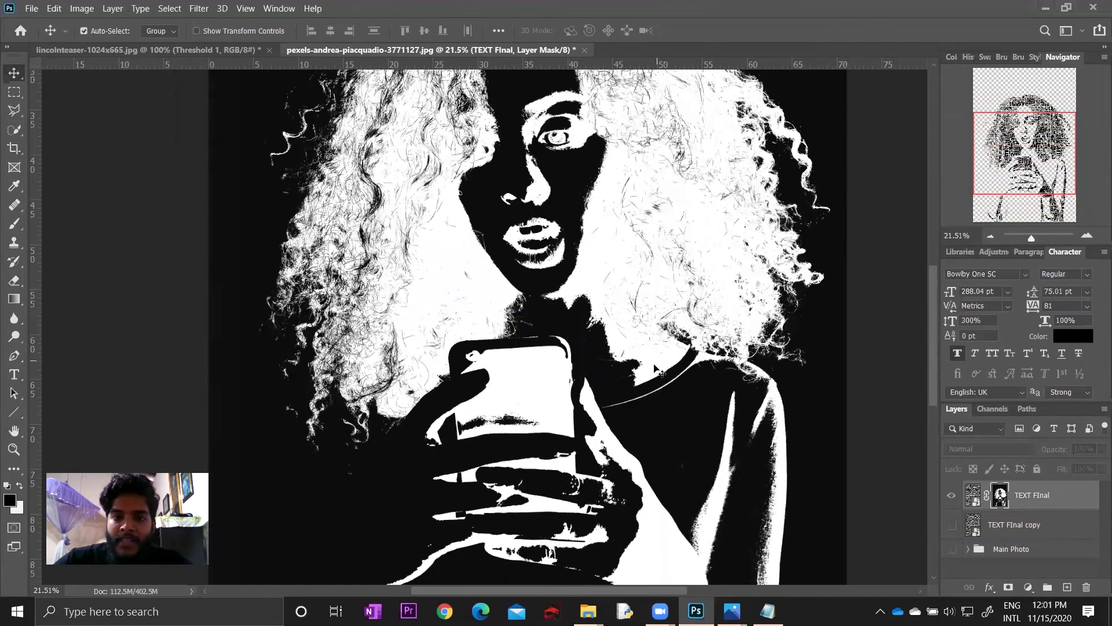
scroll(661, 368, up, 3)
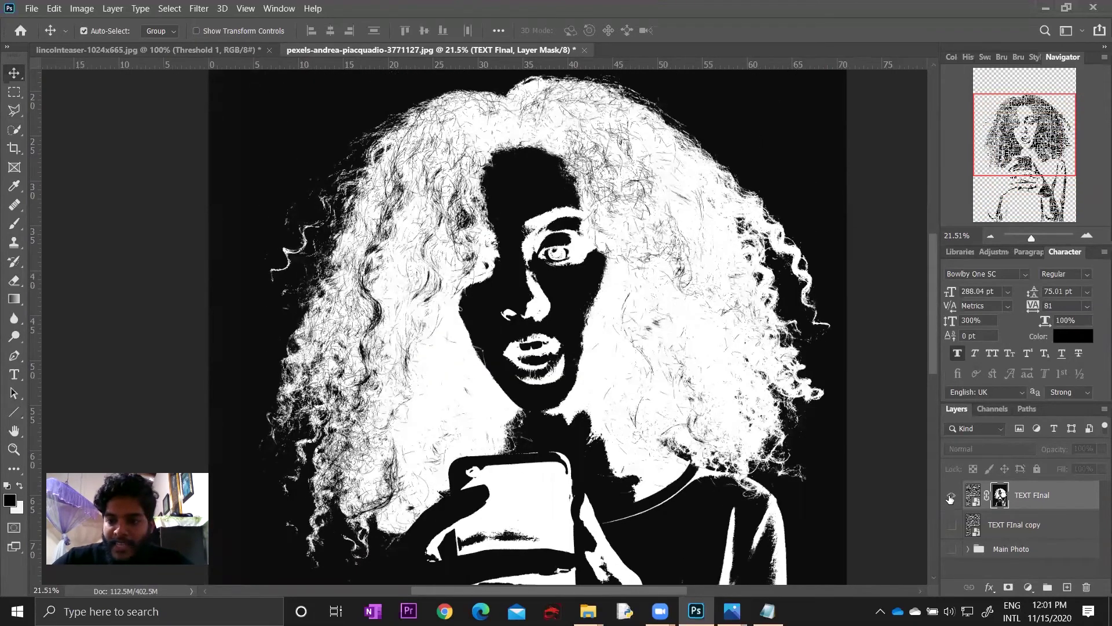
alt+click(1000, 501)
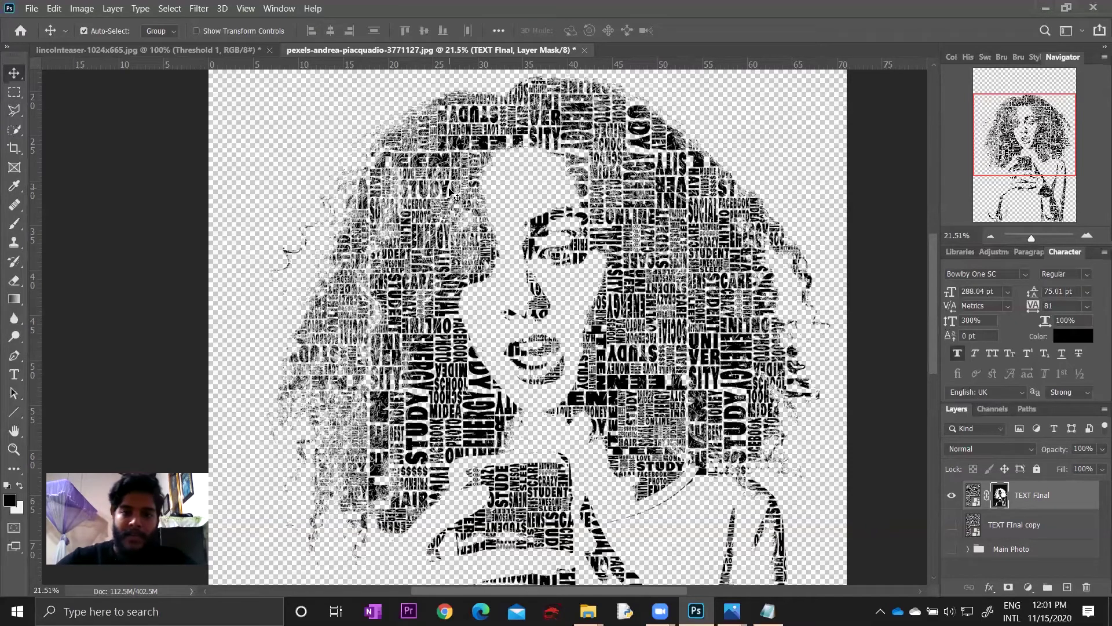
alt+click(1001, 495)
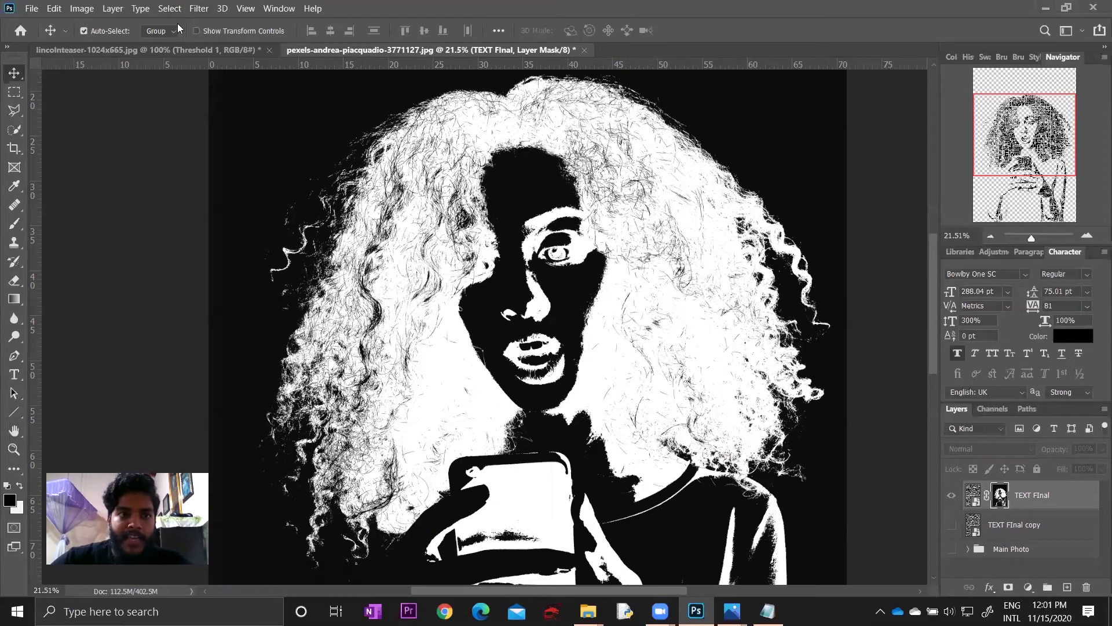
key(b)
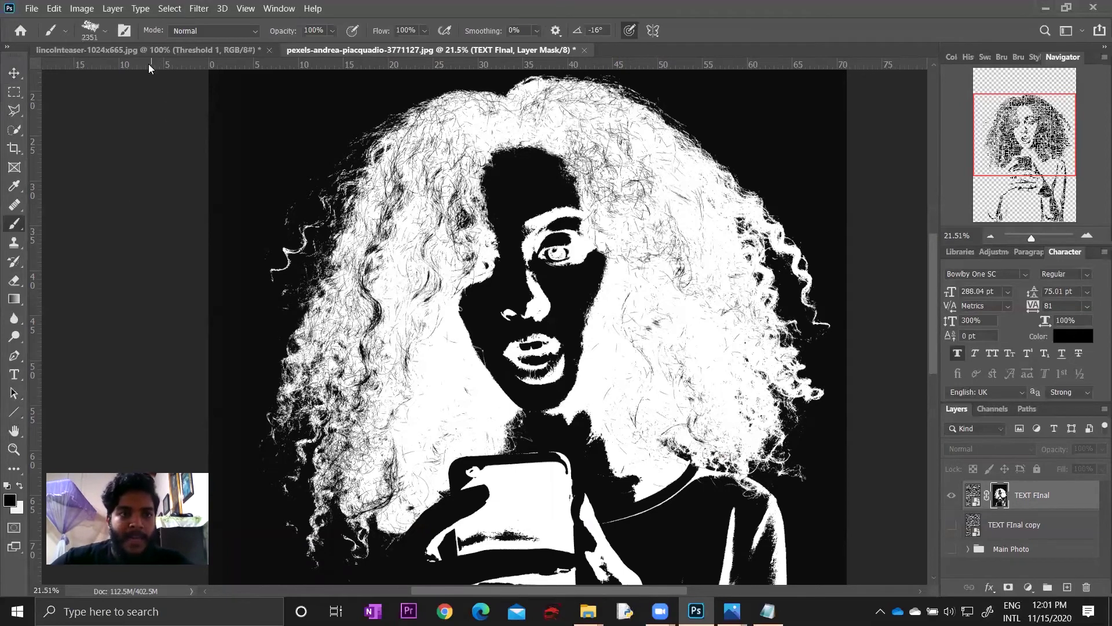
- Set up a hard 1702 px brush painting in Overlay mode
click(105, 33)
click(103, 139)
click(104, 32)
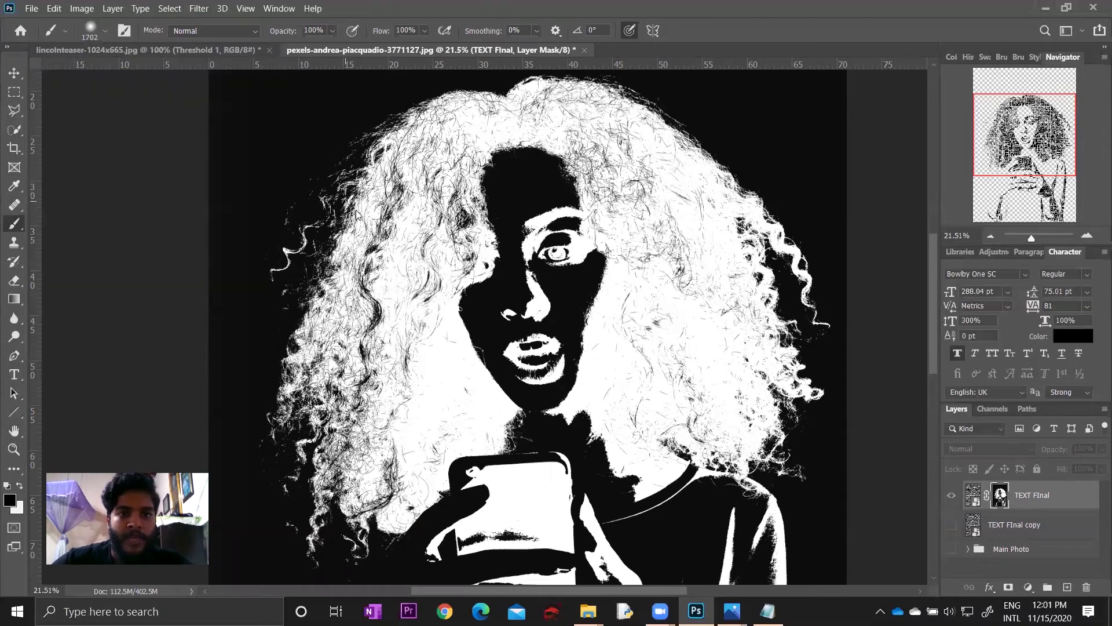
alt+right_click(440, 224)
drag(440, 224, 450, 290)
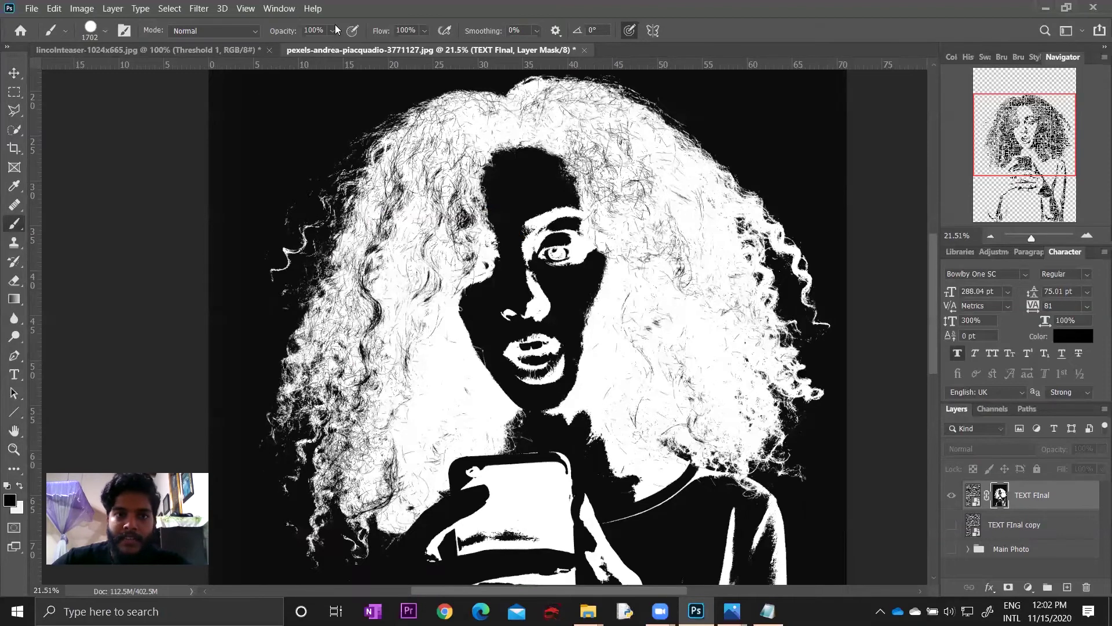
click(257, 31)
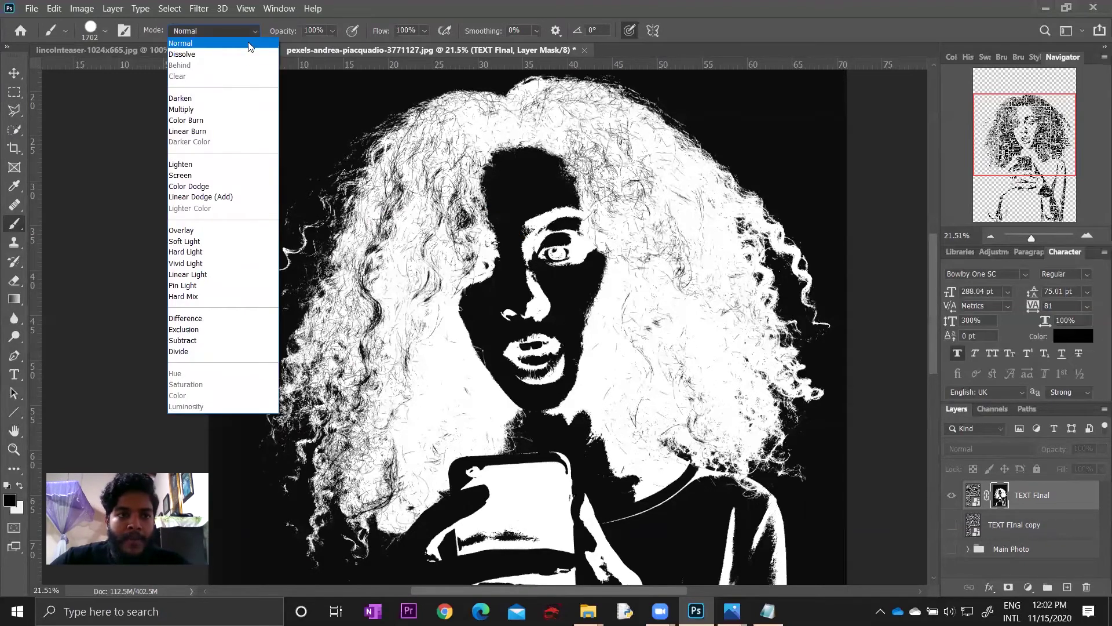
click(204, 231)
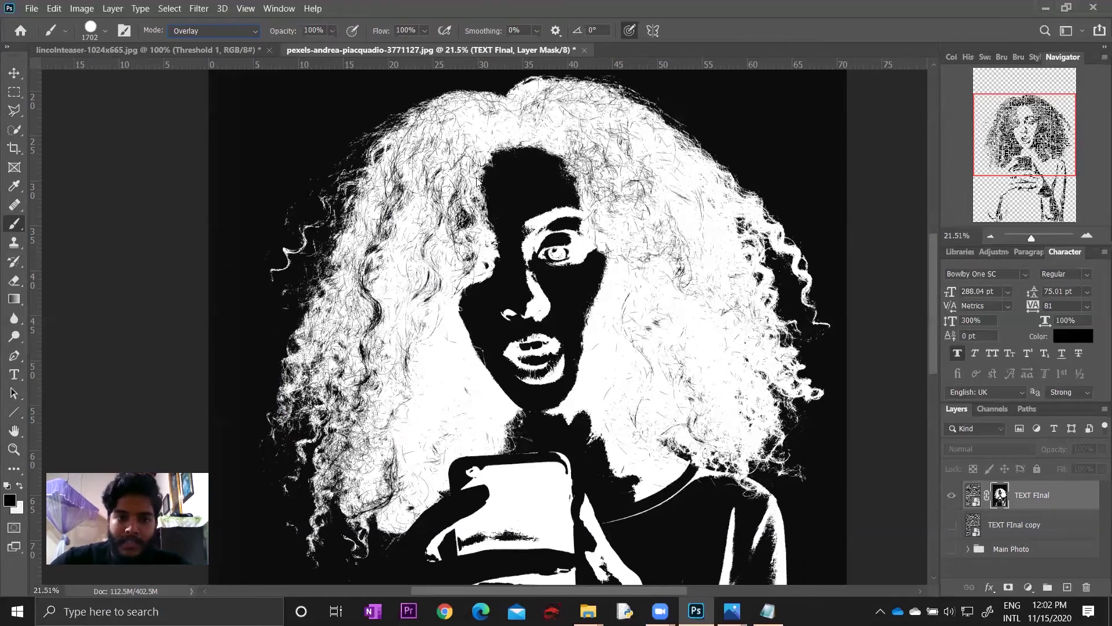
- Darken the mask around the hair beside the face and the lower body
drag(448, 193, 369, 404)
mouse_move(400, 332)
mouse_down()
mouse_move(530, 168)
mouse_move(747, 434)
mouse_move(695, 516)
mouse_up()
scroll(572, 371, down, 3)
mouse_move(614, 376)
mouse_down()
mouse_move(579, 425)
mouse_move(643, 470)
mouse_move(639, 395)
mouse_up()
scroll(637, 452, down, 3)
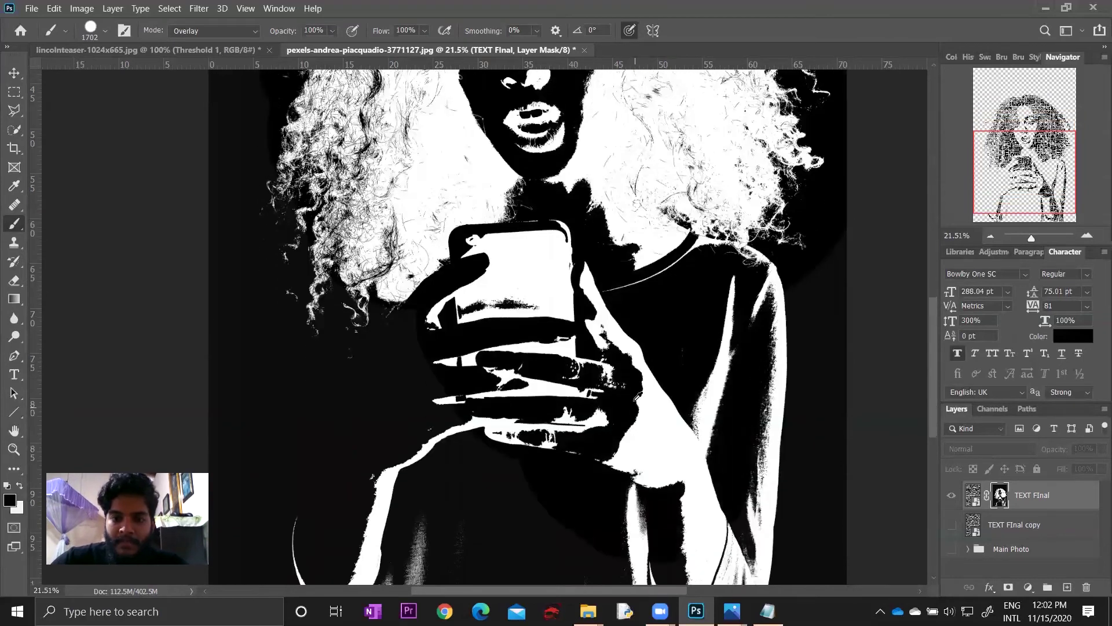
scroll(639, 396, down, 3)
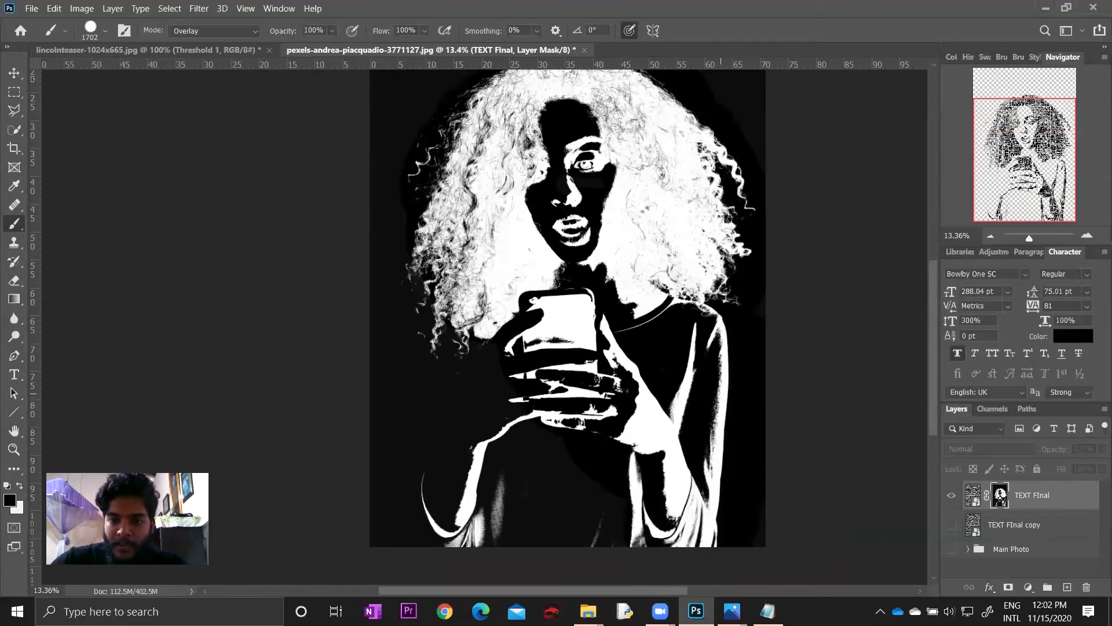
mouse_move(586, 496)
mouse_down()
mouse_move(527, 477)
mouse_move(529, 410)
mouse_move(464, 484)
mouse_up()
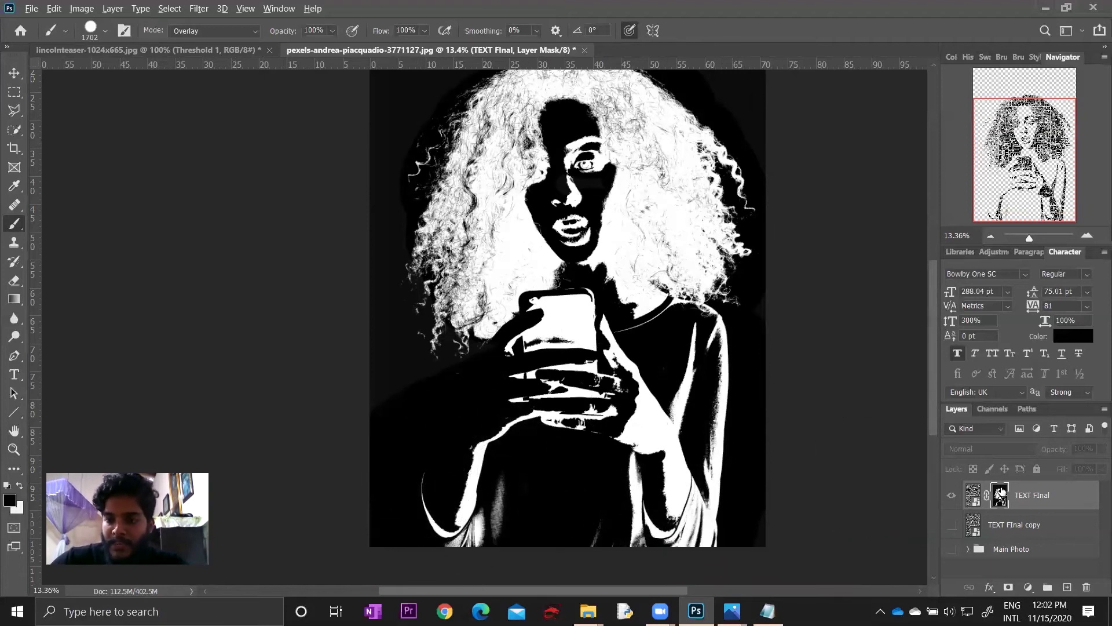
- Exit mask view, inspect the word portrait, and open fill-layer options on Main Photo
alt+click(1001, 493)
scroll(541, 176, up, 1)
scroll(541, 175, up, 2)
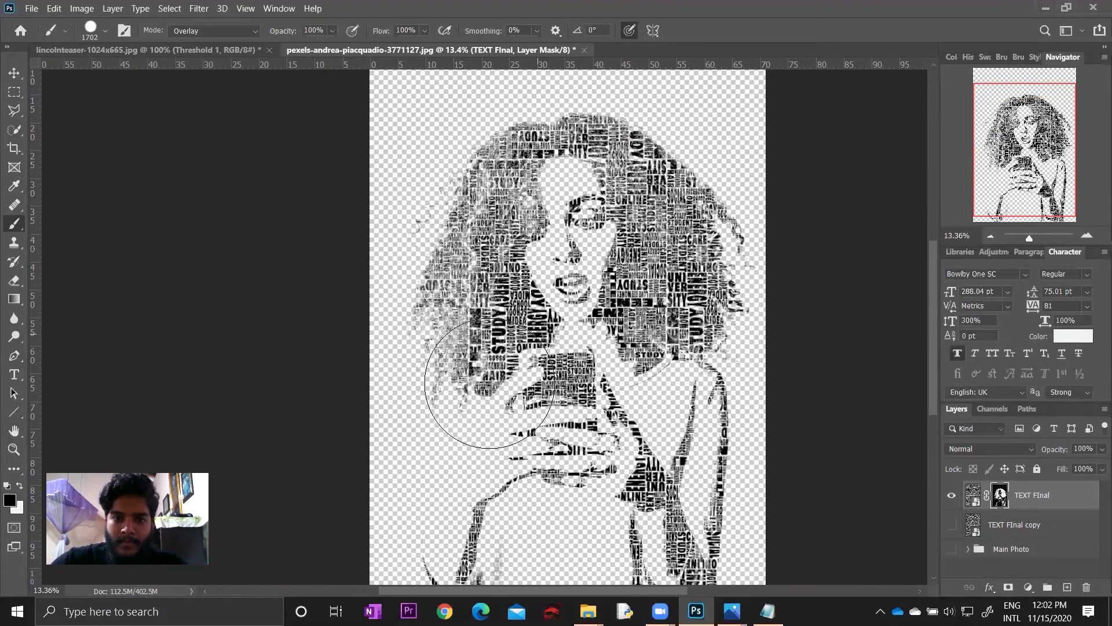
scroll(486, 428, down, 2)
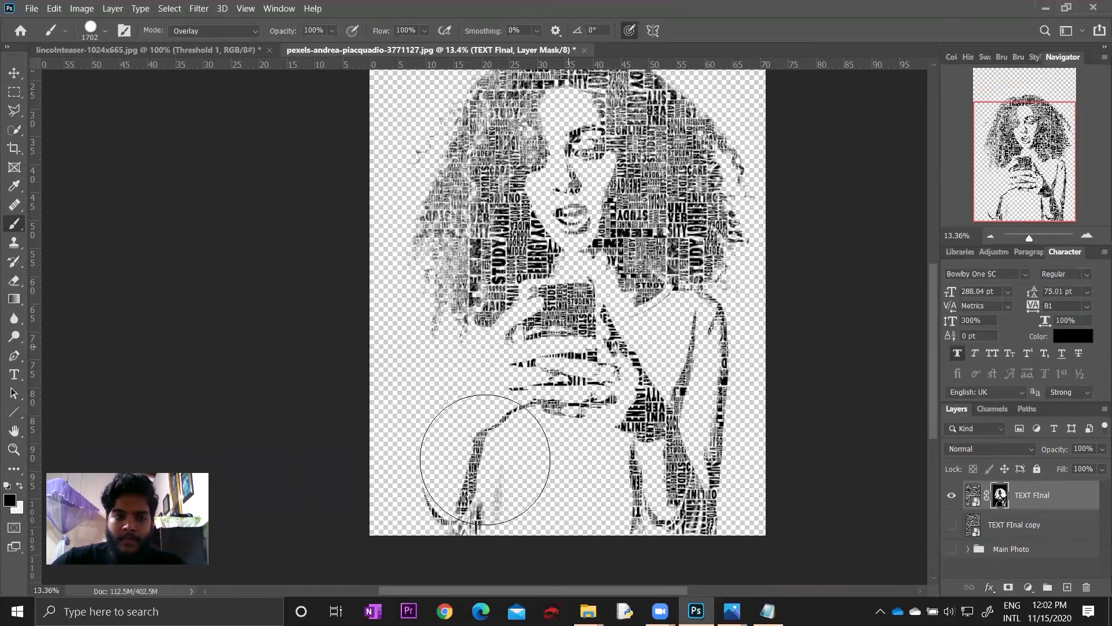
scroll(585, 278, up, 2)
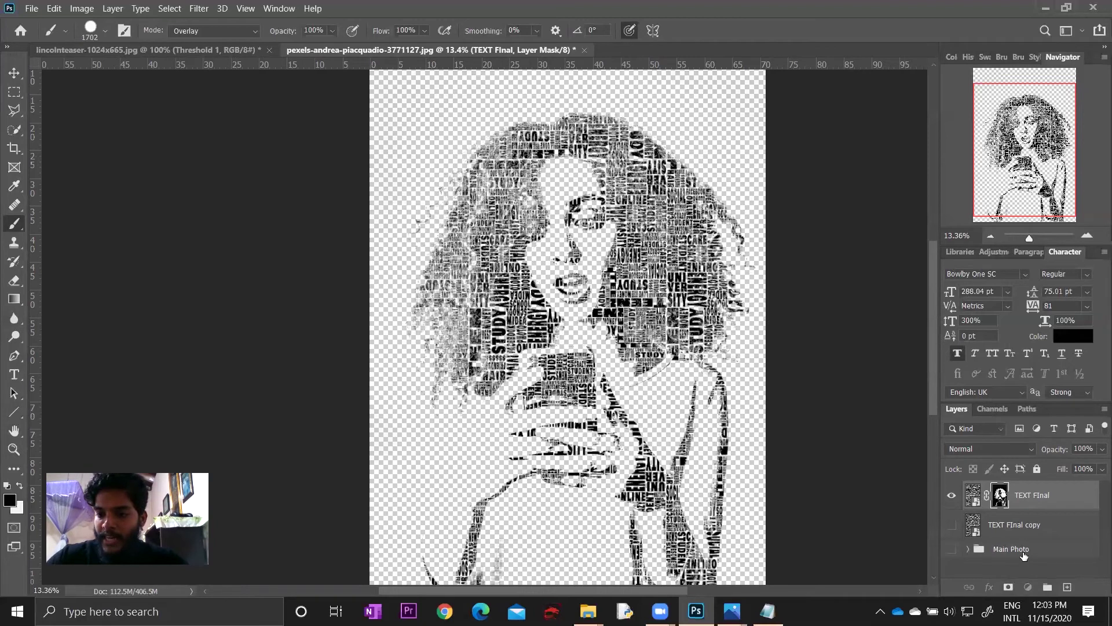
click(1019, 550)
click(1028, 587)
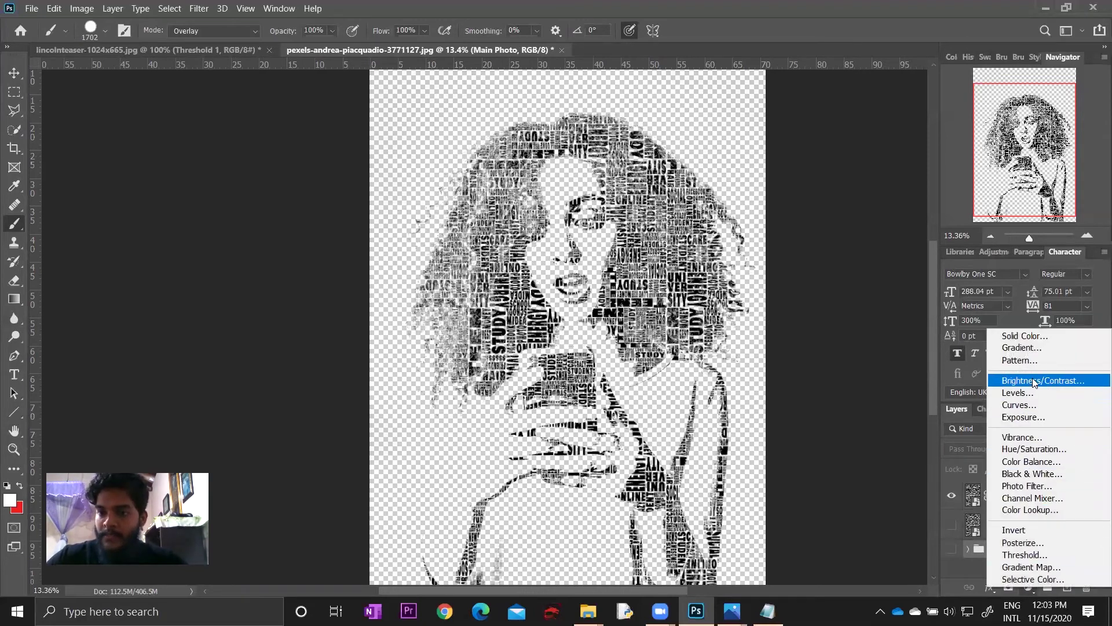
- Add a Solid Color fill layer in teal #1efbc9 behind the portrait
click(1025, 336)
mouse_move(823, 282)
mouse_down()
mouse_move(777, 242)
mouse_move(812, 239)
mouse_up()
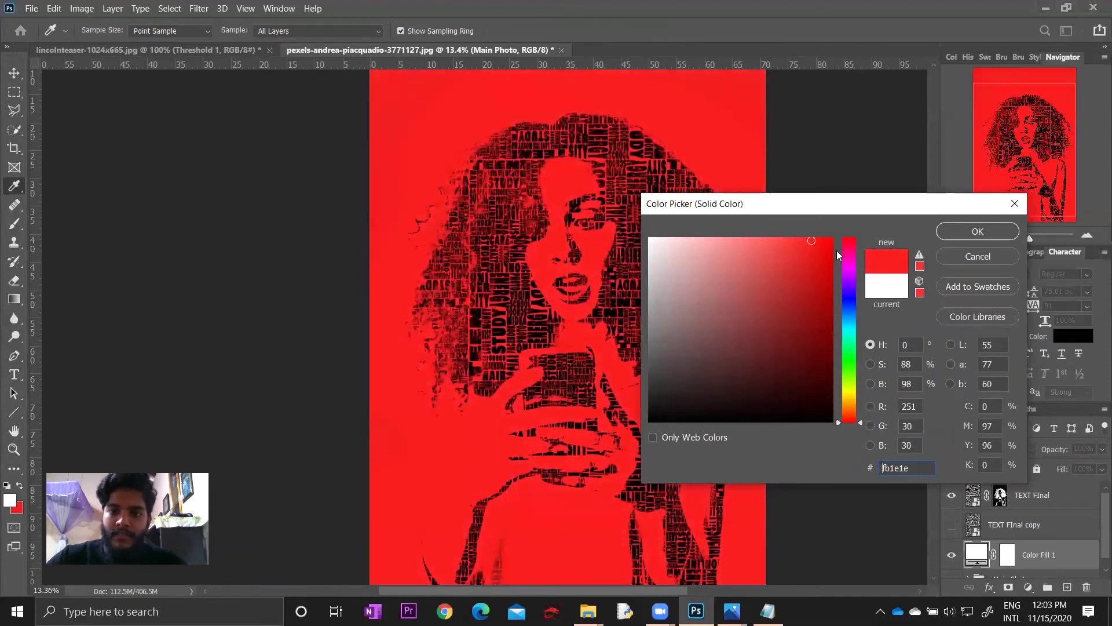
click(839, 338)
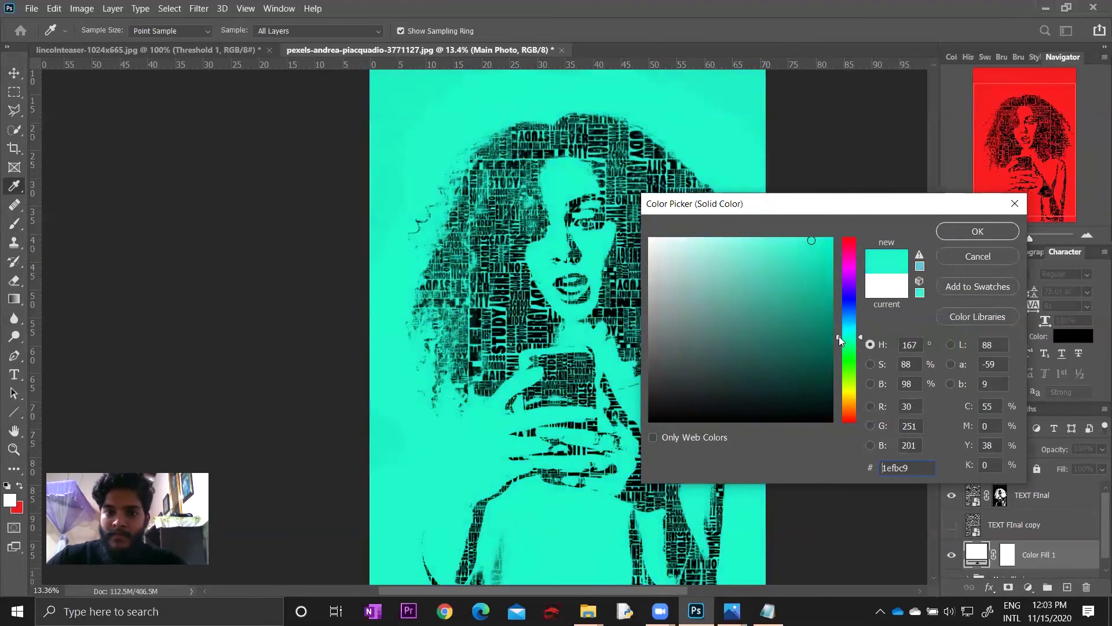
click(963, 232)
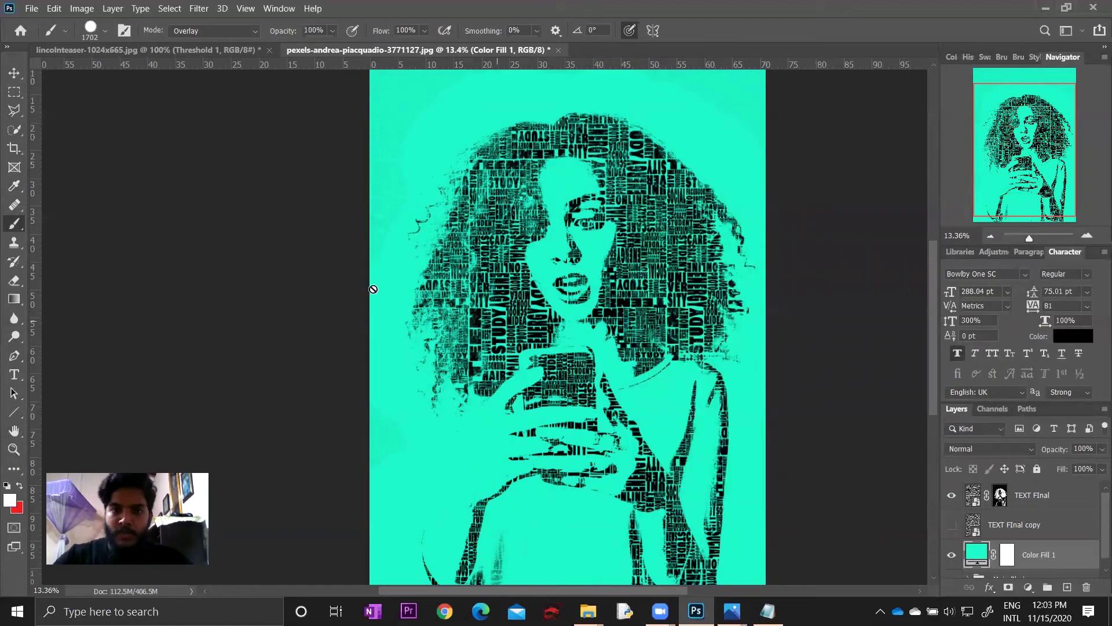
scroll(425, 305, down, 2)
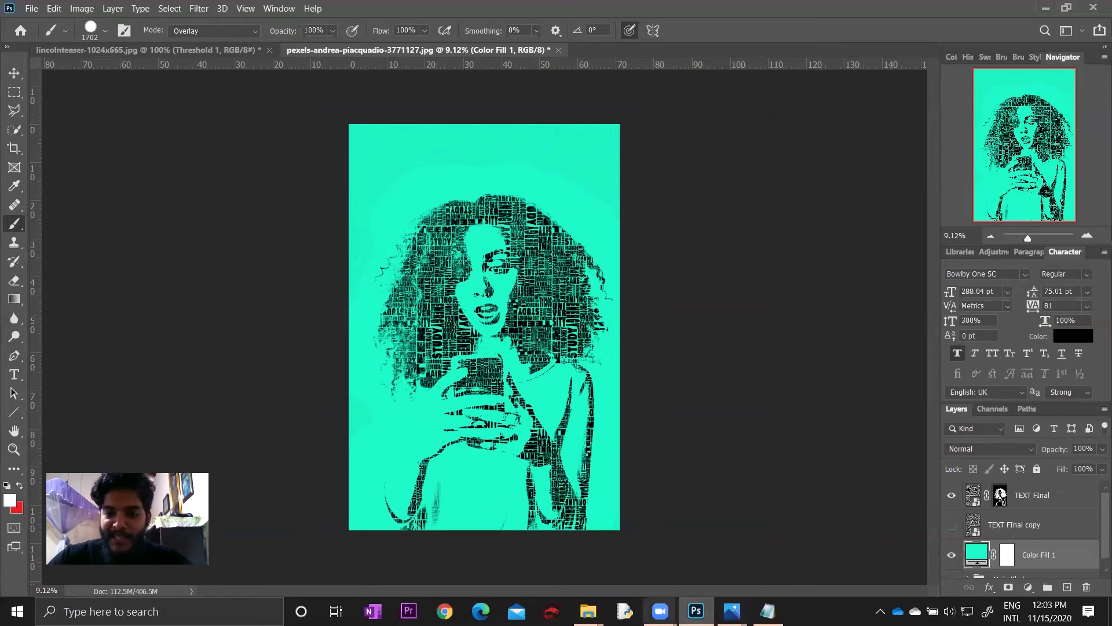
mouse_move(587, 611)
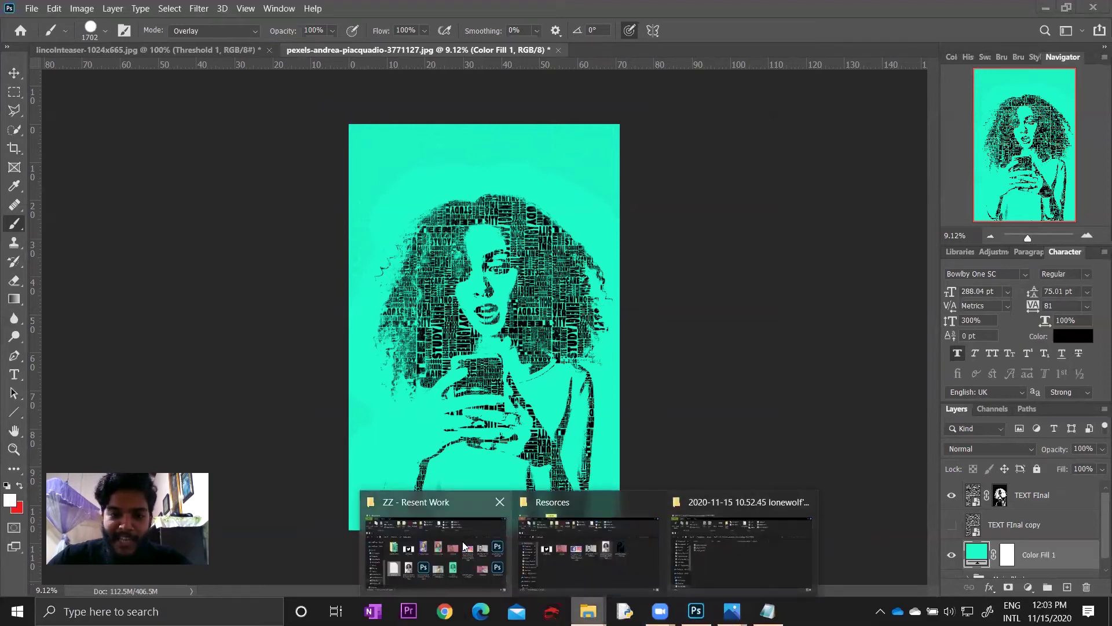
- Preview the Plain Creation.jpg reference from the ZZ - Resent Work folder, then close it
click(463, 541)
click(788, 379)
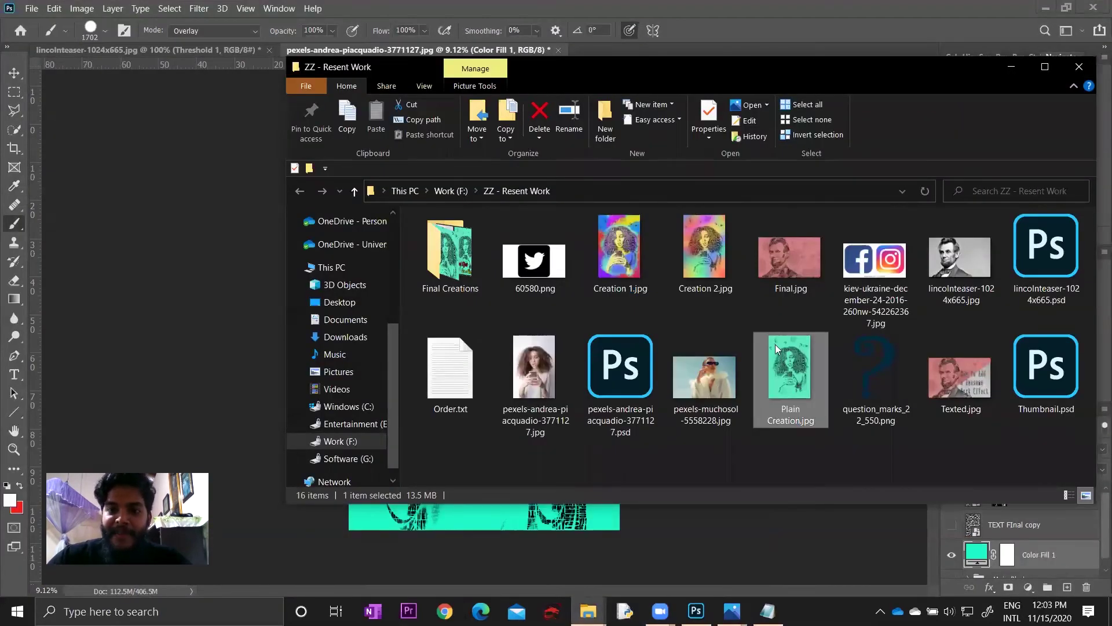
double_click(776, 347)
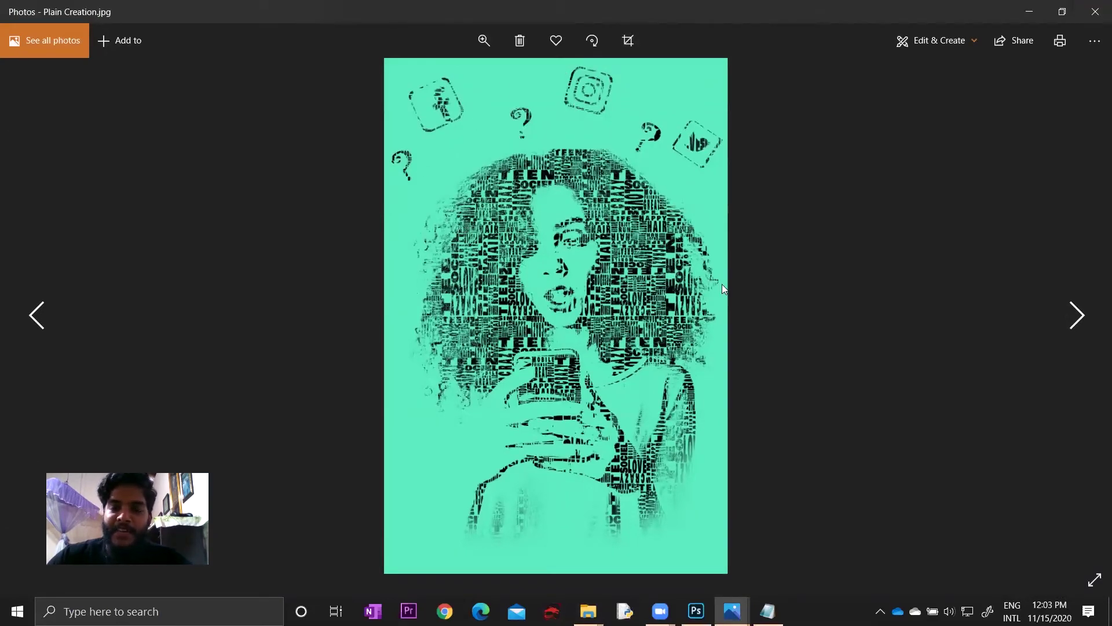
click(1029, 7)
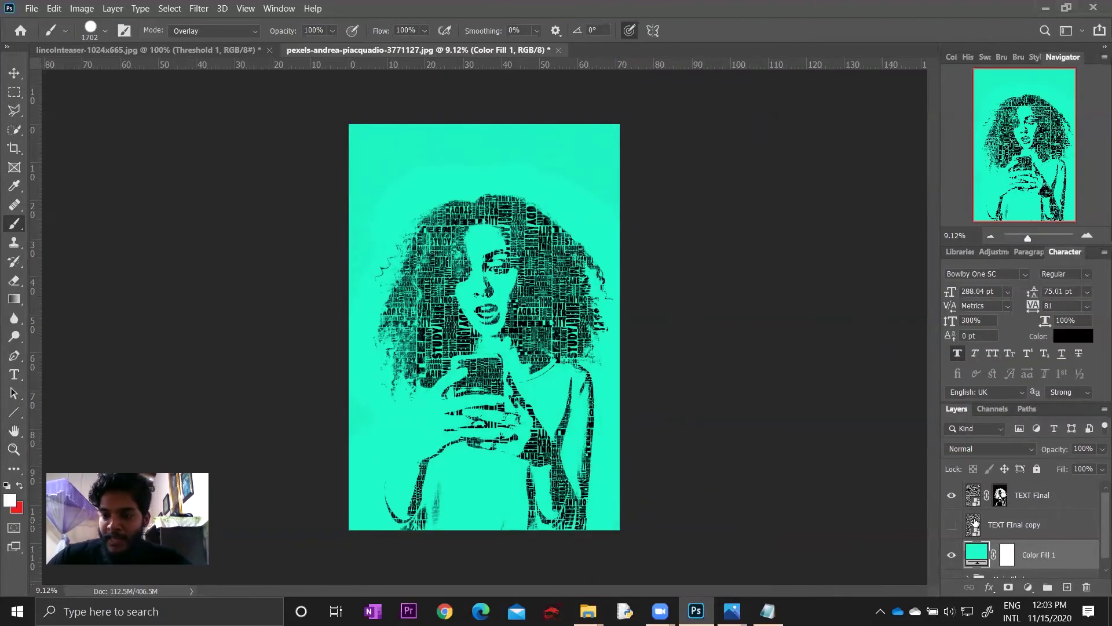
- Paint out the lower-left dark curve on the TEXT FInal mask with a black Normal-mode brush
click(999, 496)
key(d)
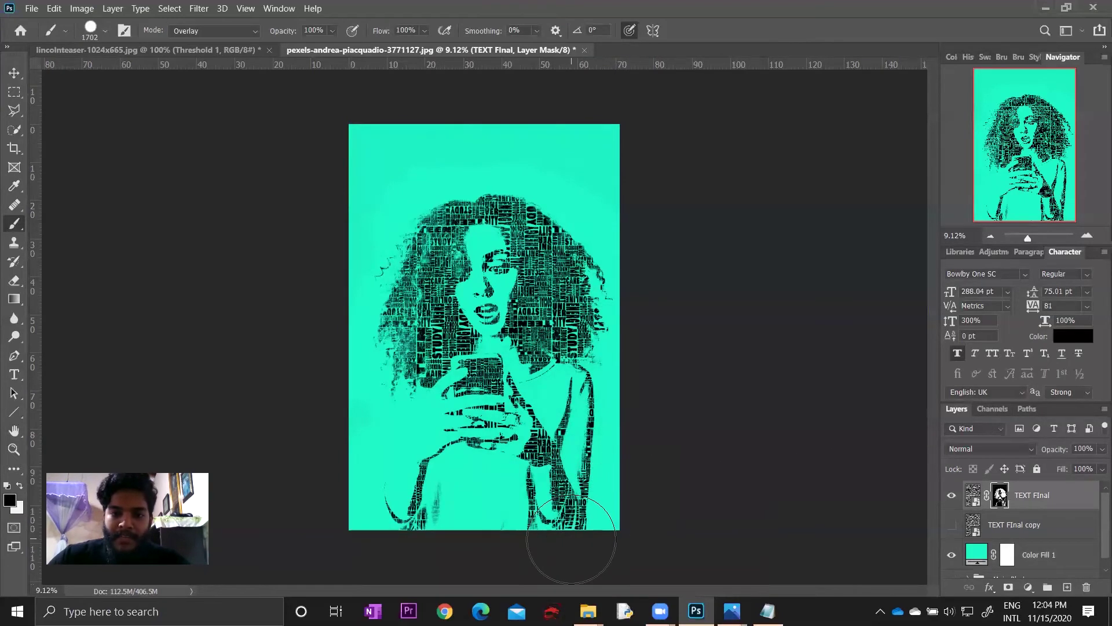
click(243, 32)
click(207, 45)
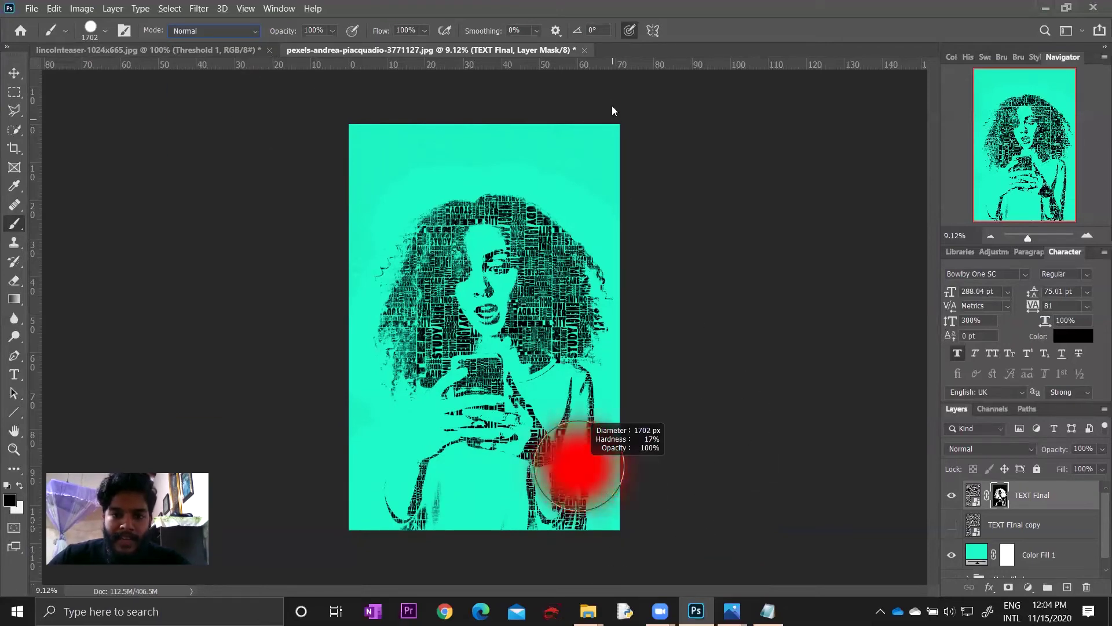
drag(578, 468, 588, 468)
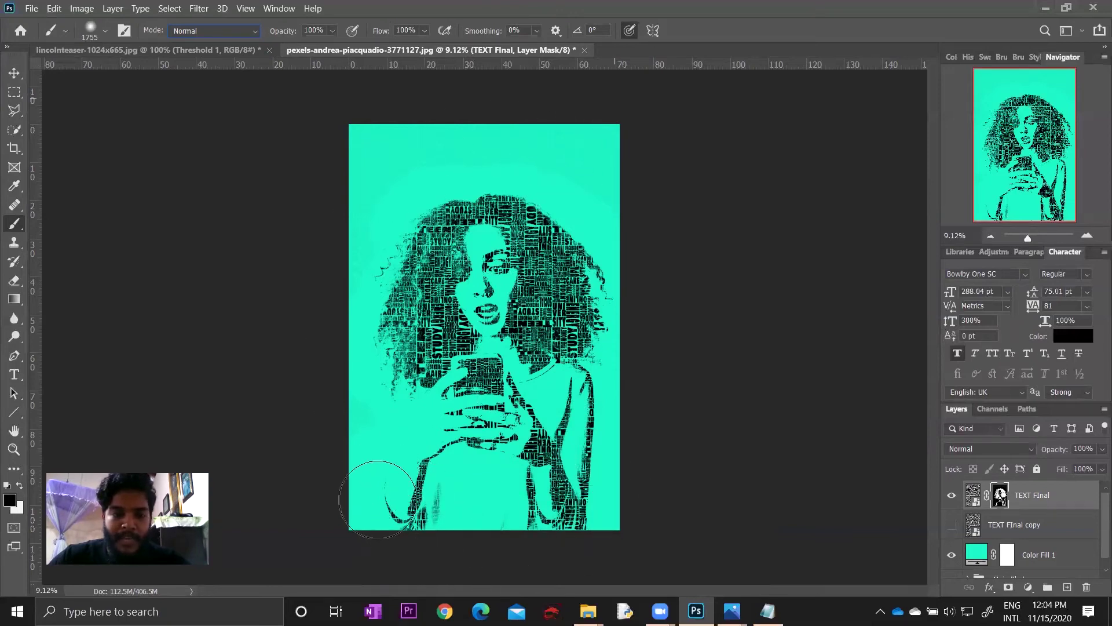
mouse_move(378, 500)
mouse_down()
mouse_move(482, 569)
mouse_move(630, 480)
mouse_move(522, 527)
mouse_move(498, 522)
mouse_move(659, 476)
mouse_up()
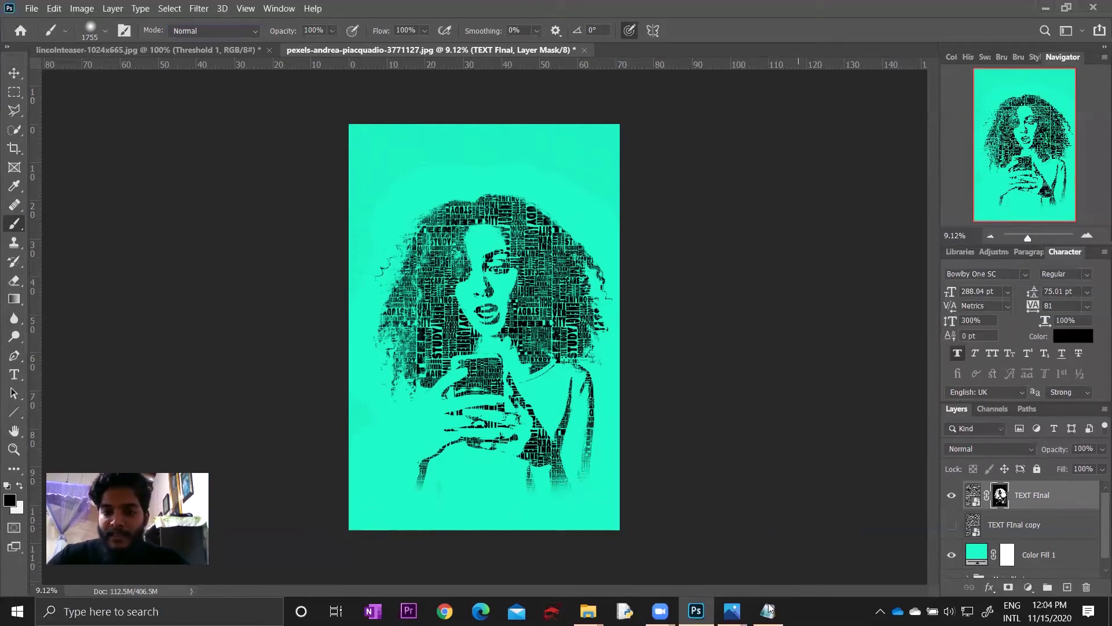
mouse_move(732, 611)
click(823, 524)
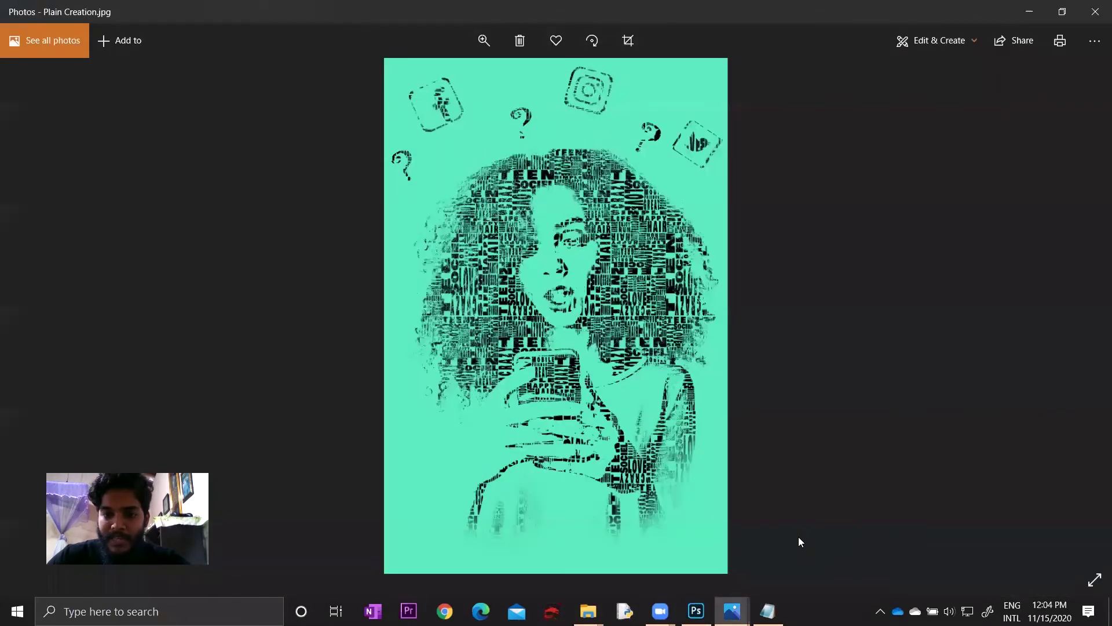
click(1030, 11)
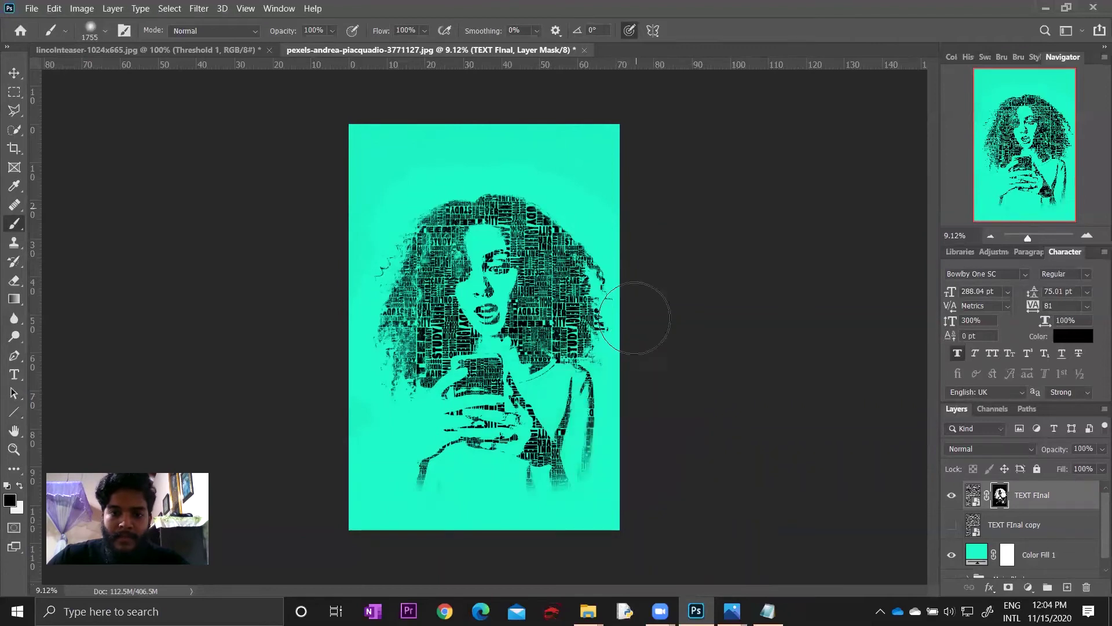
- At 66% brush opacity, fade the portrait's bottom edge on the mask, undoing stray strokes
key(6)
key(6)
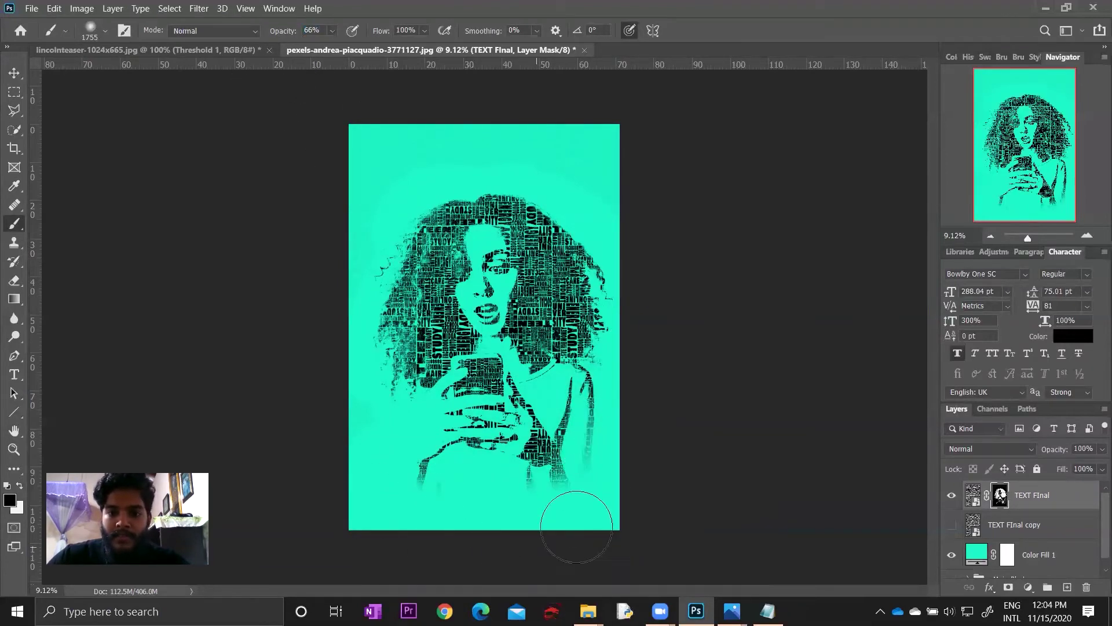
key(x)
drag(576, 517, 561, 503)
key(ctrl+z)
key(ctrl+z)
key(x)
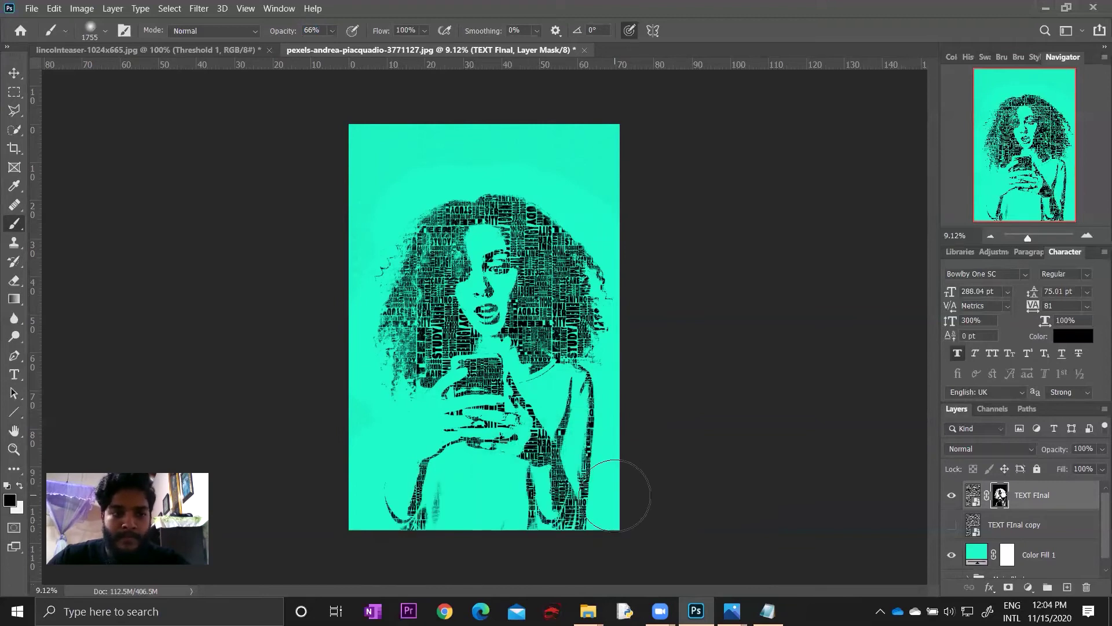
mouse_move(450, 547)
mouse_down()
mouse_move(545, 556)
mouse_move(384, 534)
mouse_move(582, 565)
mouse_move(668, 455)
mouse_move(431, 550)
mouse_up()
drag(597, 388, 557, 388)
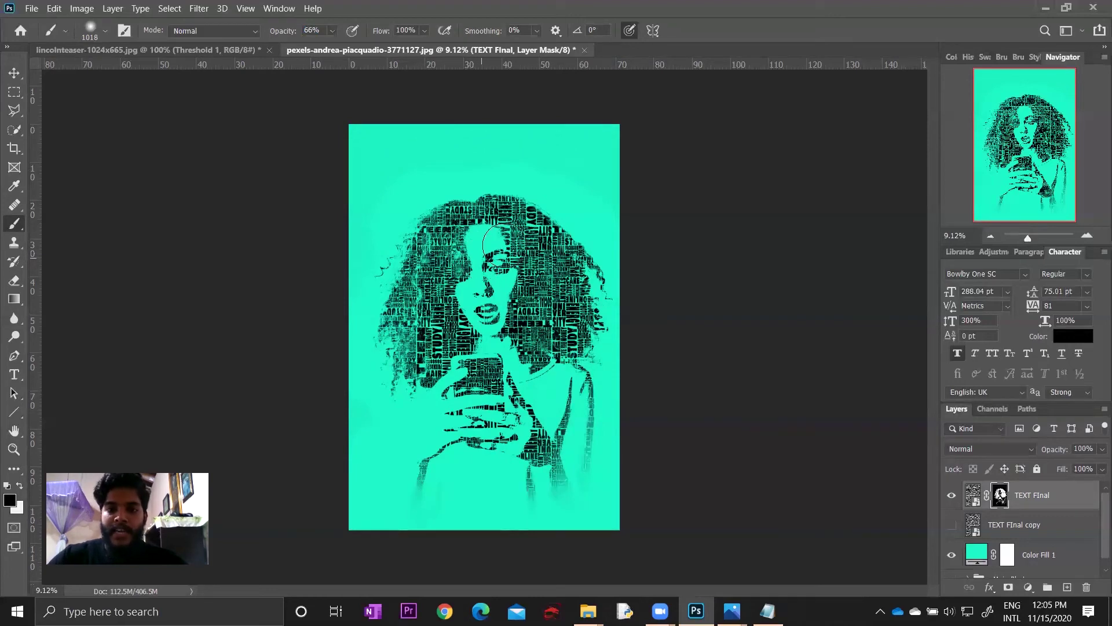
mouse_move(588, 610)
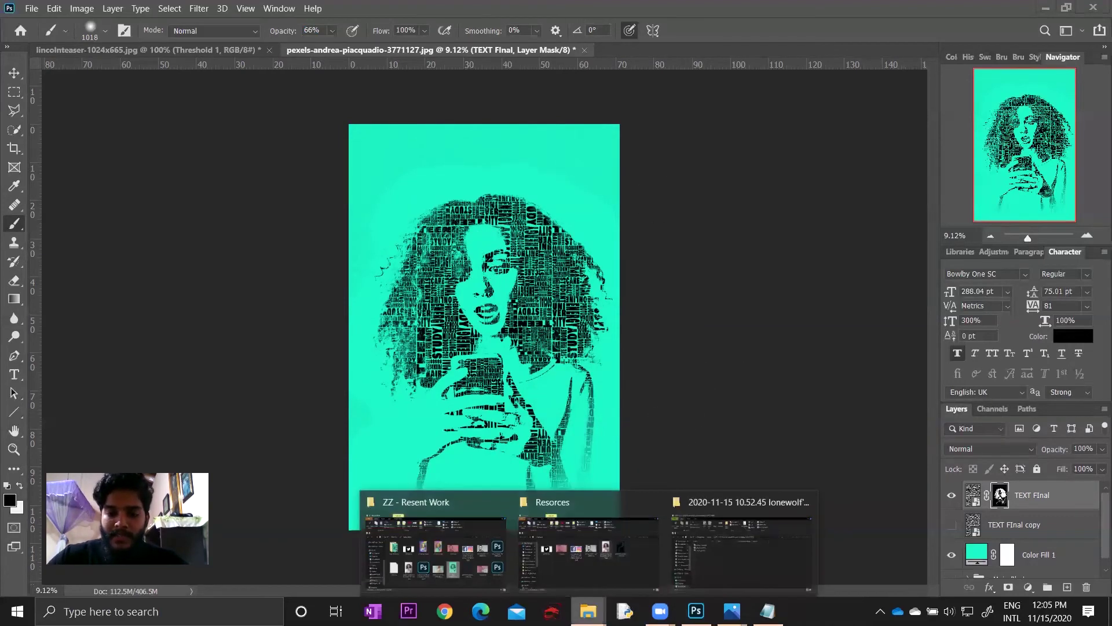
- Browse the Resorces folder and select the 60580.png Twitter image
click(603, 554)
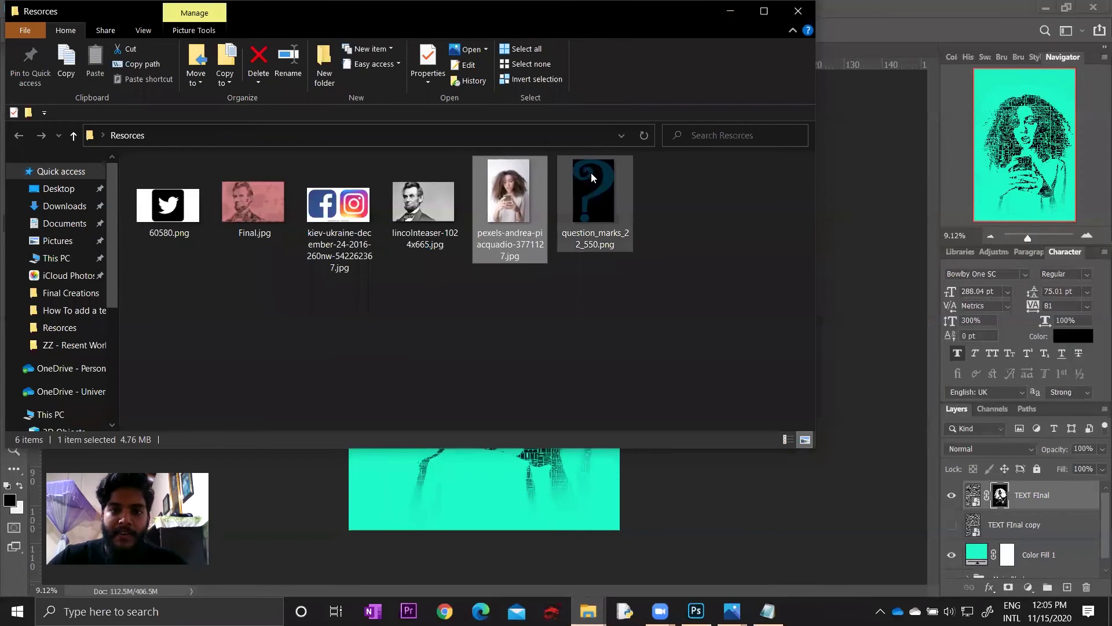
click(339, 217)
key(Home)
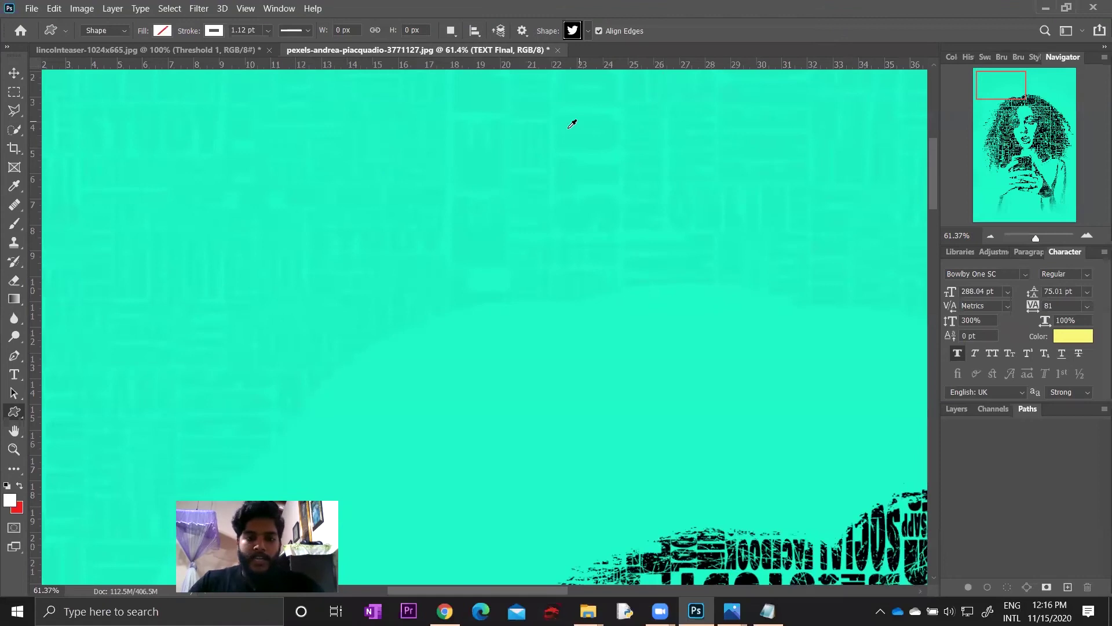
- Open the Twitter icon 60580.png from the Resorces folder as a new document
scroll(571, 157, down, 3)
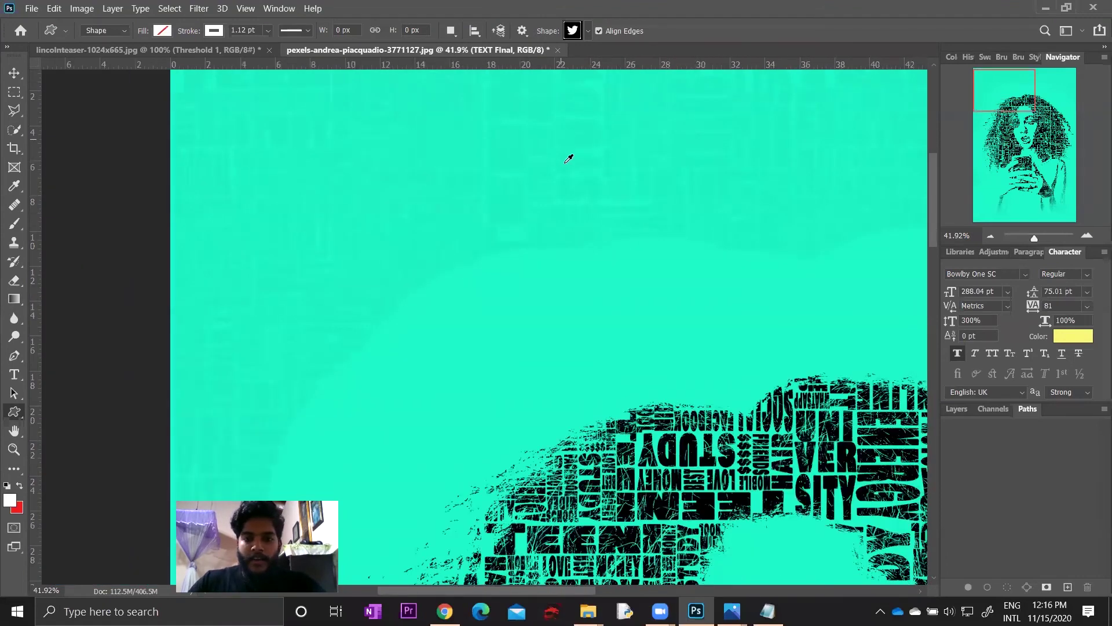
scroll(572, 156, down, 5)
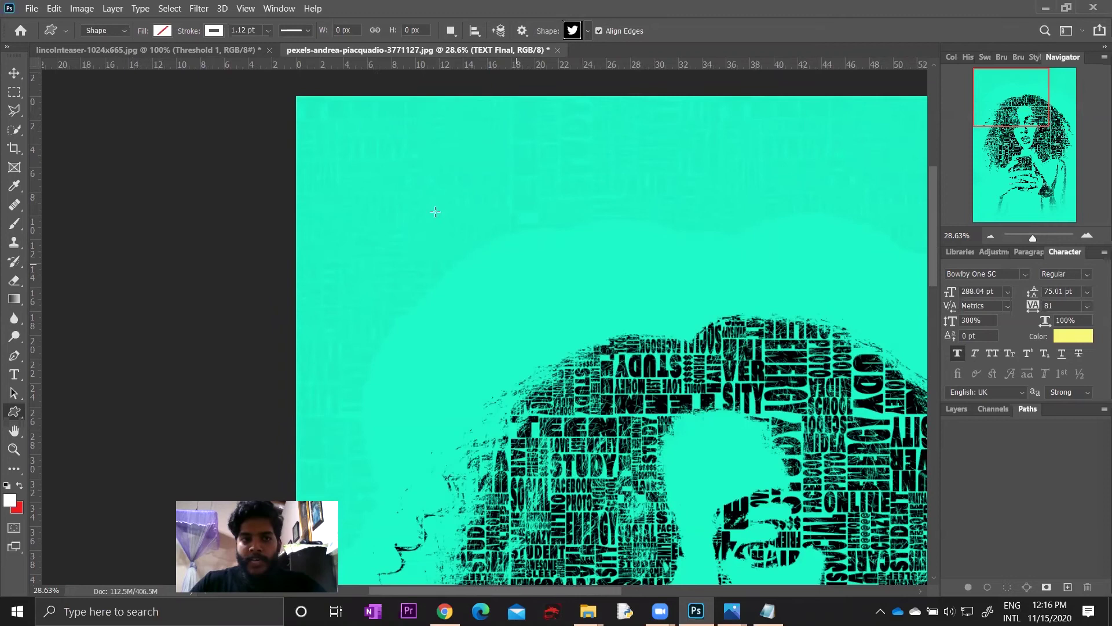
click(32, 9)
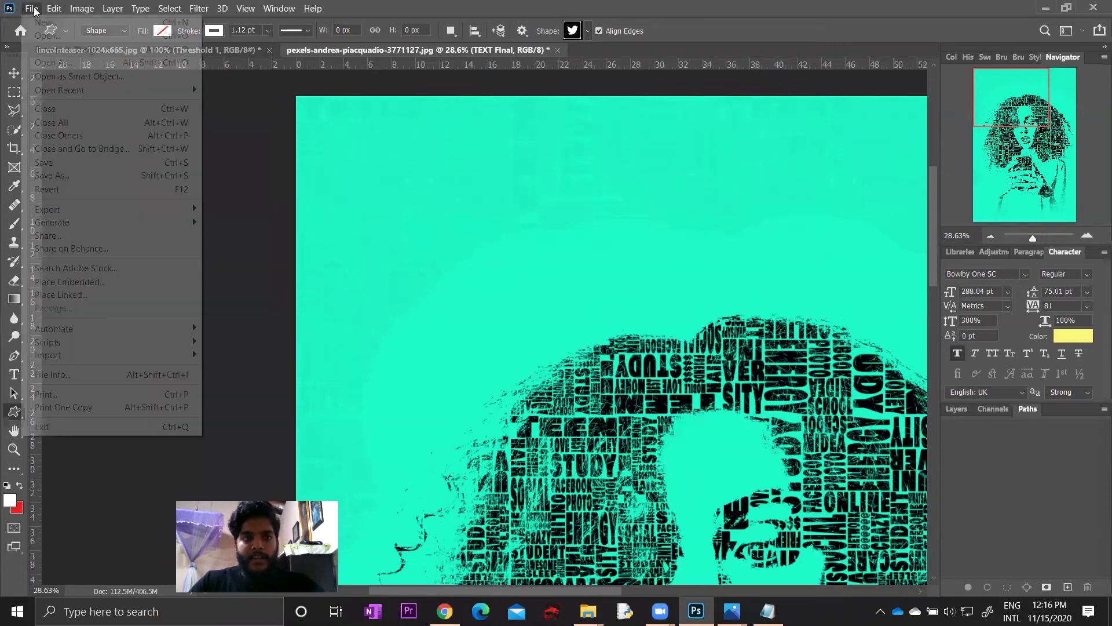
click(56, 39)
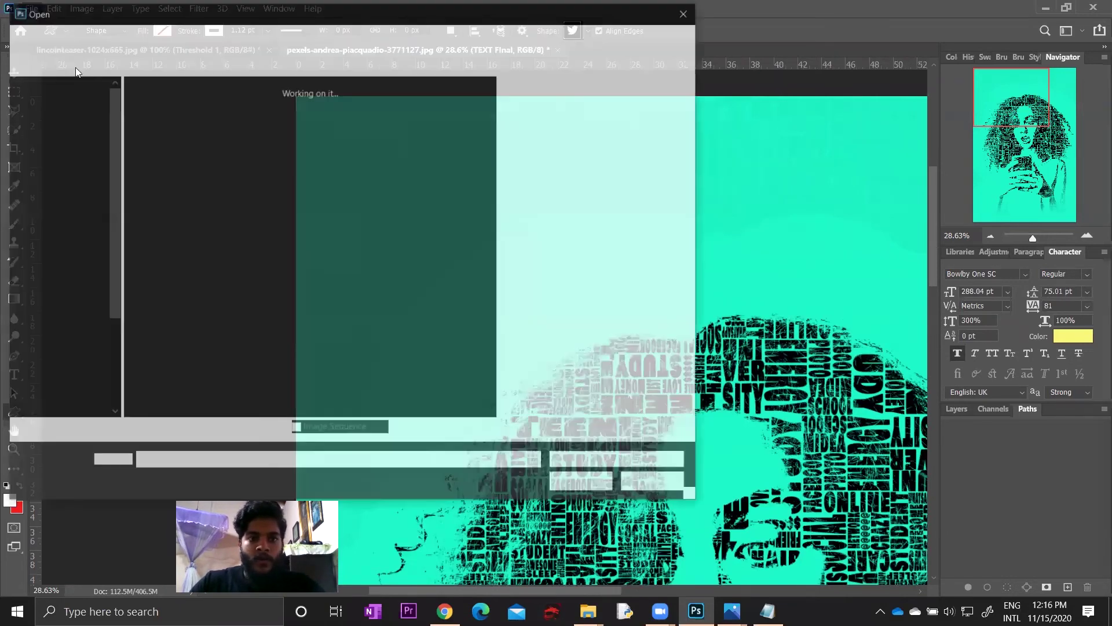
click(176, 138)
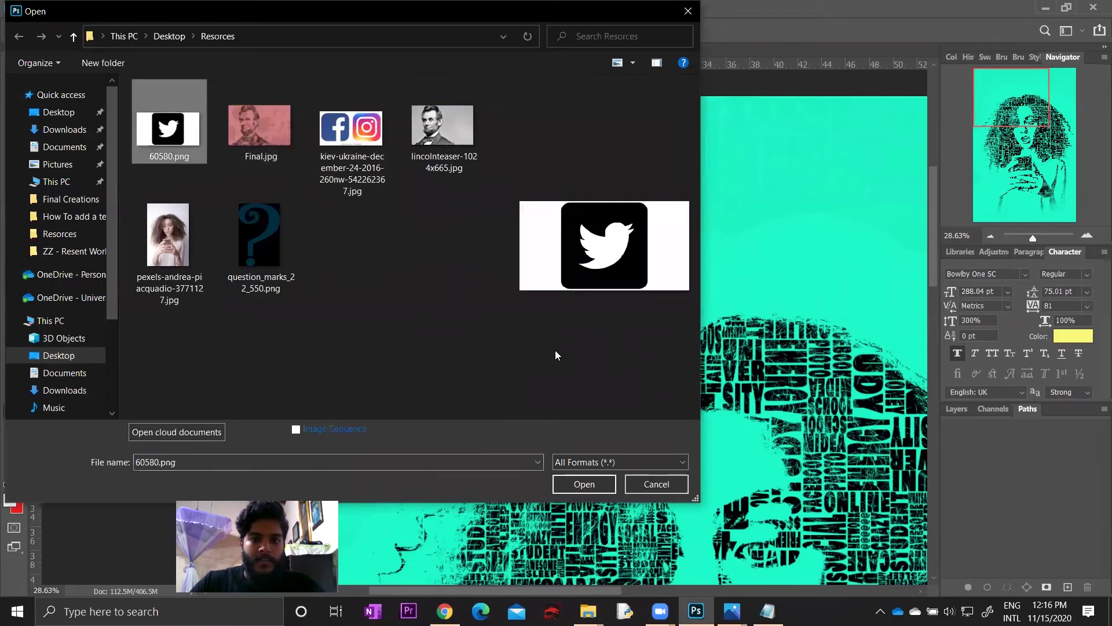
click(599, 479)
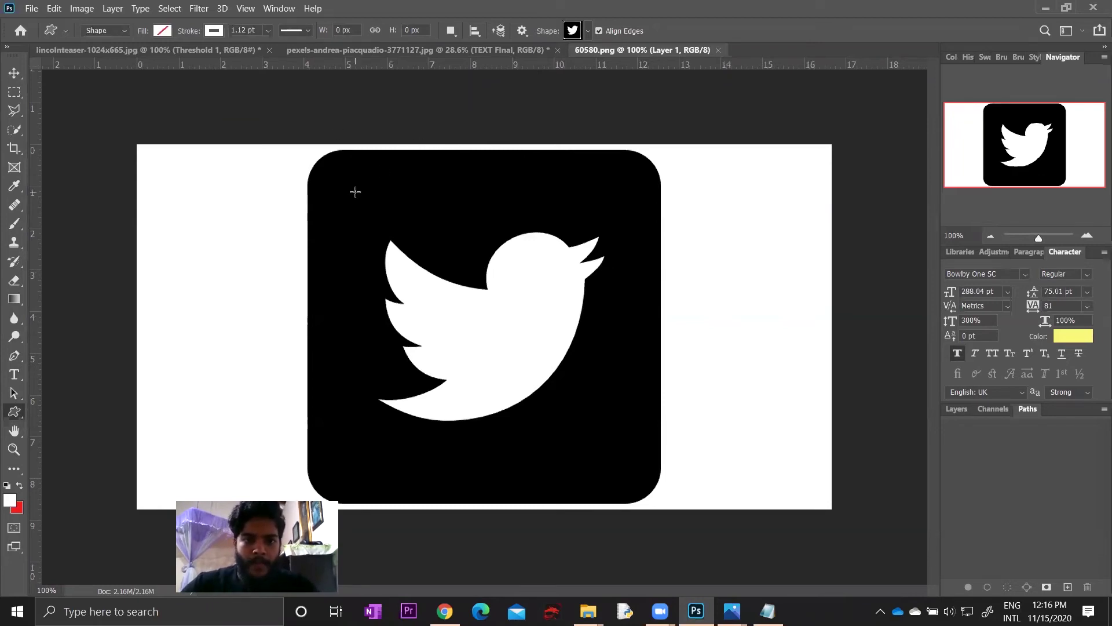
- Crop 60580.png to the black rounded square, trimming the left and right white margins
key(c)
drag(146, 318, 215, 319)
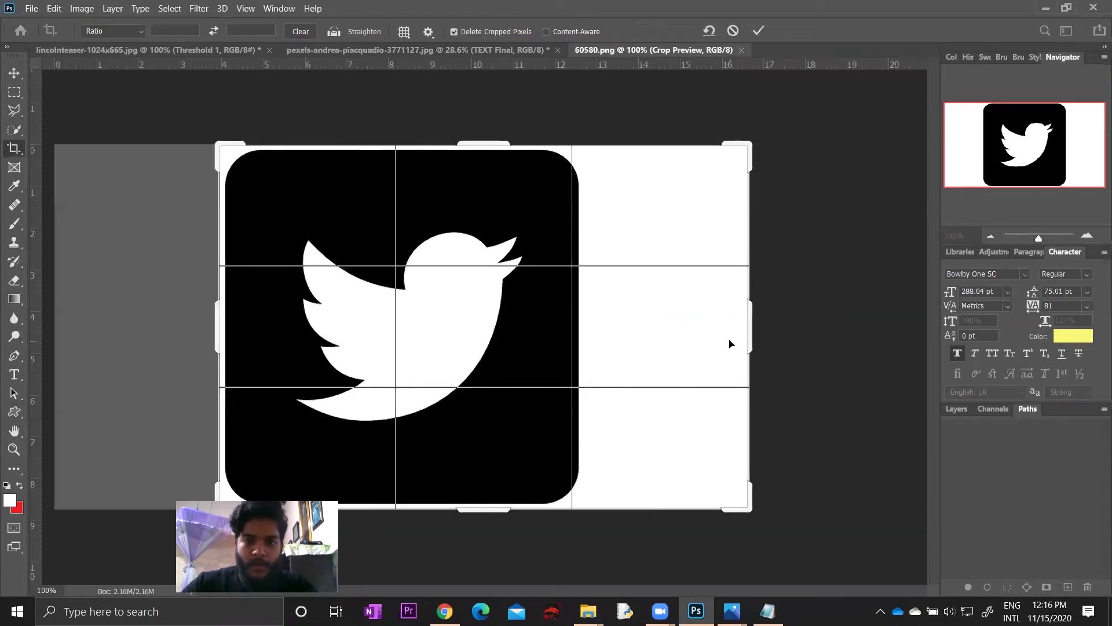
drag(751, 324, 676, 323)
key(ctrl+r)
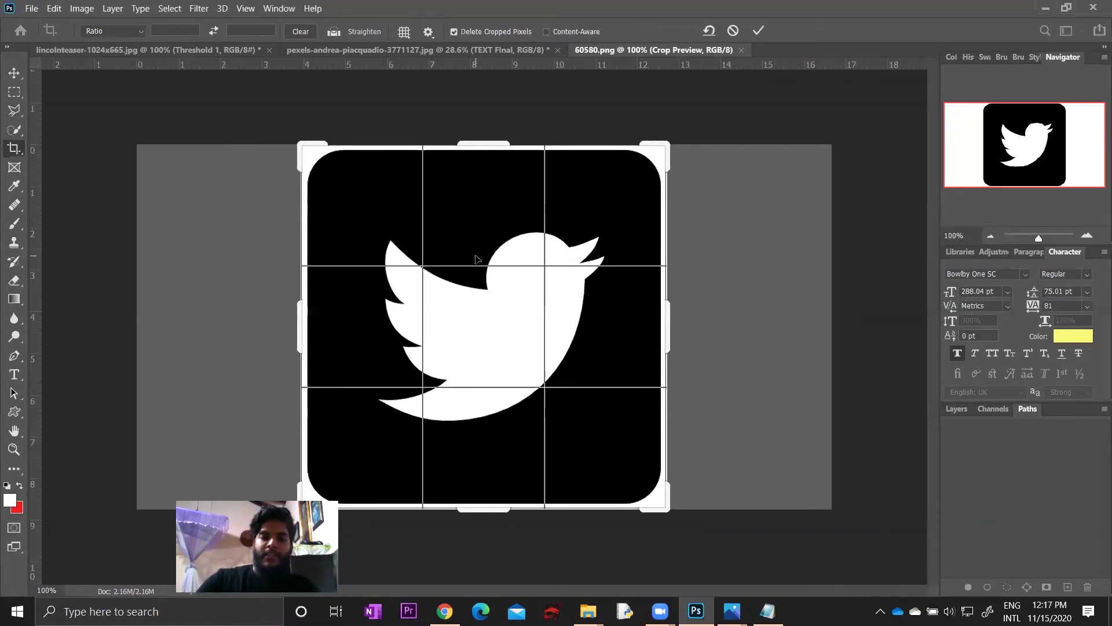
key(Return)
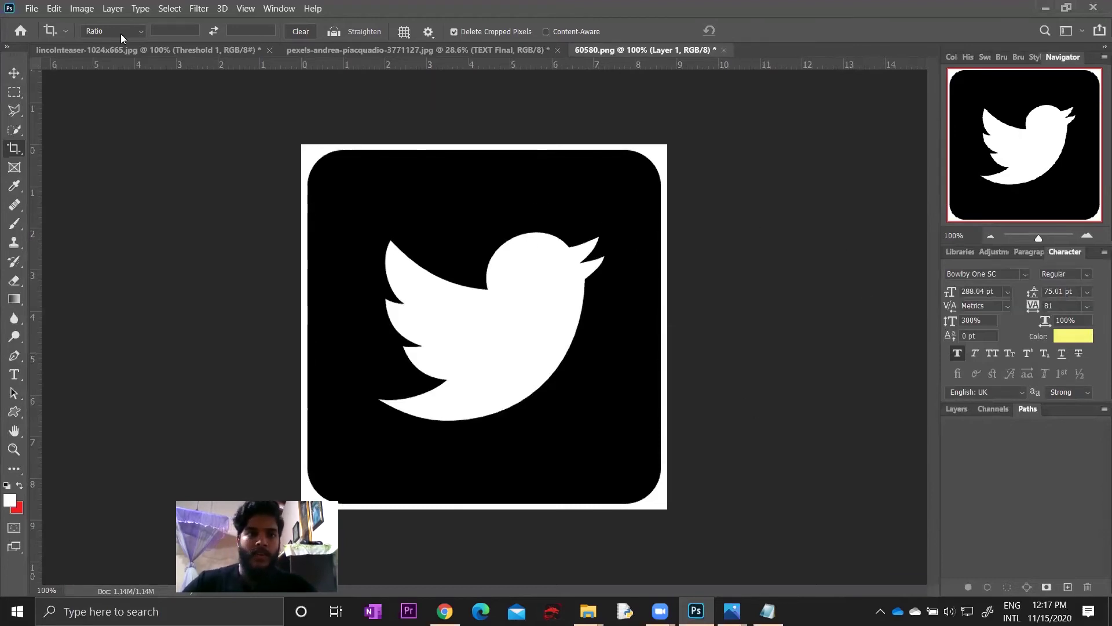
click(170, 8)
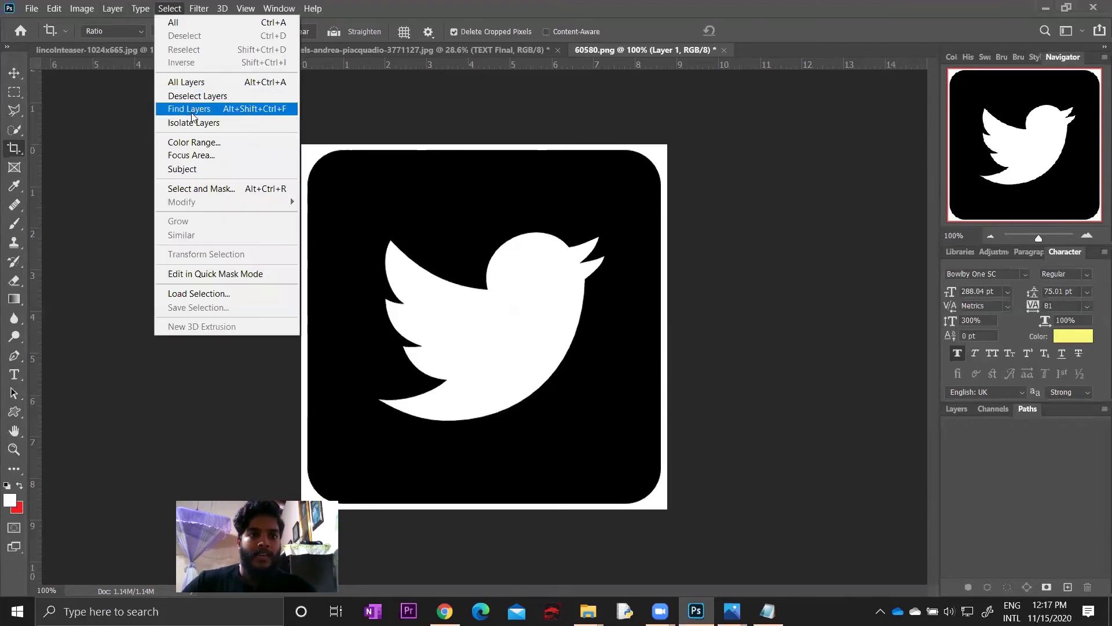
- Select the Twitter icon's white bird and border with Color Range
click(201, 145)
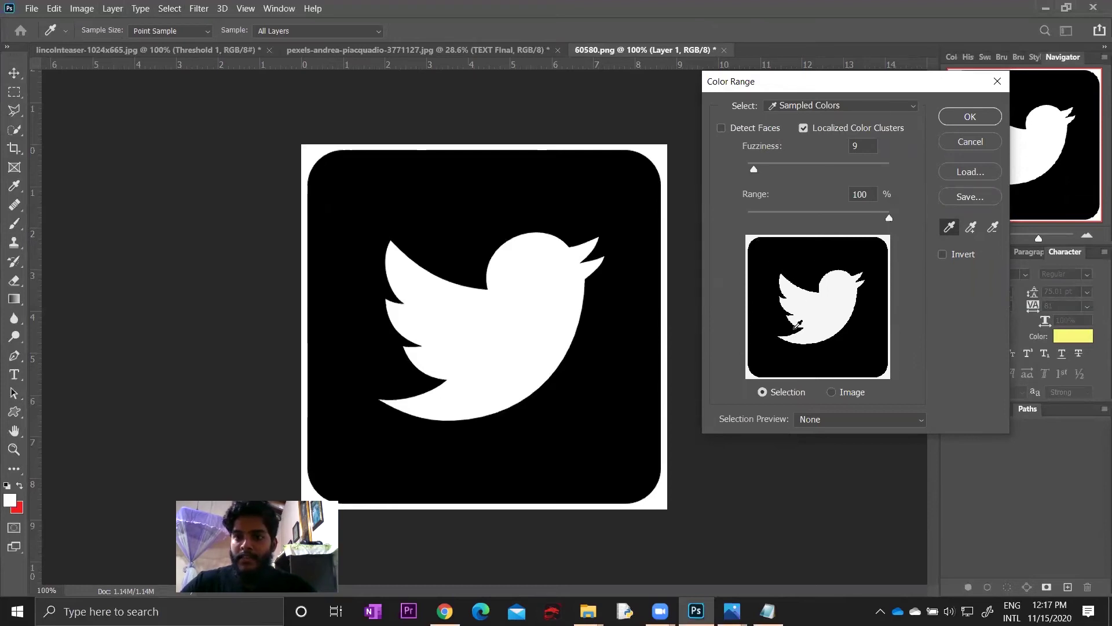
click(964, 116)
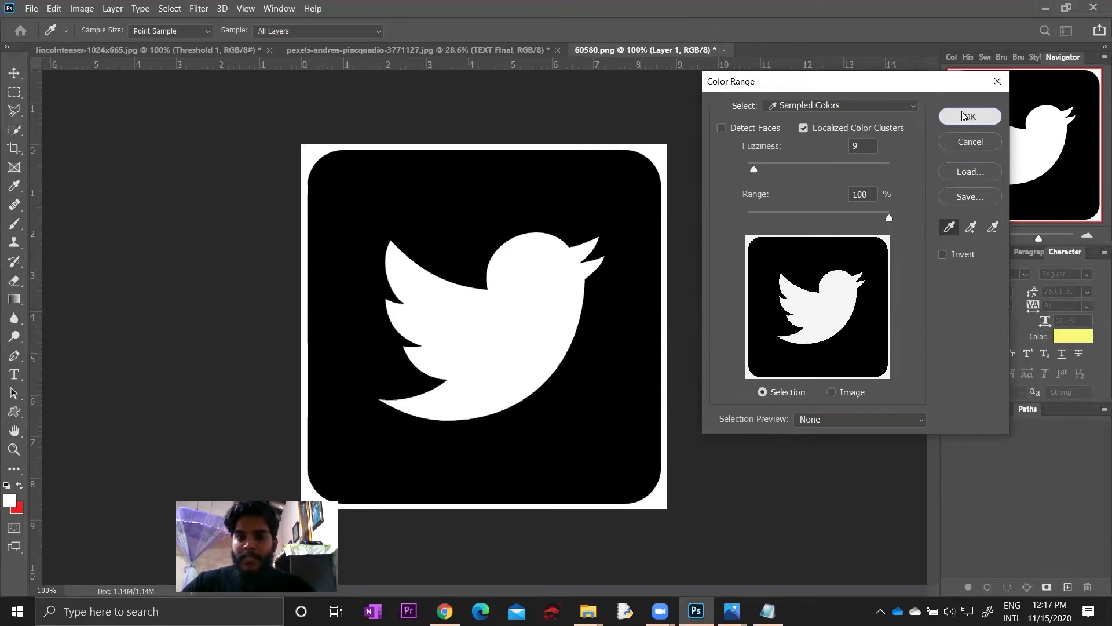
key(c)
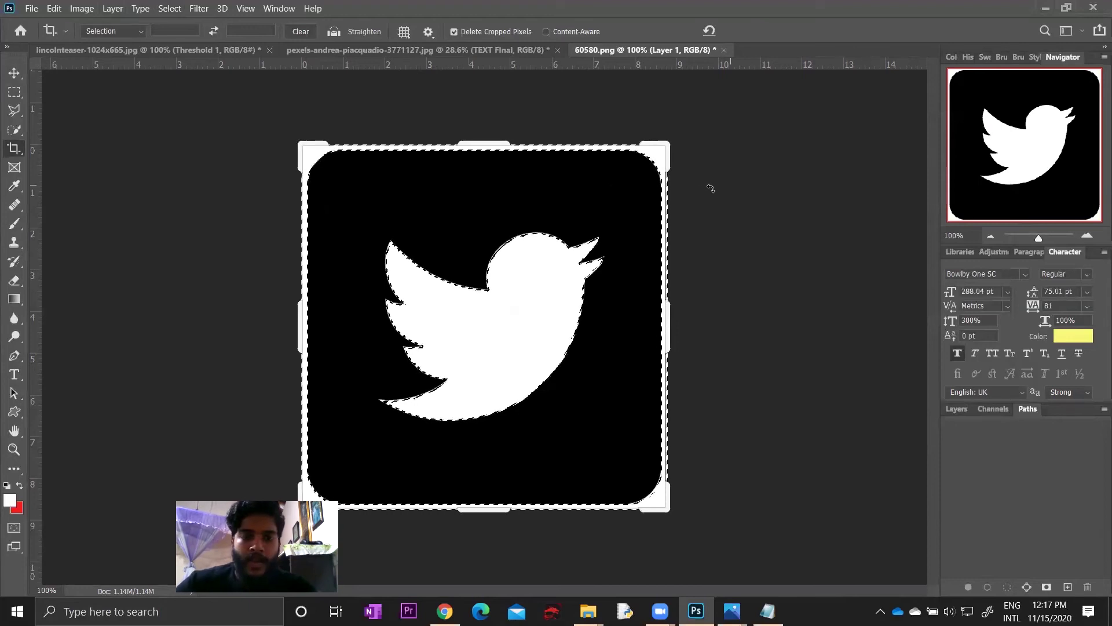
- Invert the selection so the black rounded square around the Twitter bird is selected
key(v)
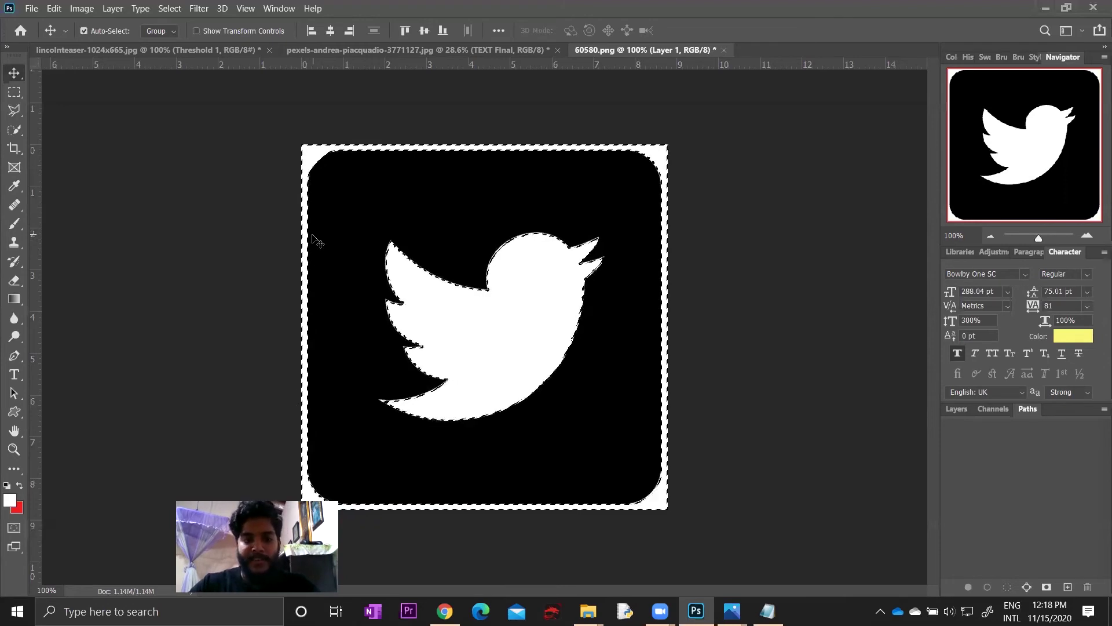
key(ctrl+shift+i)
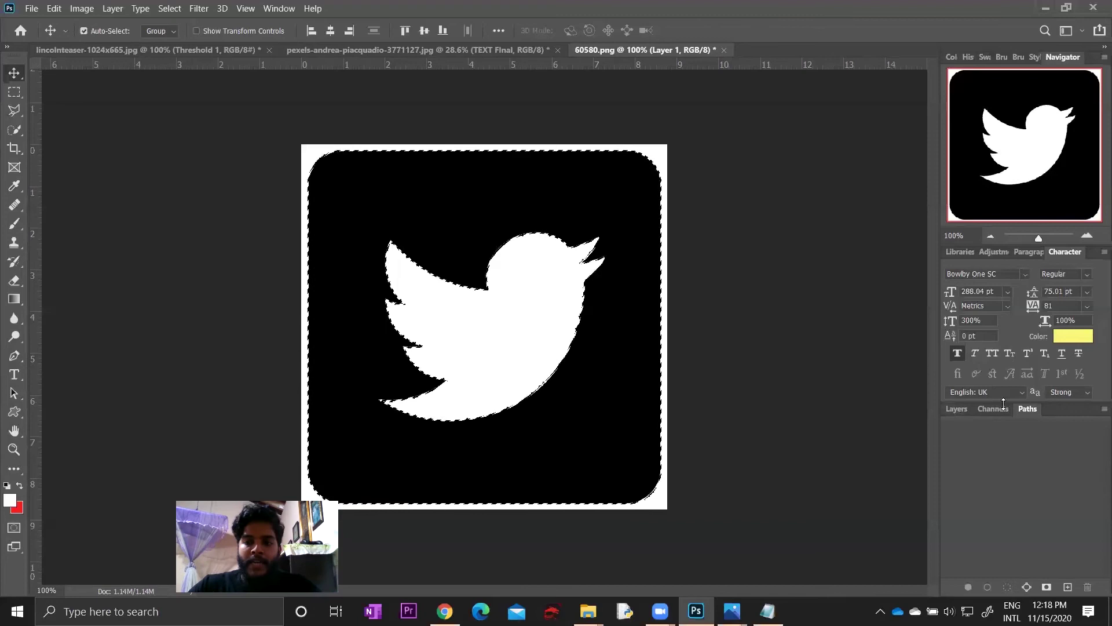
- Convert the Twitter icon selection into a work path in the Paths panel
click(959, 408)
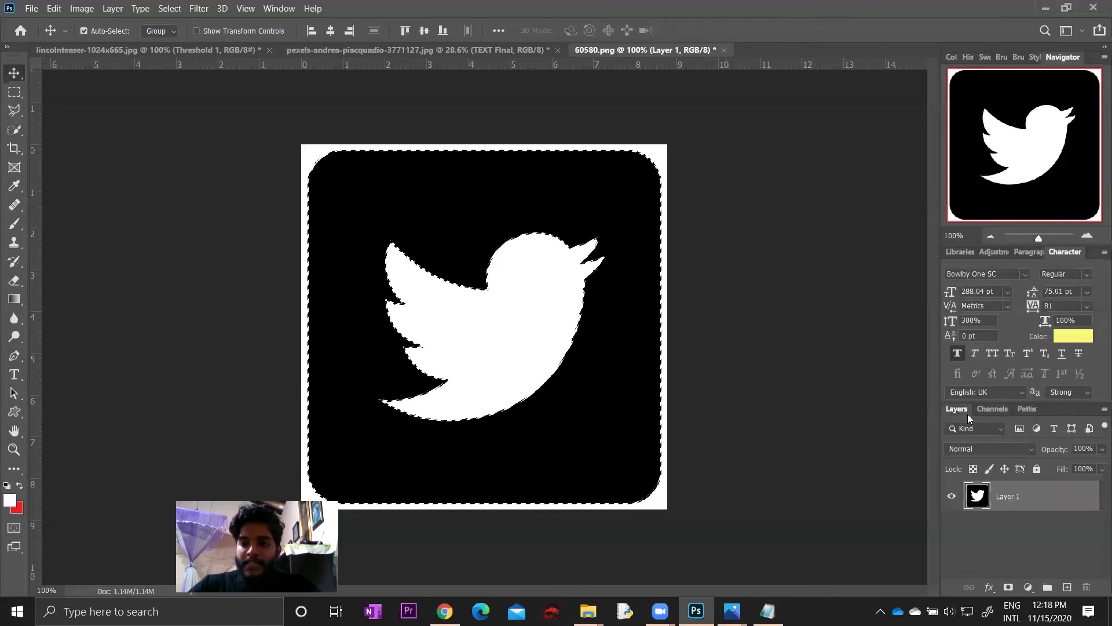
click(1026, 409)
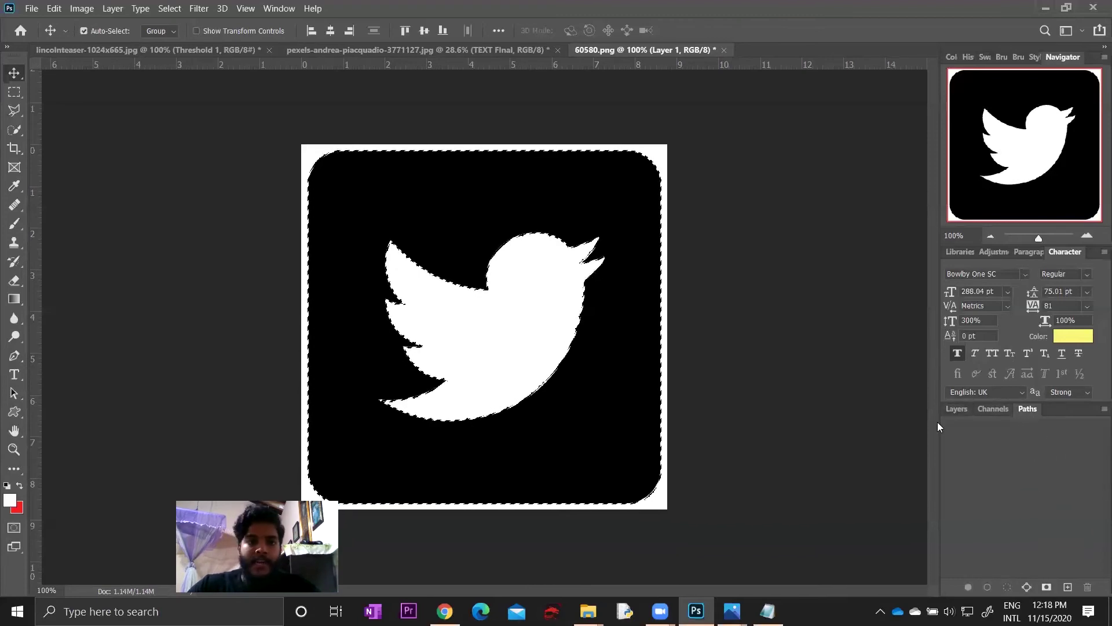
click(267, 8)
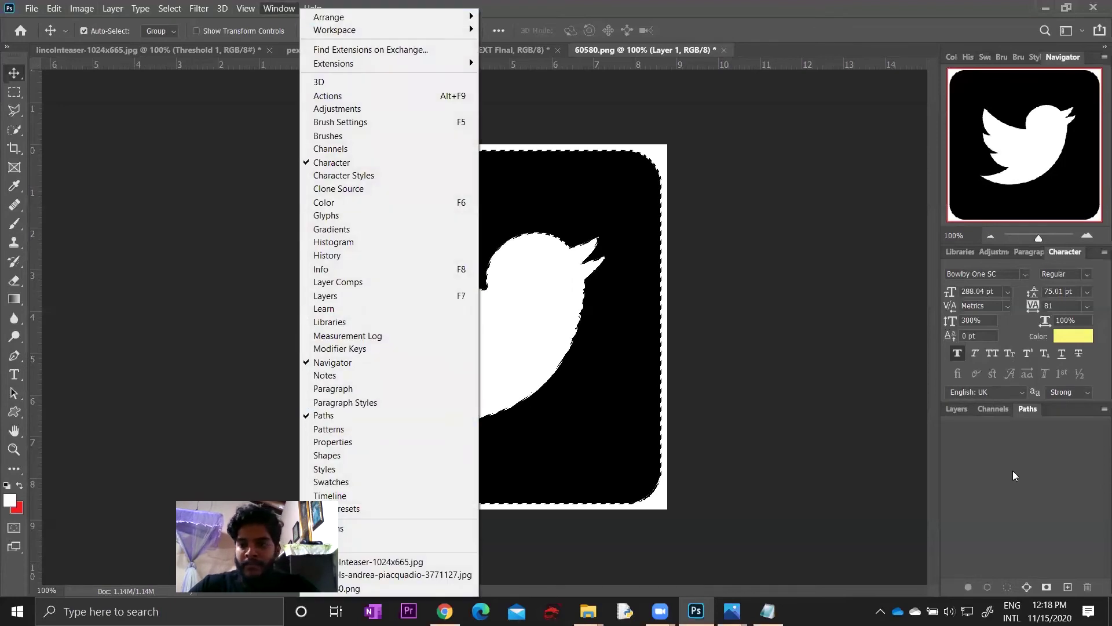
click(1021, 417)
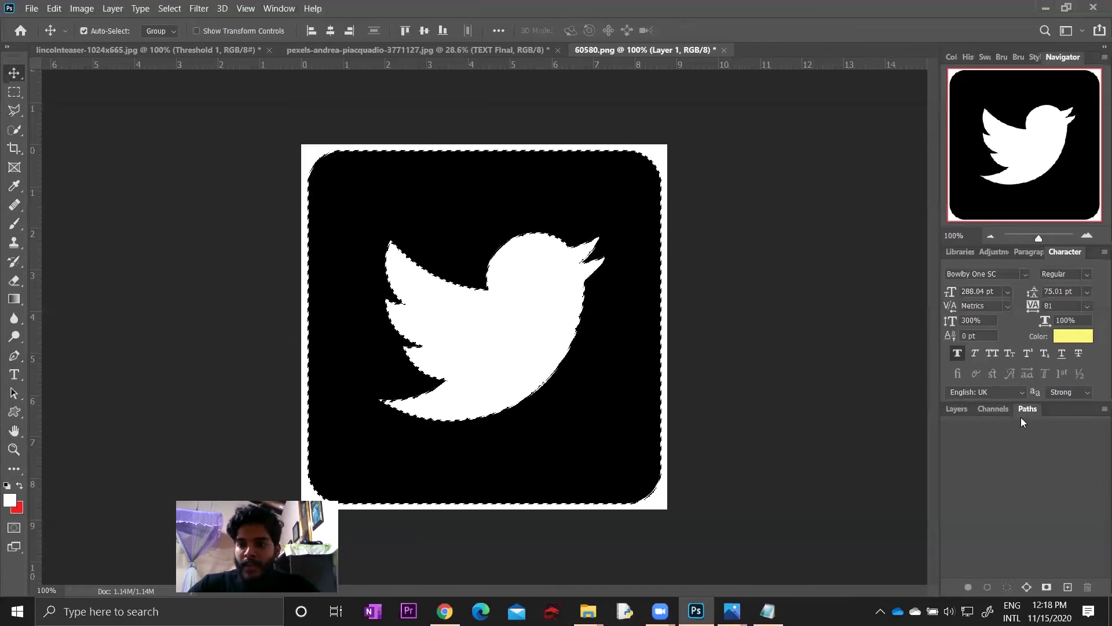
click(1027, 587)
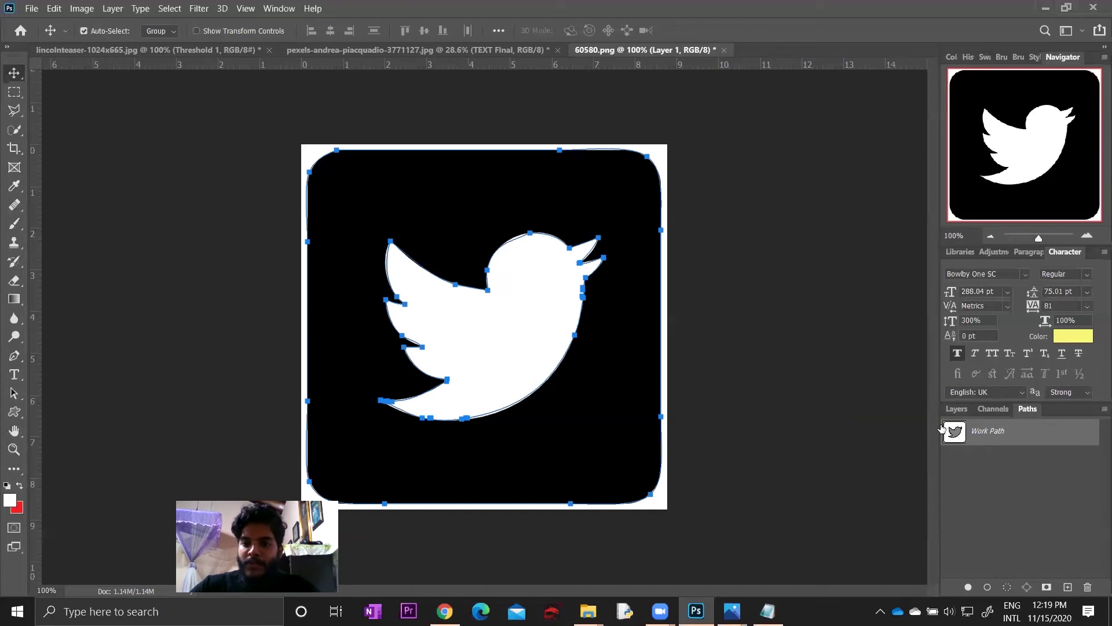
- Save the work path as a permanent path named 'Twitter'
double_click(988, 432)
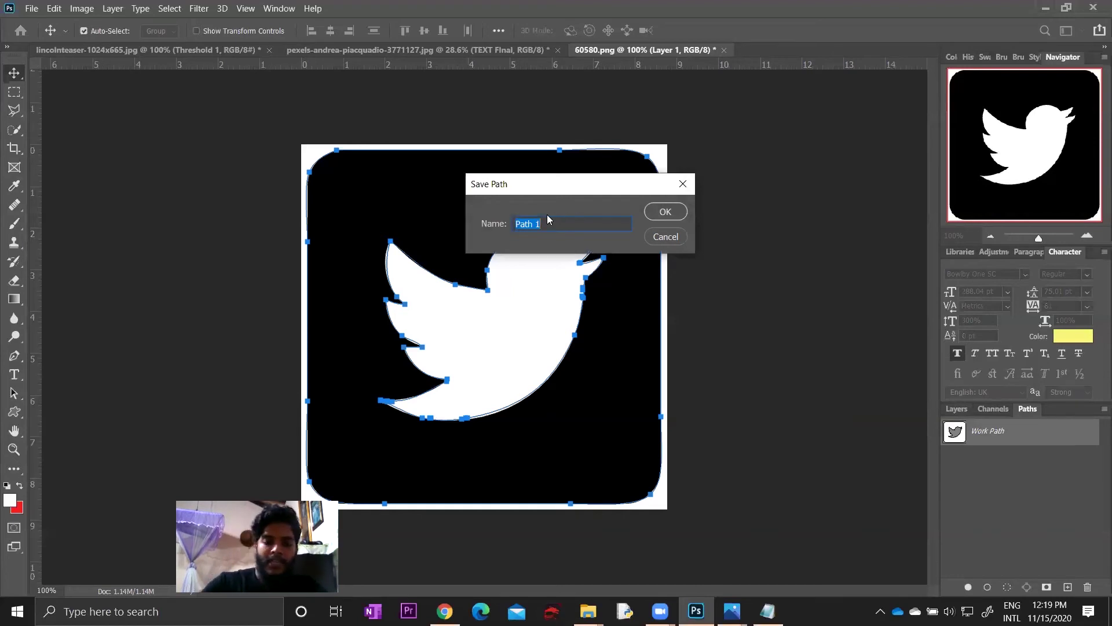
text(Tw)
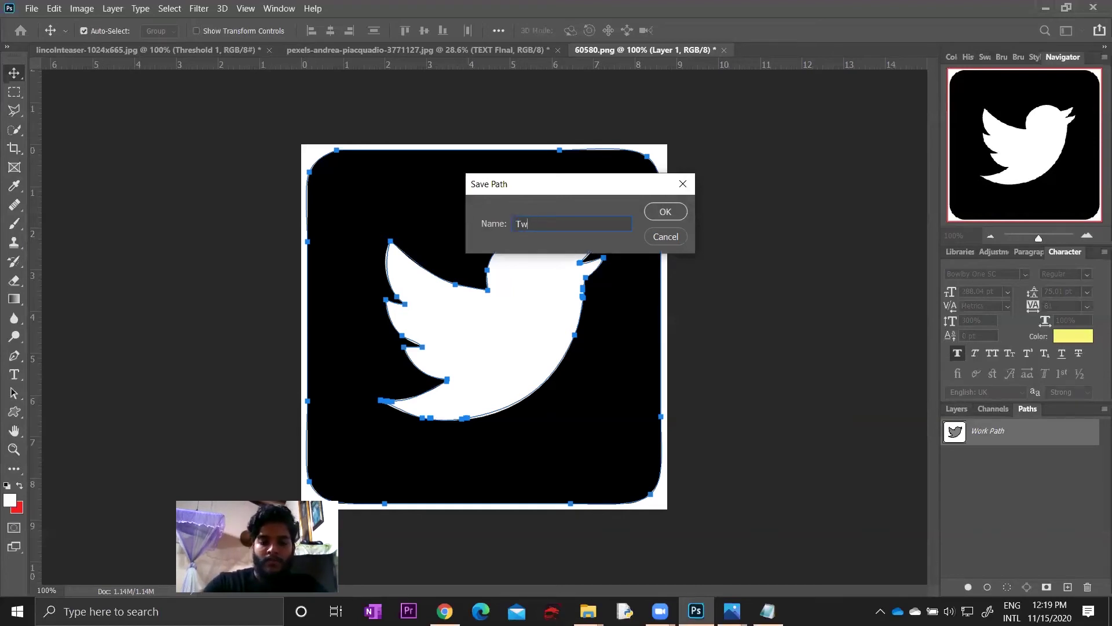
text(itter)
key(Return)
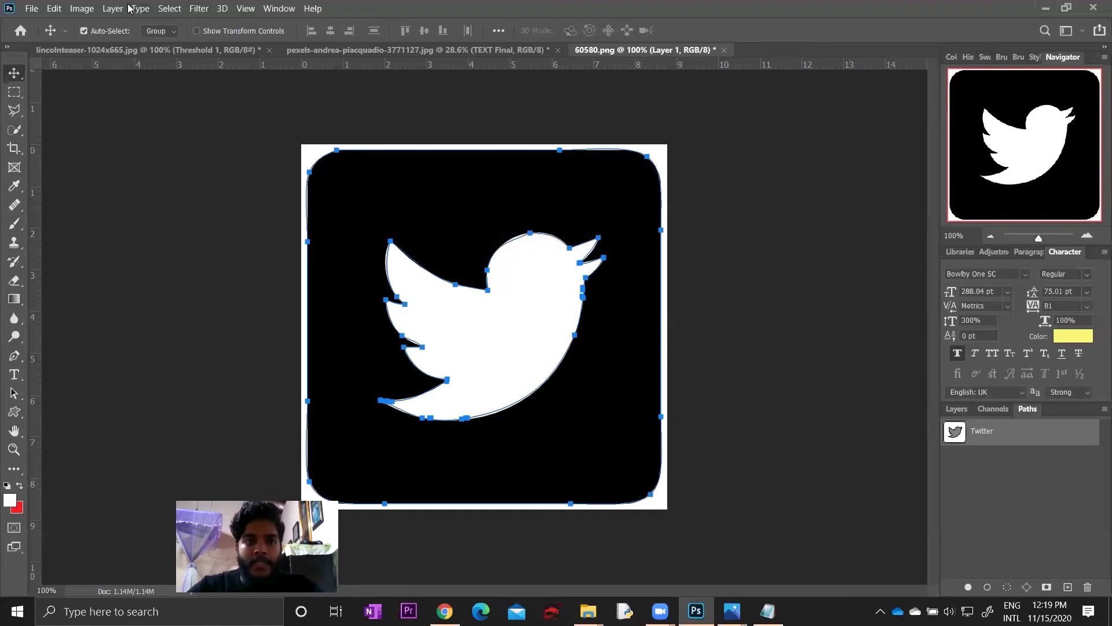
key(u)
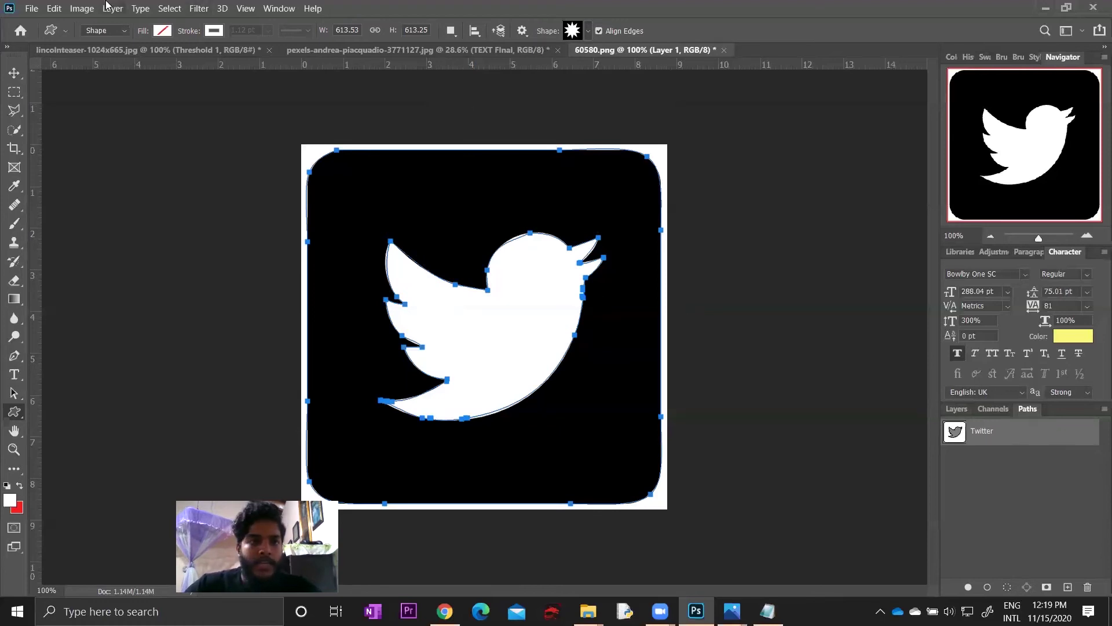
- Define a custom shape named 'Twitter' from the Twitter path via Edit > Define Custom Shape
click(75, 8)
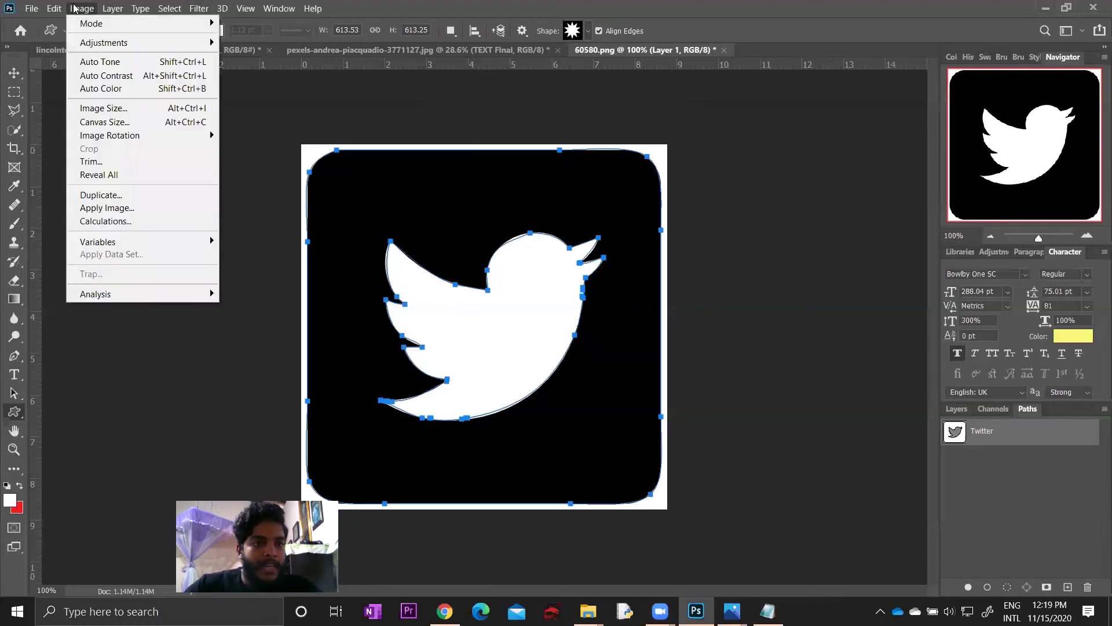
mouse_move(54, 8)
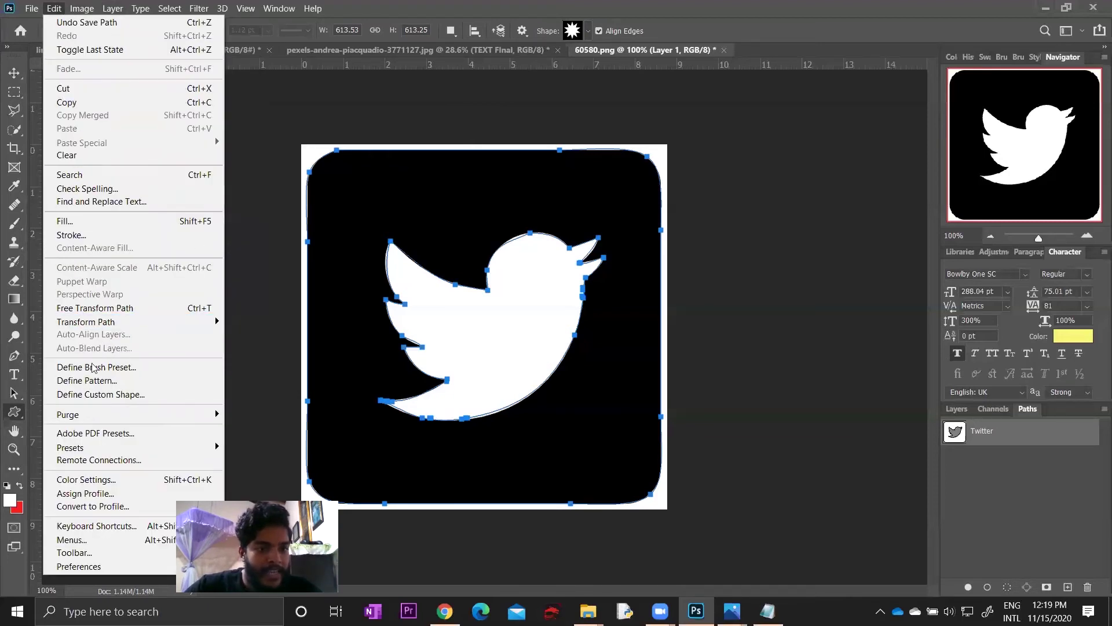
click(90, 399)
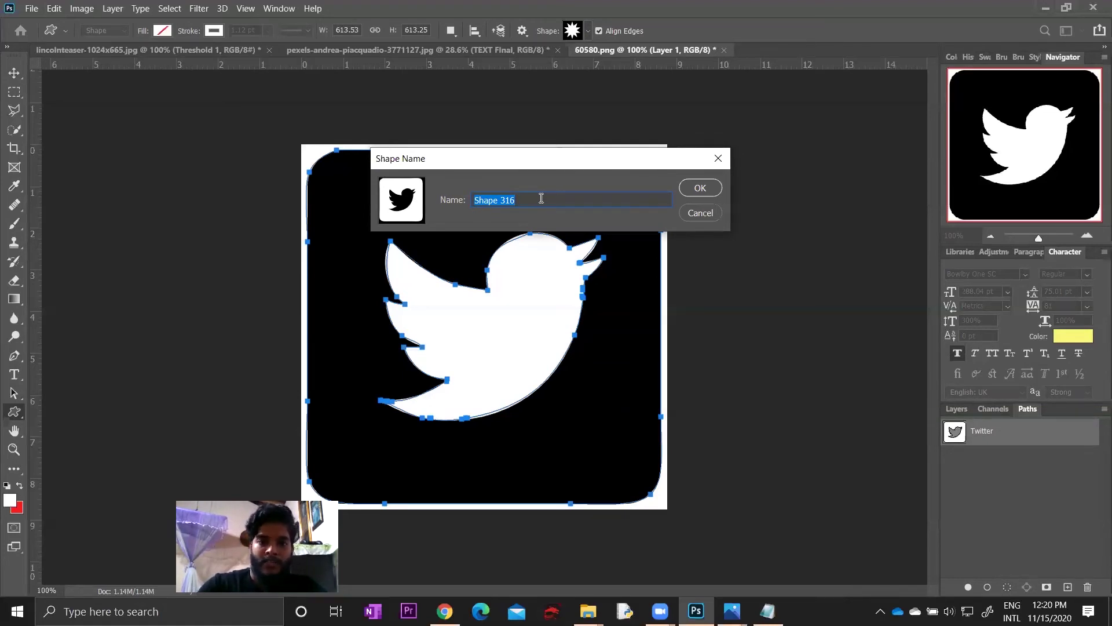
text(Twitter)
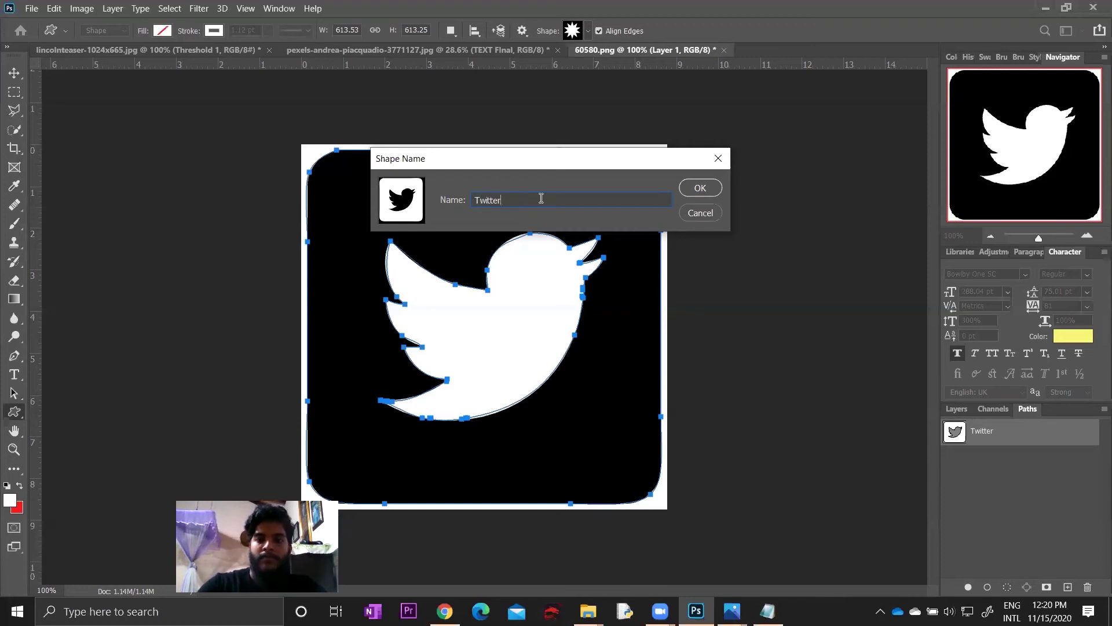
key(Return)
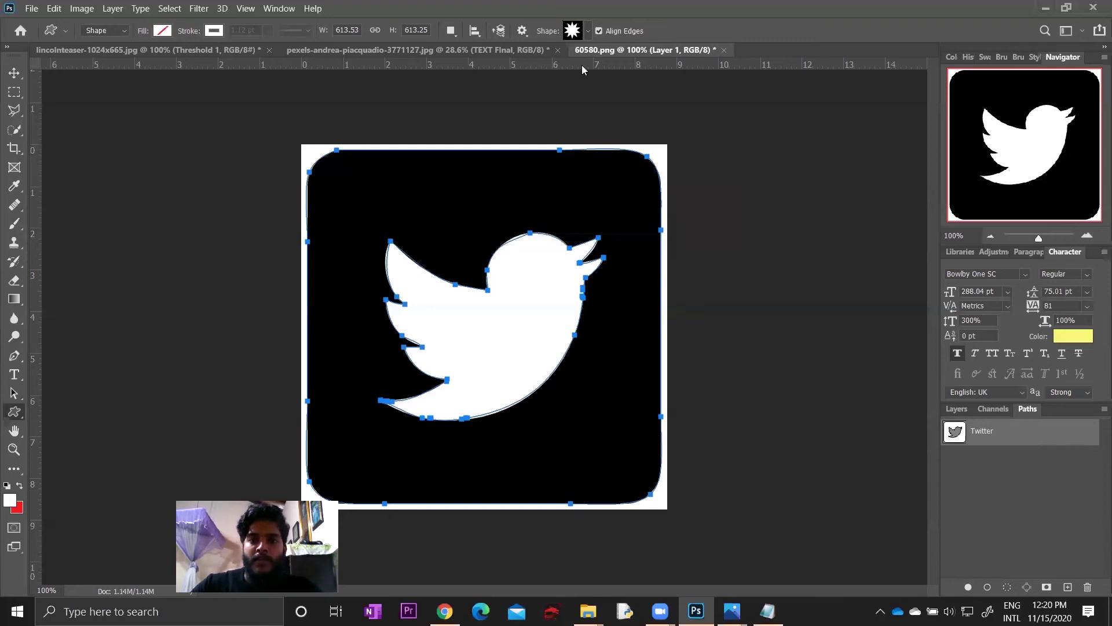
- Draw the Twitter custom shape as a square in the portrait's upper left, above the head
click(588, 30)
scroll(558, 100, down, 1)
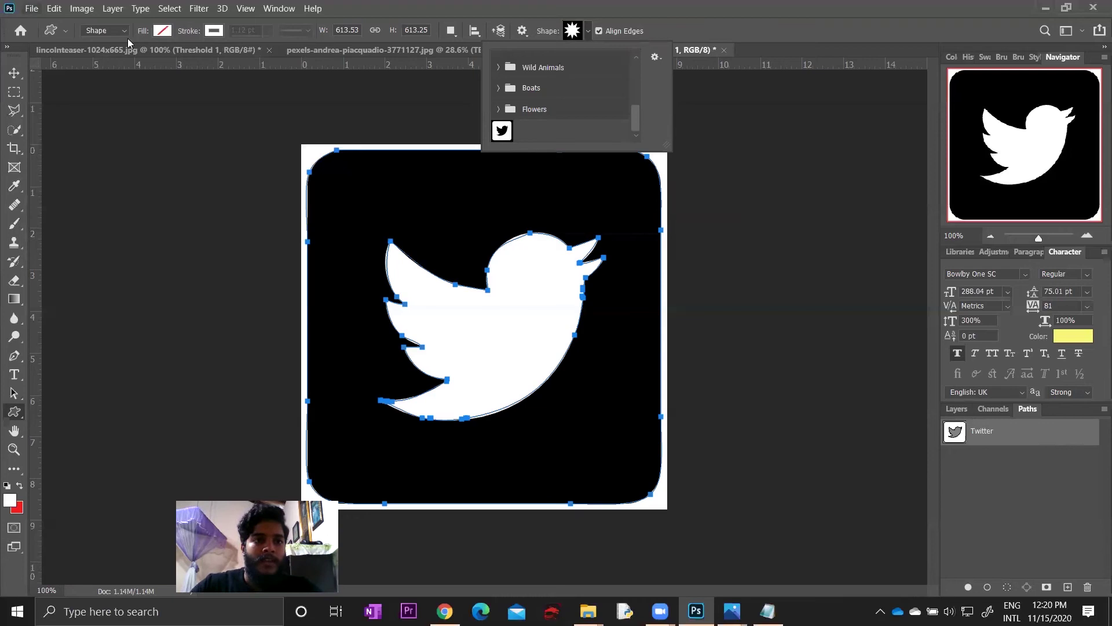
click(313, 47)
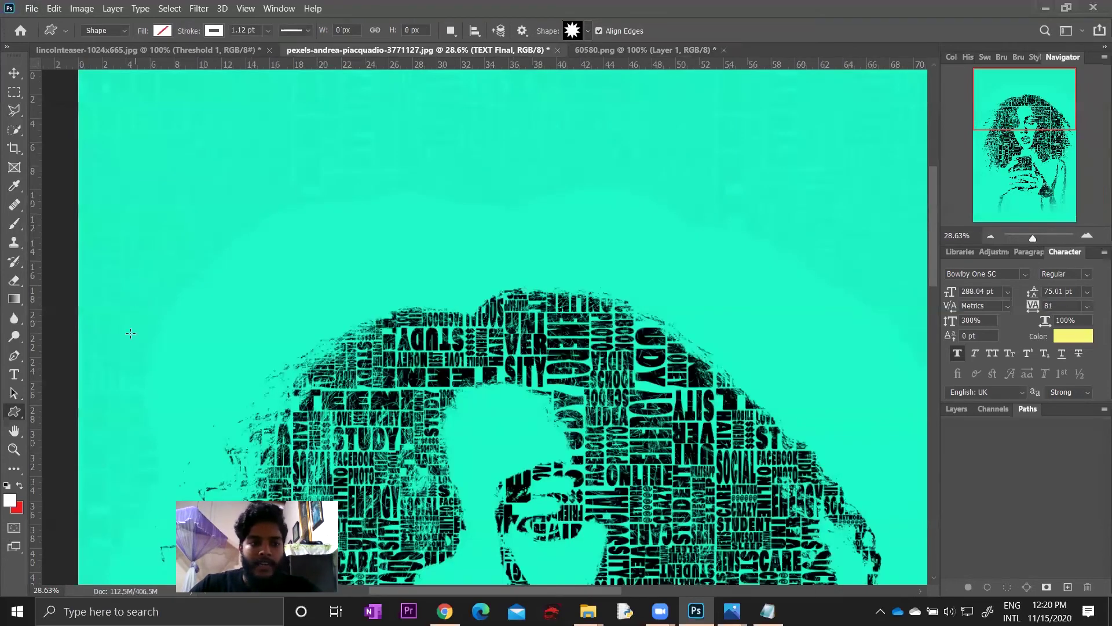
click(587, 31)
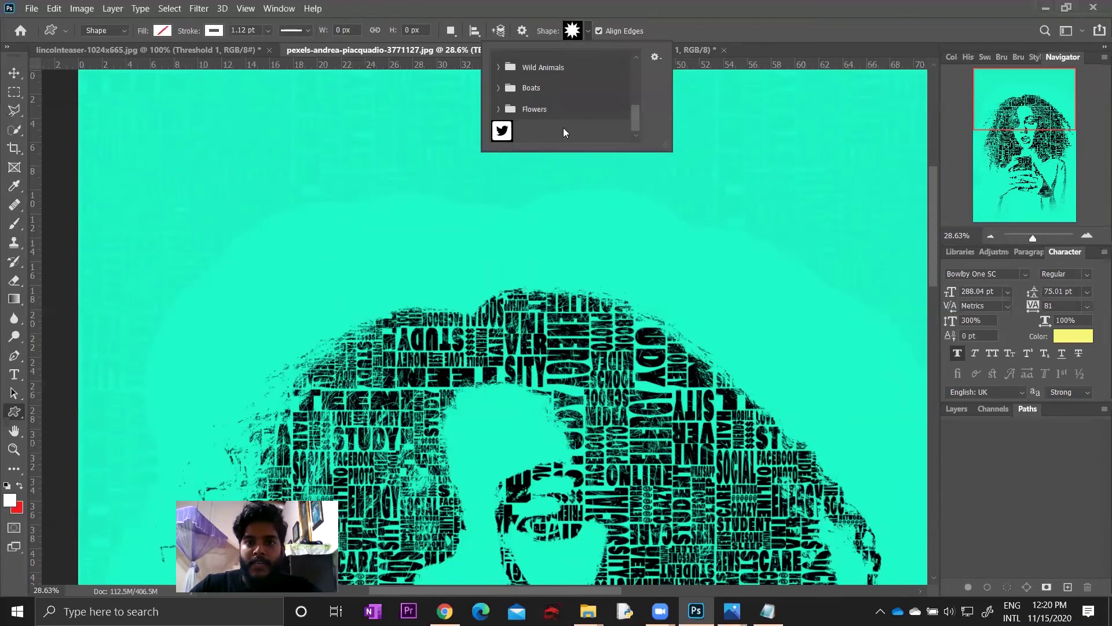
click(499, 130)
drag(194, 121, 277, 216)
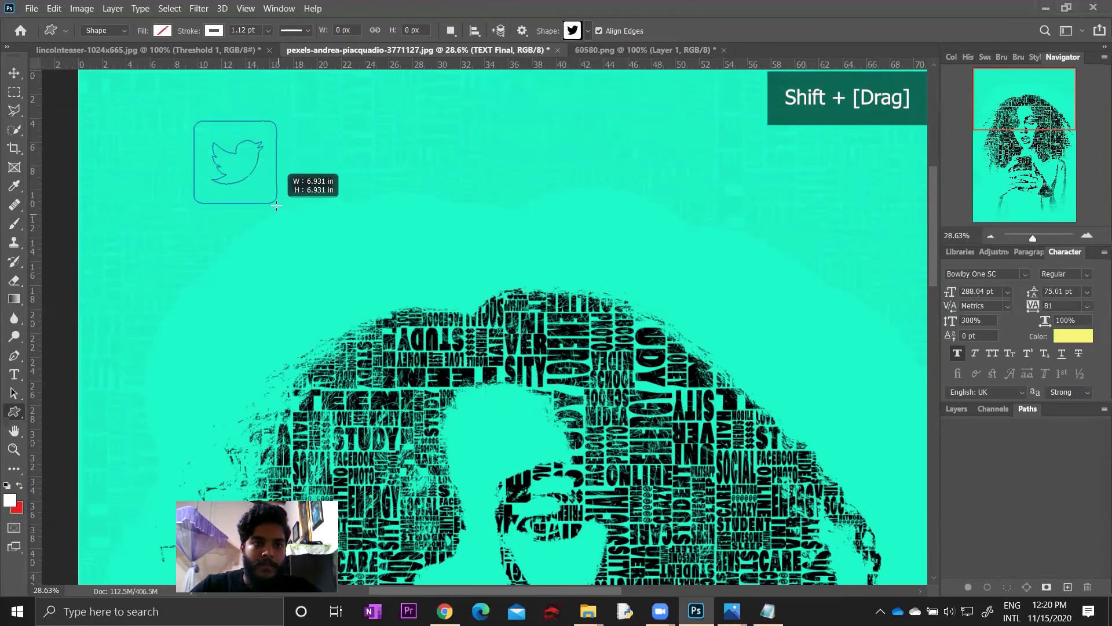
drag(277, 217, 275, 215)
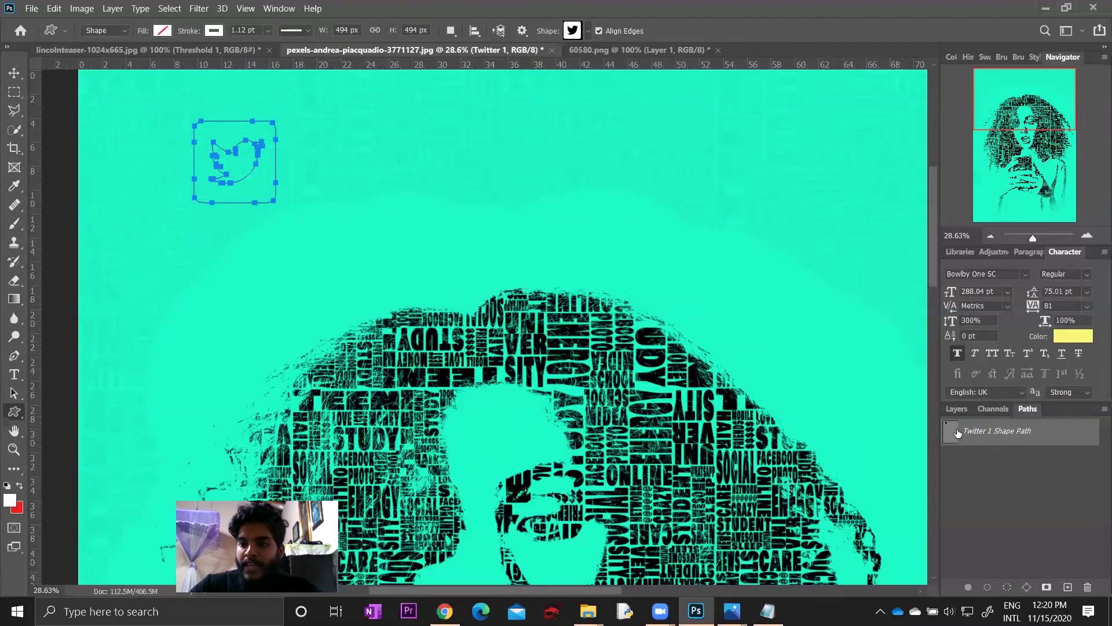
- Load the Twitter path as a selection, paint the TEXT FInal mask inside it, then deselect
right_click(974, 438)
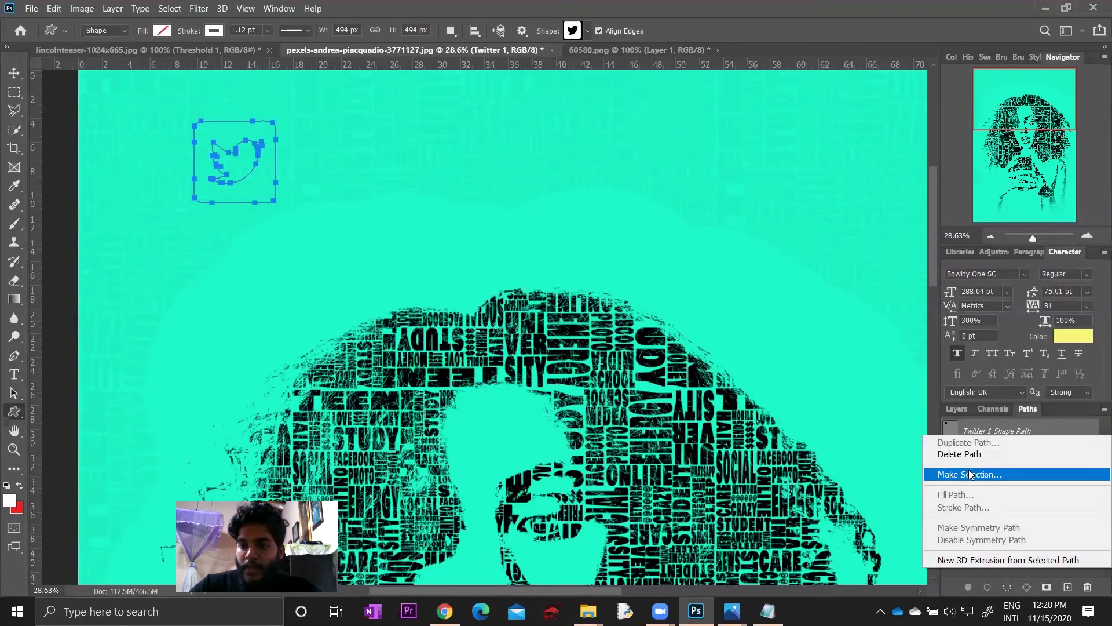
click(974, 472)
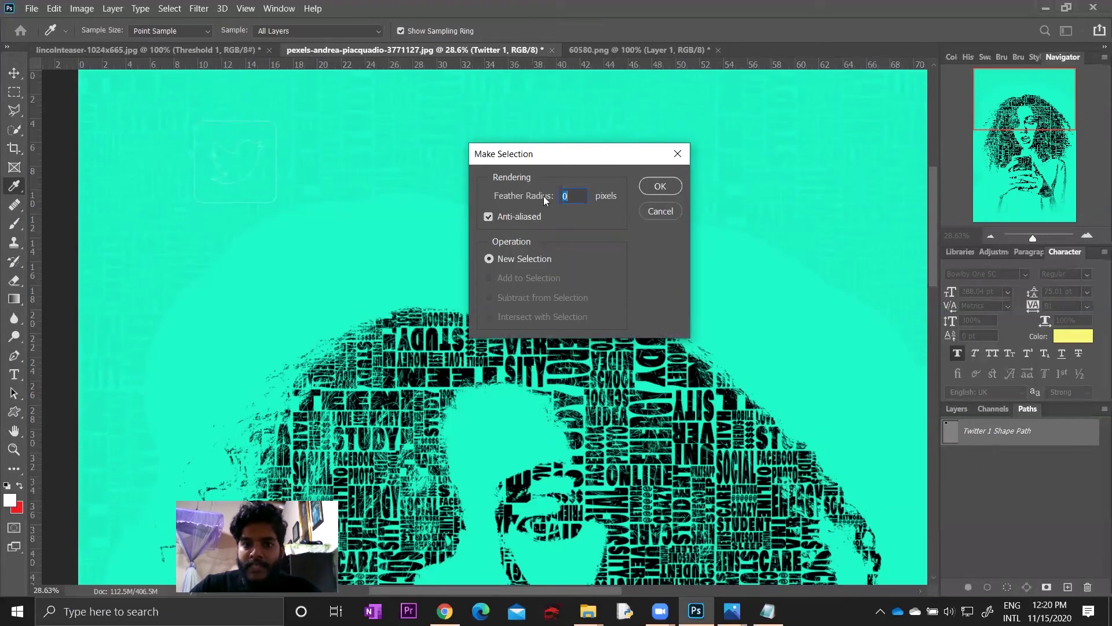
click(660, 186)
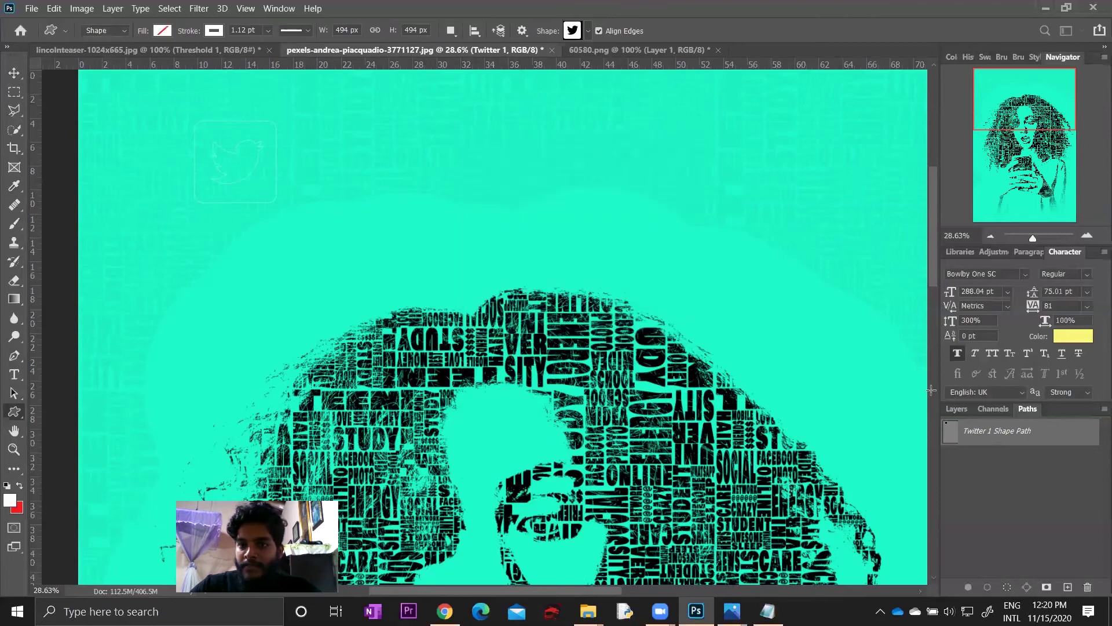
click(956, 408)
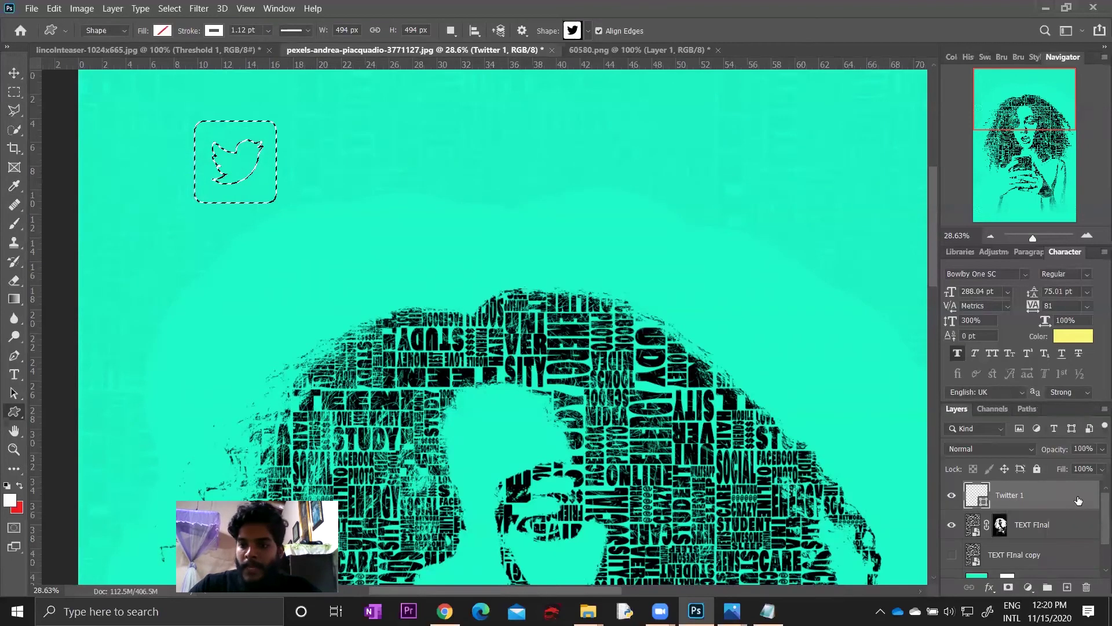
click(1000, 525)
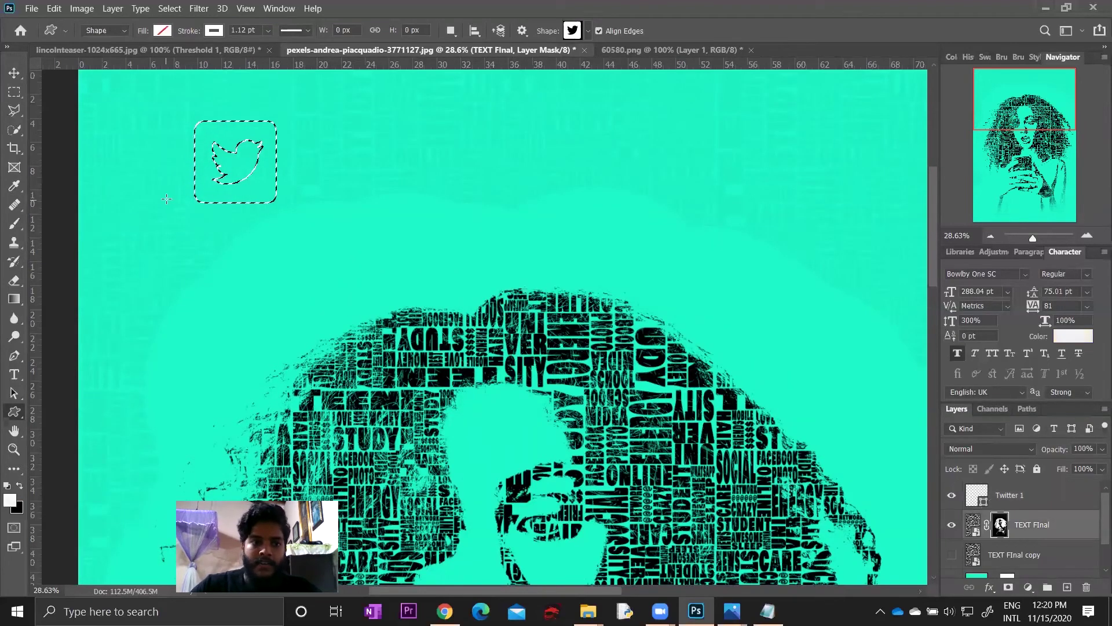
key(b)
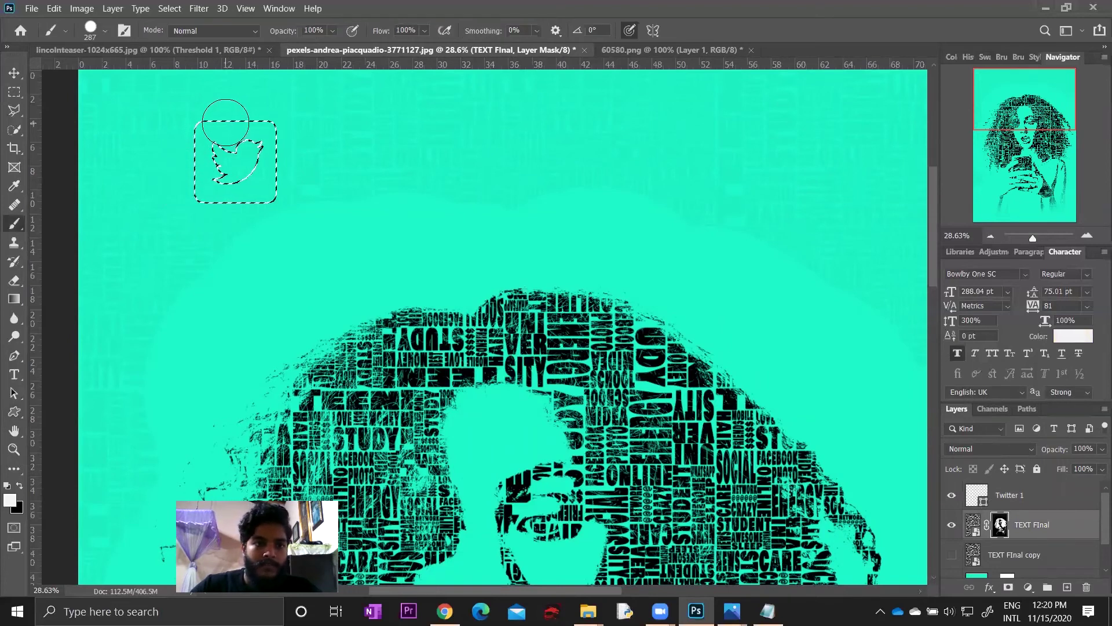
mouse_move(226, 127)
mouse_down()
mouse_move(267, 177)
mouse_move(298, 142)
mouse_up()
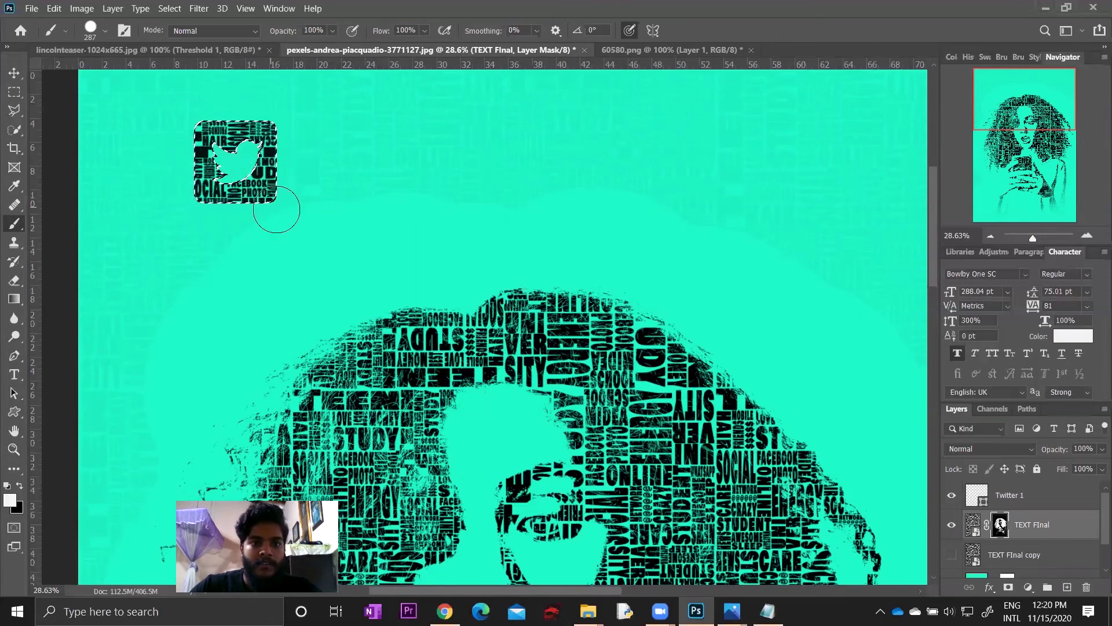
key(ctrl+d)
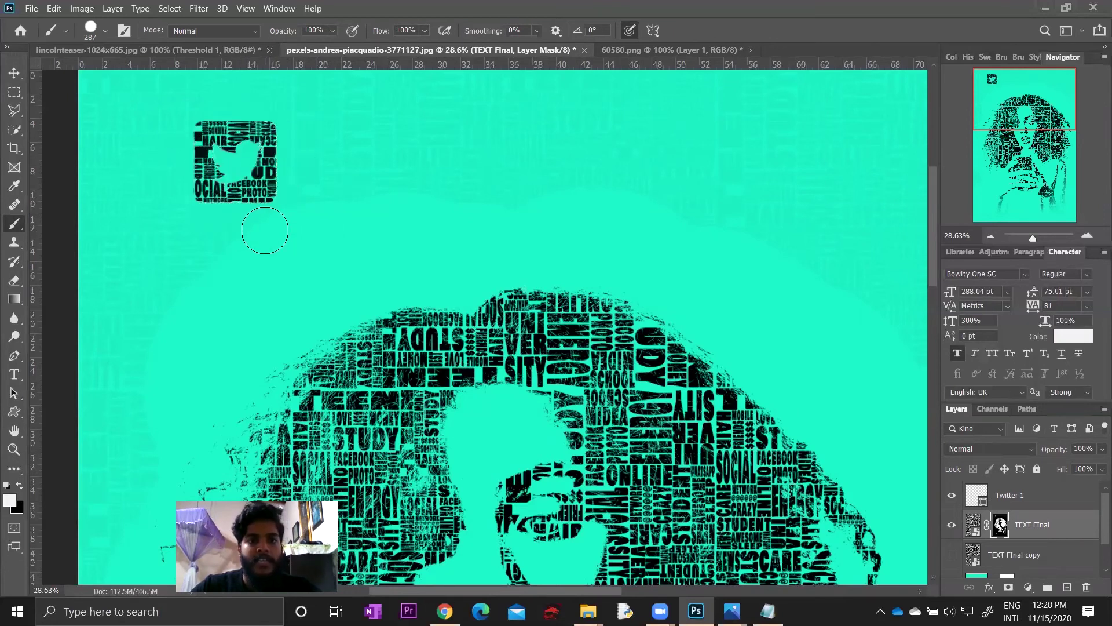
scroll(267, 231, down, 1)
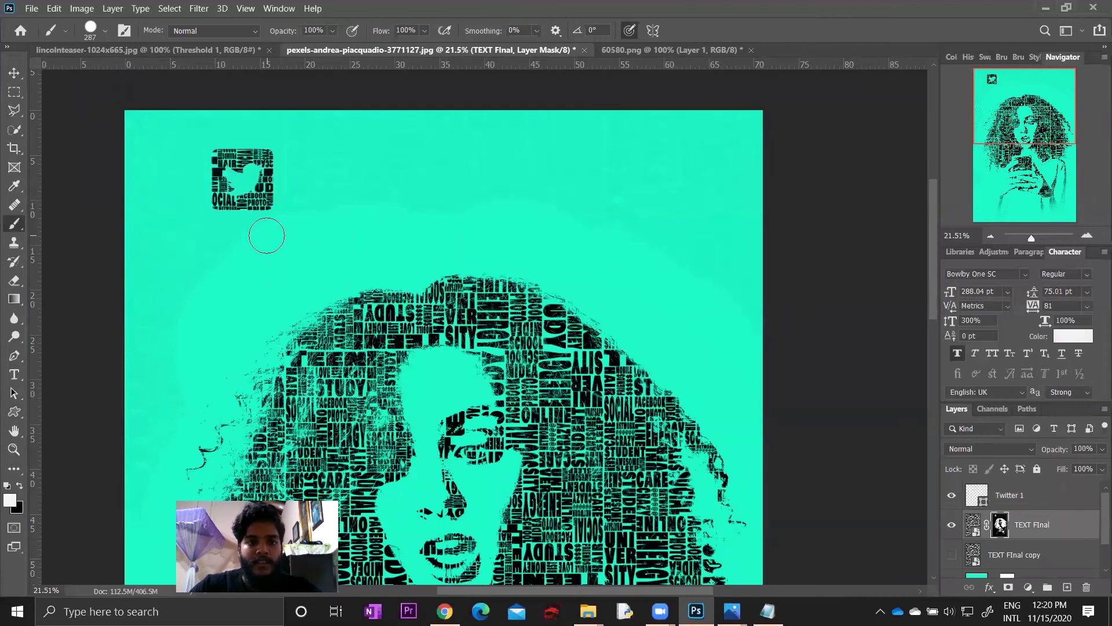
- Undo the word fill, deselect, and select the Twitter 1 layer
key(ctrl+z)
key(ctrl+z)
key(ctrl+z)
key(ctrl+d)
key(alt+bracketright)
key(u)
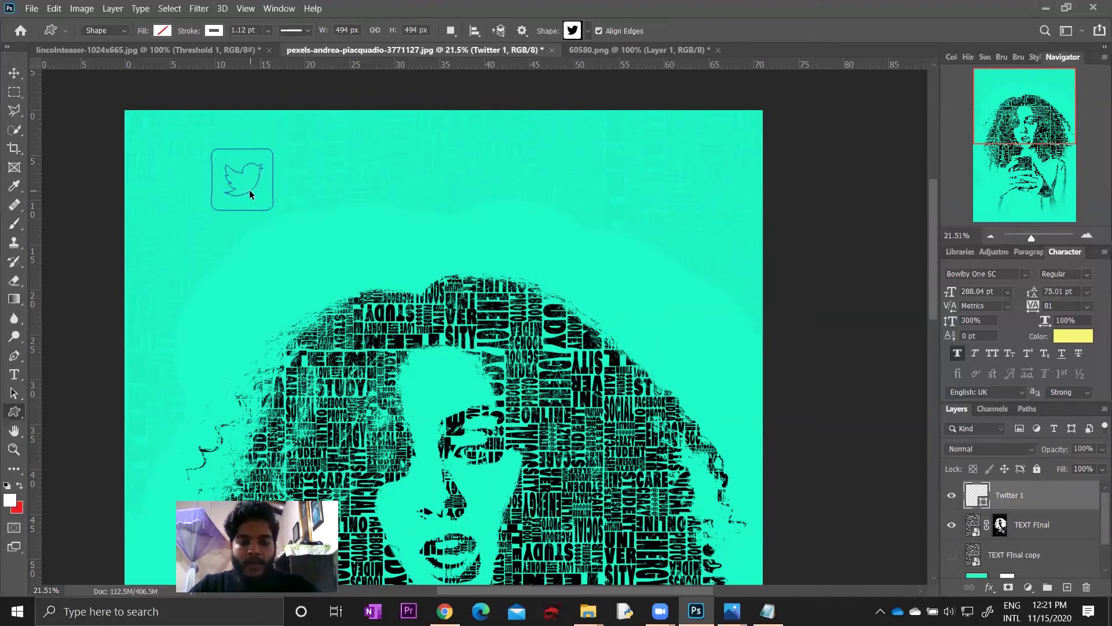
- Rotate the Twitter icon counter-clockwise and move it down and to the left
key(ctrl+t)
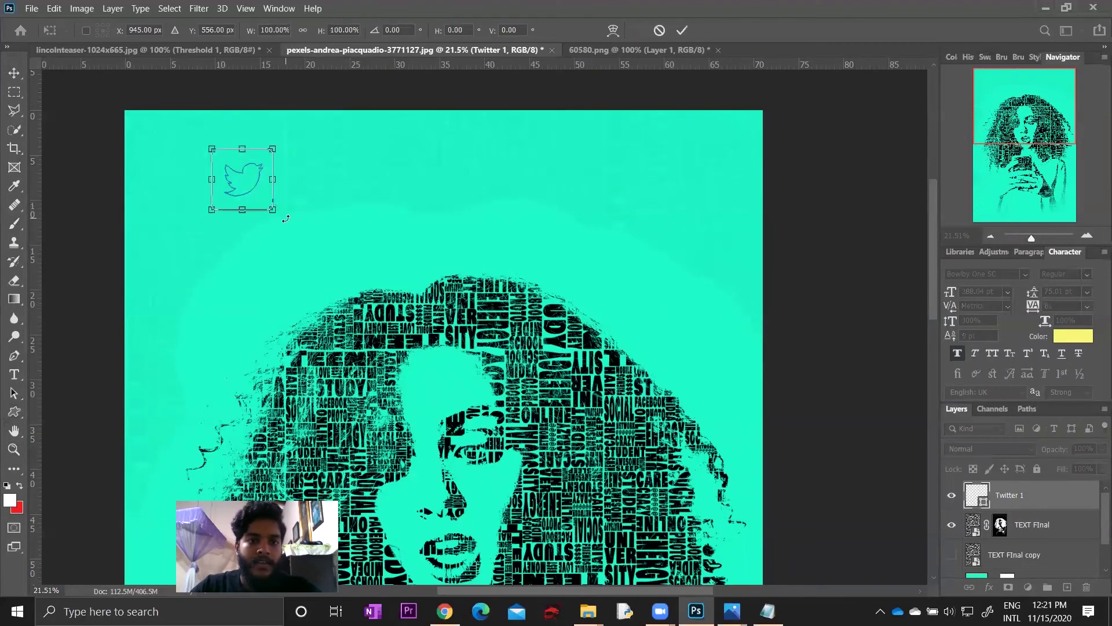
mouse_move(285, 218)
mouse_down()
mouse_move(294, 195)
mouse_move(258, 236)
mouse_move(293, 234)
mouse_up()
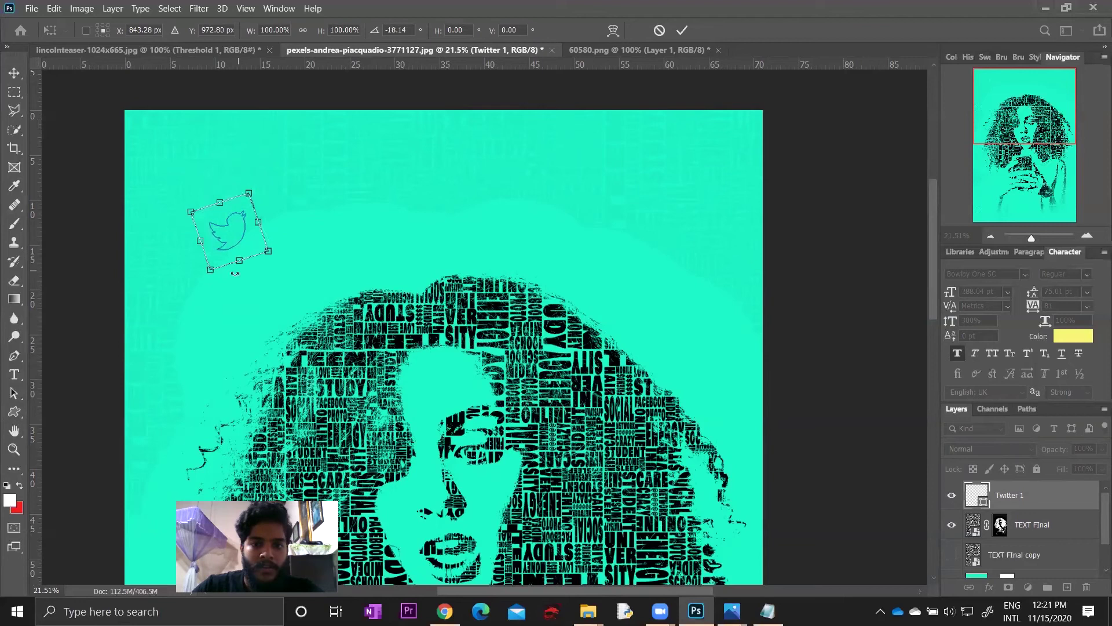
scroll(235, 278, up, 1)
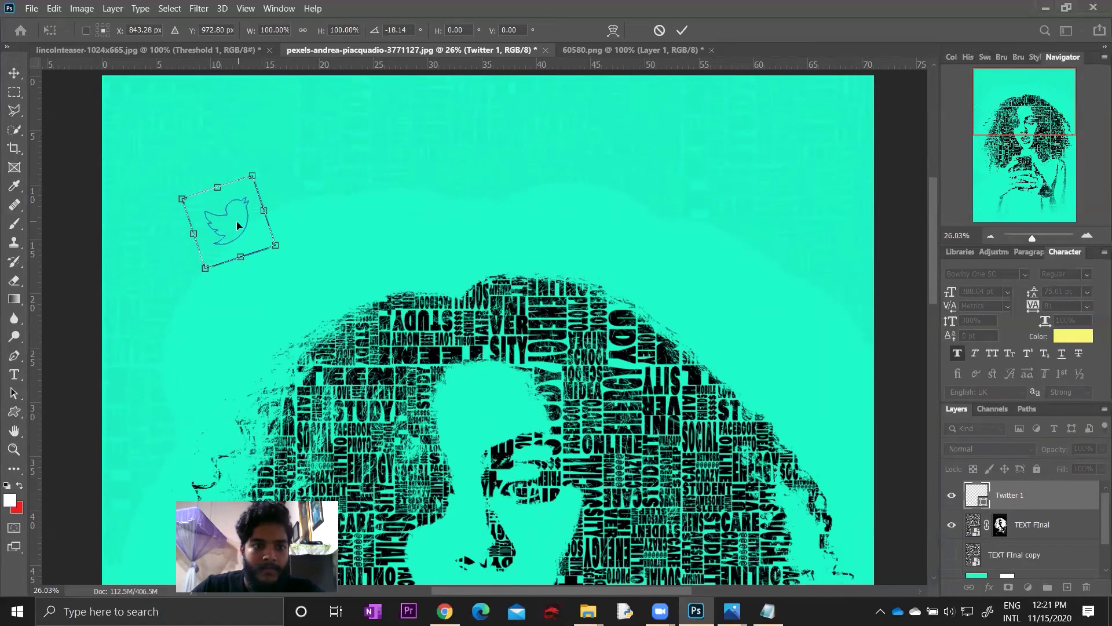
drag(237, 220, 226, 248)
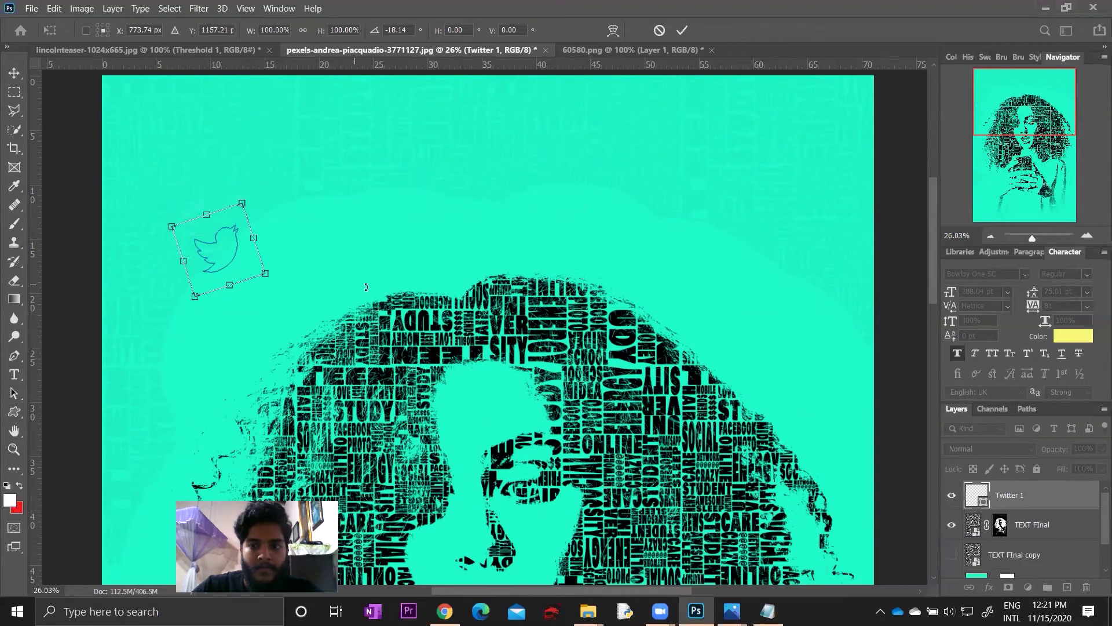
key(Return)
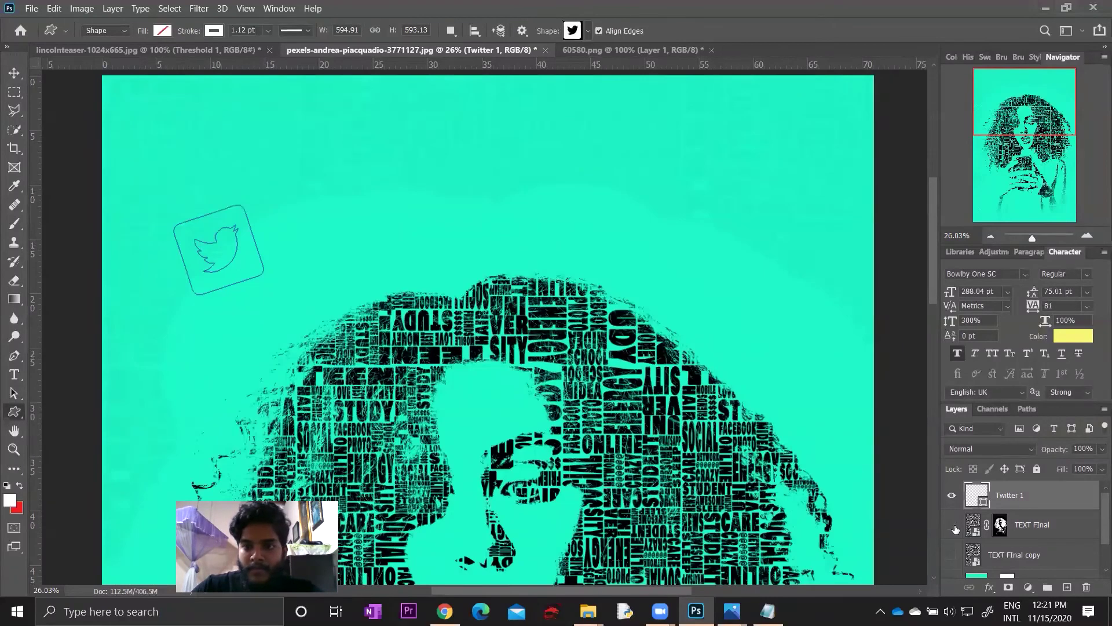
- Display the TEXT FInal layer mask on its own
scroll(752, 428, down, 3)
scroll(753, 428, down, 4)
scroll(752, 428, down, 3)
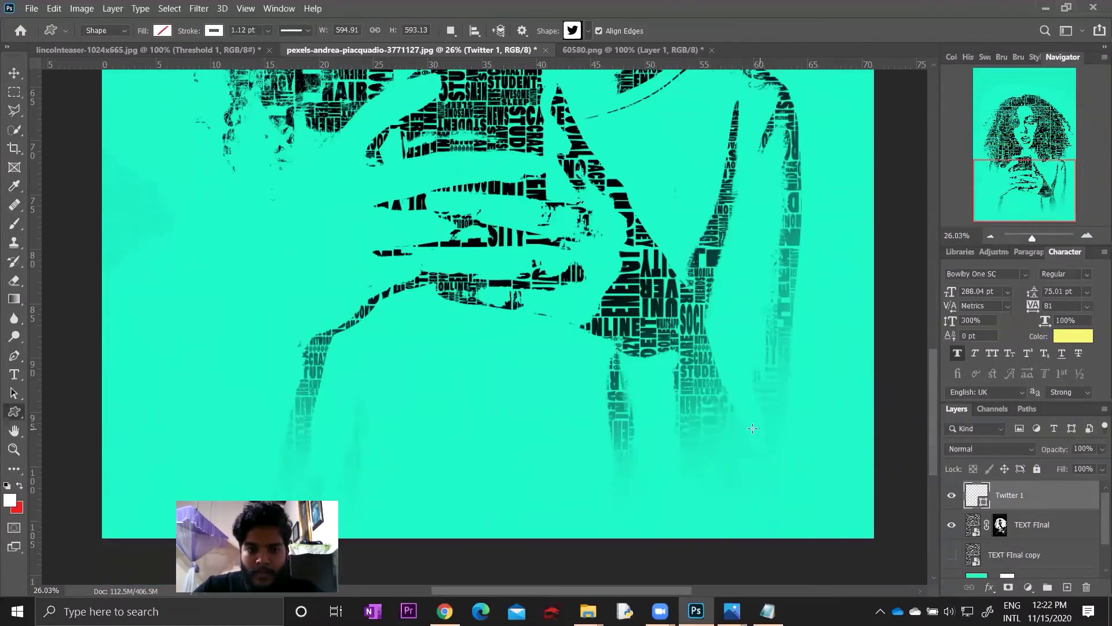
scroll(752, 428, up, 5)
scroll(349, 354, up, 5)
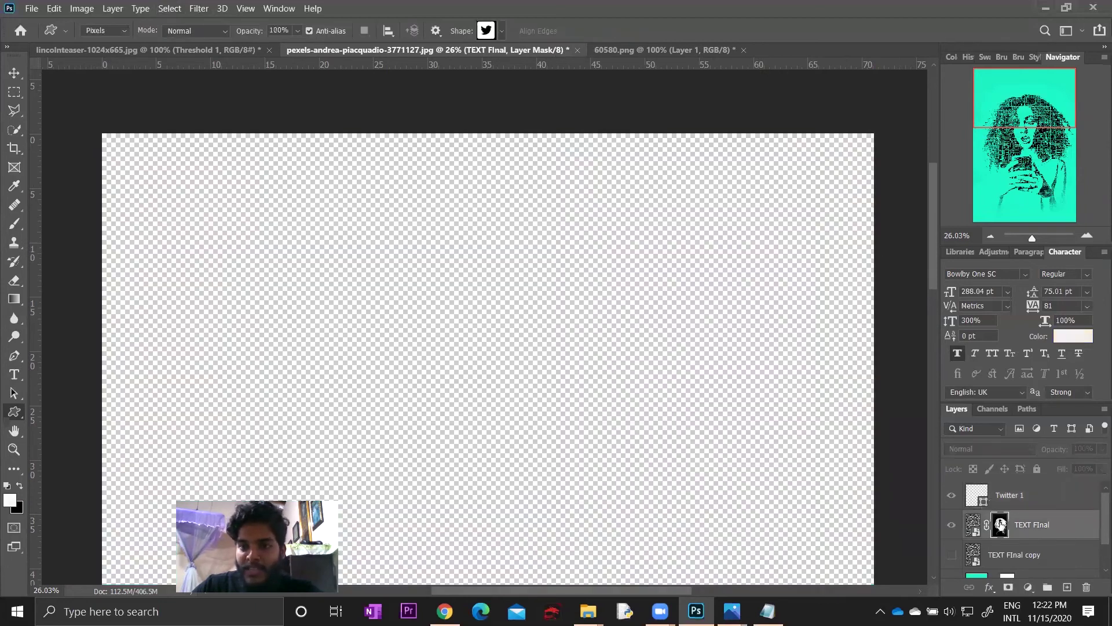
alt+click(1001, 524)
scroll(540, 289, down, 2)
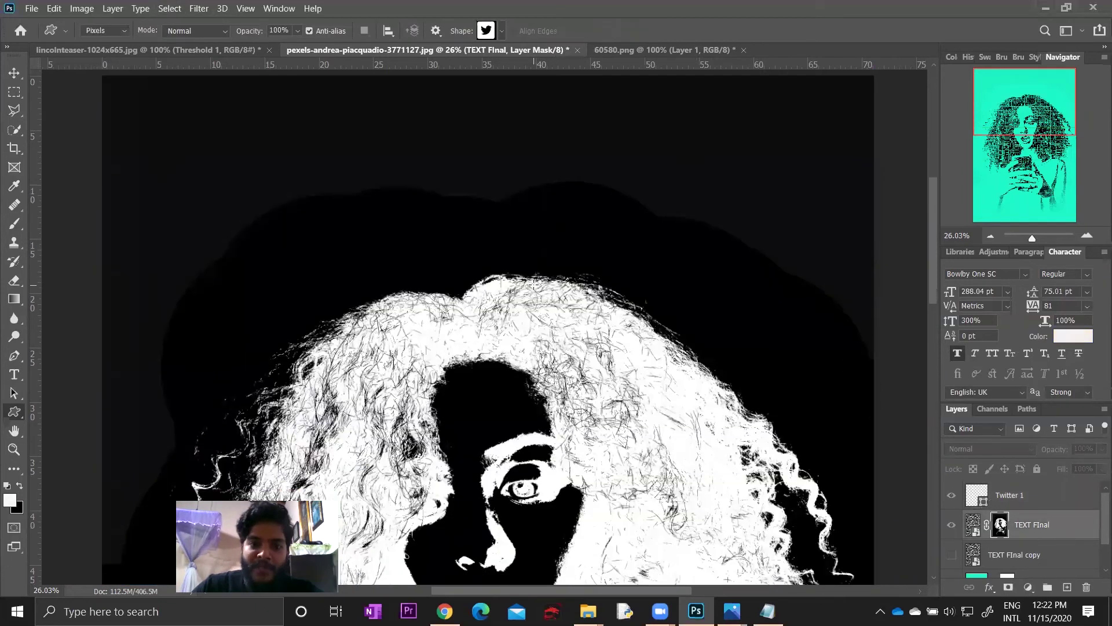
scroll(540, 289, down, 2)
scroll(540, 290, down, 1)
scroll(544, 288, down, 1)
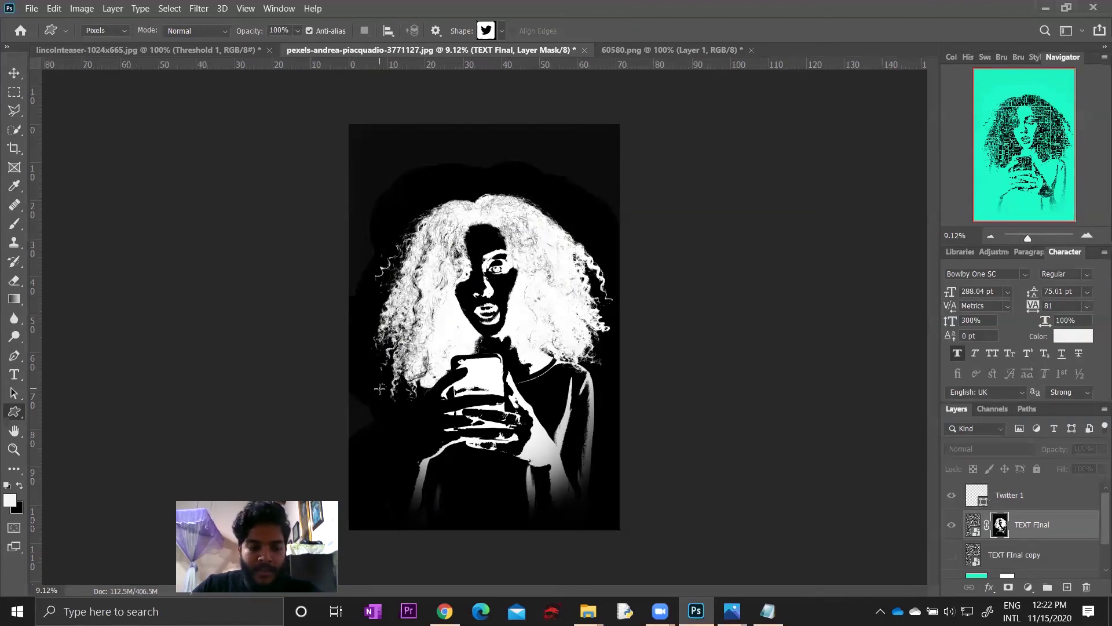
- Paint black with an enlarged brush over the grey halo around the top of the head
key(x)
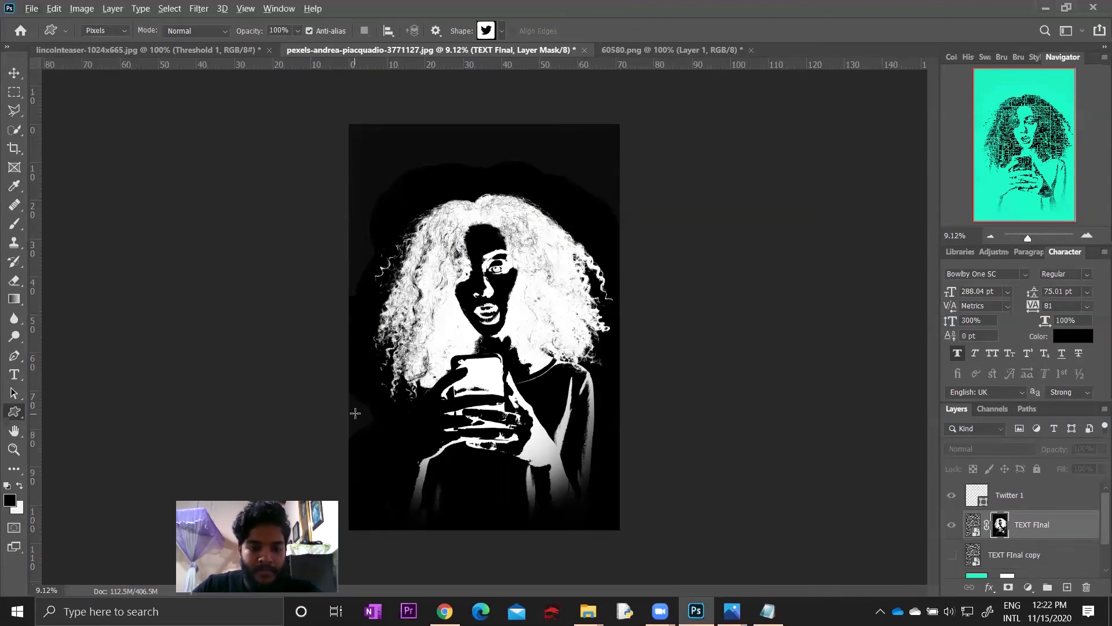
key(b)
drag(372, 429, 383, 429)
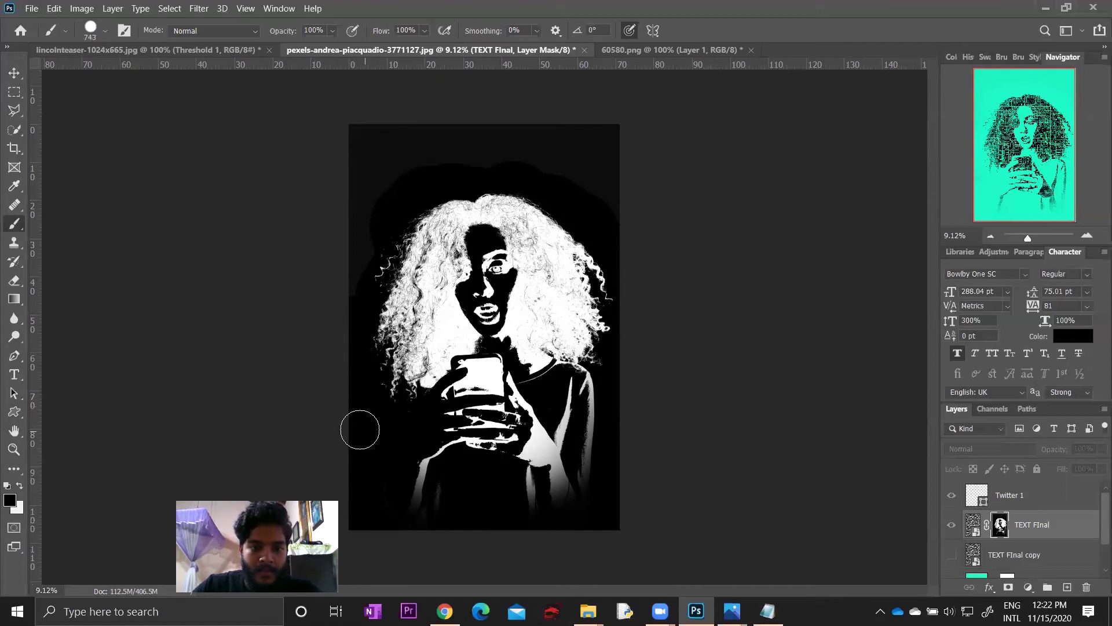
mouse_move(348, 188)
mouse_down()
mouse_move(355, 246)
mouse_move(343, 288)
mouse_move(359, 189)
mouse_move(390, 166)
mouse_move(370, 124)
mouse_move(474, 141)
mouse_move(487, 199)
mouse_up()
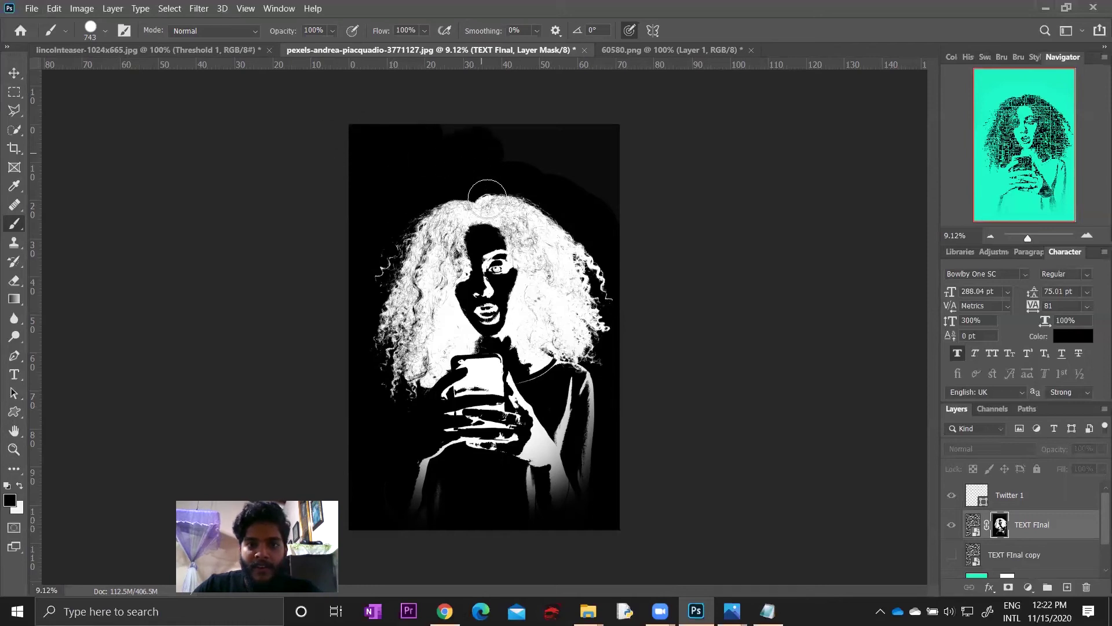
mouse_move(460, 135)
mouse_down()
mouse_move(599, 168)
mouse_move(618, 135)
mouse_up()
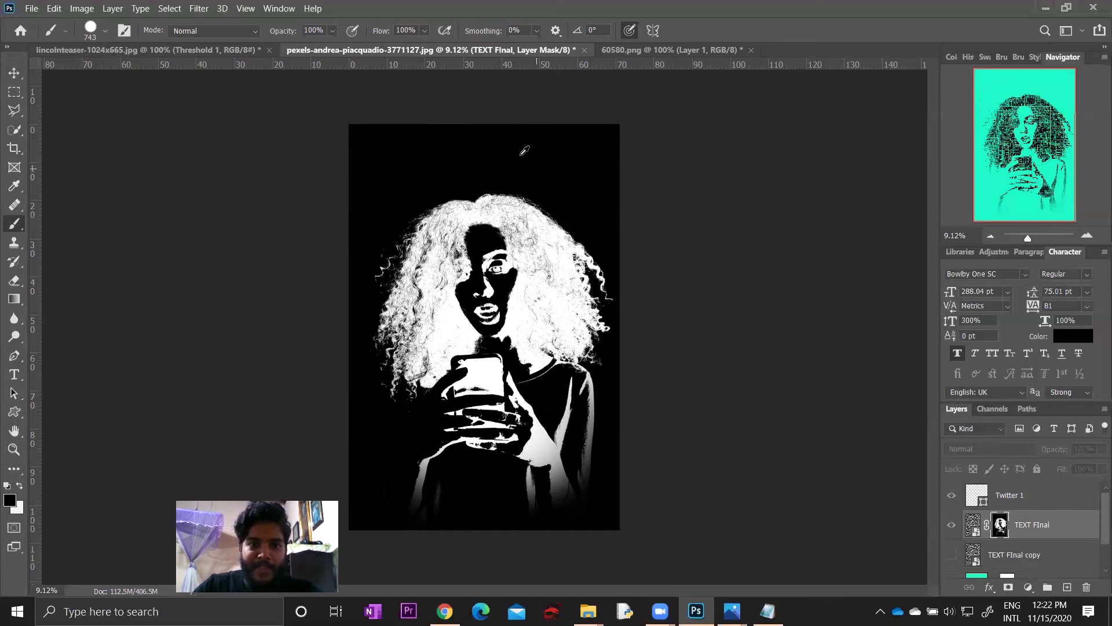
scroll(524, 149, up, 3)
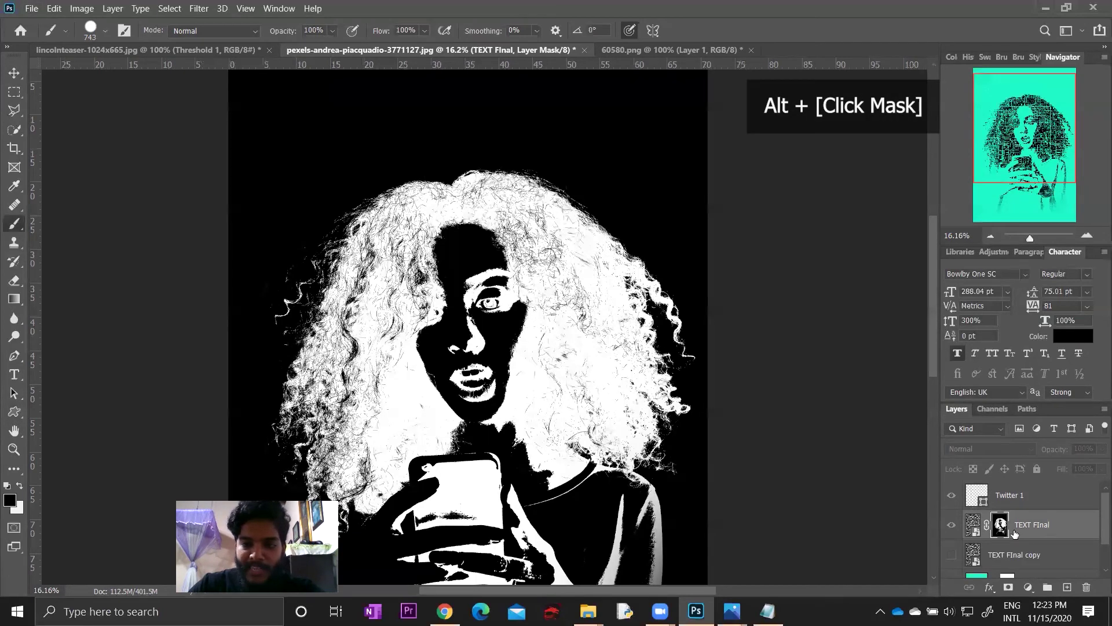
- Rotate the Twitter 1 icon about 2.5° further counter-clockwise
alt+click(1000, 526)
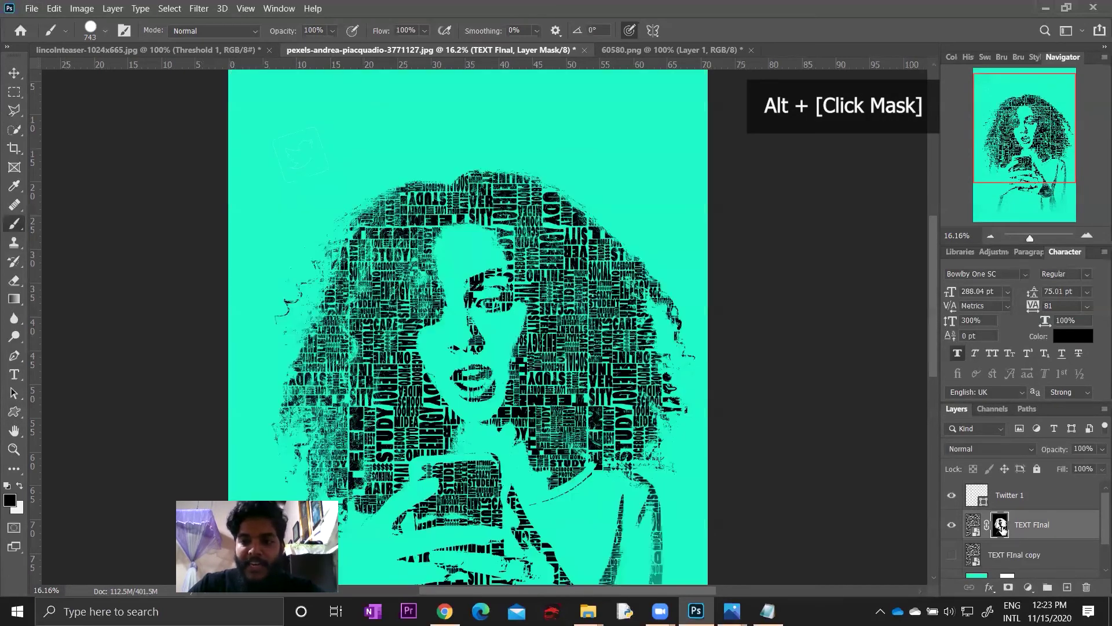
scroll(602, 253, up, 1)
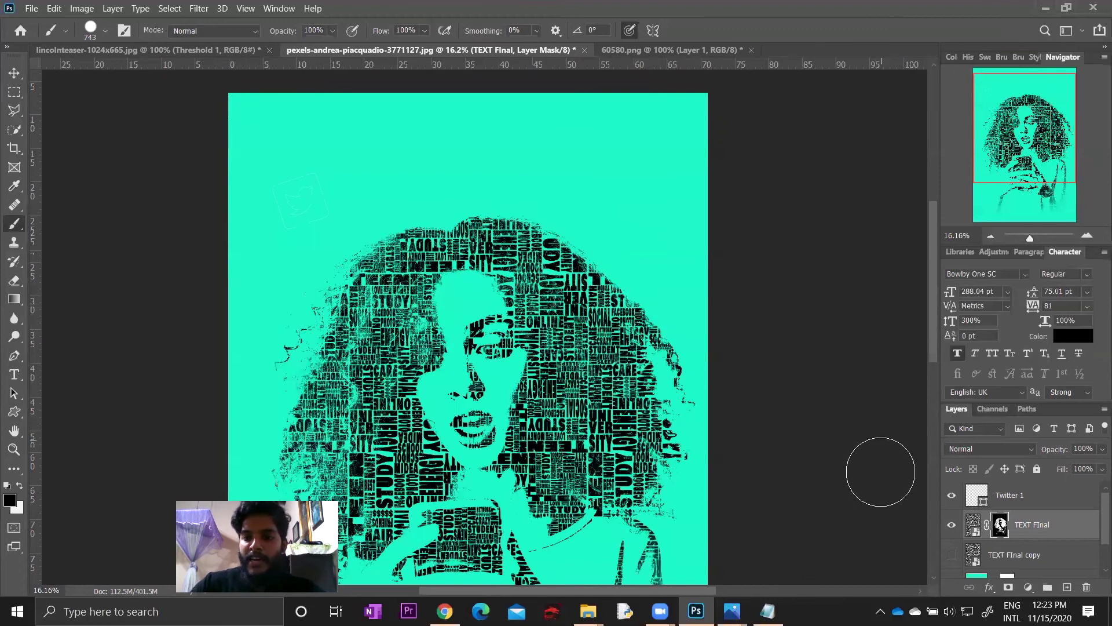
key(alt+bracketright)
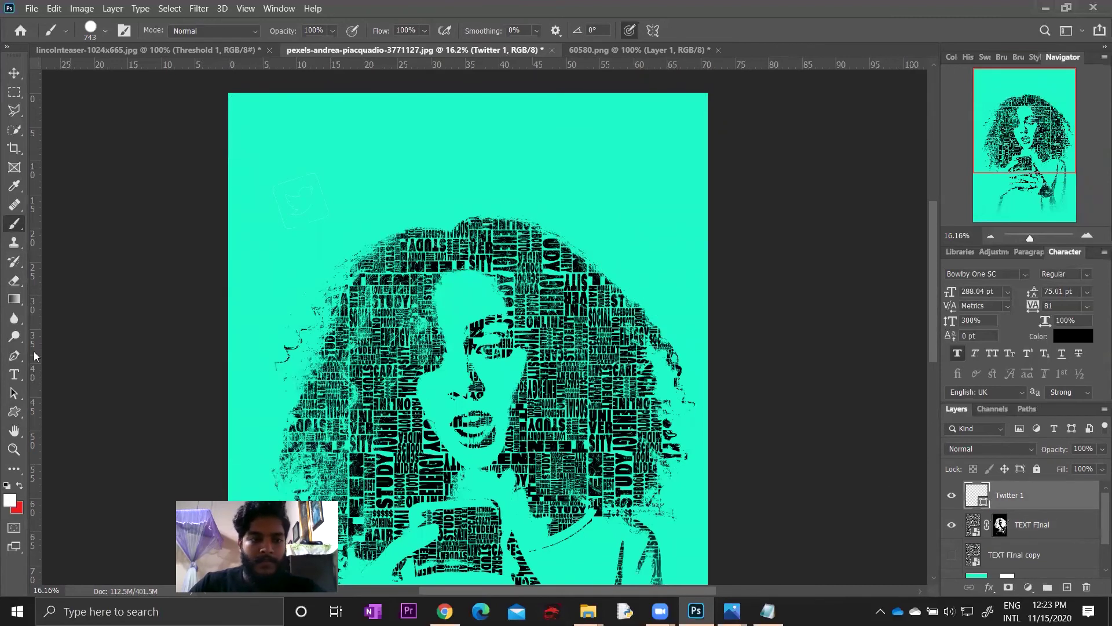
click(14, 411)
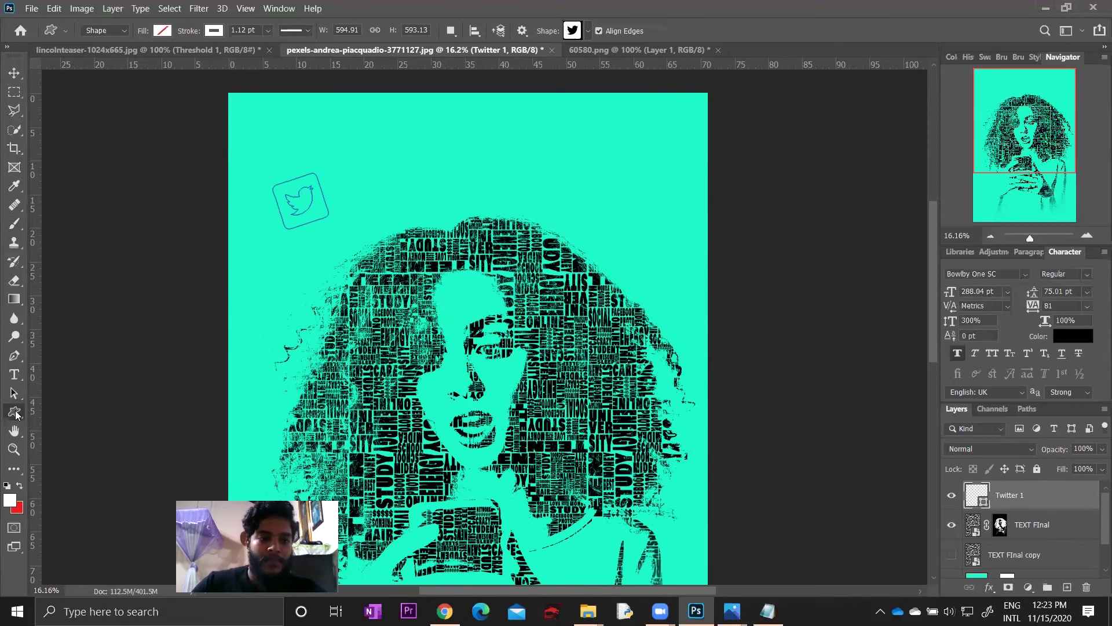
key(ctrl+t)
mouse_move(339, 230)
mouse_down()
mouse_move(350, 232)
mouse_move(312, 210)
mouse_up()
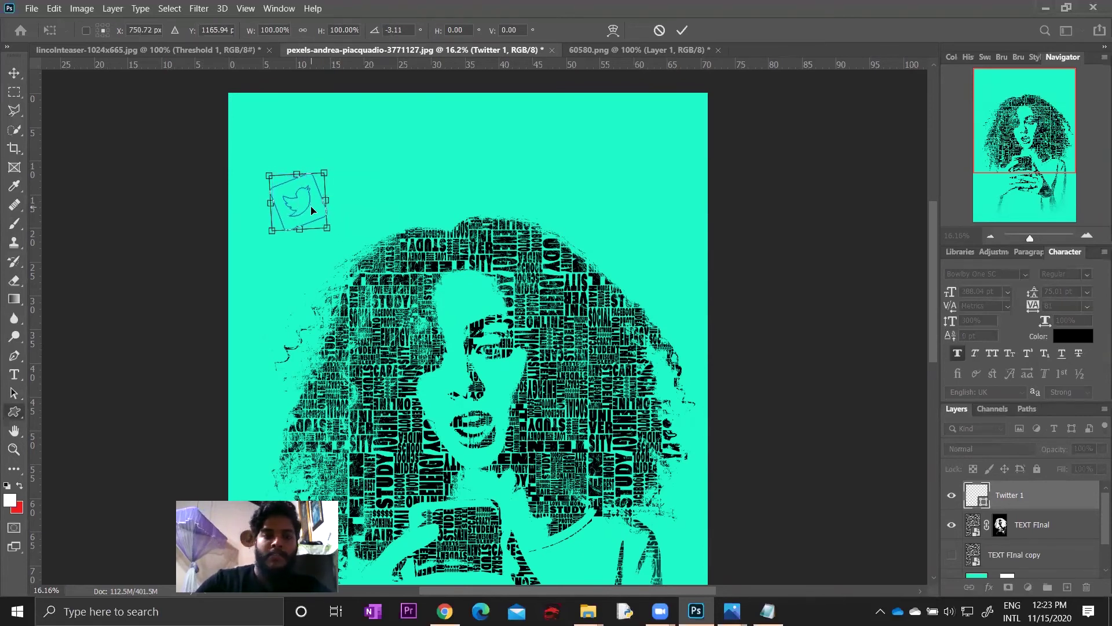
key(Return)
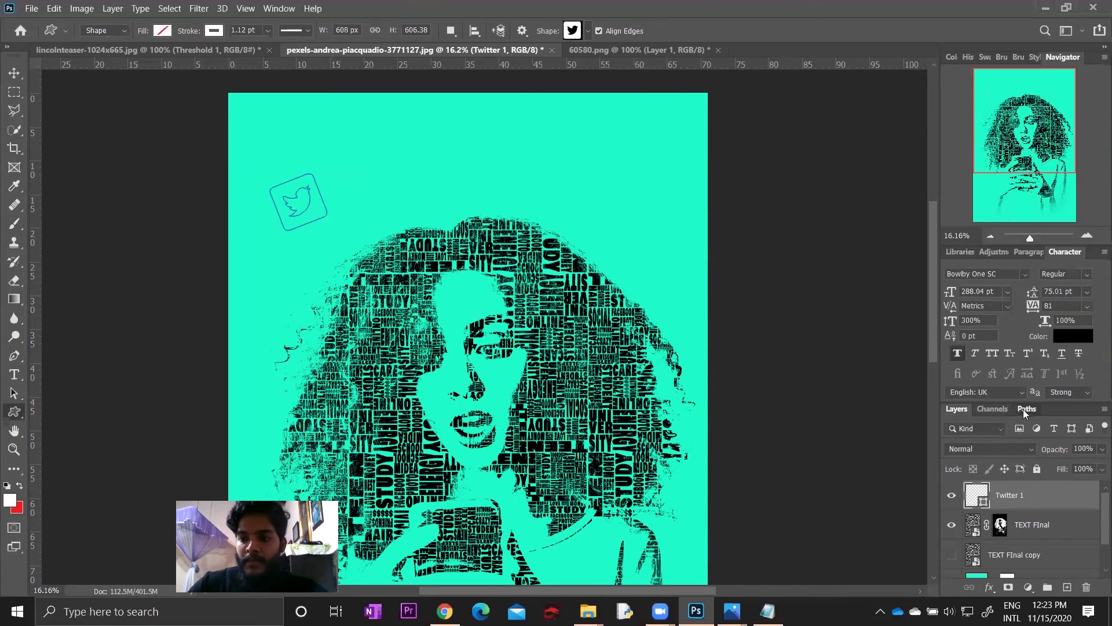
- Load the Twitter 1 shape path as a selection with no feathering
click(1023, 409)
right_click(972, 434)
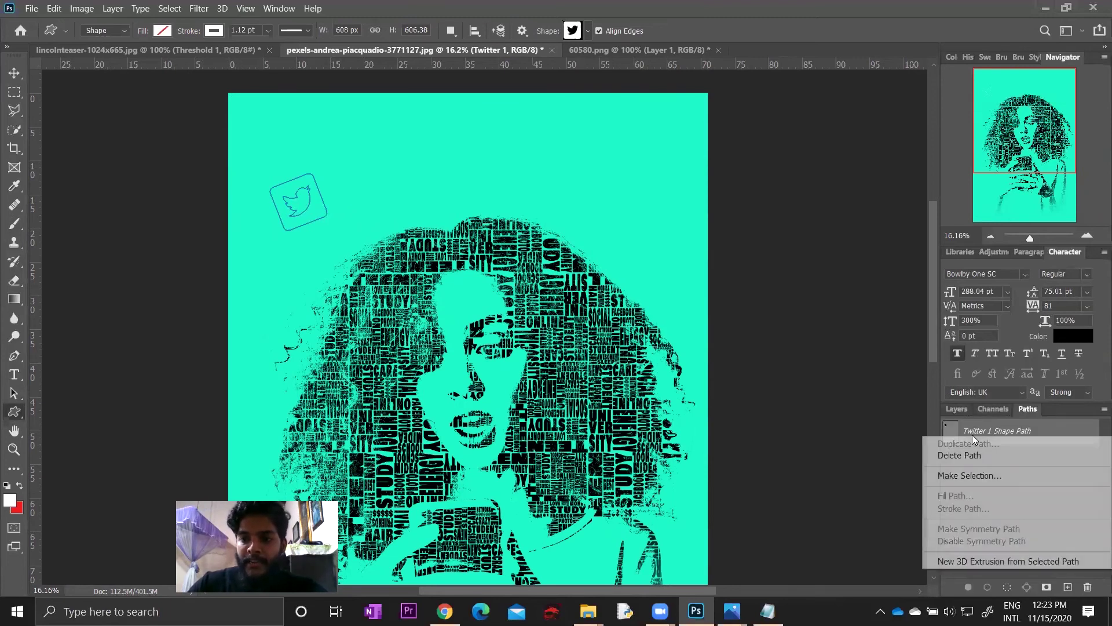
click(967, 476)
click(660, 186)
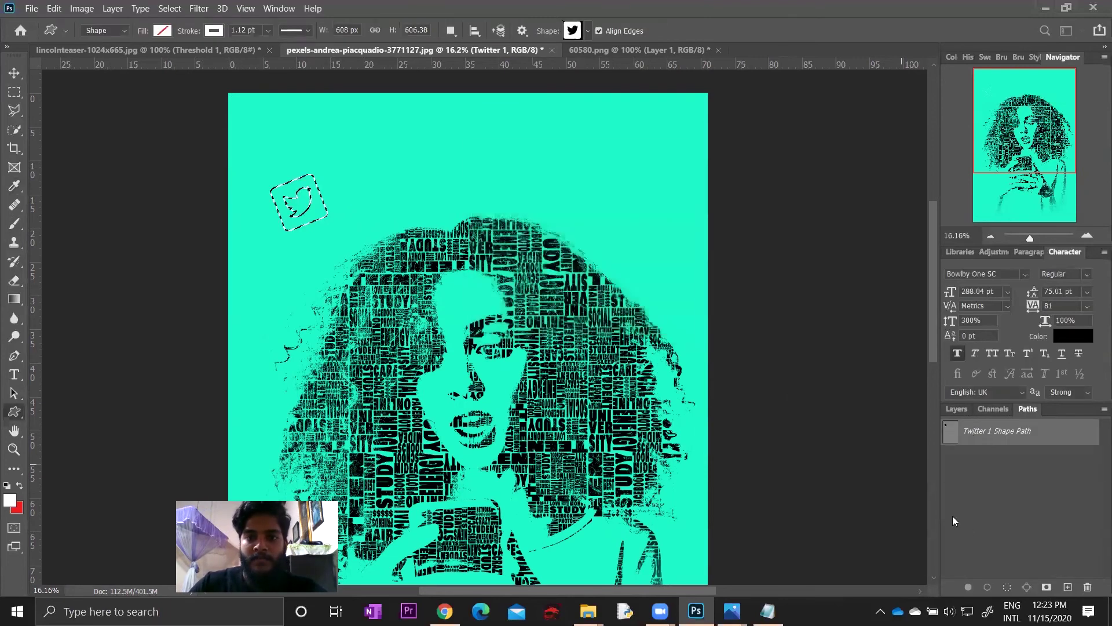
click(956, 411)
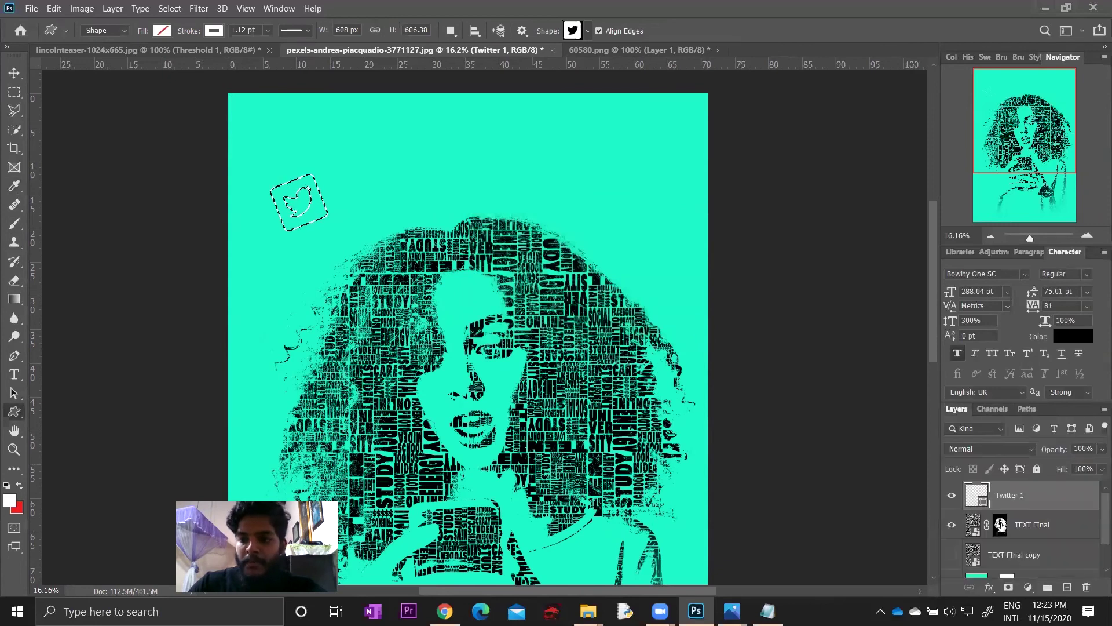
- Paint white on the TEXT FInal mask inside the selection to fill the Twitter icon with words
click(1001, 525)
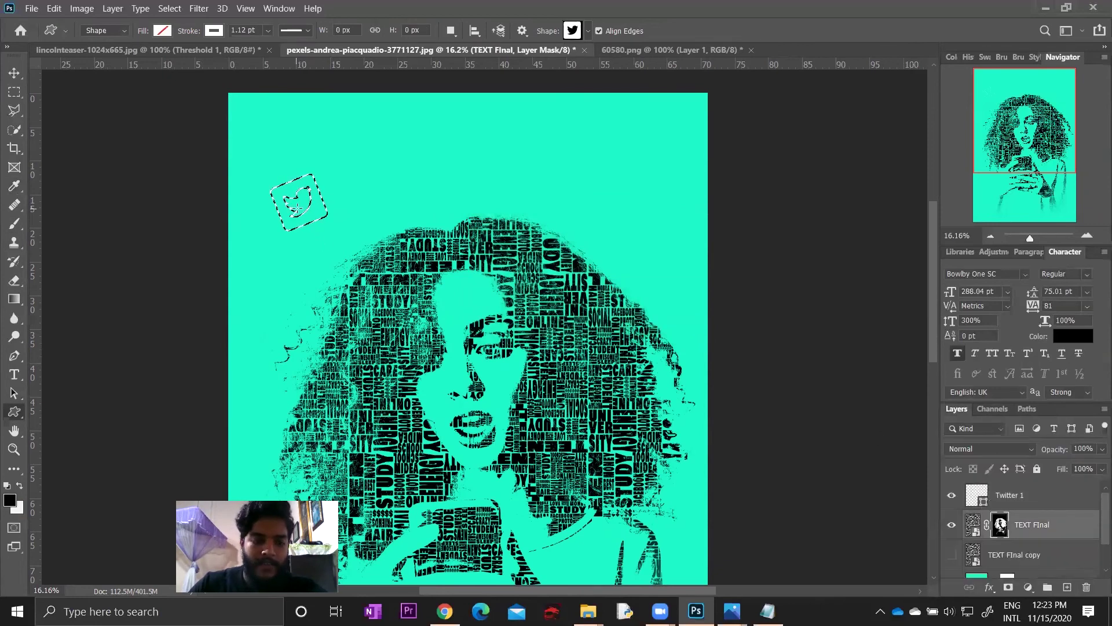
key(x)
right_click(284, 212)
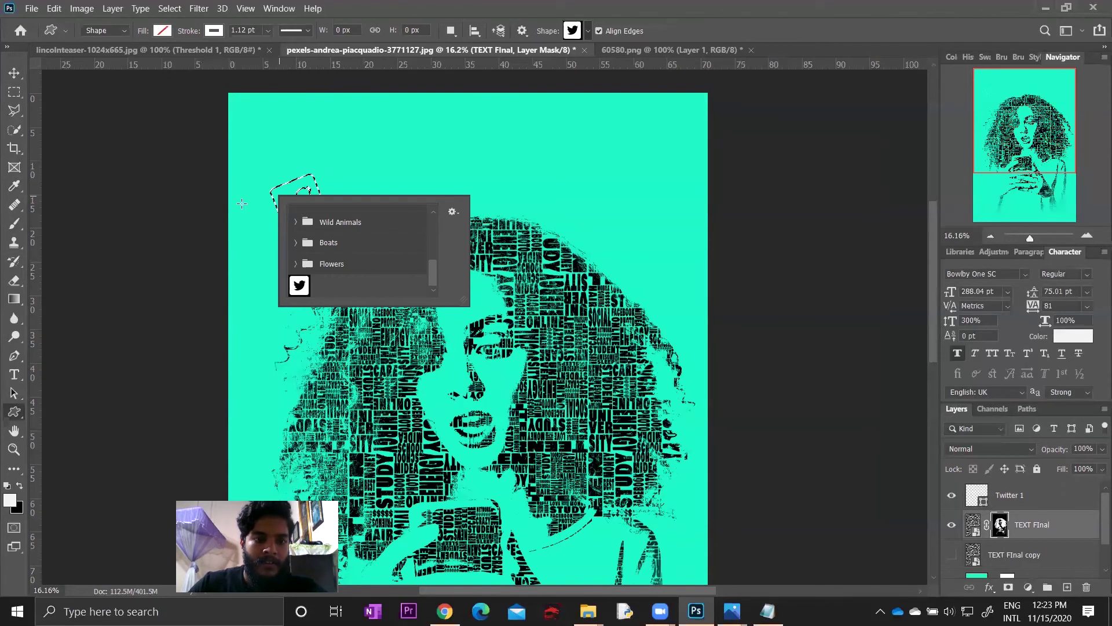
key(b)
mouse_move(272, 197)
mouse_down()
mouse_move(308, 204)
mouse_move(290, 200)
mouse_up()
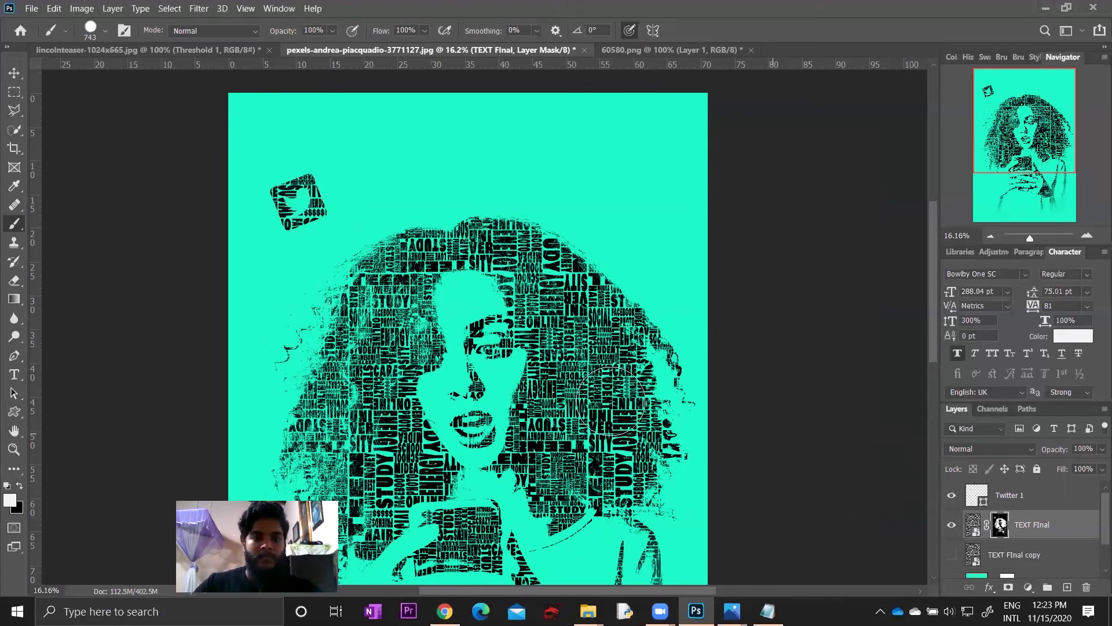
- Begin closing the 60580.png Twitter source image
key(v)
scroll(408, 352, up, 2)
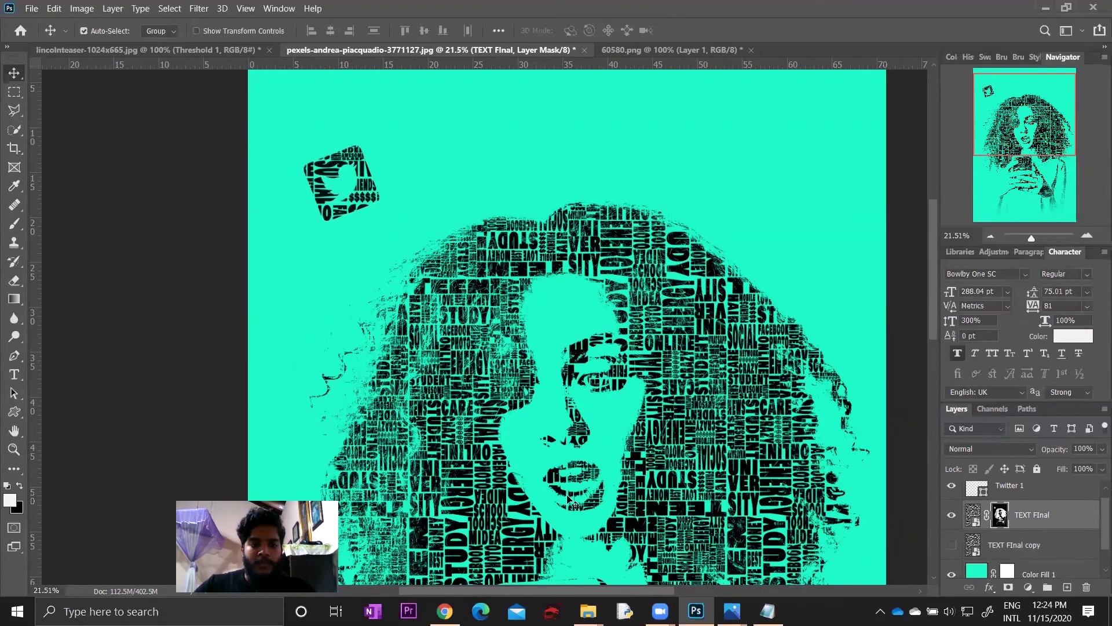
click(751, 50)
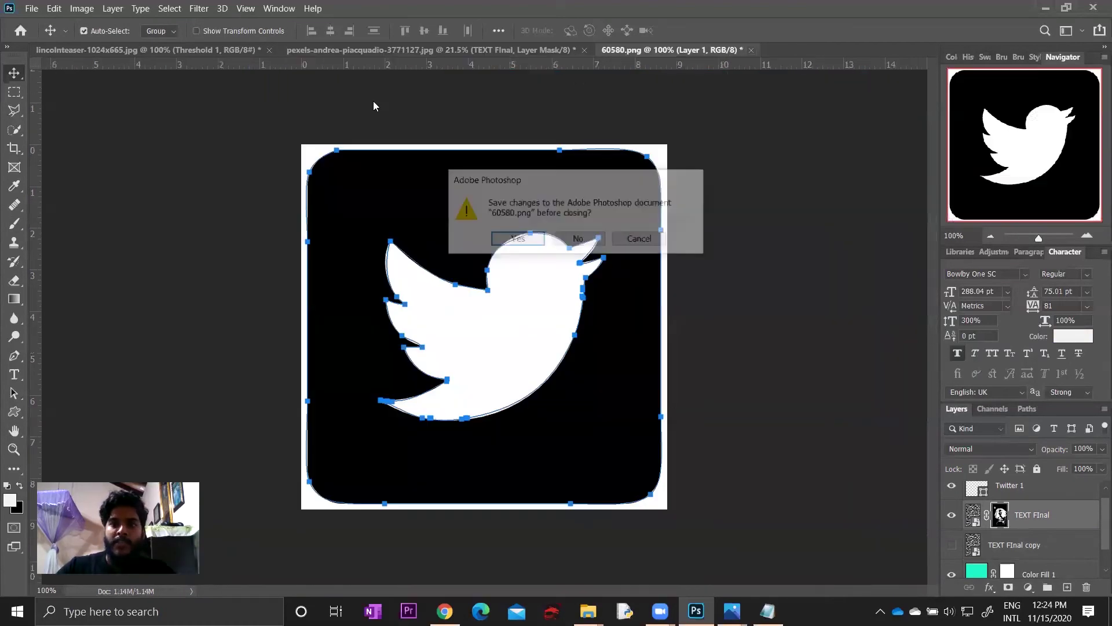
- Close the Twitter image without saving and open the Facebook and Instagram logo image
click(578, 239)
click(42, 7)
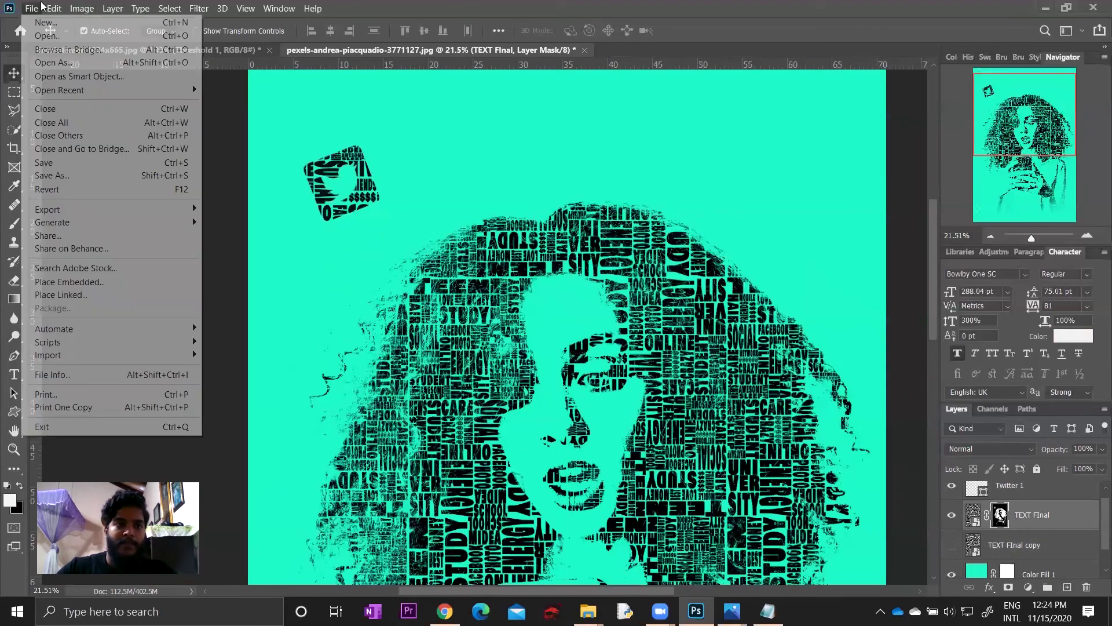
click(48, 35)
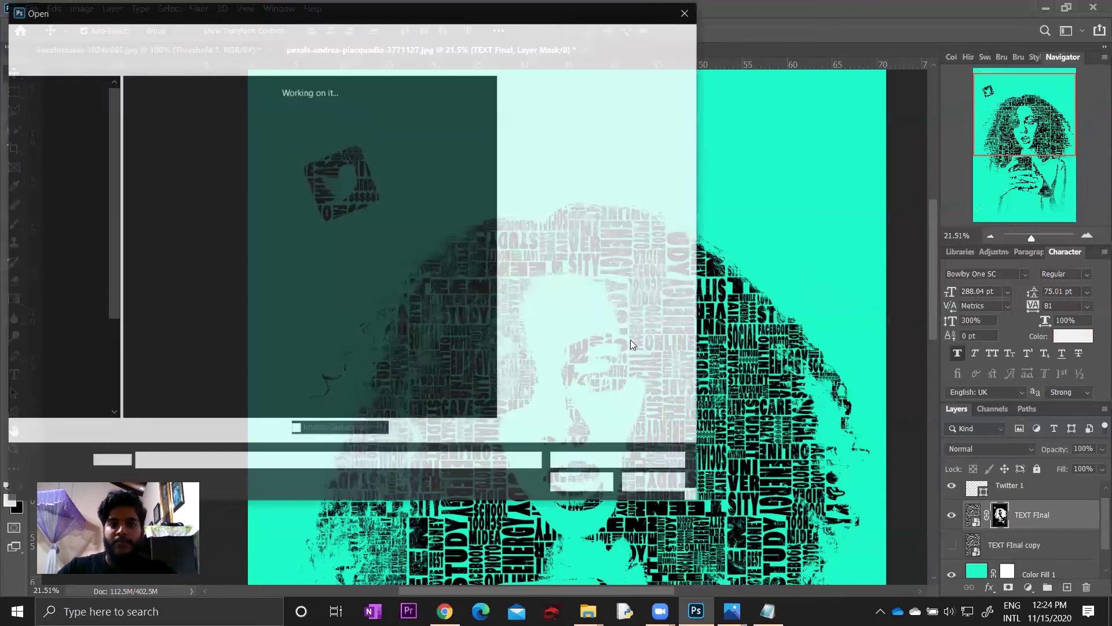
click(354, 130)
click(580, 482)
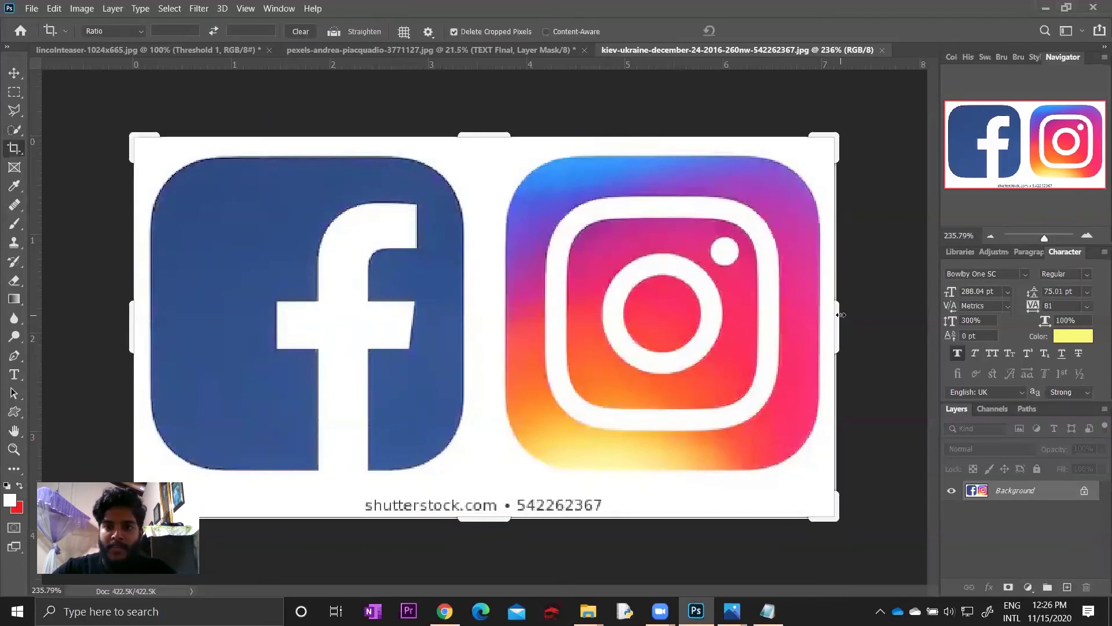
- Crop the image down to just the Facebook logo
drag(841, 314, 671, 292)
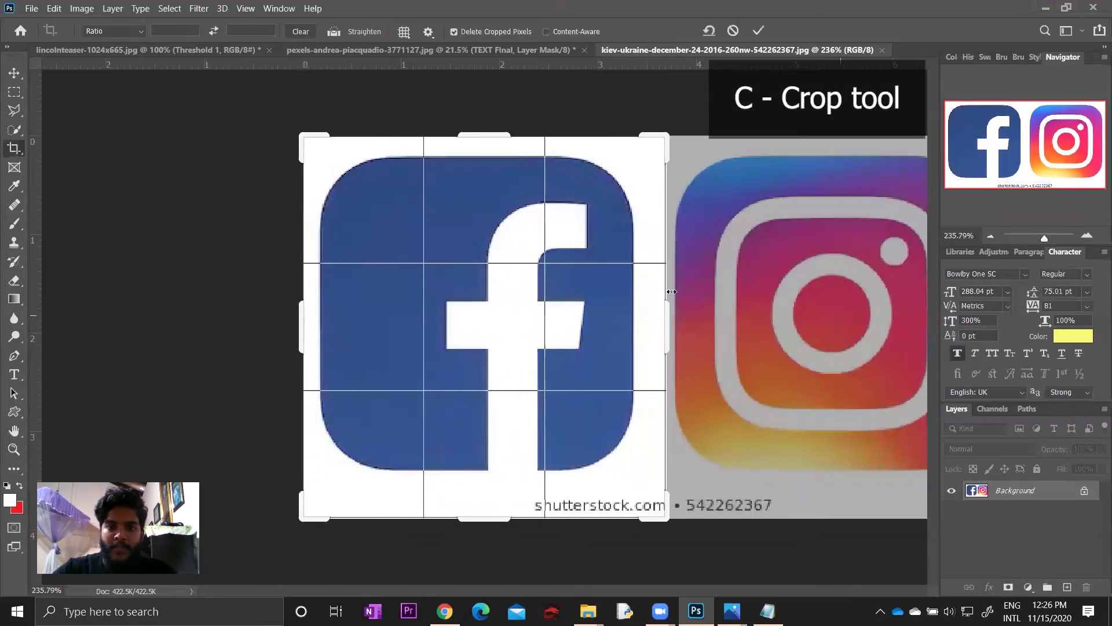
key(Return)
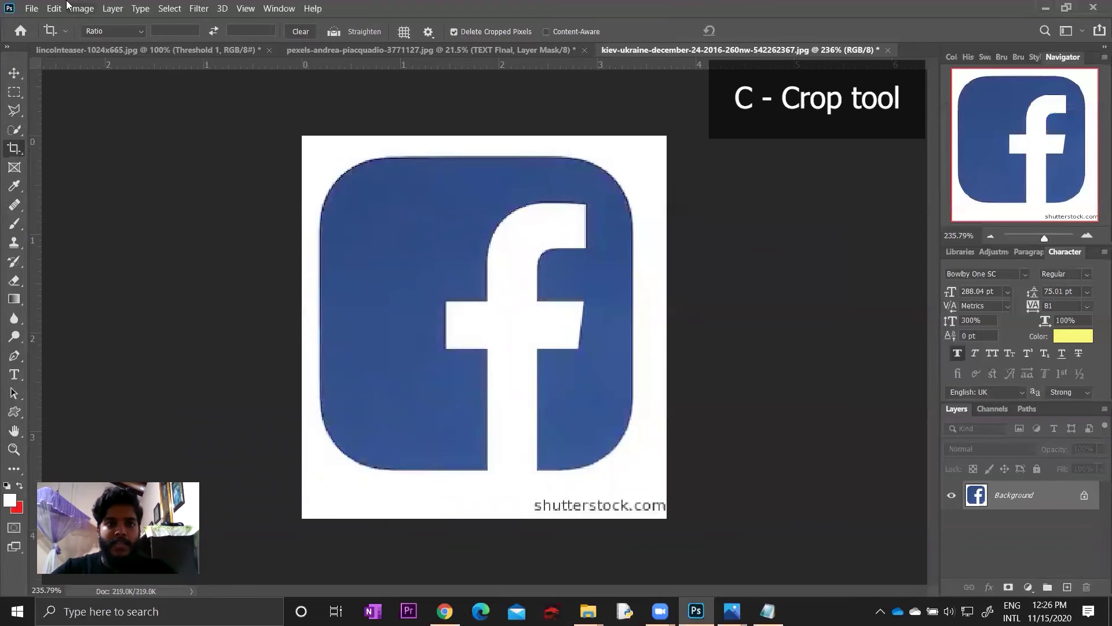
drag(487, 139, 488, 140)
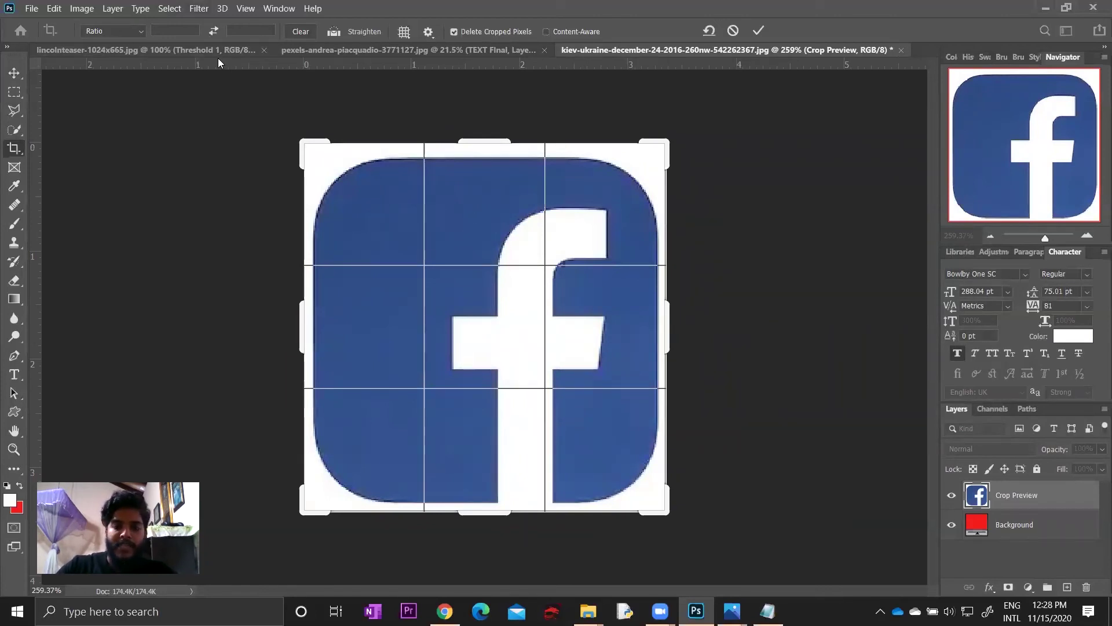
- Apply the tighter crop, then select the logo's blue area with Color Range, adjusting Fuzziness
key(Return)
click(170, 8)
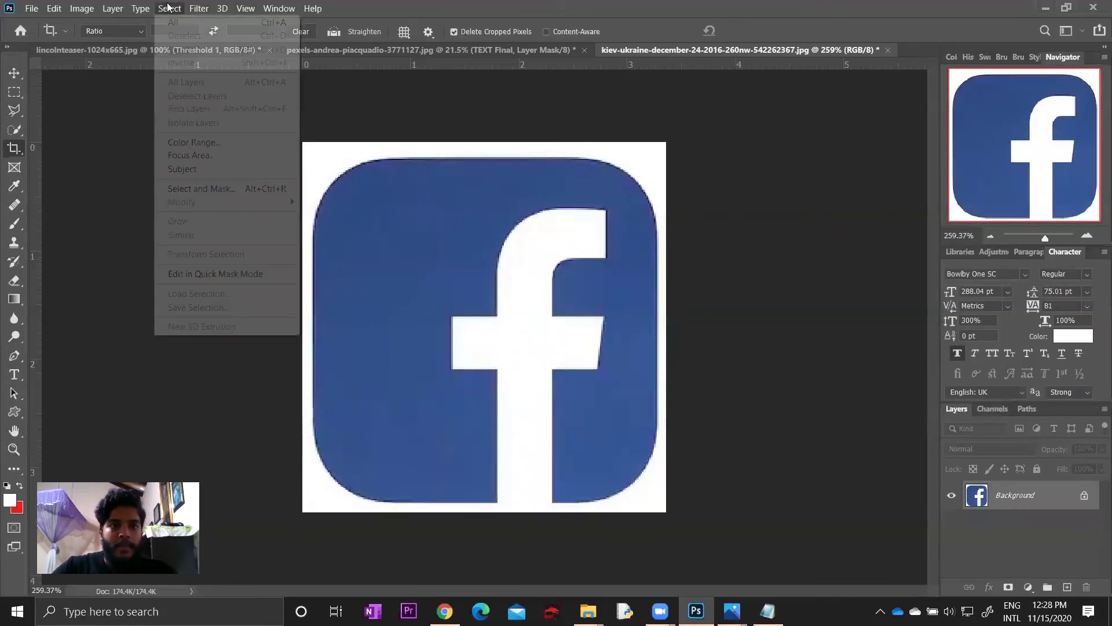
click(204, 147)
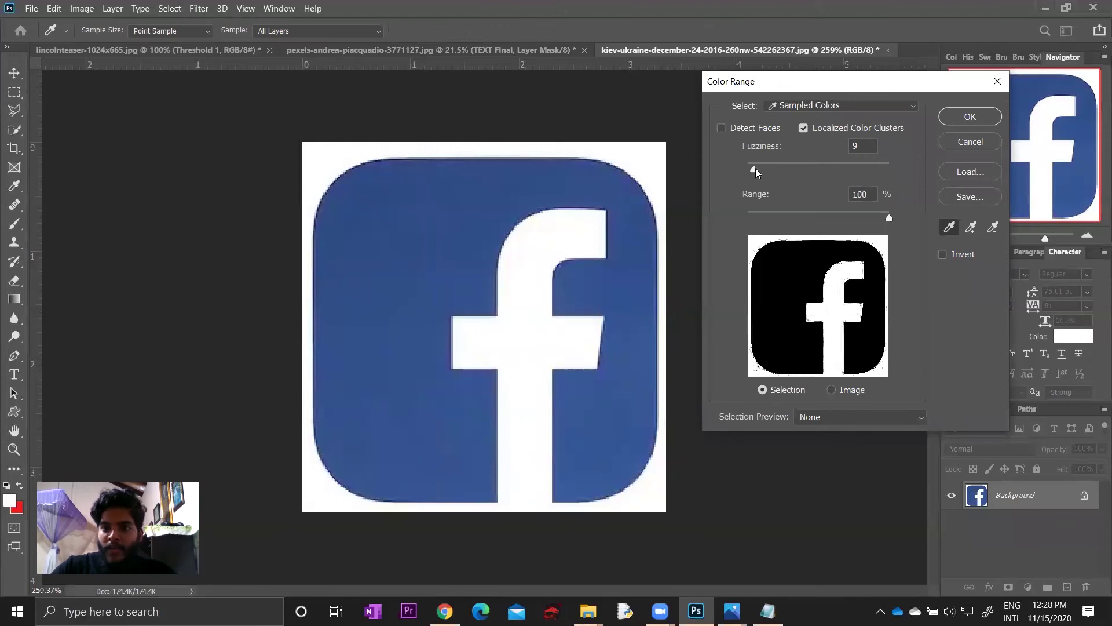
drag(751, 171, 747, 171)
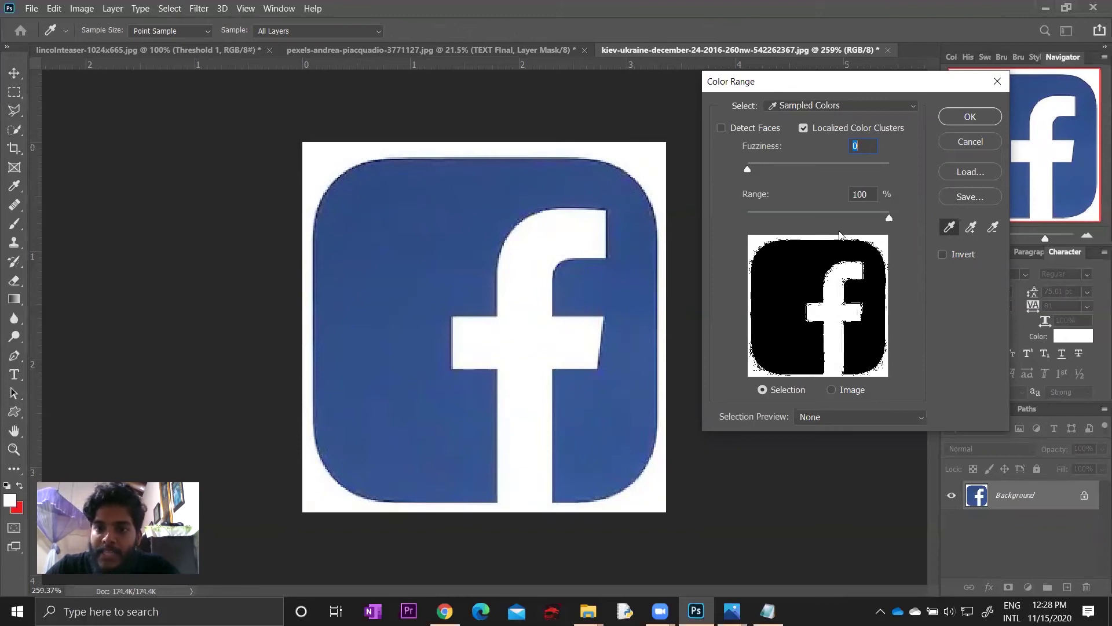
click(887, 221)
mouse_move(751, 174)
mouse_down()
mouse_move(900, 181)
mouse_move(792, 191)
mouse_up()
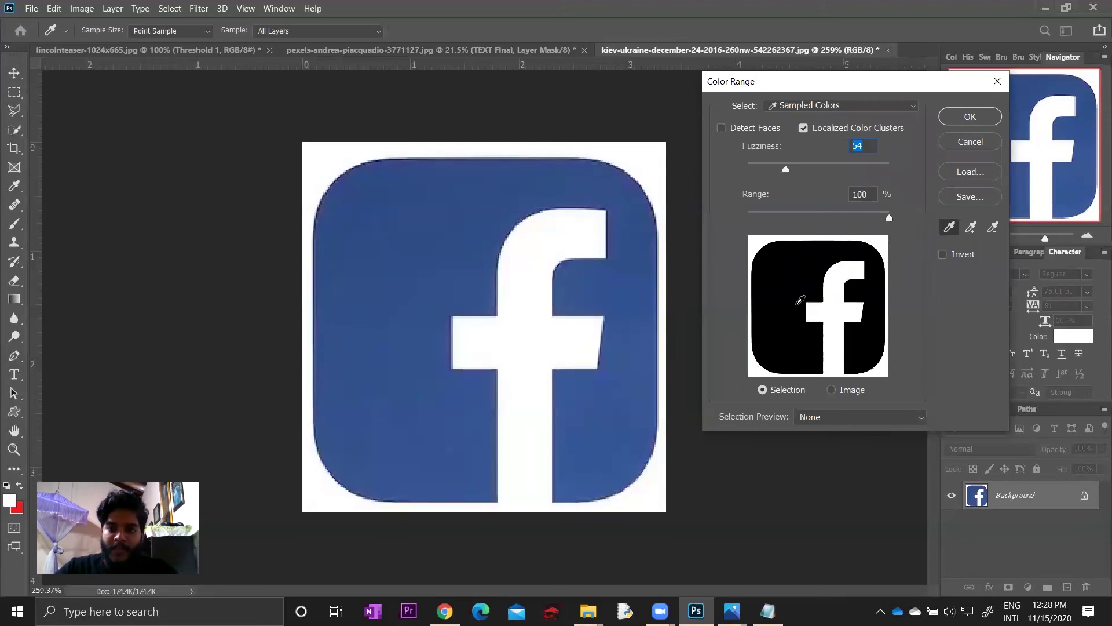
click(970, 117)
key(c)
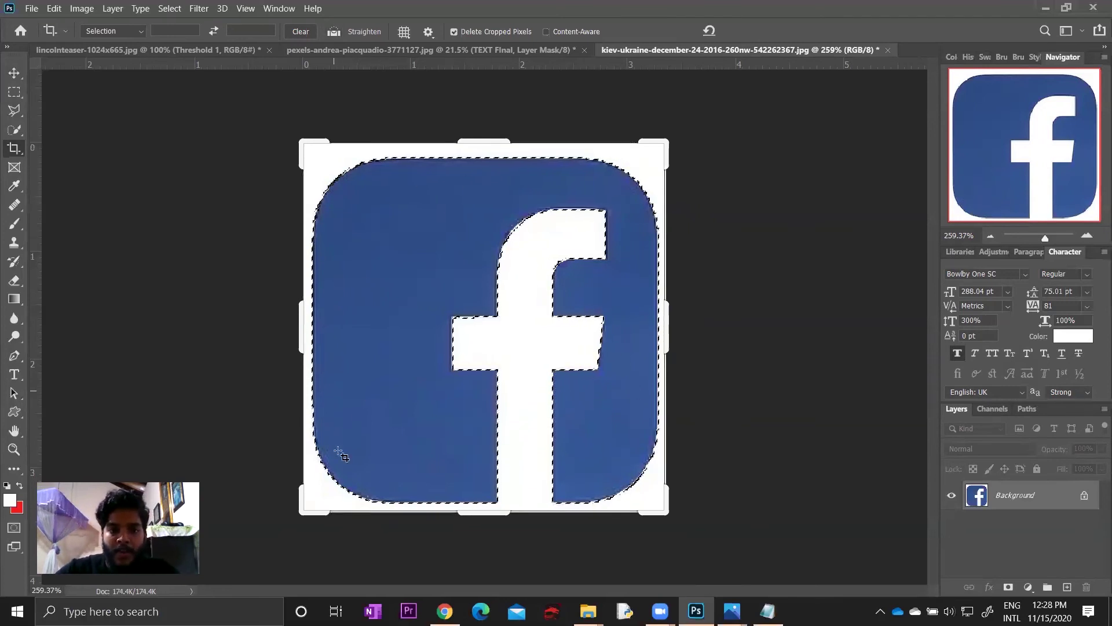
- Convert the Facebook logo selection into a work path and define it as custom shape 'FaceBook'
click(1027, 408)
click(1048, 586)
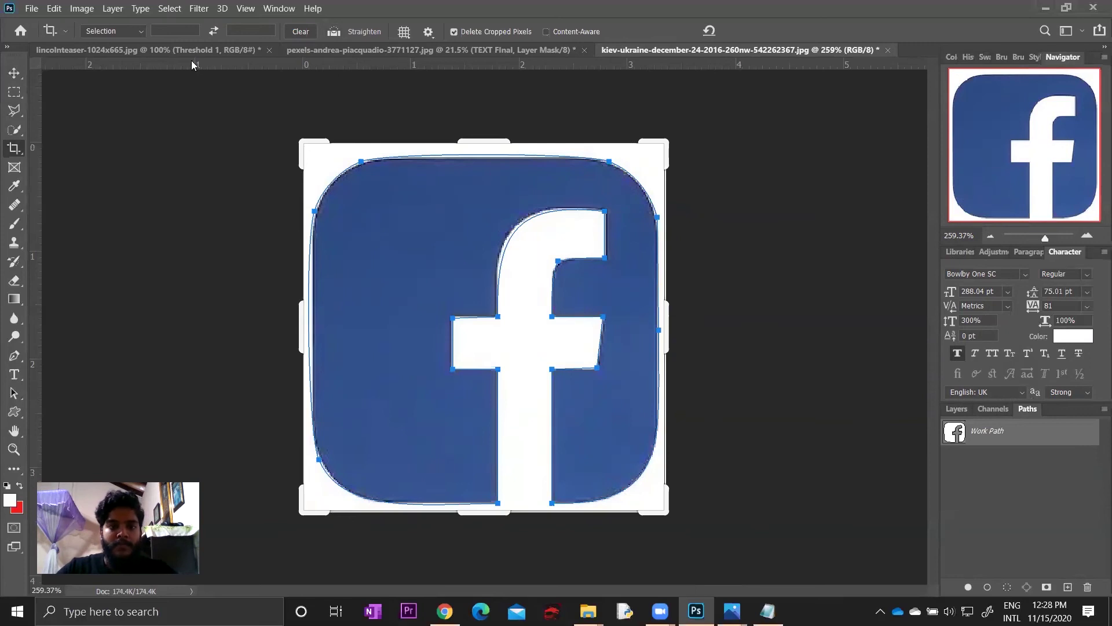
click(53, 8)
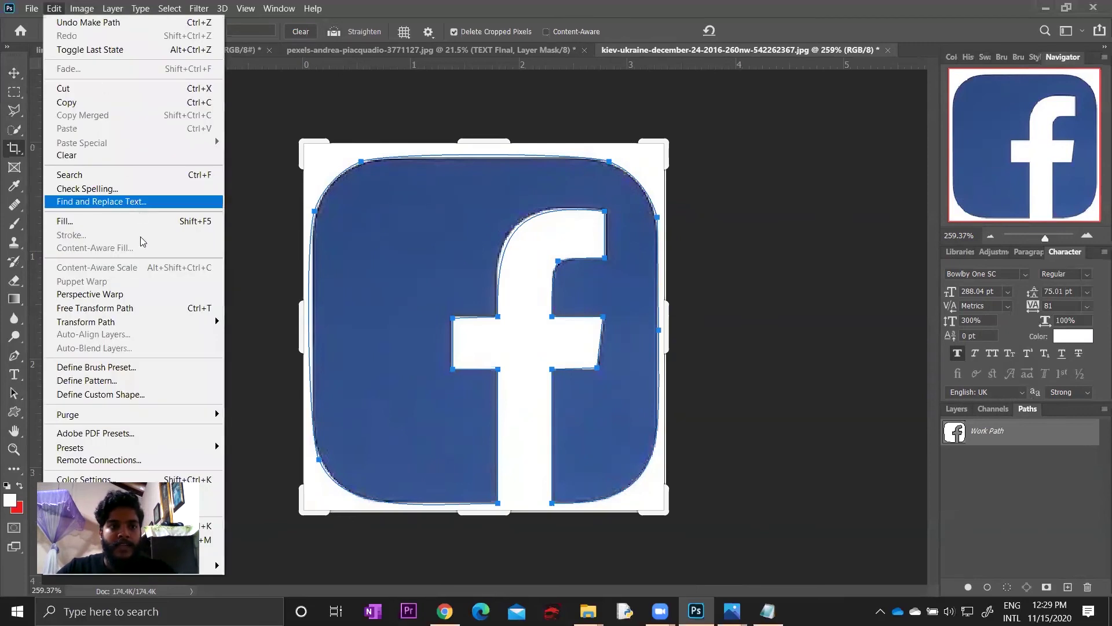
click(108, 397)
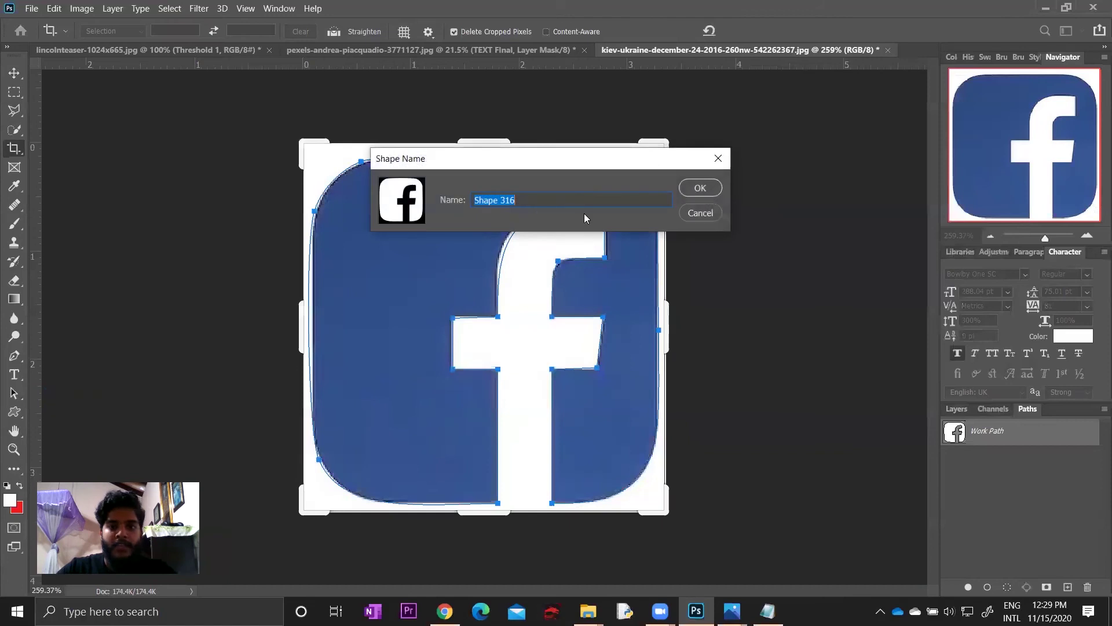
text(FaceBook)
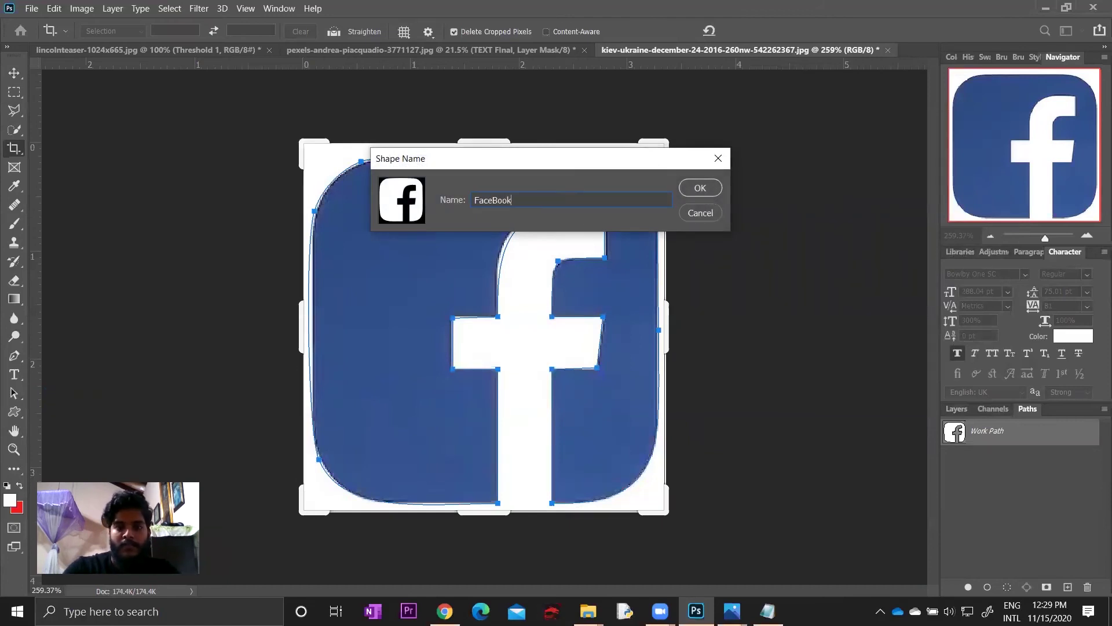
key(Return)
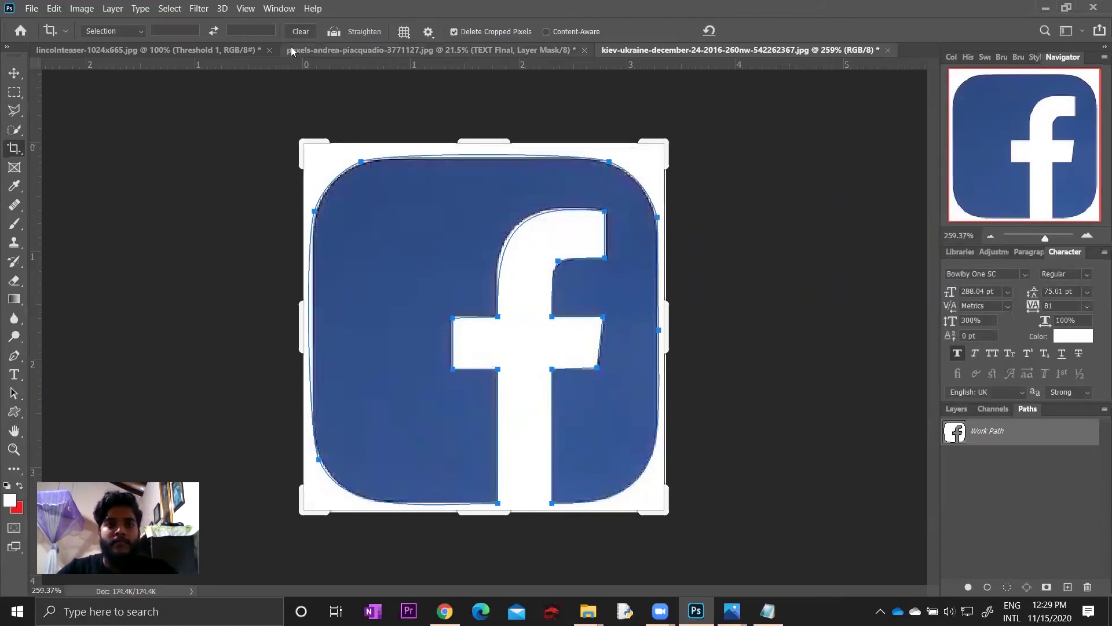
- In the portrait, draw the FaceBook custom shape above the head
click(370, 50)
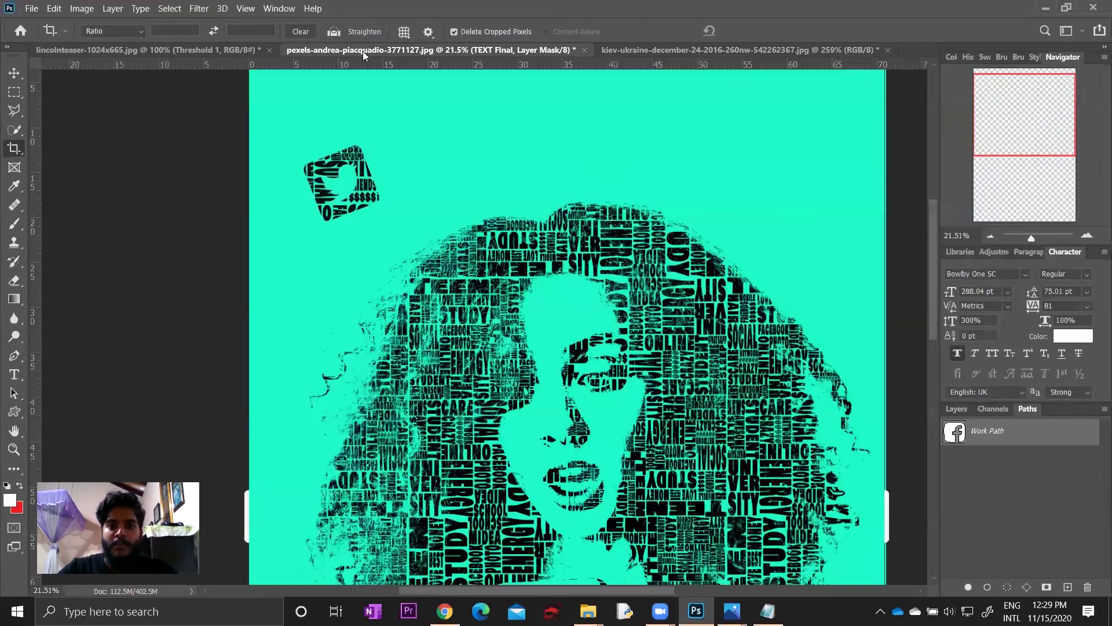
click(14, 411)
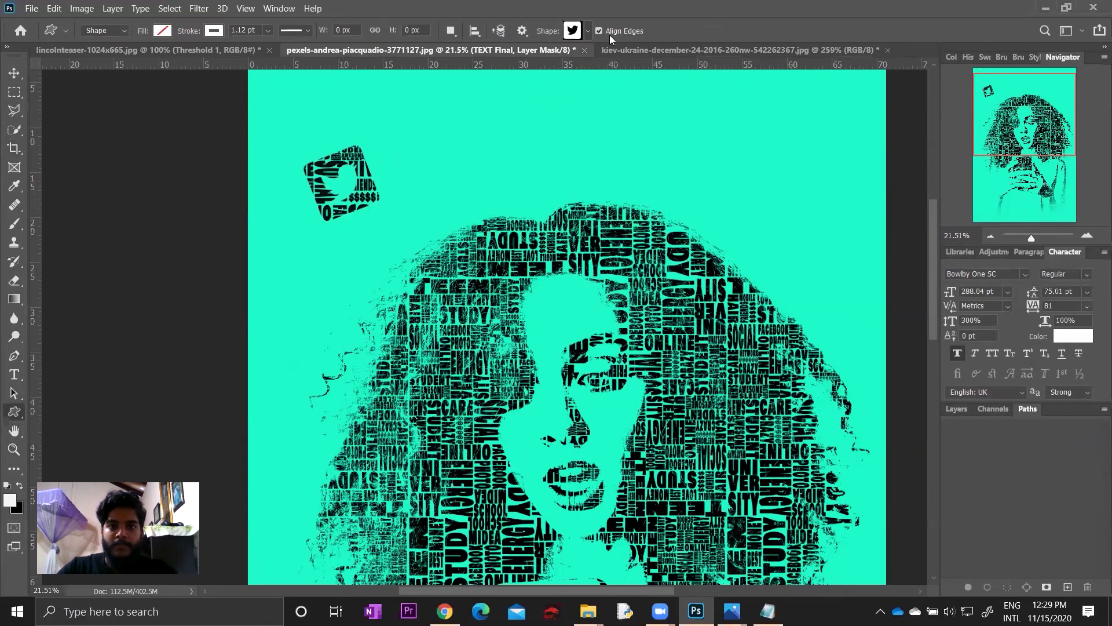
click(588, 31)
click(525, 128)
scroll(525, 137, up, 2)
drag(544, 145, 630, 233)
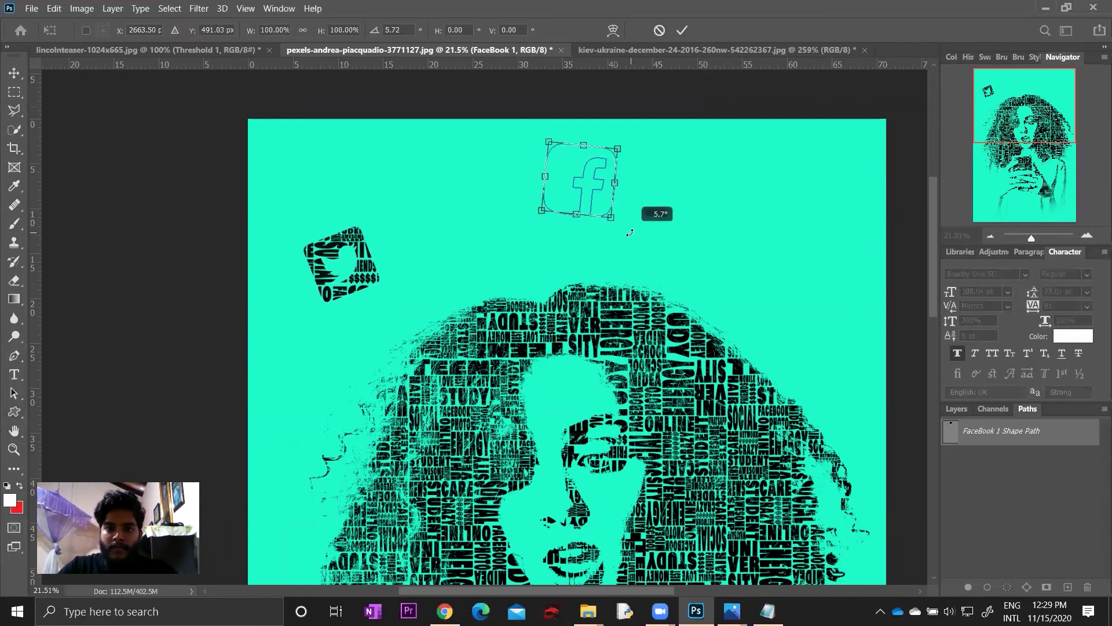
- Turn the shape path into a selection and brush it onto the TEXT FInal mask to reveal words
right_click(958, 436)
click(973, 465)
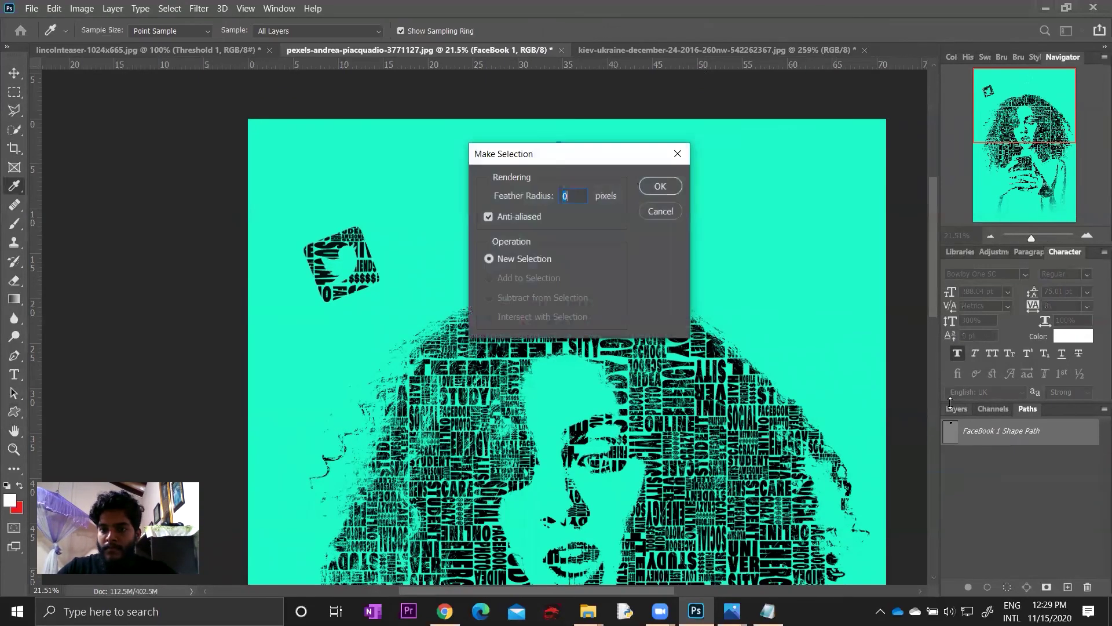
click(658, 186)
click(957, 408)
click(1001, 555)
key(b)
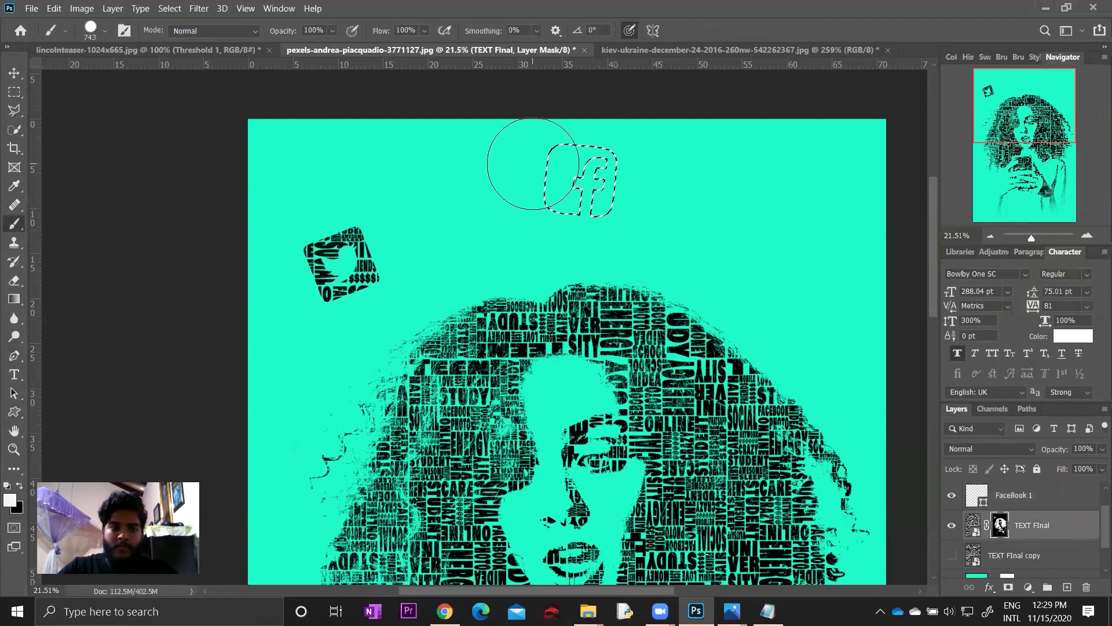
drag(533, 174, 596, 186)
- Hide the FaceBook 1 shape layer and return to the Facebook logo image
scroll(1031, 521, up, 1)
click(951, 524)
scroll(731, 342, down, 2)
scroll(731, 342, up, 3)
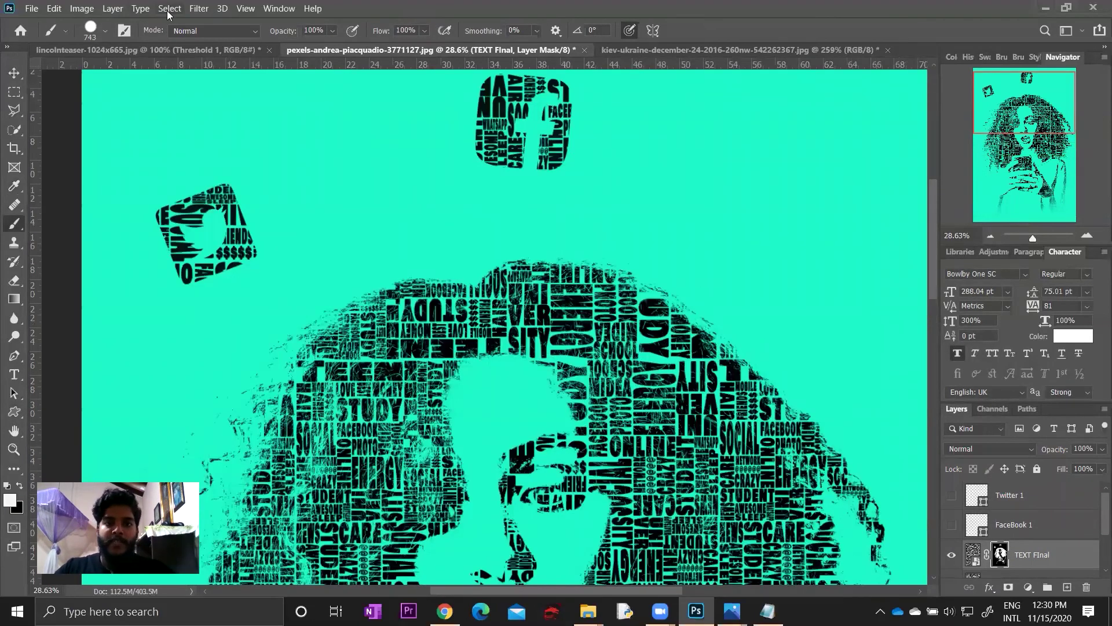
scroll(139, 12, up, 1)
click(619, 49)
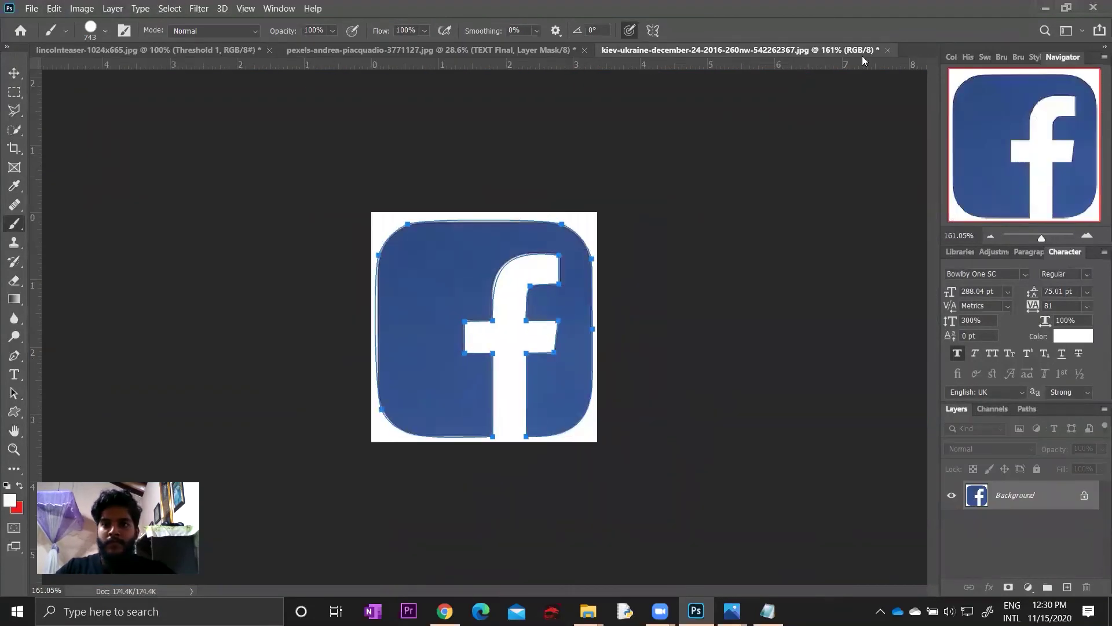
- Reopen the Facebook and Instagram logo image and crop it to the Instagram logo
click(887, 49)
click(31, 8)
click(48, 35)
click(583, 481)
key(c)
drag(261, 327, 384, 327)
drag(633, 328, 561, 313)
drag(498, 370, 501, 365)
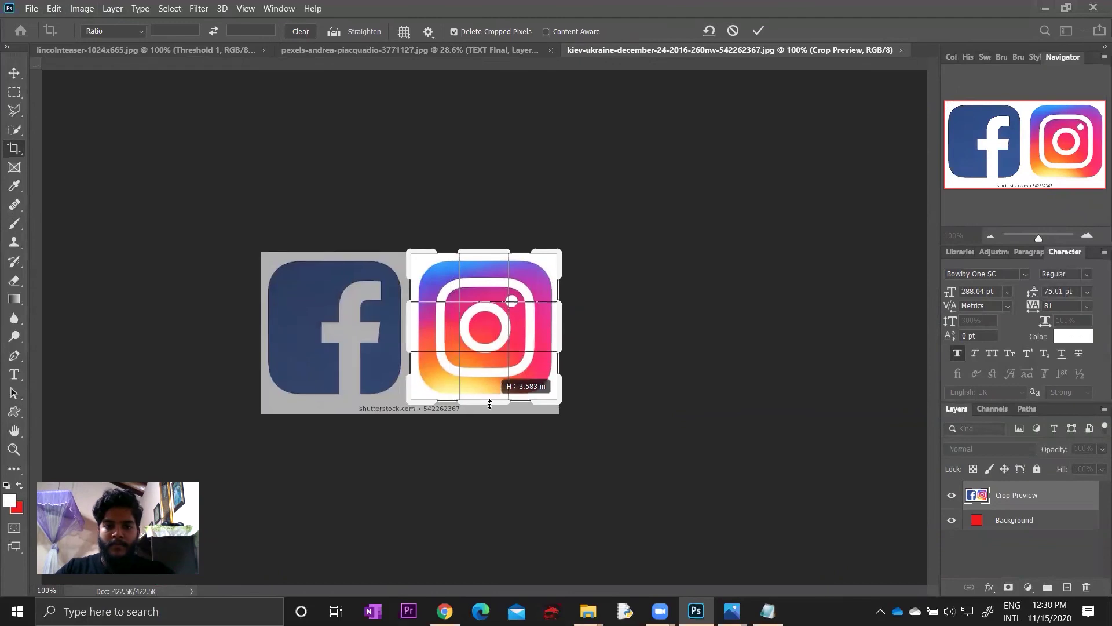
key(Return)
- Select the Instagram logo with Color Range and convert the selection into a work path
click(168, 9)
click(191, 141)
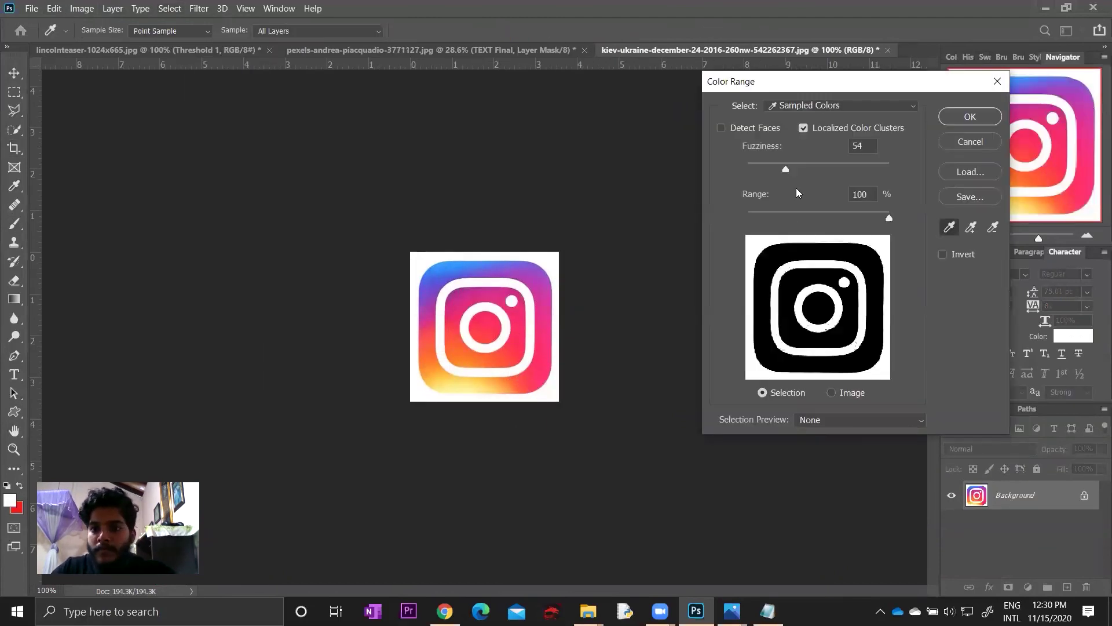
click(969, 116)
key(ctrl+0)
key(v)
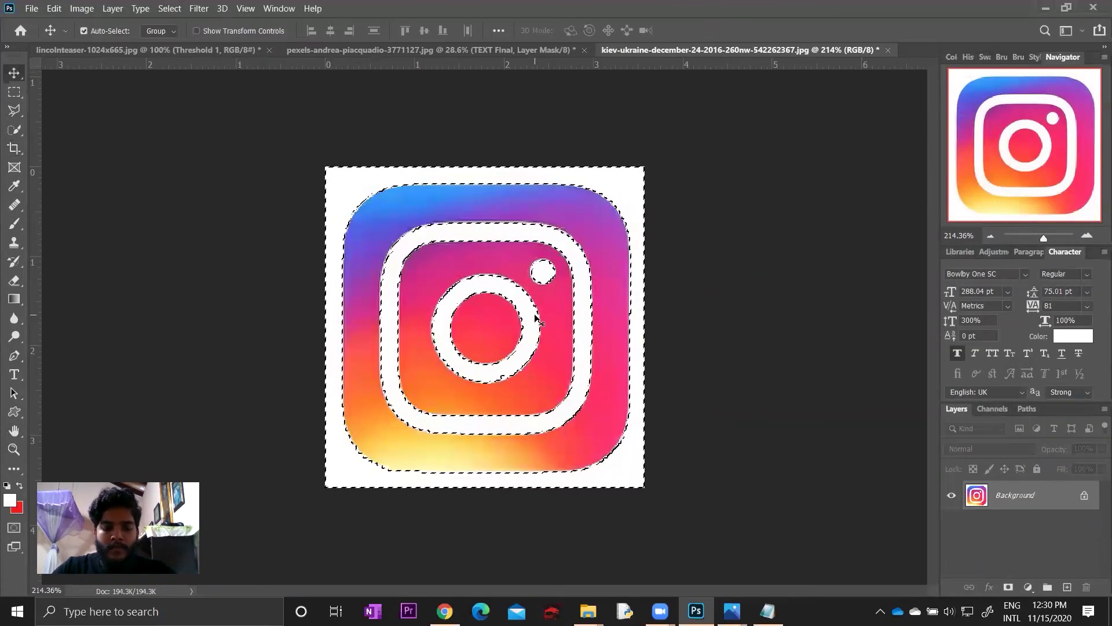
click(1026, 408)
click(1026, 587)
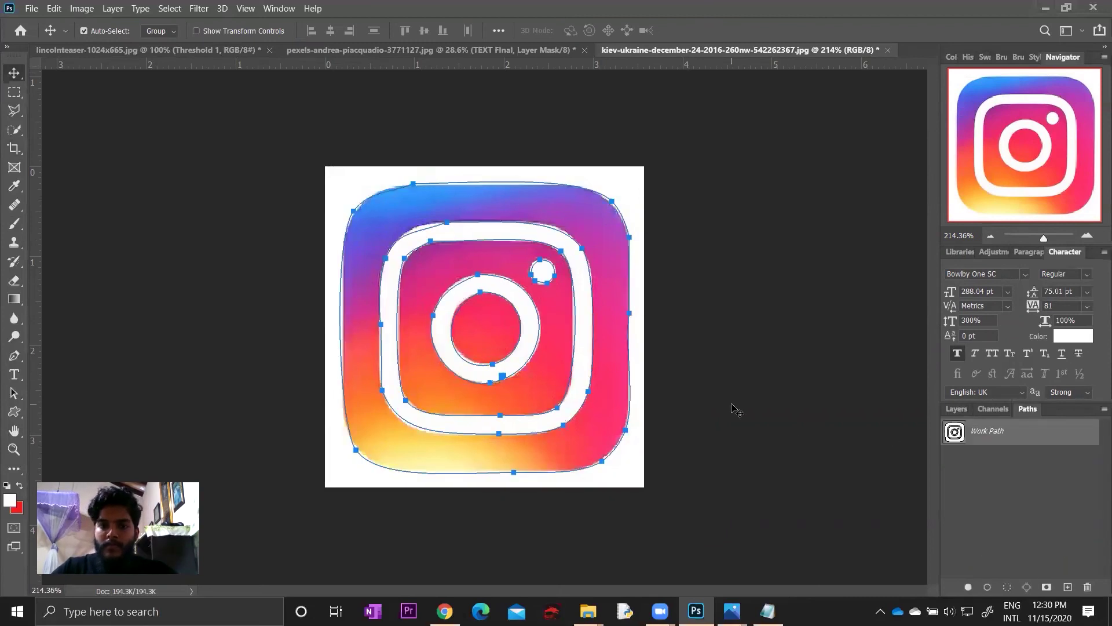
- Check the path's anchors, then define it as the InsterGram custom shape
key(ctrl+h)
key(ctrl+h)
key(ctrl+h)
key(ctrl+h)
key(p)
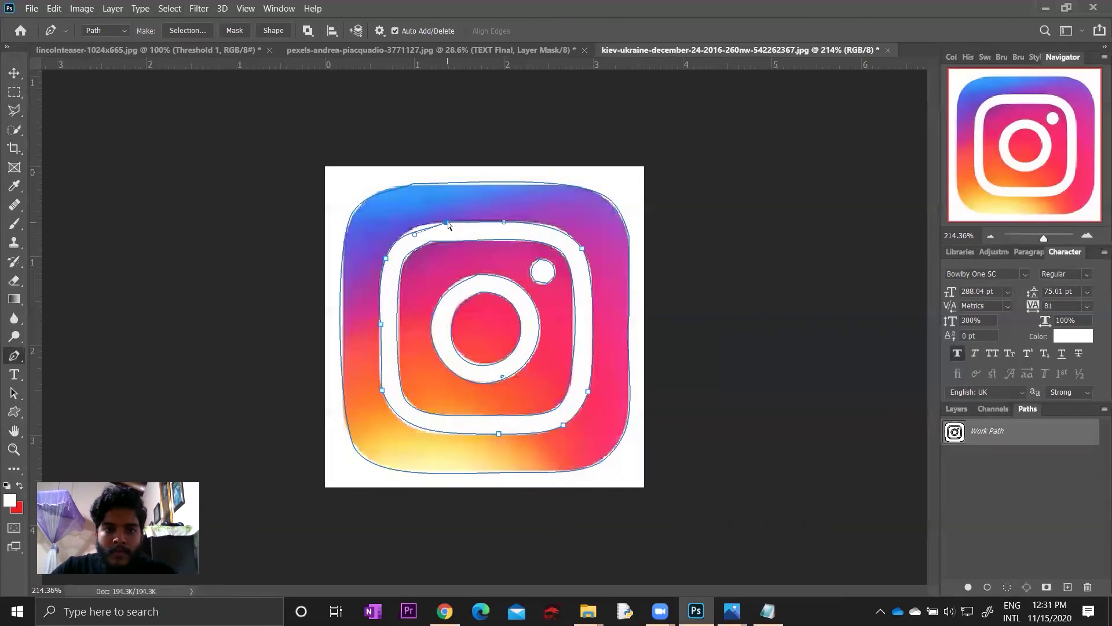
click(583, 249)
key(ctrl+z)
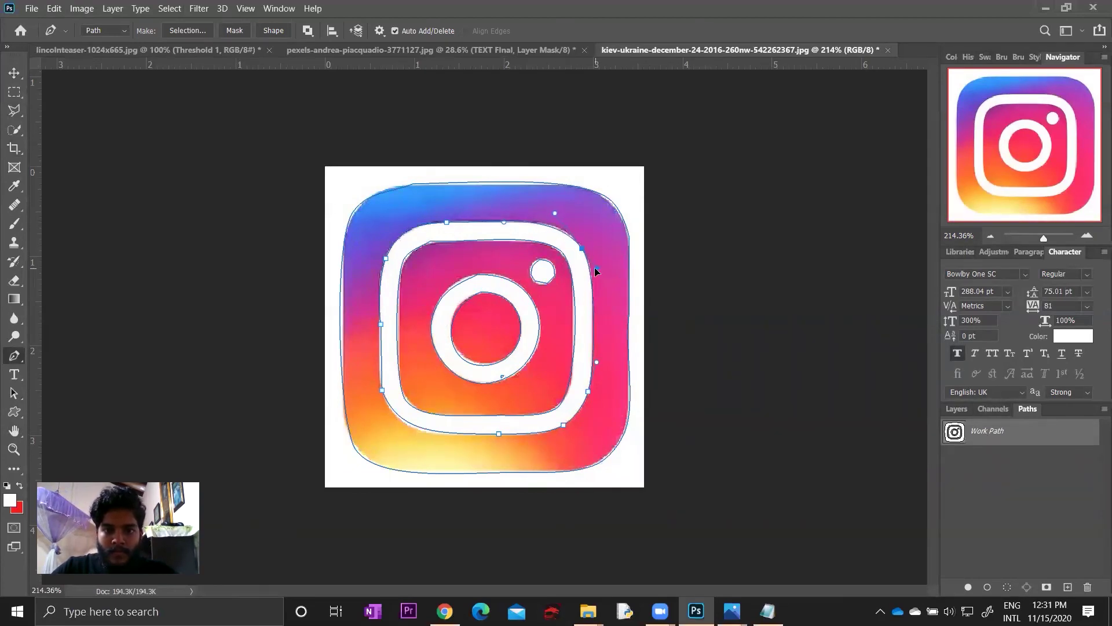
click(52, 10)
click(92, 394)
text(gram)
key(Return)
- Draw the Instagram custom shape at the portrait's upper right and tilt it with Free Transform
click(431, 49)
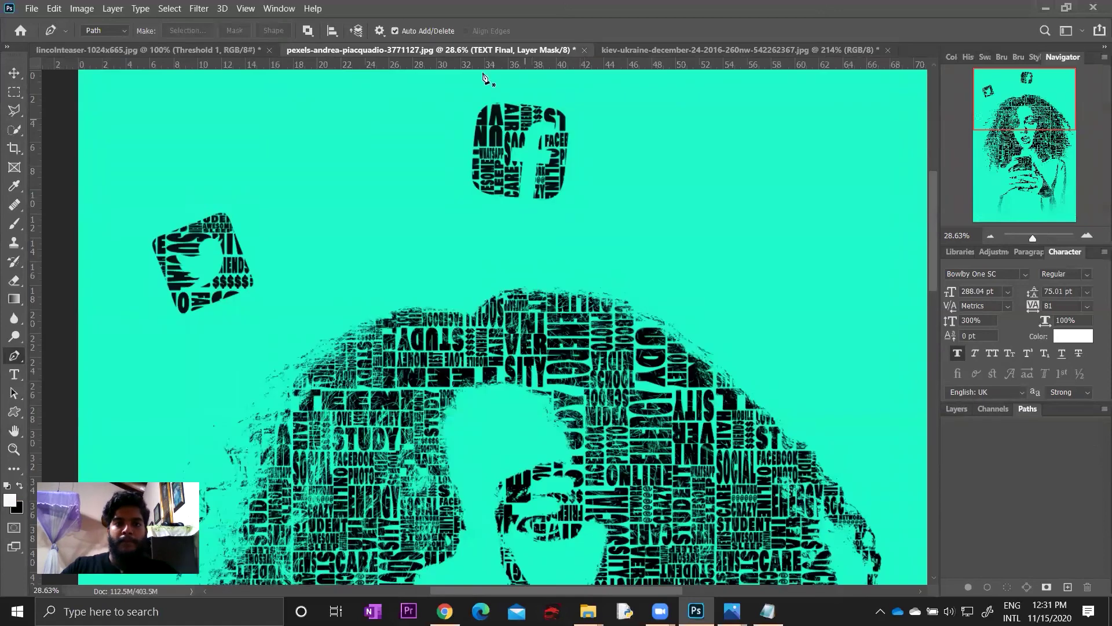
click(14, 411)
click(588, 30)
click(547, 127)
mouse_move(718, 132)
mouse_down()
mouse_move(823, 223)
mouse_move(802, 242)
mouse_up()
key(ctrl+t)
drag(797, 184, 860, 257)
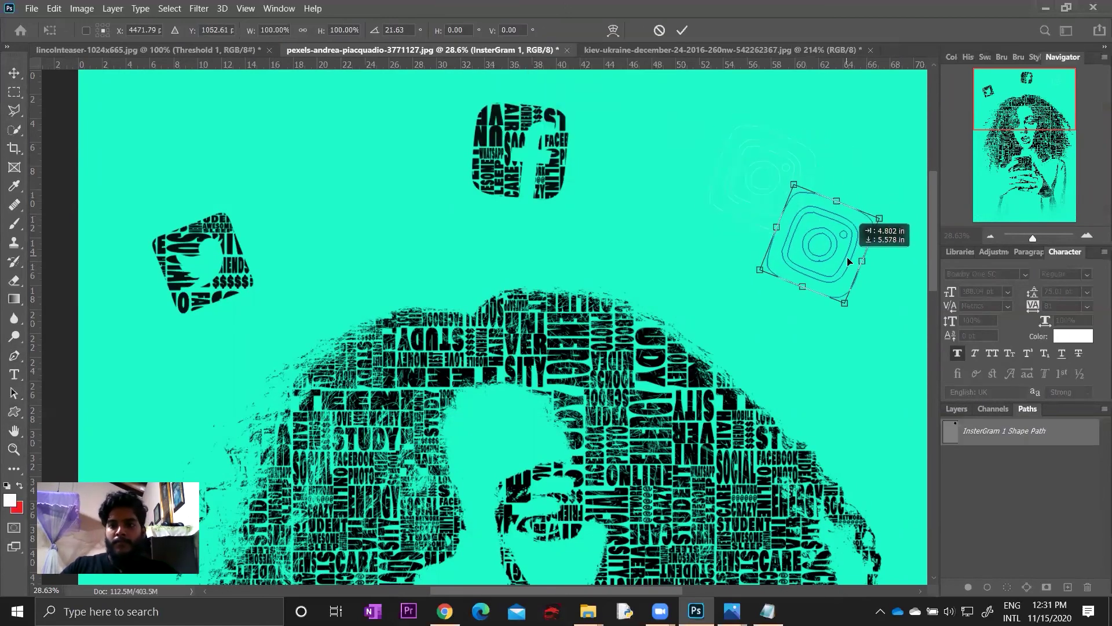
key(Return)
- Load the Instagram shape as a selection, hide its layer, and paint words in on the TEXT FInal mask
click(956, 408)
ctrl+click(976, 495)
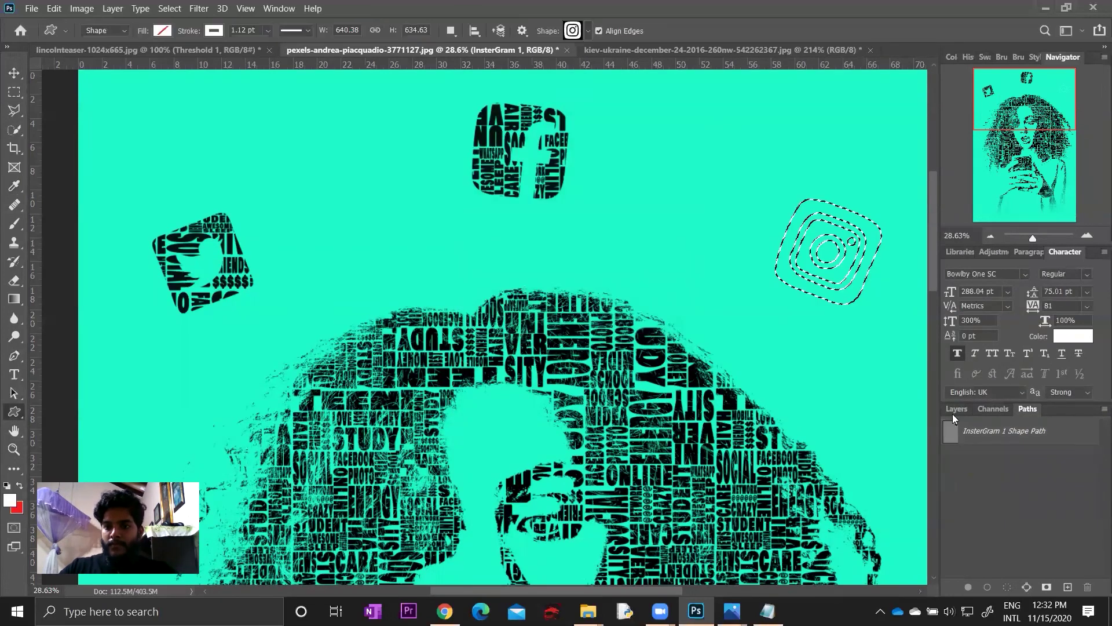
click(952, 496)
click(1031, 524)
key(b)
drag(811, 232, 846, 266)
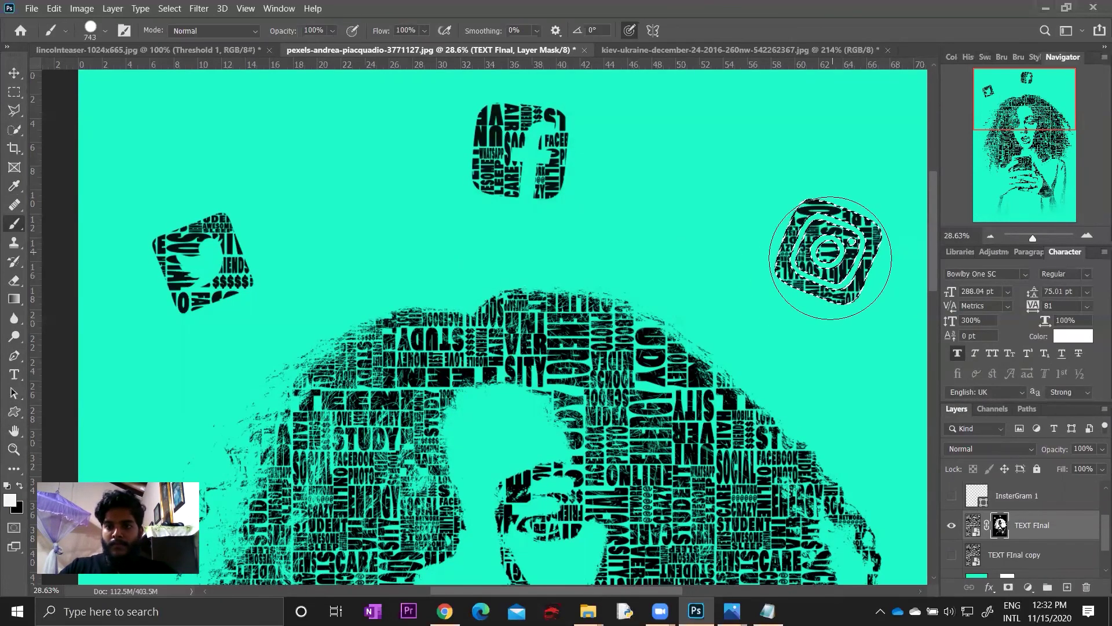
key(ctrl+d)
scroll(768, 385, down, 3)
scroll(767, 386, up, 2)
scroll(767, 386, up, 2)
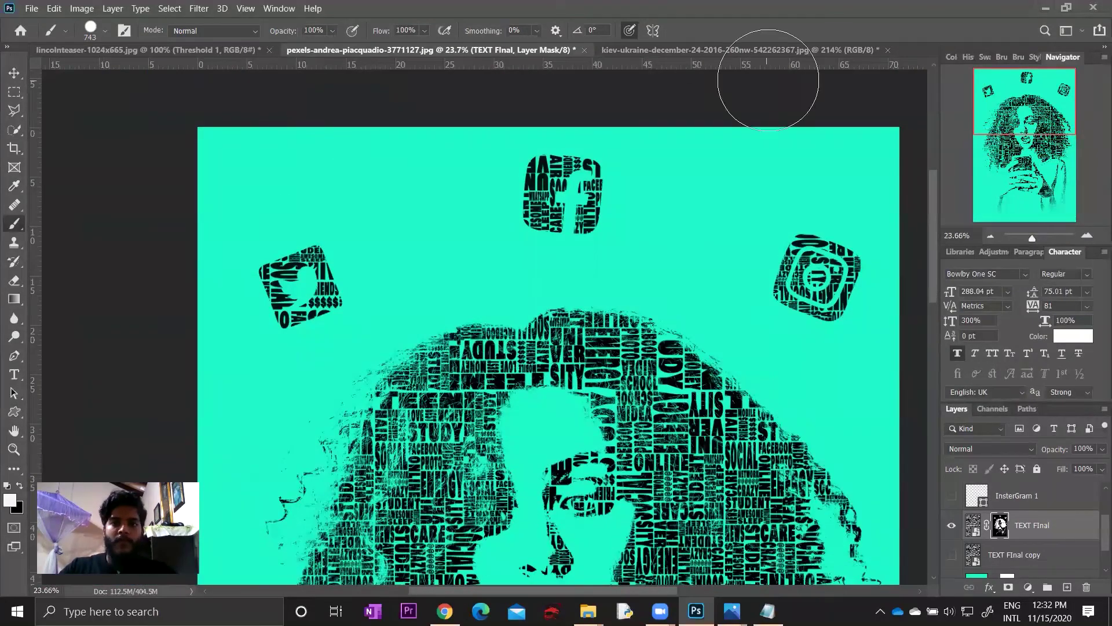
click(750, 53)
- Close the Instagram logo image without saving and open question_marks_22_550.png
click(886, 52)
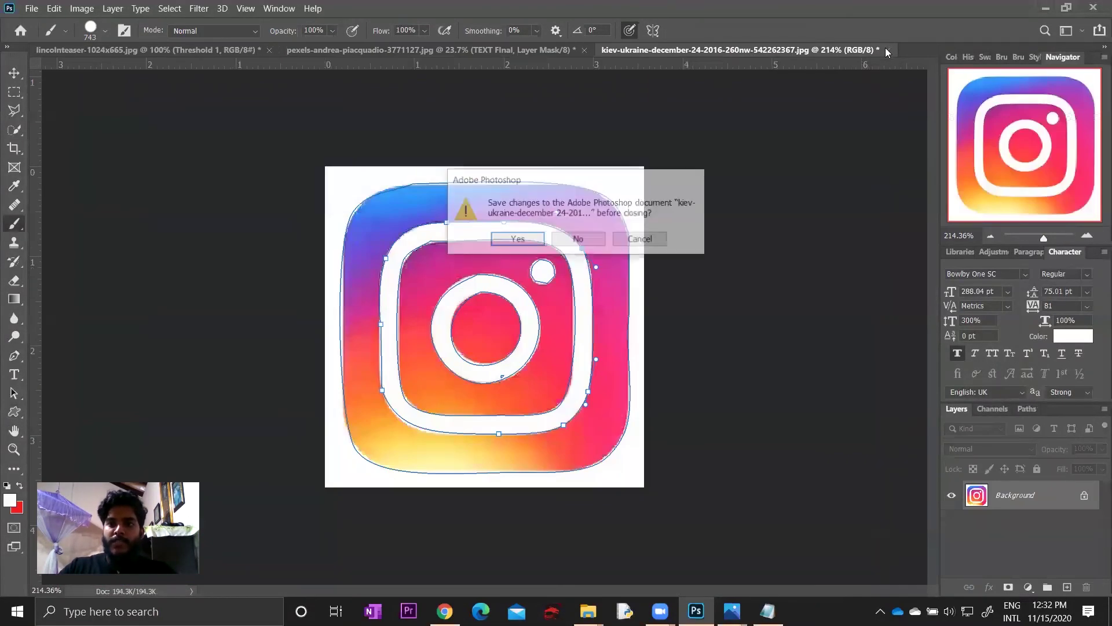
click(585, 238)
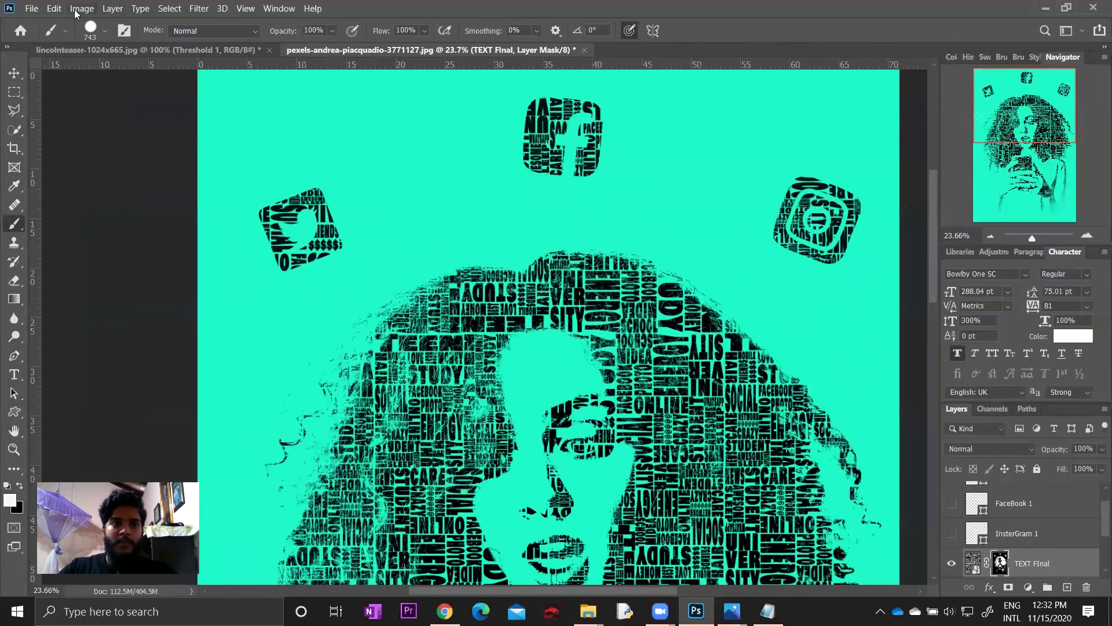
click(33, 8)
click(41, 35)
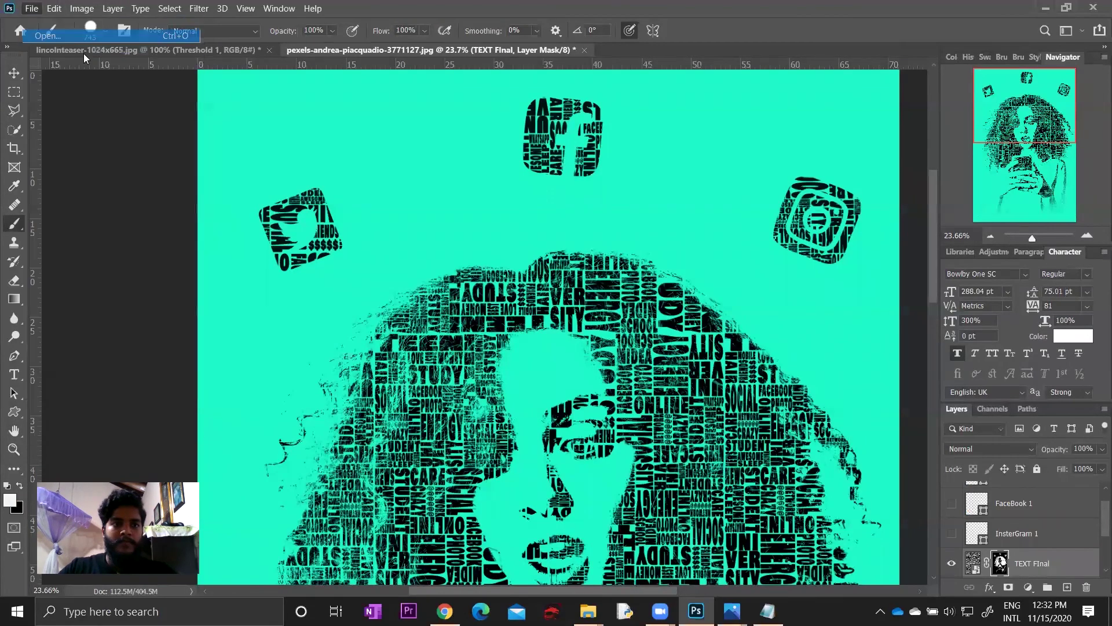
click(259, 249)
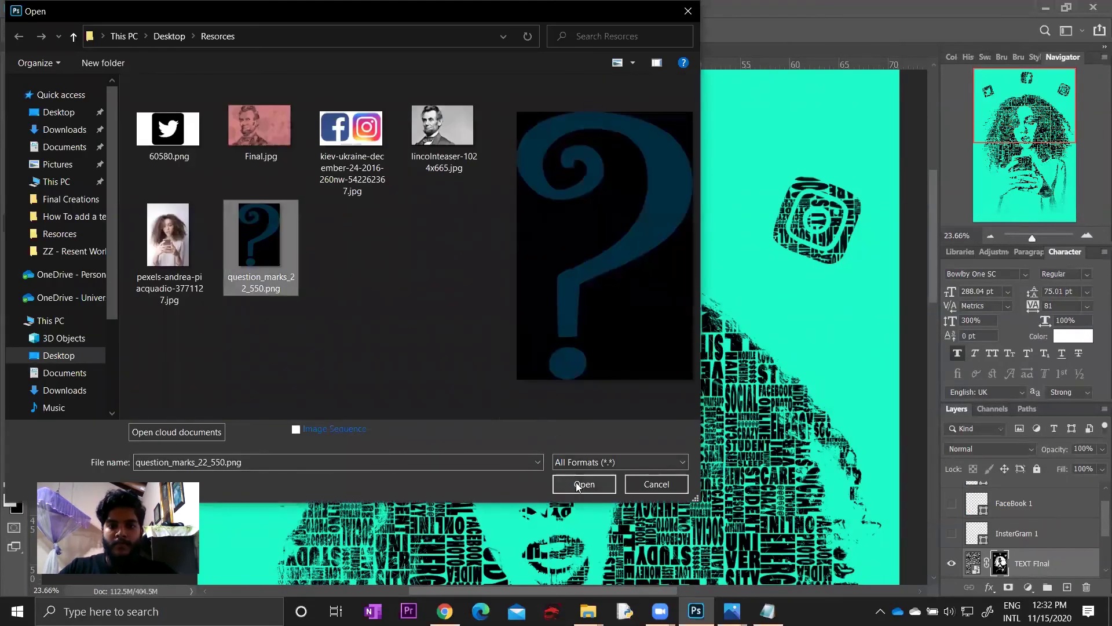
click(583, 484)
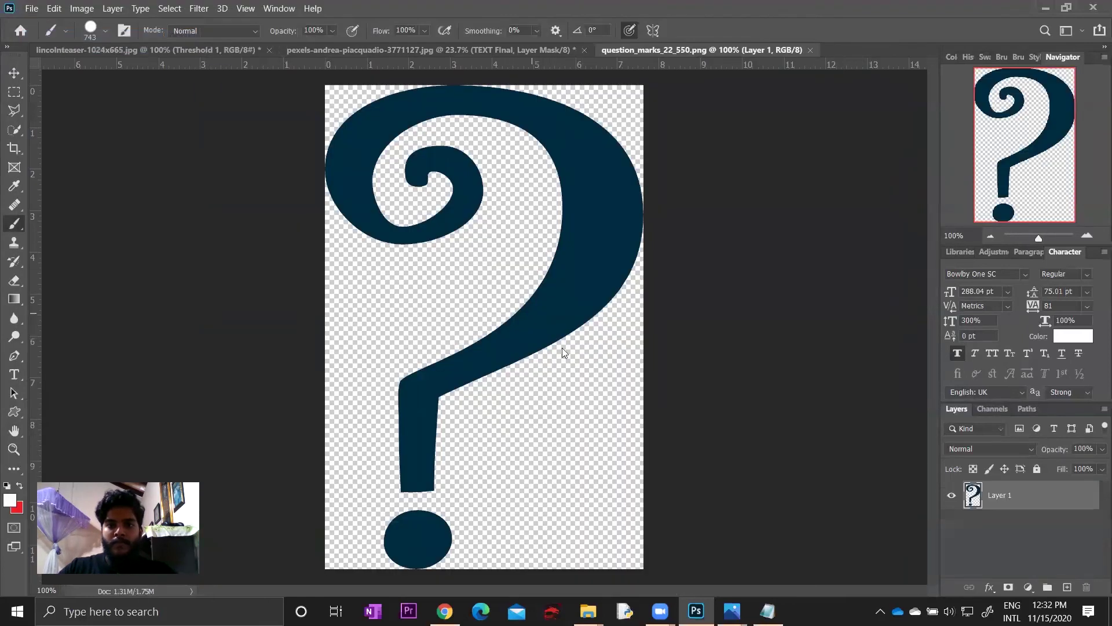
- Load the question-mark shape as a selection and toggle its layer's visibility
key(ctrl+alt+2)
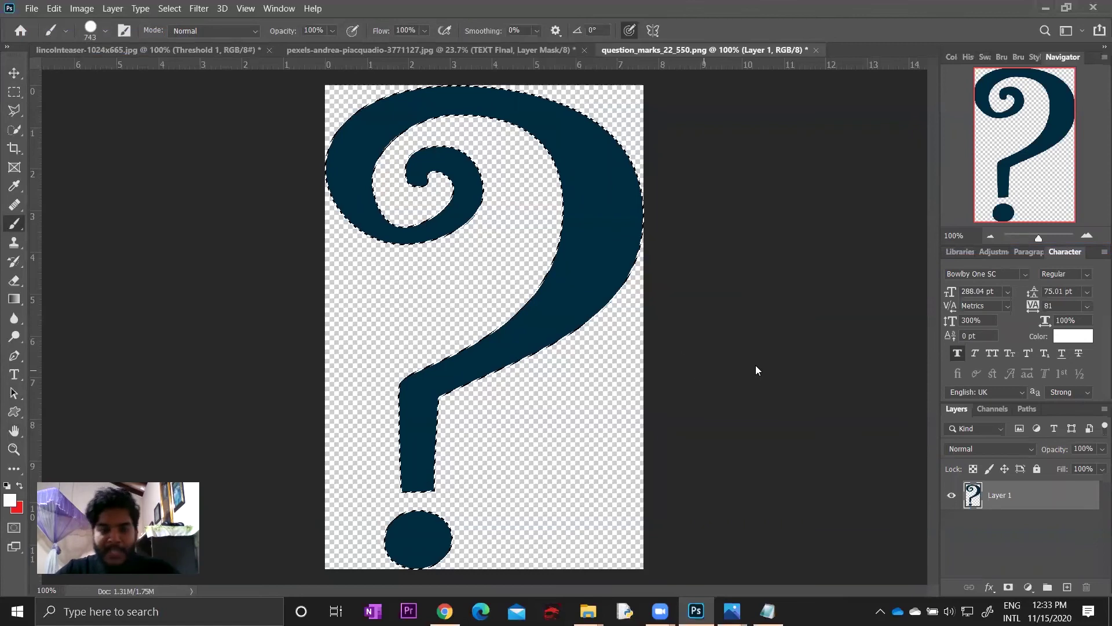
drag(631, 348, 520, 378)
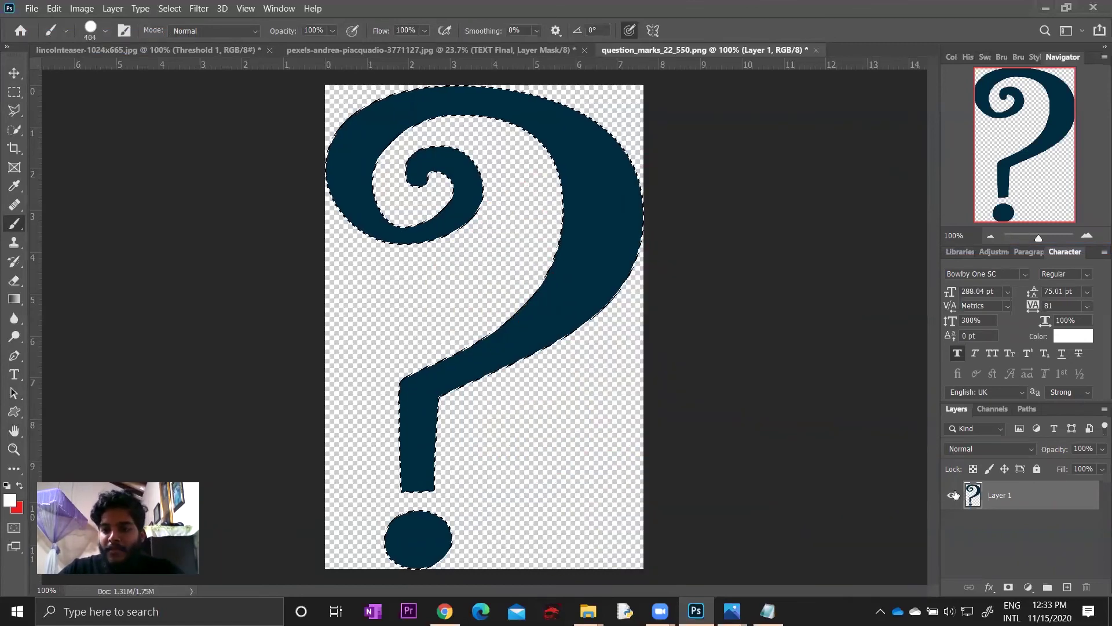
click(952, 495)
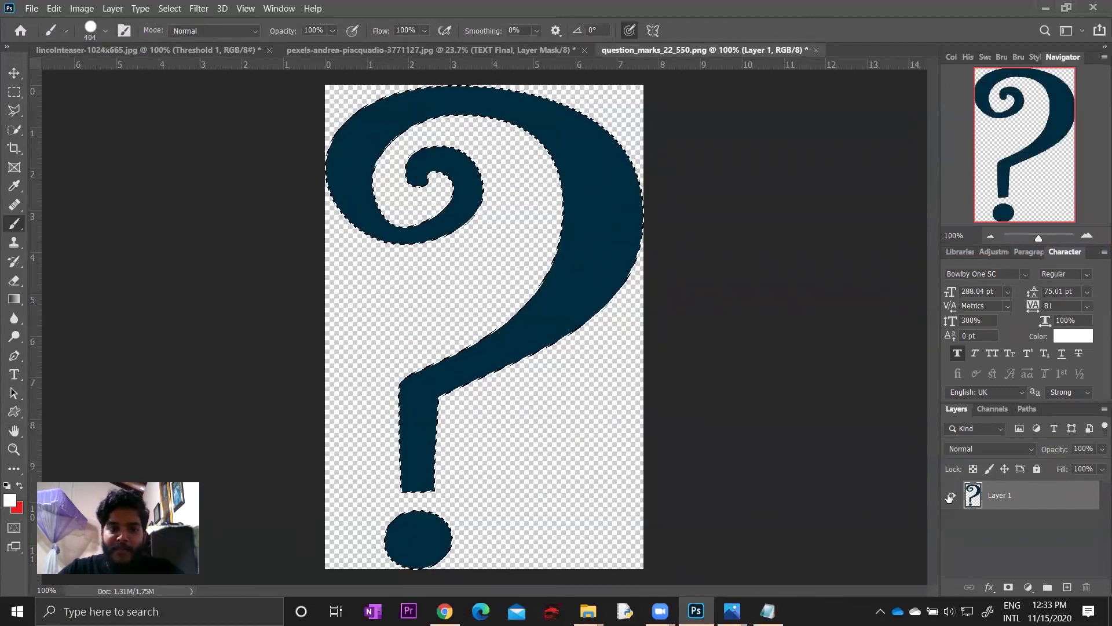
click(950, 497)
click(950, 496)
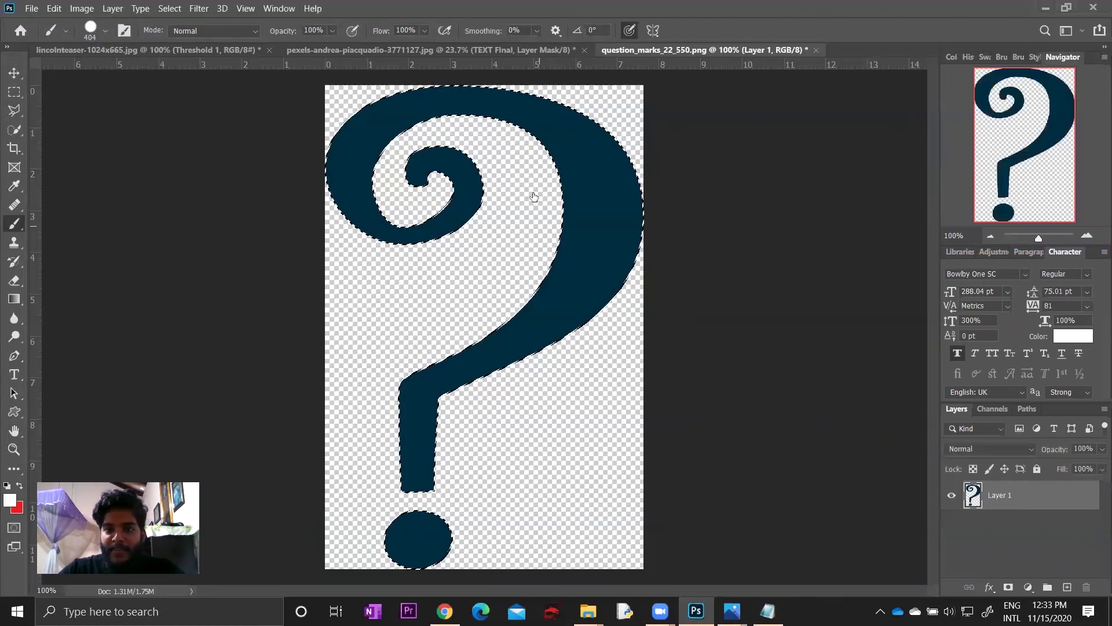
click(951, 495)
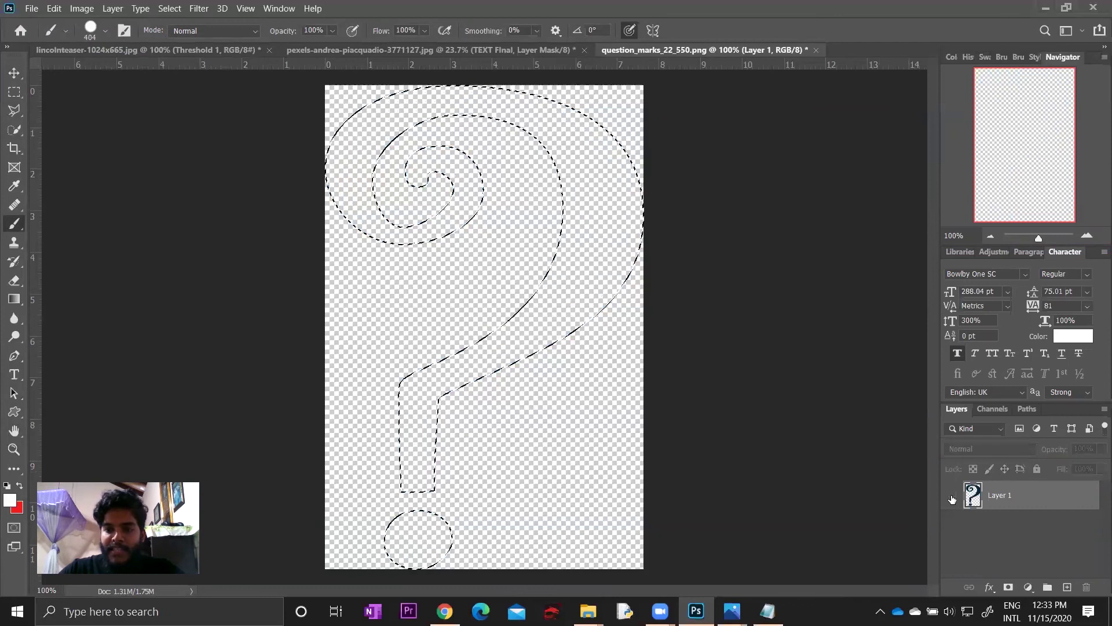
right_click(969, 497)
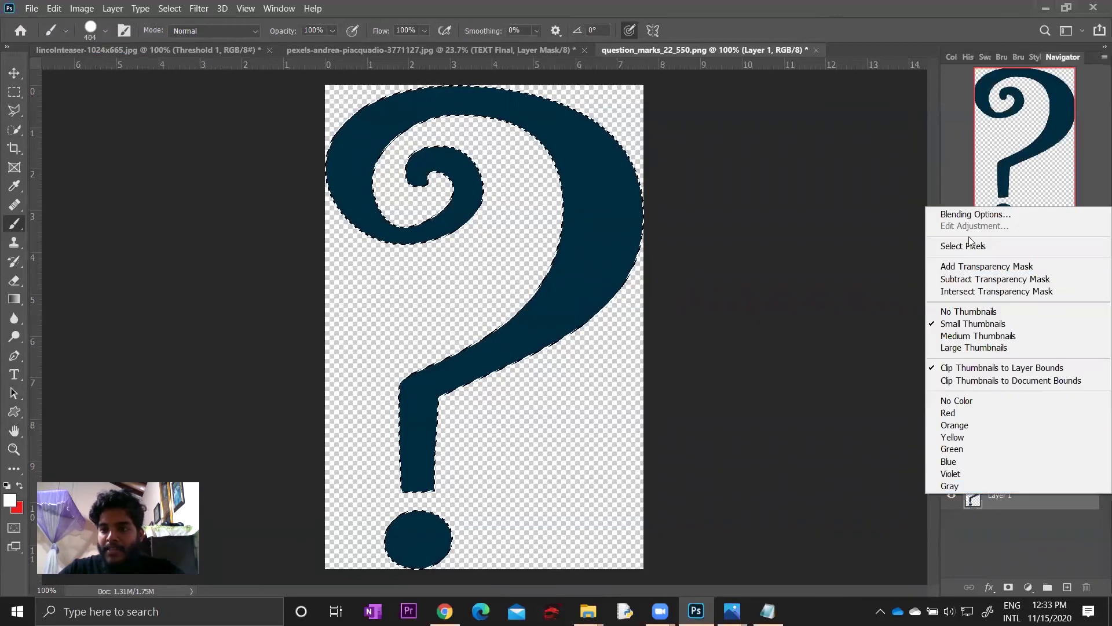
click(956, 545)
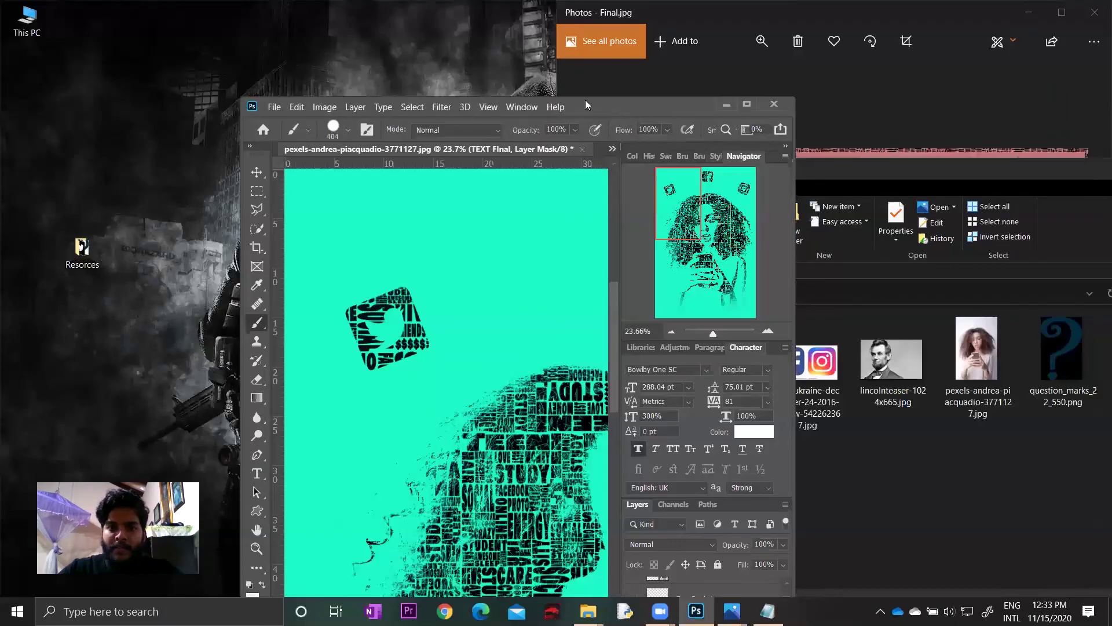
- Drag question_marks_22_550.png into the portrait, then shrink, tilt and position it above the head
drag(1065, 326, 352, 215)
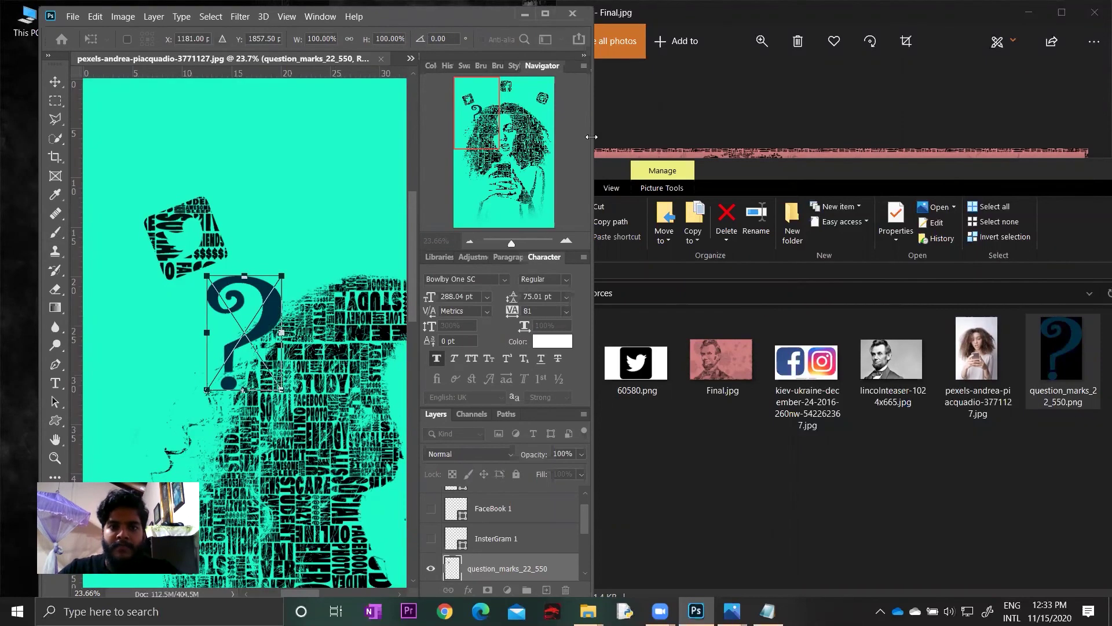
drag(243, 330, 328, 172)
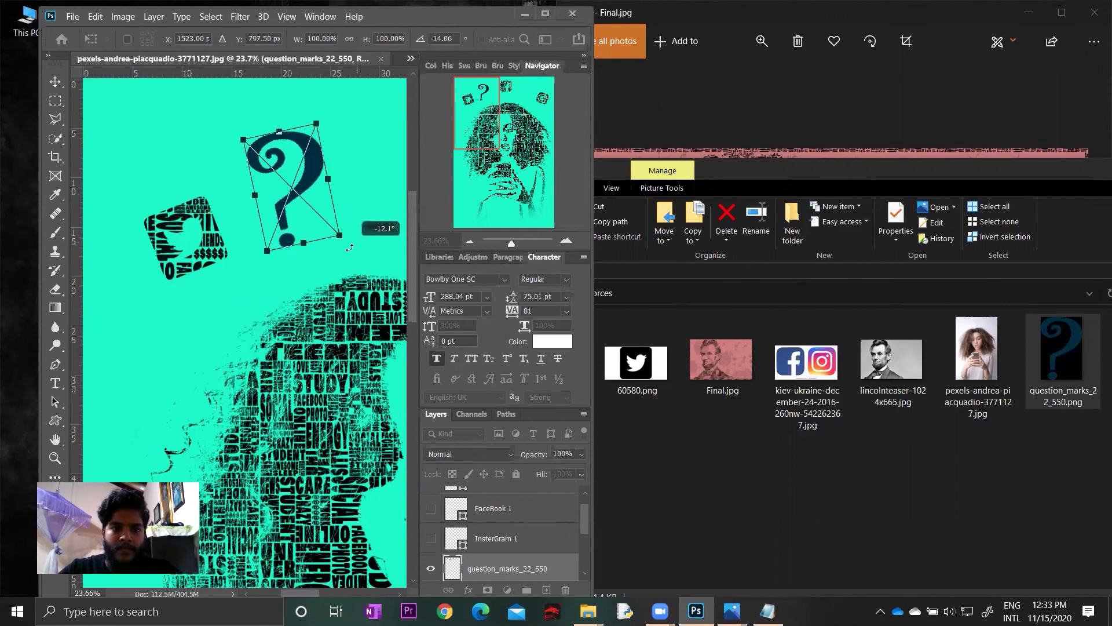
double_click(438, 16)
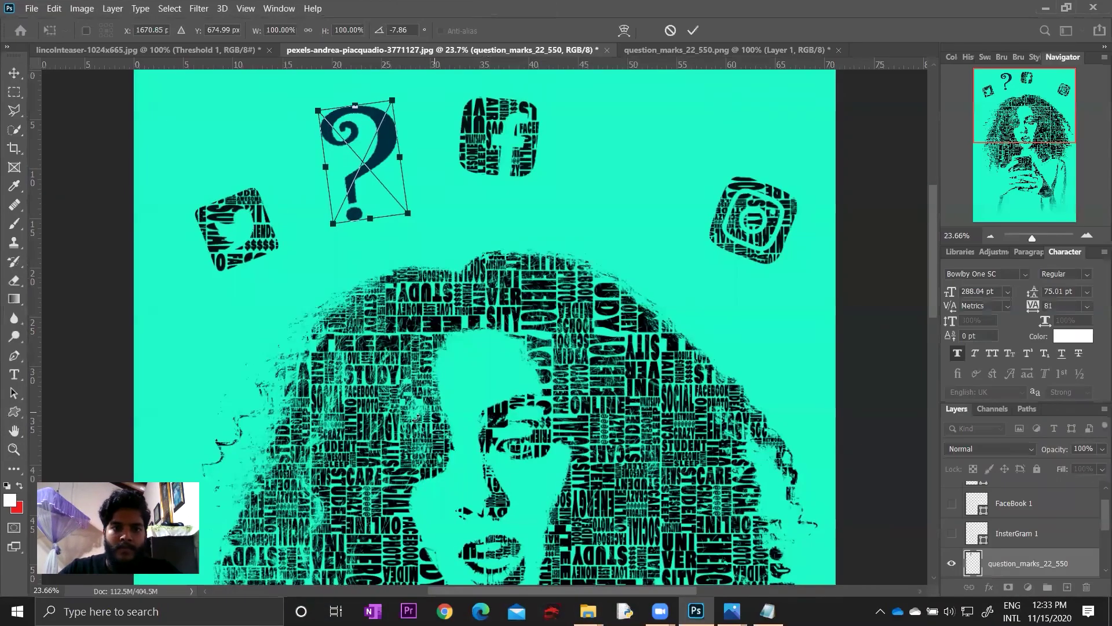
mouse_move(410, 211)
mouse_down()
mouse_move(379, 177)
mouse_move(396, 179)
mouse_up()
drag(361, 142, 390, 201)
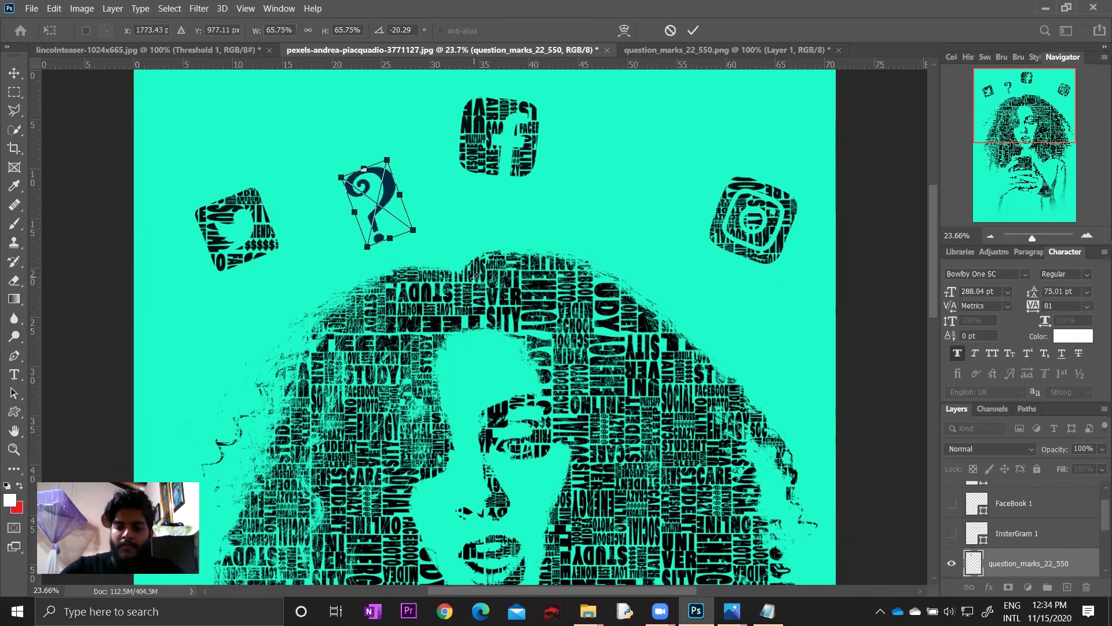
key(Return)
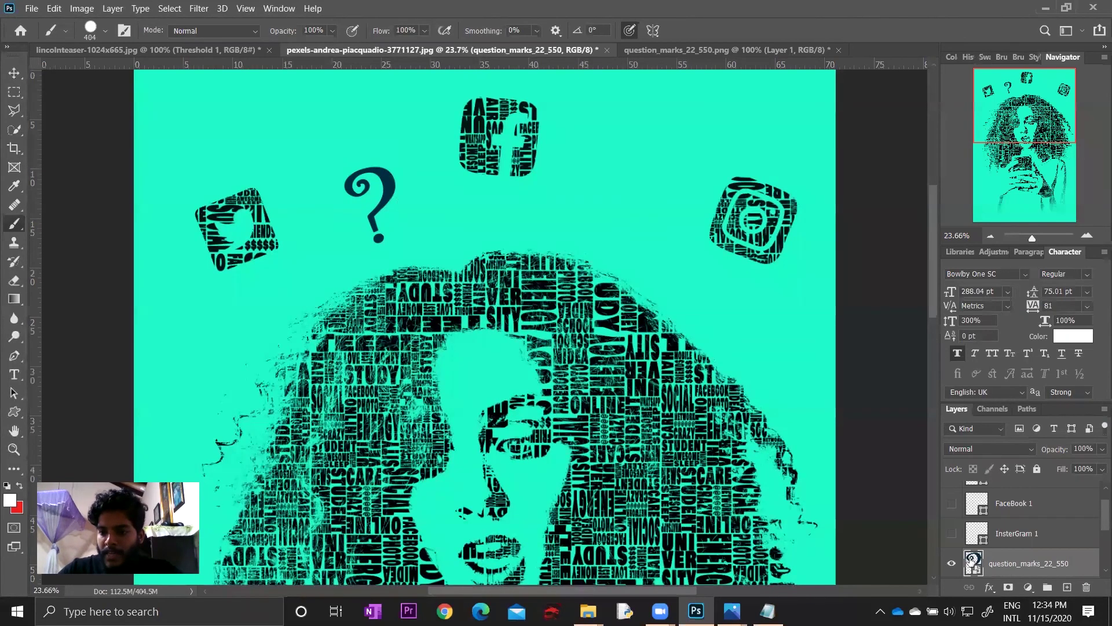
- Load the question mark as a selection and paint text into it on the TEXT FInal mask
right_click(973, 561)
click(949, 306)
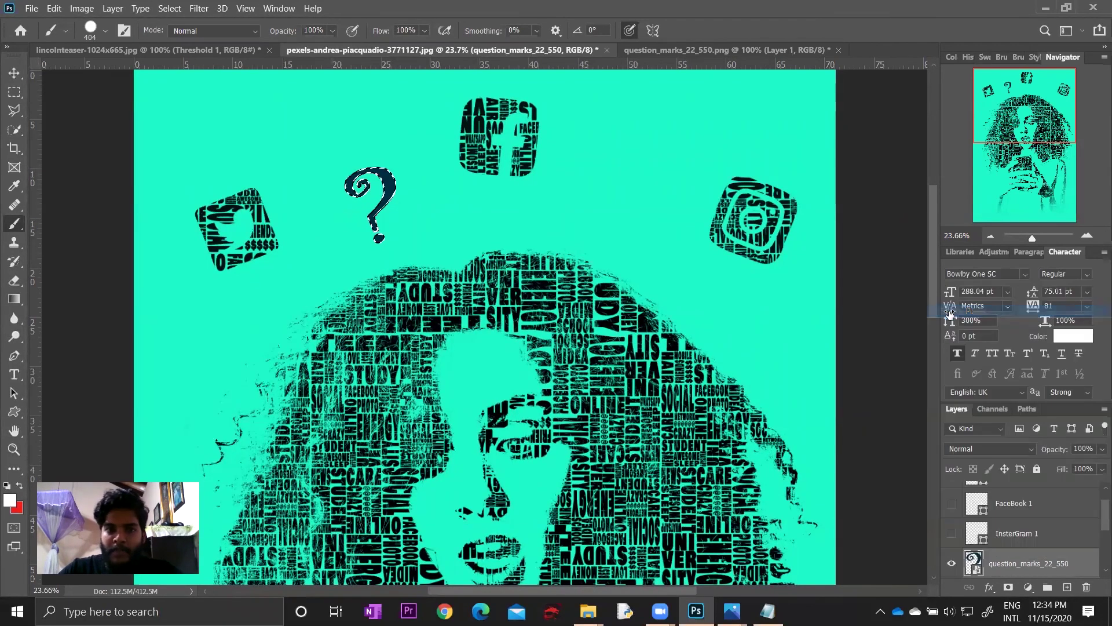
click(952, 563)
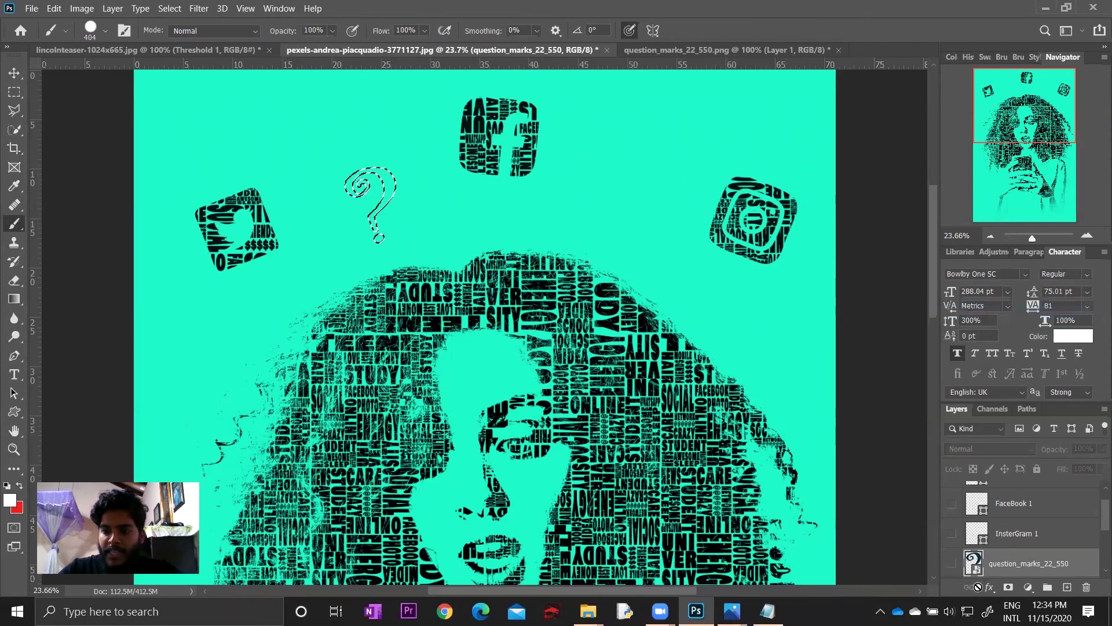
scroll(1020, 533, down, 1)
scroll(1020, 533, down, 1)
click(1000, 533)
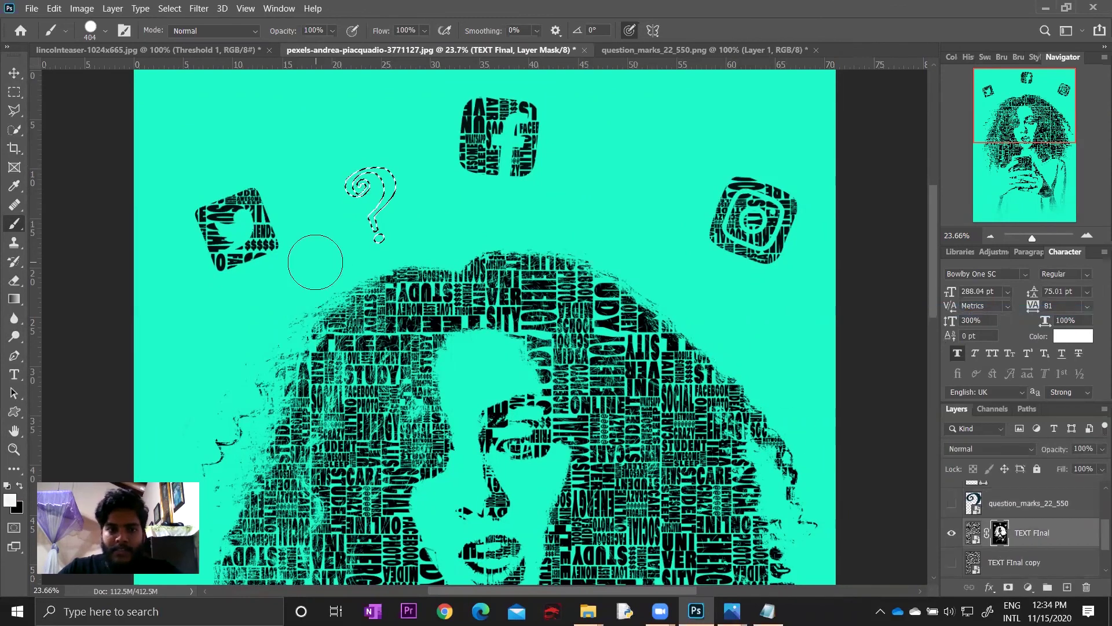
drag(356, 216, 377, 231)
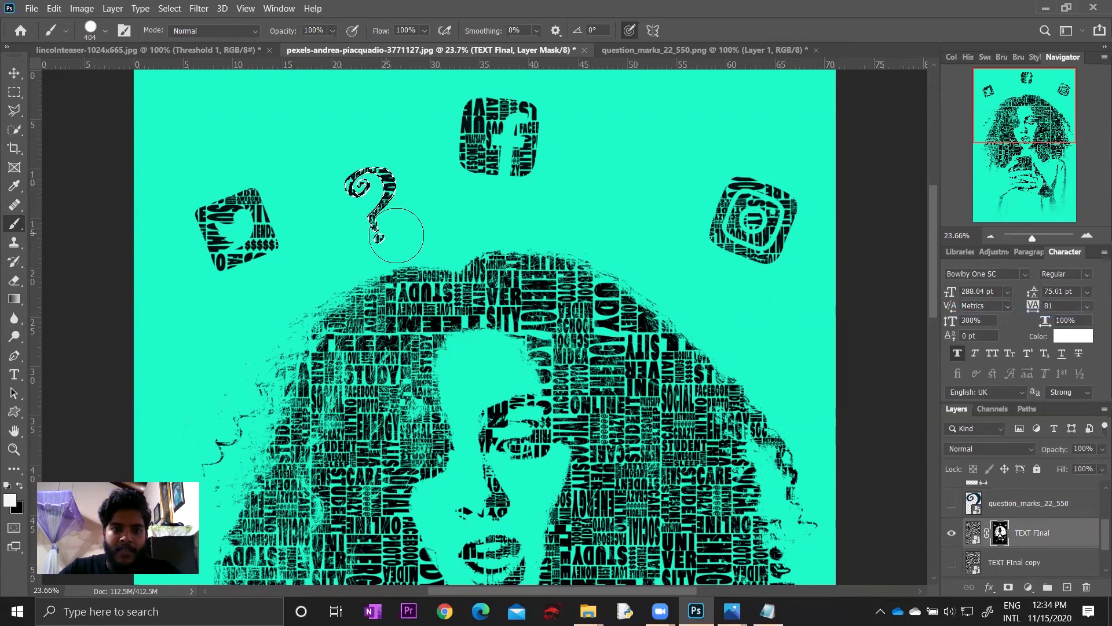
key(ctrl+d)
- Move the question_marks layer above the head and tilt it slightly
click(1020, 515)
click(951, 533)
key(v)
drag(371, 206, 635, 203)
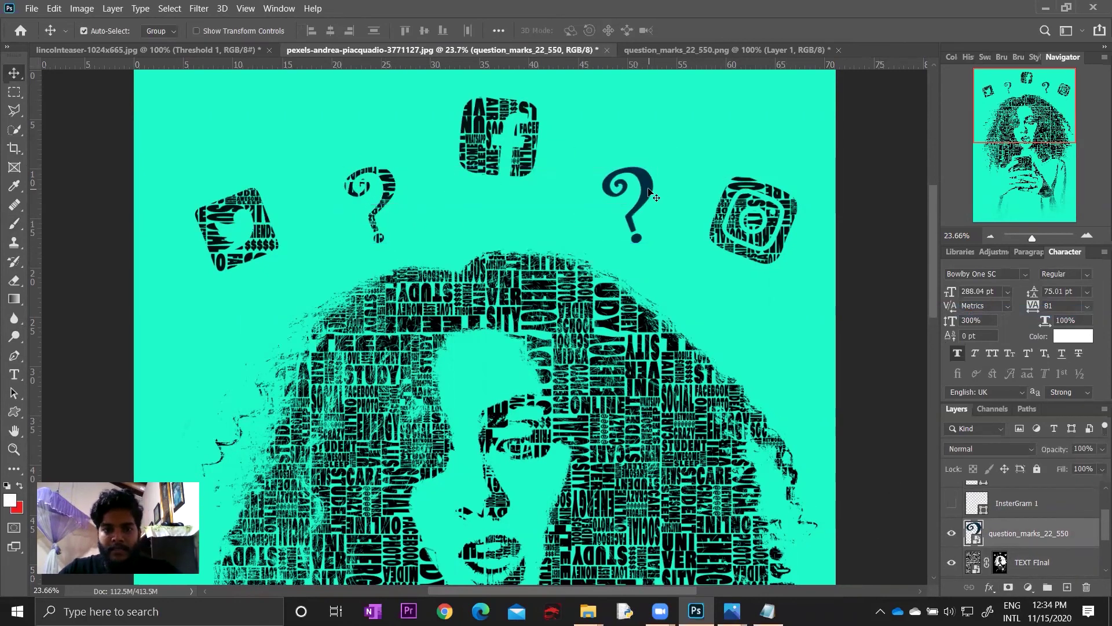
key(ctrl+t)
drag(678, 258, 670, 274)
key(Return)
- Paint text into the question mark above the head through the TEXT FInal mask
right_click(973, 533)
click(984, 282)
click(951, 533)
click(1001, 562)
key(b)
drag(637, 180, 622, 235)
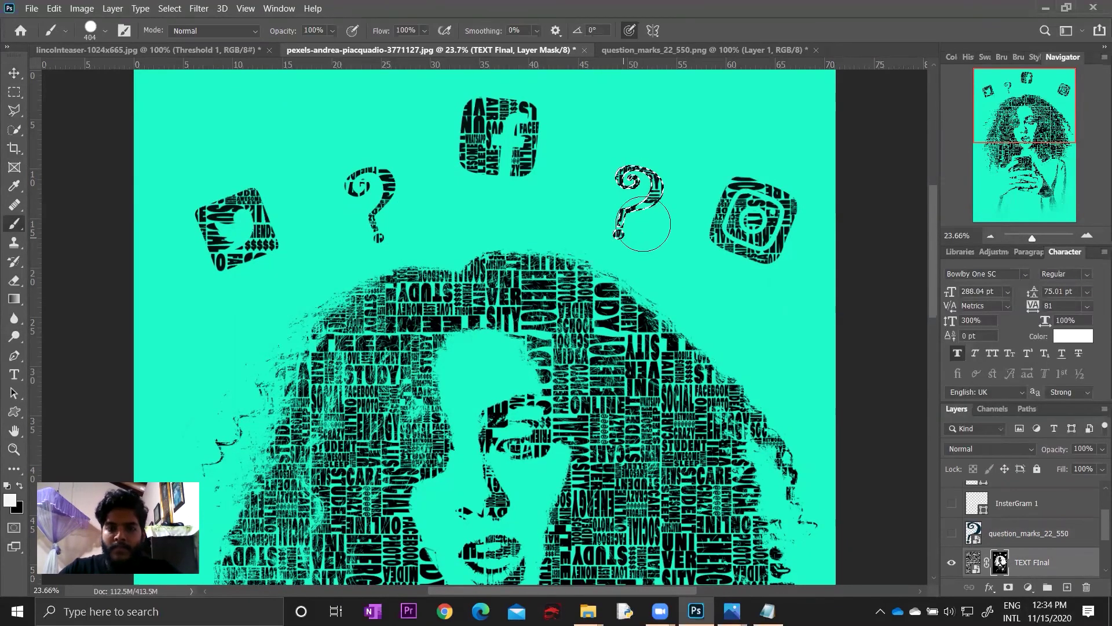
scroll(747, 426, down, 2)
- Move the question mark beside the hair on the left and rotate it
click(952, 533)
click(1019, 533)
key(v)
drag(637, 122, 173, 312)
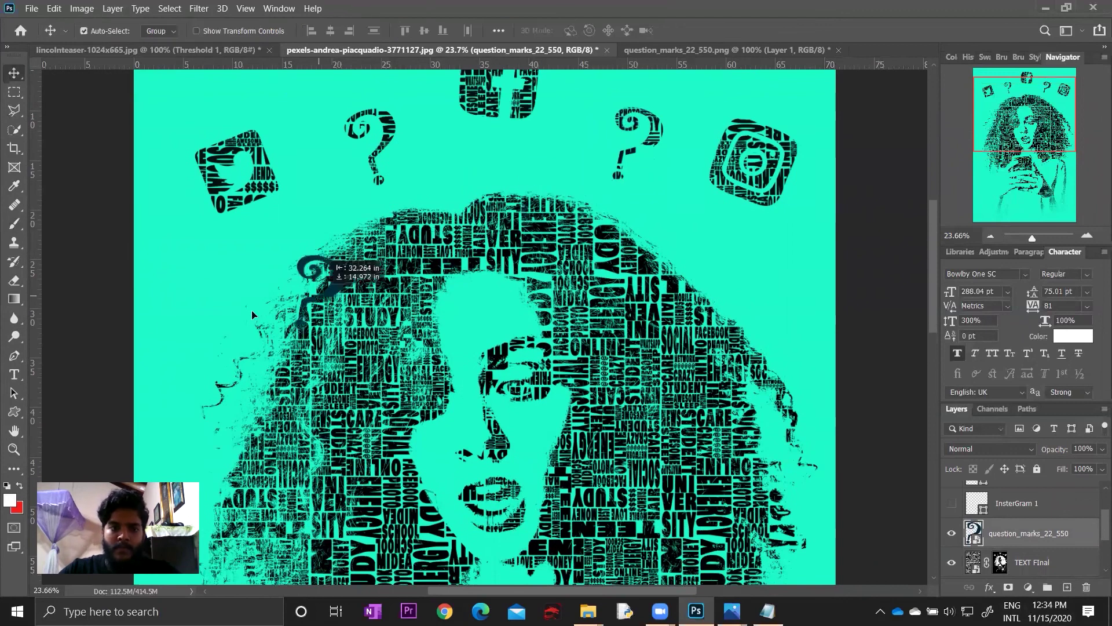
key(ctrl+t)
drag(227, 352, 197, 347)
key(Return)
- Fill the left-side question mark with text by painting white on the mask
right_click(973, 533)
click(963, 284)
click(1001, 562)
key(b)
drag(186, 310, 237, 376)
scroll(301, 382, down, 2)
- Move the question mark to the right of the head and rotate it
click(1019, 533)
key(v)
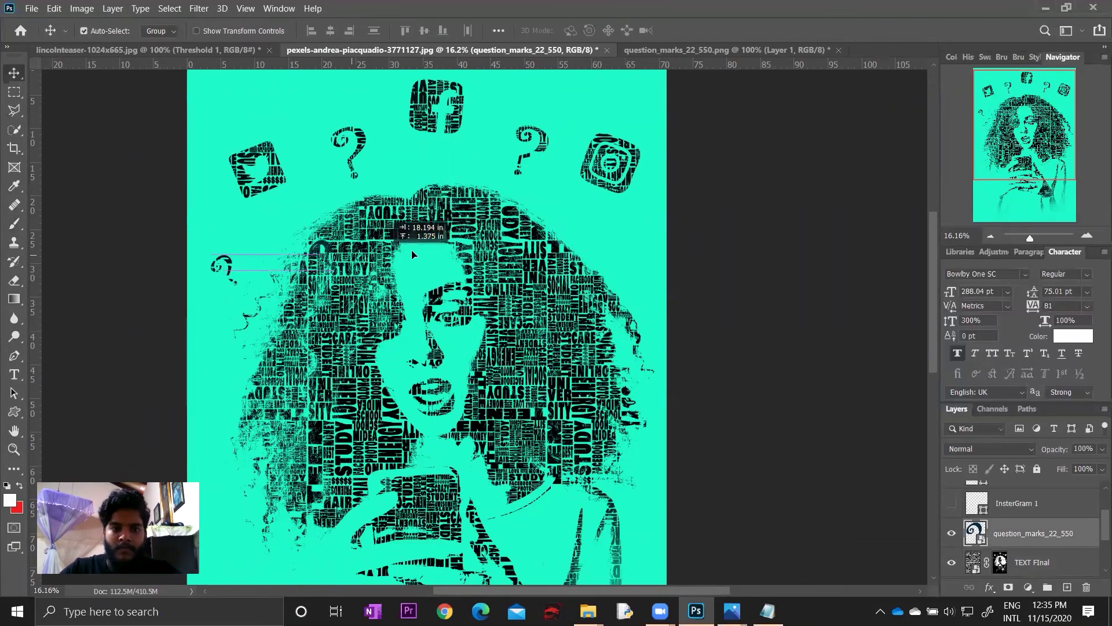
drag(249, 269, 672, 229)
key(ctrl+t)
drag(657, 276, 666, 285)
key(Return)
- Hide the question_marks layer and target the TEXT FInal mask with the Brush
right_click(977, 533)
key(Escape)
click(952, 533)
click(1000, 562)
key(b)
scroll(672, 341, down, 2)
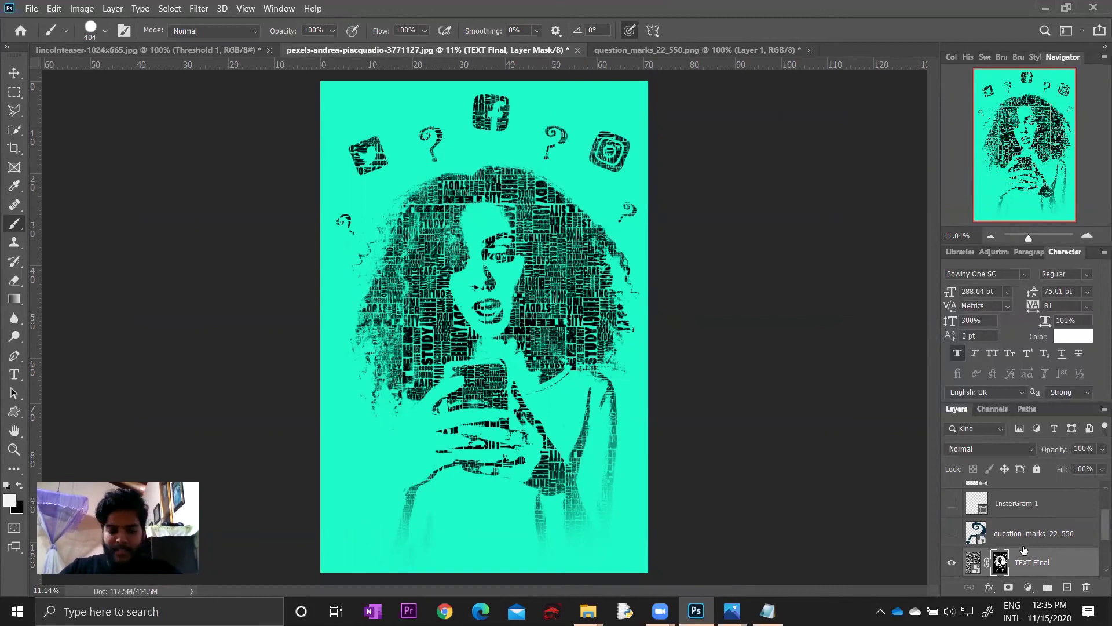
- Group Twitter 1, FaceBook 1 and InterGram 1 with Ctrl+G and name the group Junk
key(v)
click(1026, 545)
right_click(1026, 545)
click(1059, 530)
scroll(1046, 526, up, 2)
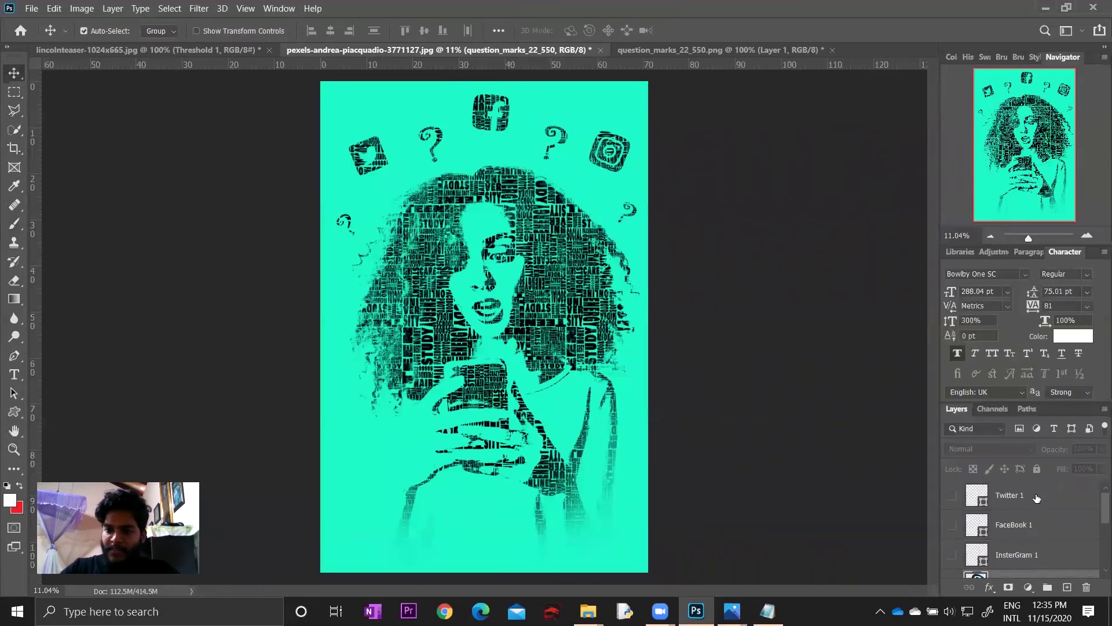
shift+click(1036, 498)
key(ctrl+g)
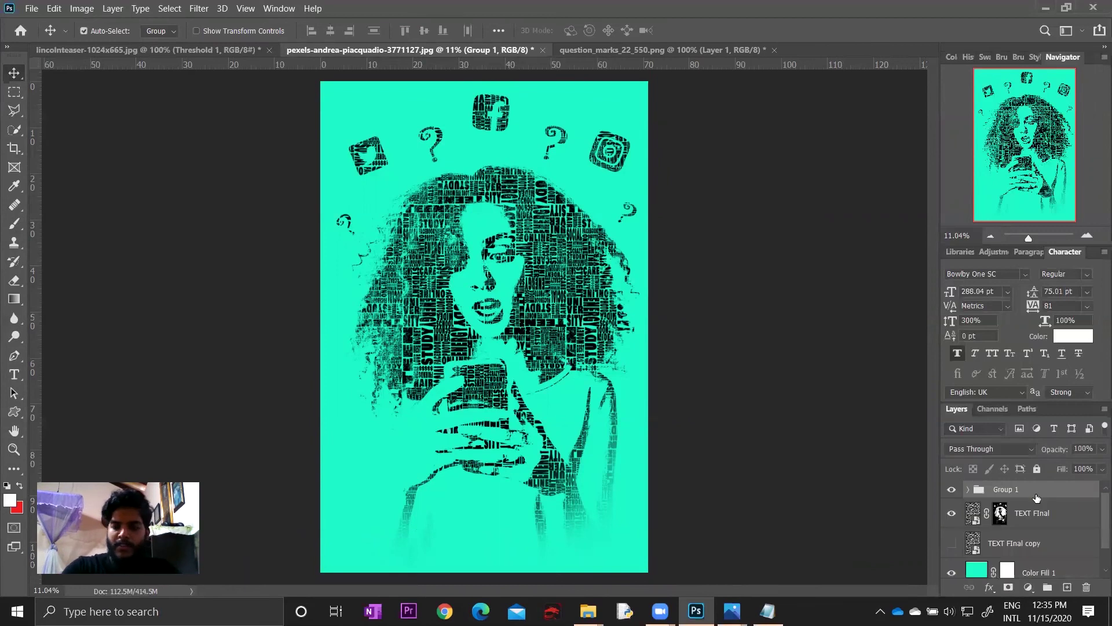
double_click(1004, 490)
text(Junk)
key(Return)
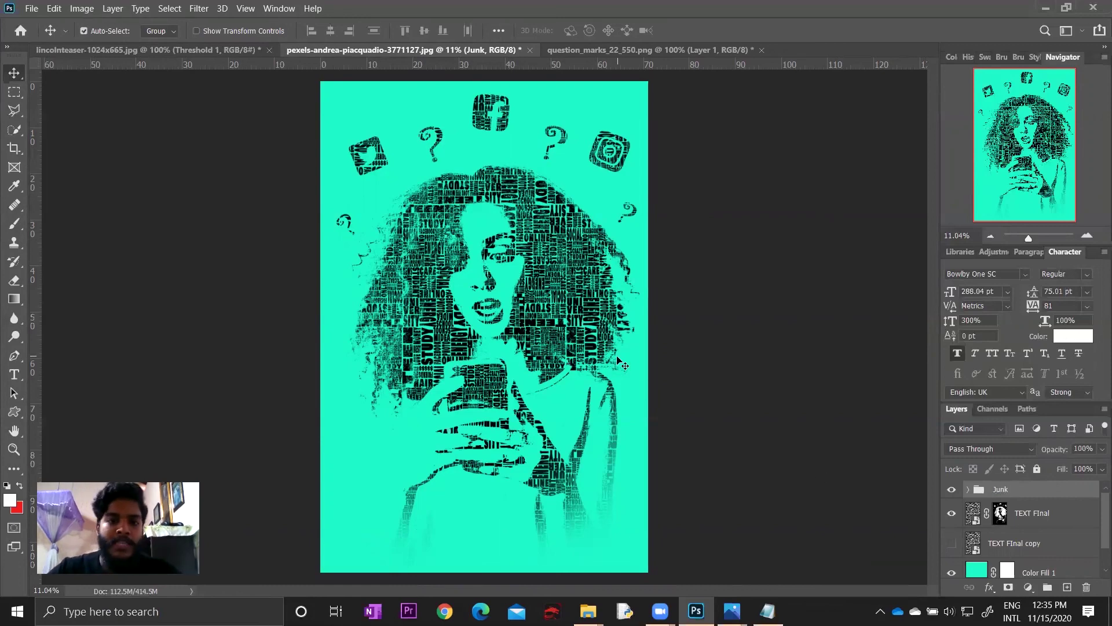
- Scroll through the Layers panel to review the layer stack
scroll(475, 307, up, 5)
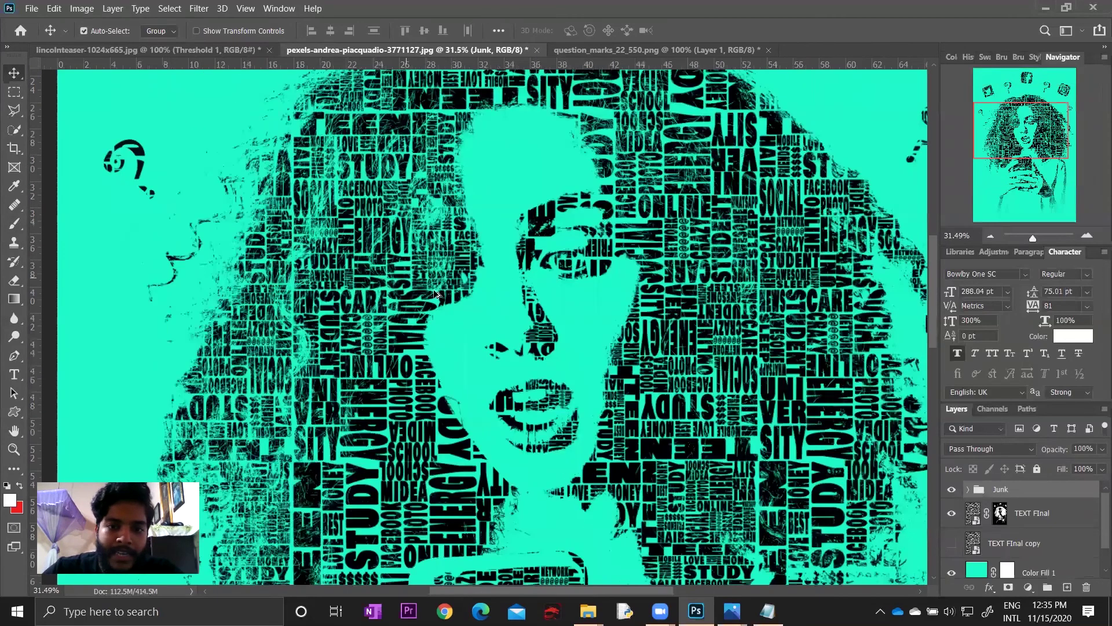
scroll(436, 294, up, 2)
scroll(458, 299, down, 4)
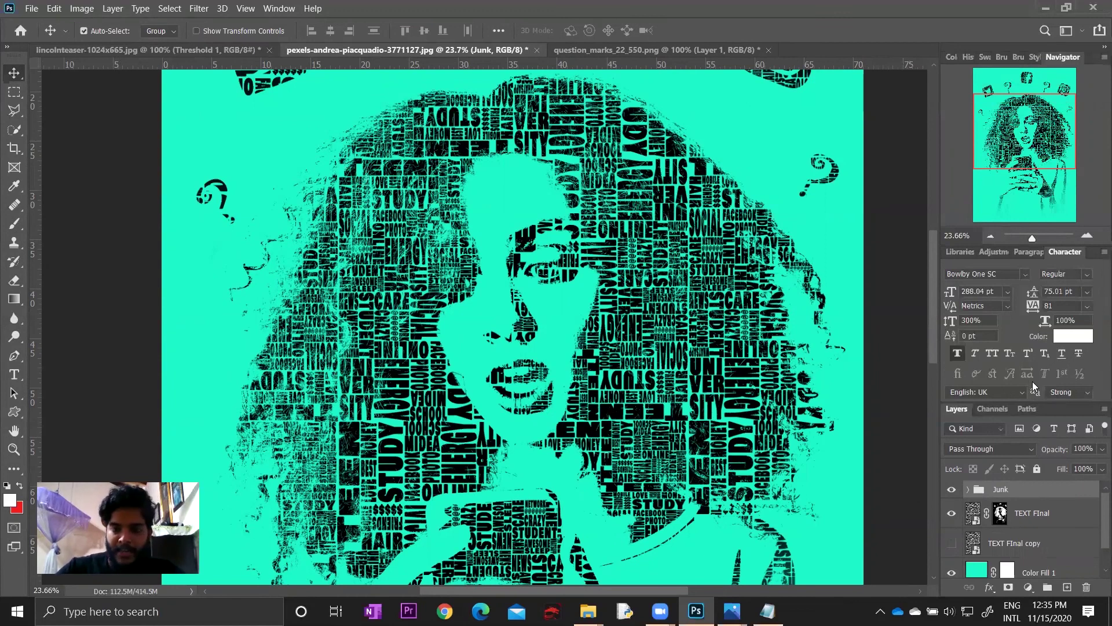
scroll(597, 408, down, 1)
scroll(597, 408, down, 1)
scroll(596, 409, down, 1)
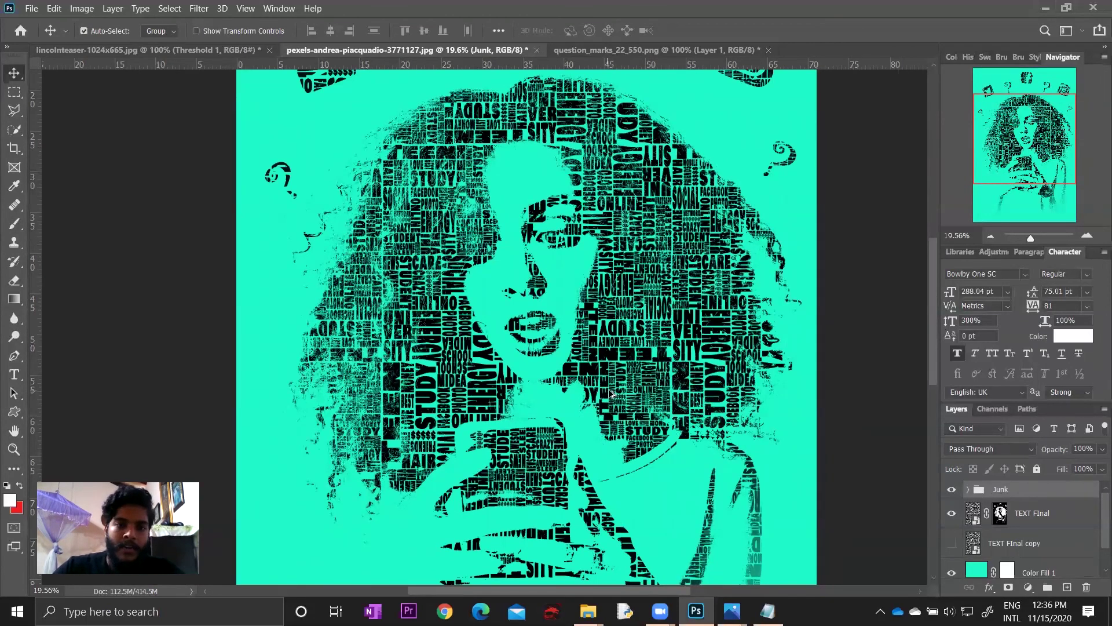
scroll(623, 385, down, 2)
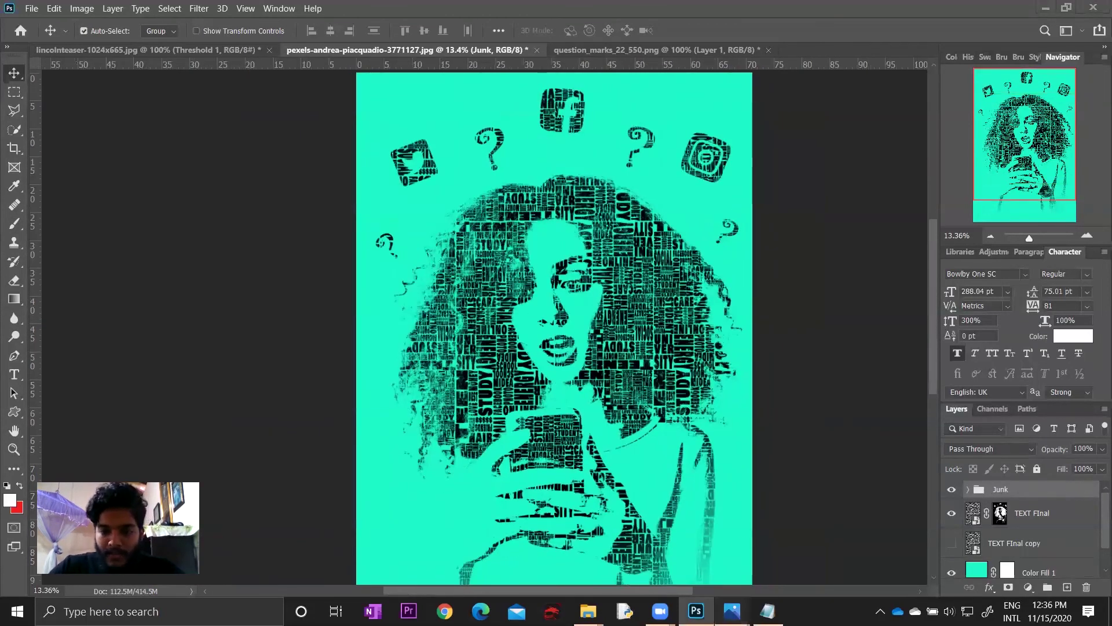
- View Plain Creation.jpg zoomed on the face, snapped to the right half beside Photoshop
mouse_move(731, 611)
click(814, 527)
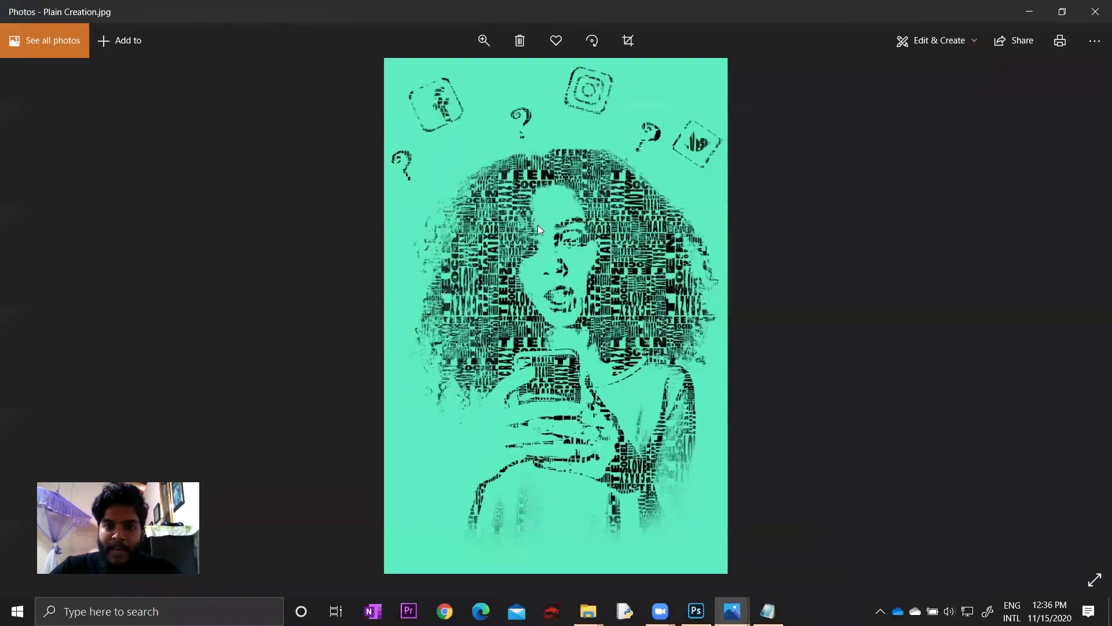
scroll(572, 242, up, 3)
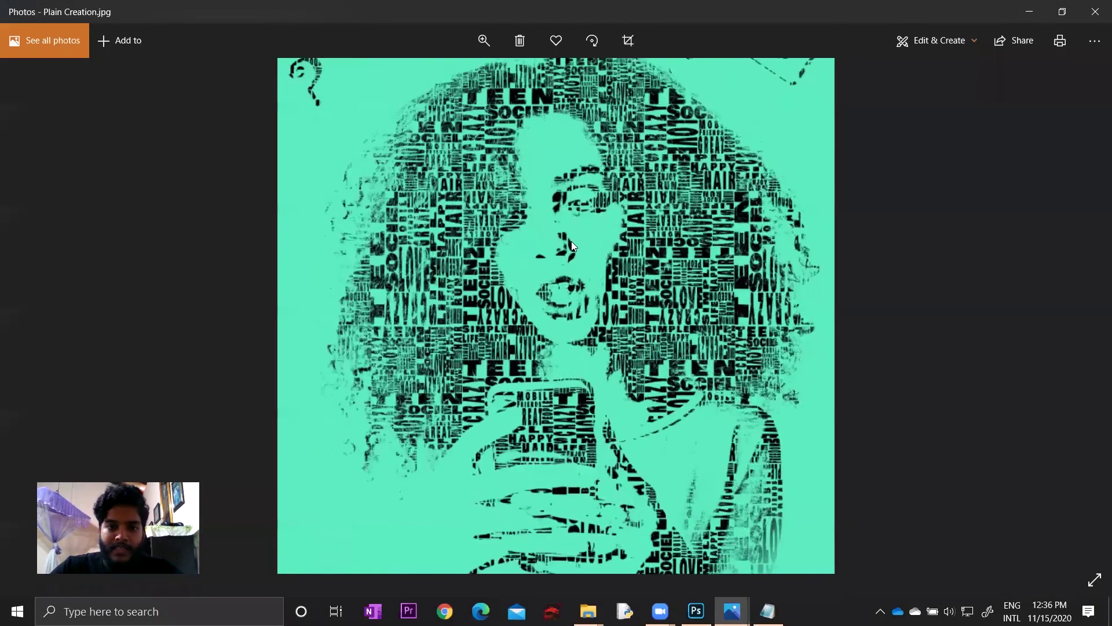
drag(550, 168, 557, 237)
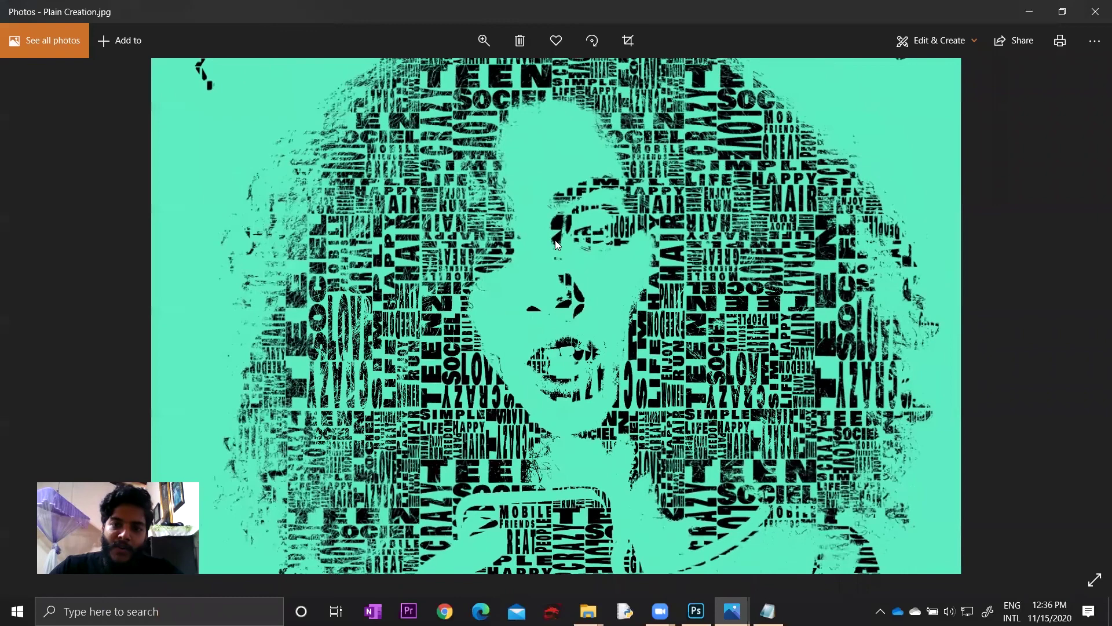
scroll(558, 239, down, 2)
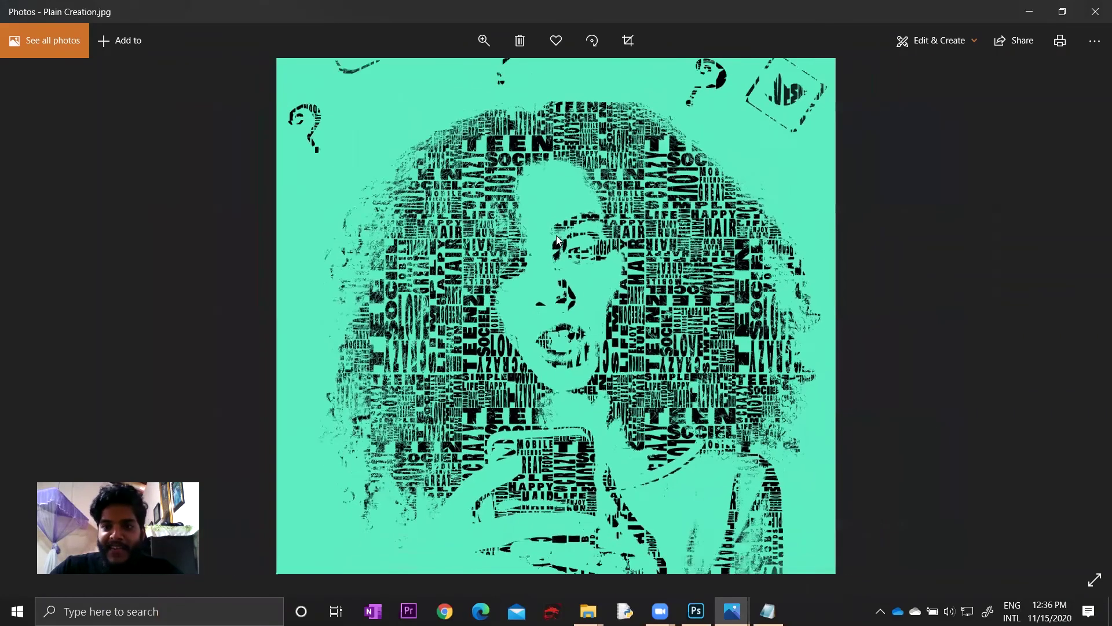
scroll(557, 239, down, 2)
key(super+Right)
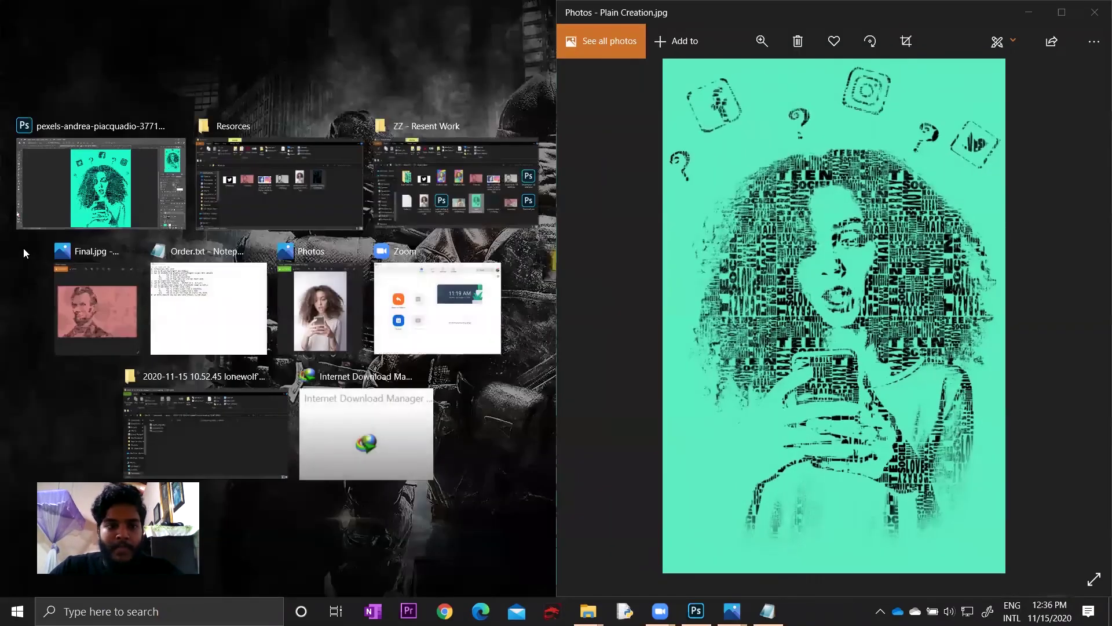
click(107, 194)
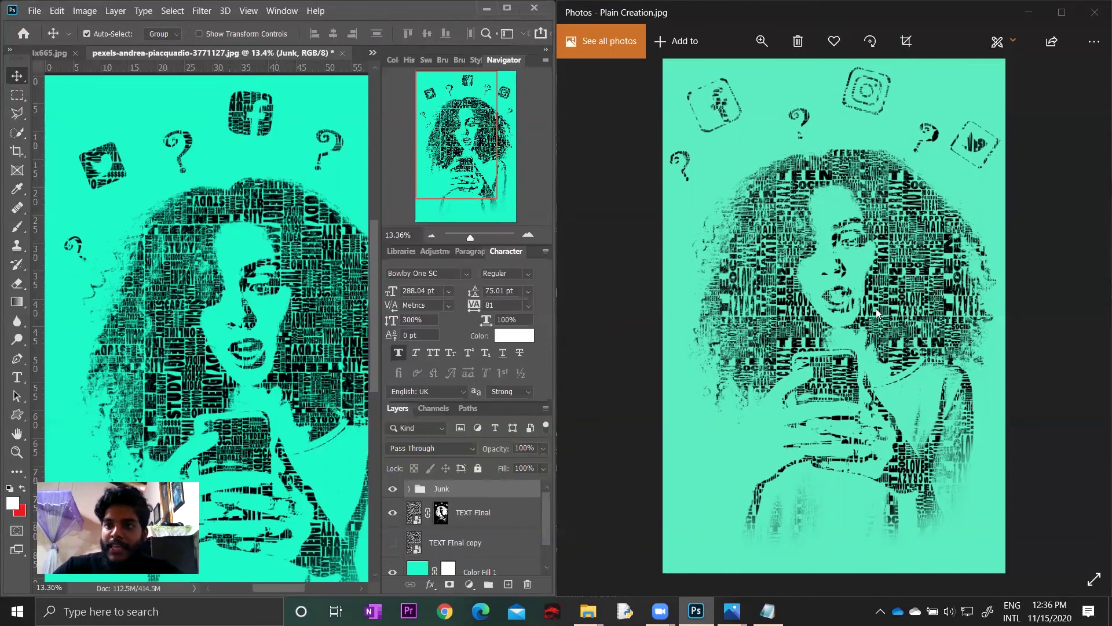
key(Left)
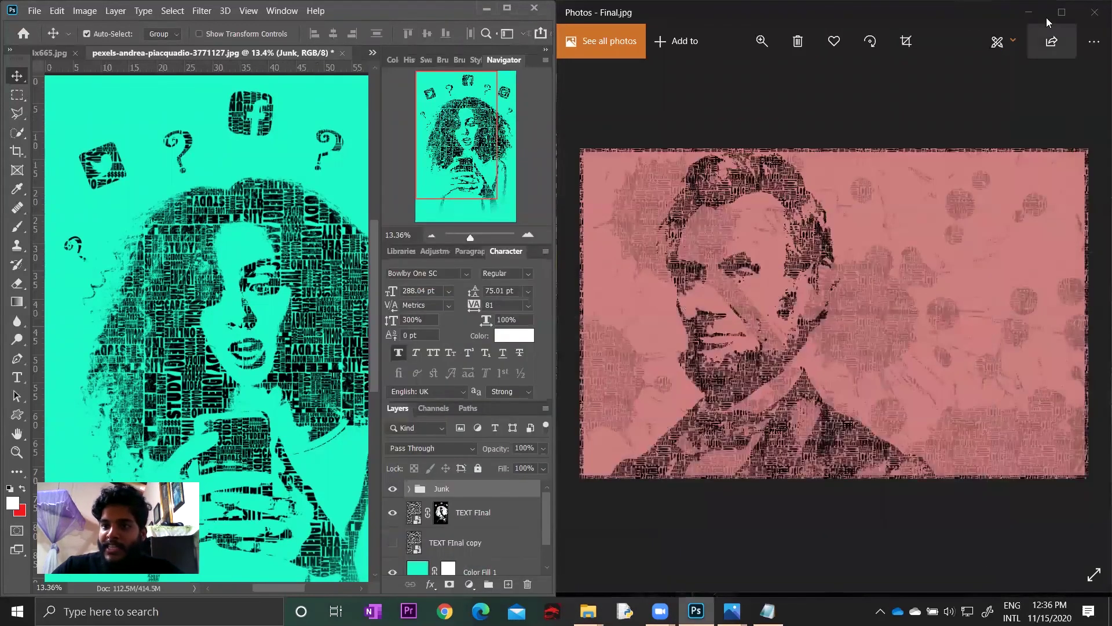
- Open Creation 1.jpg from the Final Creations folder in File Explorer
click(1034, 14)
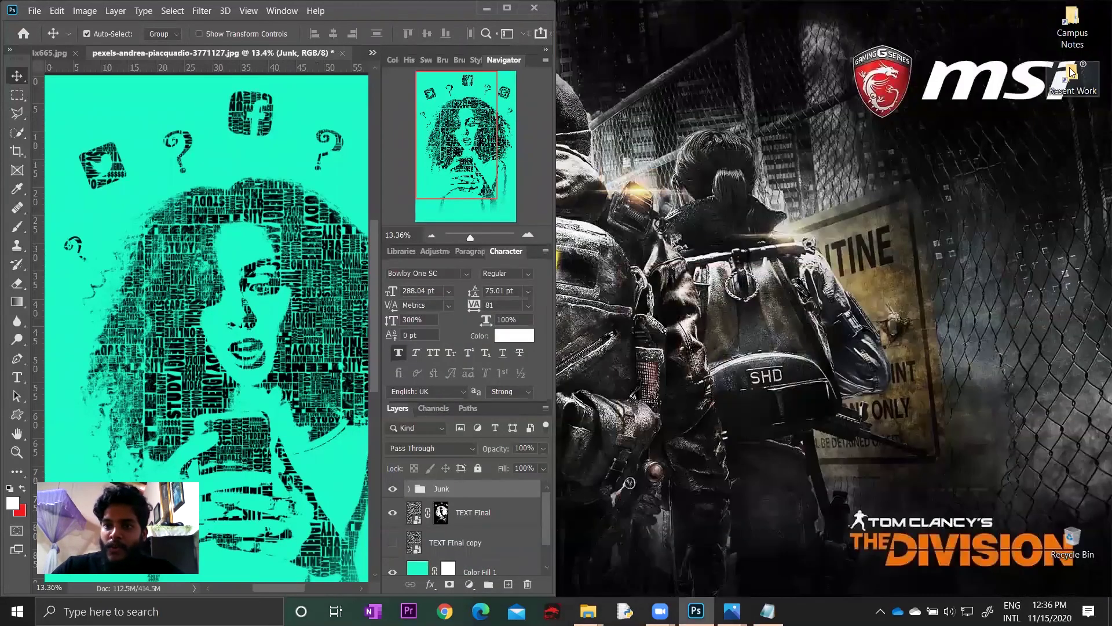
click(588, 612)
double_click(445, 257)
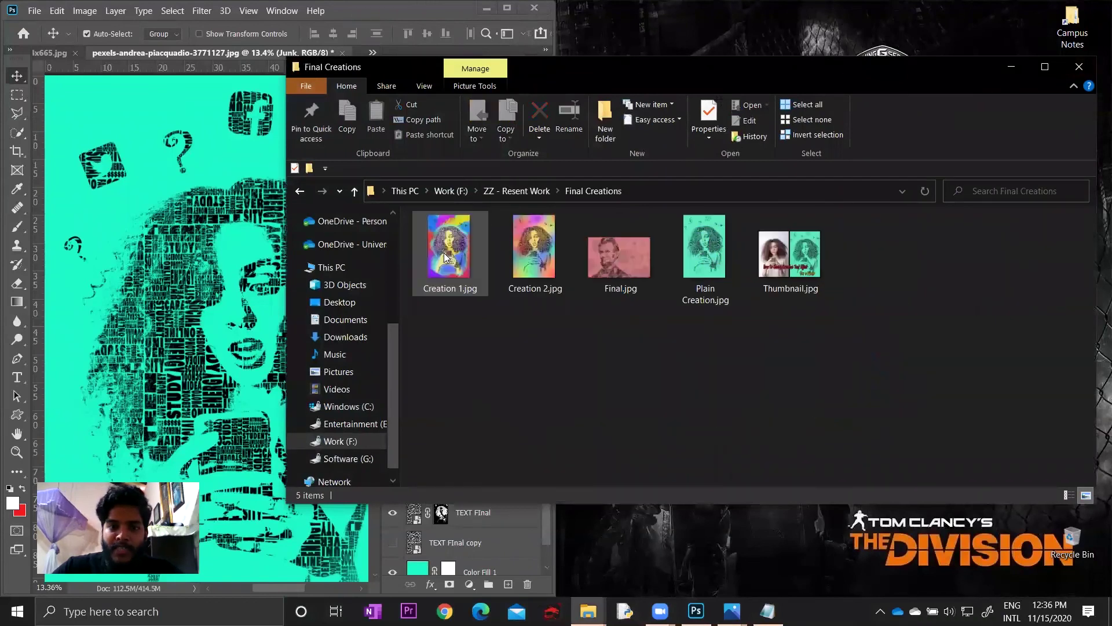
double_click(445, 250)
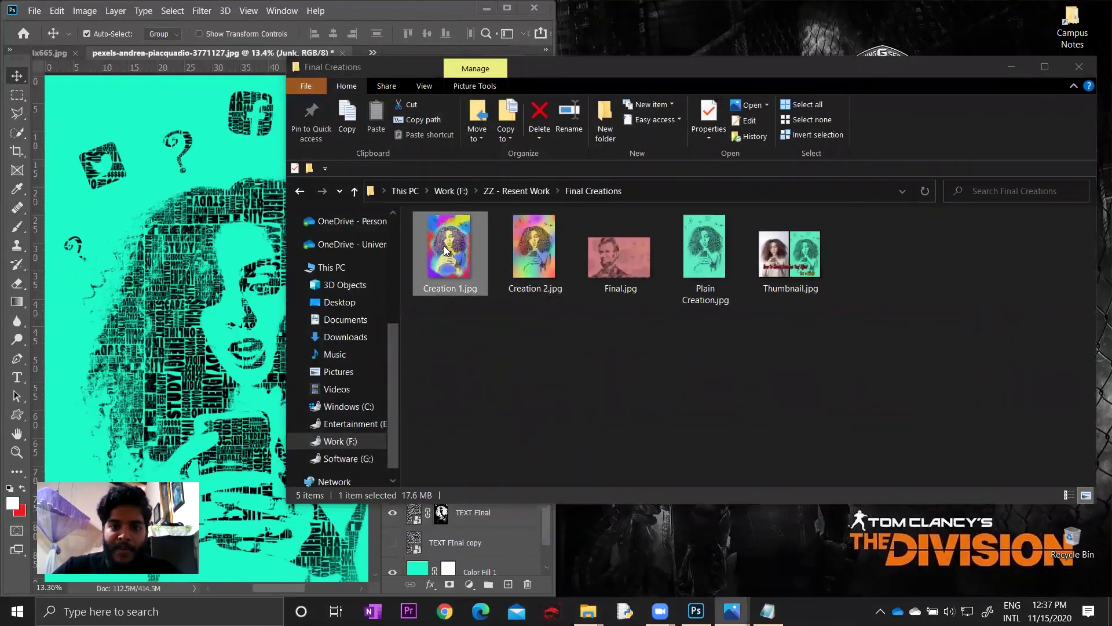
- Zoom Creation 1.jpg, then step through Creation 2 and on to the Thumbnail image
scroll(604, 178, up, 2)
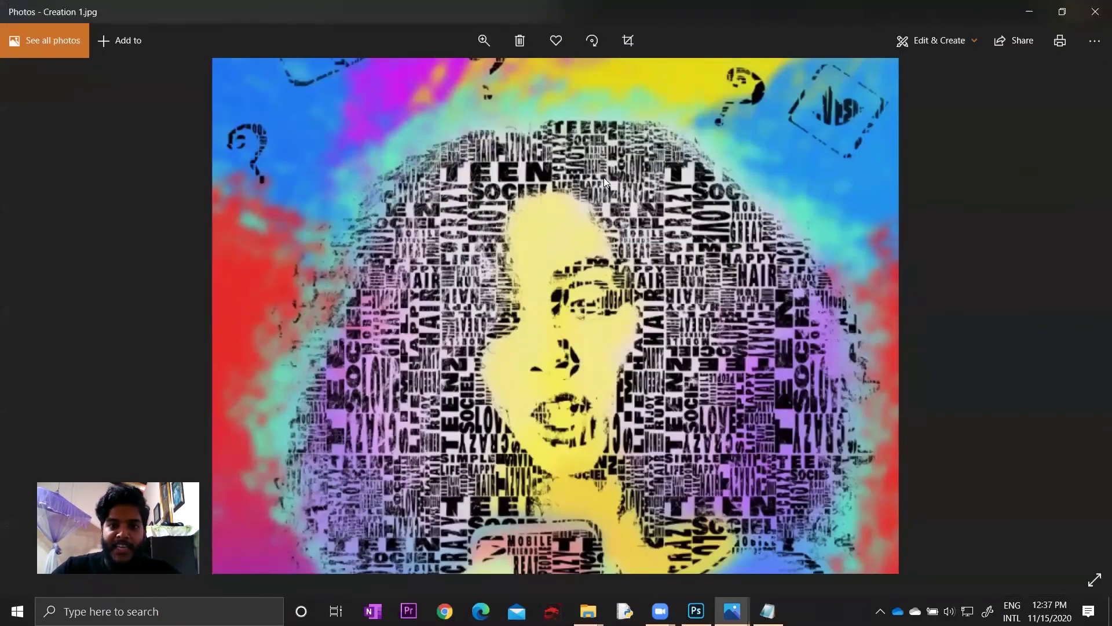
scroll(603, 177, down, 2)
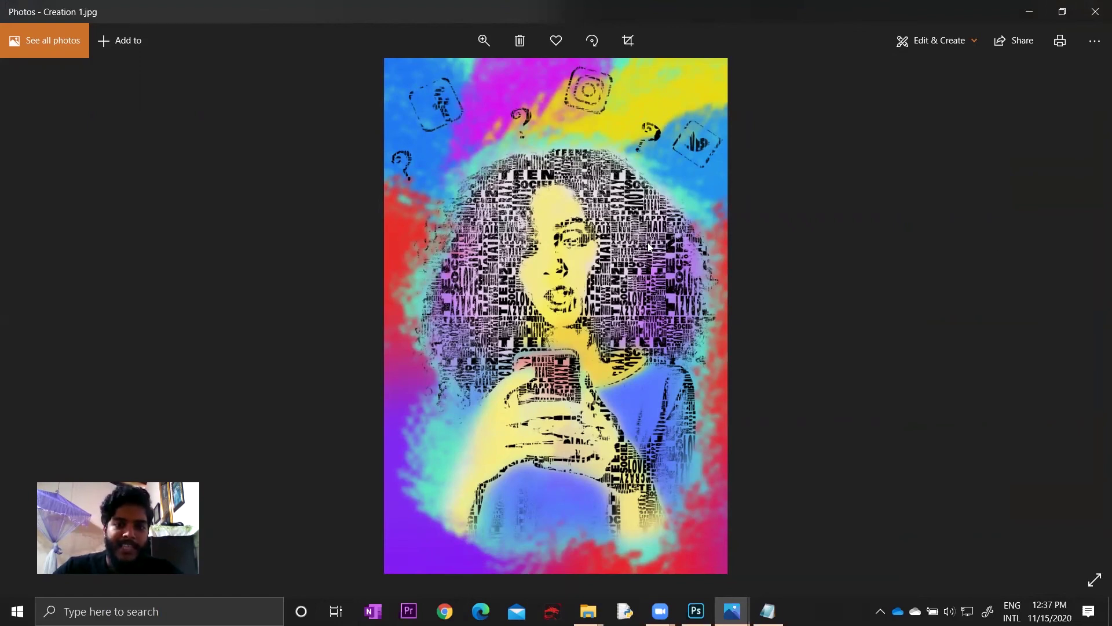
click(1078, 314)
click(1077, 315)
click(1078, 314)
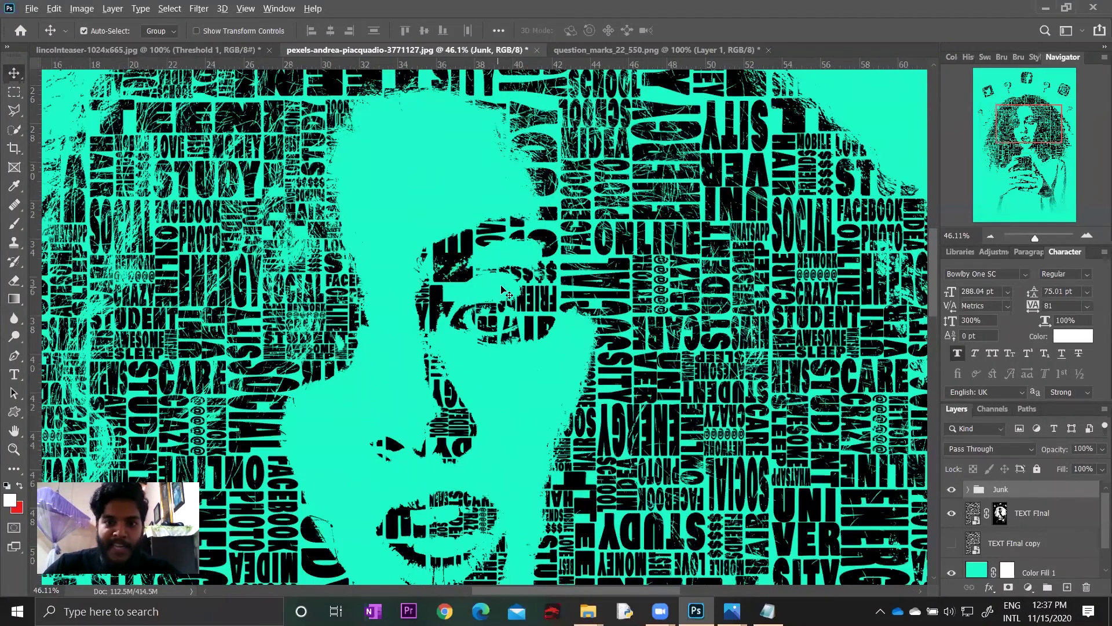
key(ctrl+0)
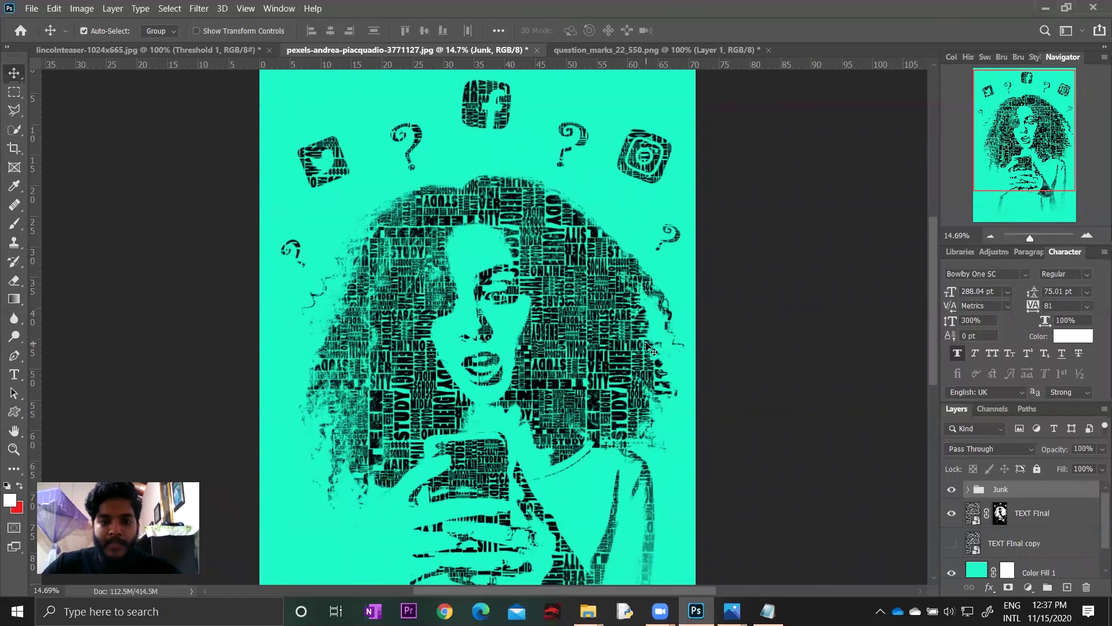
scroll(531, 334, down, 1)
scroll(532, 334, down, 1)
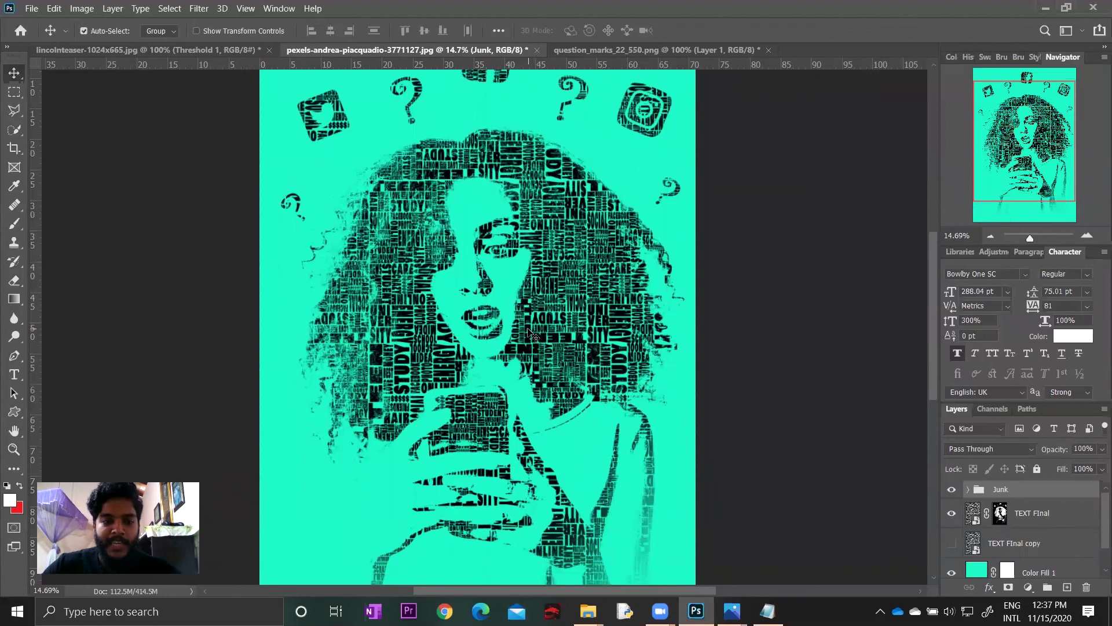
scroll(529, 332, down, 1)
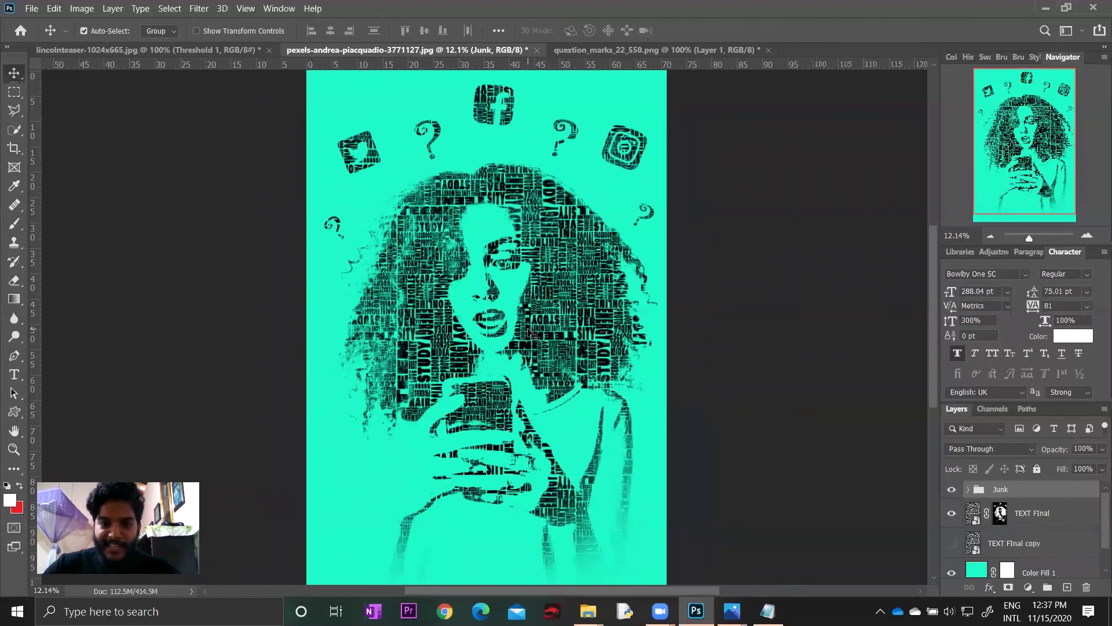